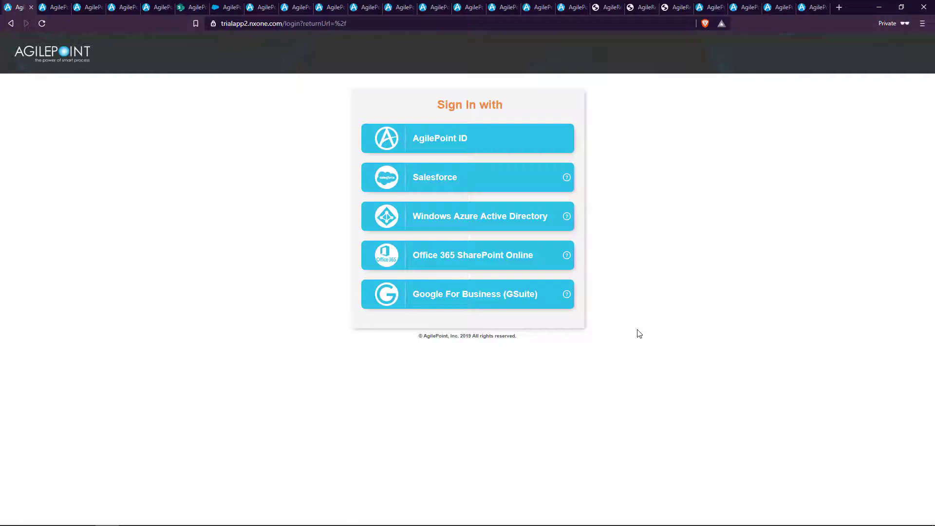
Step: Go from the welcome page to the Work Center task overview and bring up the My Task list
left_click(53, 7)
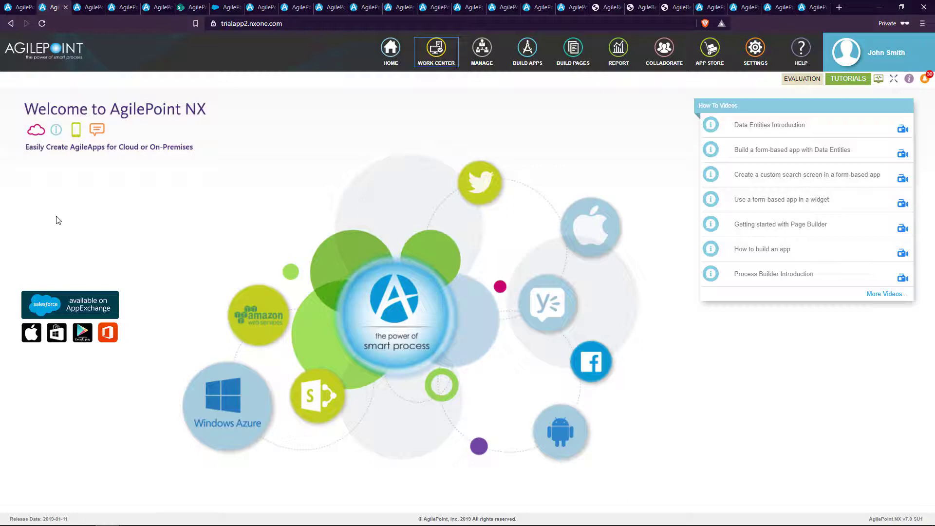
left_click(82, 7)
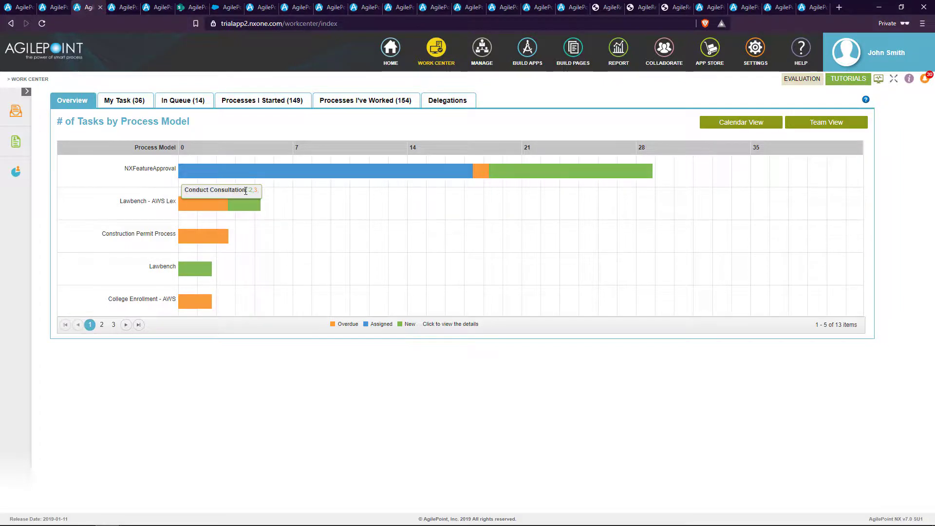
left_click(139, 103)
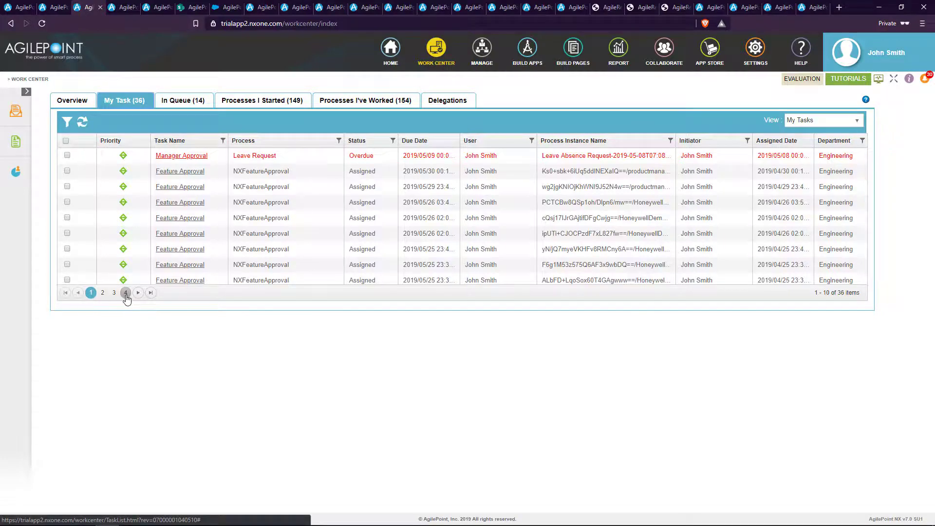
Step: Examine the My Task filter fields, sort the tasks by ascending priority, and show the available task views
left_click(67, 122)
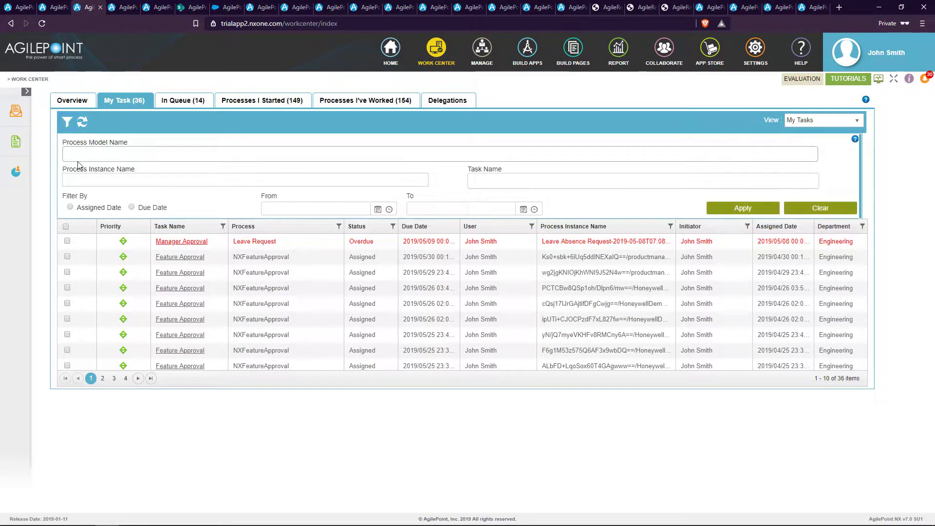
left_click(111, 226)
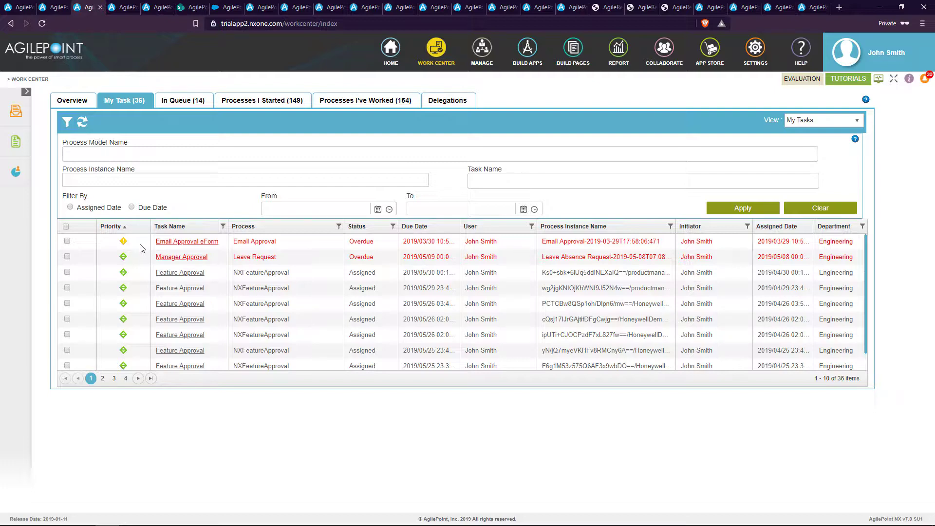
left_click(67, 122)
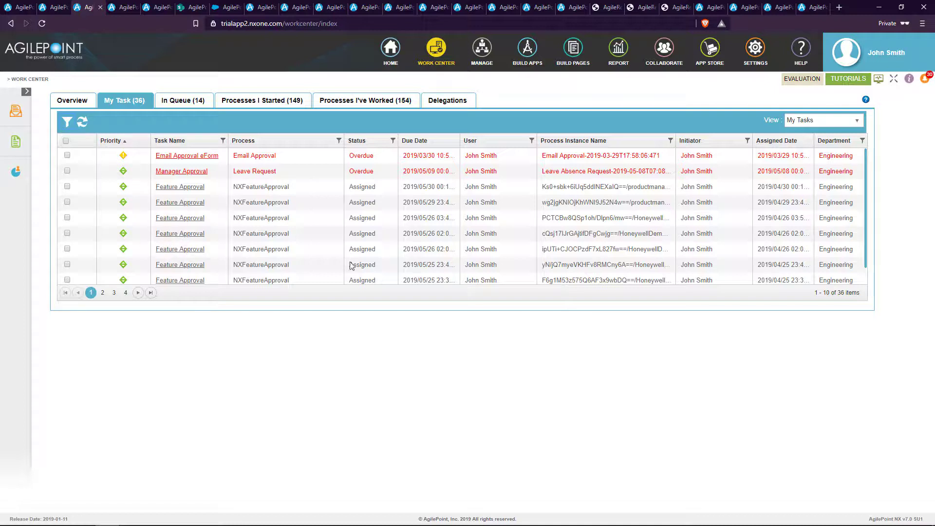
left_click(798, 123)
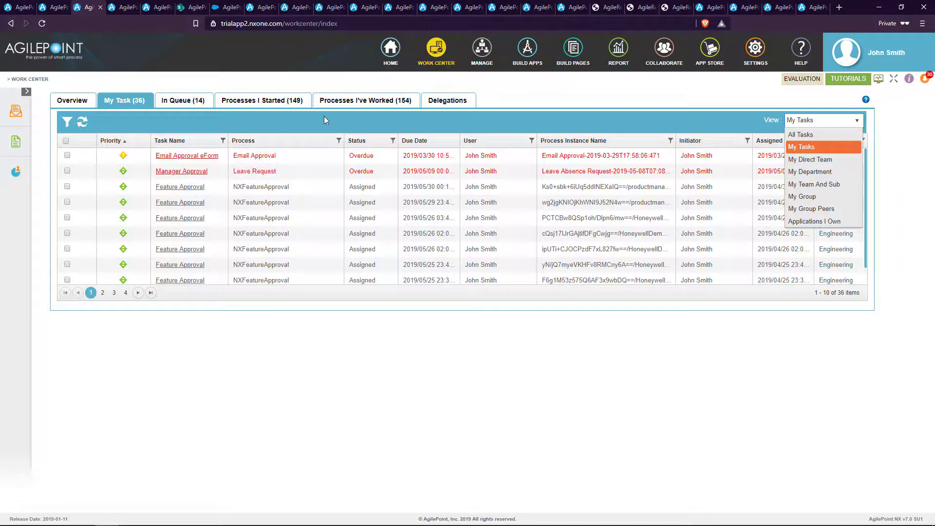
Step: View the eForms report of the Product Life Cycle Process on page 6 of Processes I've Worked, allowing location access, and close it
left_click(365, 101)
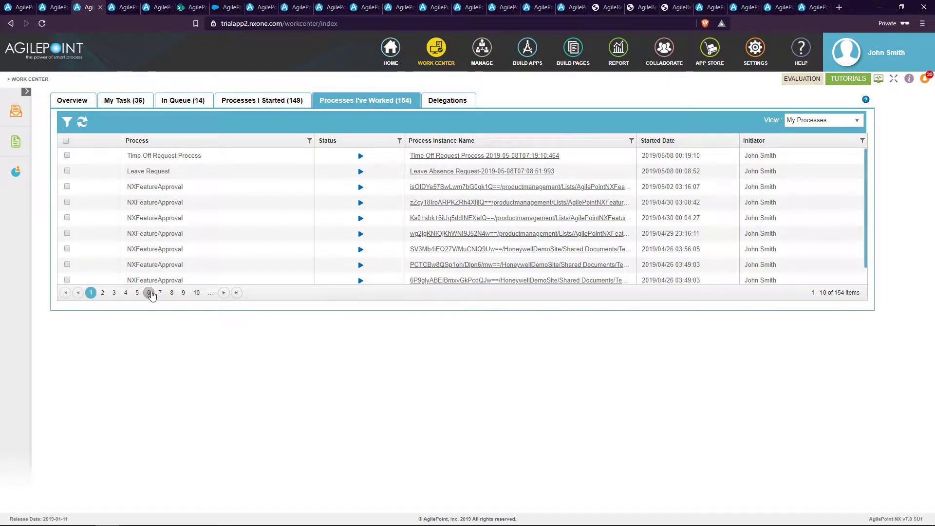
left_click(150, 292)
left_click(434, 281)
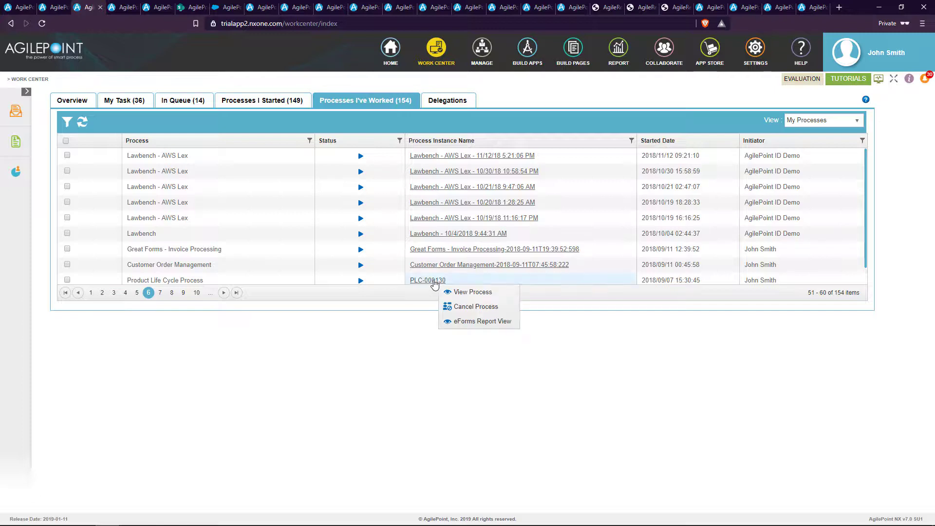
left_click(471, 322)
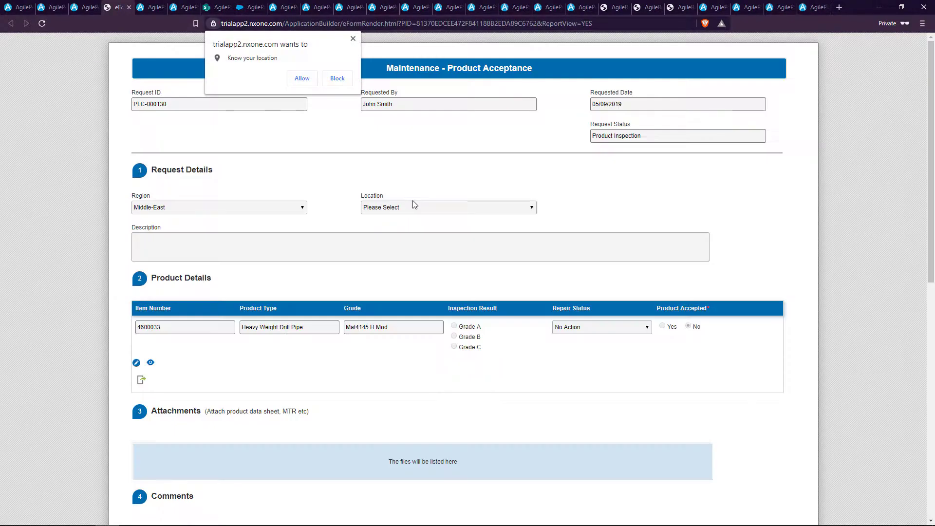
left_click(298, 81)
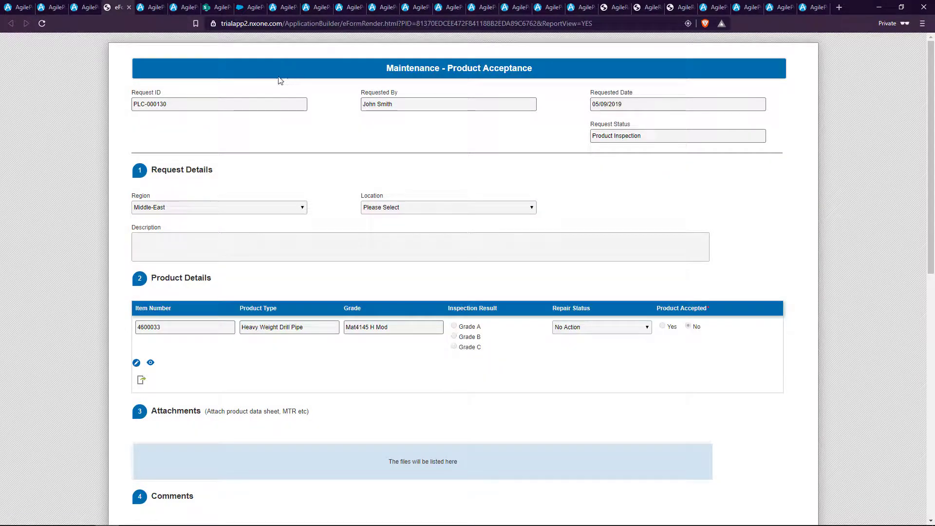
left_click(128, 7)
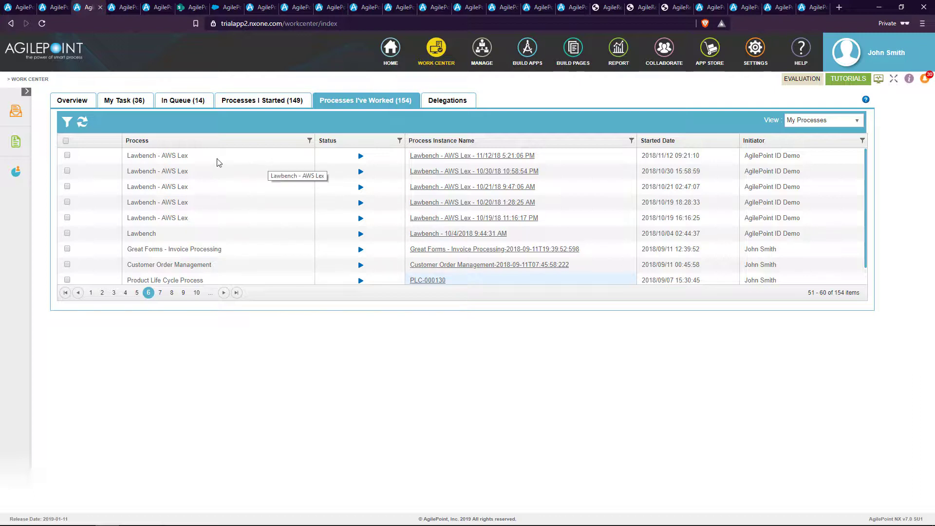
Step: View the Work Center's gallery of apps for new requests and its Task, Process and Custom Reports dashboards
left_click(19, 145)
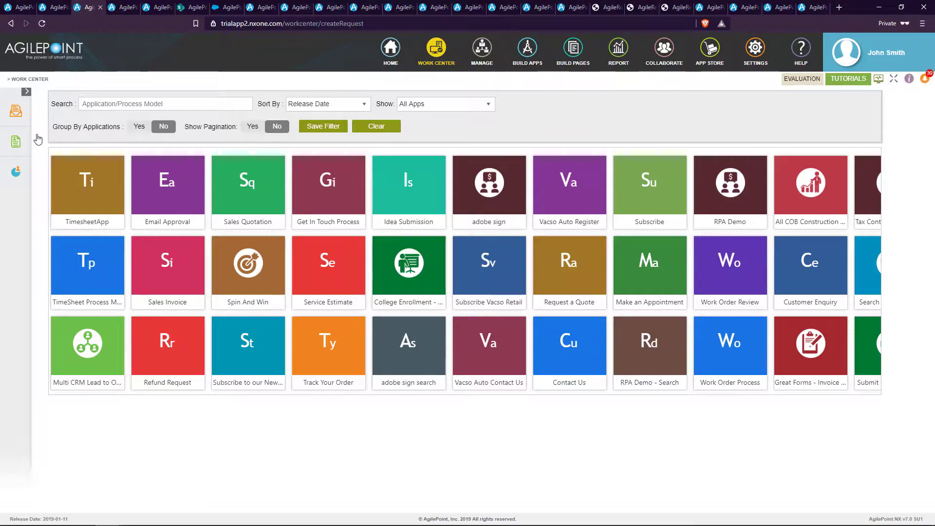
left_click(16, 172)
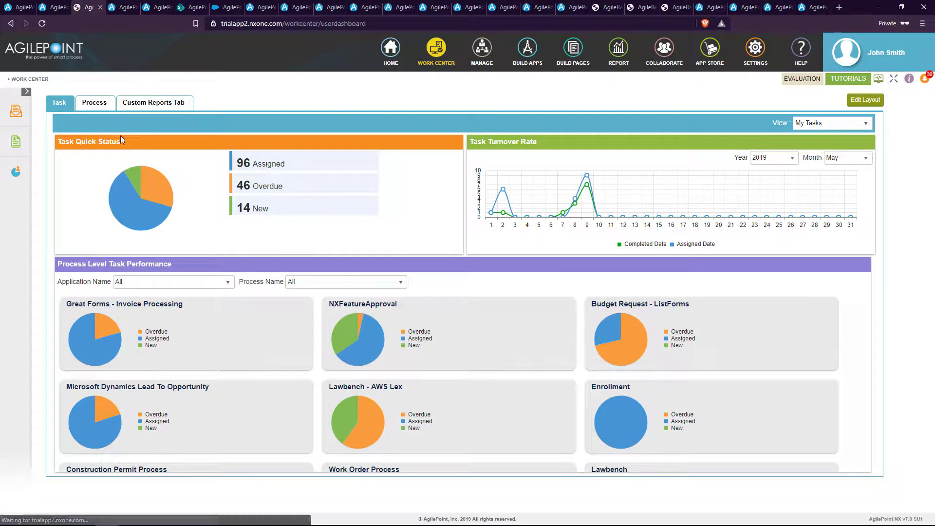
left_click(94, 102)
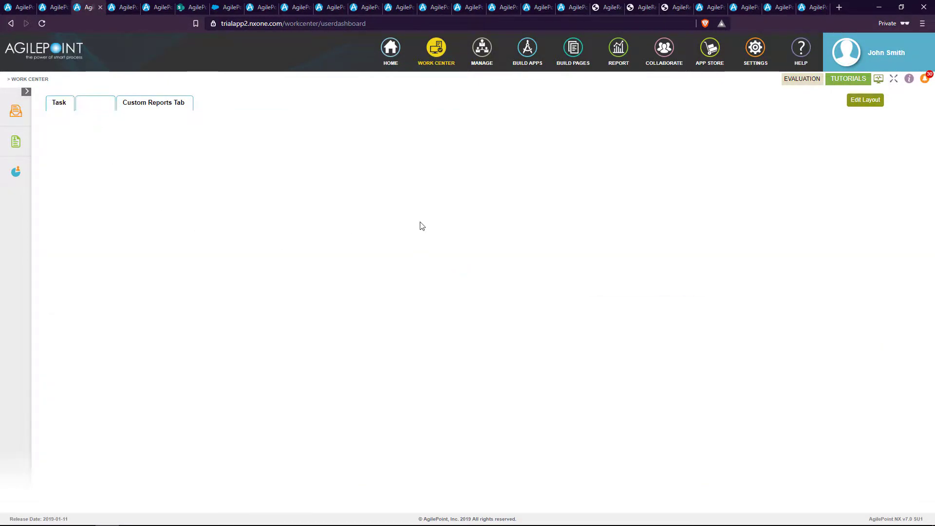
mouse_move(154, 177)
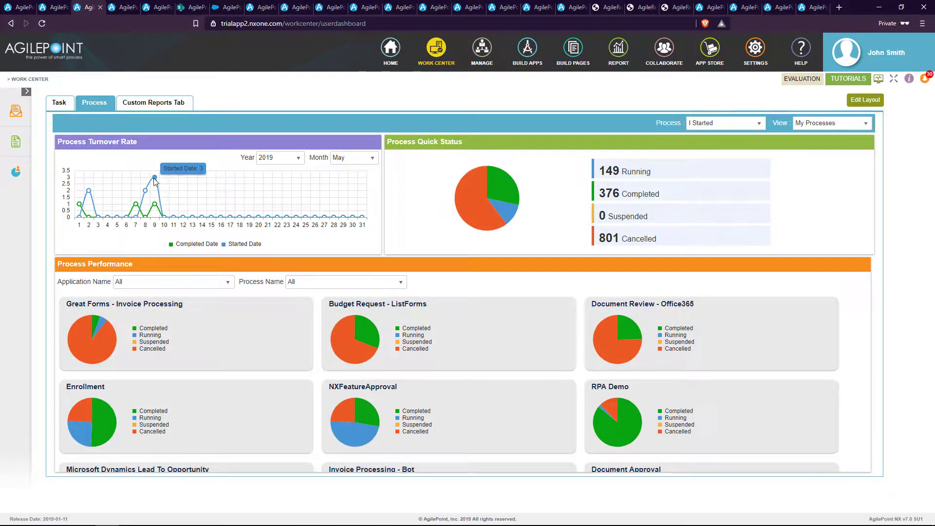
left_click(159, 104)
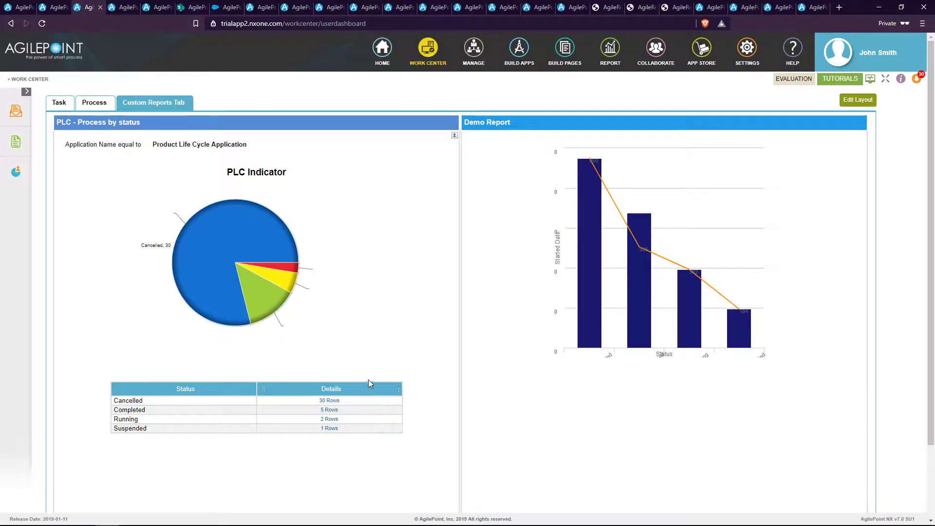
mouse_move(237, 265)
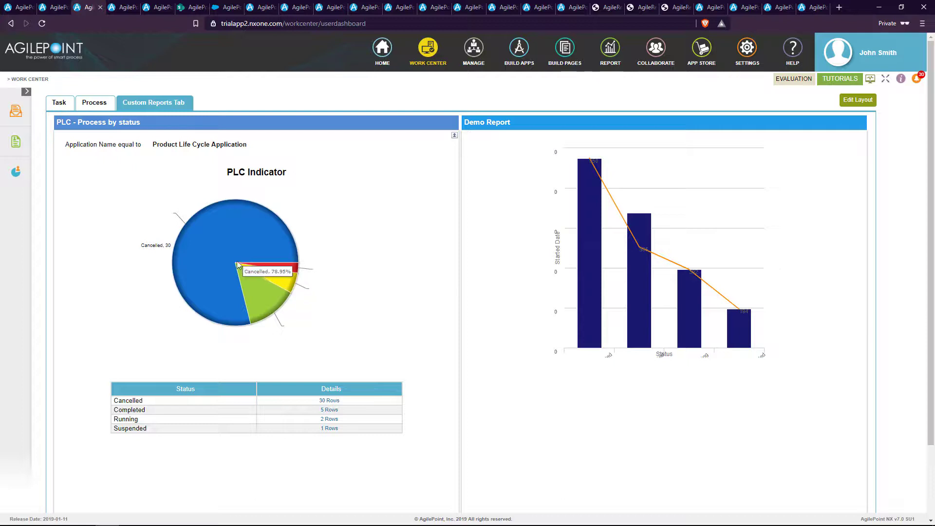
Step: Examine the Boston.gov portal page preview down to its Common Resources tiles
left_click(122, 9)
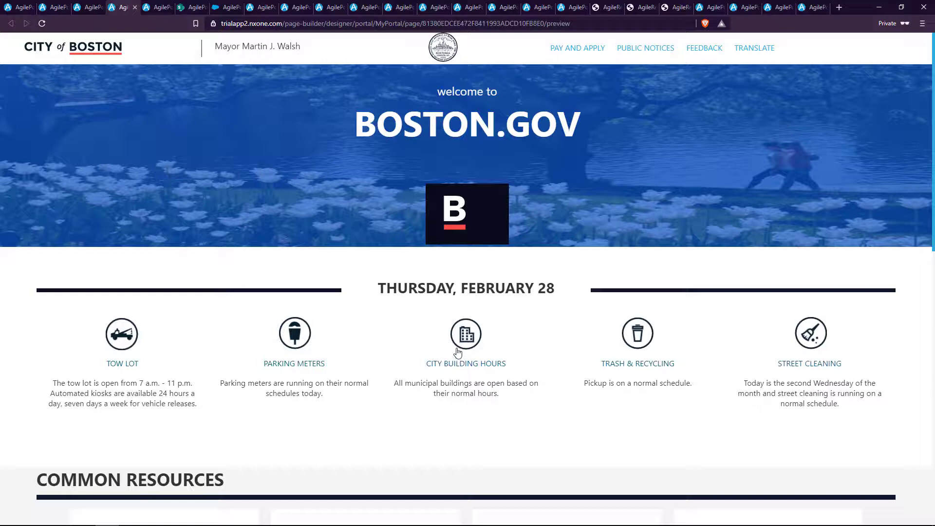
scroll(460, 353, "down", 3)
scroll(462, 342, "down", 4)
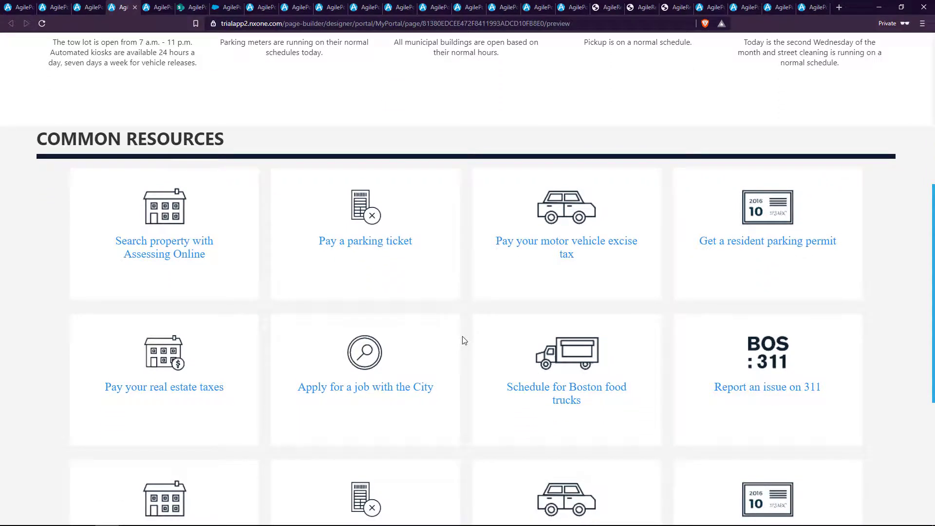
scroll(463, 341, "down", 4)
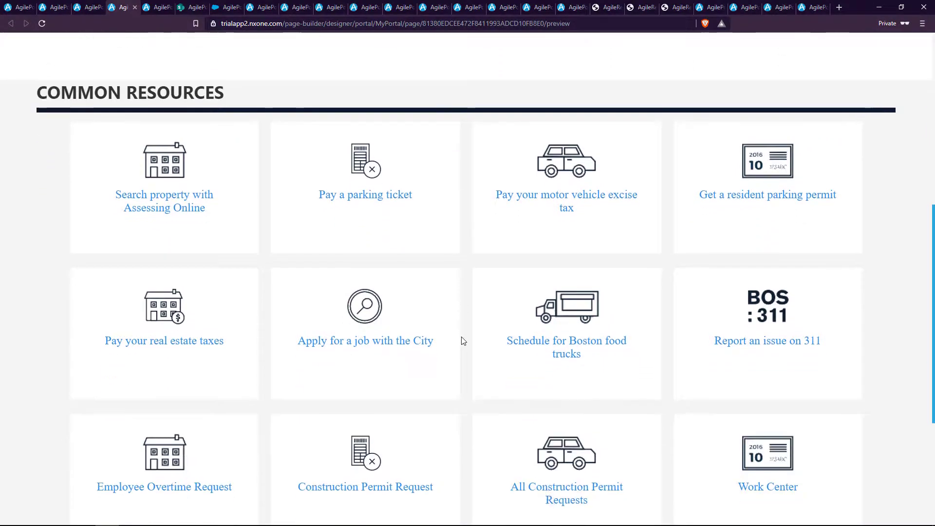
scroll(463, 341, "up", 1)
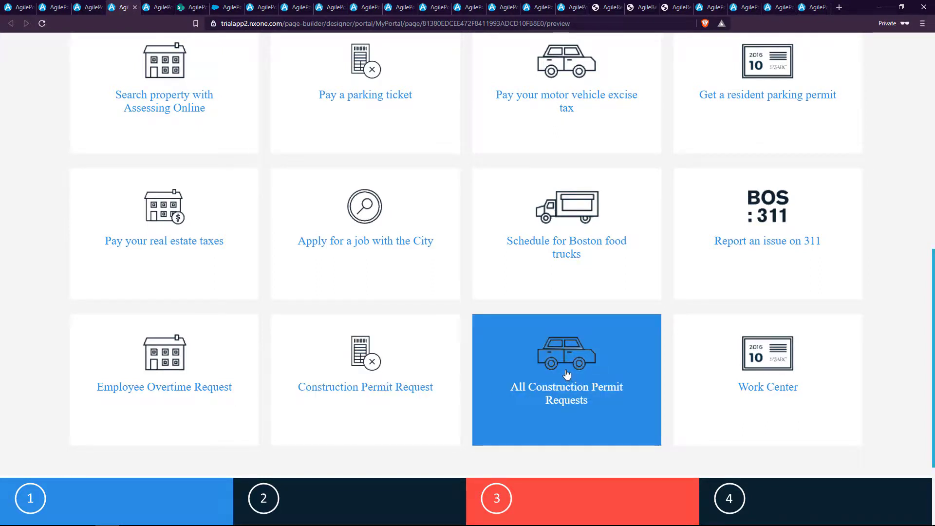
Step: View the All Construction Permit Requests list from the Boston.gov portal, close it, and return to Common Resources
left_click(564, 374)
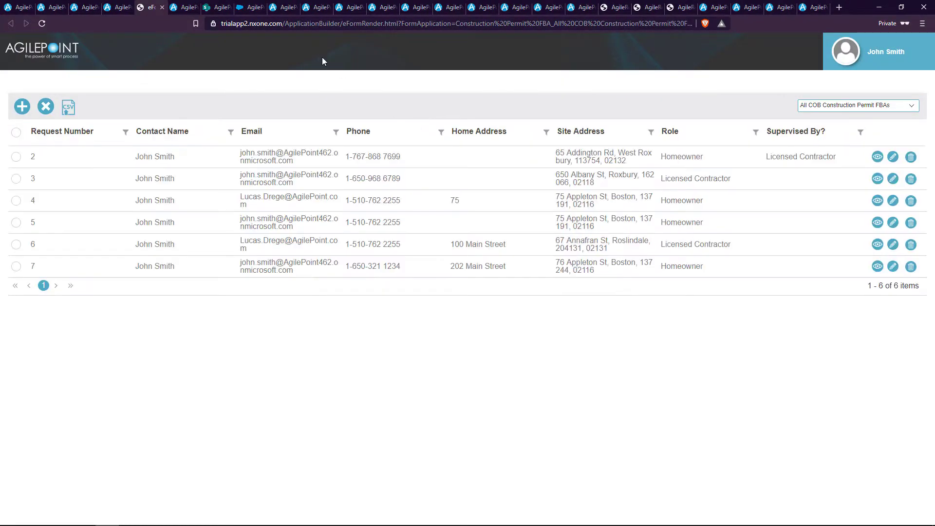
left_click(161, 9)
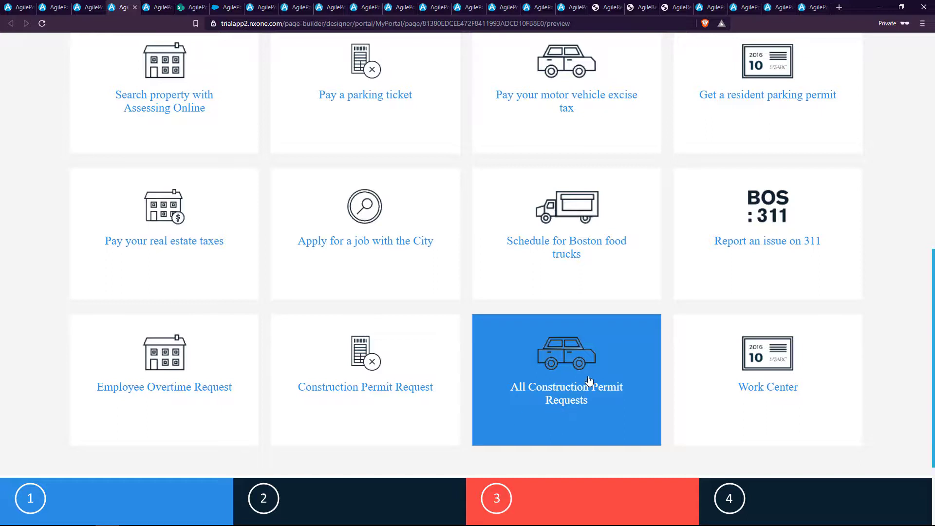
scroll(587, 379, "up", 1)
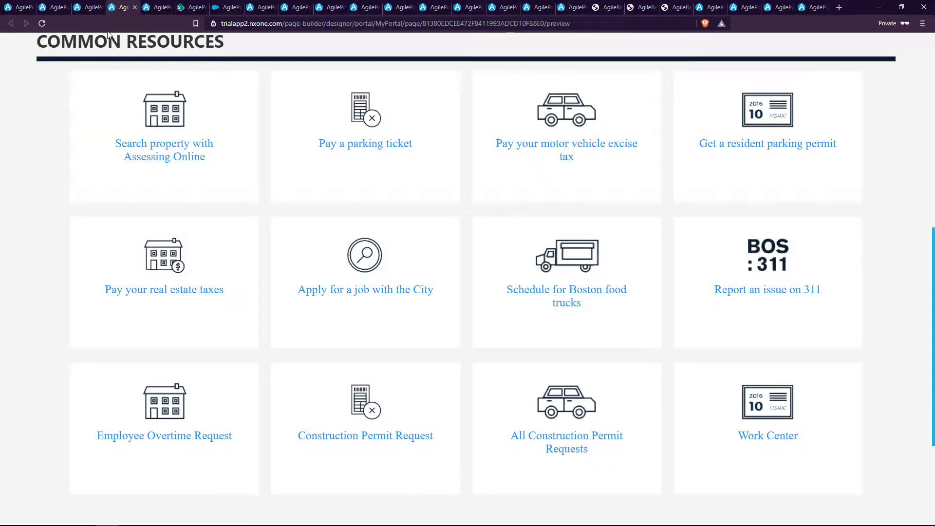
Step: Examine the Vacso Finance page preview from its banner through Testimonials and Our Team to Latest Blog Posts
left_click(152, 9)
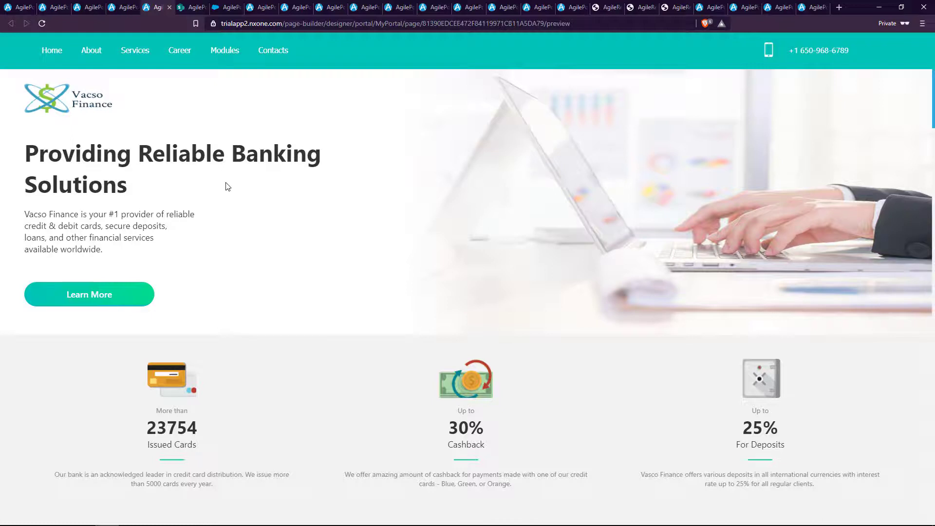
scroll(227, 187, "down", 6)
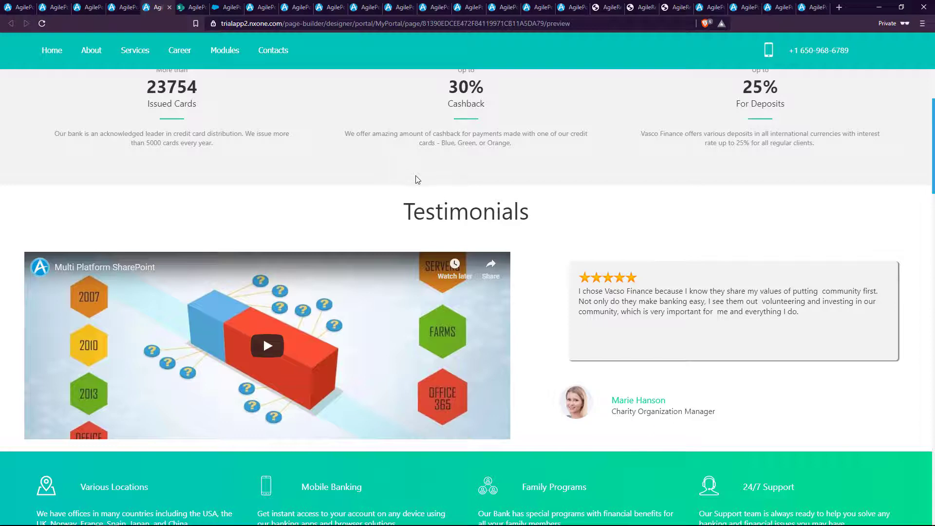
scroll(434, 190, "down", 7)
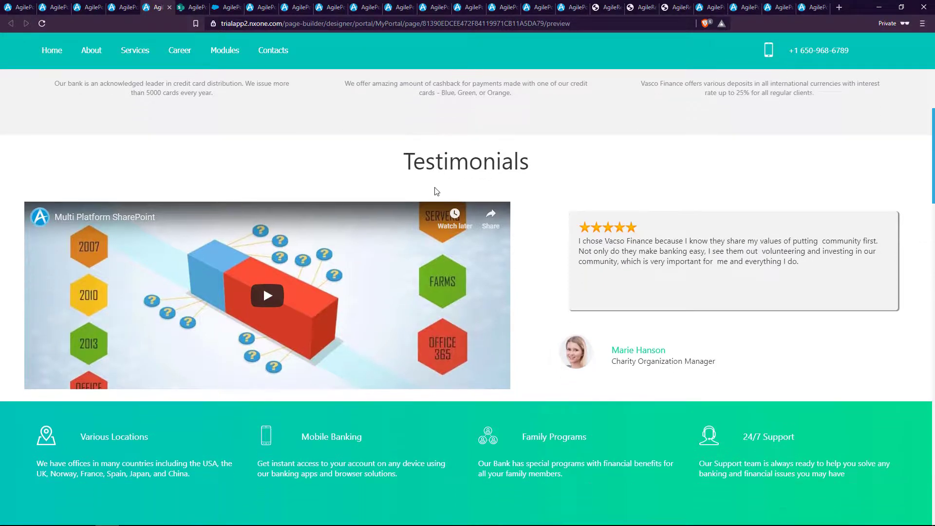
scroll(434, 189, "down", 12)
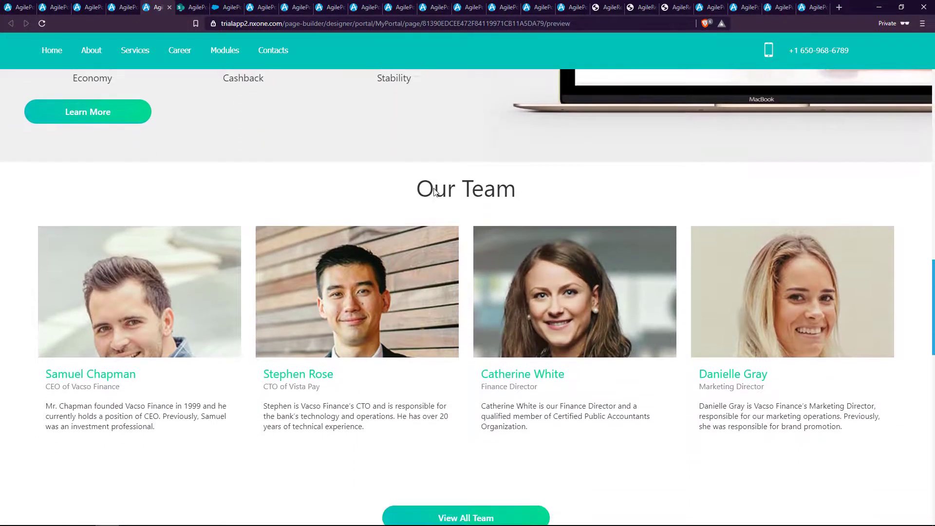
scroll(434, 190, "down", 6)
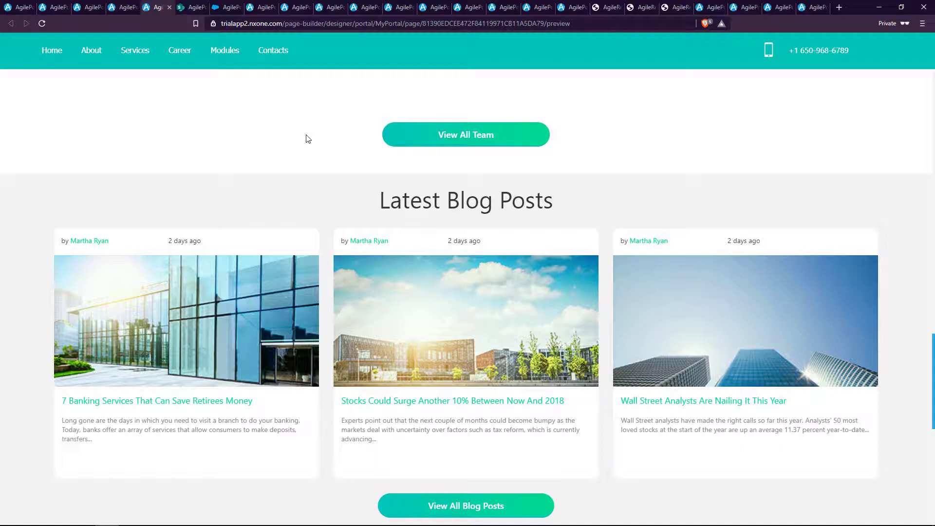
Step: View the AgilePoint dashboard embedded in the SharePoint team site, and switch to the one embedded in Salesforce
left_click(193, 9)
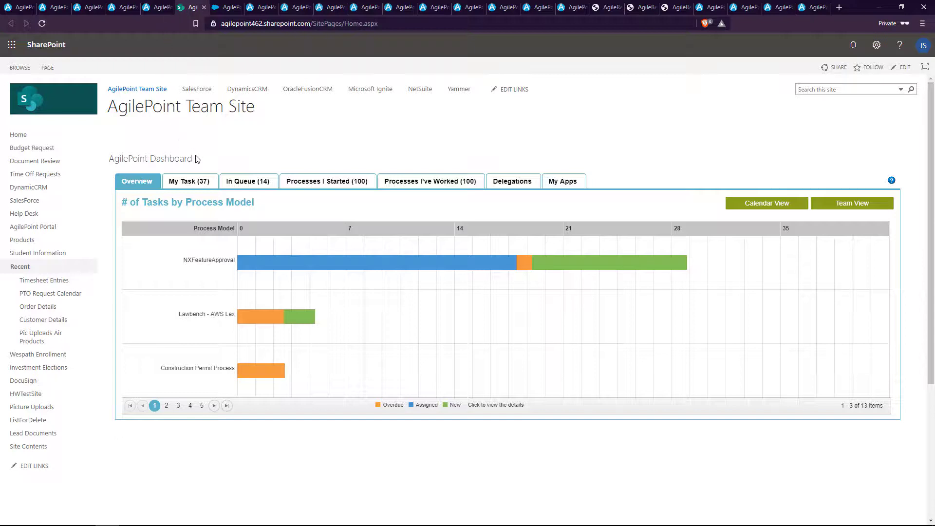
mouse_move(202, 156)
left_click(227, 8)
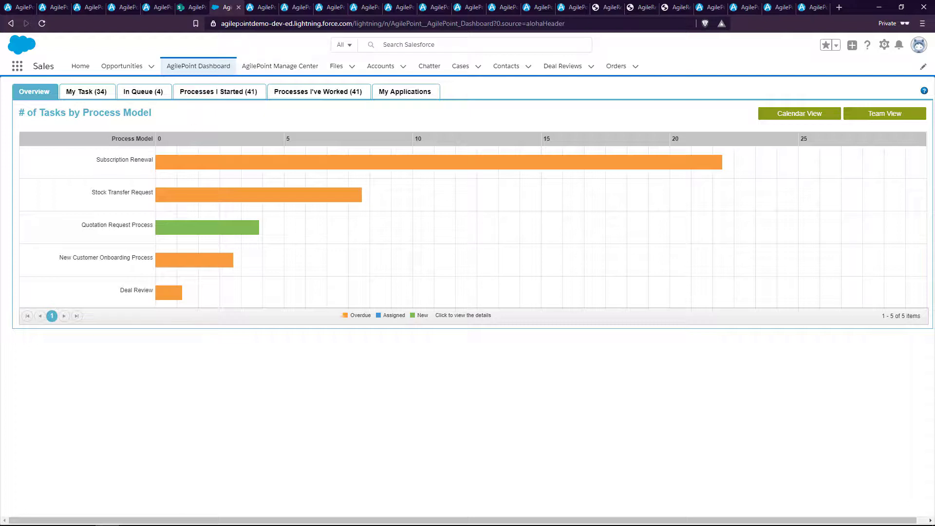
Step: View the data entities overview and CustomerAppTimeSheet's fields, browse the field types offered for a new field, and close without adding one
left_click(257, 8)
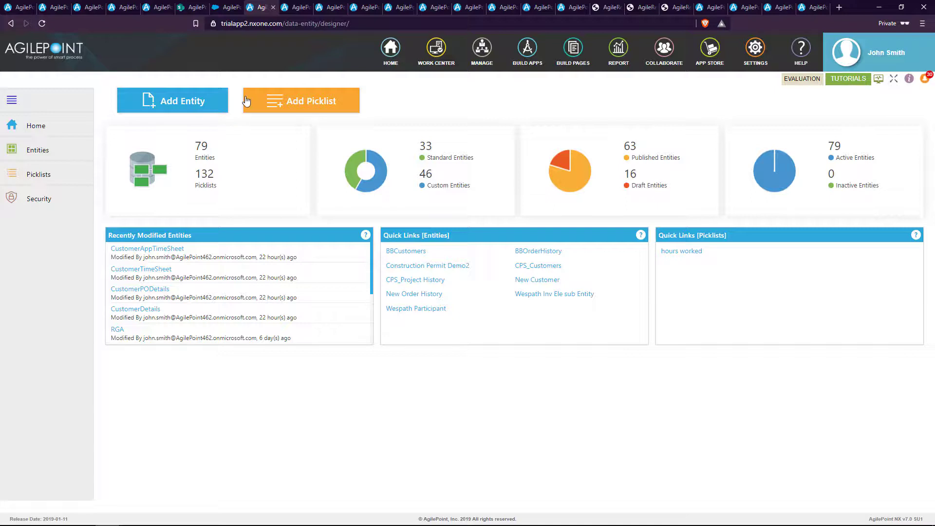
left_click(296, 11)
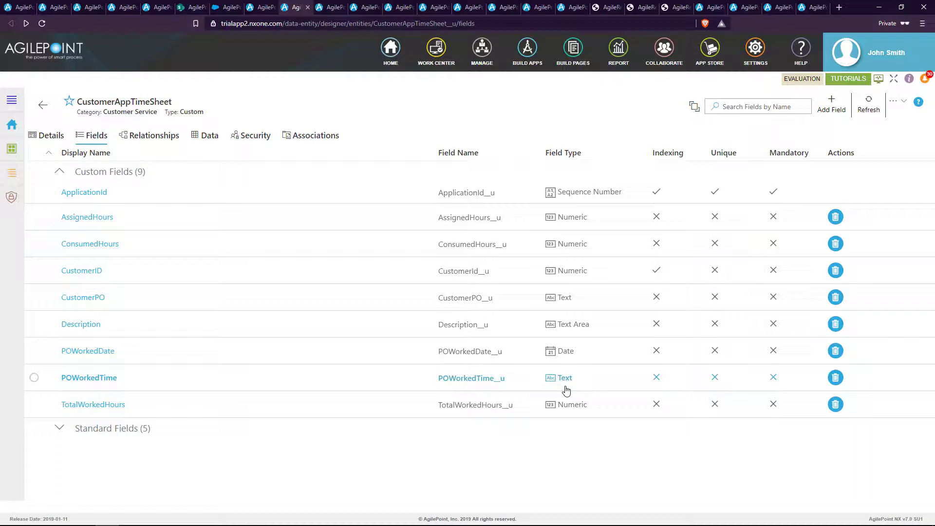
left_click(843, 109)
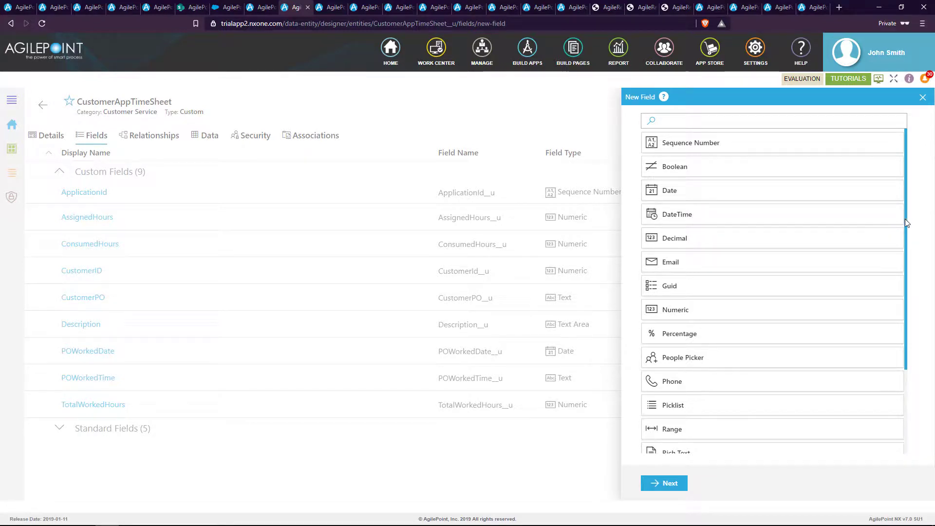
left_click_drag(905, 220, 904, 250)
scroll(912, 294, "down", 1)
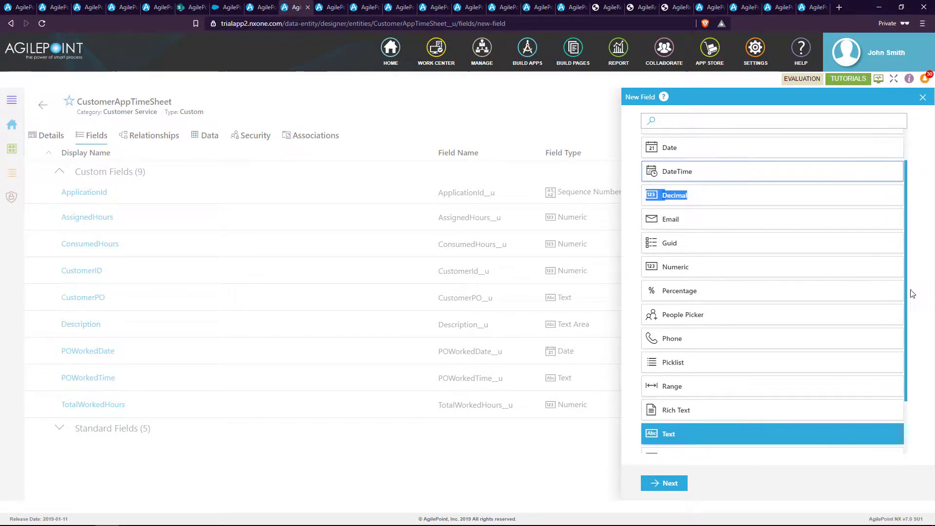
scroll(912, 294, "down", 1)
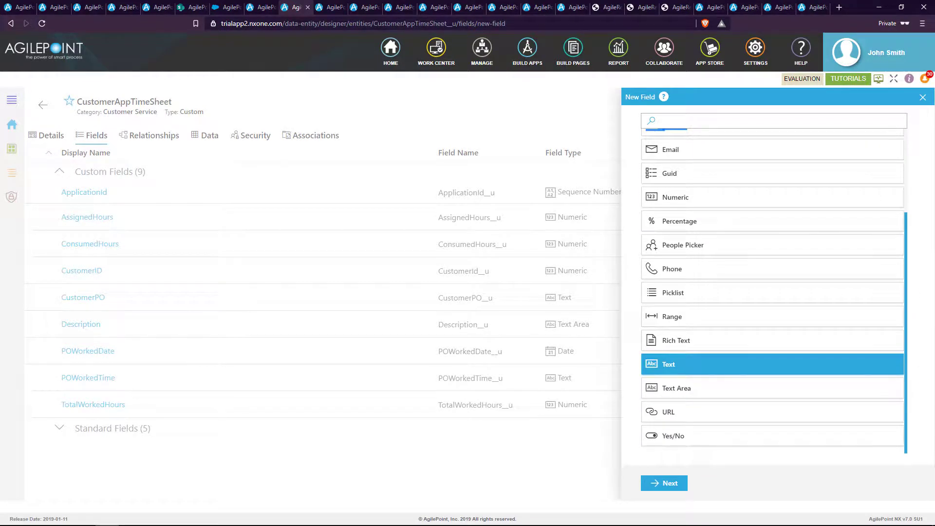
left_click(922, 97)
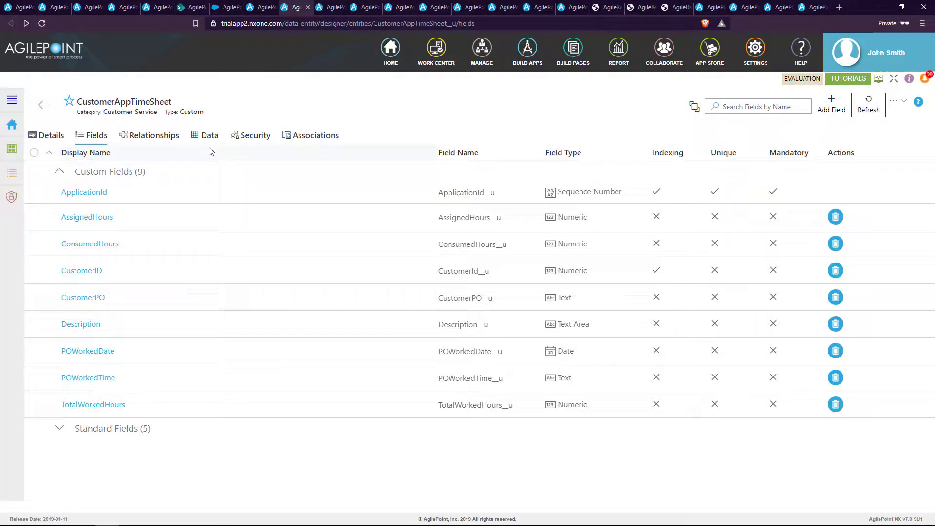
Step: View the relationships, data records, security roles and associations of the CustomerAppTimeSheet entity
left_click(153, 138)
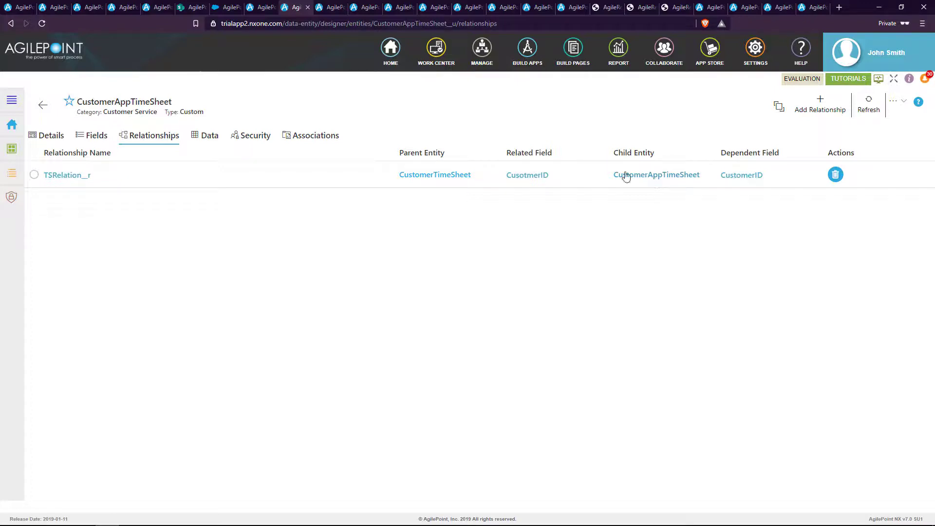
left_click(208, 136)
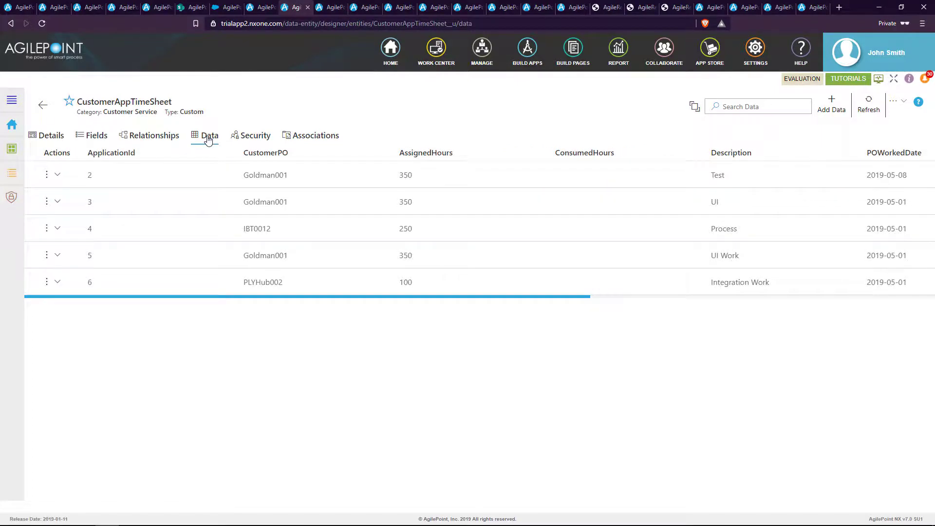
left_click(263, 137)
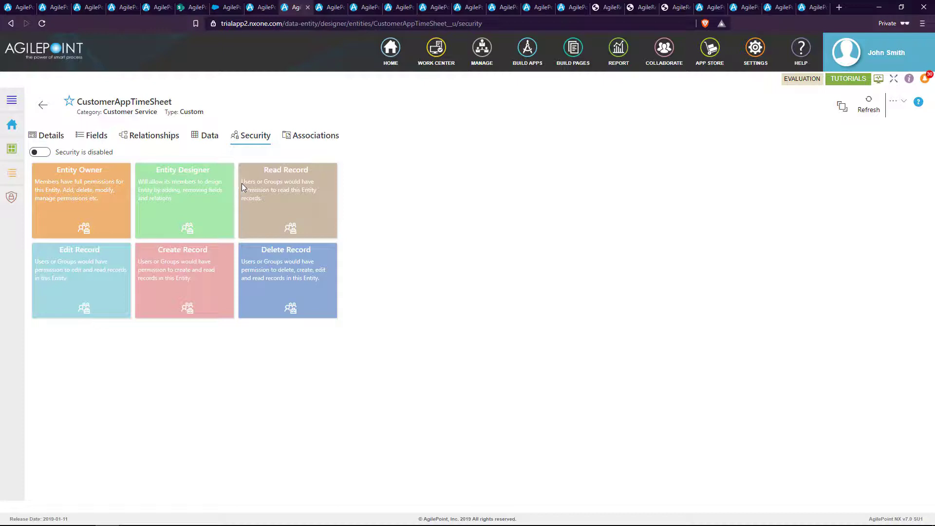
left_click(328, 136)
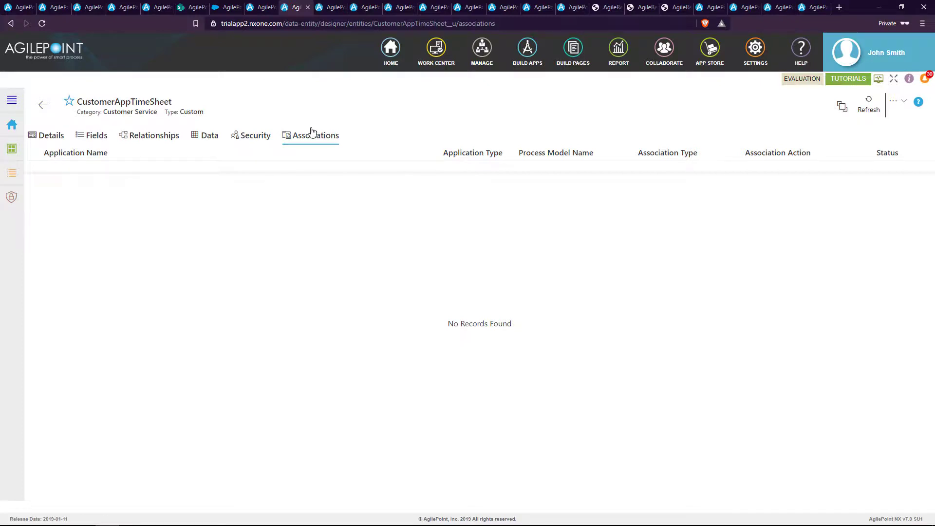
Step: View the custom fields of the CustomerTimeSheet and CustomerPODetails entities
left_click(332, 9)
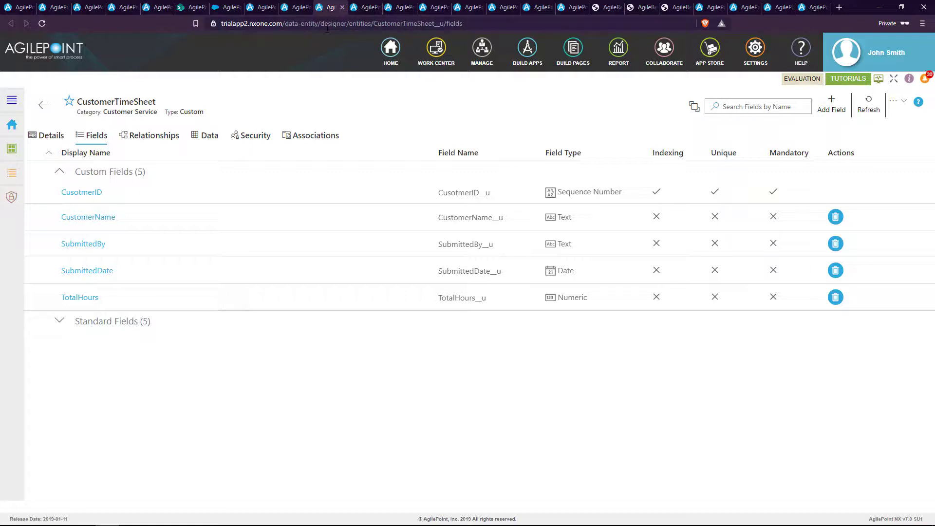
left_click(367, 10)
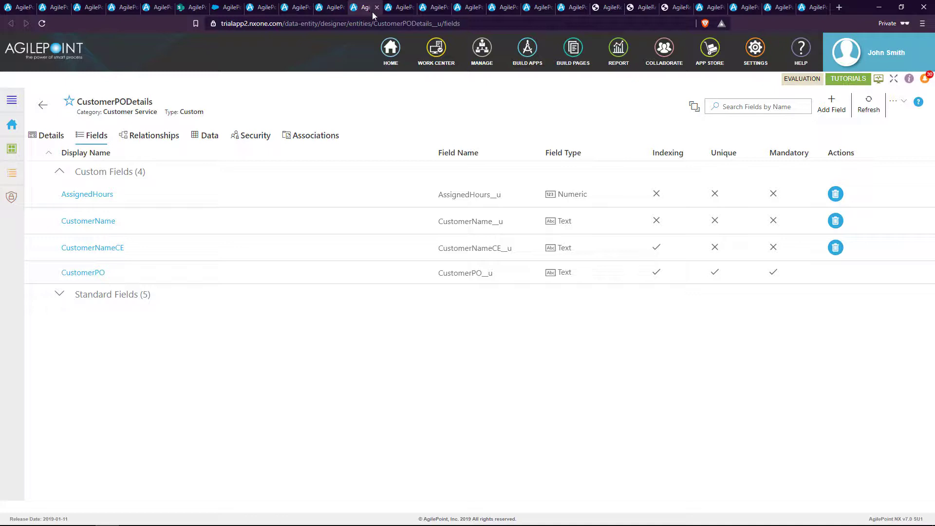
left_click(398, 10)
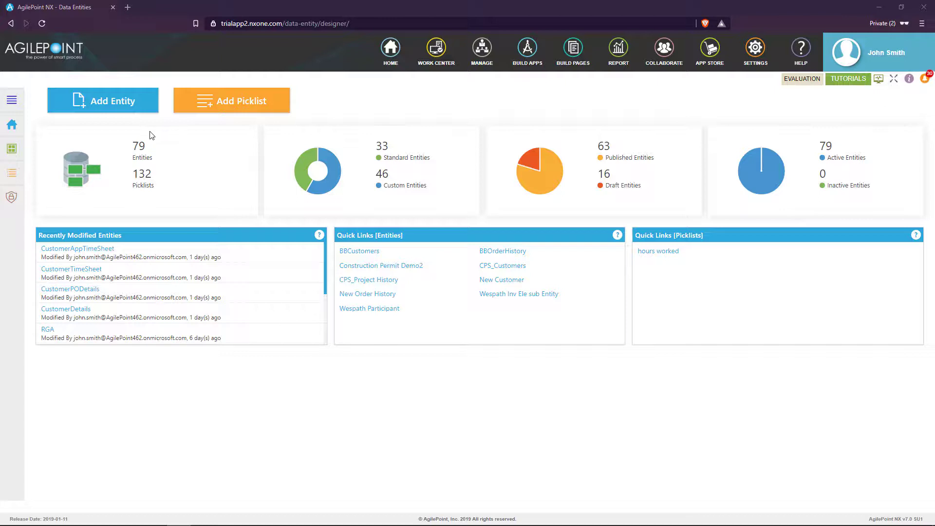
Step: Open Build Apps in a separate browser tab and go to Data Entities from its application overview
middle_click(527, 49)
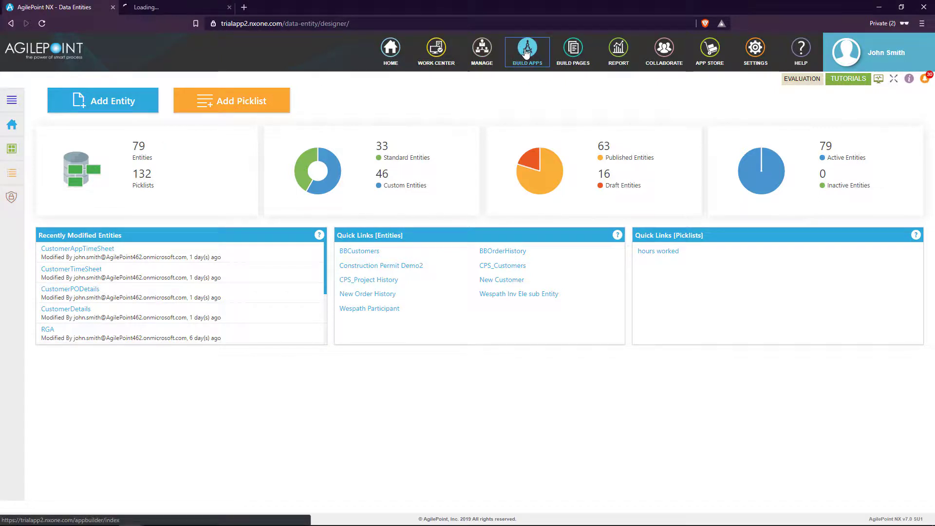
left_click(192, 7)
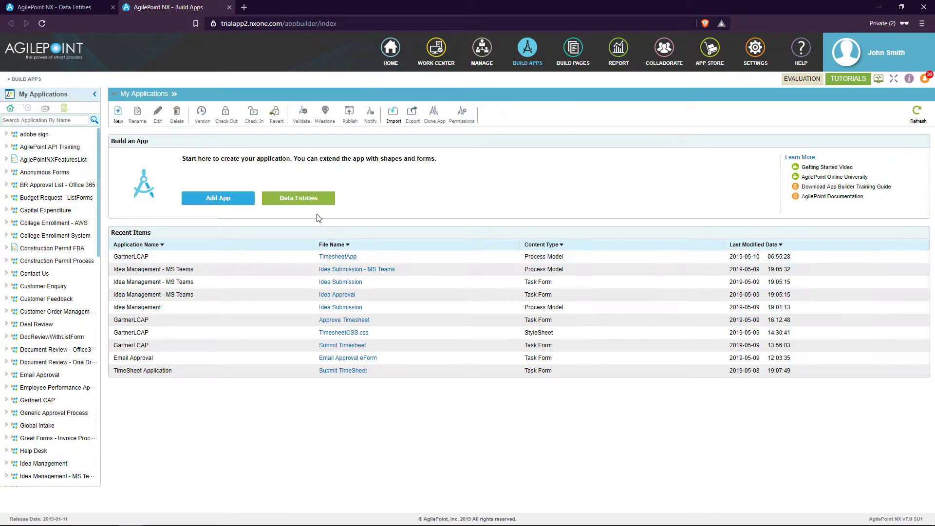
left_click(308, 200)
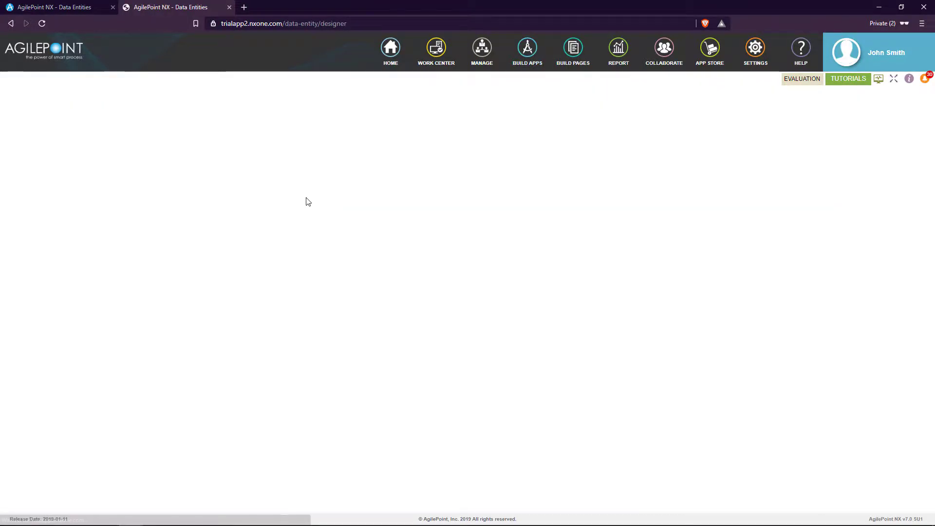
Step: Return to the original Data Entities page and start a new entity with the display name CustomerInfo
left_click(66, 10)
left_click(95, 102)
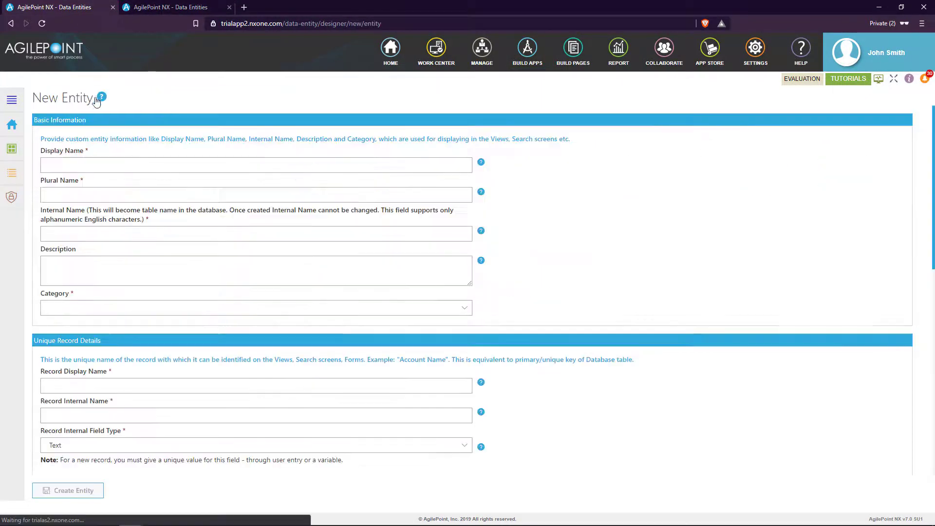
left_click(110, 165)
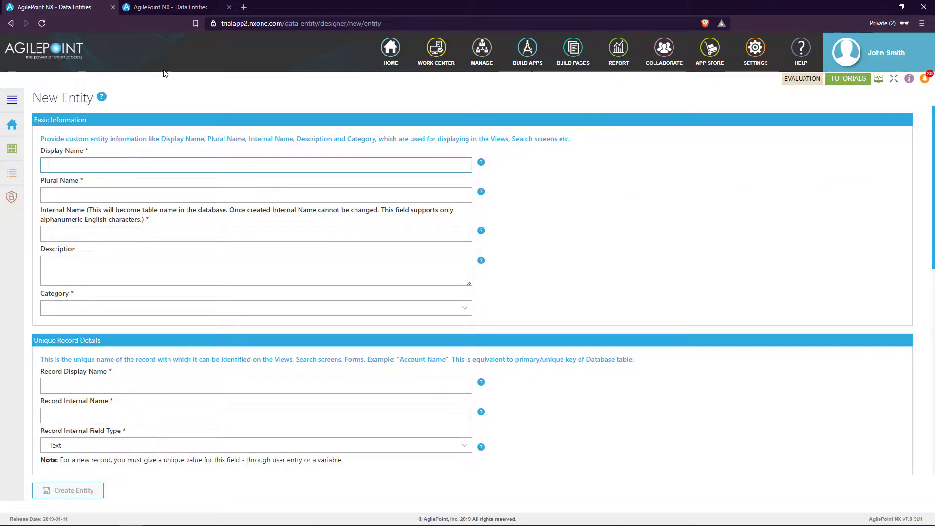
type("Custome")
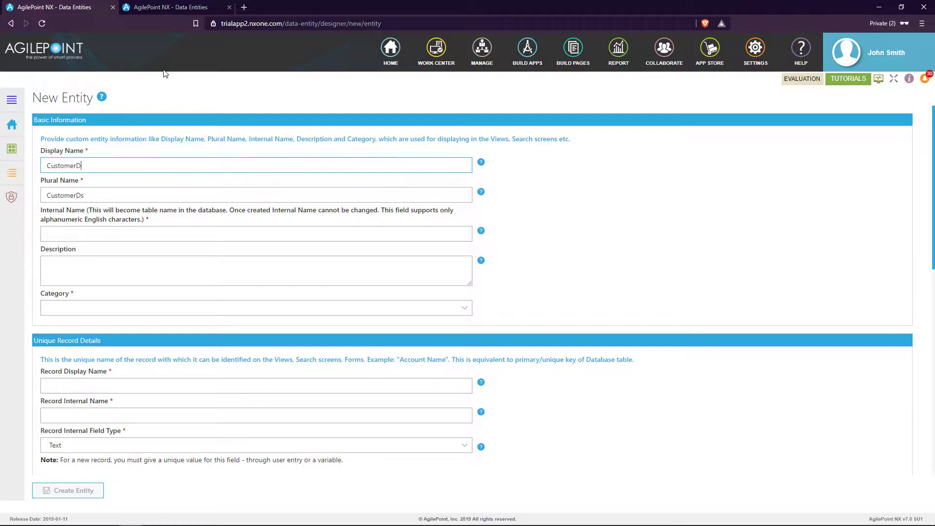
type("rInfo")
key("Tab")
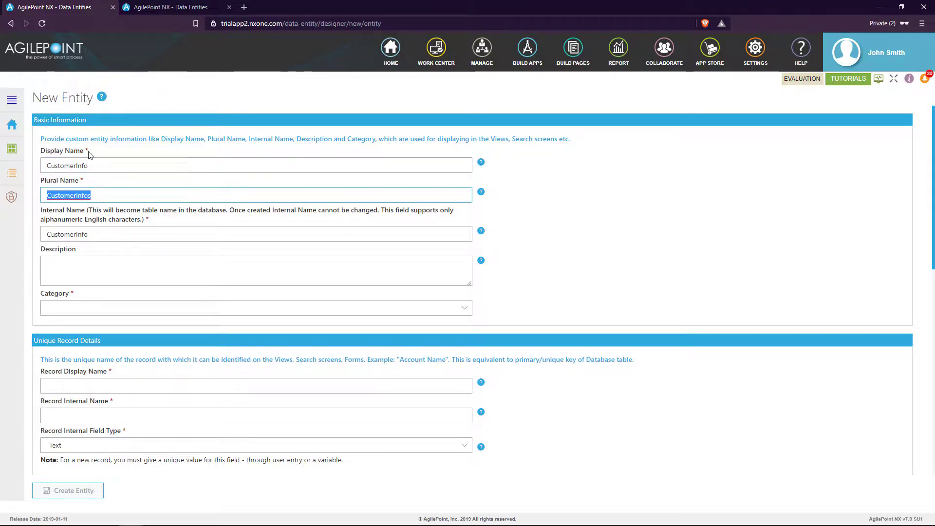
Step: Set the unique record's display name to Customer Information and its internal field type to Text
left_click(103, 385)
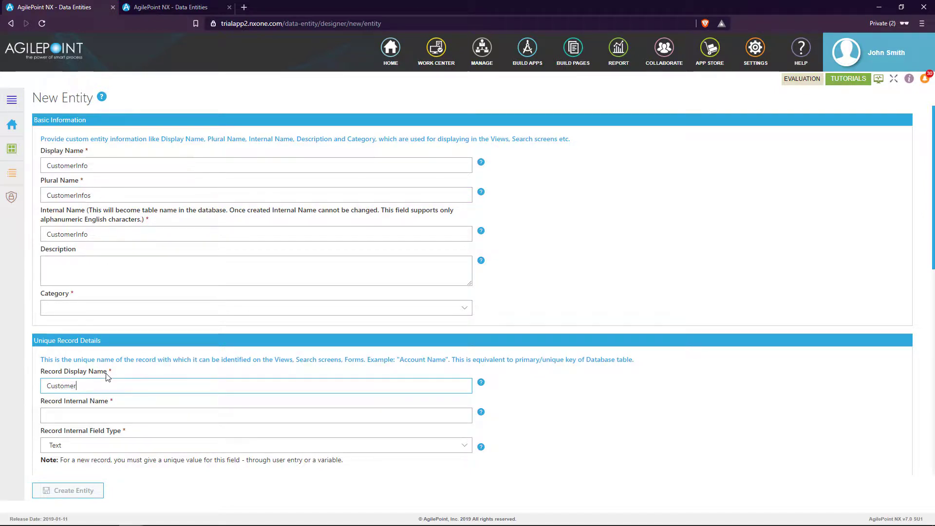
type("Customer Information")
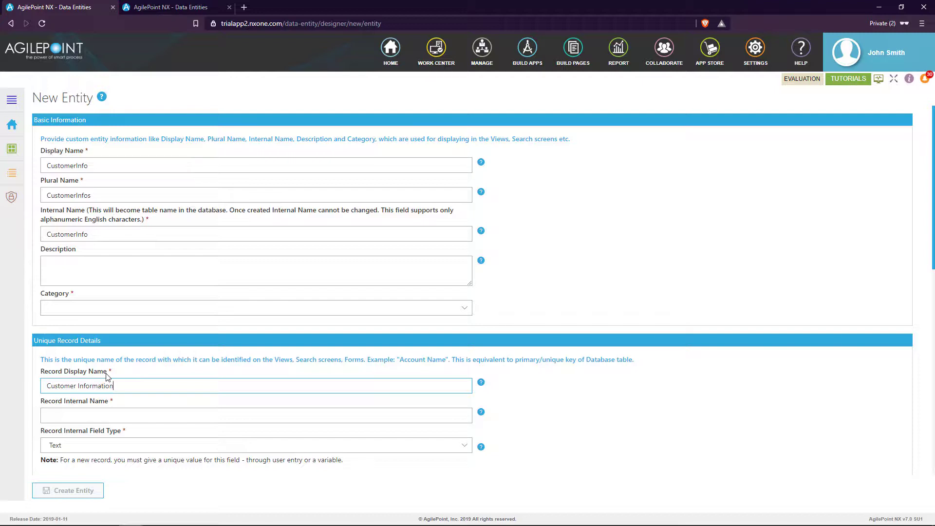
key("Tab")
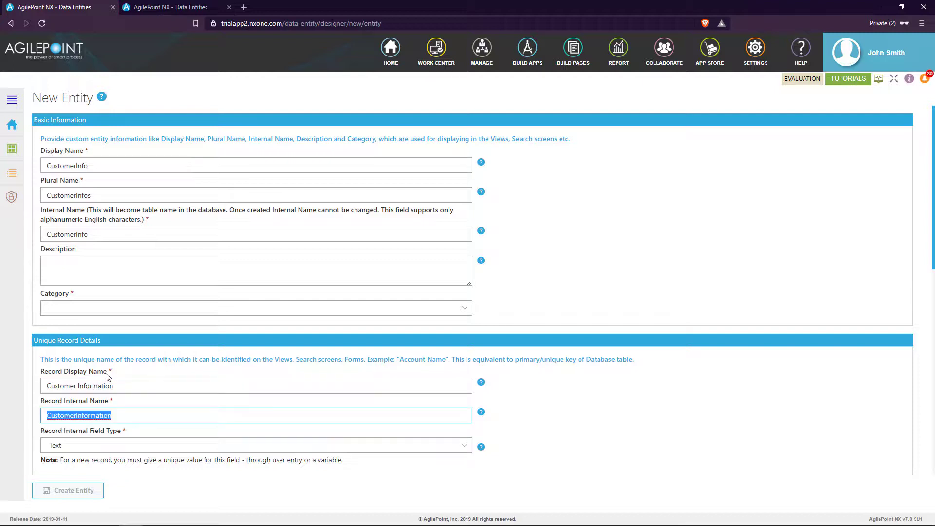
left_click(131, 444)
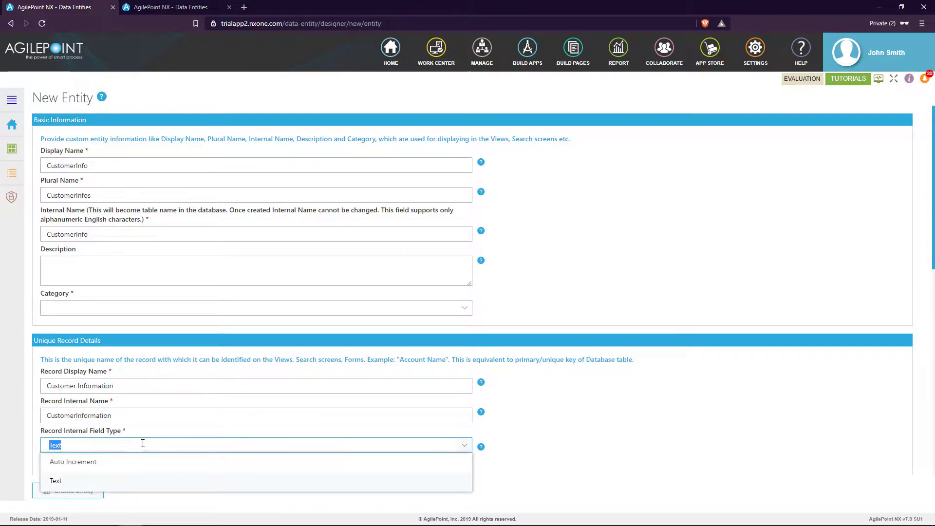
left_click(126, 482)
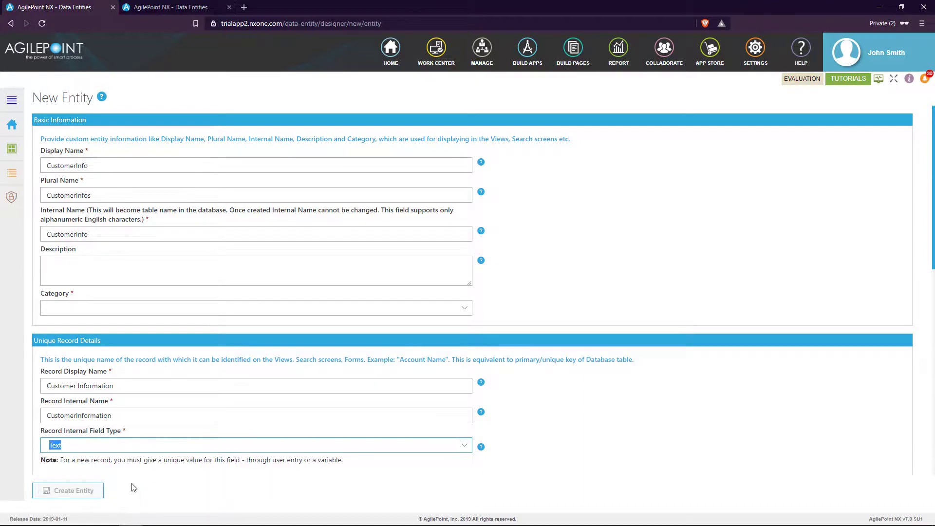
Step: Set the entity's publish status to Published, and enable detailed audit logs and entity permission
scroll(228, 470, "down", 1)
scroll(228, 470, "down", 5)
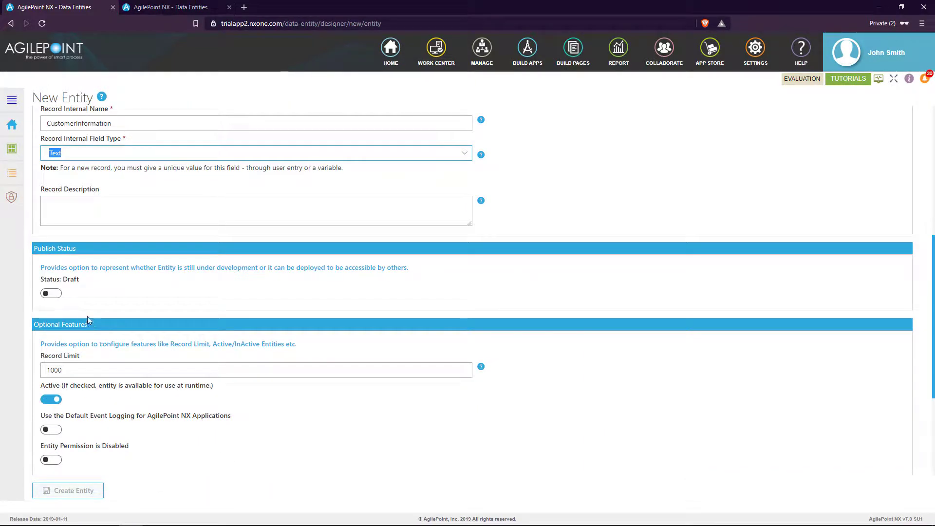
left_click(56, 295)
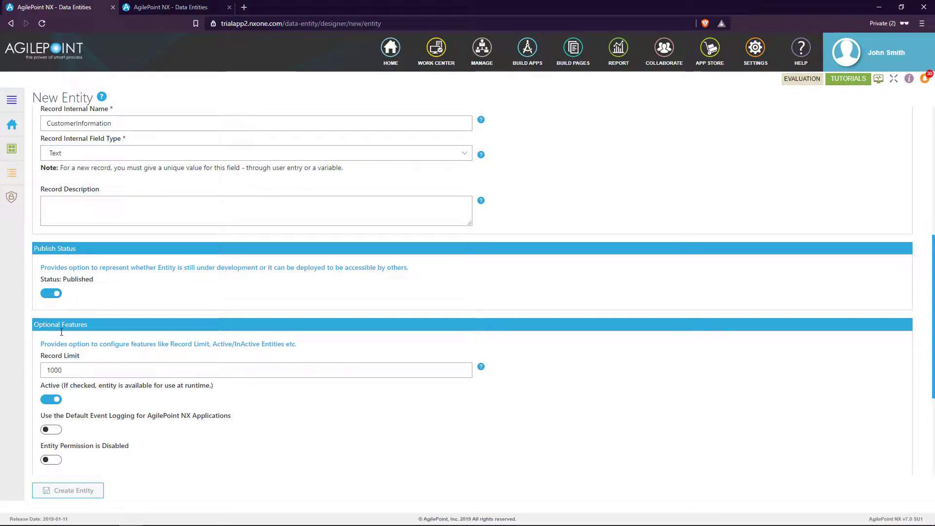
left_click(51, 430)
left_click(52, 459)
Step: Allow export and import of both the entity model and its records
scroll(181, 443, "down", 3)
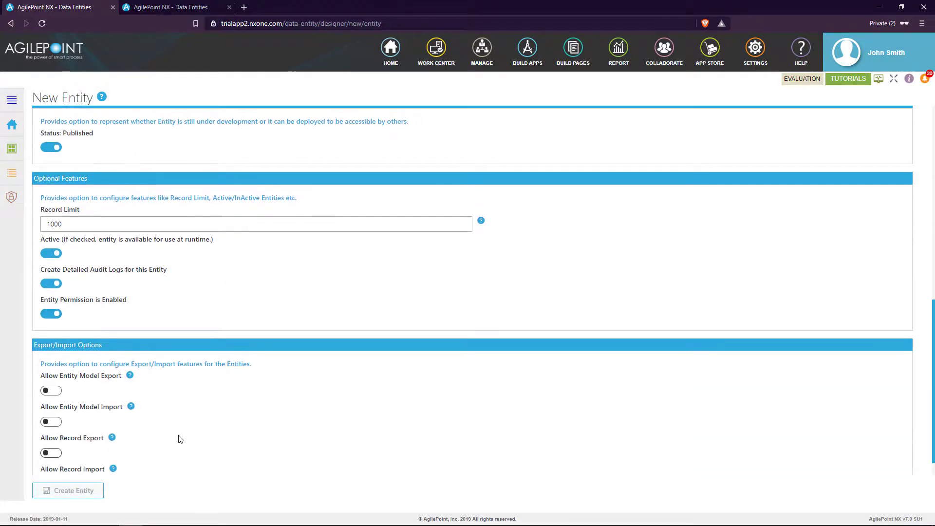
left_click(56, 392)
left_click(54, 421)
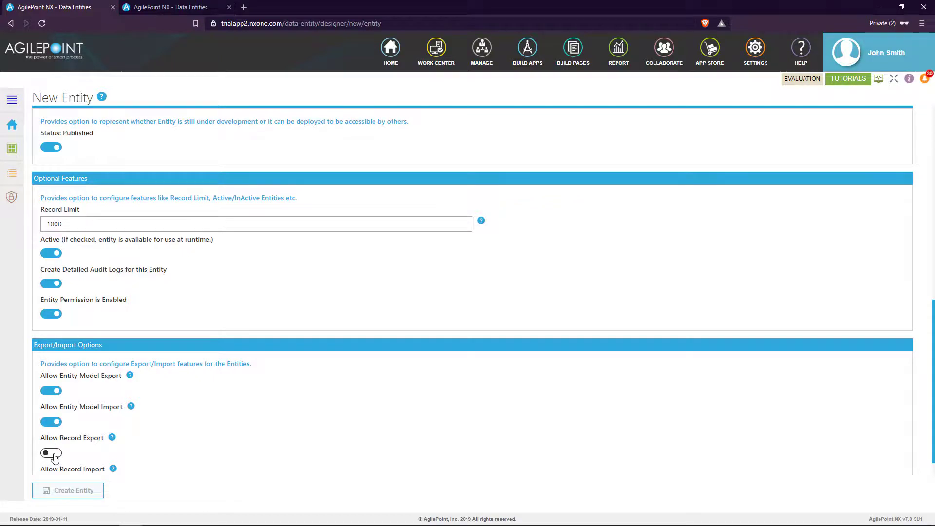
left_click(53, 453)
scroll(54, 455, "down", 1)
left_click(54, 458)
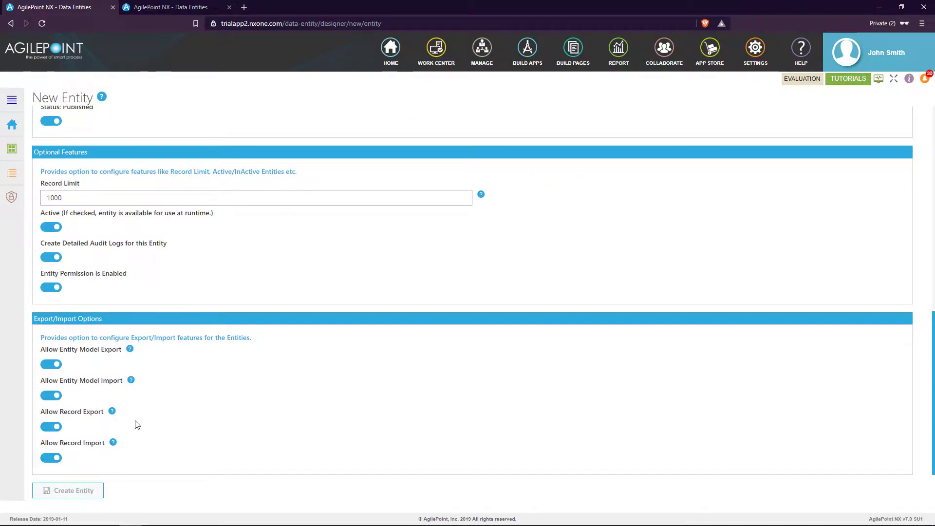
Step: Set the entity's category to Customer Service and create the entity
scroll(137, 425, "up", 10)
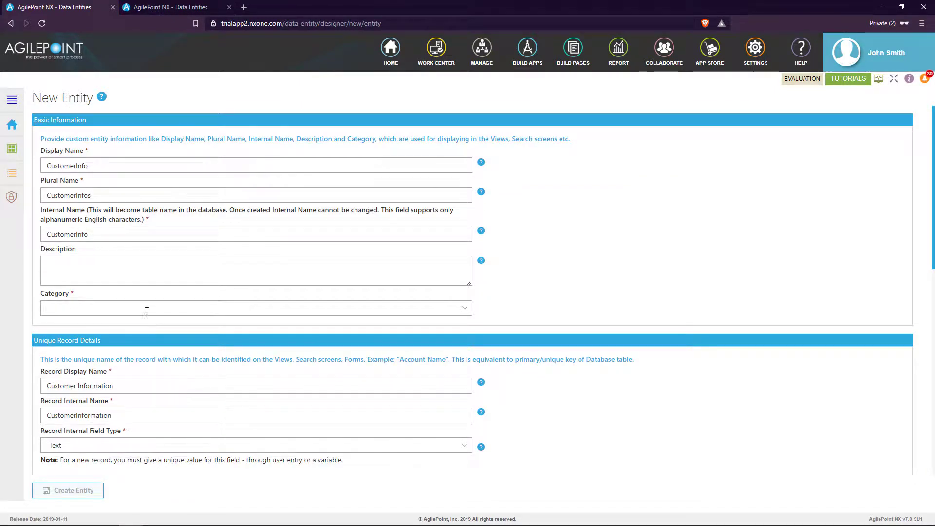
left_click(146, 310)
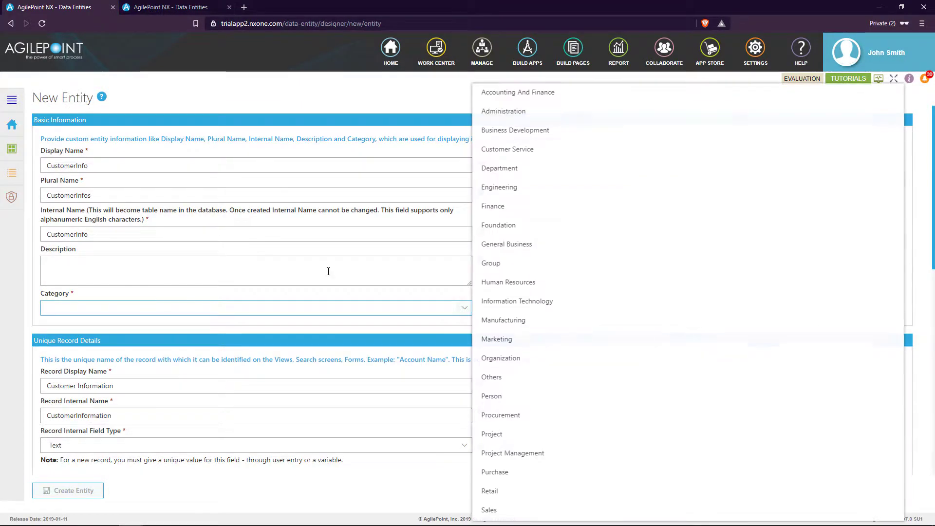
left_click(519, 150)
scroll(111, 487, "down", 10)
left_click(87, 493)
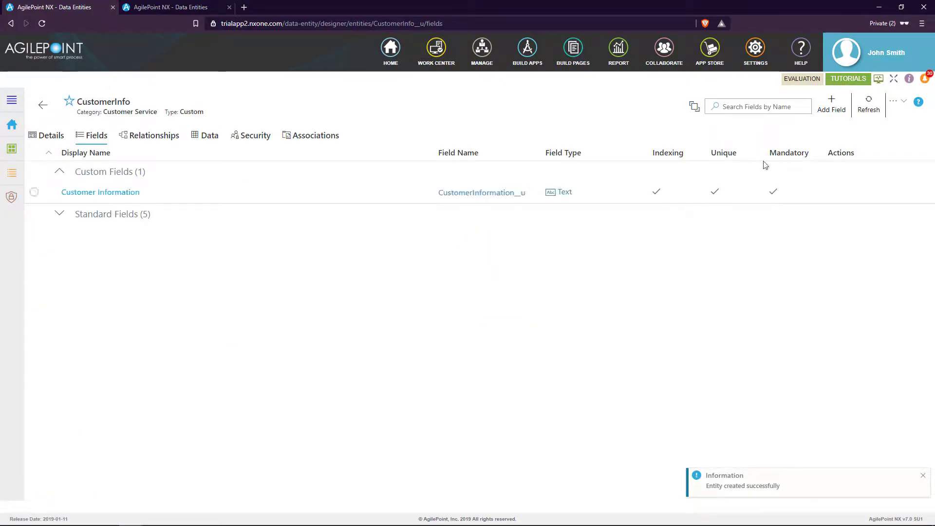
Step: Add a Date field named Date of Birth to the CustomerInfo entity and save it, continuing with another new field
left_click(827, 109)
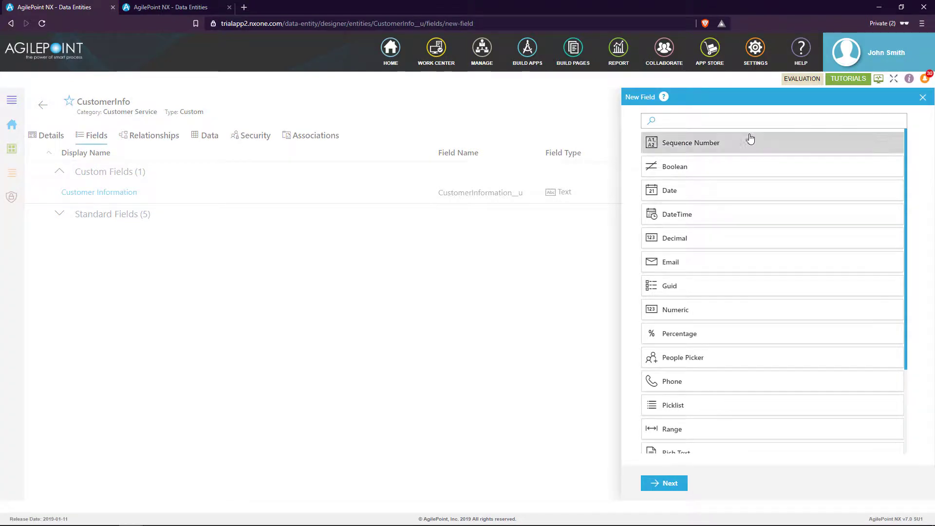
left_click(688, 193)
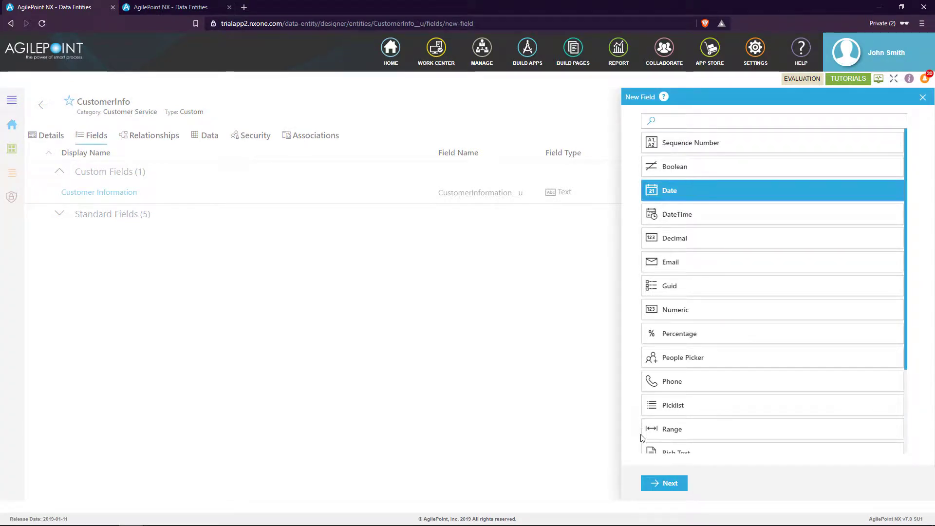
left_click(661, 483)
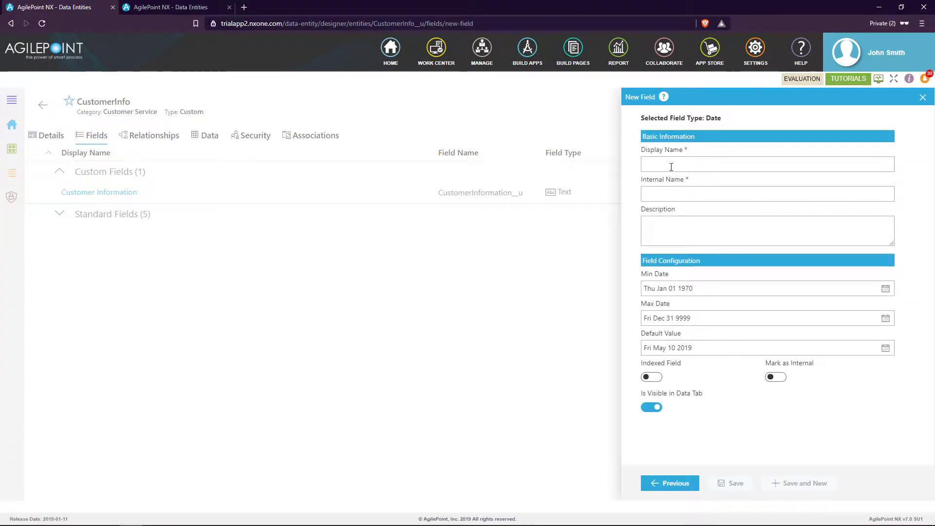
left_click(662, 163)
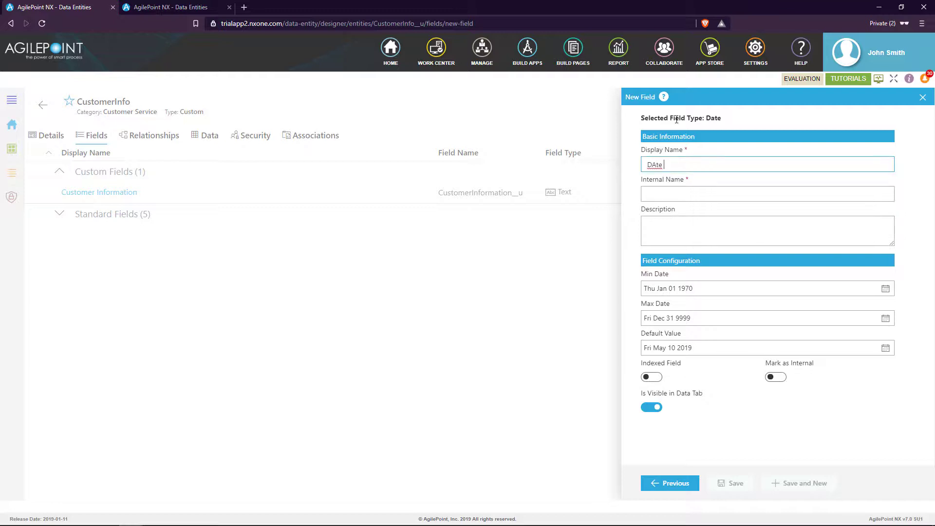
type("Date of Birth")
key("Tab")
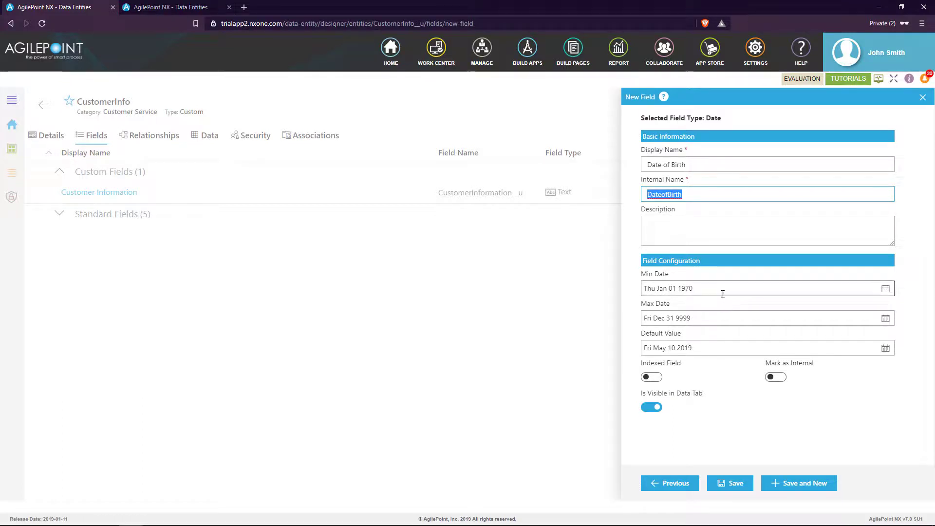
left_click(786, 484)
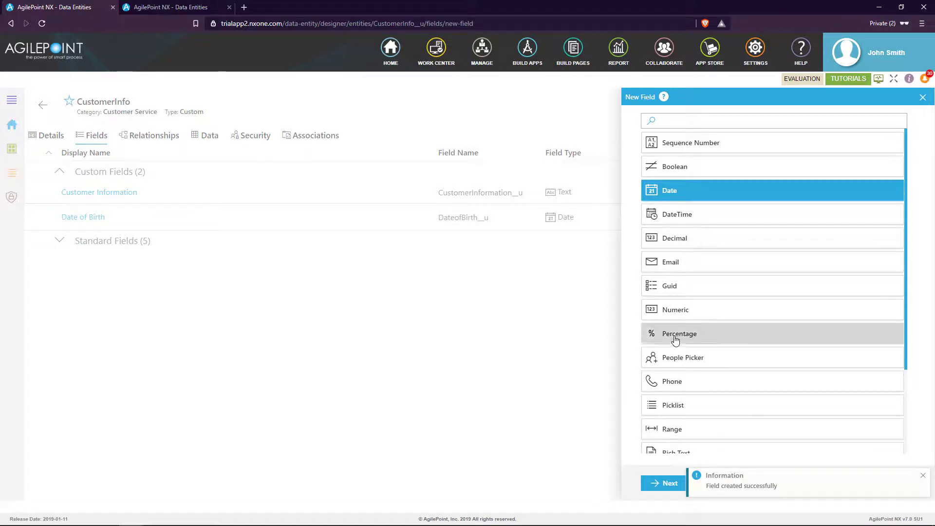
Step: Create a Phone field named Phone Number and save it, continuing with another new field
left_click(686, 386)
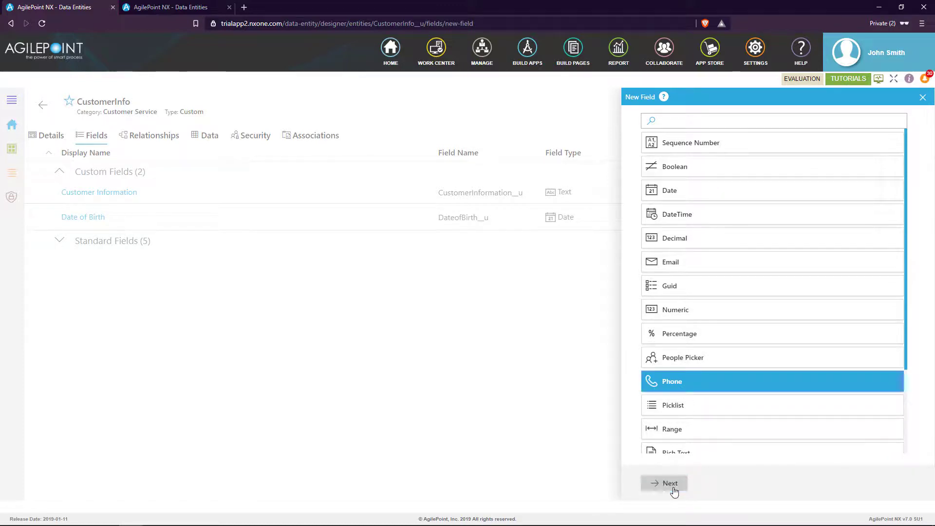
left_click(670, 484)
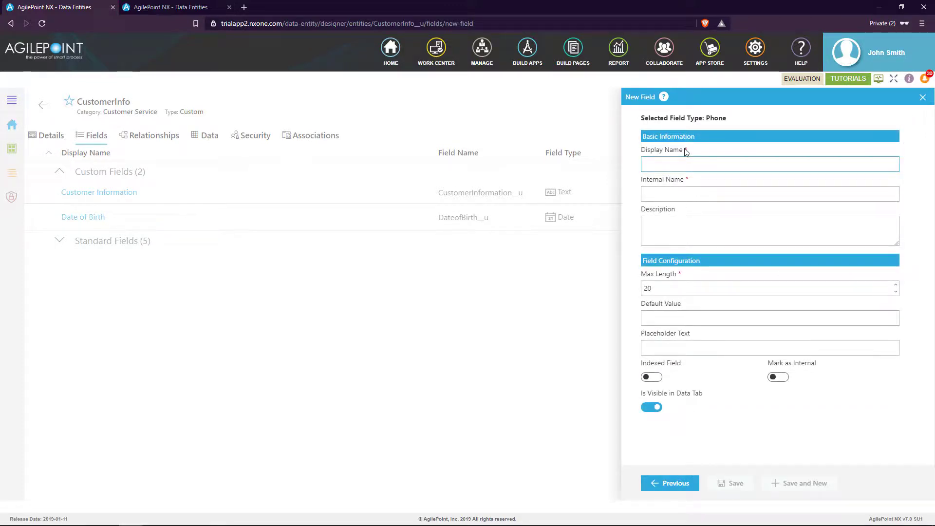
type("Phone N")
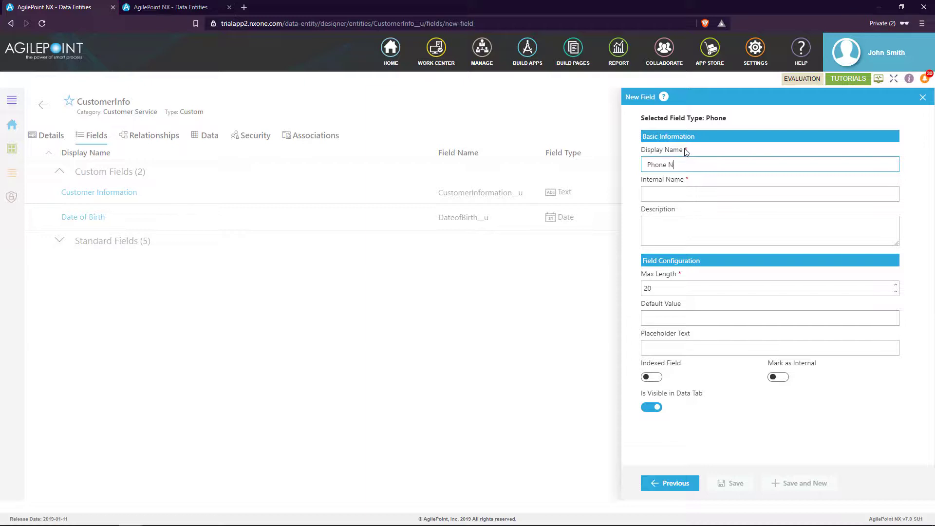
type("umber")
key("Tab")
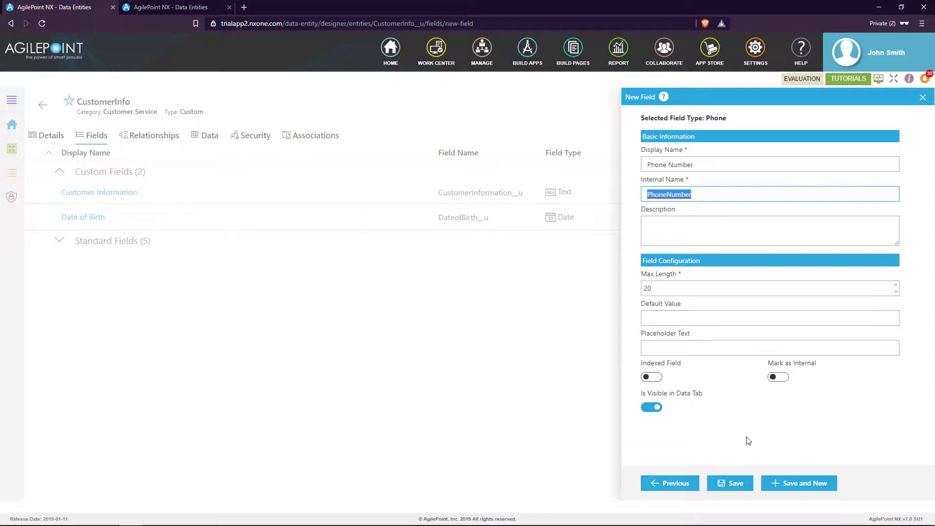
left_click(778, 486)
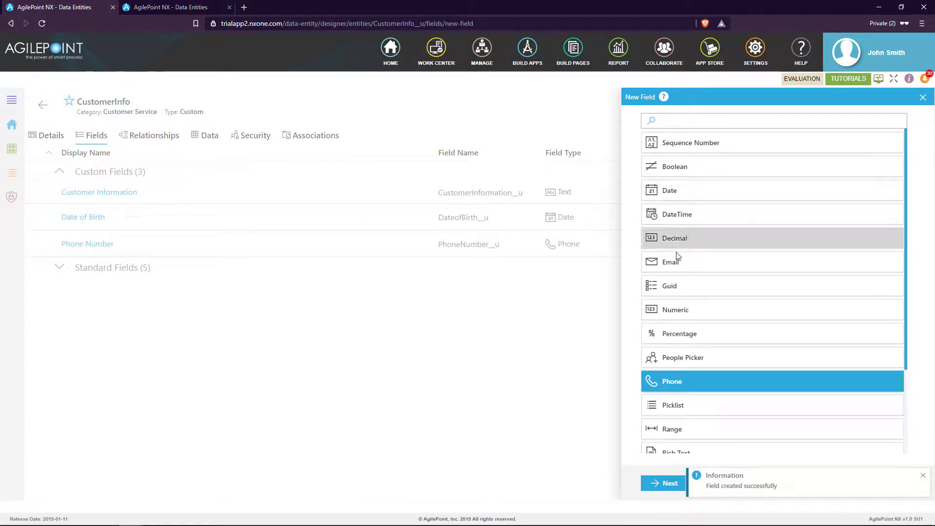
Step: Create a Text Area field named Physical Address and save it, continuing with another new field
scroll(677, 299, "down", 2)
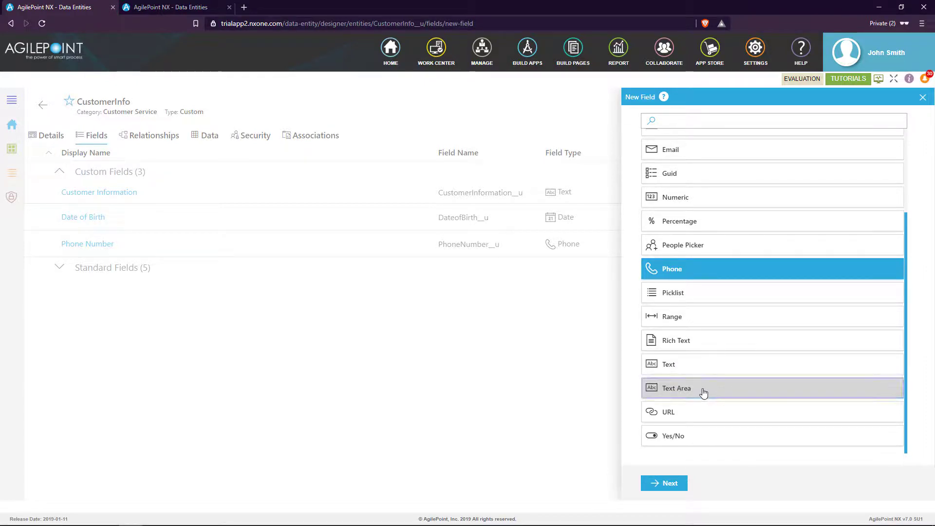
left_click(703, 388)
left_click(669, 483)
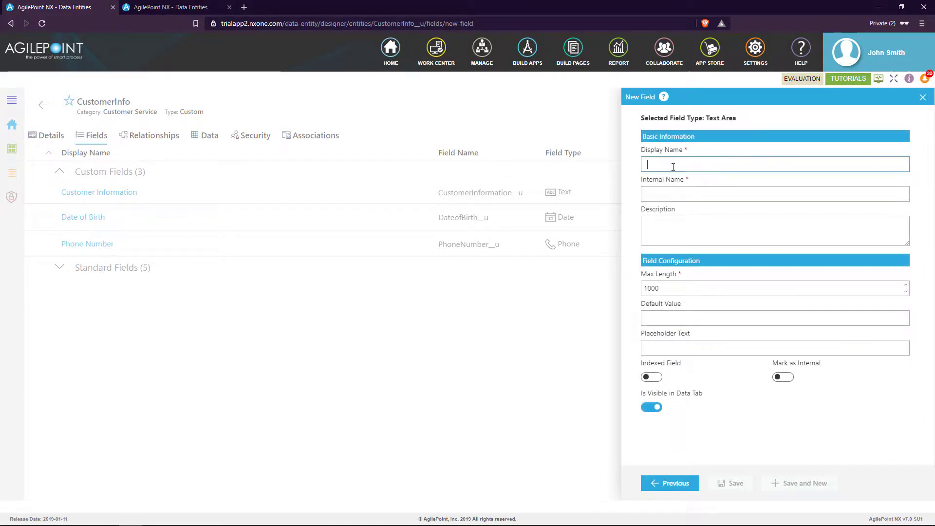
type("Physical")
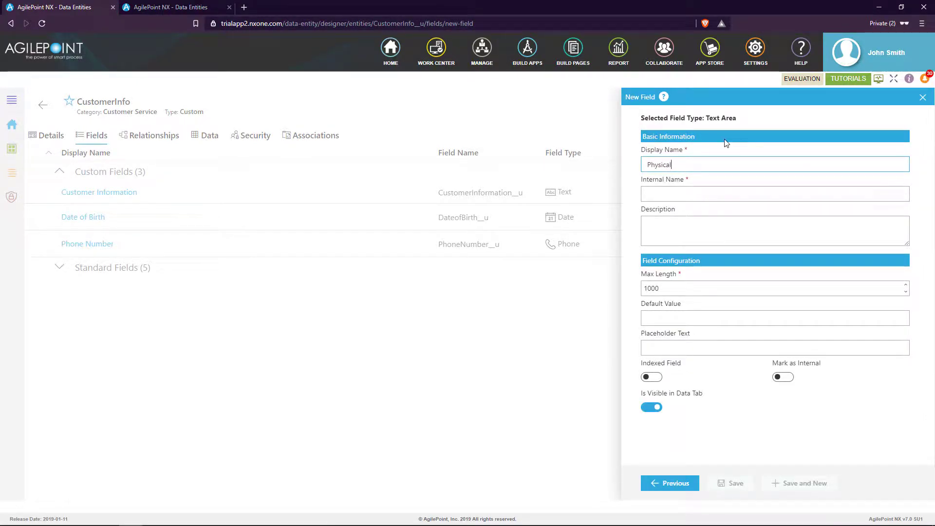
type(" Address")
key("Tab")
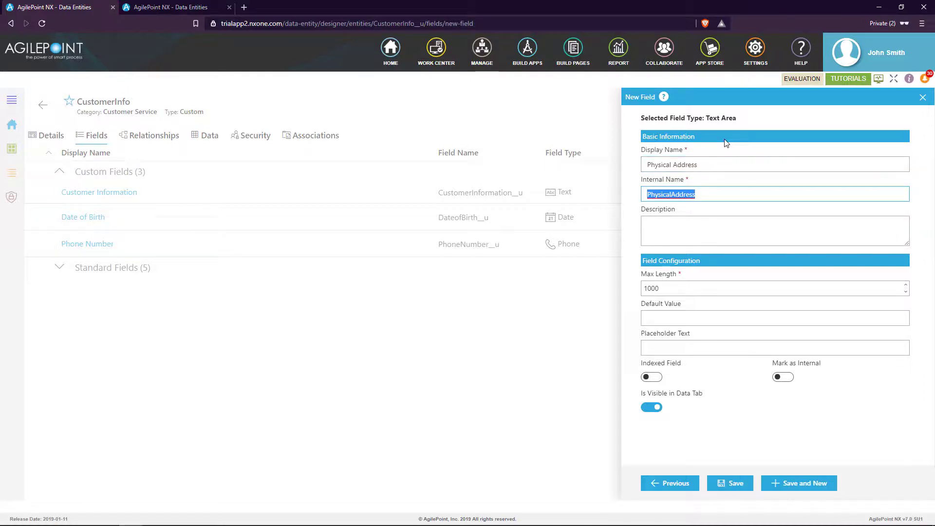
left_click(803, 484)
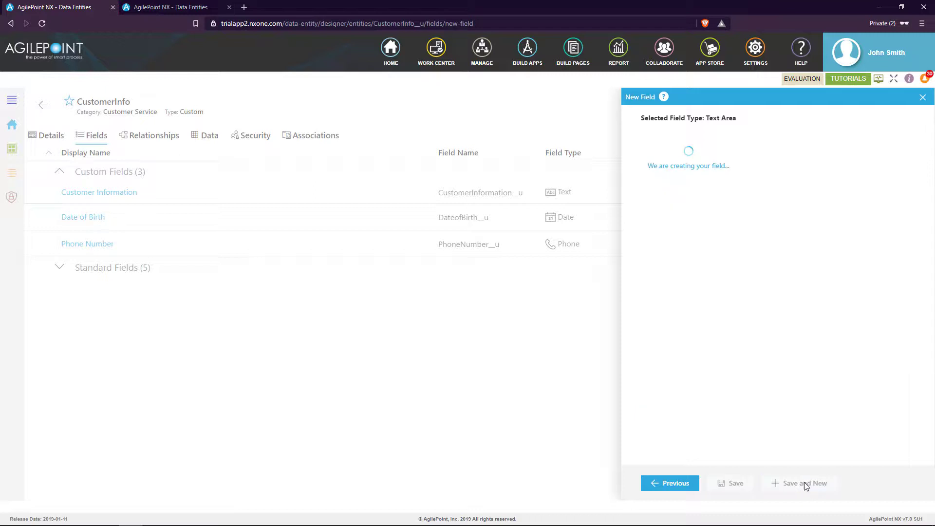
Step: Create an Email field named Email Address and save it to finish adding fields to CustomerInfo
left_click(684, 267)
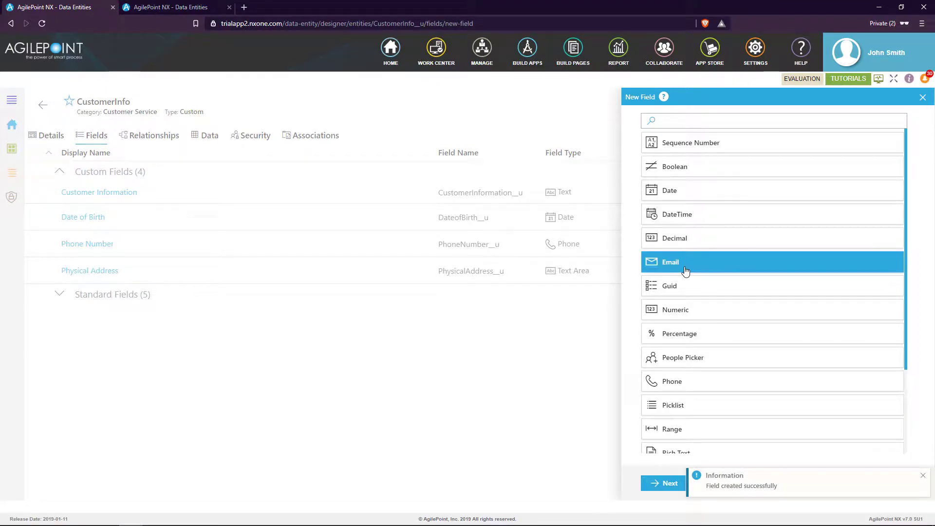
left_click(675, 486)
right_click(678, 484)
left_click(667, 486)
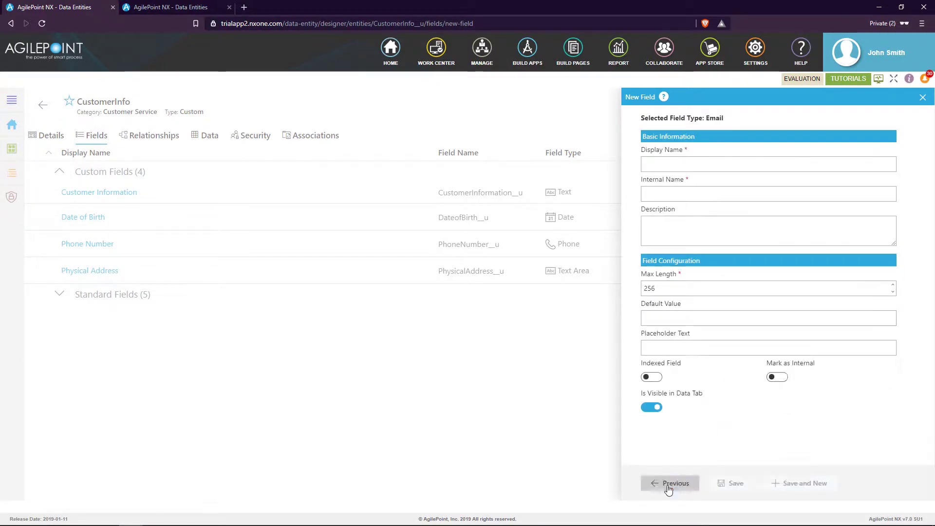
left_click(668, 485)
left_click(681, 484)
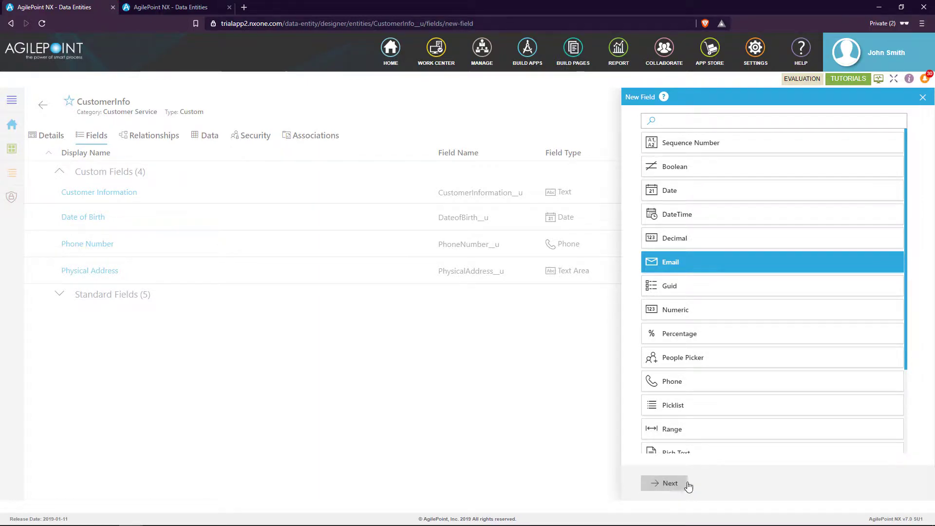
left_click(669, 162)
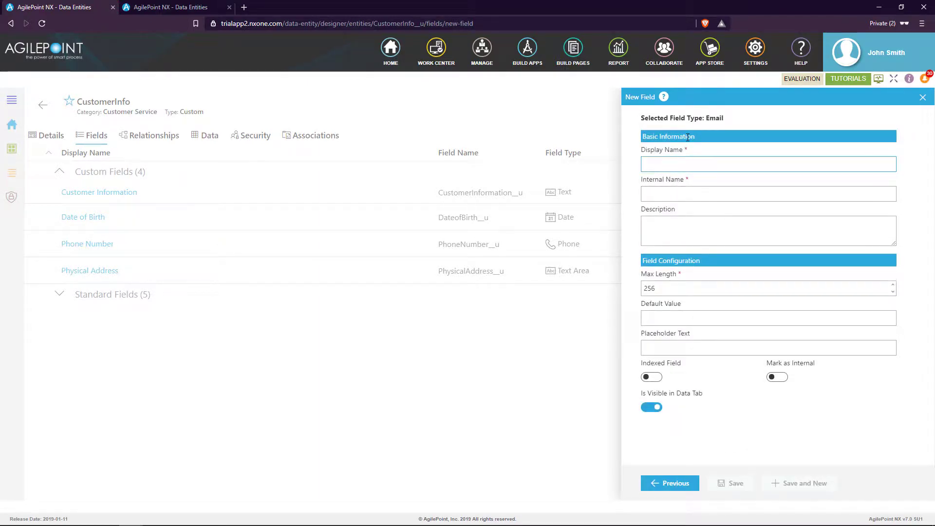
type("Email Address")
key("Tab")
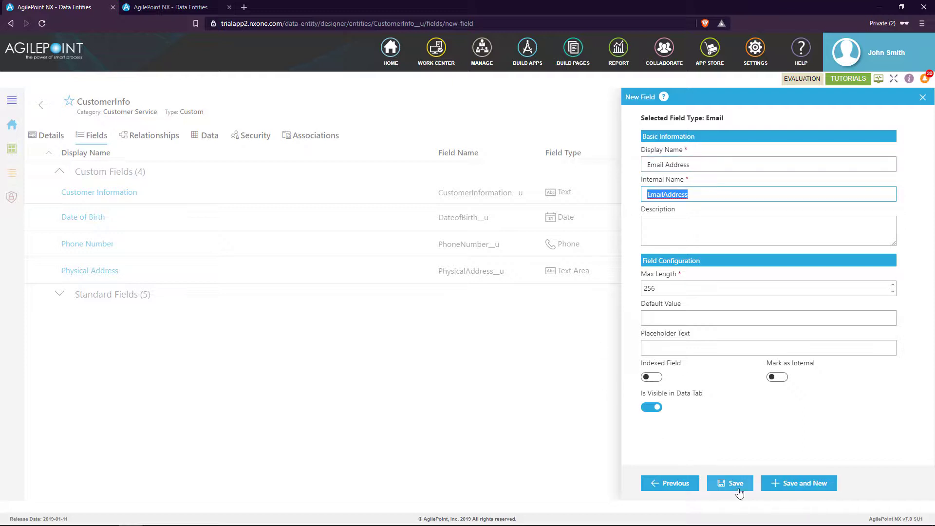
left_click(732, 485)
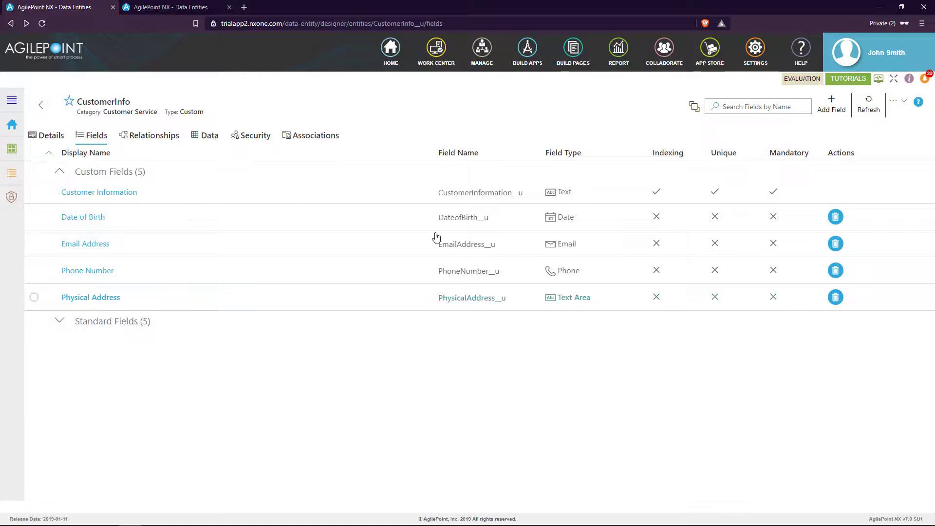
Step: Start a second new entity in the other Data Entities page and set its display name to Cust Order
left_click(206, 9)
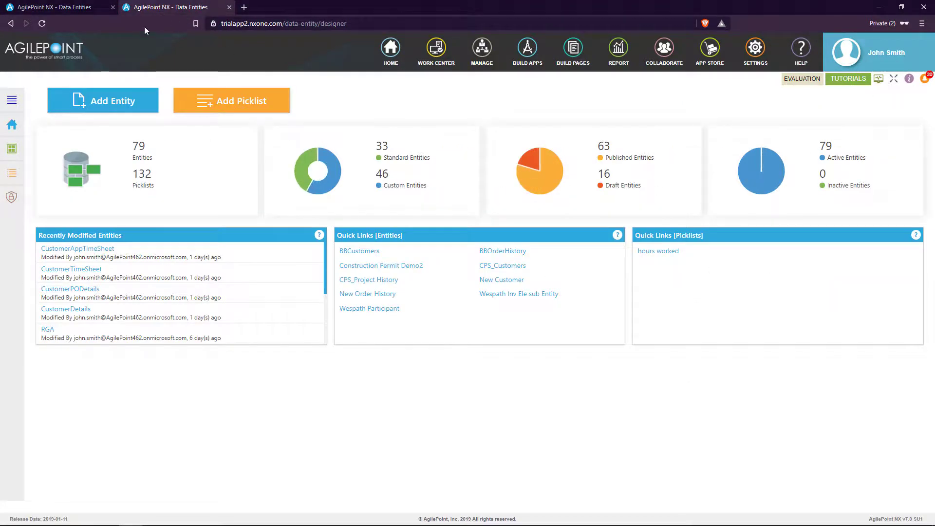
left_click(62, 105)
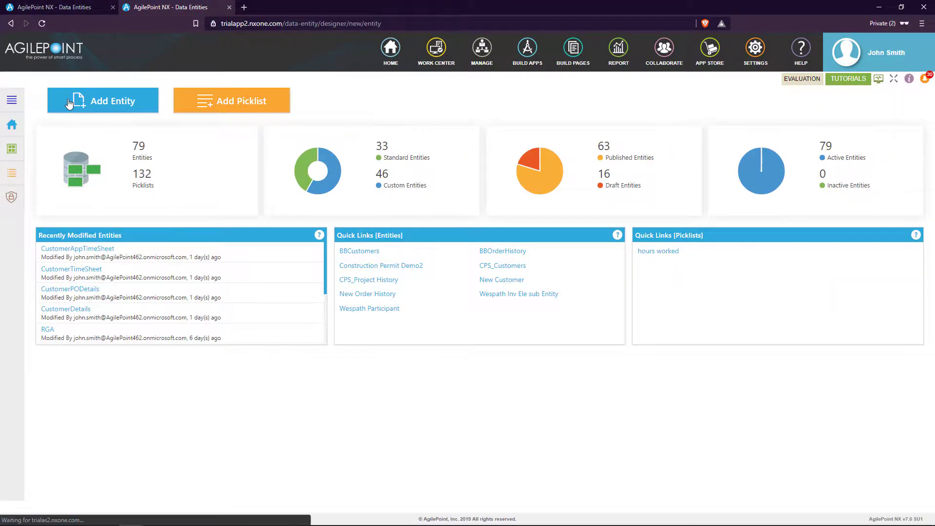
left_click(65, 8)
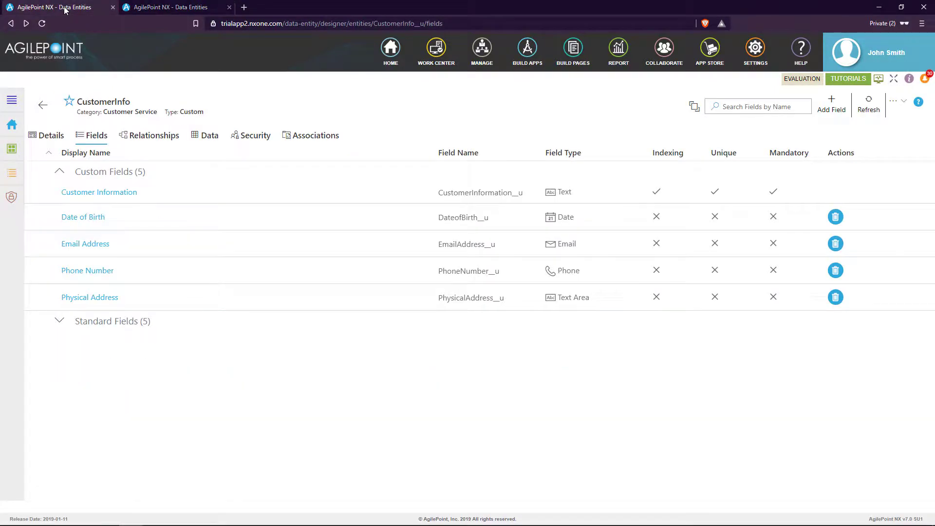
left_click(146, 8)
left_click(94, 161)
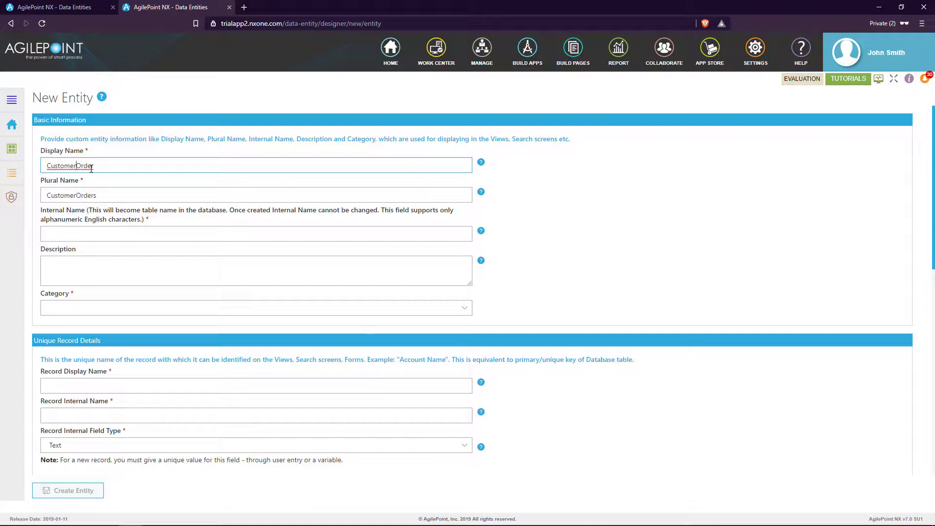
key("BackSpace")
key("BackSpace")
key("BackSpace")
key("BackSpace")
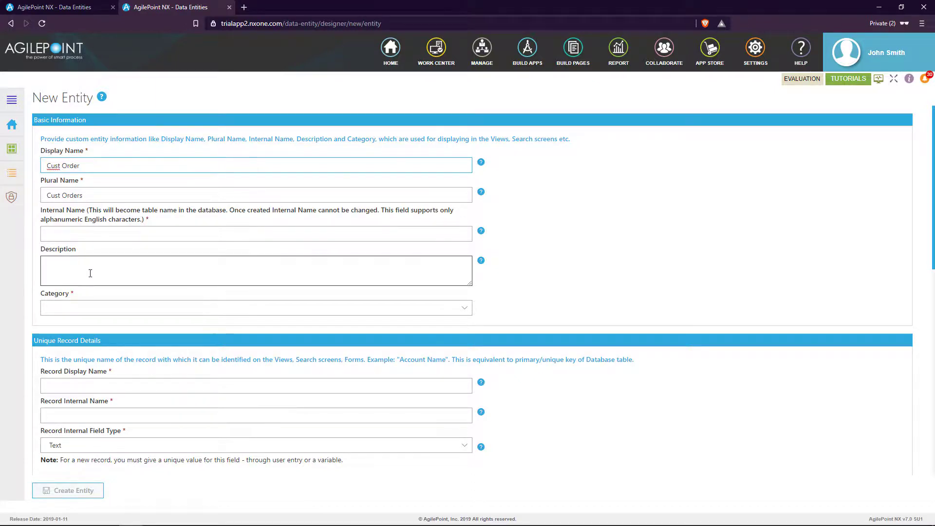
Step: Set the unique record's display name to Order ID and its internal field type to Auto Increment
left_click(89, 384)
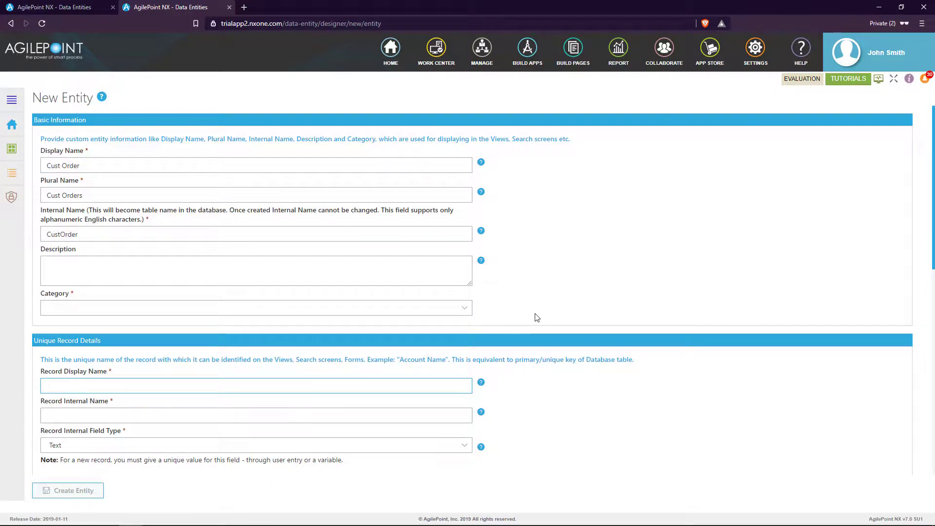
key("alt+Tab")
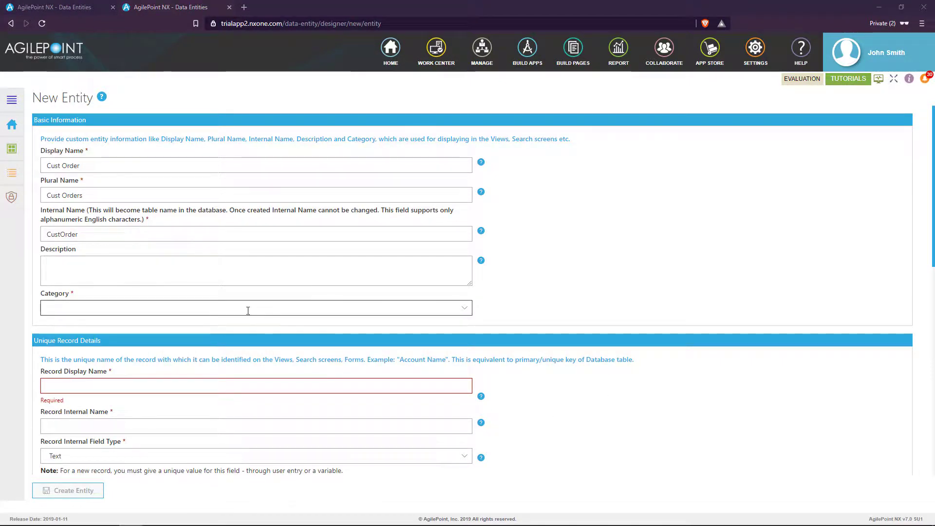
left_click(95, 386)
type("Ord")
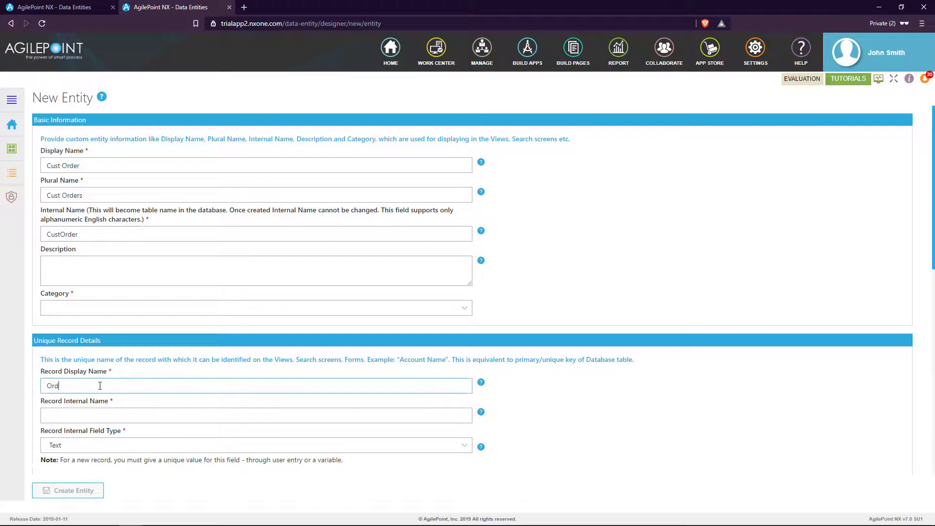
type("er ID")
key("Tab")
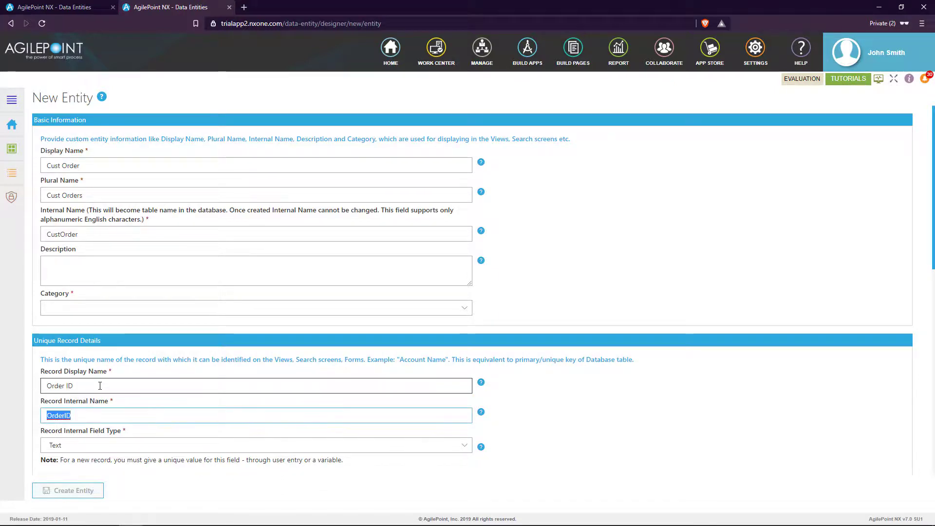
scroll(109, 404, "down", 2)
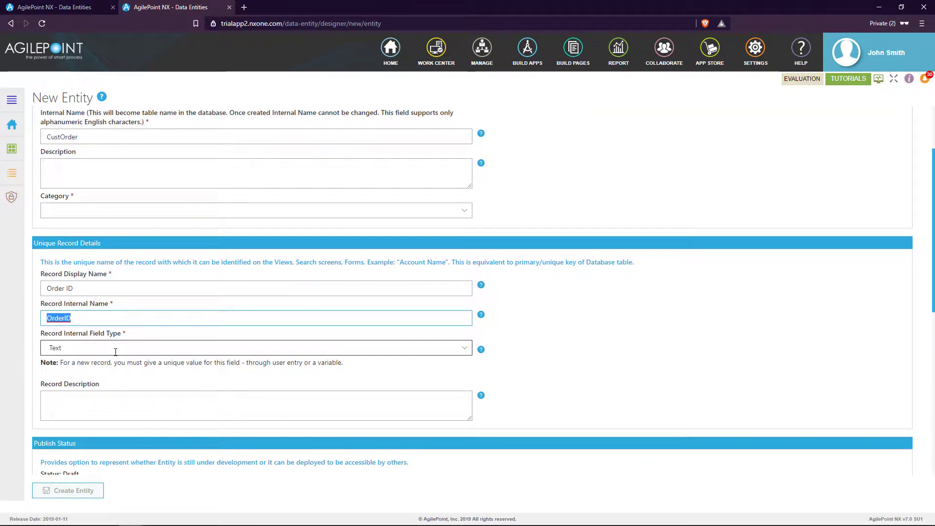
left_click(115, 348)
left_click(108, 369)
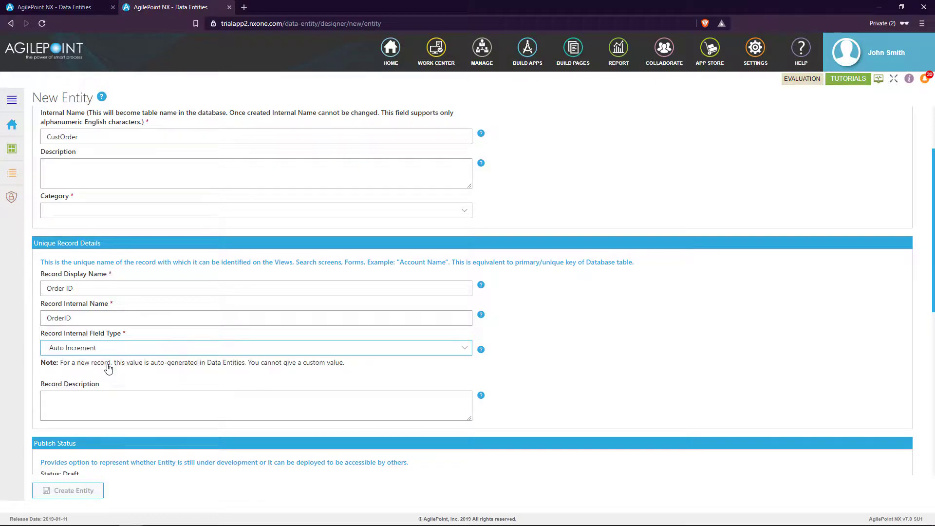
Step: Set the new order entity's publish status to Published
scroll(95, 407, "down", 3)
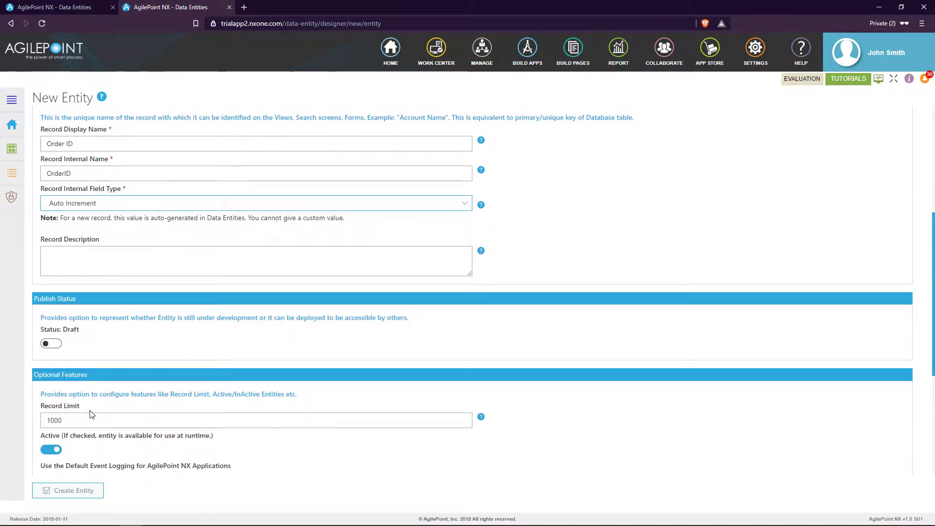
left_click(53, 342)
scroll(68, 385, "up", 1)
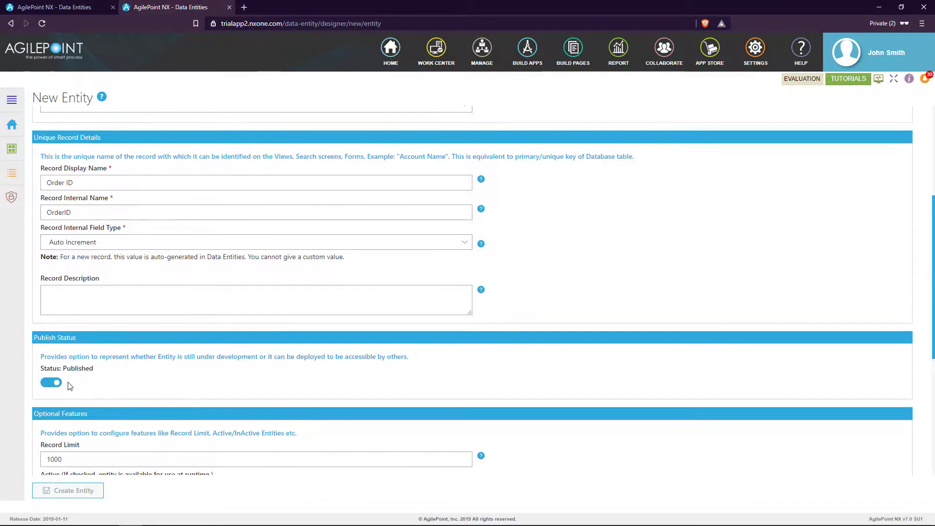
Step: Enable detailed audit logs and entity permission in the new order entity's optional features
scroll(68, 384, "down", 5)
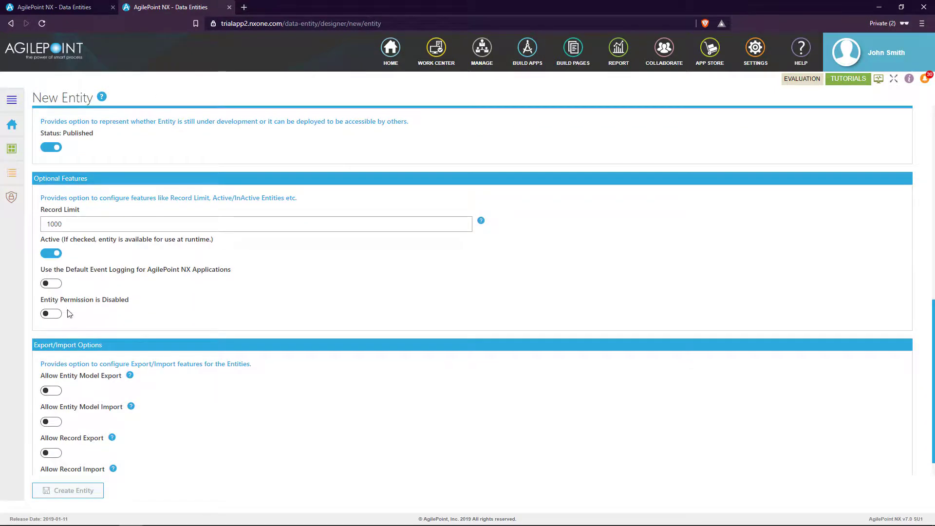
left_click(50, 284)
left_click(48, 314)
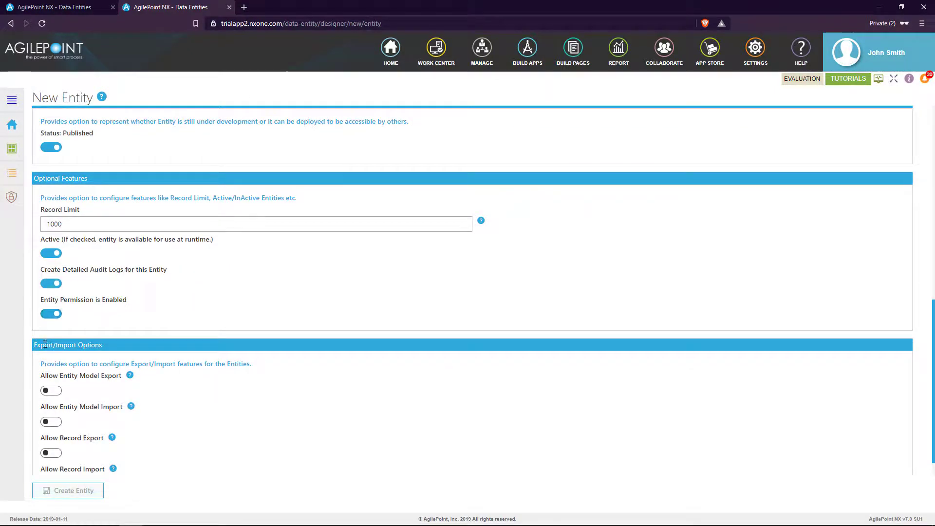
Step: Allow entity model export, entity model import, record export and record import for the new order entity
left_click(49, 390)
left_click(49, 422)
left_click(49, 452)
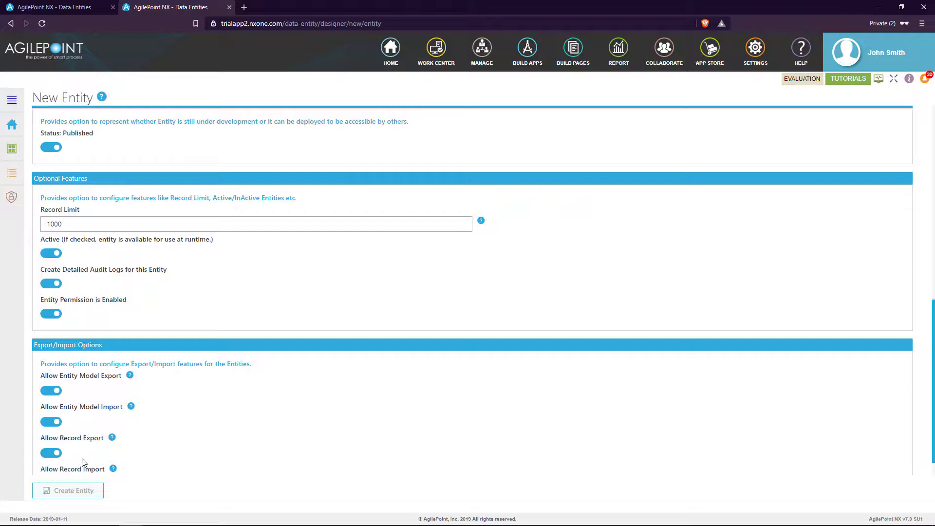
scroll(83, 463, "down", 1)
left_click(51, 458)
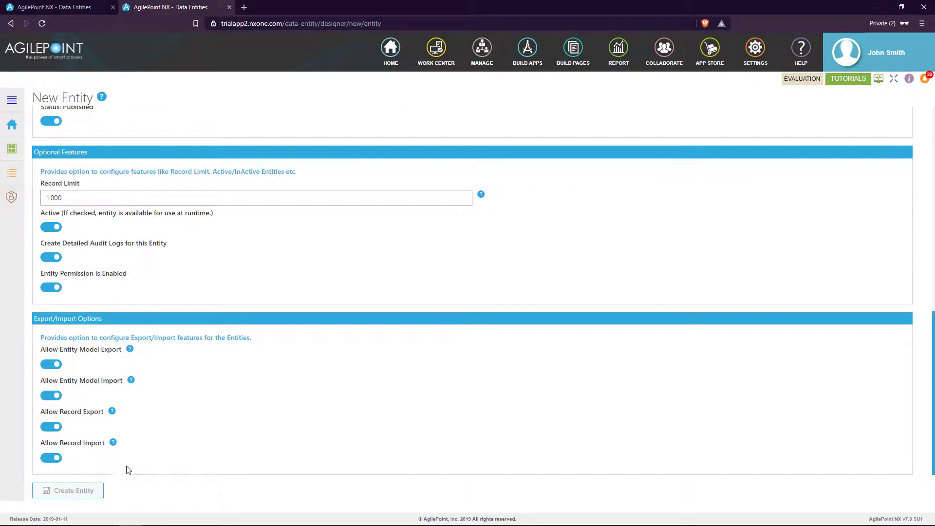
Step: Set the order entity's category to Customer Service and create the entity
scroll(127, 470, "up", 5)
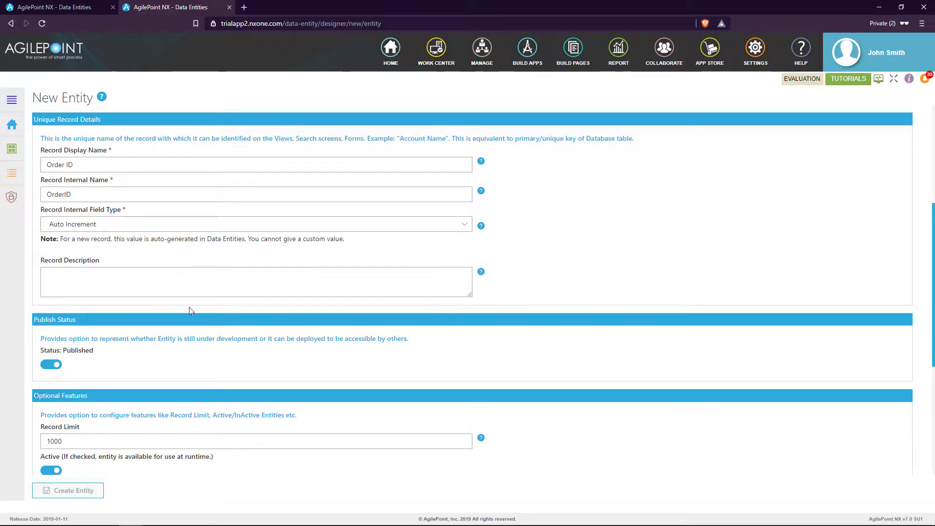
scroll(200, 319, "down", 5)
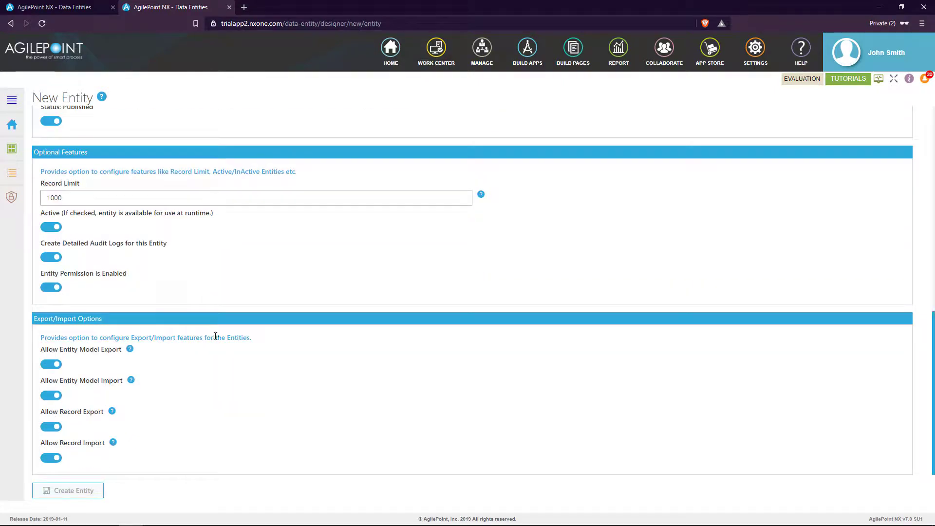
scroll(131, 438, "up", 6)
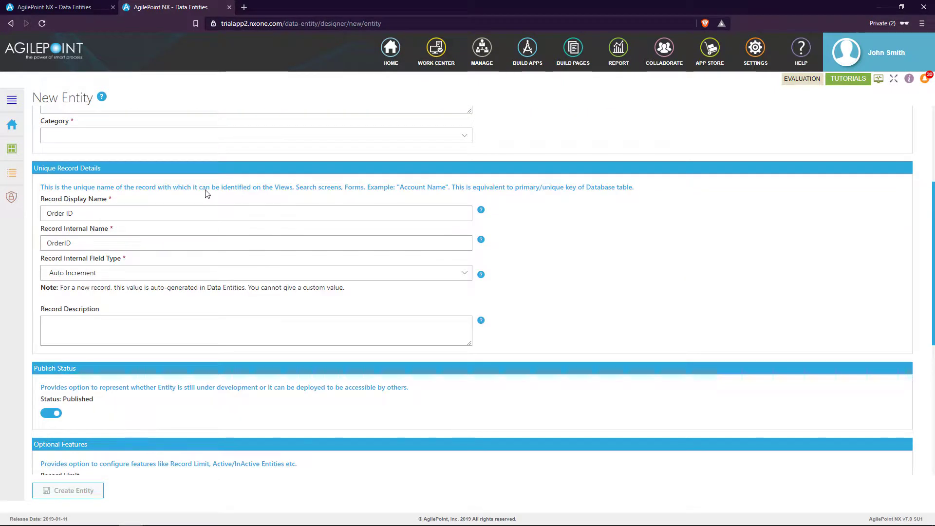
left_click(282, 135)
left_click(507, 150)
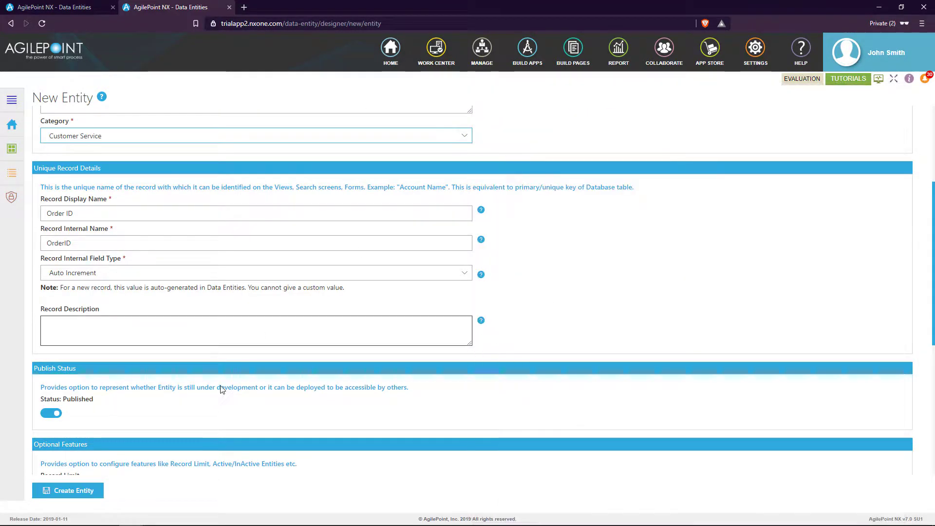
left_click(74, 492)
mouse_move(125, 523)
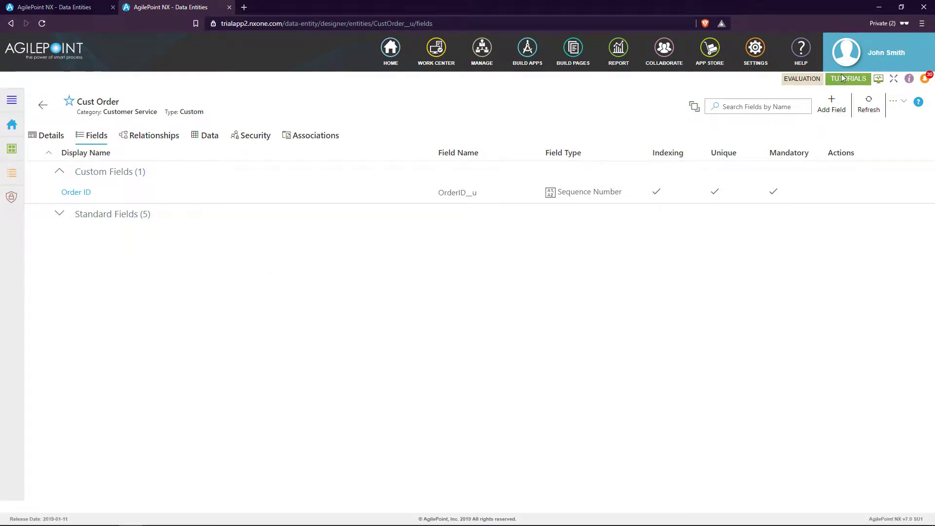
Step: Add a Date field named Order Date to the Cust Order entity and save it, continuing with another new field
left_click(831, 104)
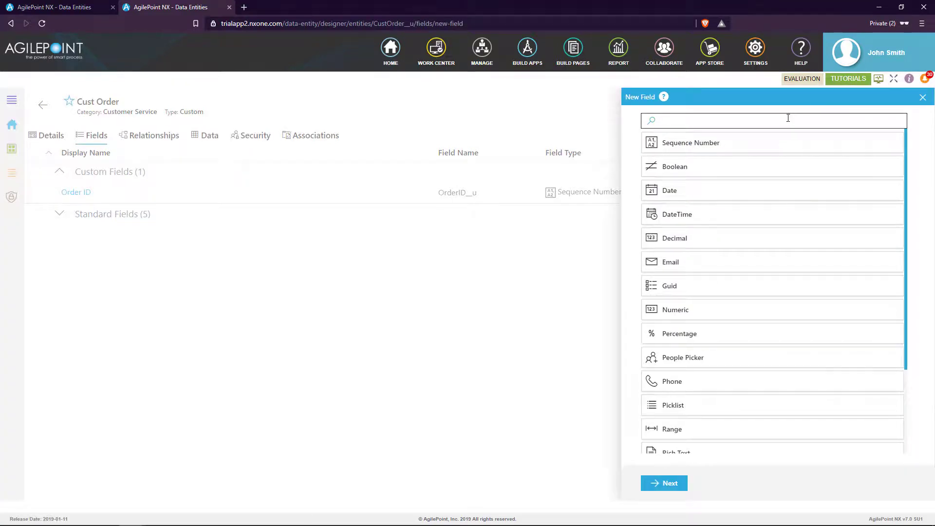
left_click(715, 198)
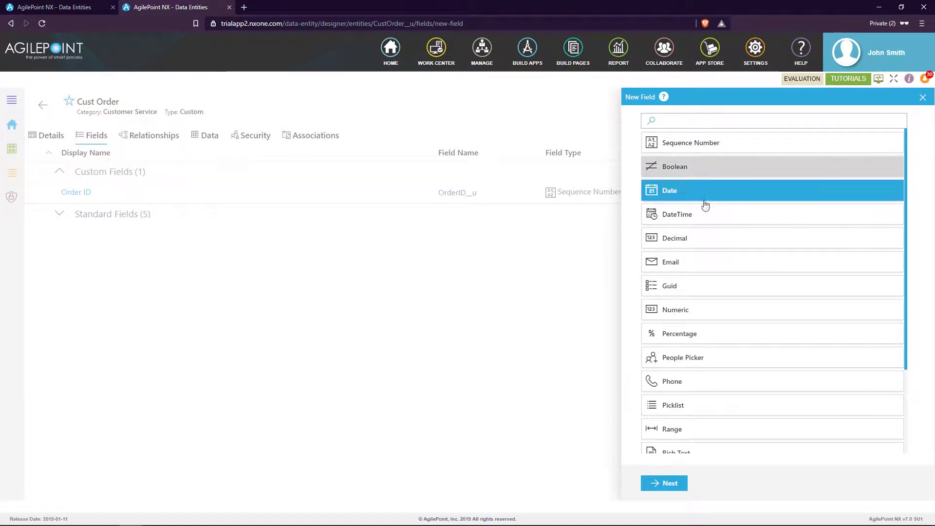
left_click(671, 482)
left_click(686, 161)
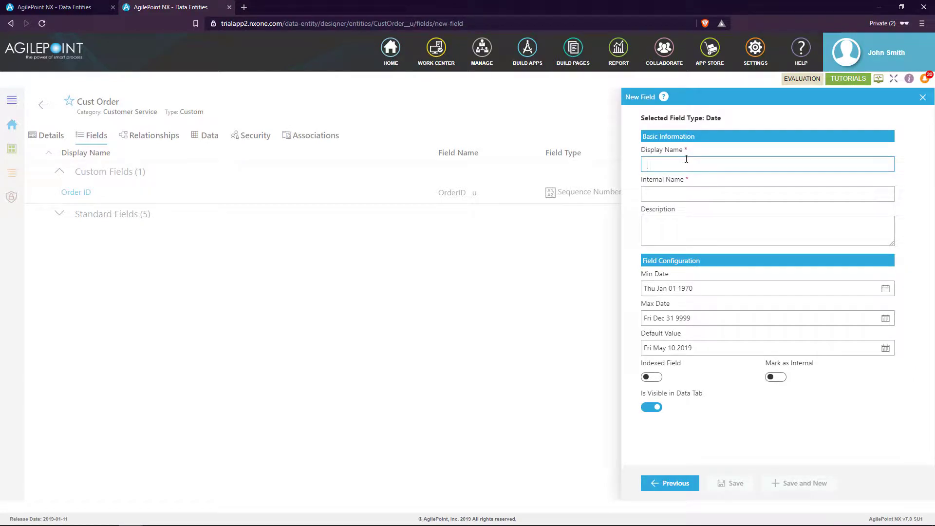
type("Order Date")
key("Tab")
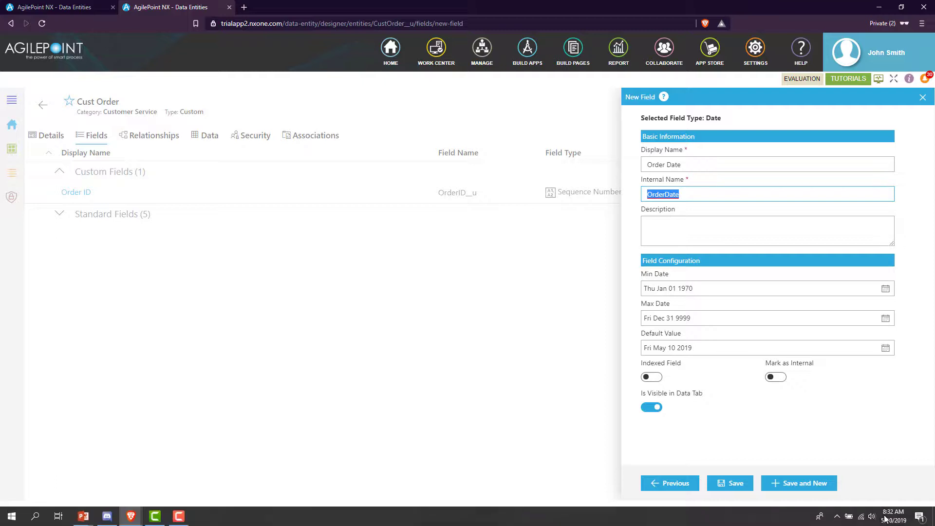
left_click(812, 484)
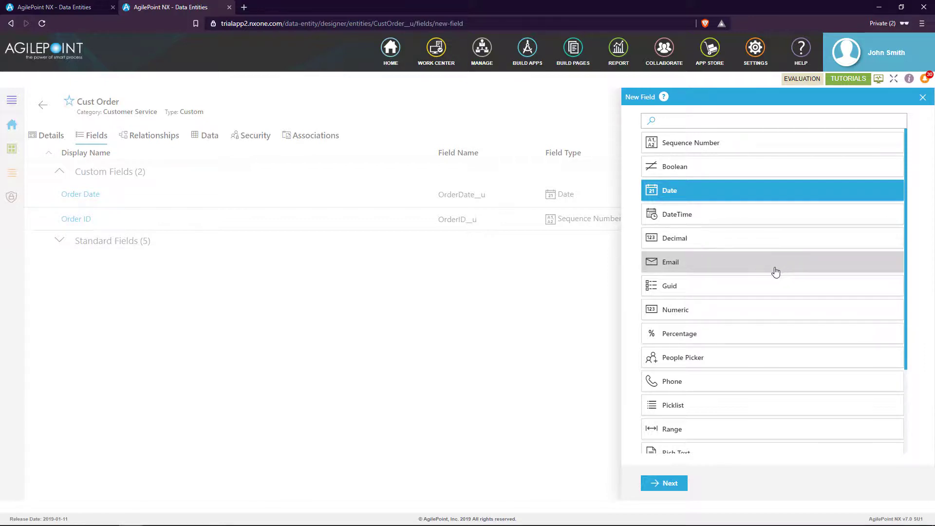
Step: Create a Decimal field named Order Amount and save it to finish adding fields to Cust Order
scroll(774, 271, "down", 1)
scroll(776, 272, "up", 1)
left_click(756, 245)
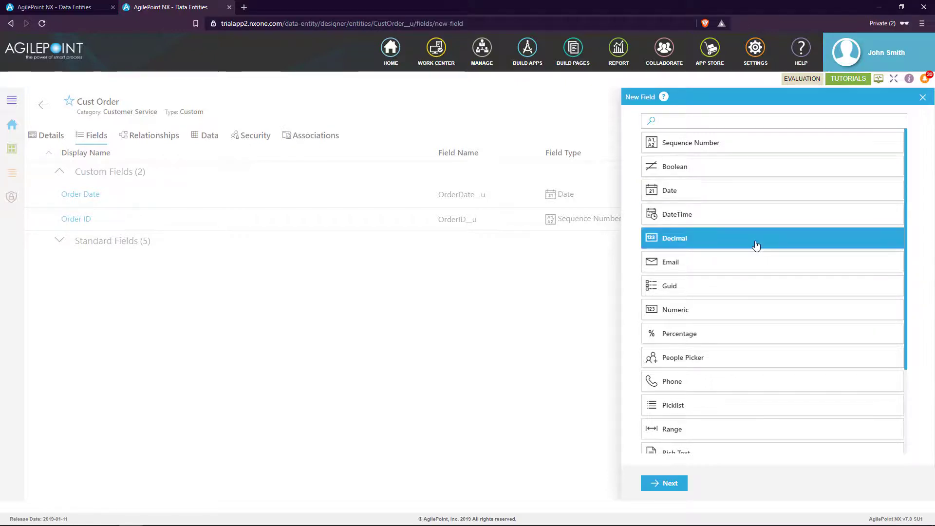
left_click(669, 482)
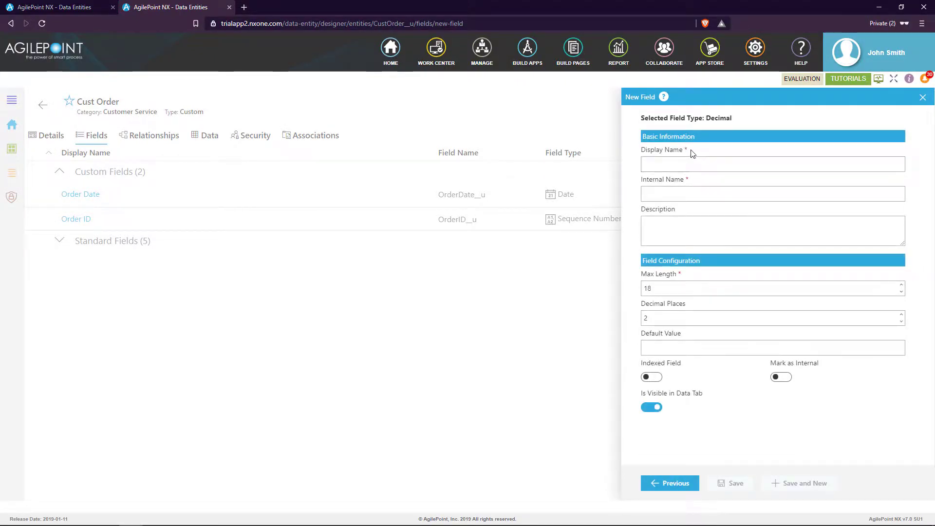
left_click(676, 157)
type("Order Amount")
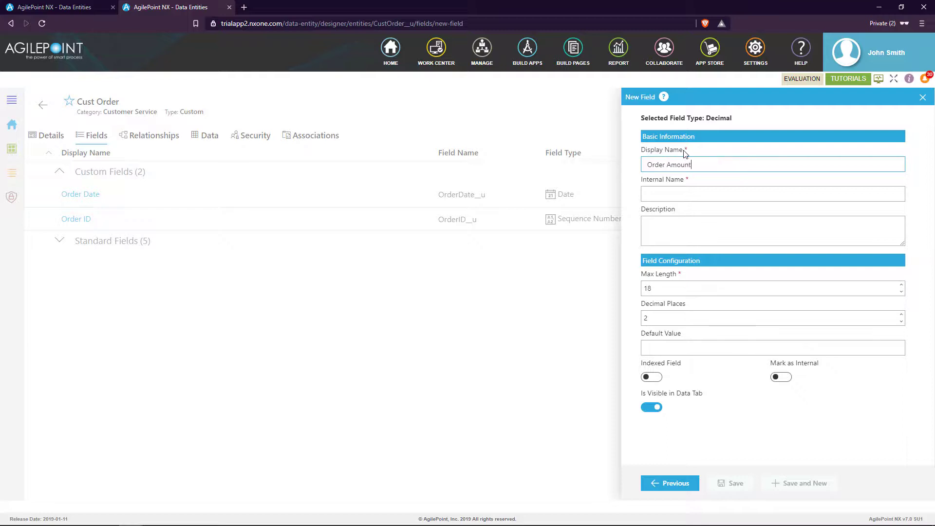
key("Tab")
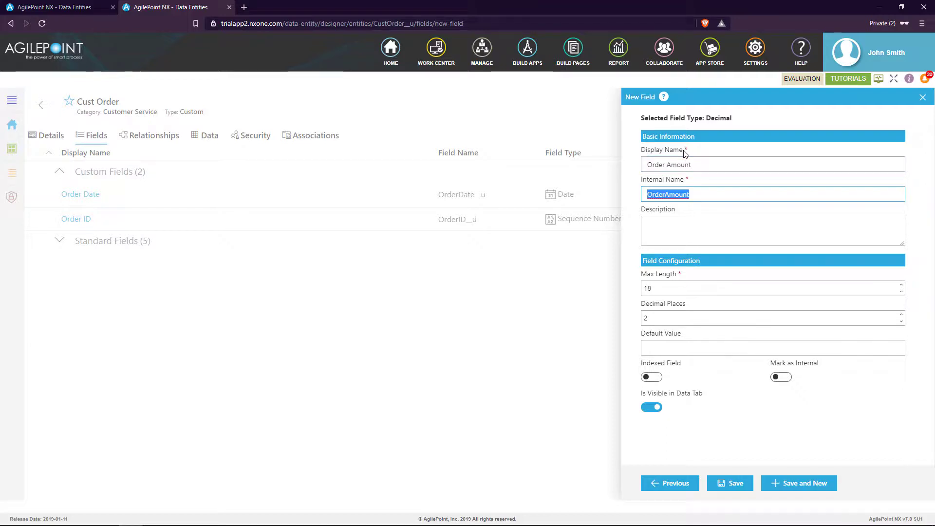
left_click(731, 484)
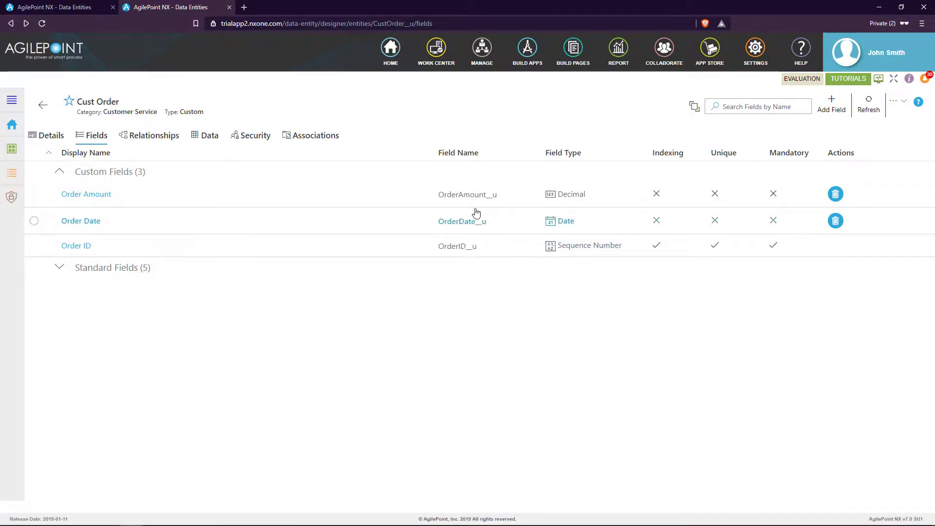
Step: Start a new relationship on the CustomerInfo entity in the other Data Entities page and name it CustOrder
left_click(89, 7)
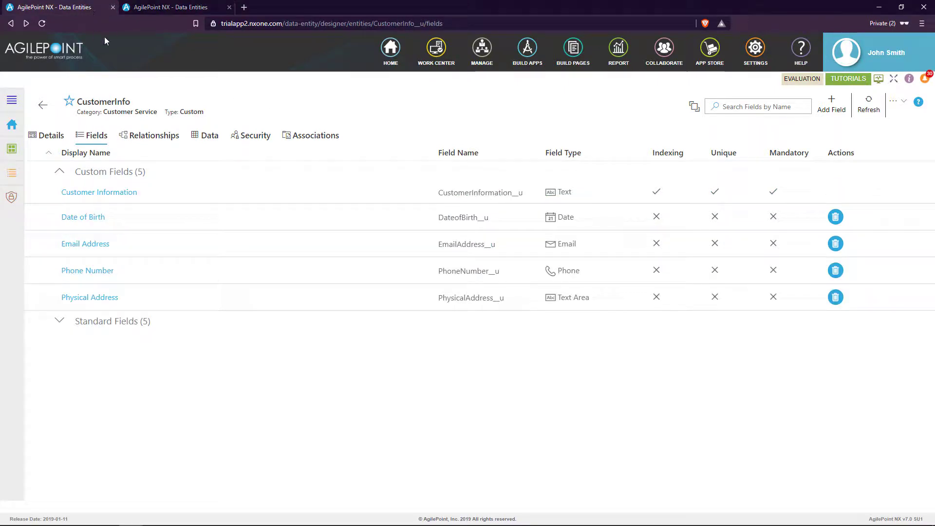
left_click(165, 136)
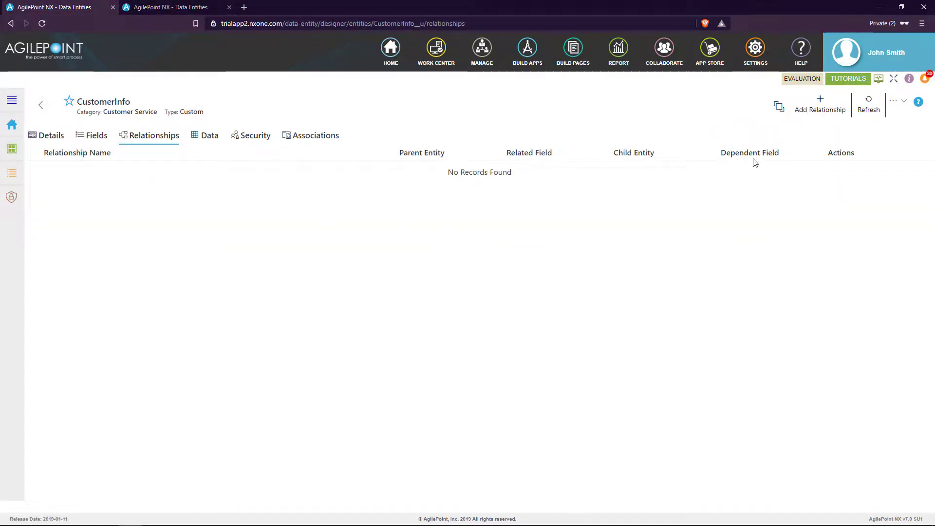
left_click(820, 98)
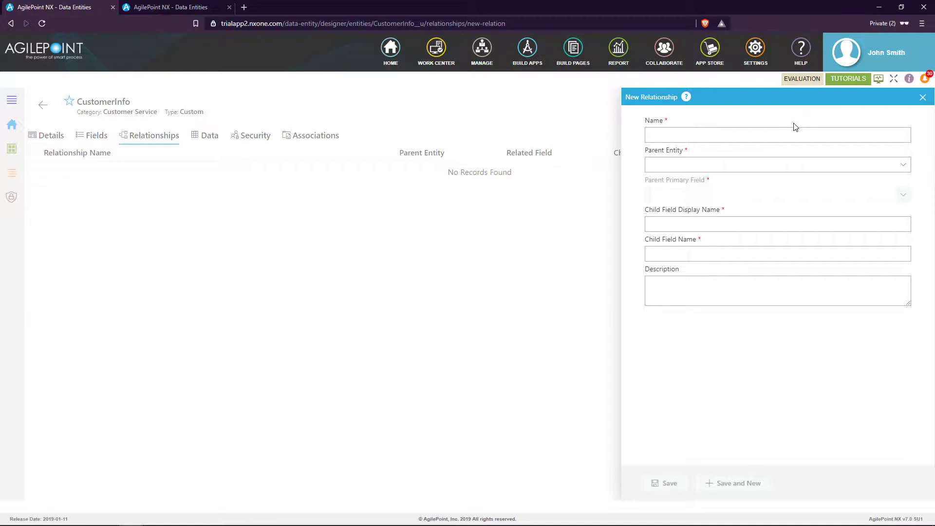
left_click(743, 135)
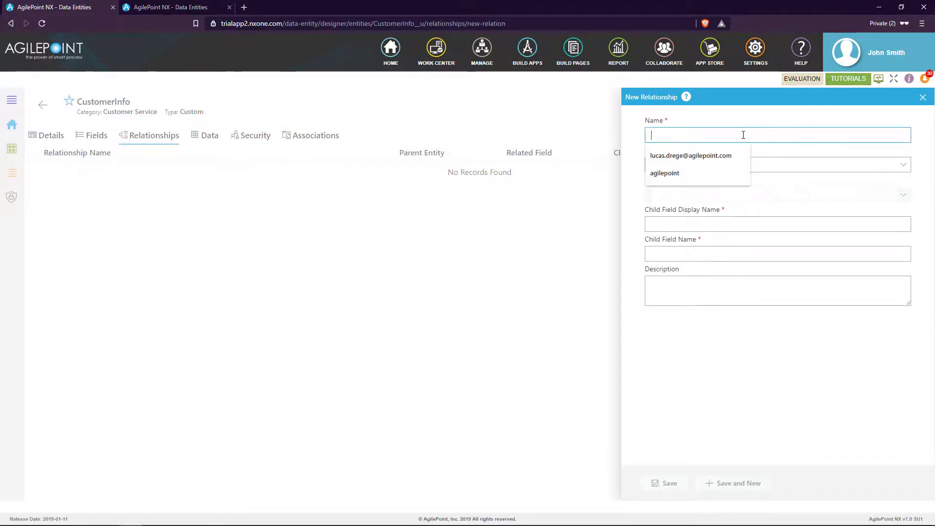
type("Cust")
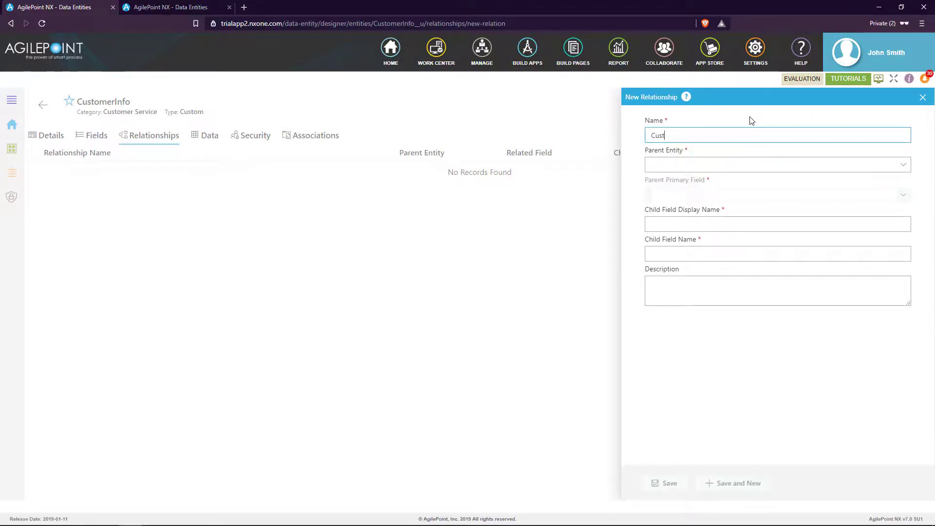
type("Order")
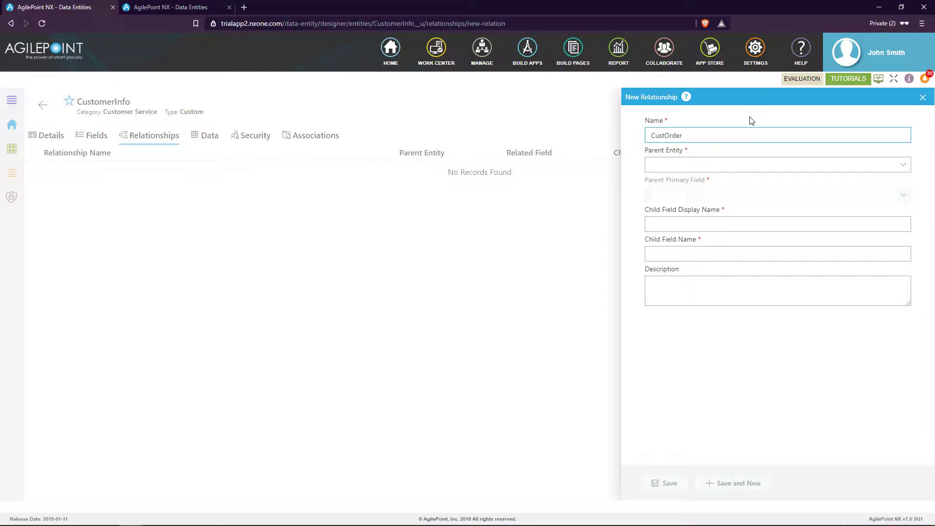
Step: Set the relationship's parent entity to CustomerInformation__u and its parent primary field to Customer Name
left_click(725, 167)
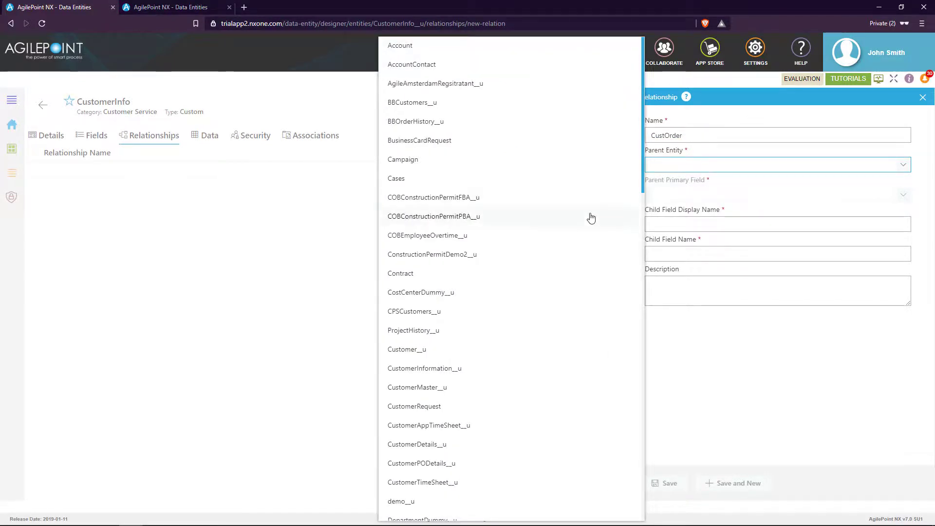
left_click(430, 369)
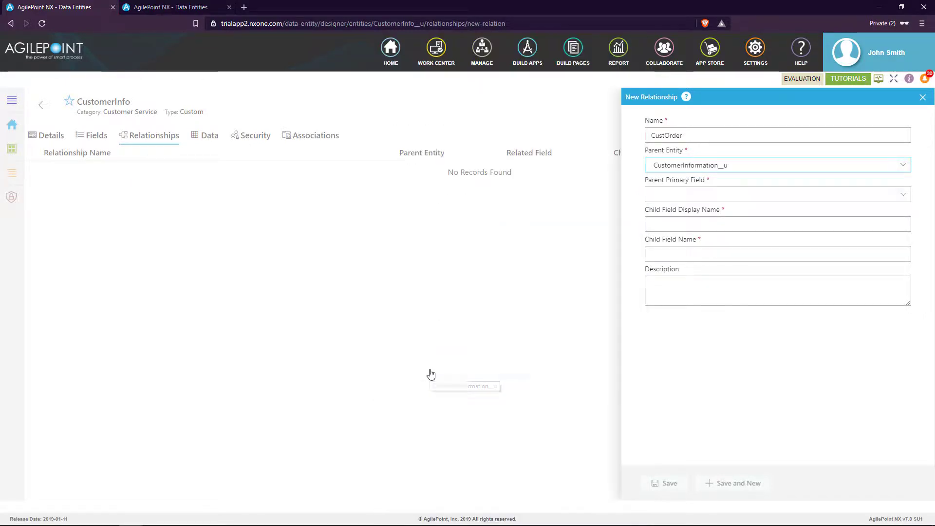
left_click(778, 193)
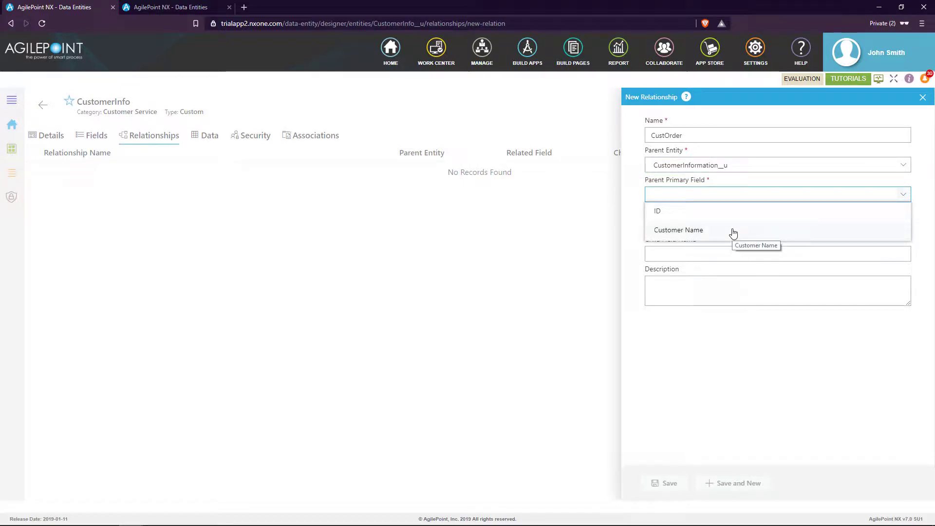
left_click(733, 231)
Step: Set the relationship's child field display name to OrderInfo and save the relationship
left_click(719, 219)
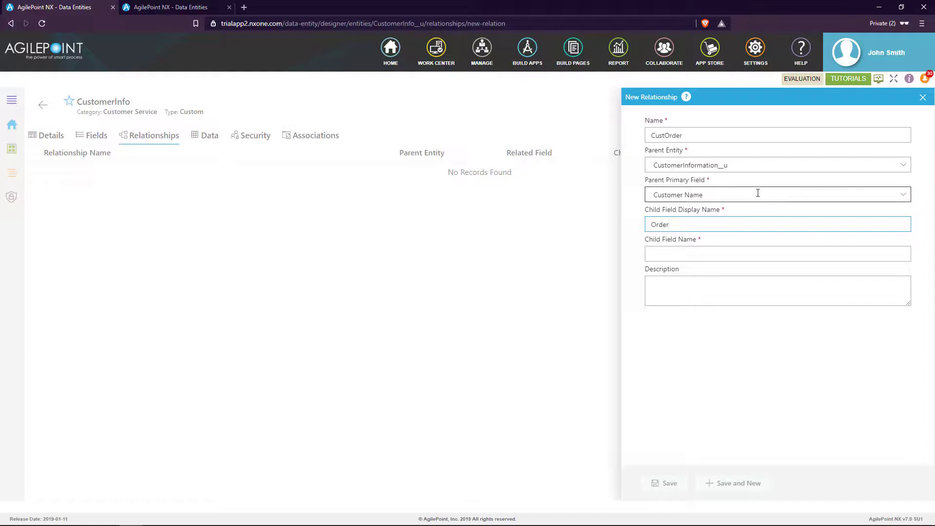
key("Tab")
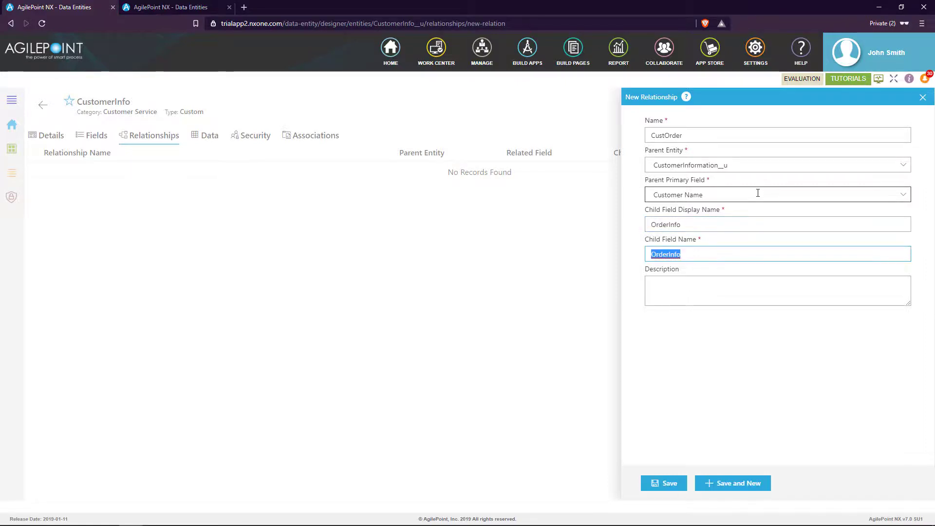
left_click(667, 488)
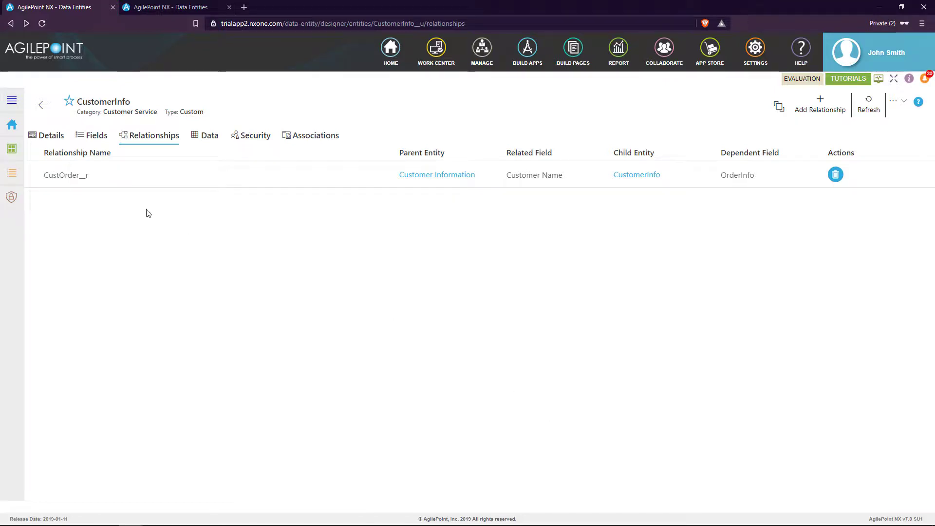
Step: Go to the picklists and view the items of the MatterCode and Payment Method picklists
left_click(13, 129)
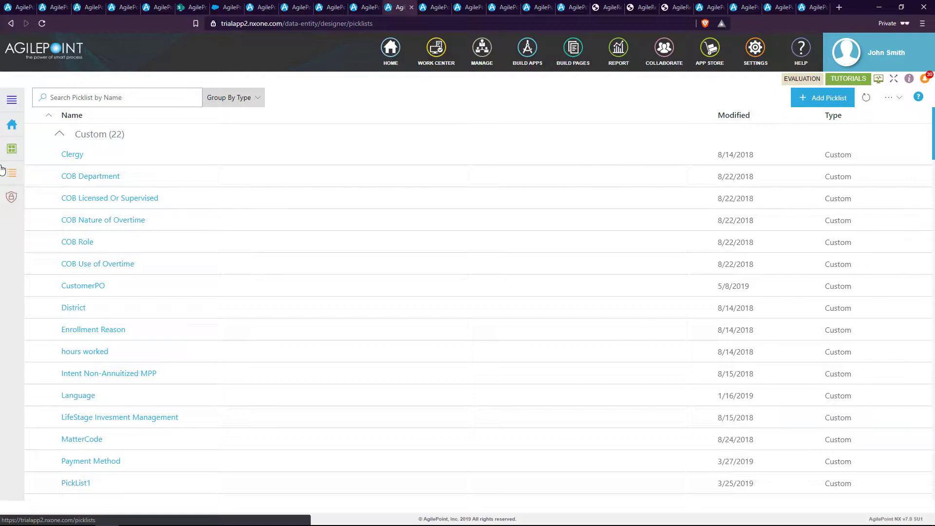
left_click(90, 444)
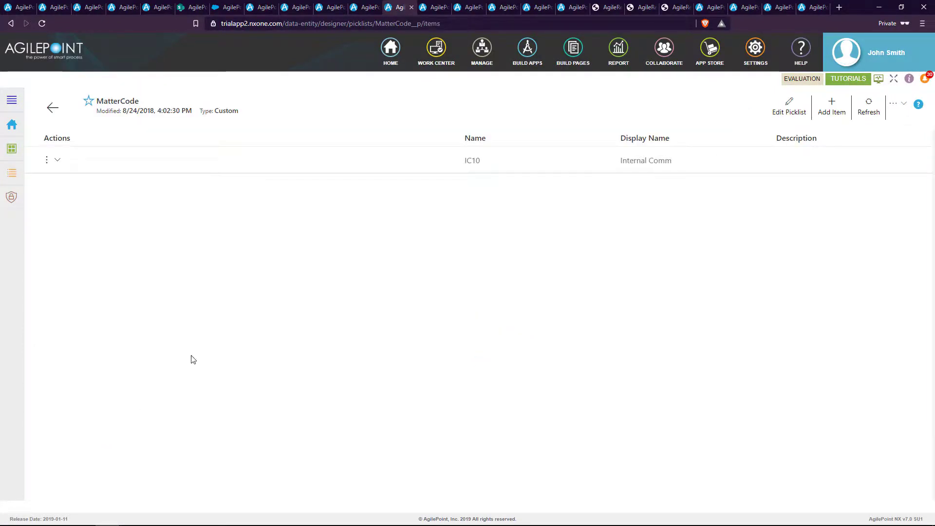
left_click(52, 107)
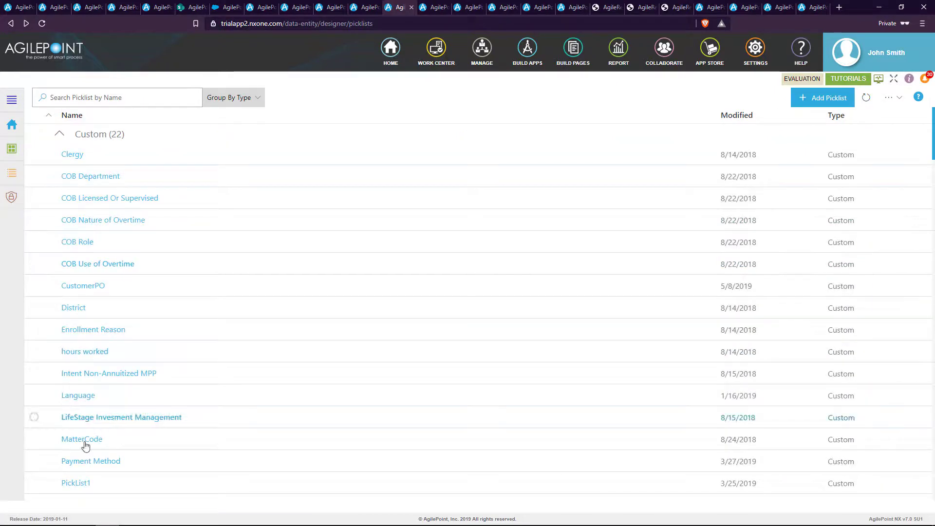
left_click(97, 463)
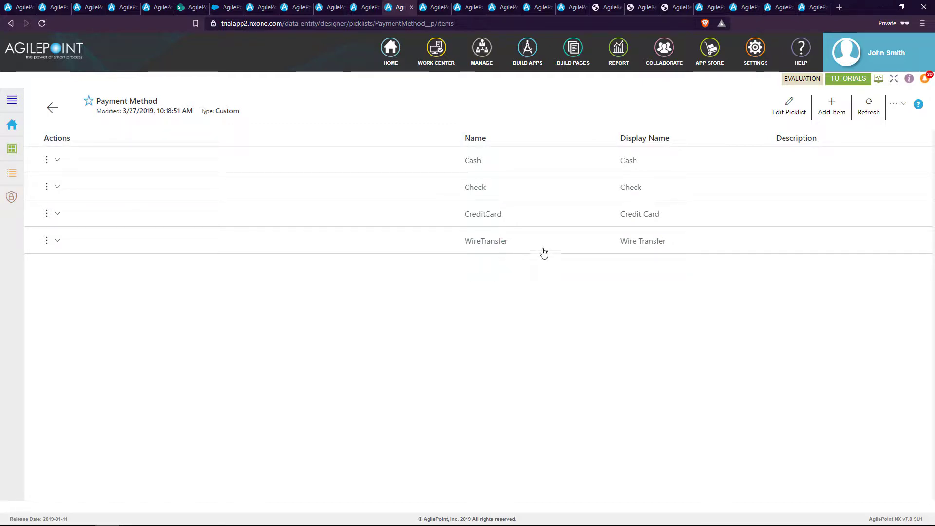
Step: View the security permissions for the data entities
left_click(10, 200)
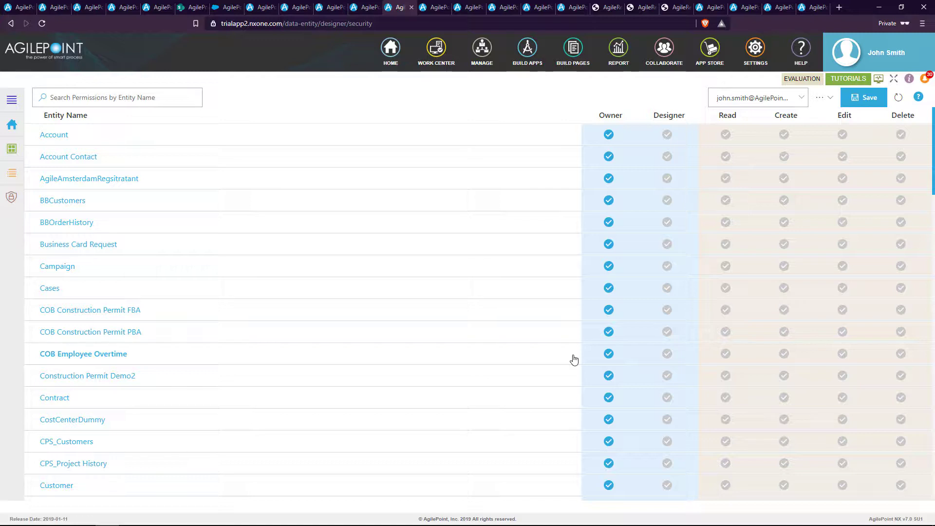
Step: Go to the Construction Permit Process designer and load the Salesforce activities into the activity library
left_click(428, 8)
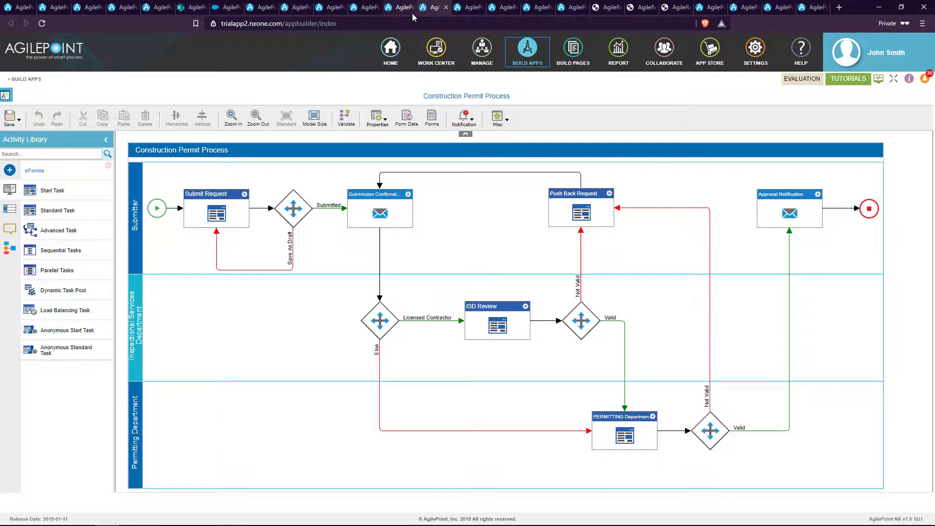
left_click(9, 174)
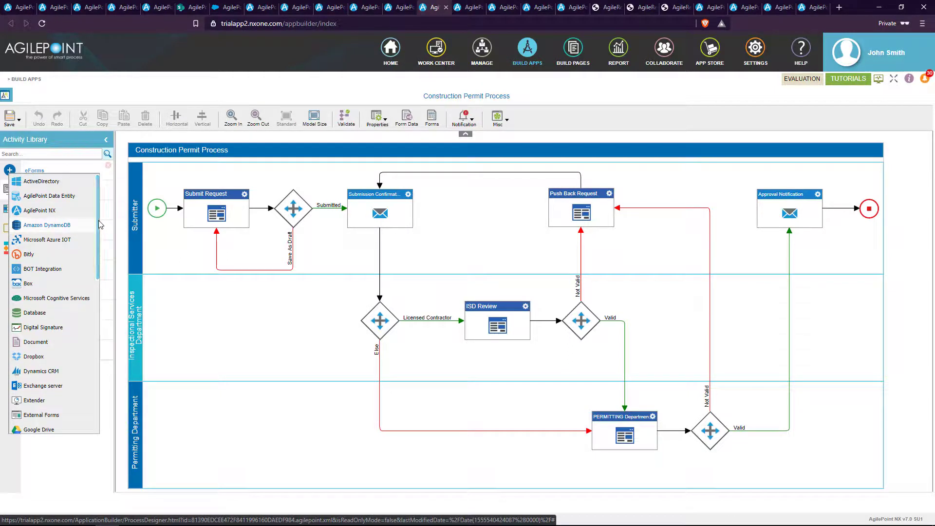
scroll(98, 229, "down", 1)
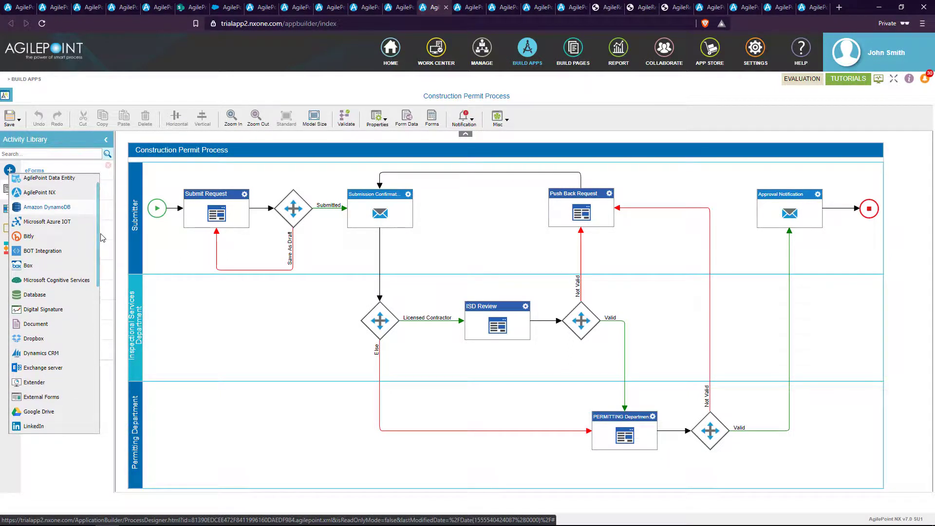
scroll(103, 243, "down", 3)
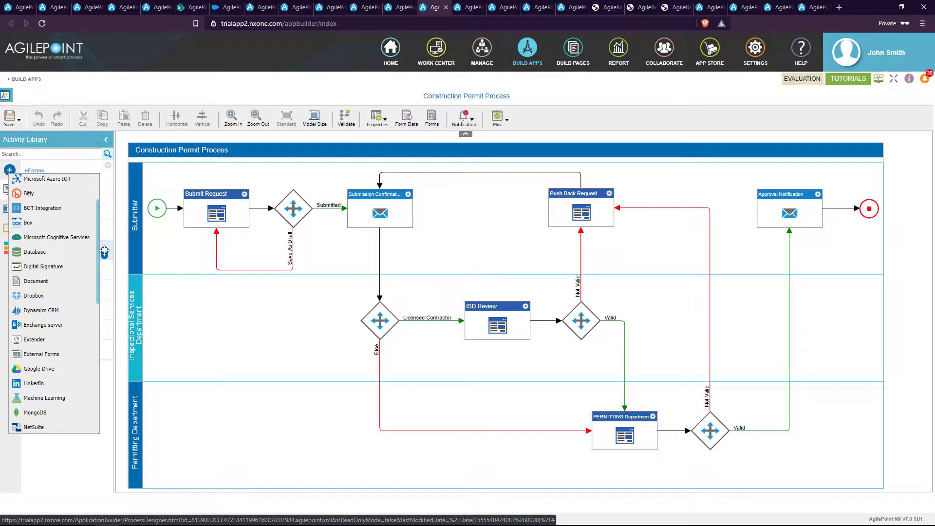
scroll(105, 251, "down", 5)
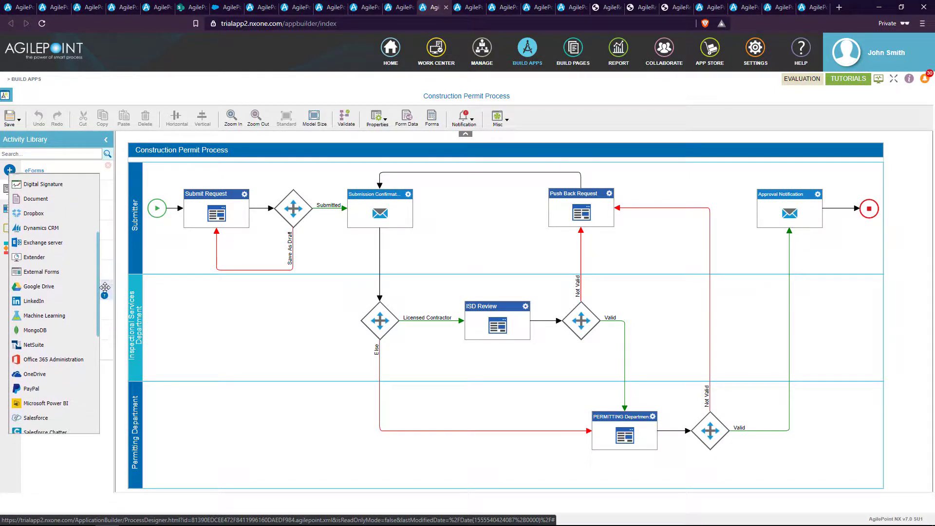
scroll(105, 287, "down", 4)
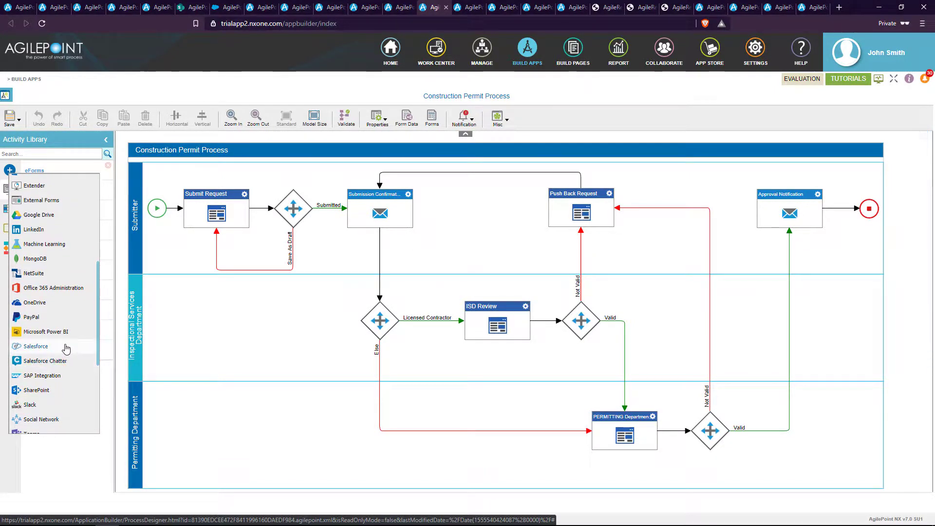
left_click(65, 348)
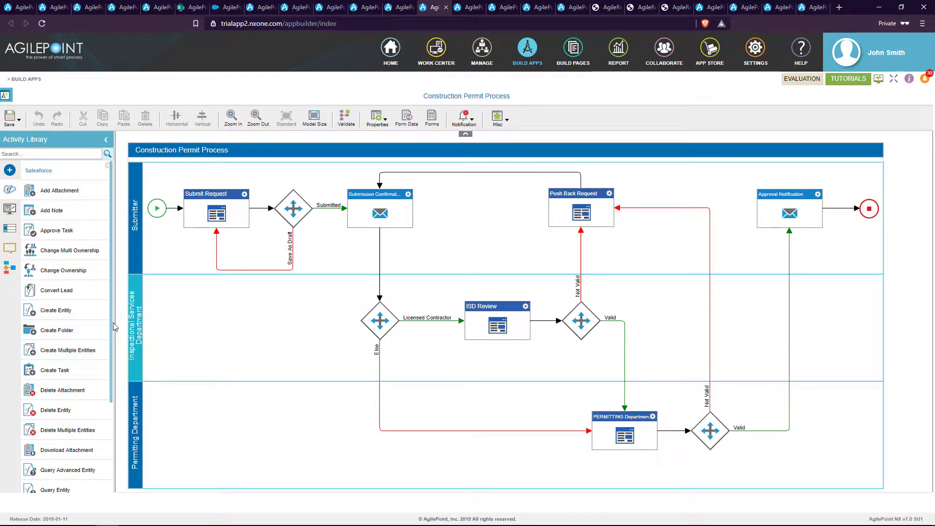
Step: Look through the Salesforce activities, and review the full list of available activity categories again
left_click_drag(115, 326, 117, 410)
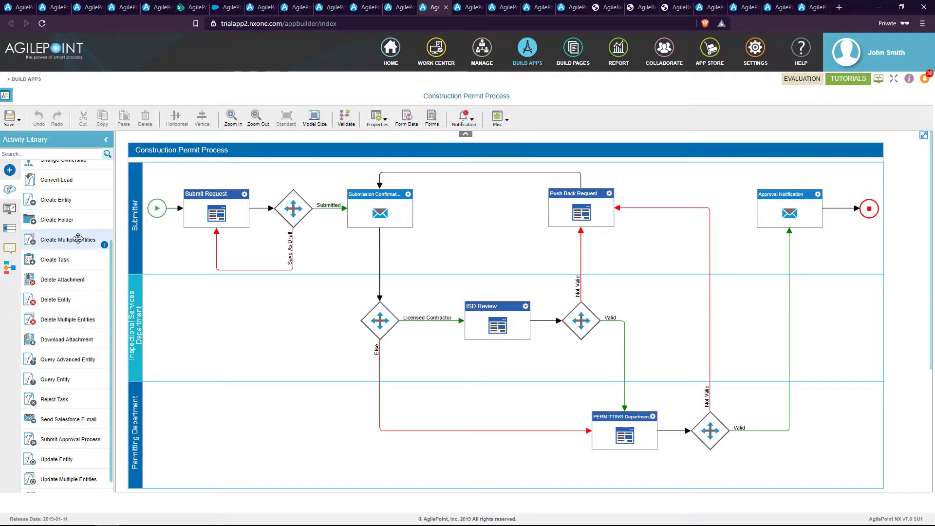
left_click(10, 189)
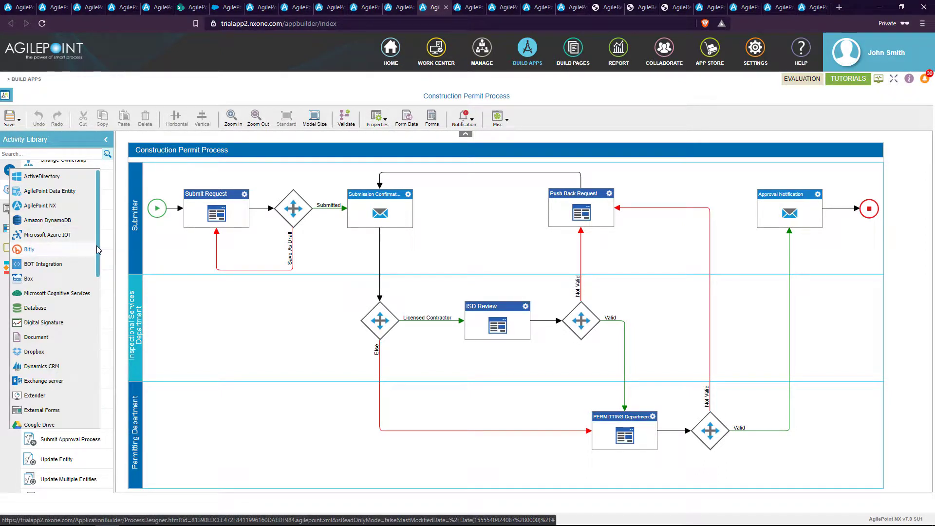
left_click_drag(99, 251, 95, 407)
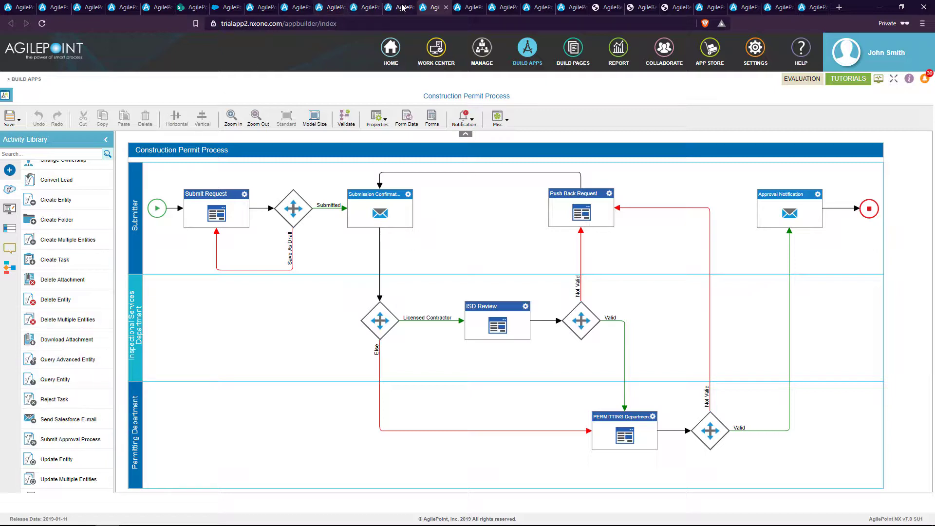
Step: Go to the Submit Request form designer and look through its common controls
left_click(468, 7)
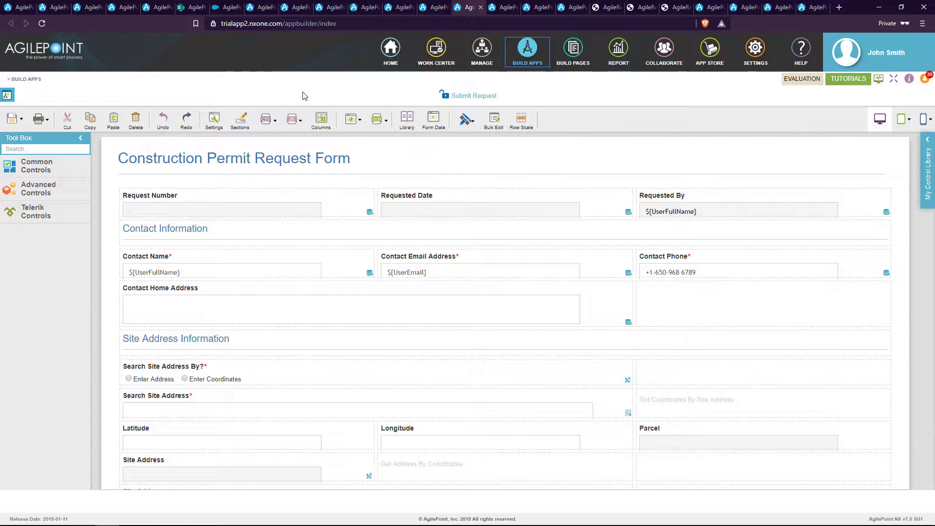
left_click(38, 175)
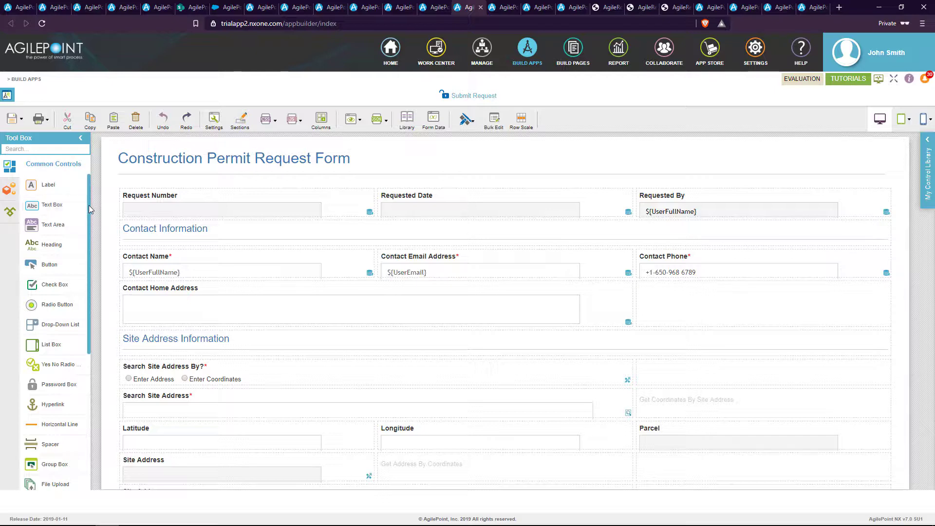
scroll(90, 214, "down", 1)
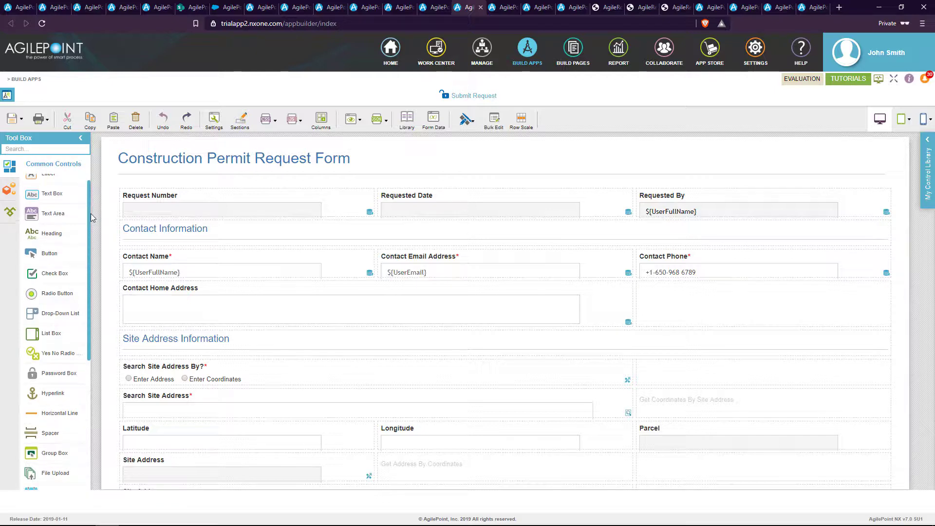
scroll(92, 217, "down", 3)
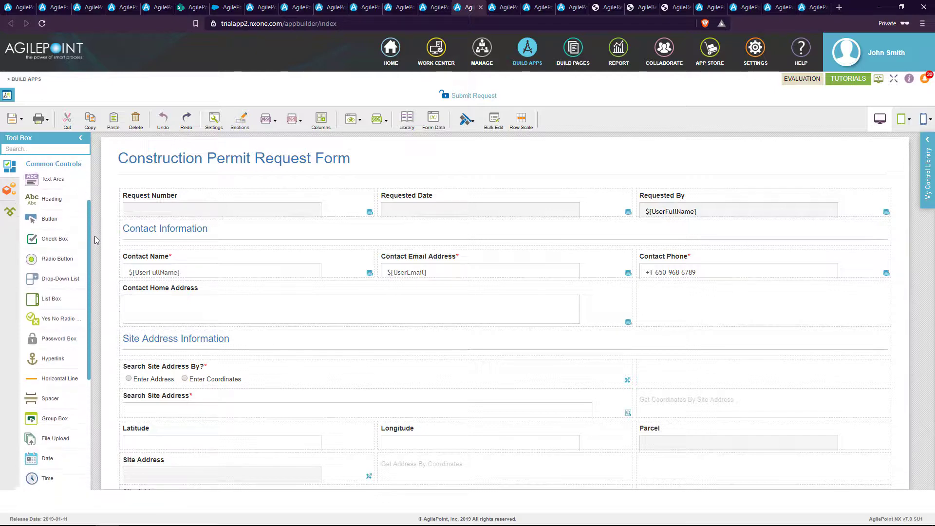
left_click_drag(95, 252, 114, 358)
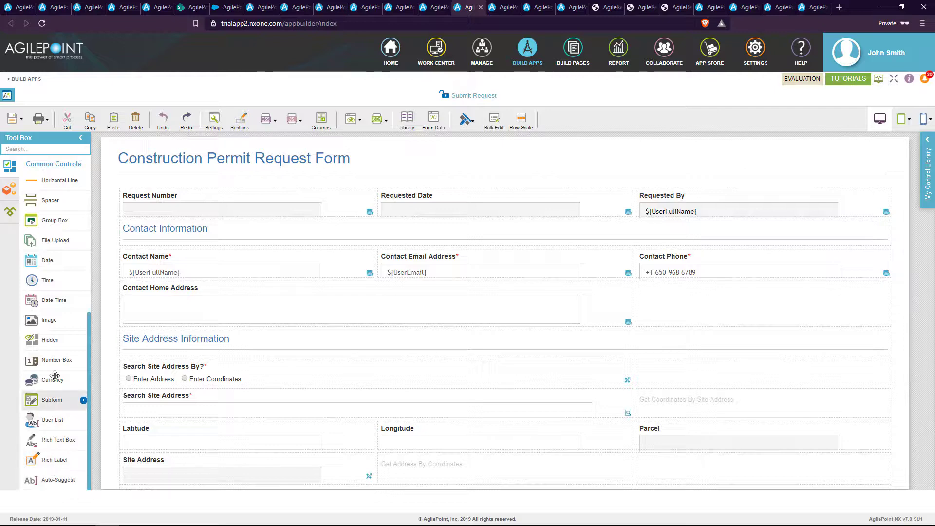
Step: Look through the advanced controls and the Telerik controls available for the form
left_click(10, 194)
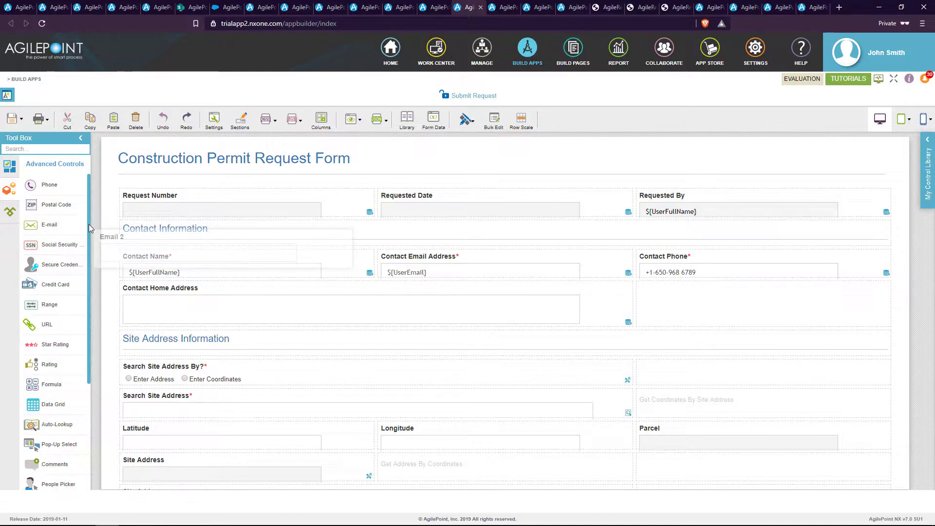
left_click_drag(89, 228, 94, 341)
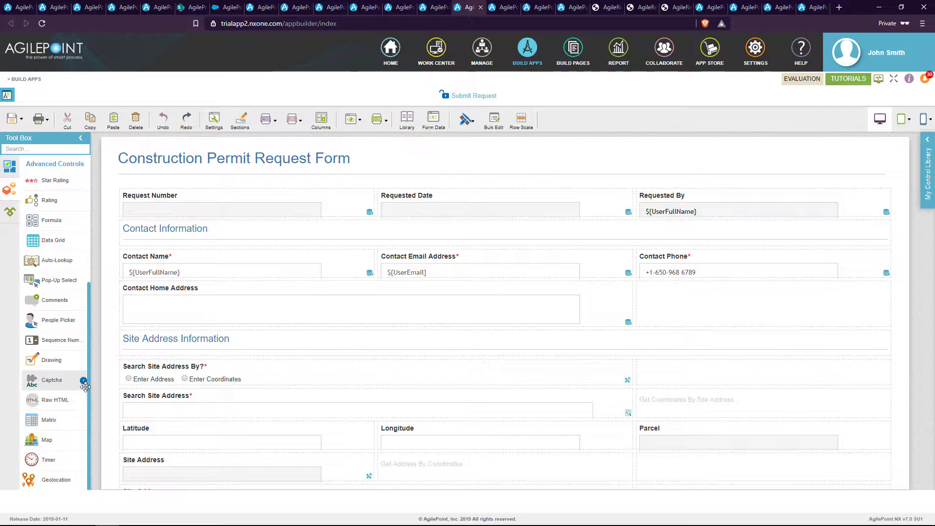
left_click(10, 214)
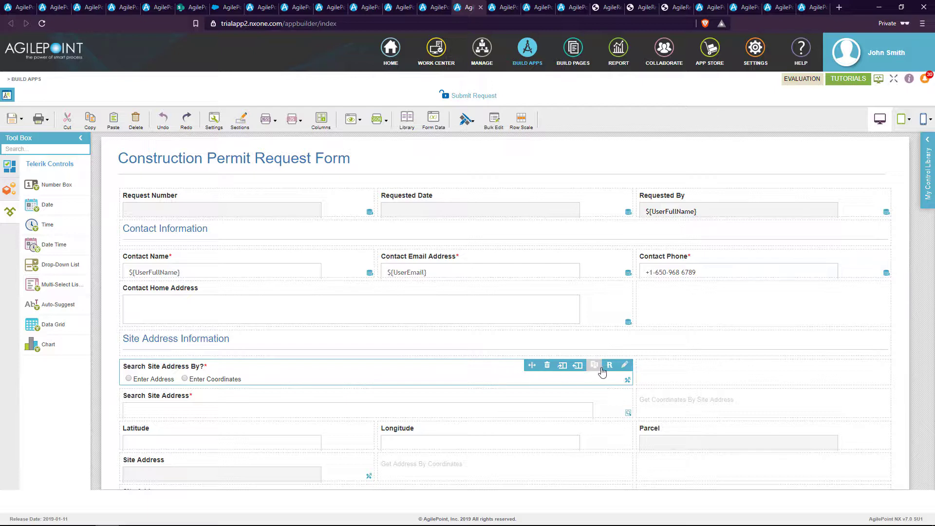
Step: Review the rules and available actions of the "Search Site Address By?" field, and close the Rule Builder without changes
left_click(610, 371)
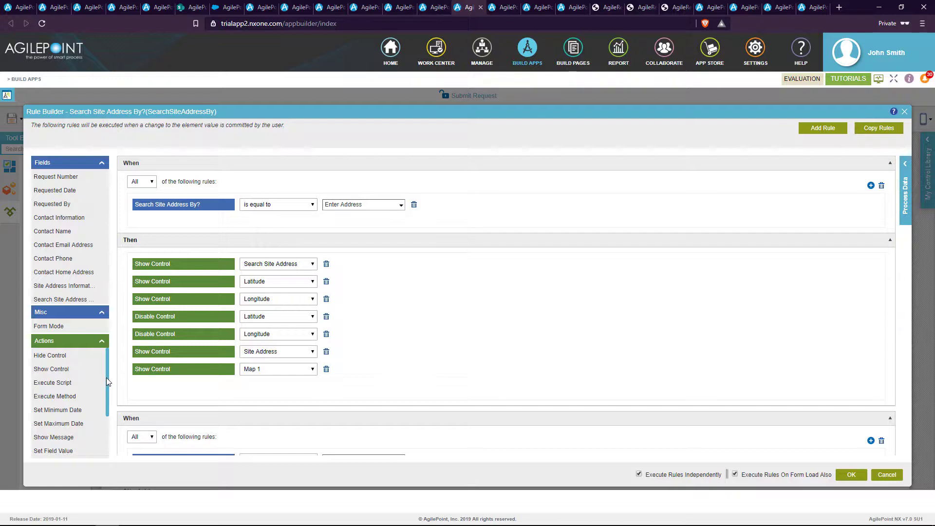
left_click_drag(106, 379, 112, 431)
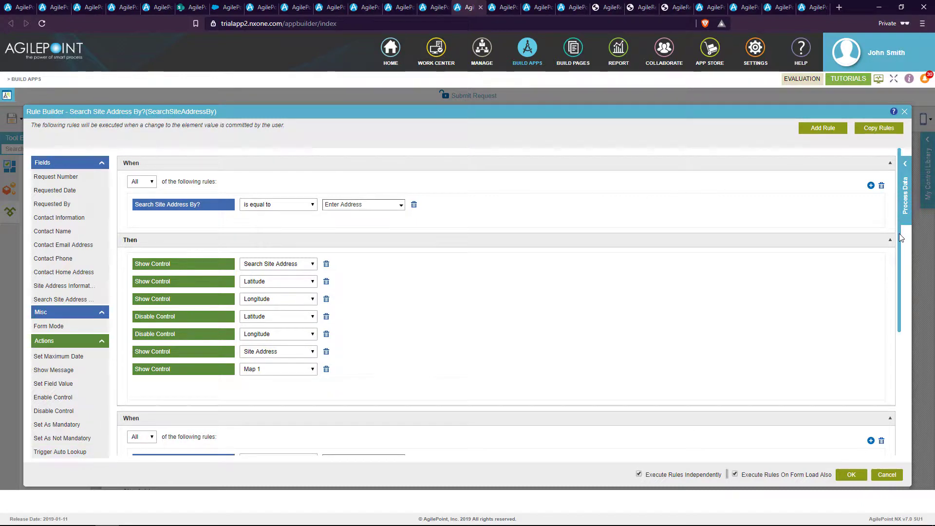
left_click_drag(900, 237, 915, 363)
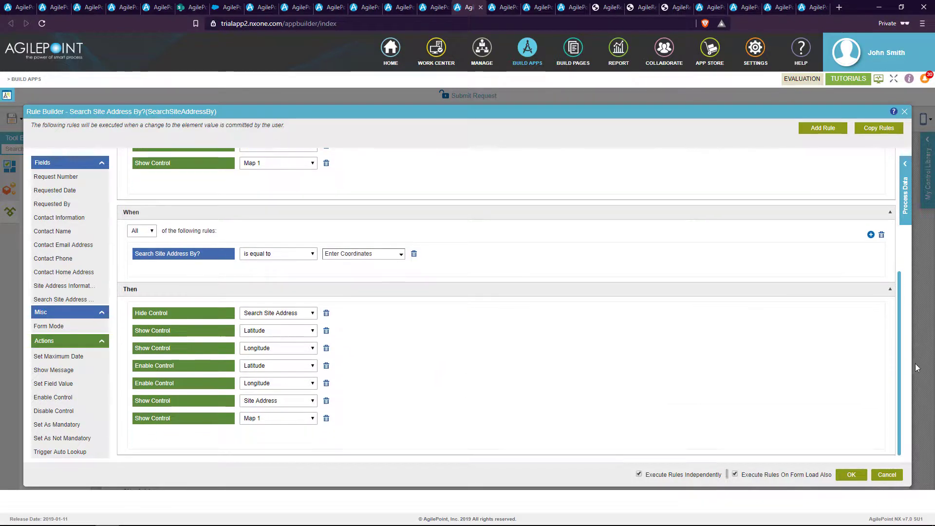
left_click(905, 113)
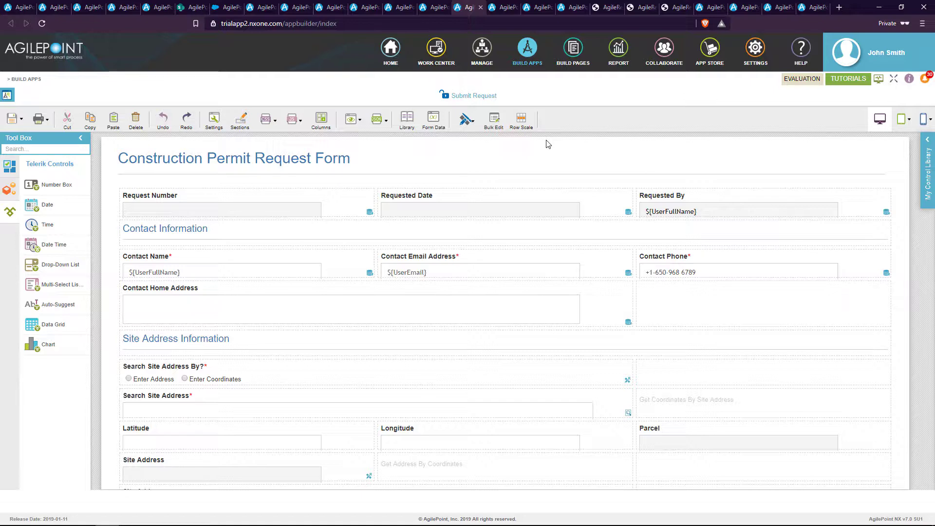
Step: Preview the form as PC Browser, test the Enter Address and Enter Coordinates options, and close the preview
mouse_move(269, 123)
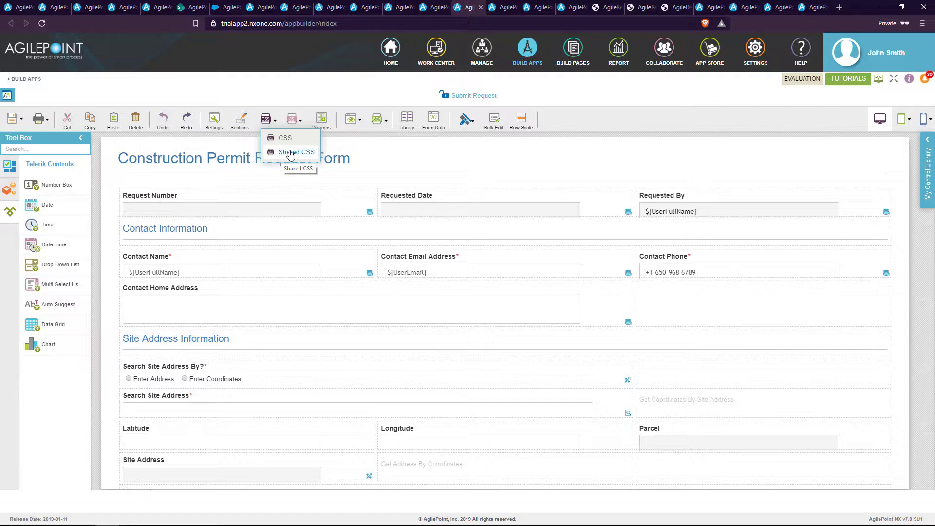
mouse_move(300, 122)
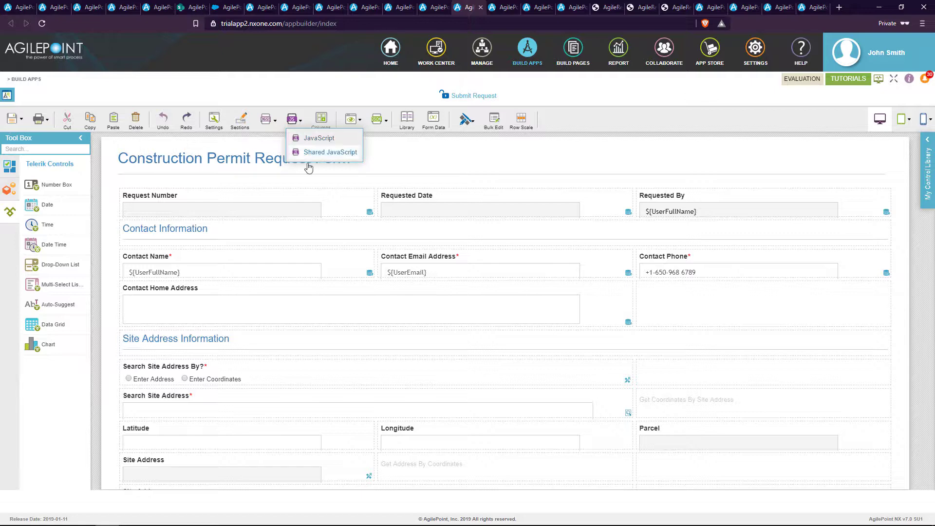
mouse_move(366, 127)
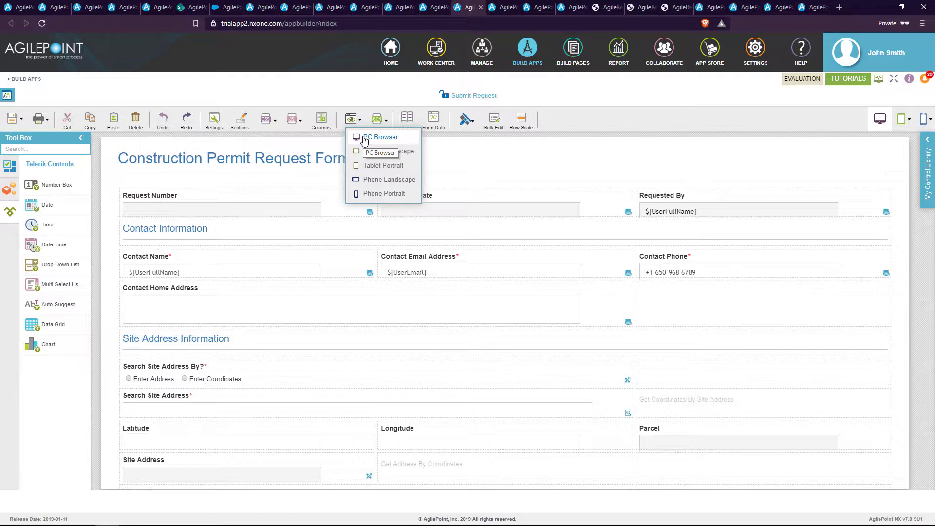
left_click(364, 138)
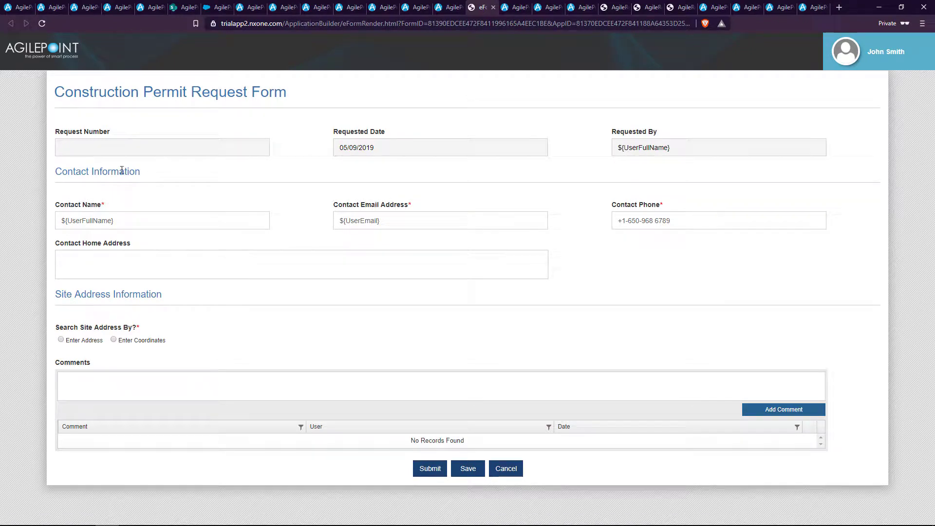
left_click(61, 340)
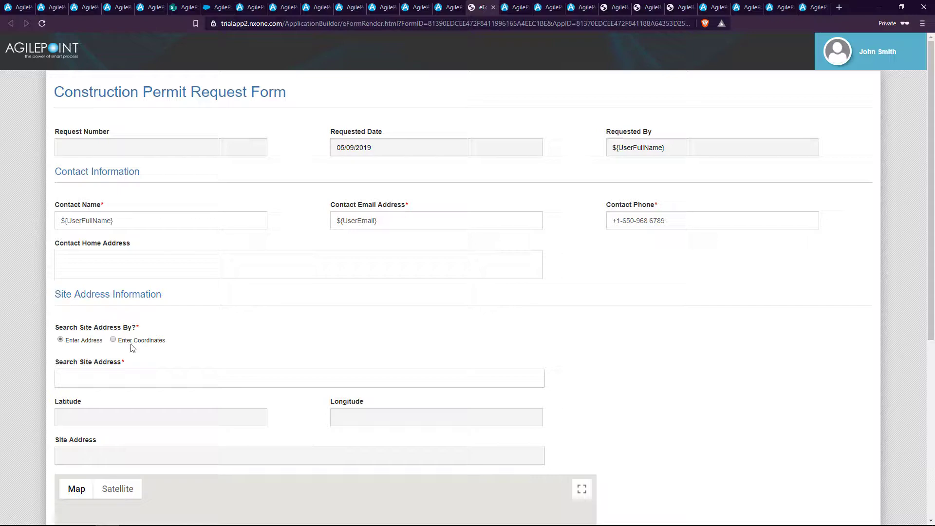
left_click(113, 339)
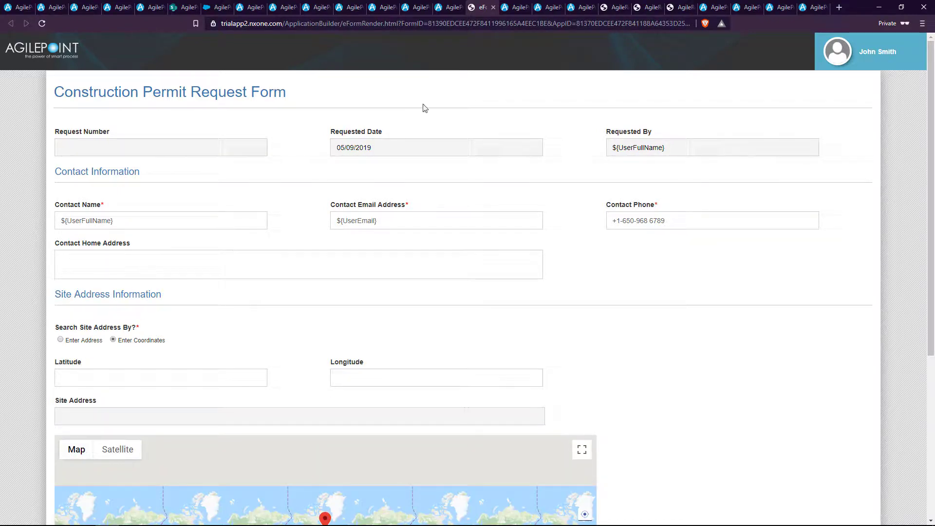
left_click(493, 8)
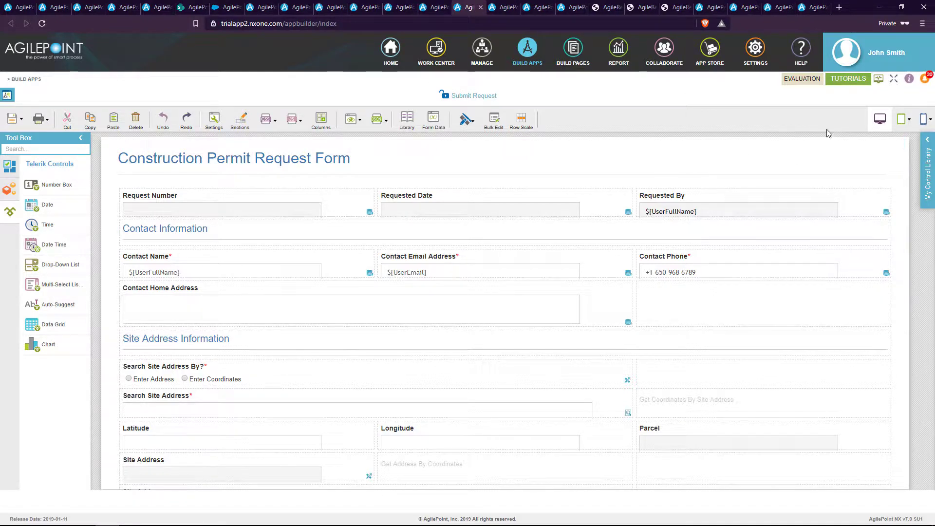
Step: Switch the form to the phone portrait layout and place the Requested Date field above Request Number
left_click(900, 120)
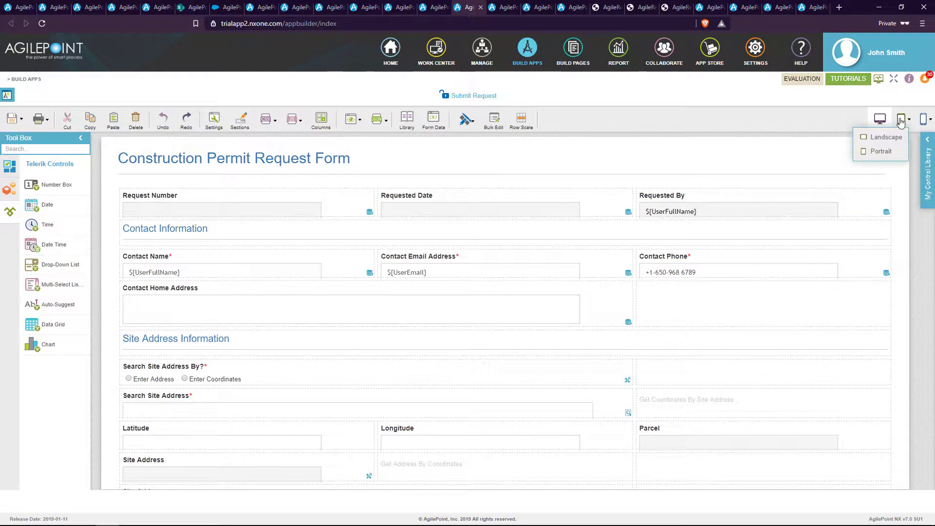
left_click(923, 119)
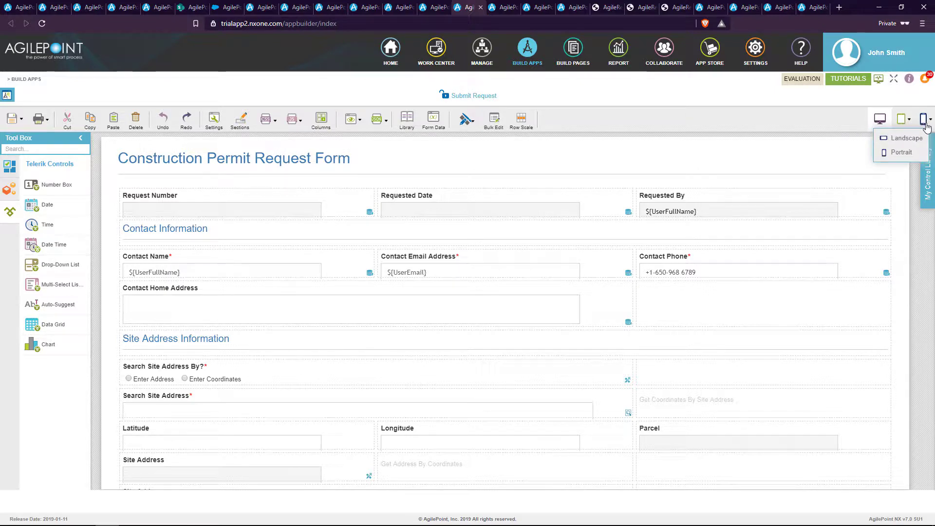
left_click(905, 152)
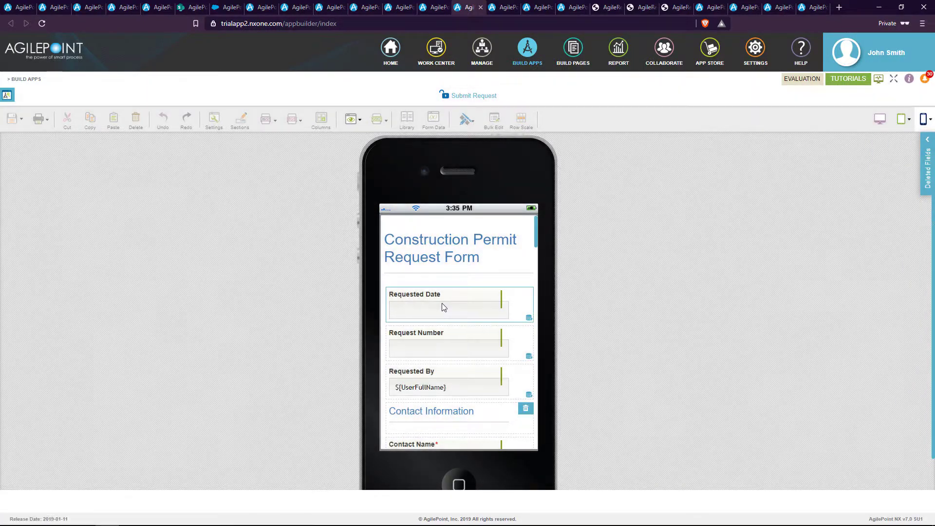
left_click_drag(442, 303, 448, 285)
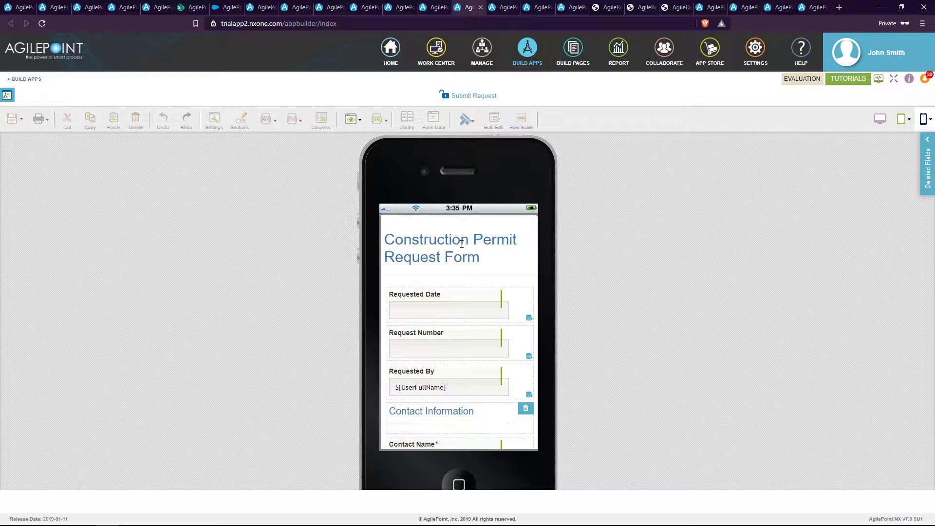
Step: View the form in the tablet landscape layout, and return to the desktop layout
left_click(901, 119)
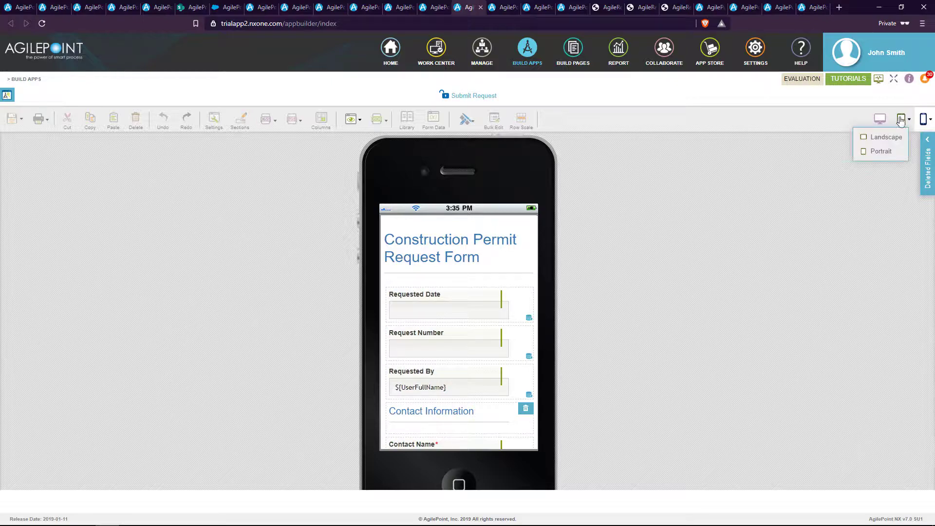
left_click(894, 139)
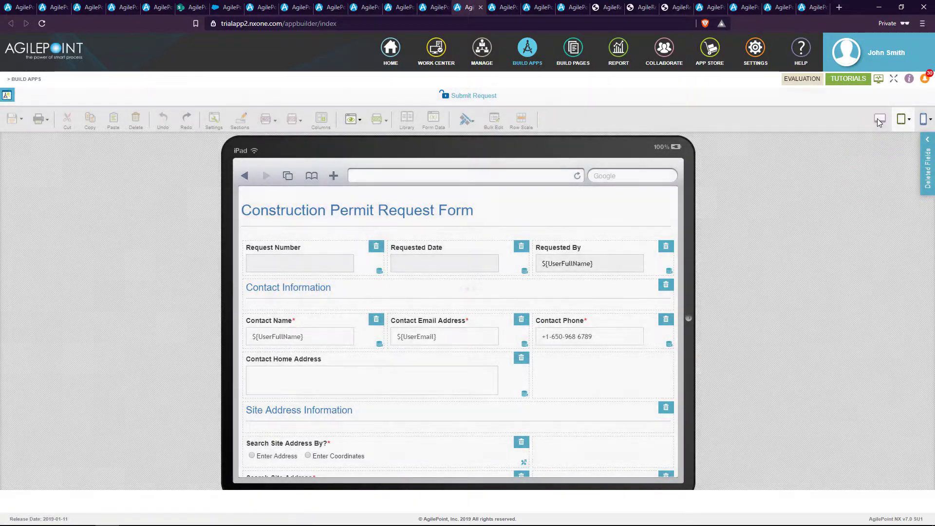
left_click(878, 119)
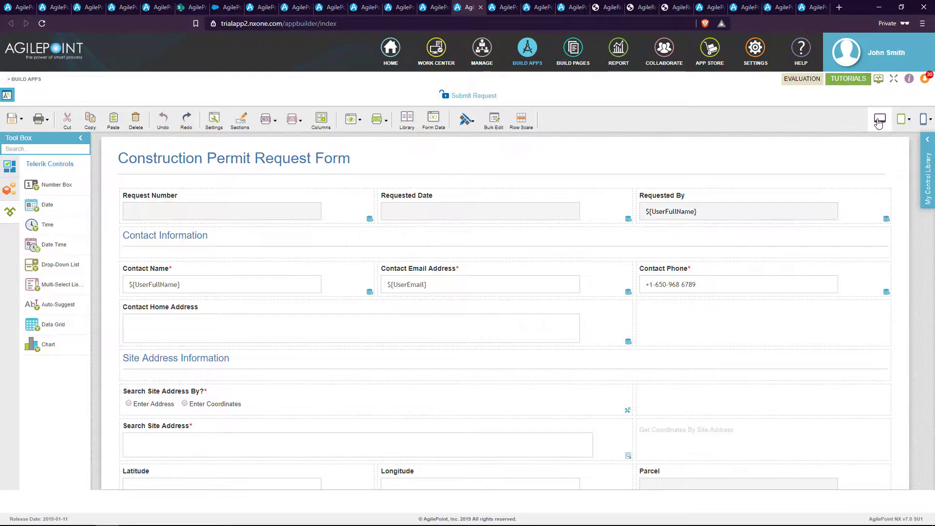
Step: Open the application permissions of Construction Permit Process, look over the member categories, and close them without changes
left_click(504, 10)
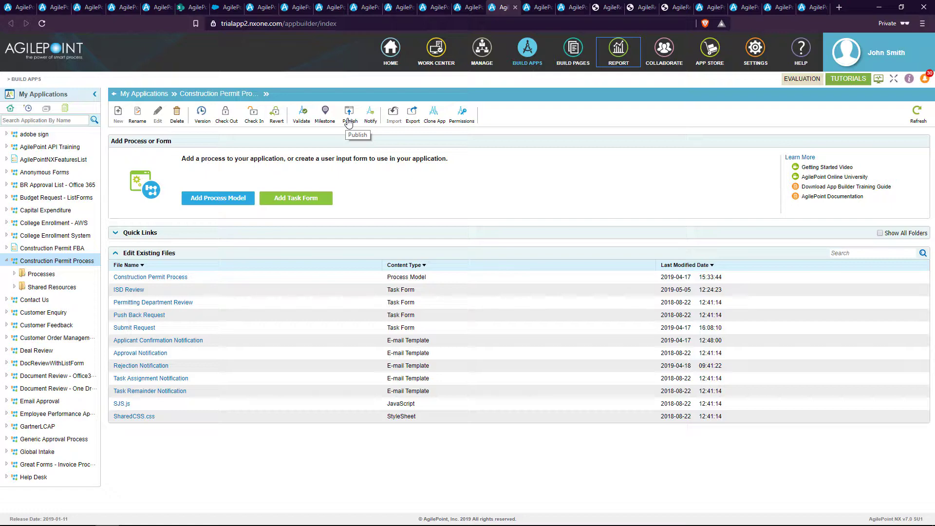
left_click(462, 117)
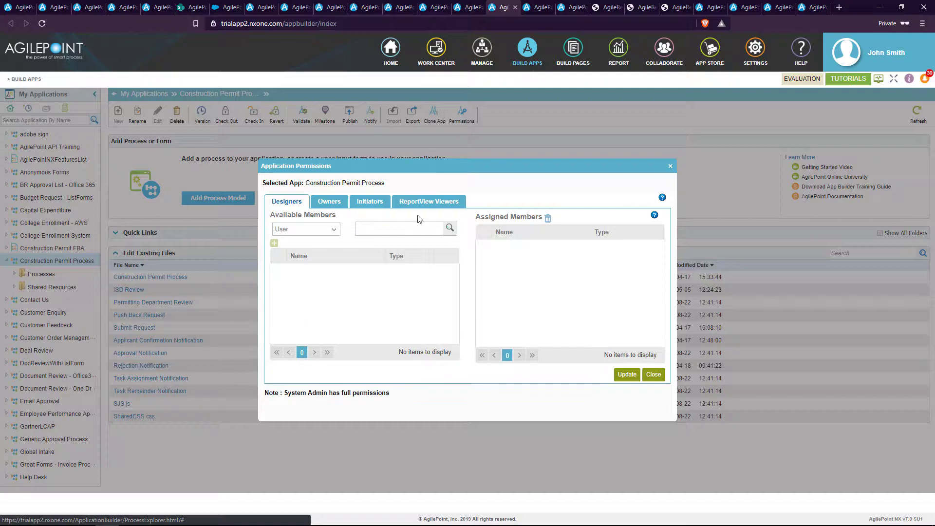
left_click(671, 168)
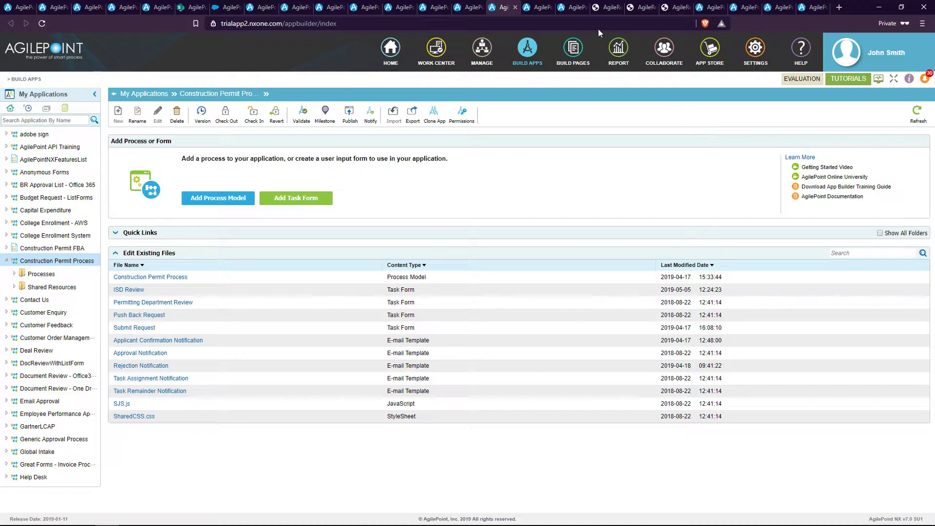
Step: In the Manage center, look over the System and Access Control options, and view the lists of groups and roles
left_click(538, 10)
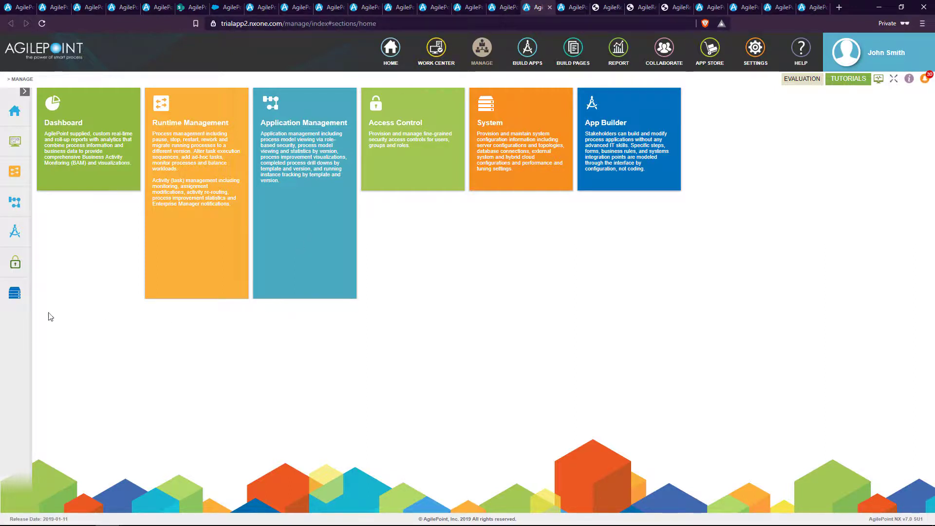
mouse_move(18, 298)
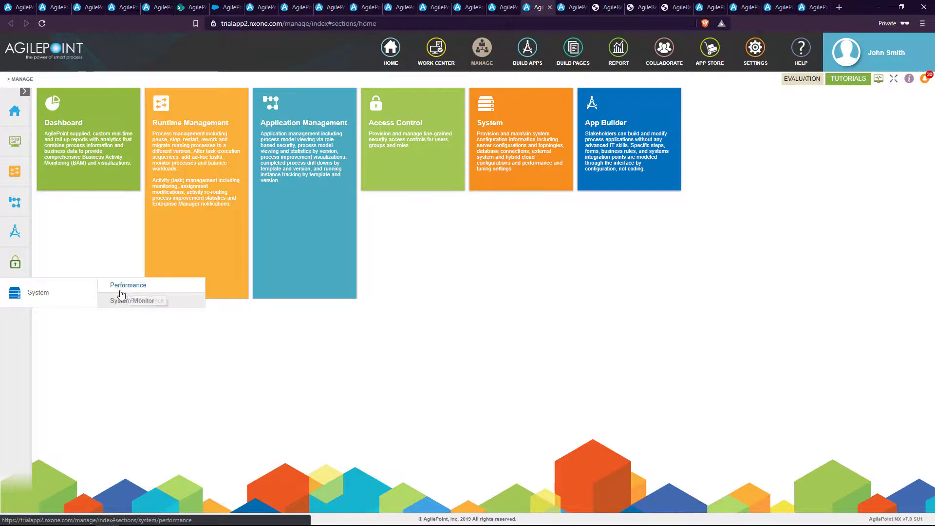
mouse_move(19, 268)
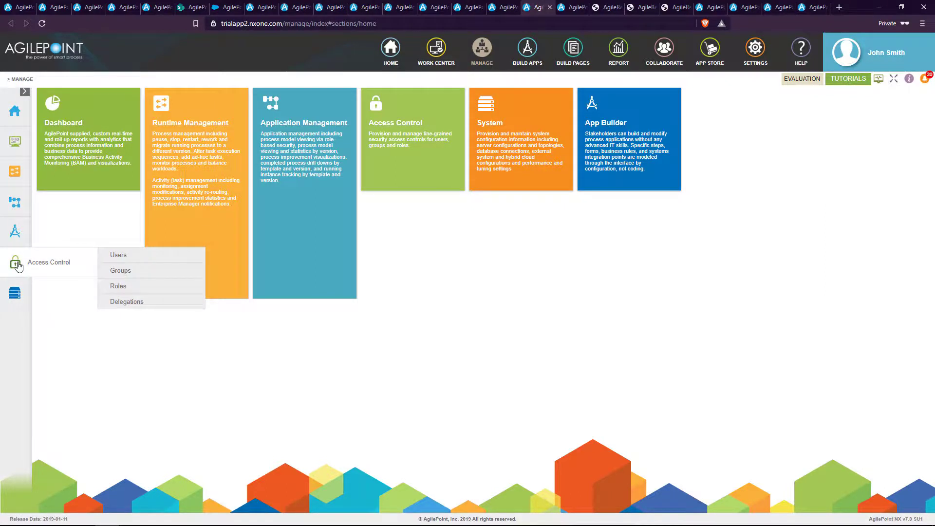
left_click(125, 275)
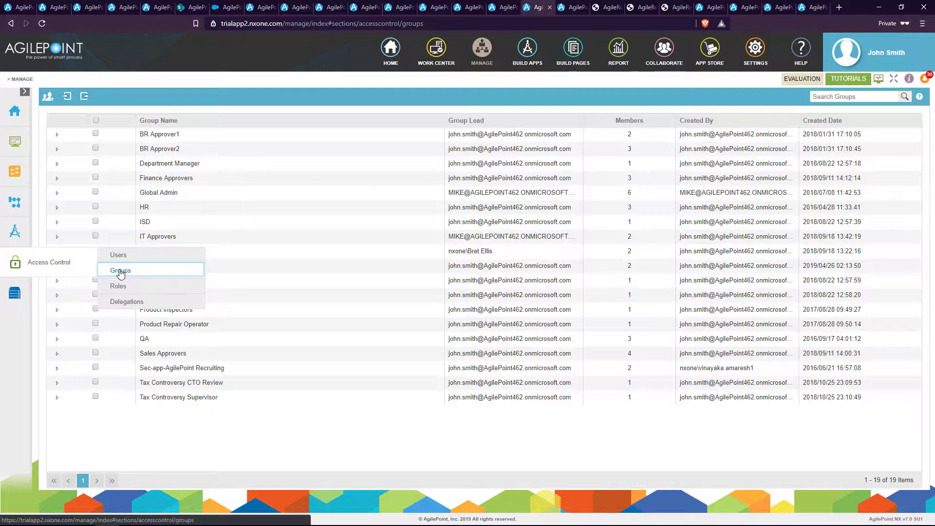
left_click(118, 287)
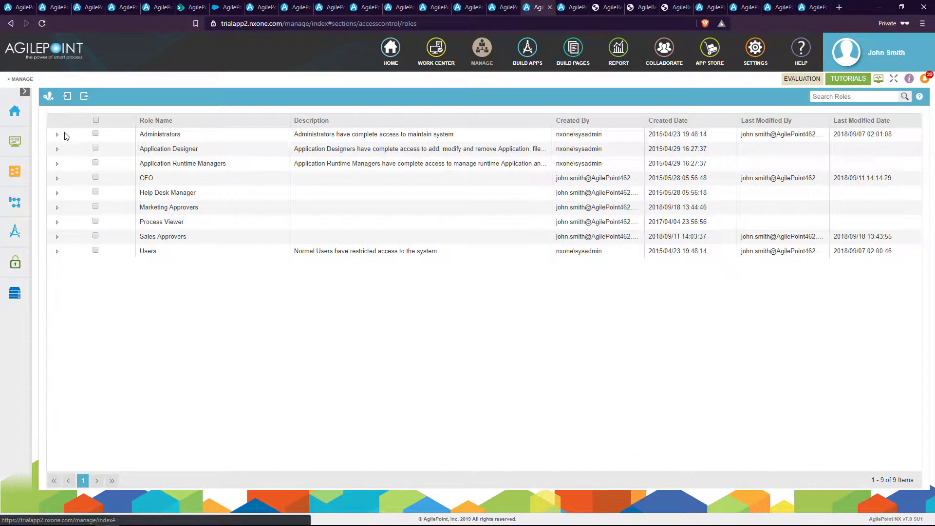
Step: Review the Administrators role's access rights for access control, process, module, reports and application builder, and close the role without changes
left_click(95, 134)
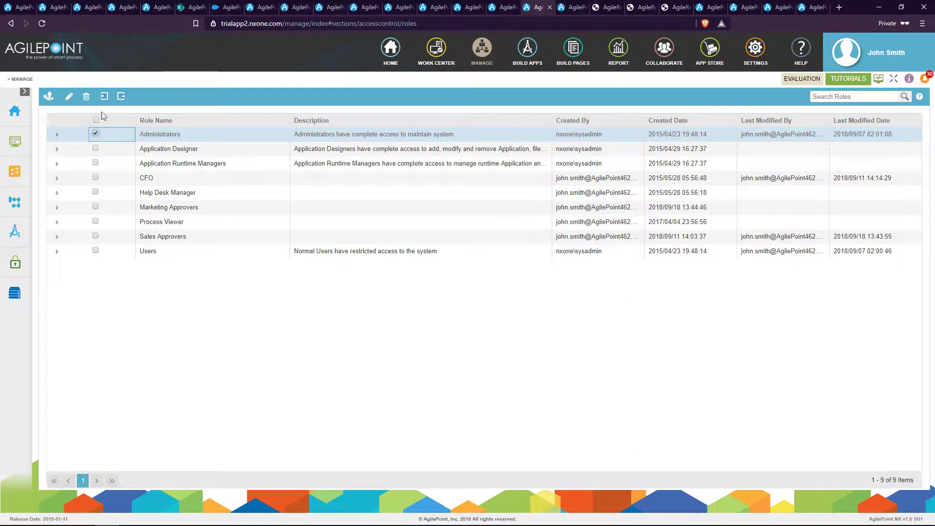
left_click(69, 99)
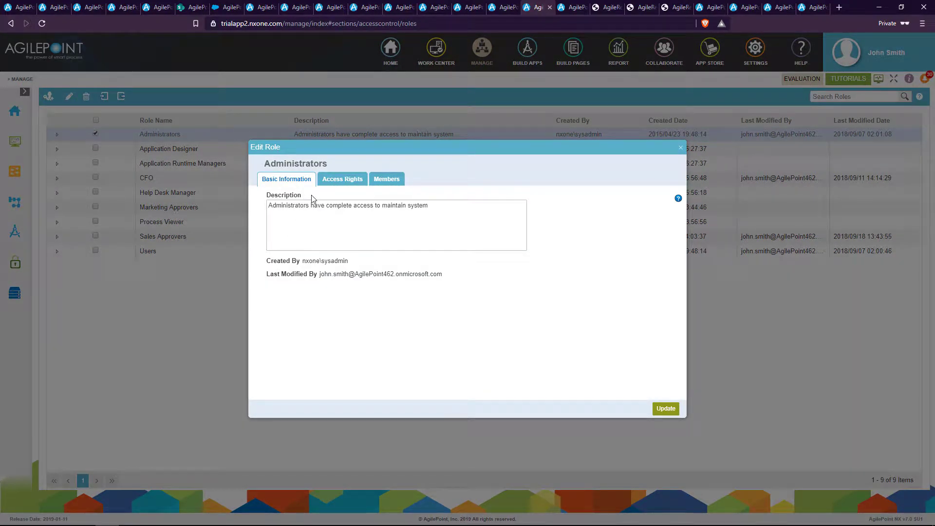
left_click(341, 182)
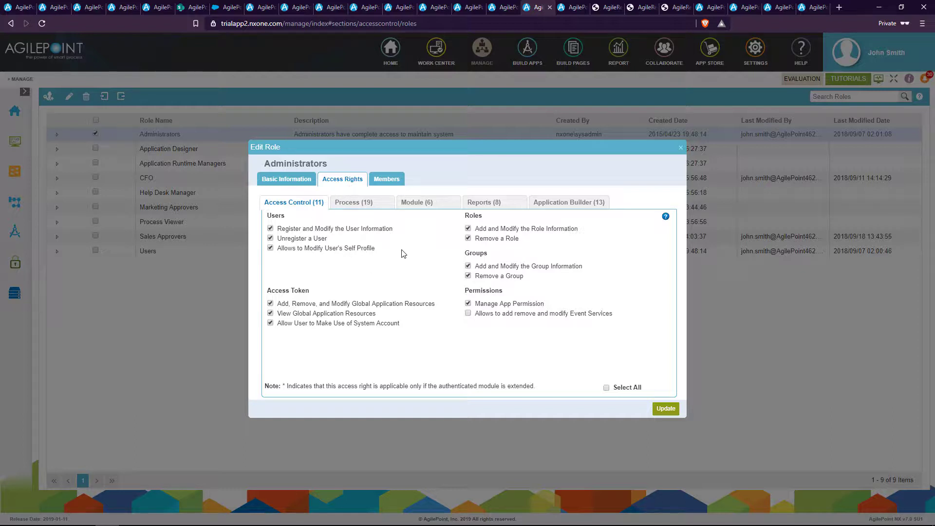
left_click(359, 205)
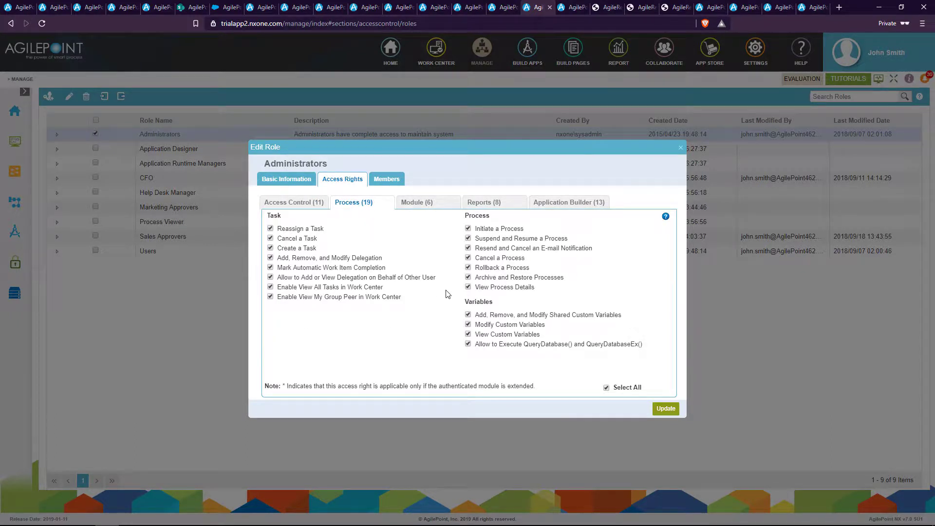
left_click(422, 205)
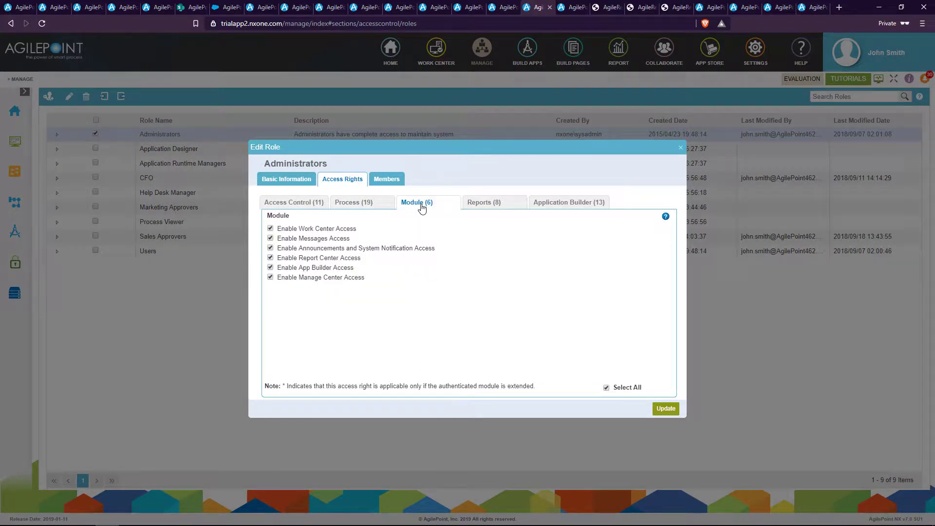
left_click(503, 208)
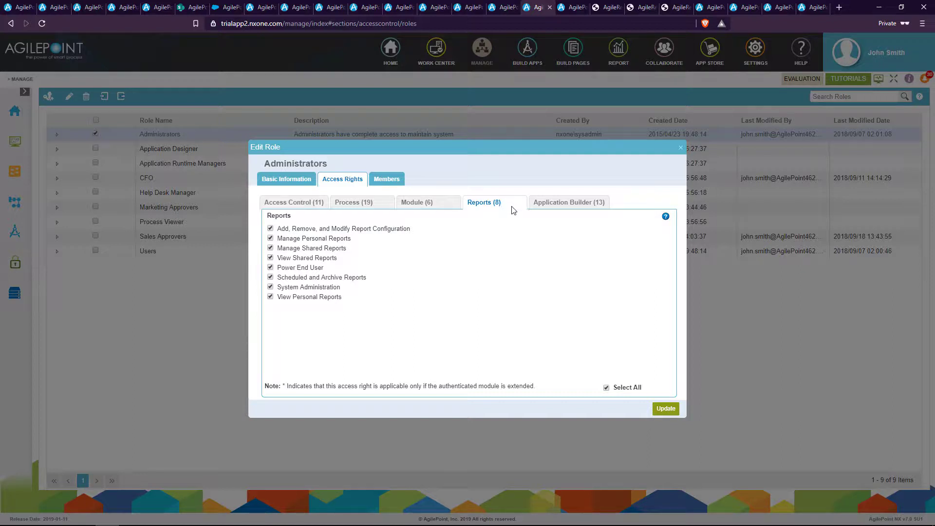
left_click(587, 206)
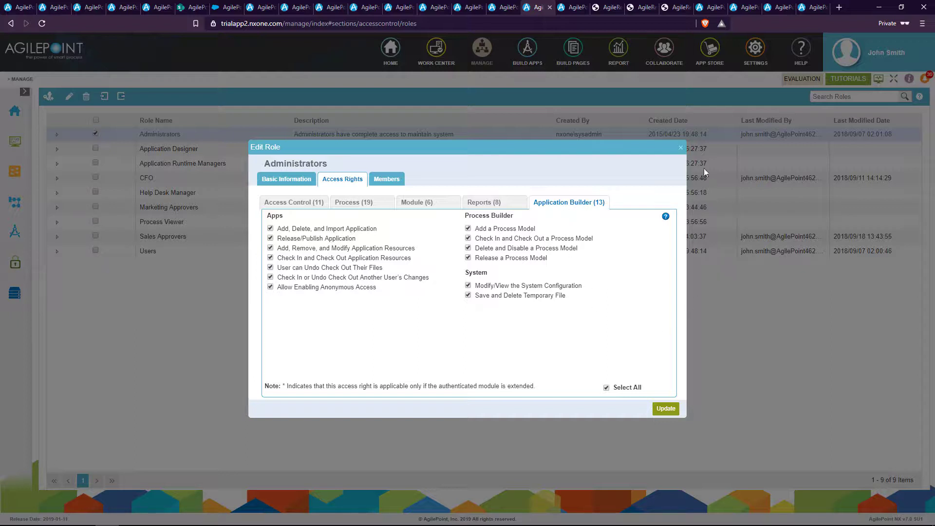
left_click(681, 147)
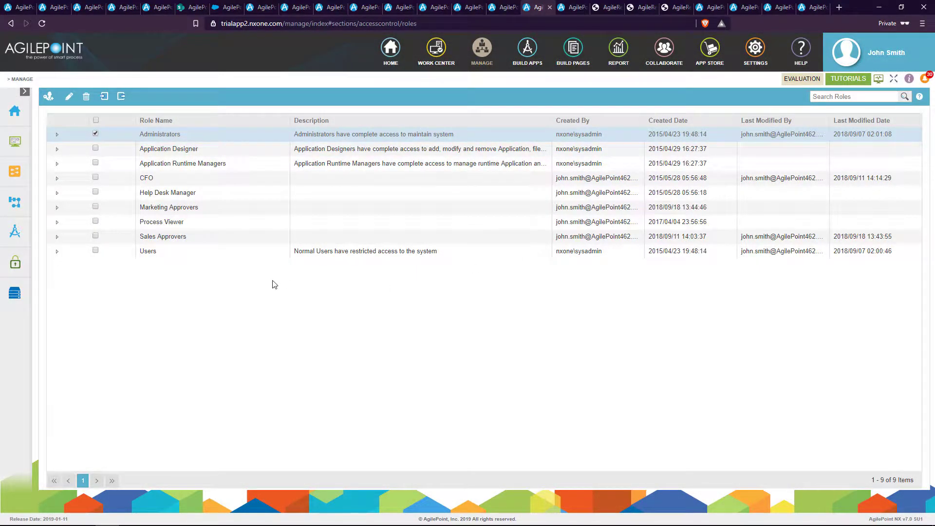
Step: View the entity, application and page builder permission categories under Application Management
mouse_move(8, 209)
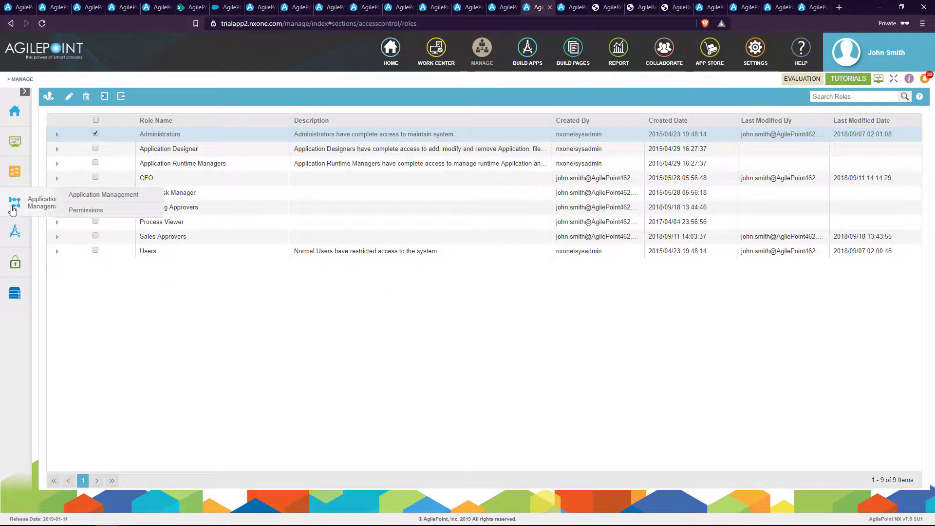
left_click(122, 211)
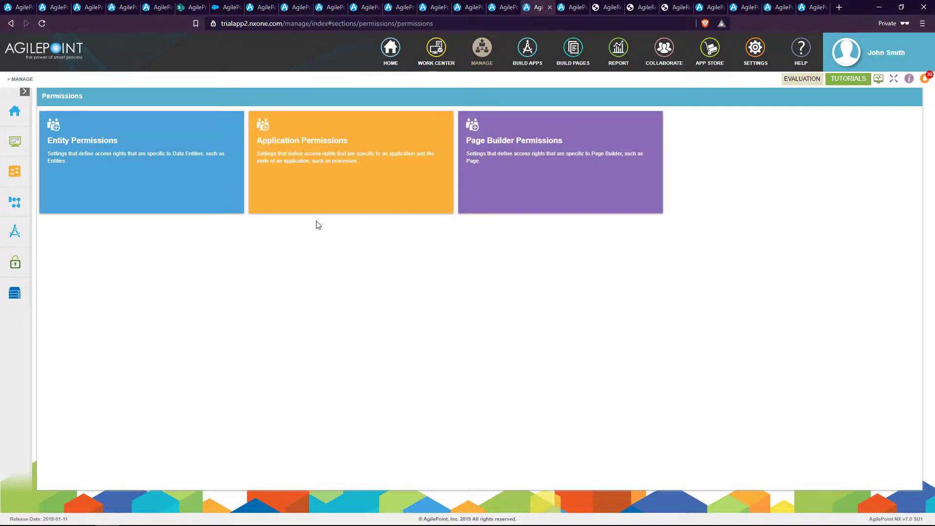
Step: Search the runtime processes by application name for running instances of Great Forms - Invoice Processing
mouse_move(22, 173)
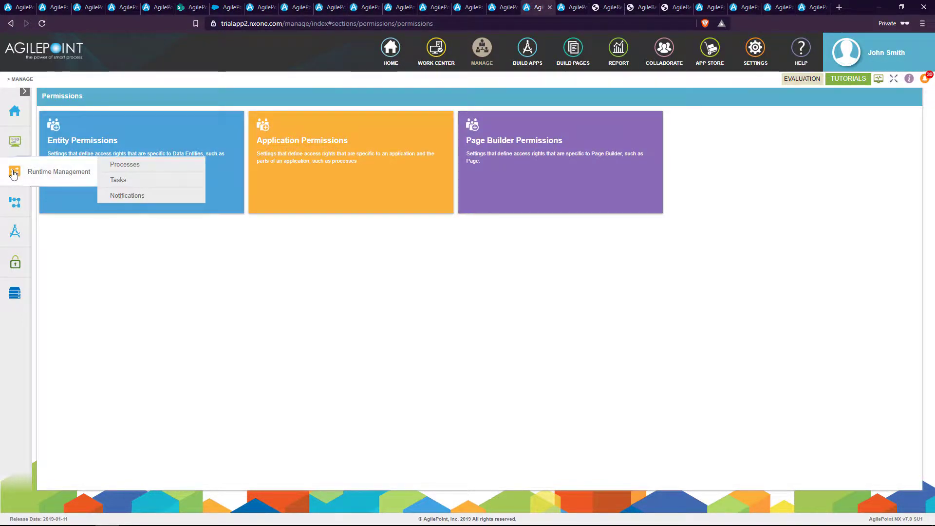
left_click(115, 166)
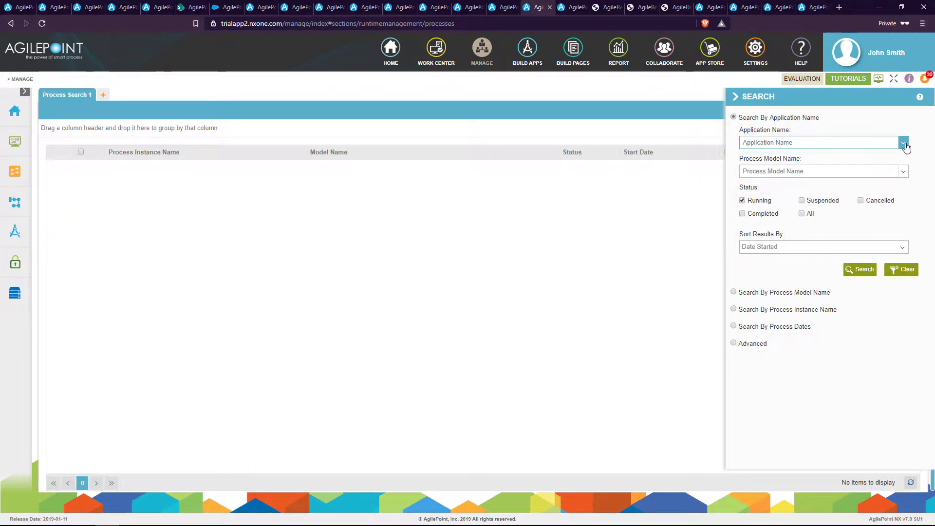
left_click(903, 144)
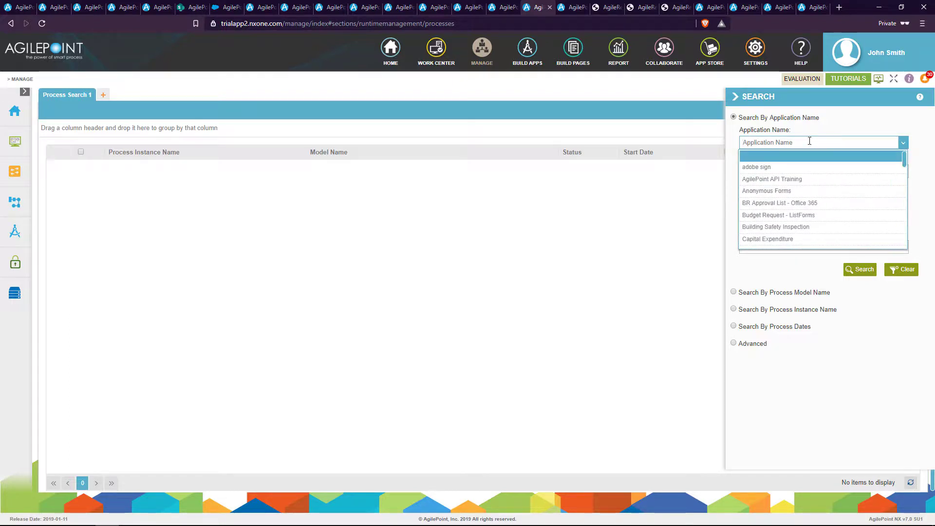
type("great Forms - Invoice Processing")
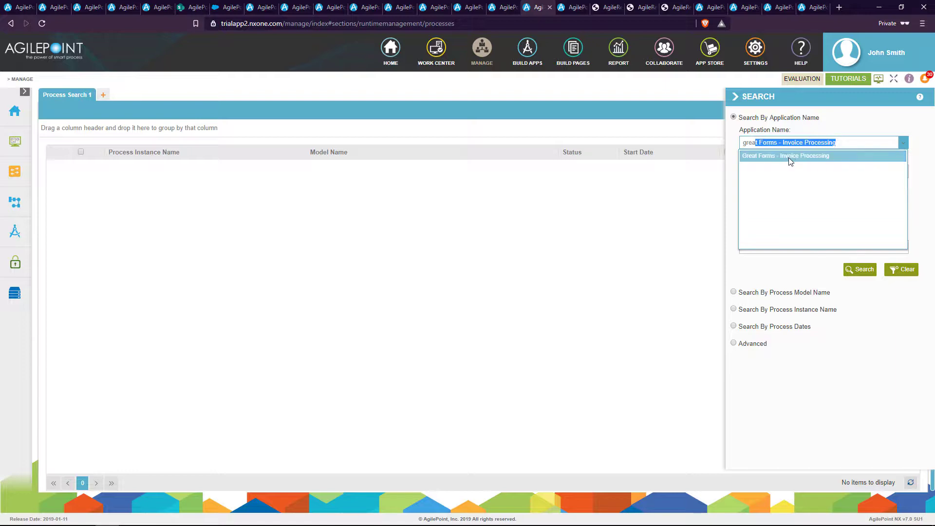
left_click(789, 157)
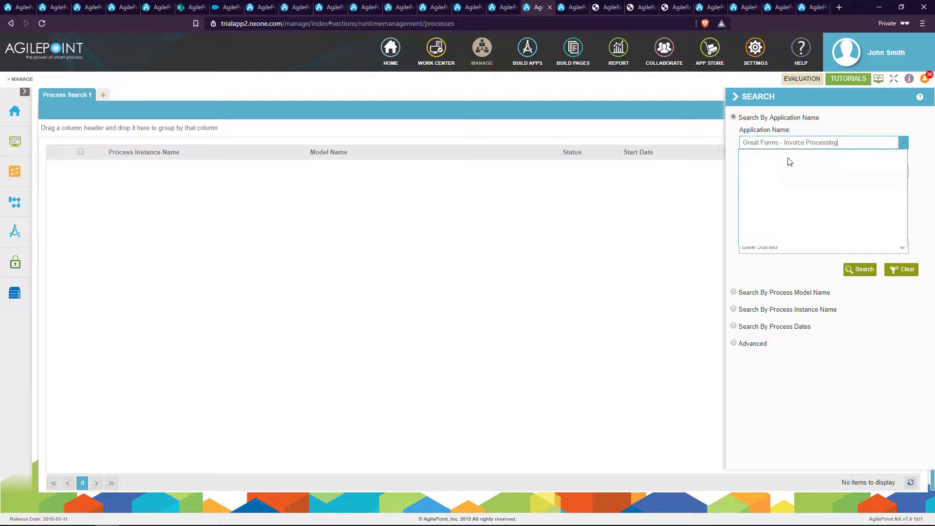
left_click(856, 270)
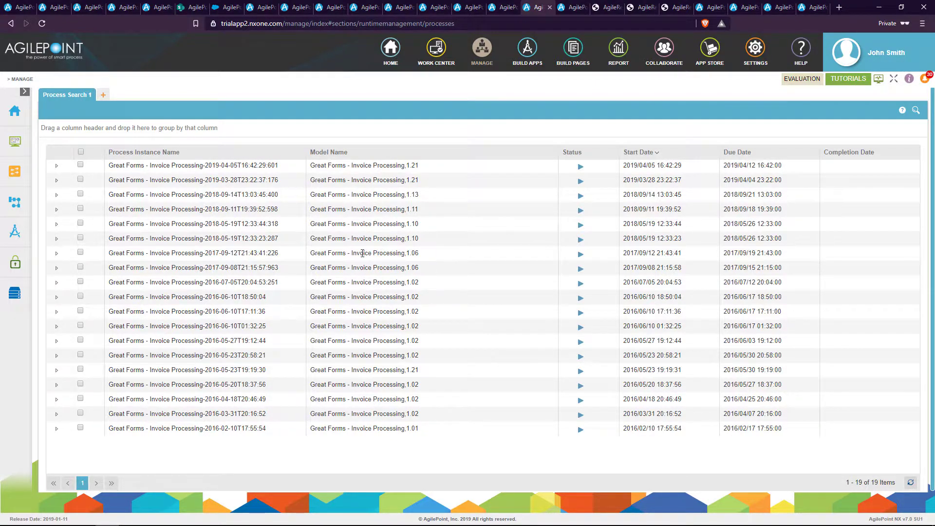
Step: Examine the invoice process instance started 2018/05/19 12:33:23: general information, process monitor, activities, tasks, event log, process variables and form variables
left_click(56, 240)
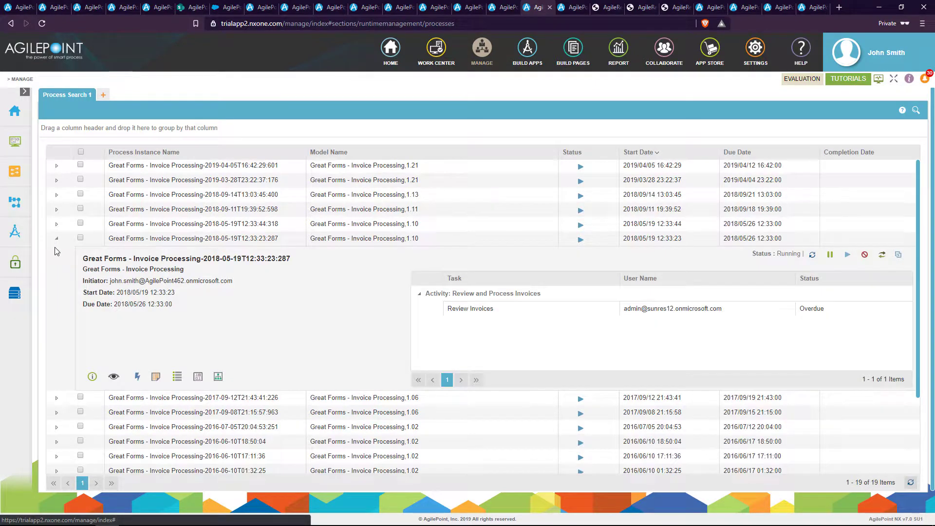
left_click(91, 377)
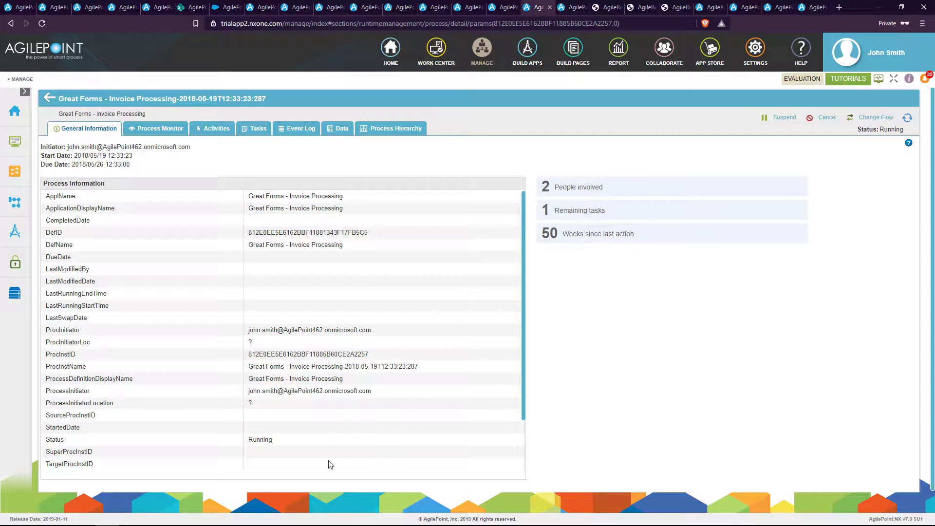
left_click(166, 128)
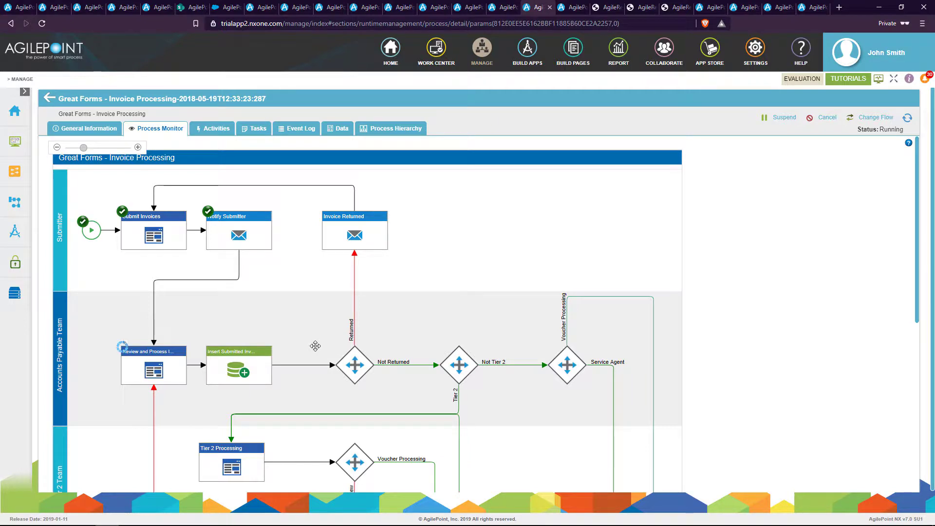
left_click(214, 130)
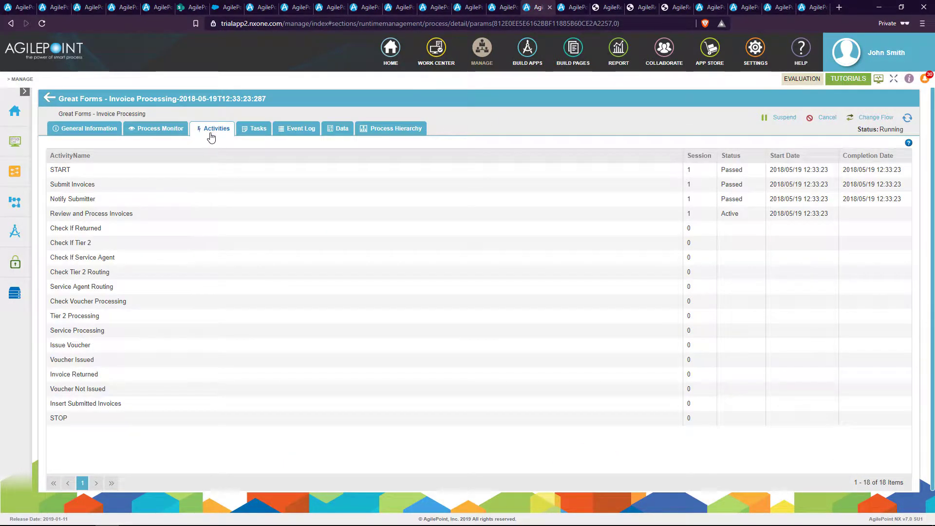
left_click(257, 130)
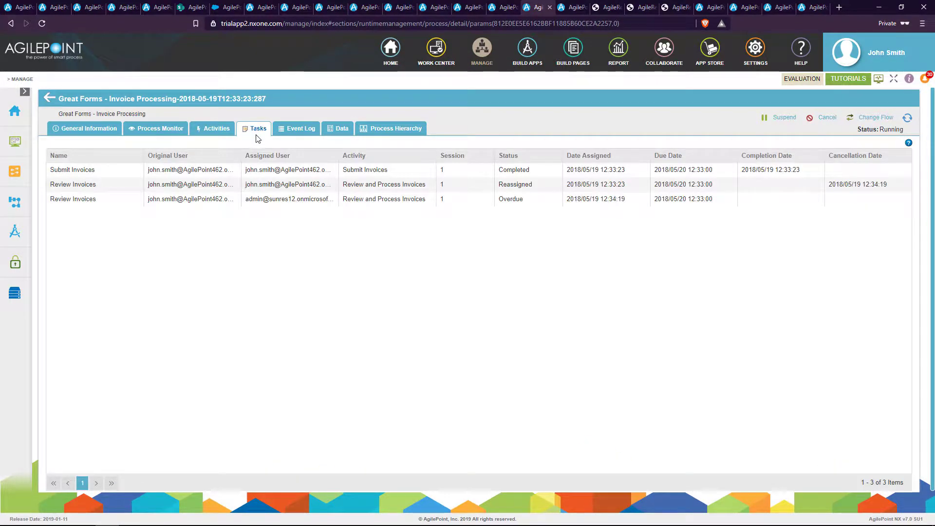
left_click(302, 132)
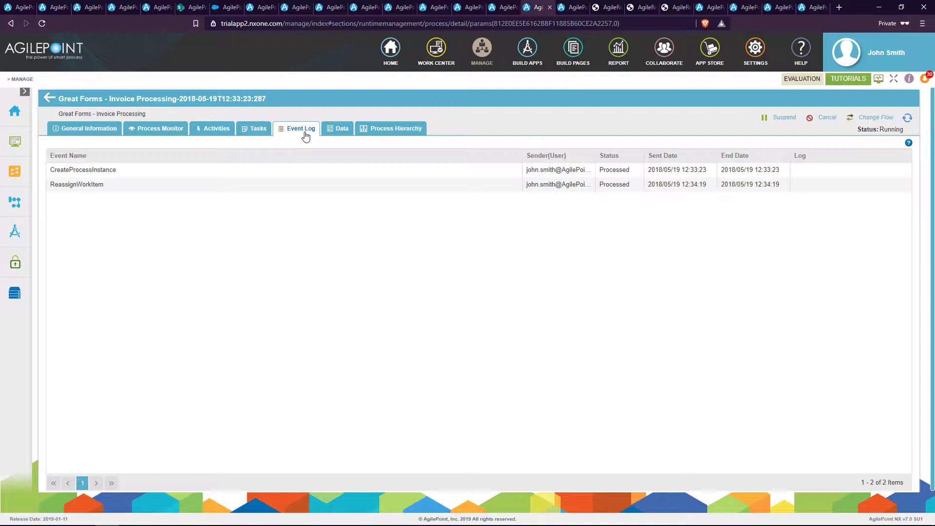
left_click(341, 130)
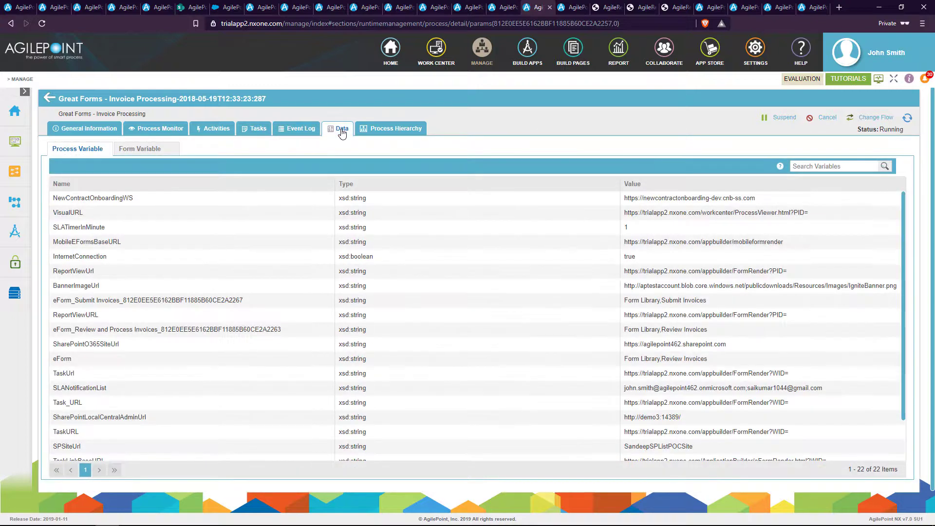
left_click(129, 150)
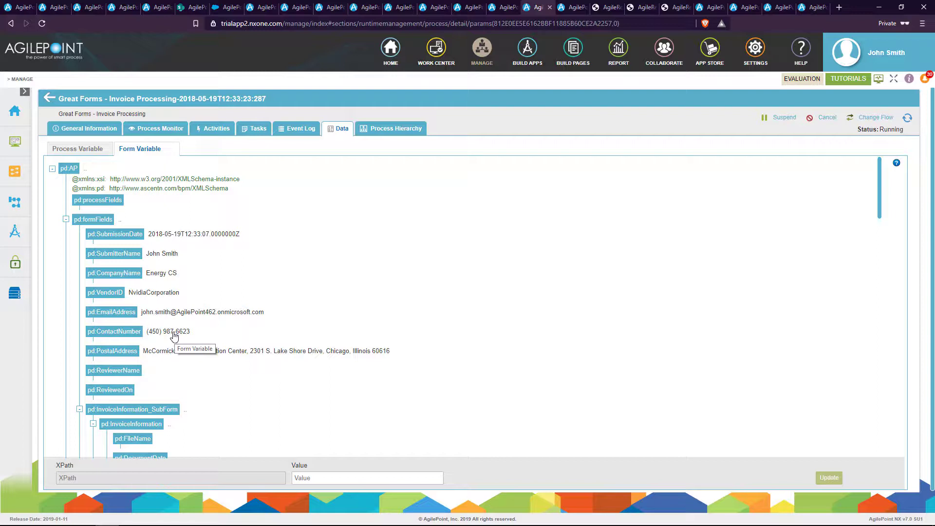
Step: View the invoice instance's process hierarchy, and change its flow to the Issue Voucher activity
left_click(378, 131)
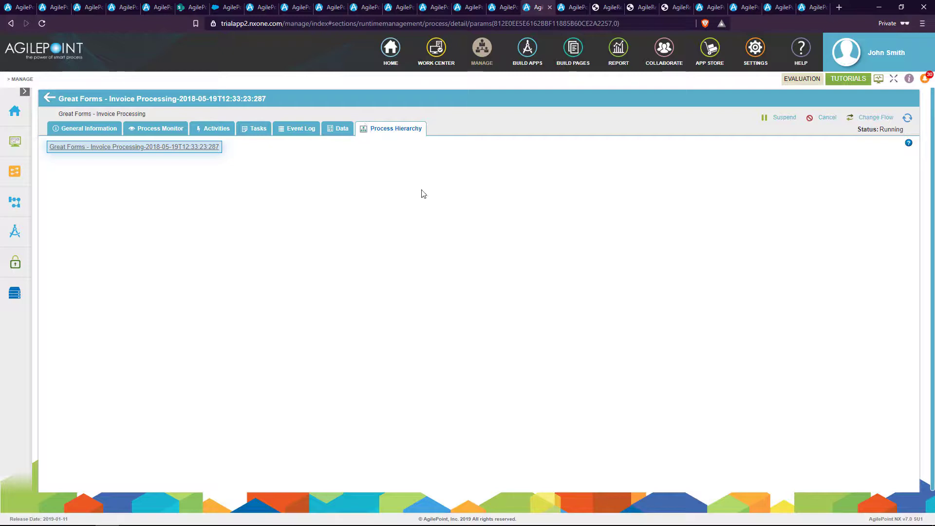
left_click(874, 118)
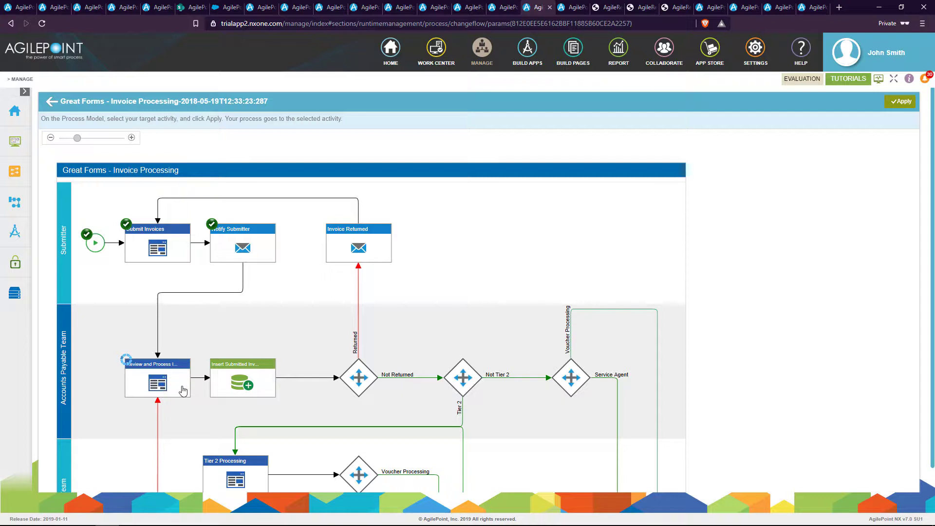
left_click(163, 380)
scroll(699, 306, "down", 1)
scroll(530, 307, "down", 5)
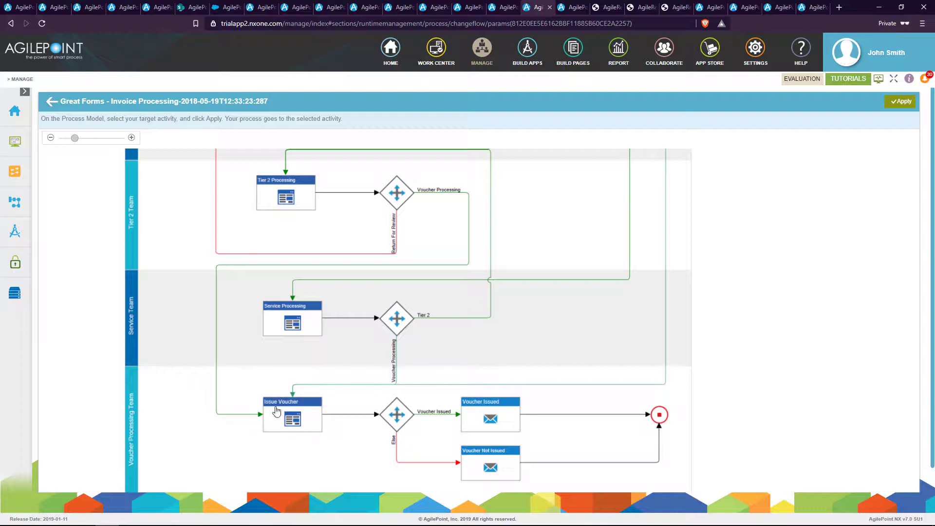
left_click(286, 420)
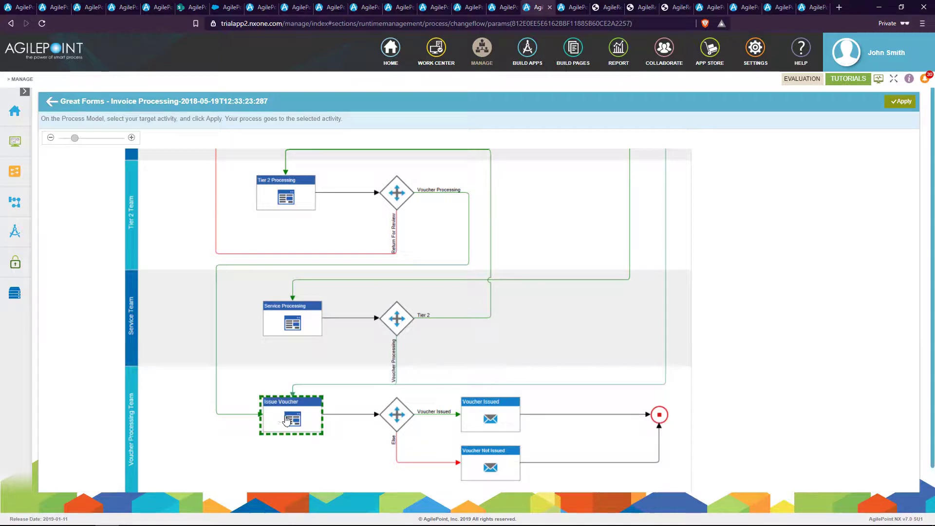
left_click(900, 101)
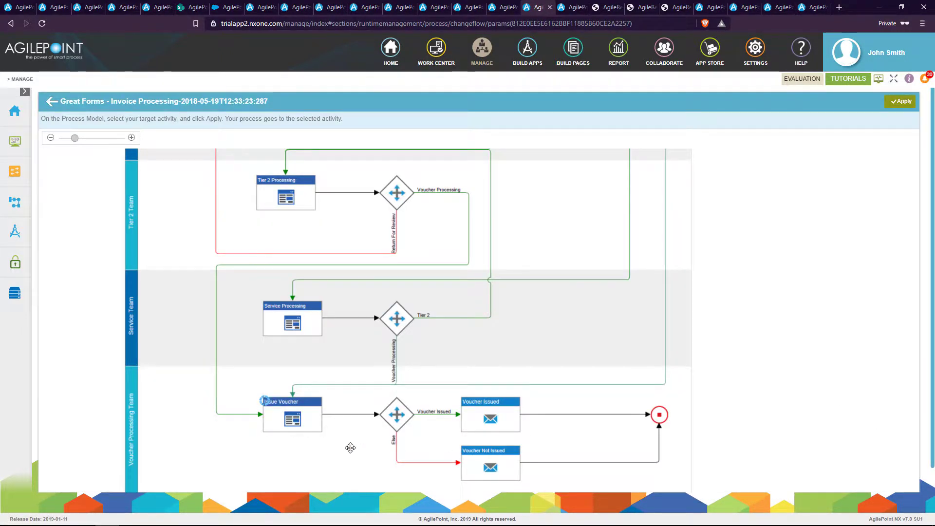
Step: Change the instance's flow to both Service Processing and Tier 2 Processing, and return to the process details
left_click(300, 323)
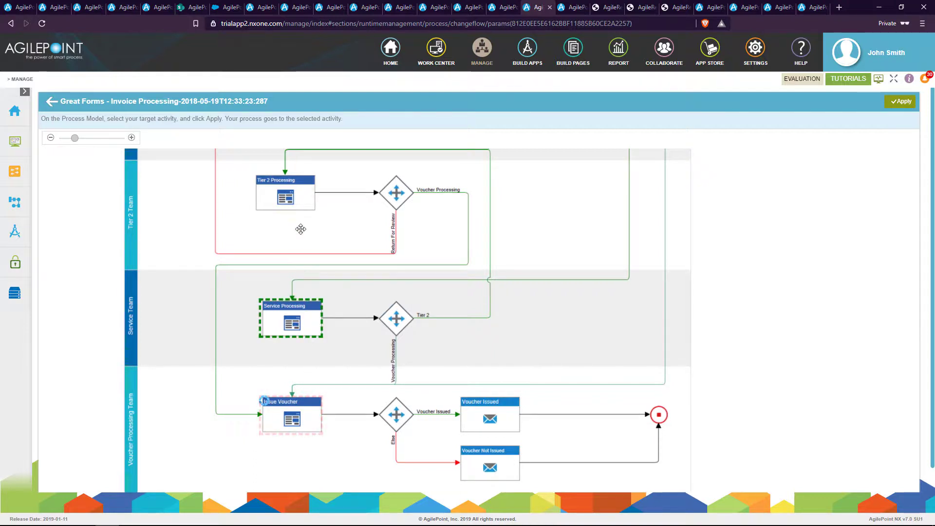
left_click(293, 208)
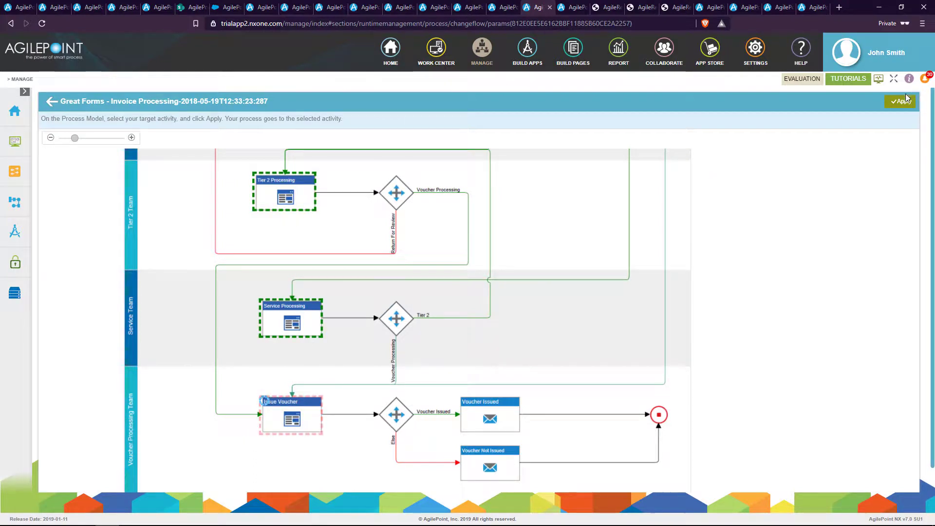
left_click(901, 101)
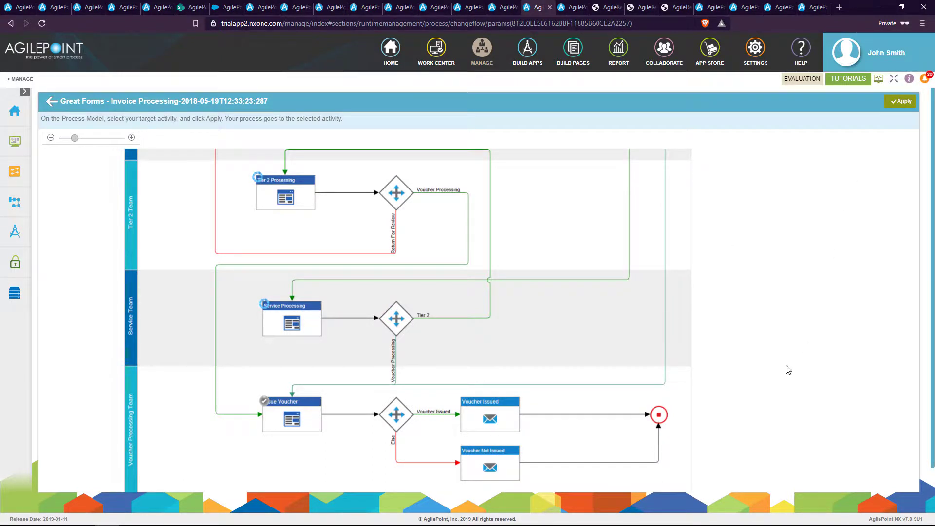
left_click(51, 103)
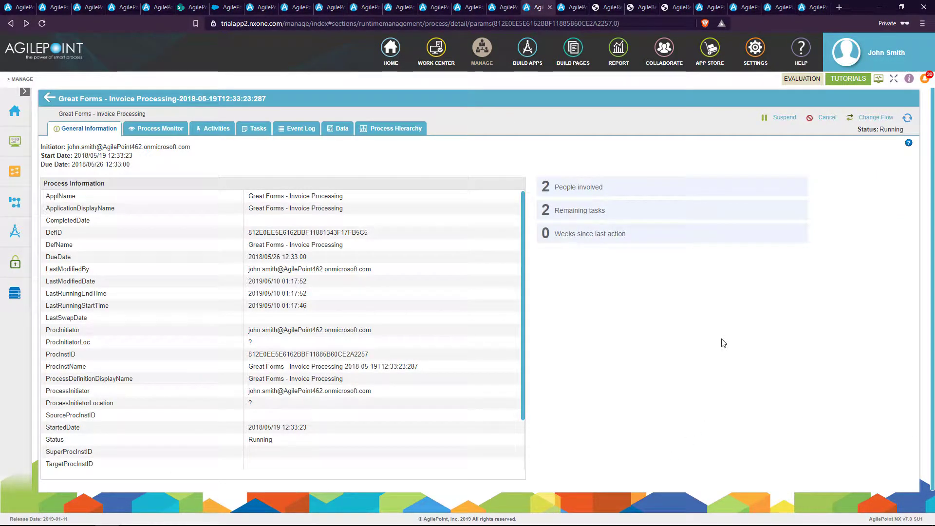
Step: Suspend the invoice process instance and migrate it to process model version 1.21 with the suggested activity mapping
left_click(767, 120)
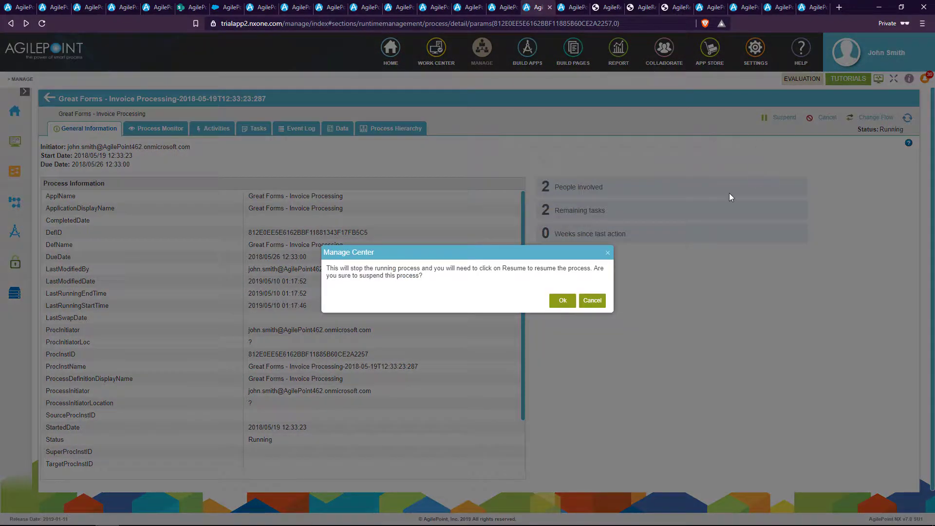
left_click(560, 301)
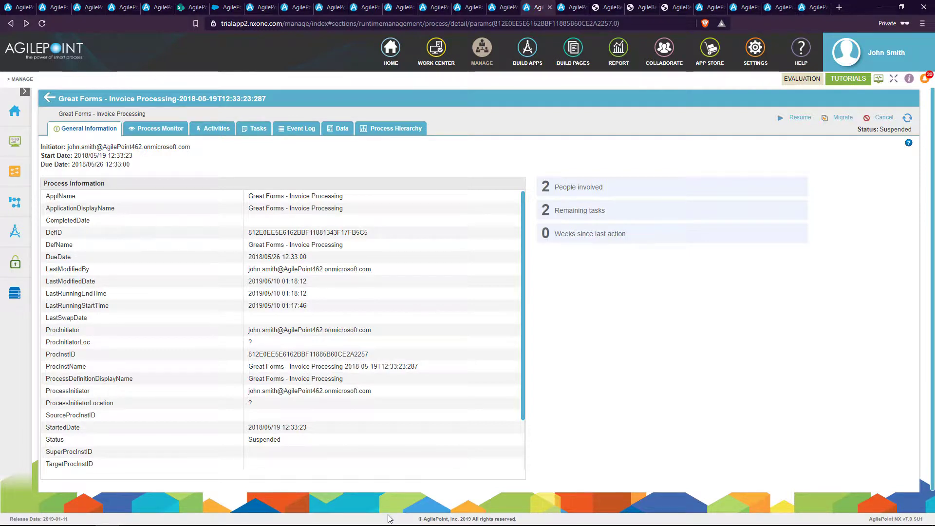
left_click(841, 120)
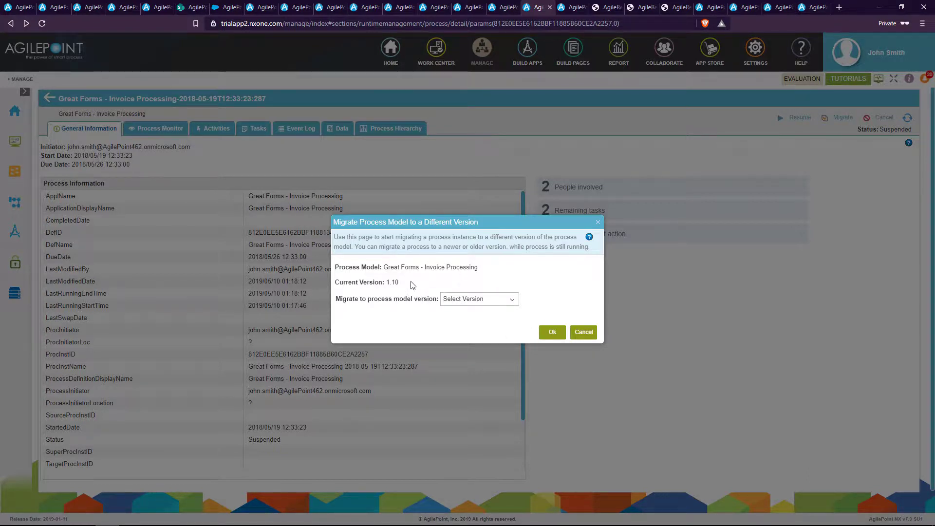
left_click(498, 304)
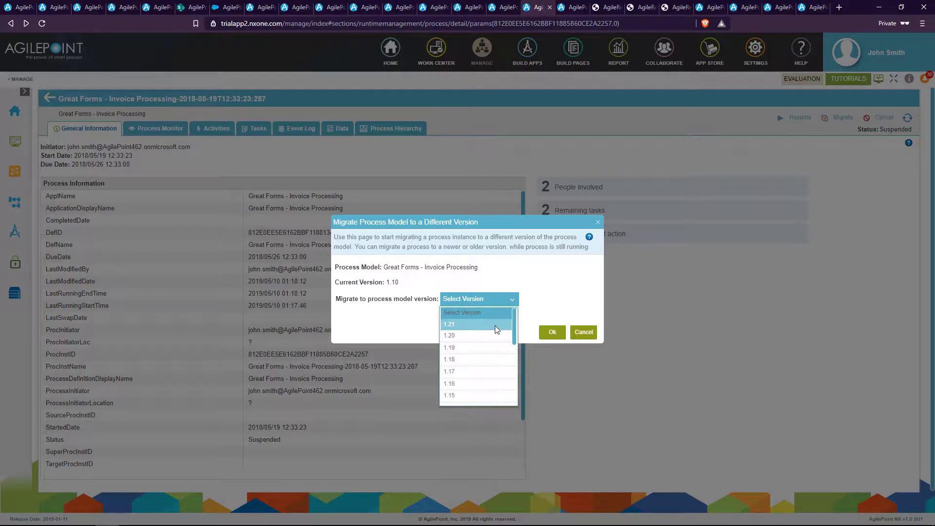
left_click(493, 324)
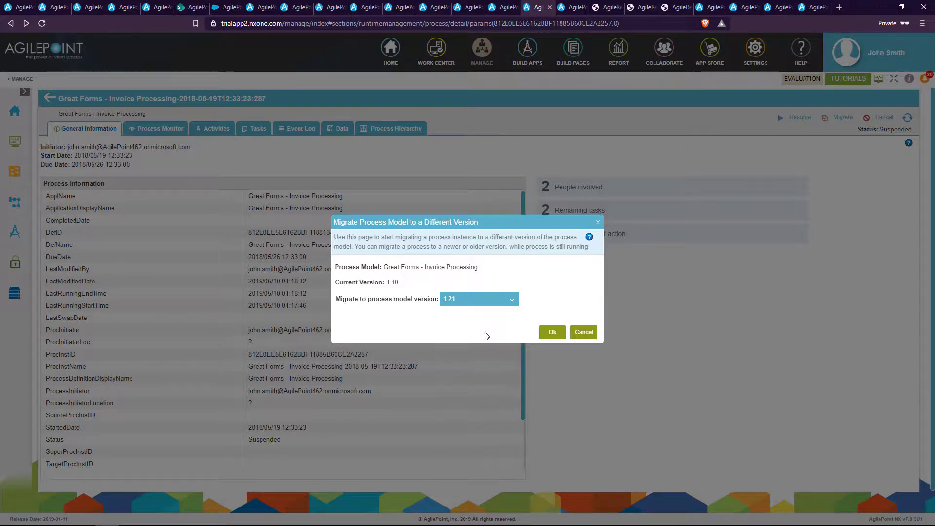
left_click(553, 334)
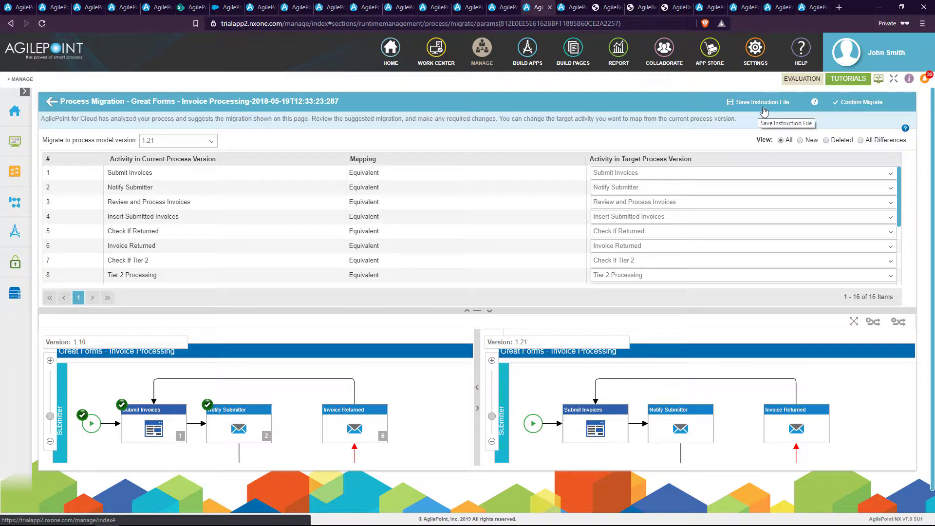
left_click(847, 105)
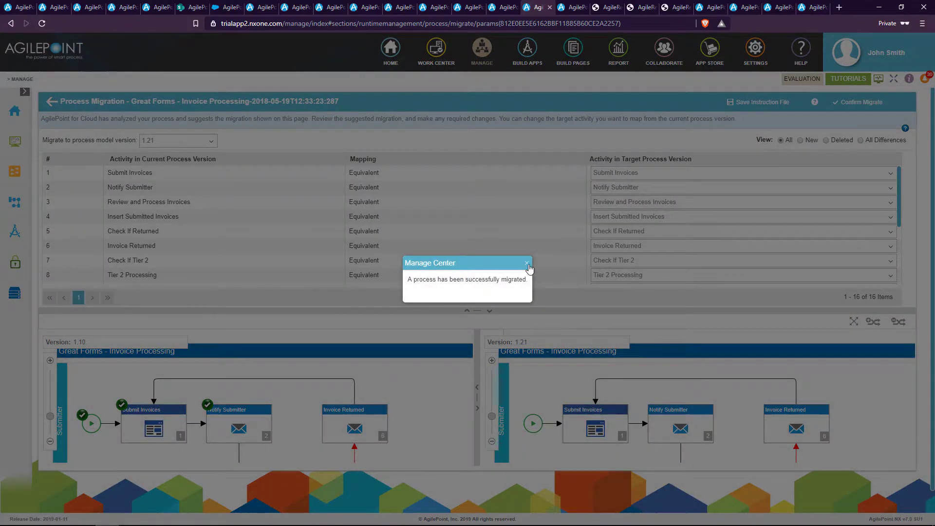
left_click(527, 264)
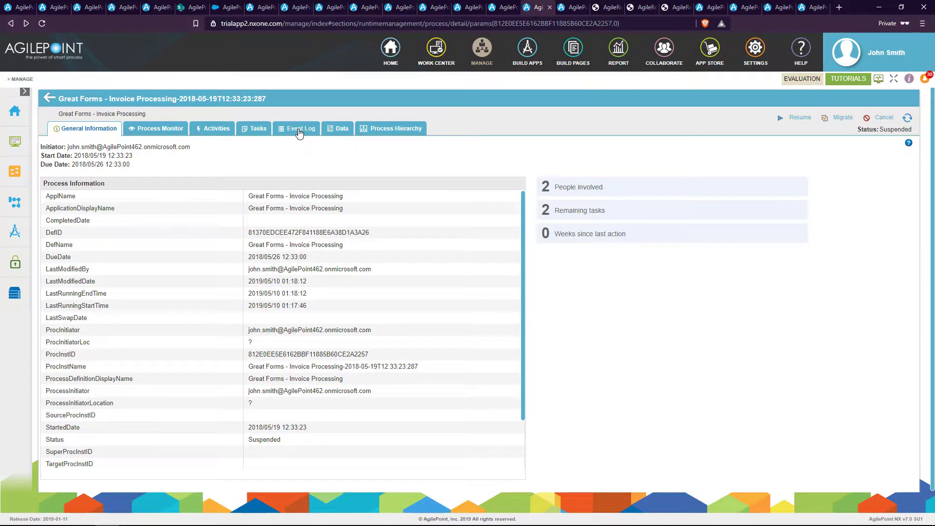
Step: Review the migrated instance's event log and the Manage Center dashboard's system and process statistics
left_click(299, 133)
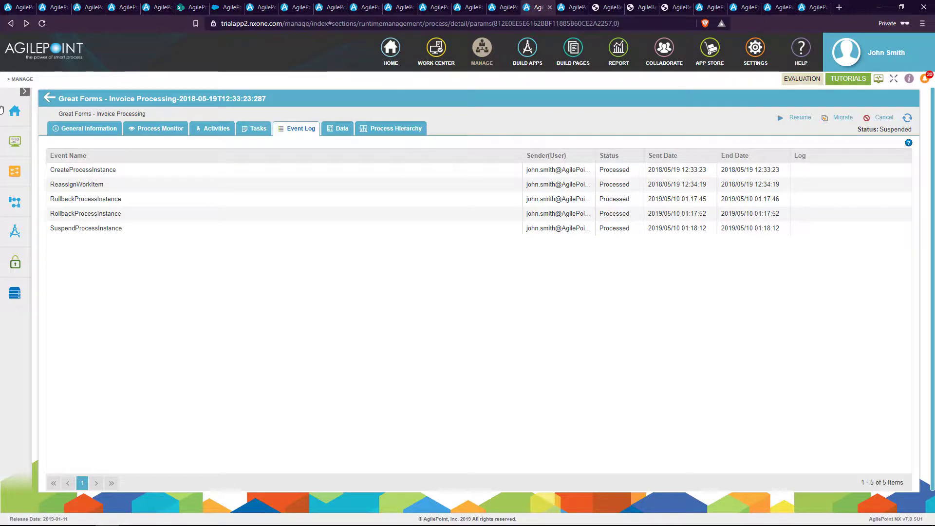
left_click(17, 142)
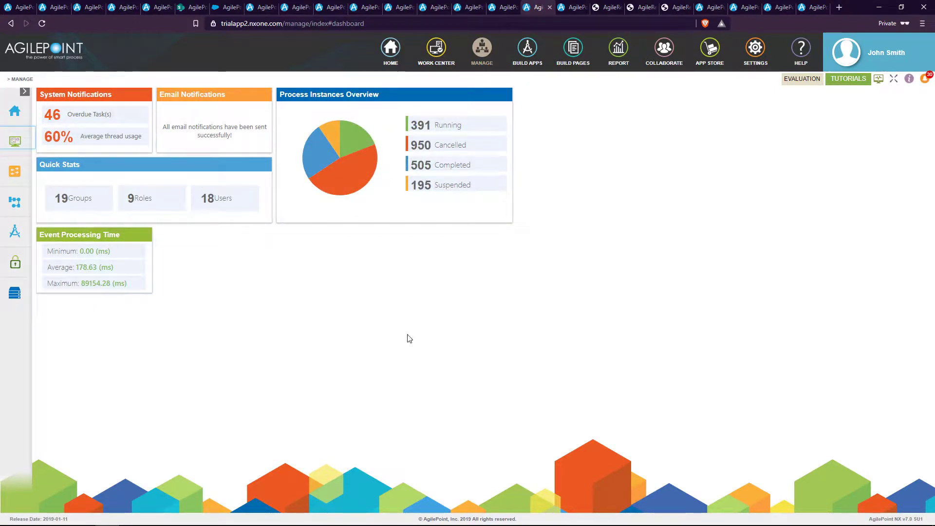
Step: Browse the list of all reports and view the process status, completion and PLC Indicator charts
left_click(571, 10)
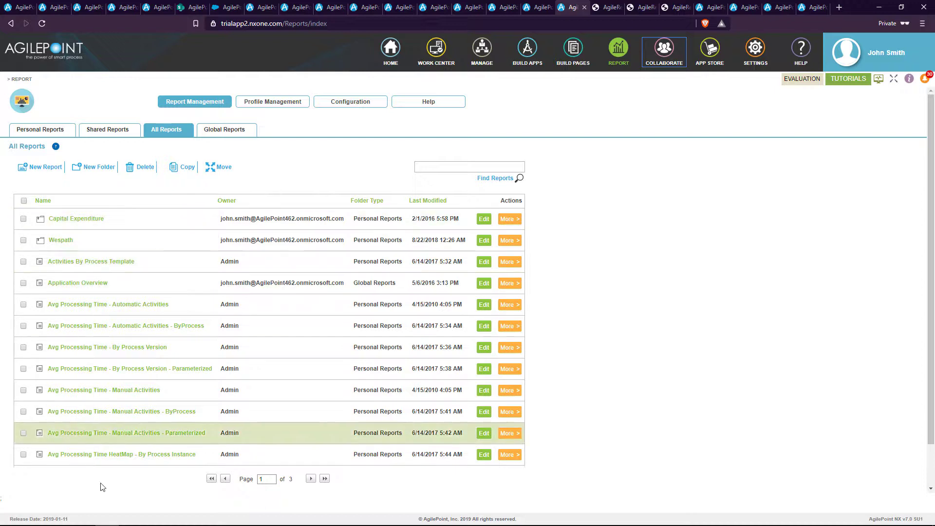
left_click(311, 479)
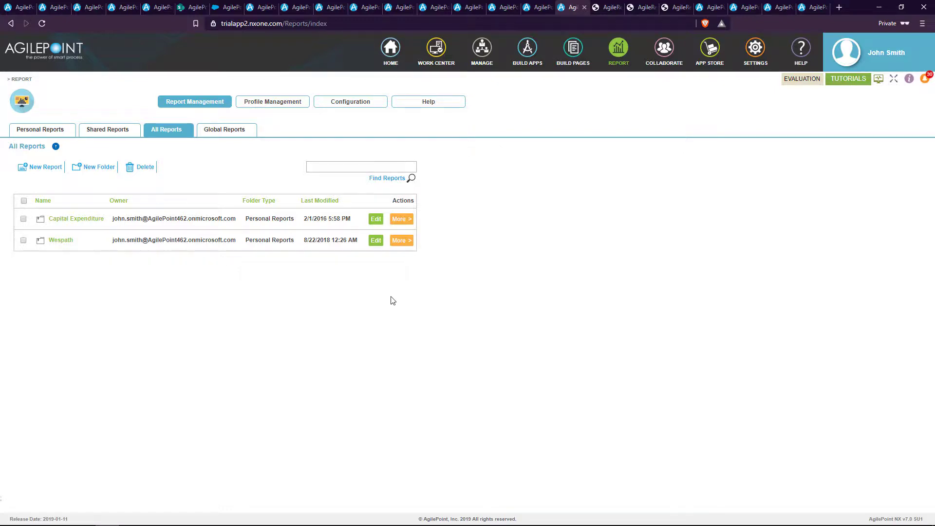
left_click(608, 9)
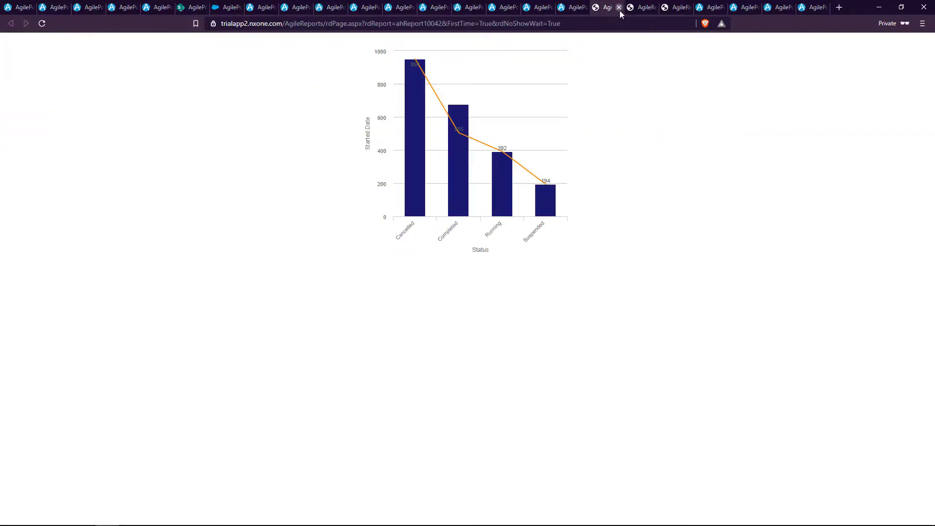
left_click(641, 9)
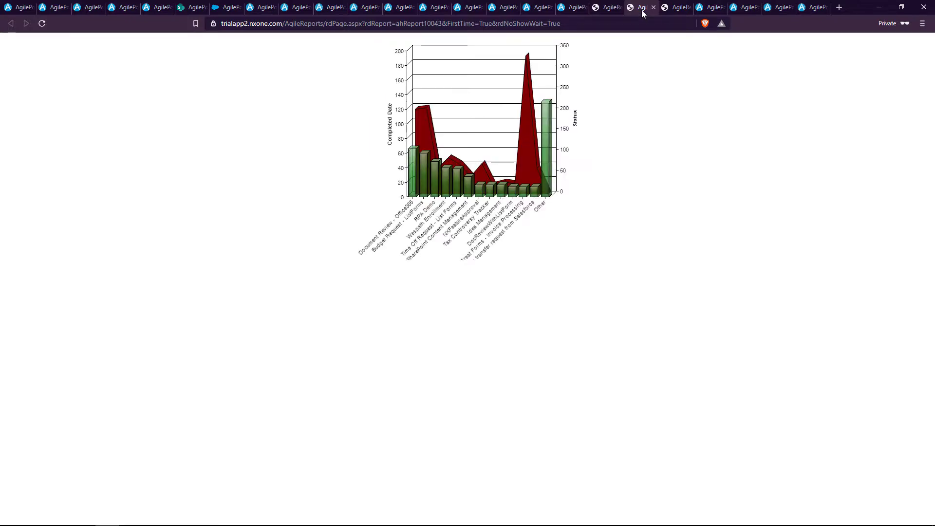
left_click(675, 10)
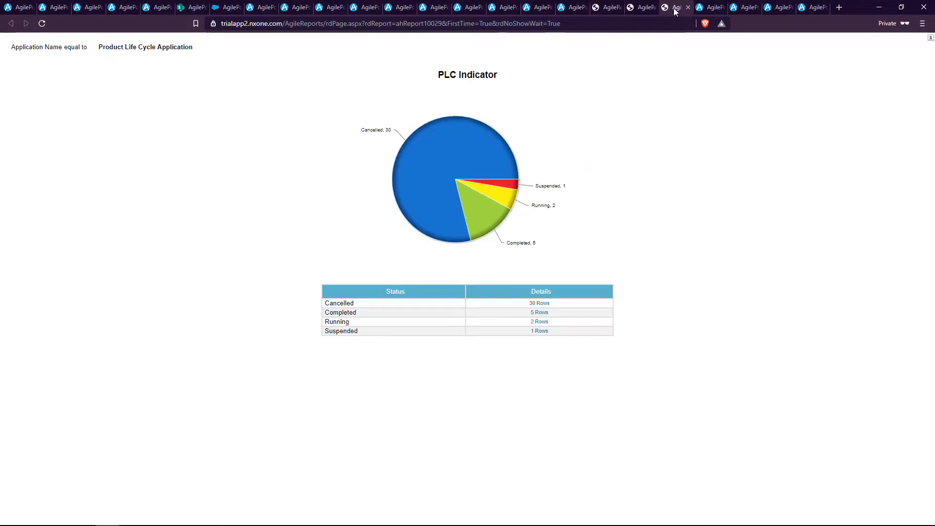
Step: Check out the bookmarked Finance page in the page builder and insert a new row below the banner section
left_click(710, 8)
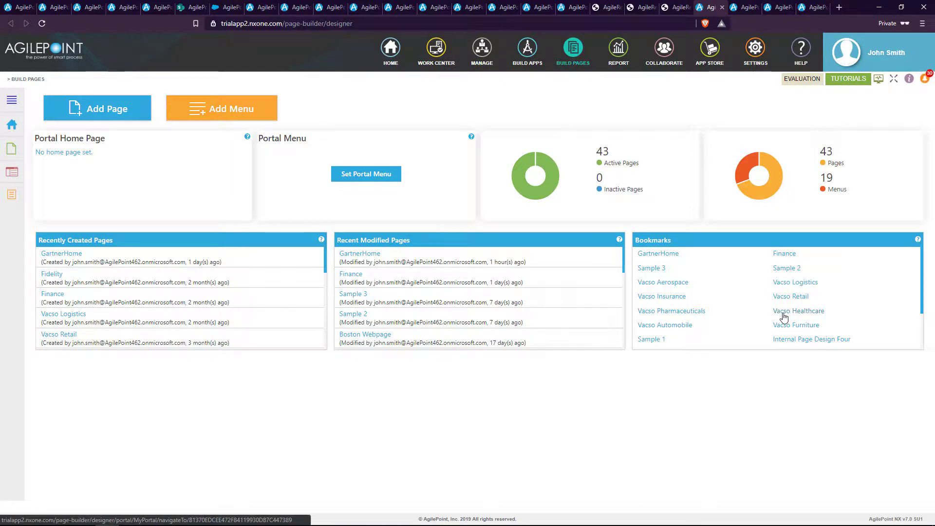
left_click(790, 259)
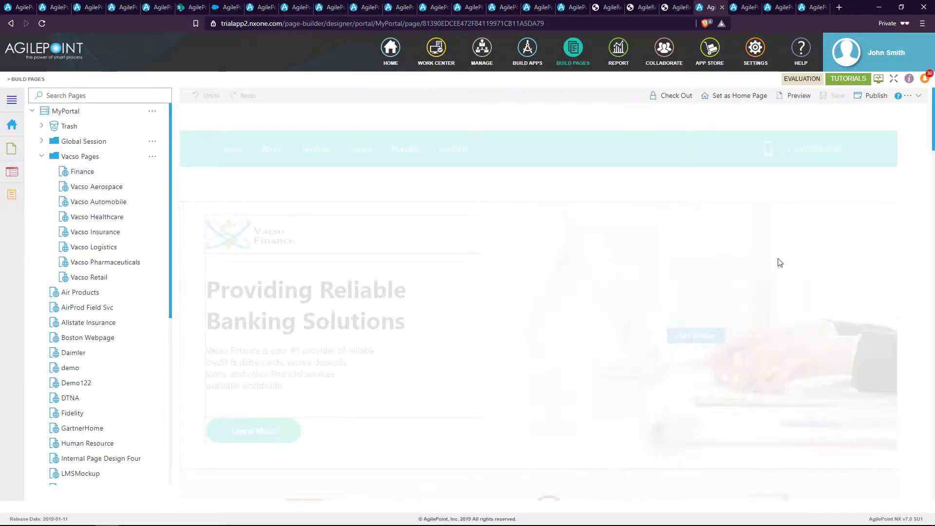
left_click(673, 97)
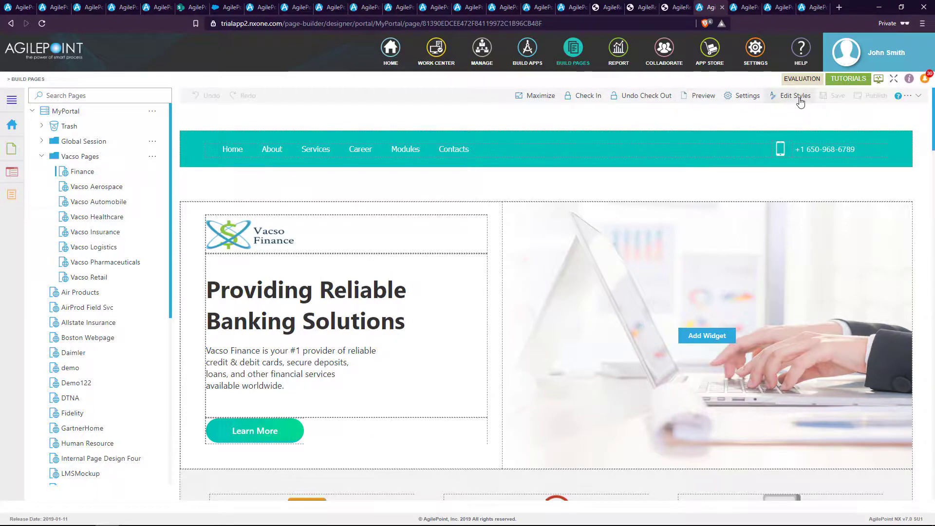
left_click(411, 468)
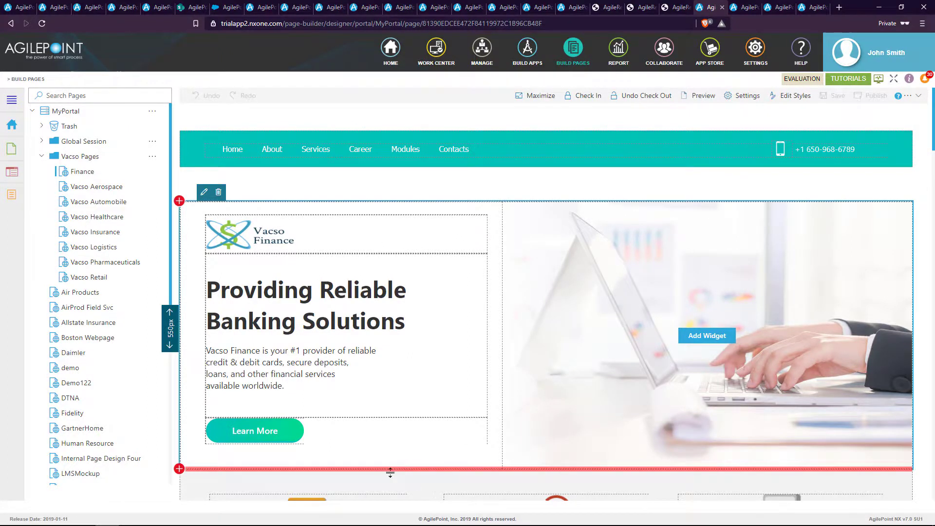
left_click(179, 469)
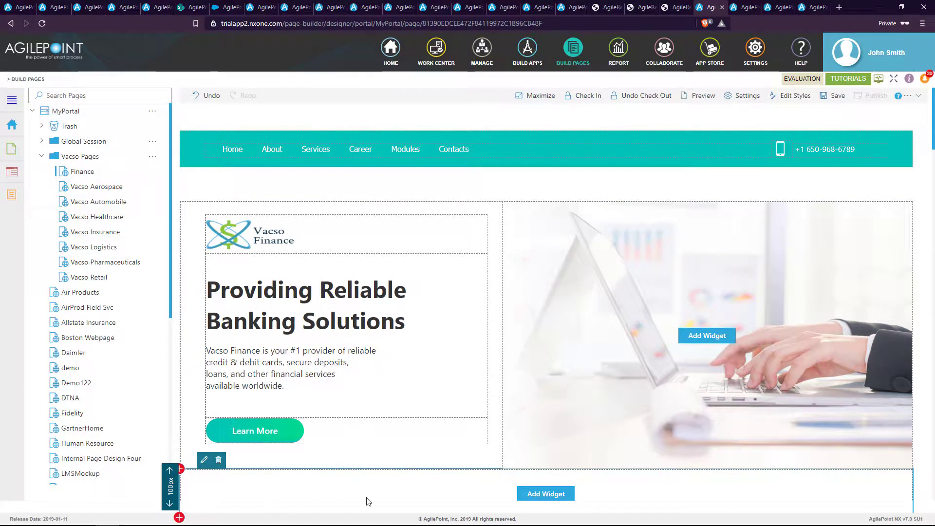
Step: Examine the Content, Media, Card and Layout widgets available for the new row
left_click(532, 495)
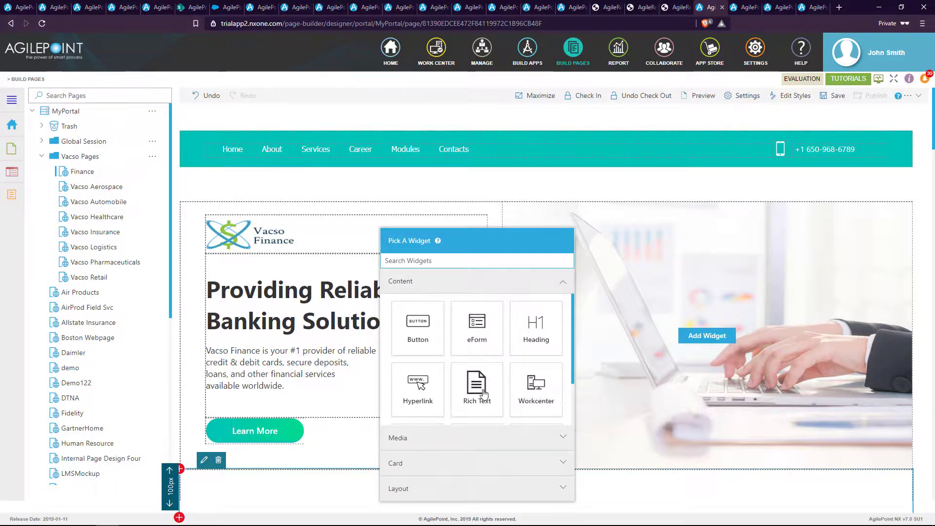
left_click(494, 439)
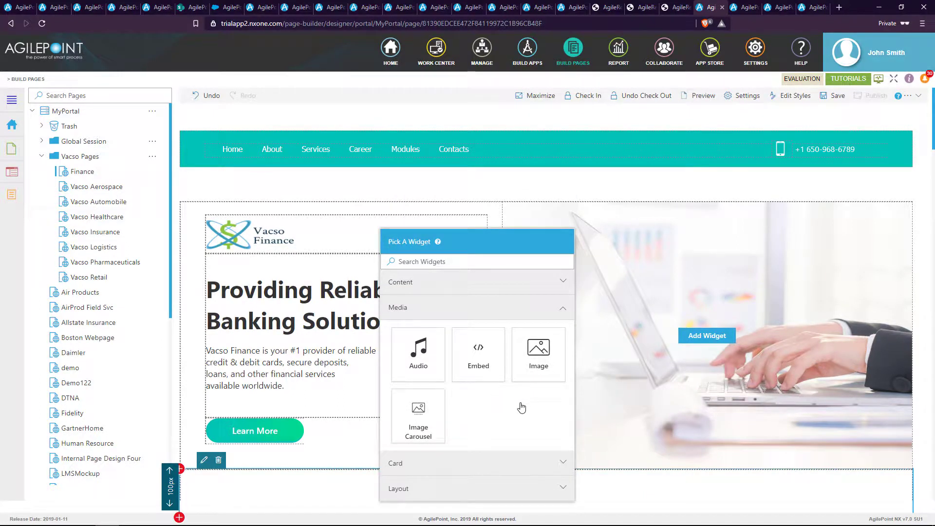
left_click(561, 466)
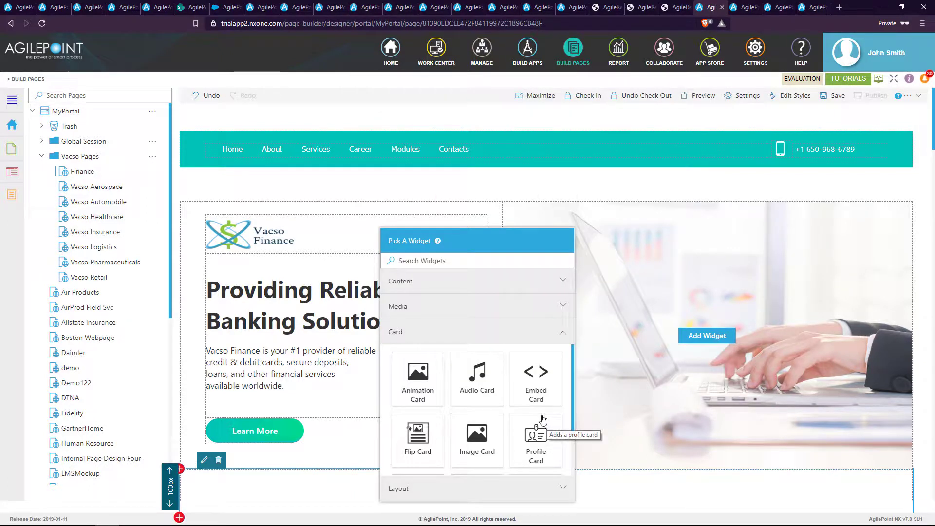
scroll(539, 448, "down", 2)
left_click(544, 489)
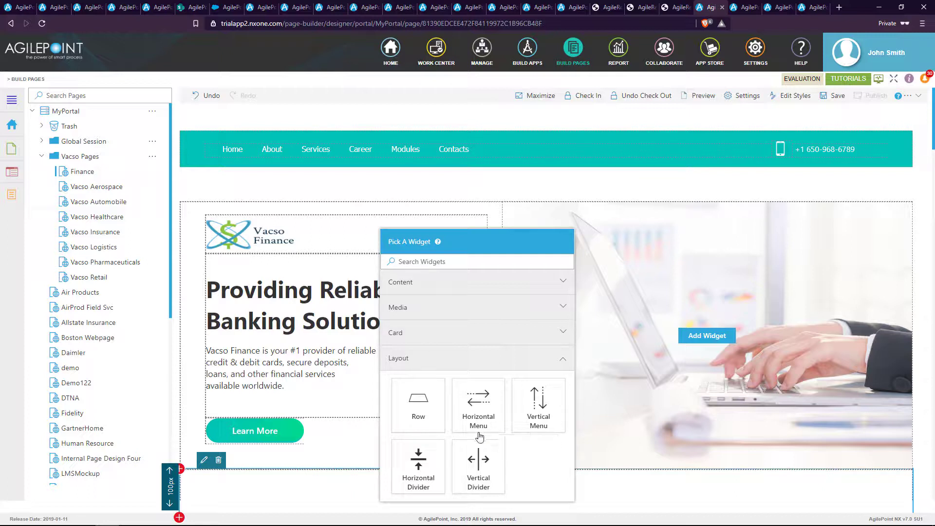
Step: Preview the Finance page, close the preview and switch to the AgilePoint app store
left_click(699, 97)
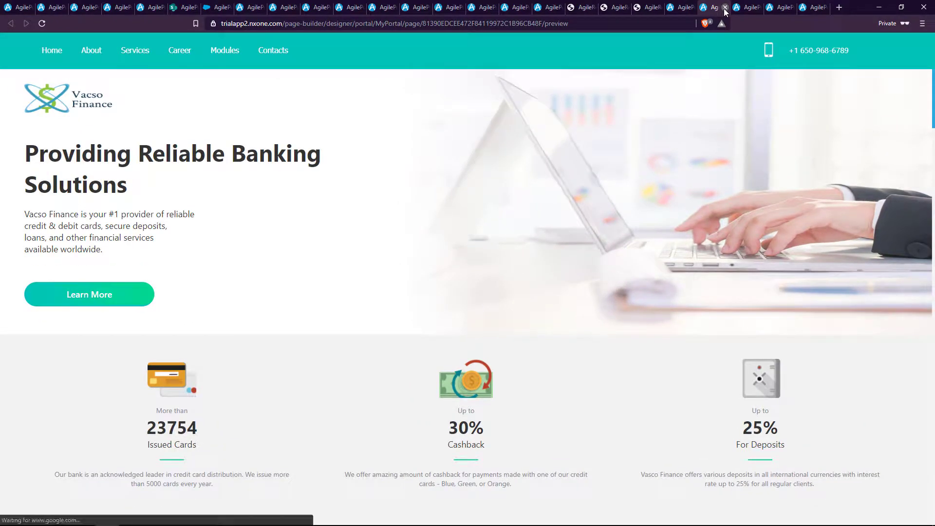
left_click(724, 7)
left_click(719, 10)
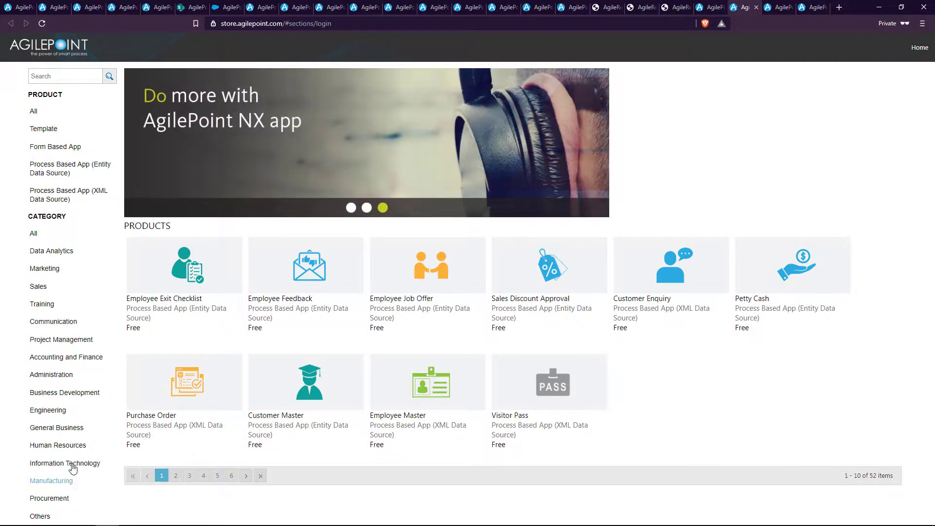
Step: Browse the app store products of all categories through to page 6 and open the details of the Asset Purchase app
left_click(31, 236)
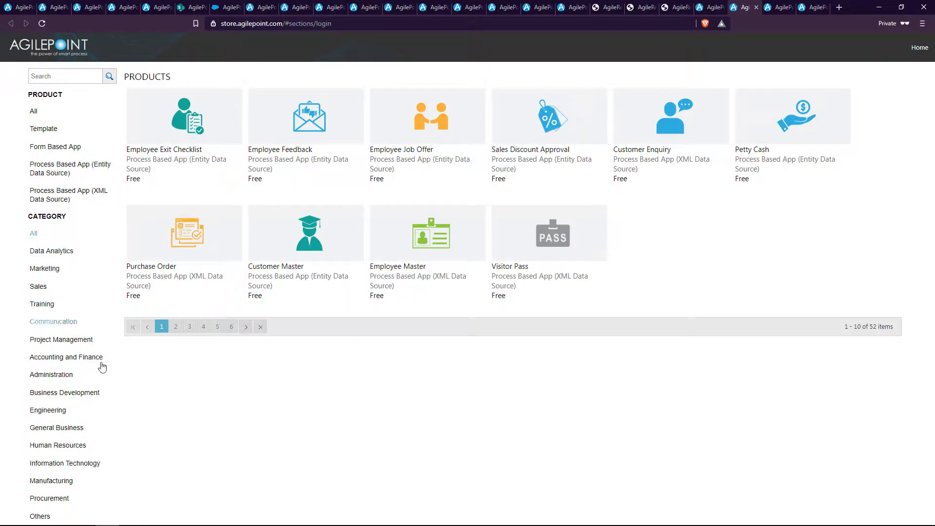
left_click(175, 326)
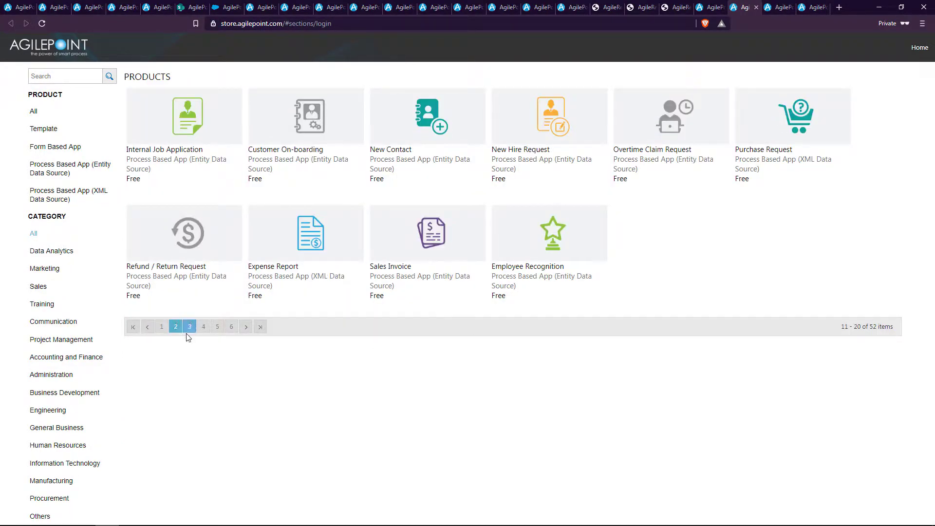
left_click(189, 328)
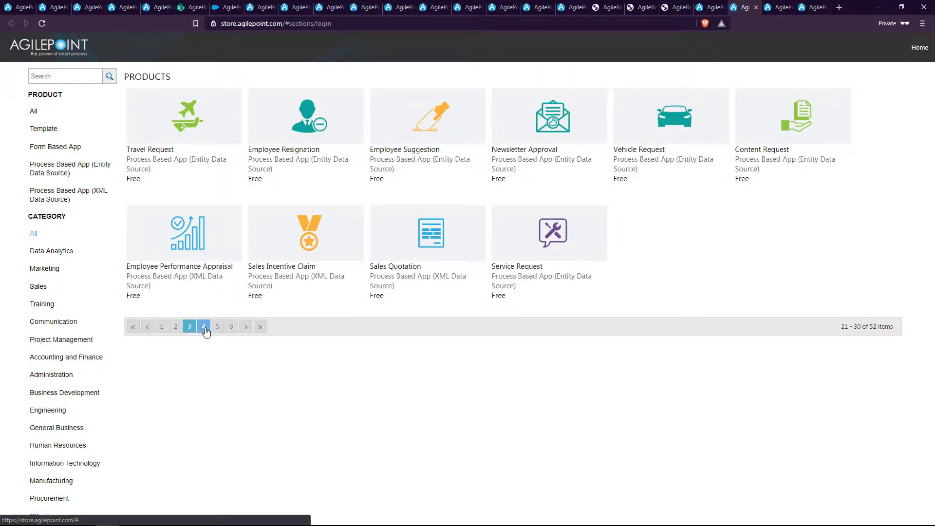
left_click(204, 327)
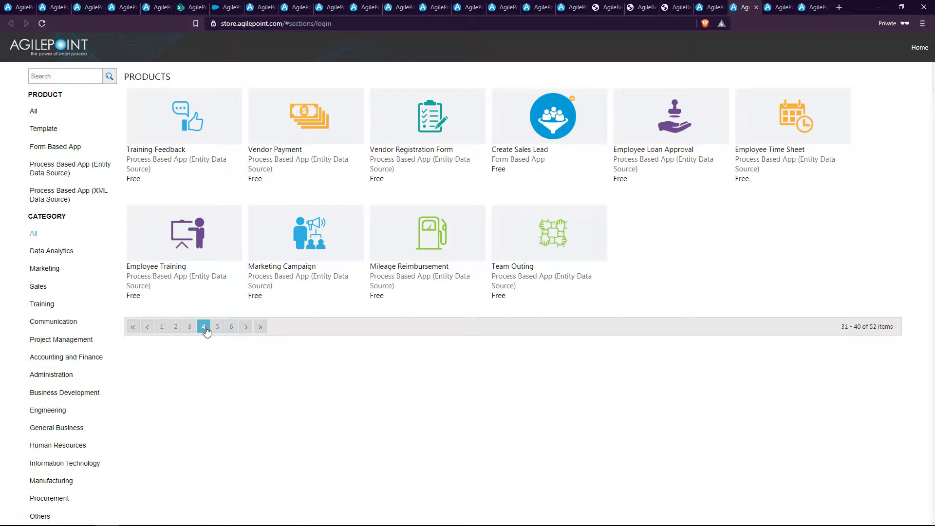
left_click(231, 327)
mouse_move(210, 163)
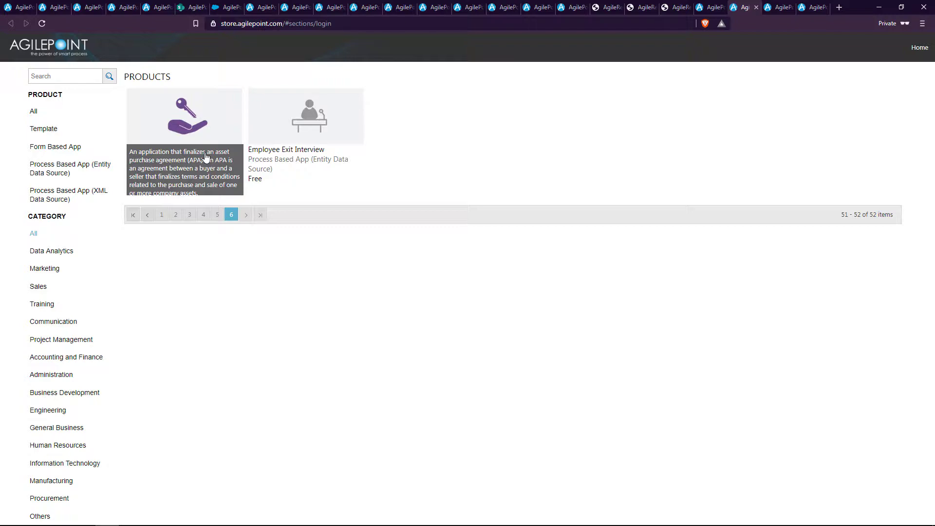
left_click(195, 115)
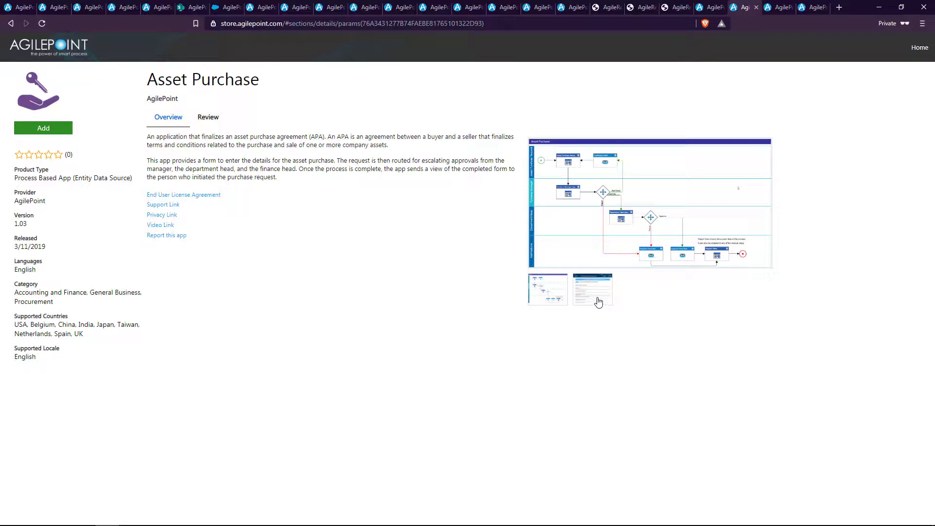
Step: View the Yammer collaboration feed, switch to the Mobile App Accelerator and open Custom Mobile App for editing
left_click(775, 8)
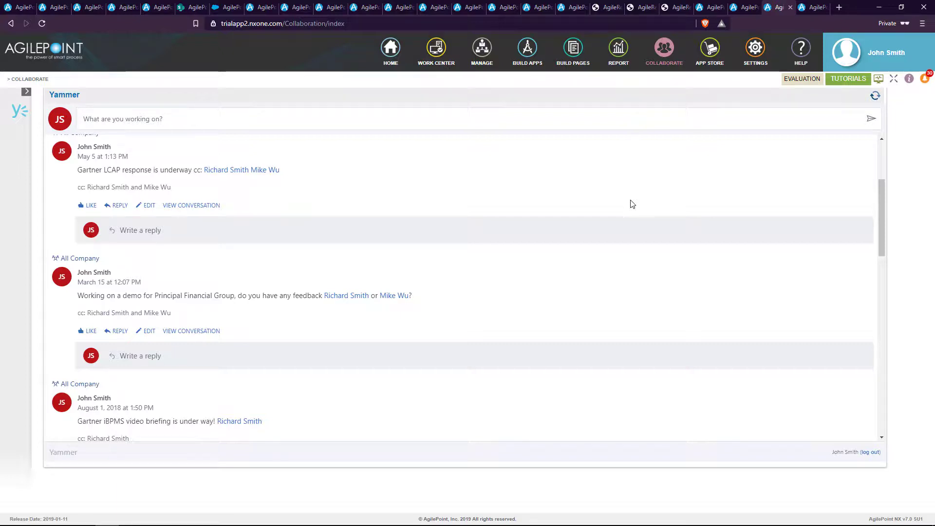
left_click(811, 9)
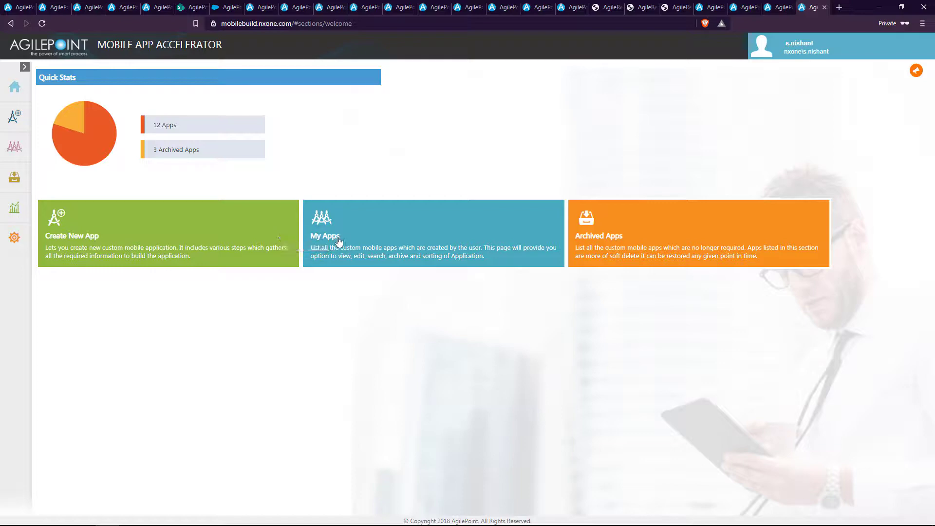
left_click(340, 238)
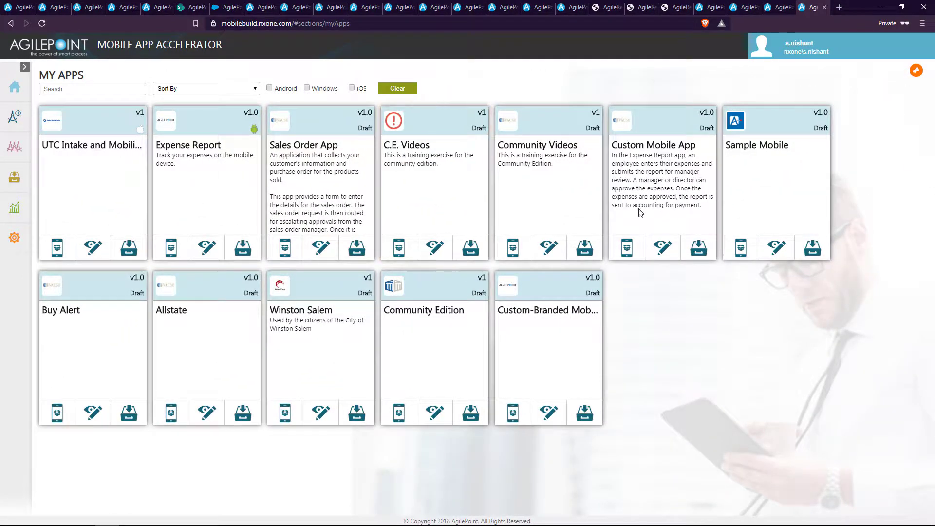
left_click(664, 248)
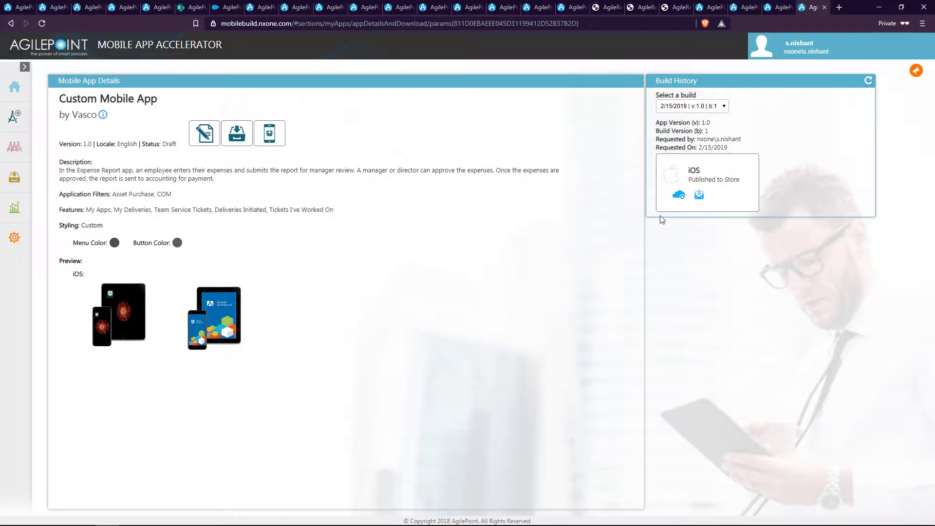
left_click(205, 136)
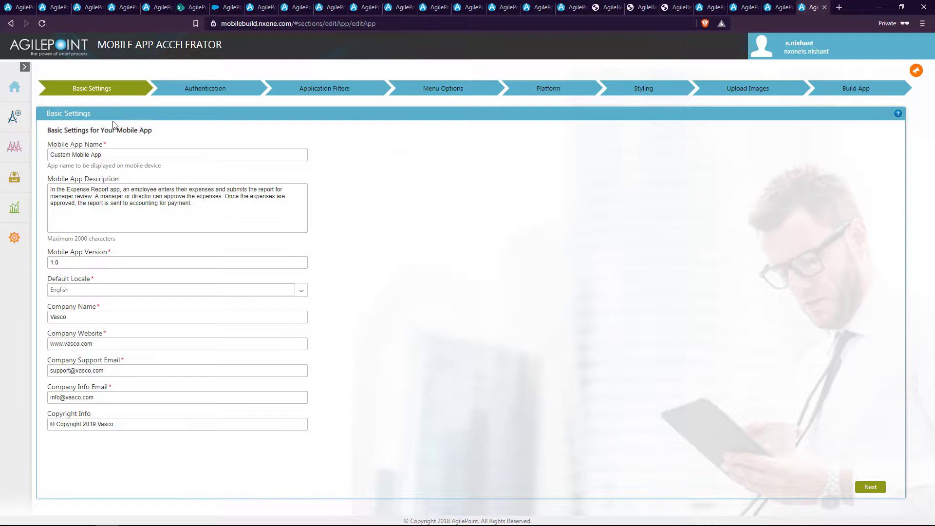
Step: Review the mobile app's authentication, application filters, menu options and platform settings, including the build options for Android
left_click(189, 94)
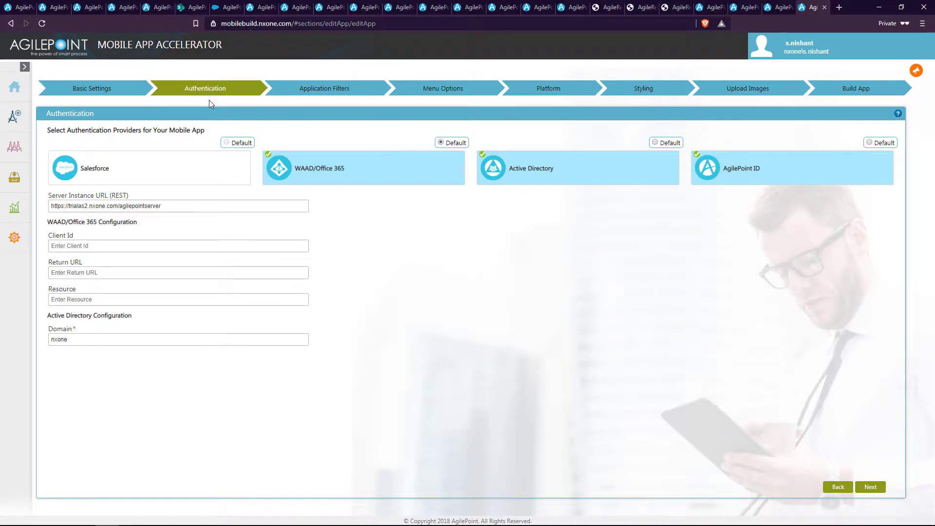
left_click(306, 93)
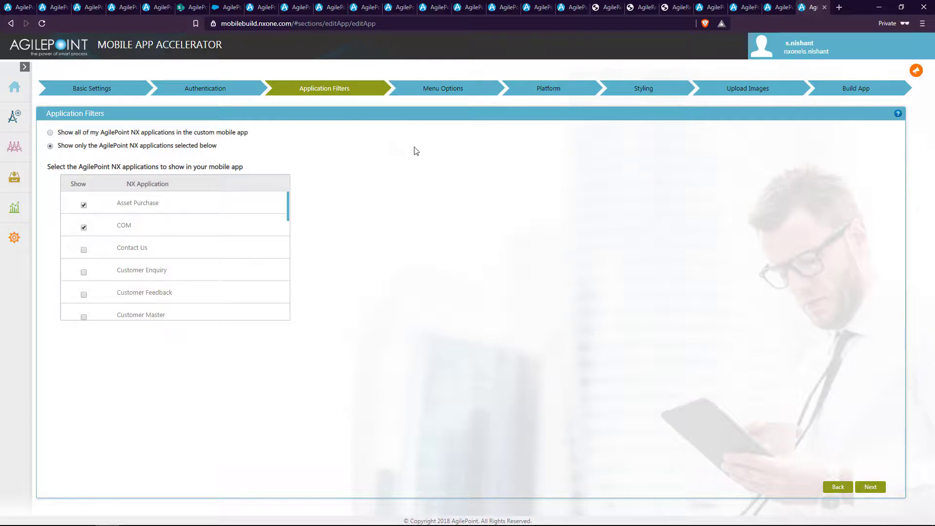
left_click(430, 89)
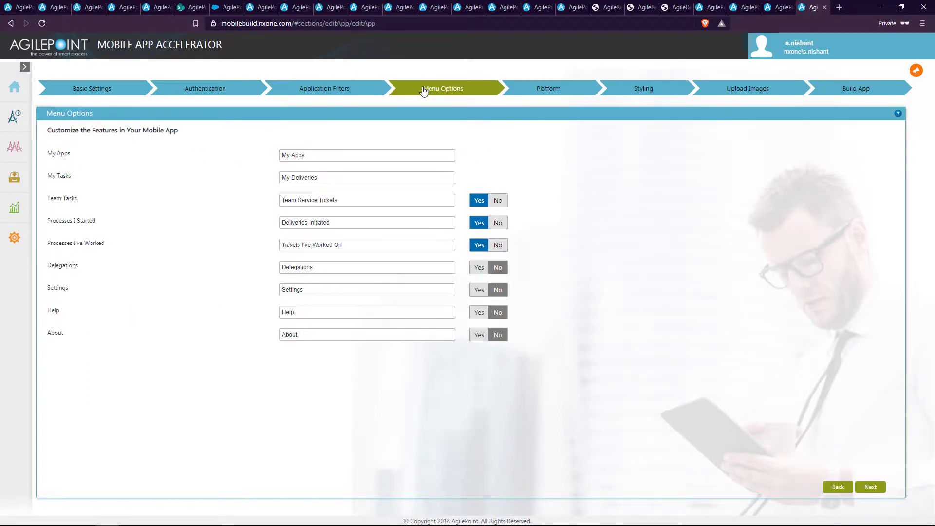
left_click(568, 92)
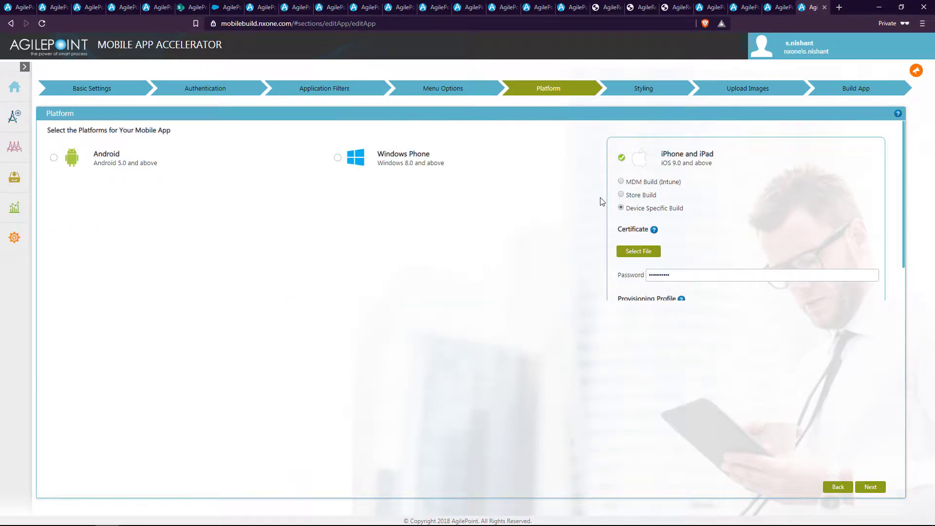
left_click(55, 158)
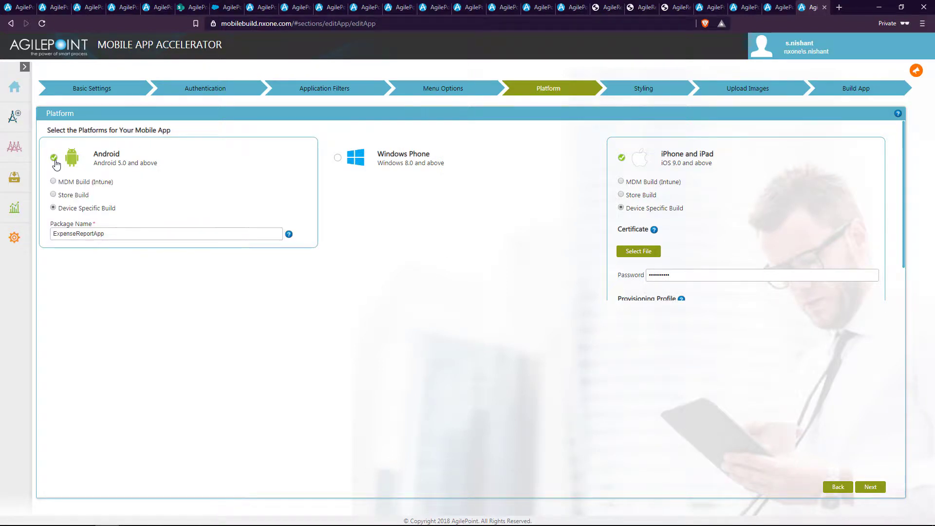
left_click(55, 159)
Step: Review the mobile app's styling, custom images and build notification list
left_click(659, 90)
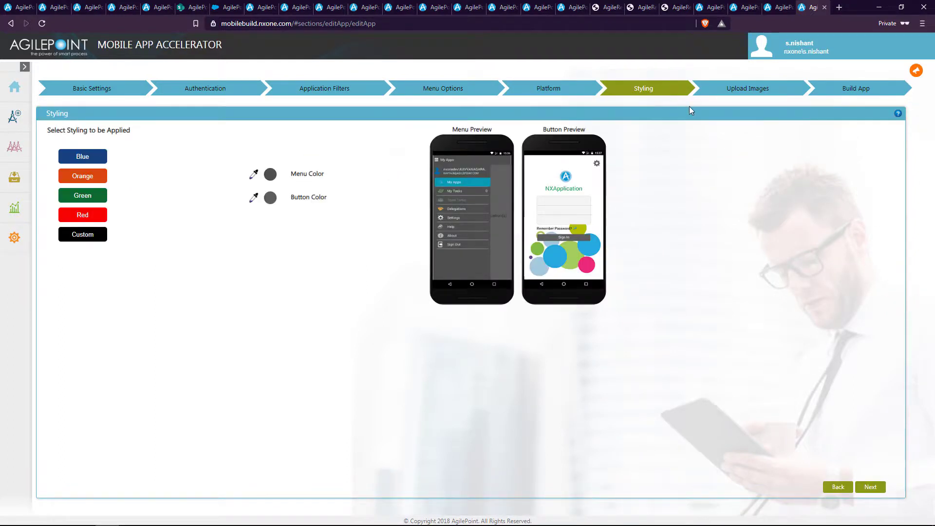
left_click(735, 93)
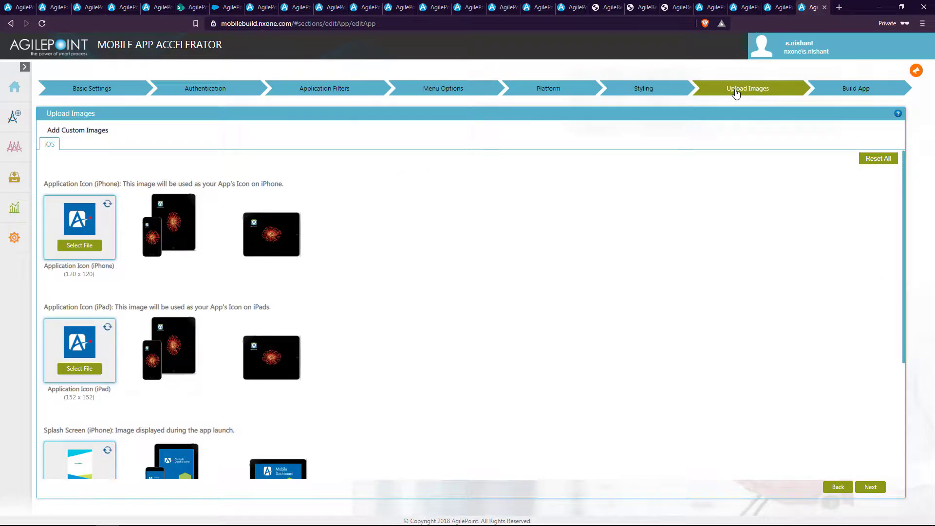
left_click(871, 90)
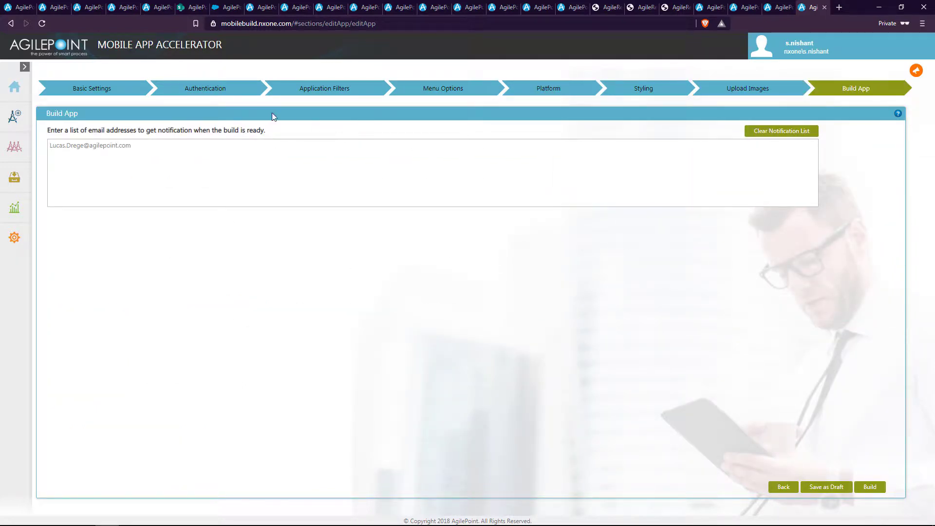
left_click(168, 154)
key("ctrl+a")
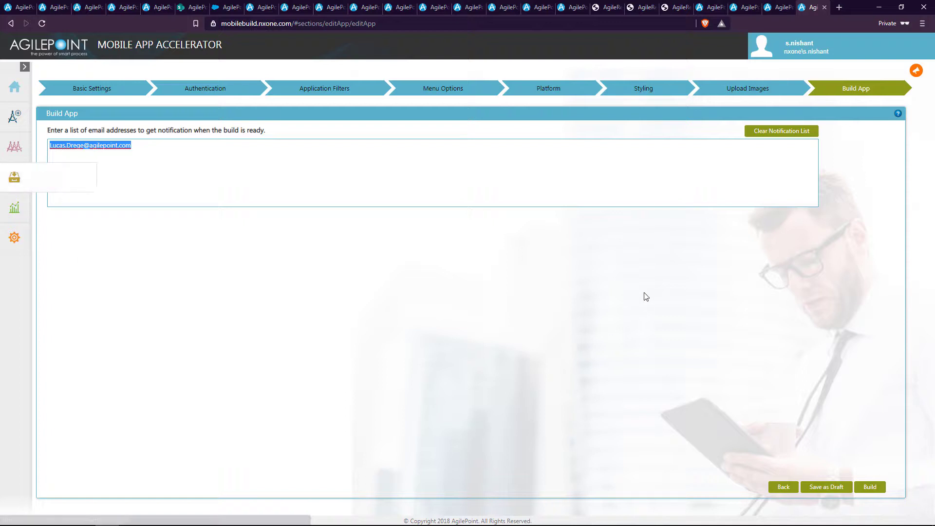
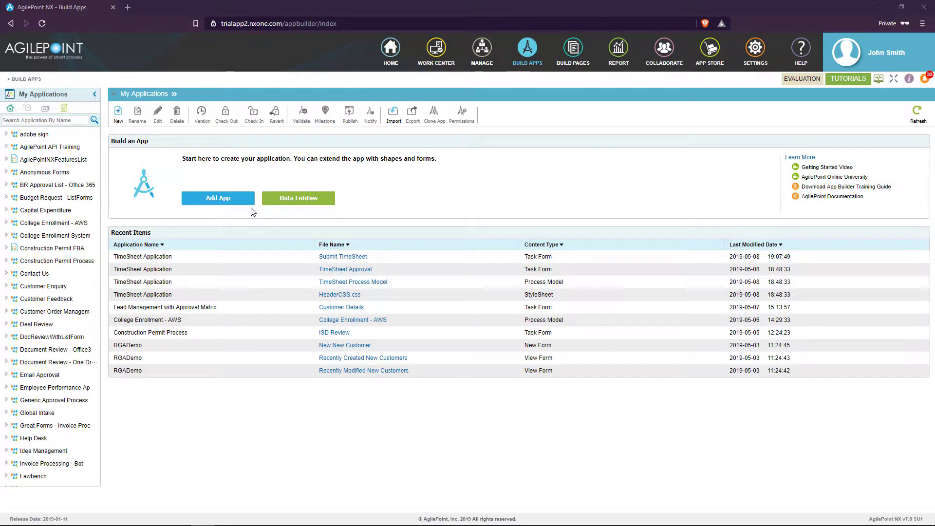
Step: Start a new process-based application named GartnerLCAP with the default language
left_click(233, 198)
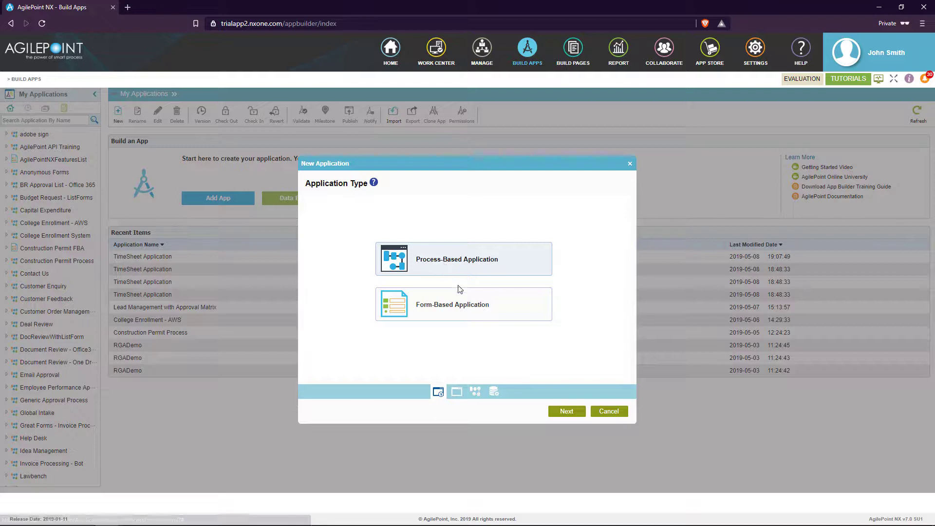
left_click(566, 411)
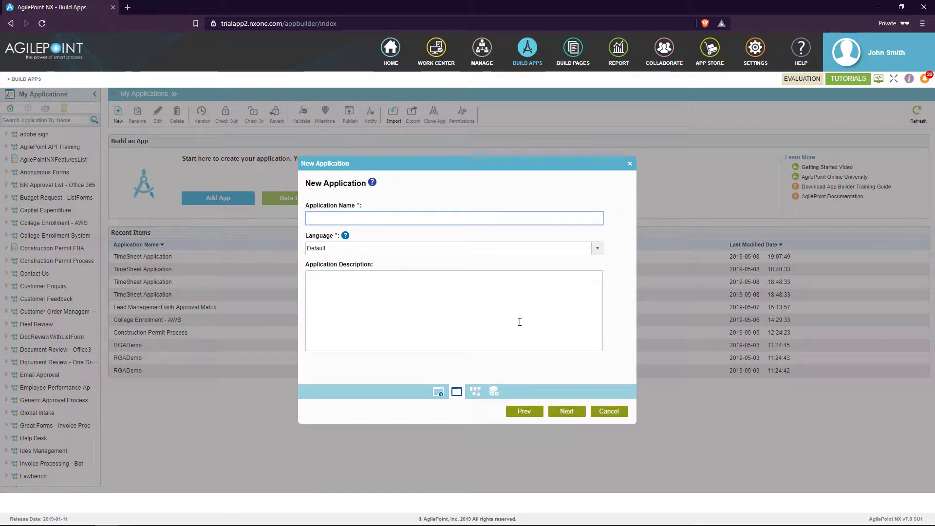
type("GartnerLCAP")
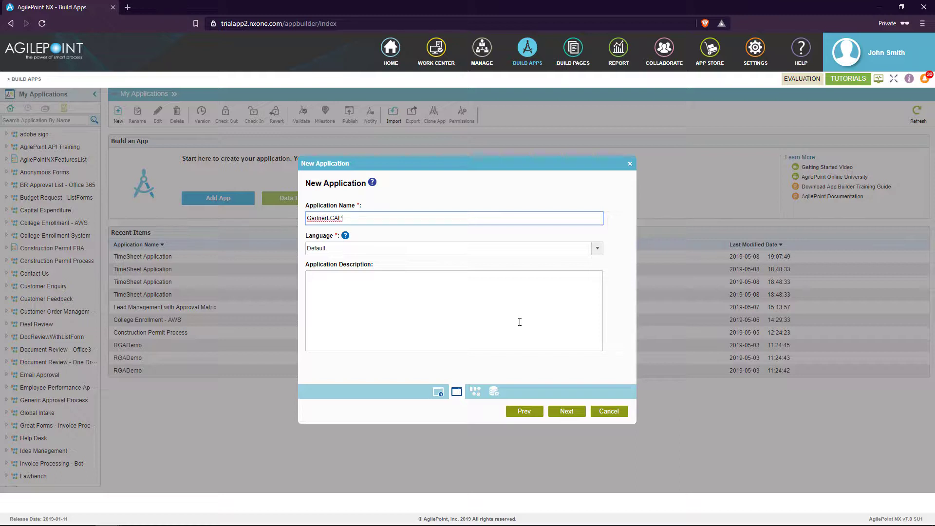
left_click(572, 415)
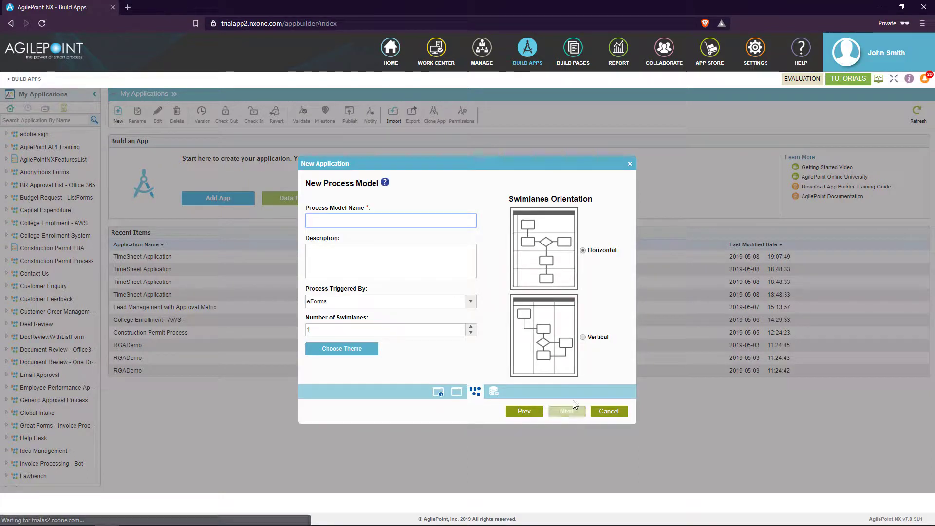
Step: Name the process model TimesheetApp, keeping the eForms trigger, one swimlane and horizontal orientation
type("Timesh")
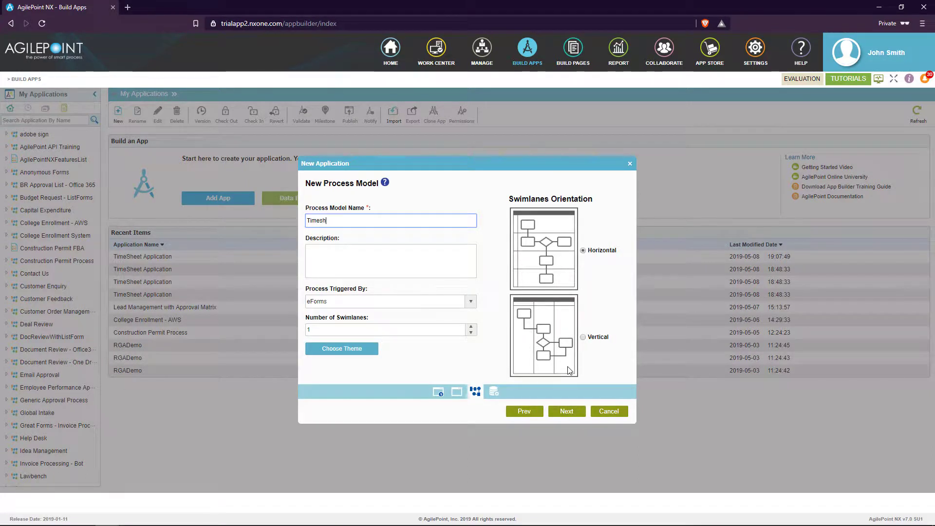
type("eetApp")
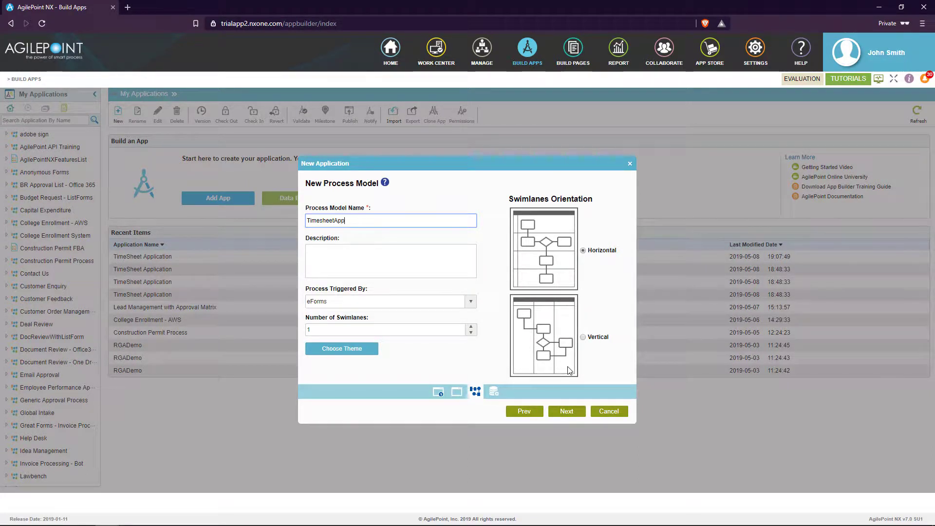
left_click(472, 303)
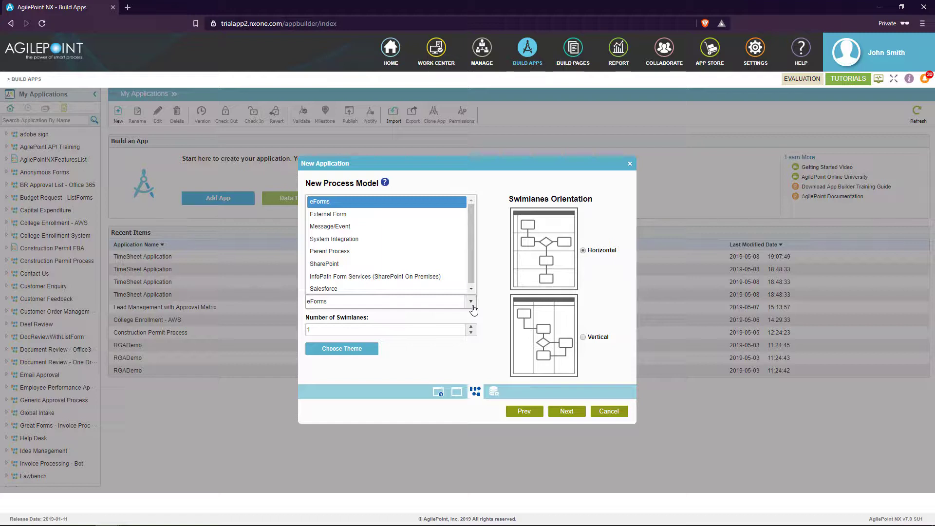
left_click(471, 331)
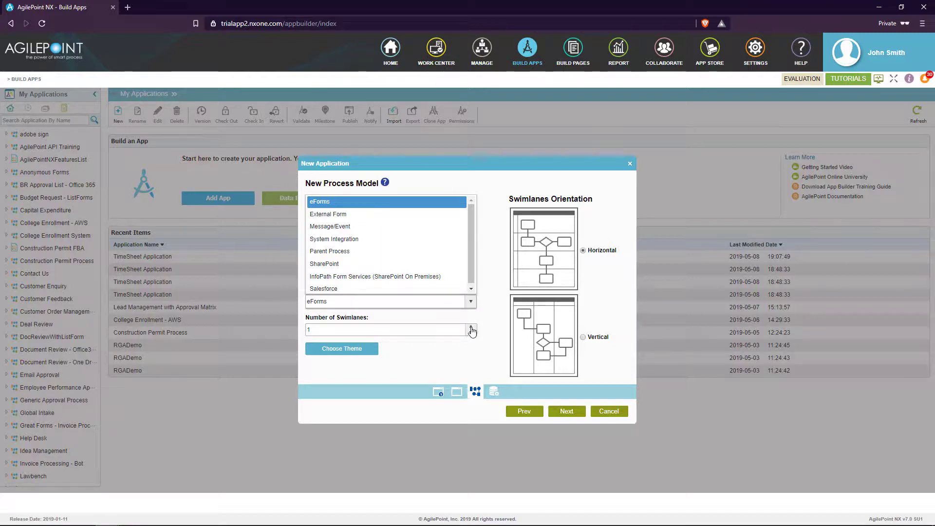
left_click(566, 413)
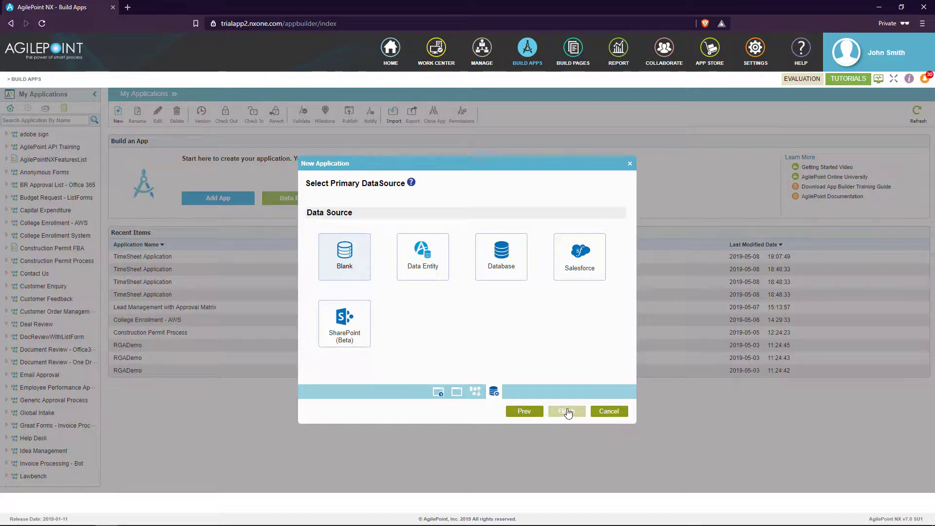
Step: Choose Data Entity as the primary data source, name it Timesheet and restrict the choice to custom entities only
left_click(424, 271)
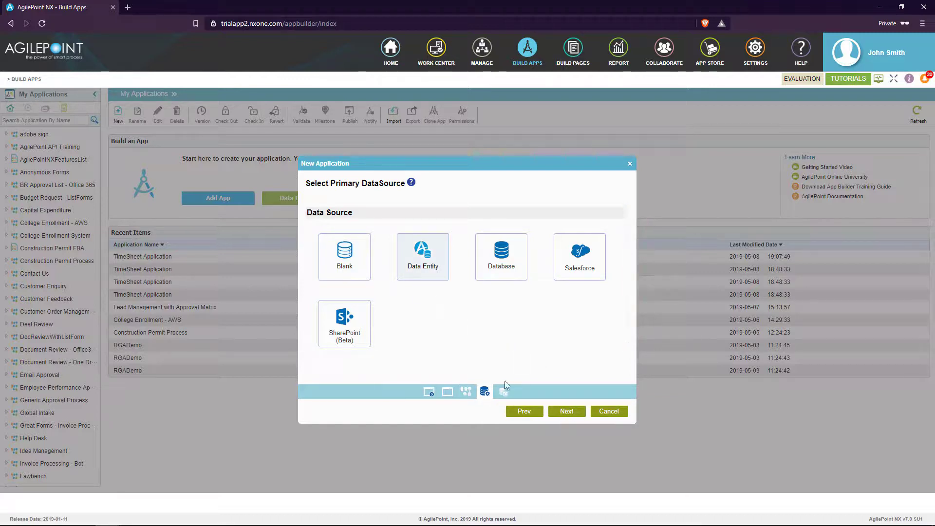
left_click(565, 413)
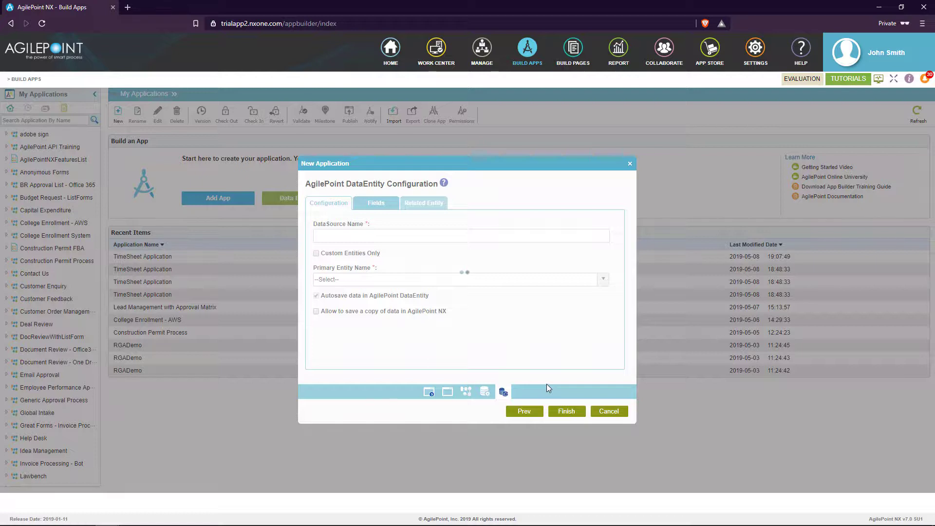
type("Timesheet")
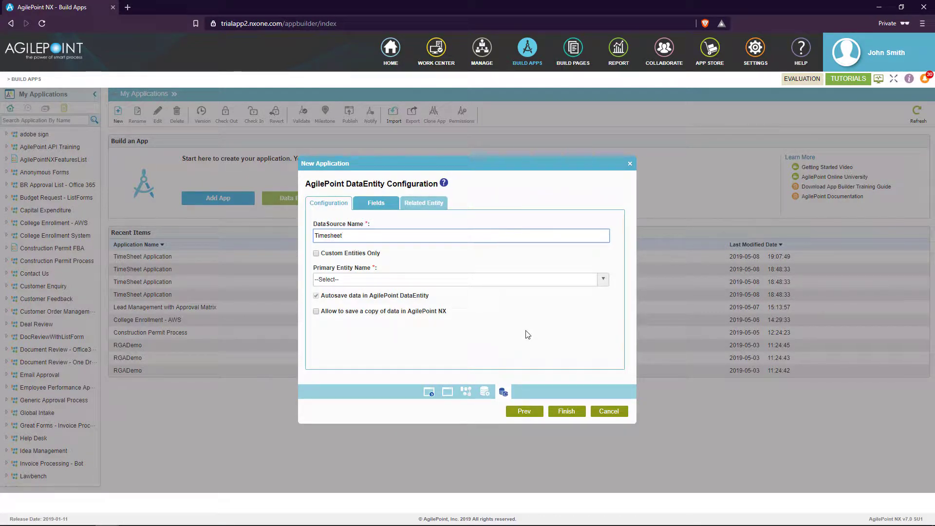
left_click(367, 256)
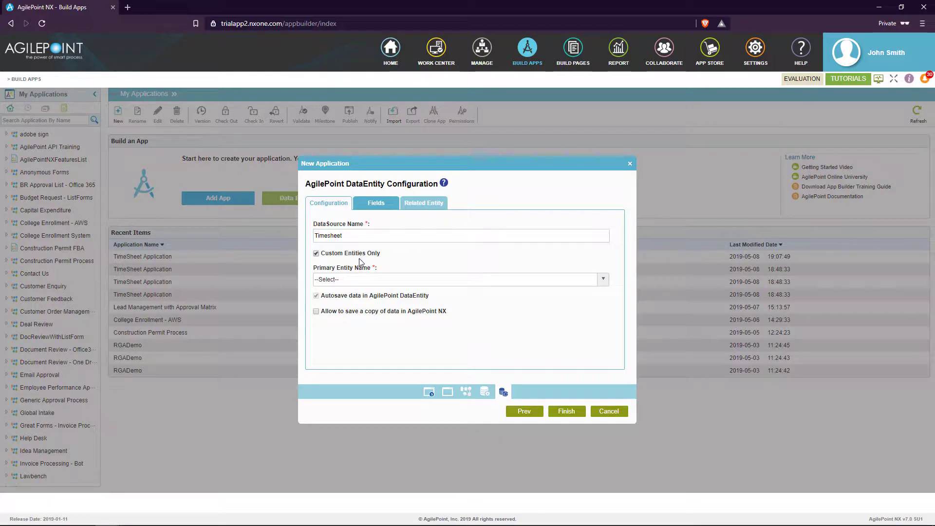
Step: Try CustomerAppTimeSheet as the primary entity and check its fields
left_click(360, 281)
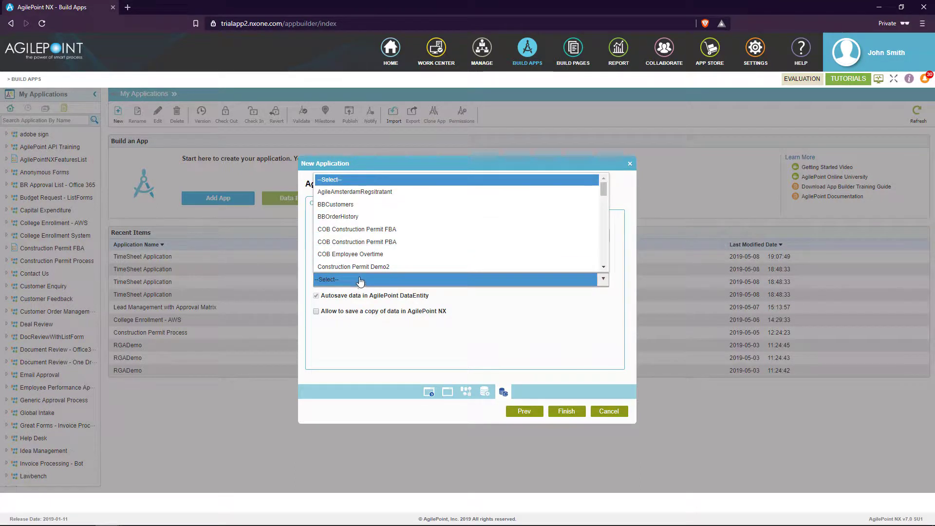
scroll(360, 256, "down", 3)
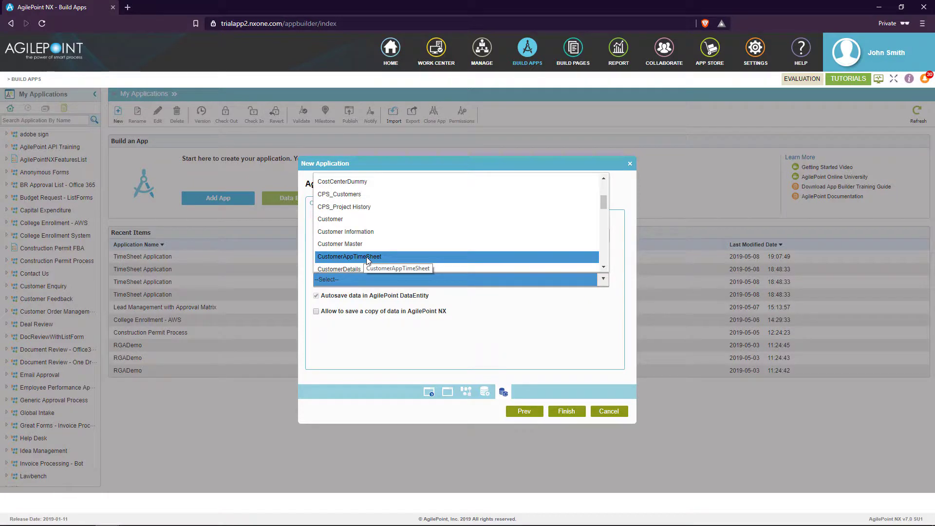
left_click(367, 257)
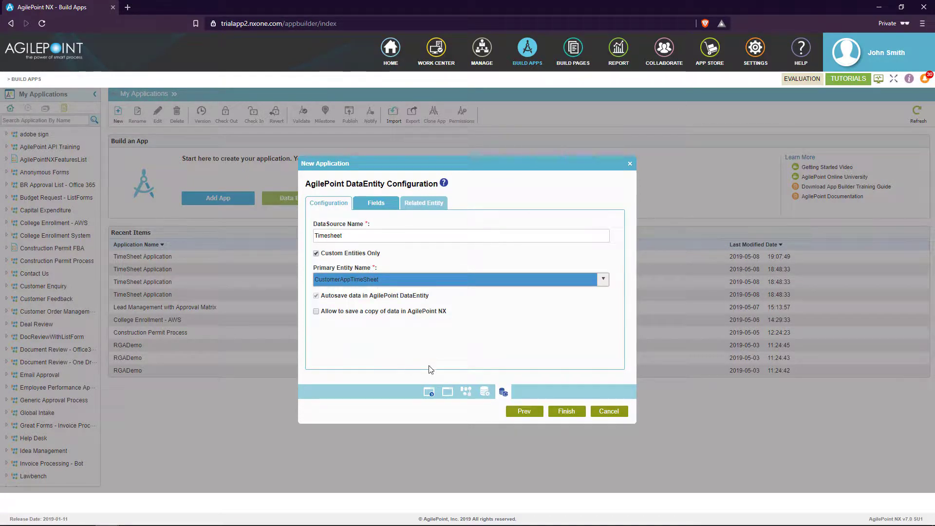
left_click(380, 206)
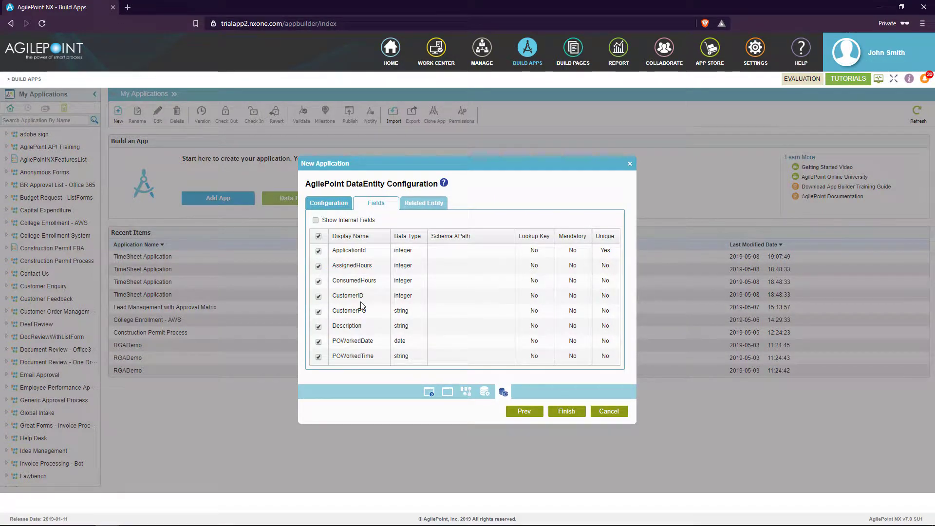
left_click(341, 206)
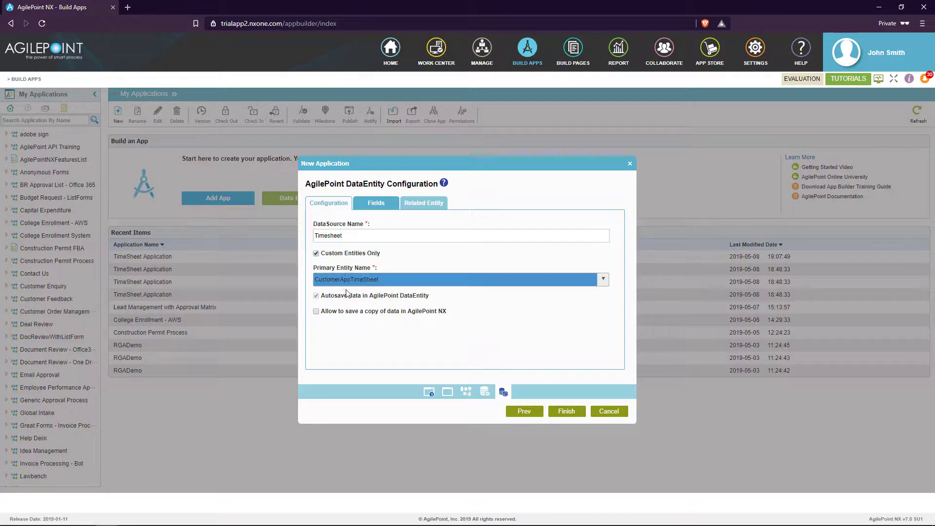
Step: Set the primary entity to CustomerTimeSheet, keeping CustomerAppTimeSheet as its related entity, and finish creating the application
left_click(363, 281)
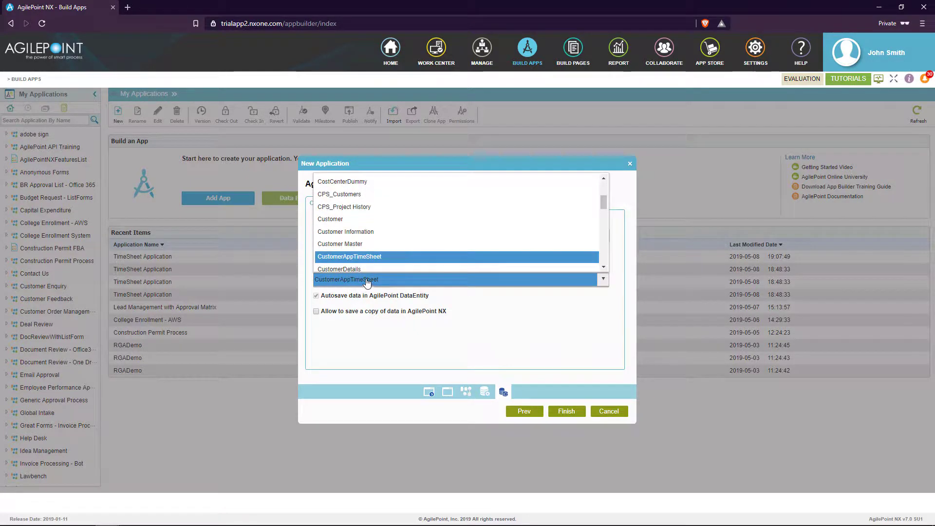
scroll(381, 246, "down", 1)
left_click(389, 244)
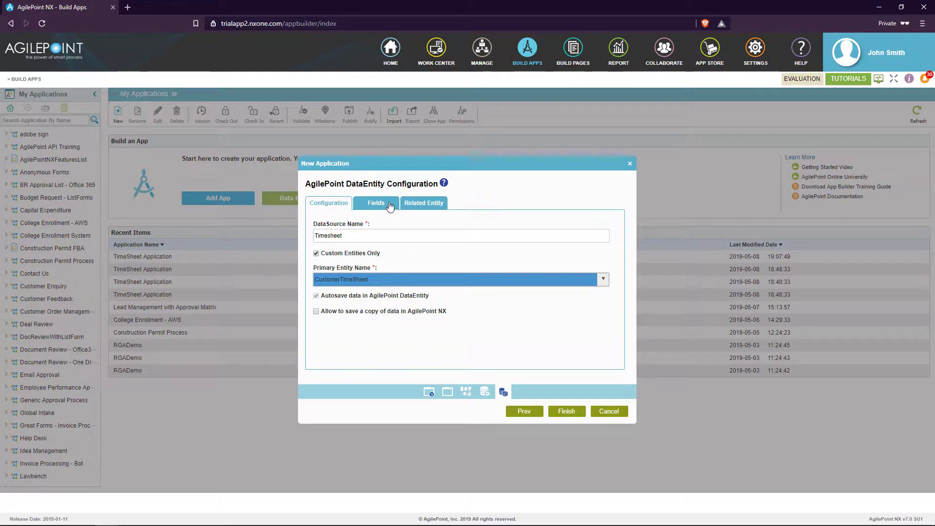
left_click(389, 208)
left_click(420, 204)
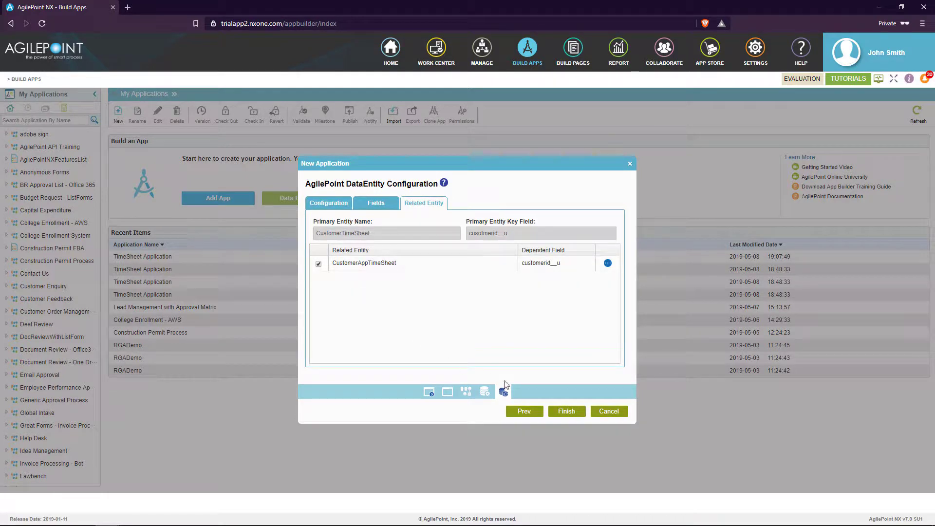
left_click(566, 411)
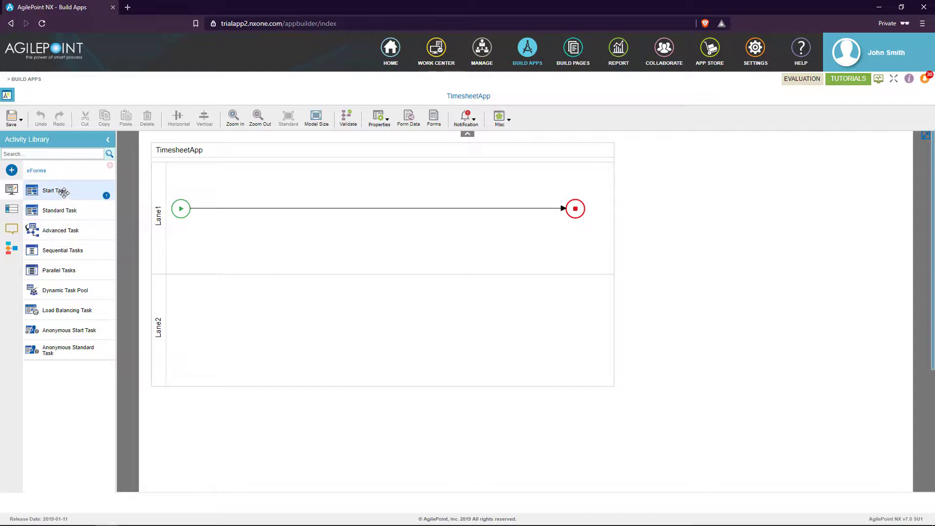
Step: Add a Start Task after the start event in Lane1 with a new blank form named Submit Timesheet, leaving the form settings at their defaults
left_click_drag(60, 190, 232, 214)
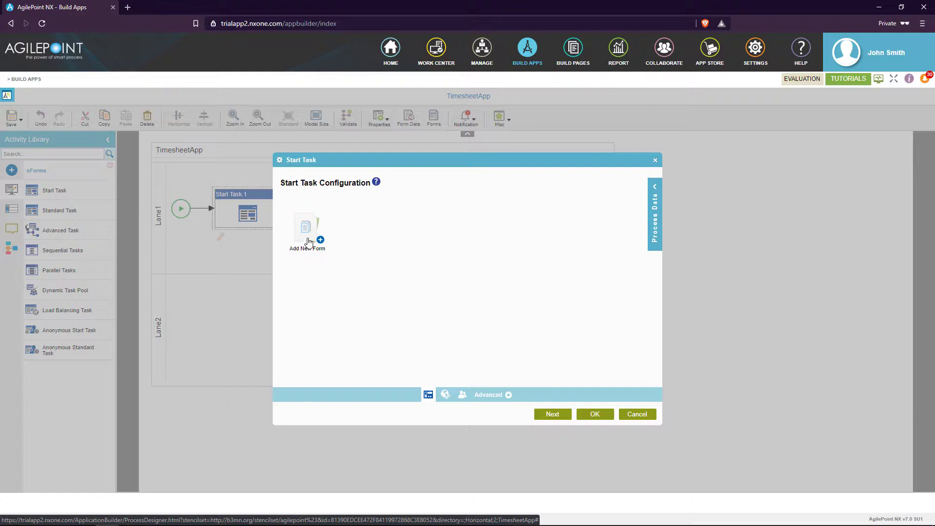
left_click(307, 239)
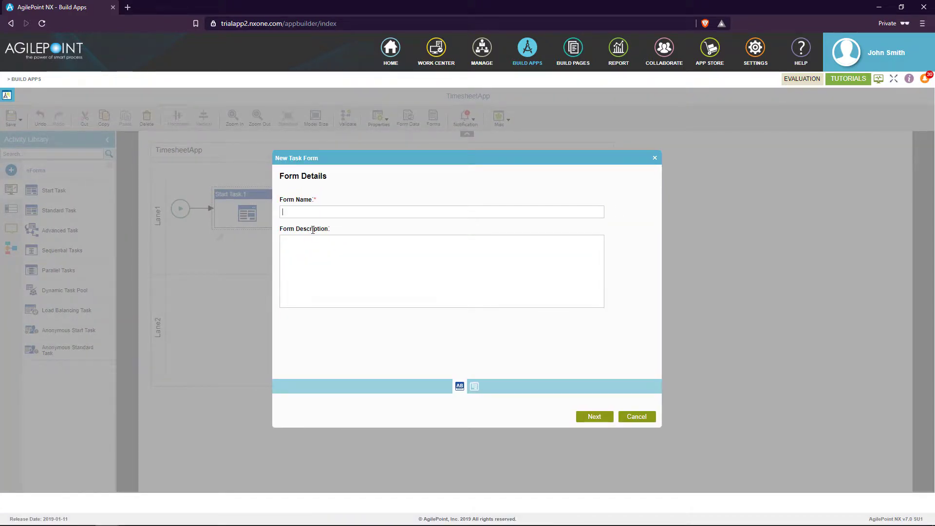
type("Submit Timesheet")
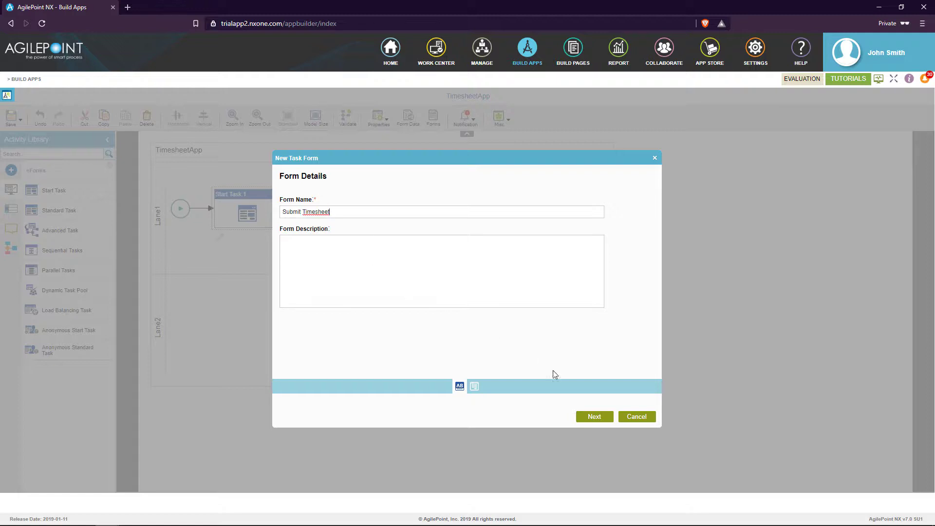
left_click(587, 419)
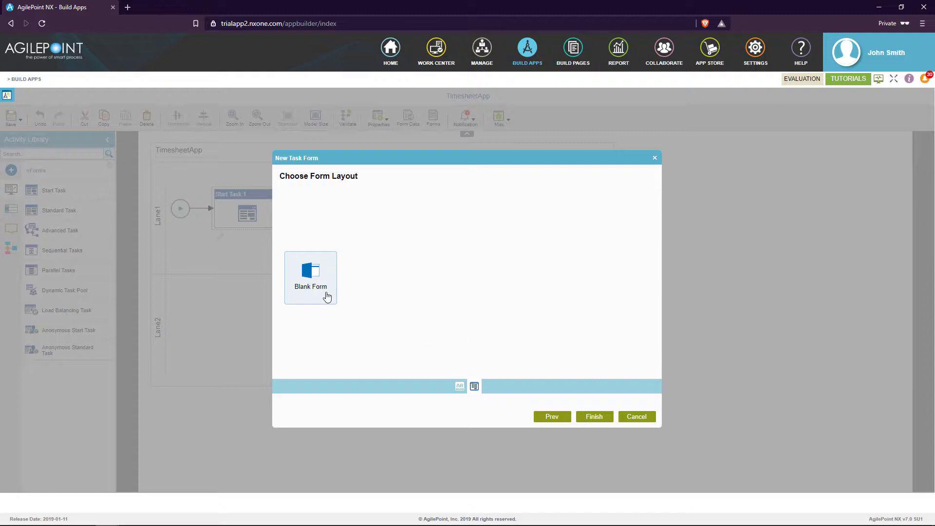
left_click(594, 420)
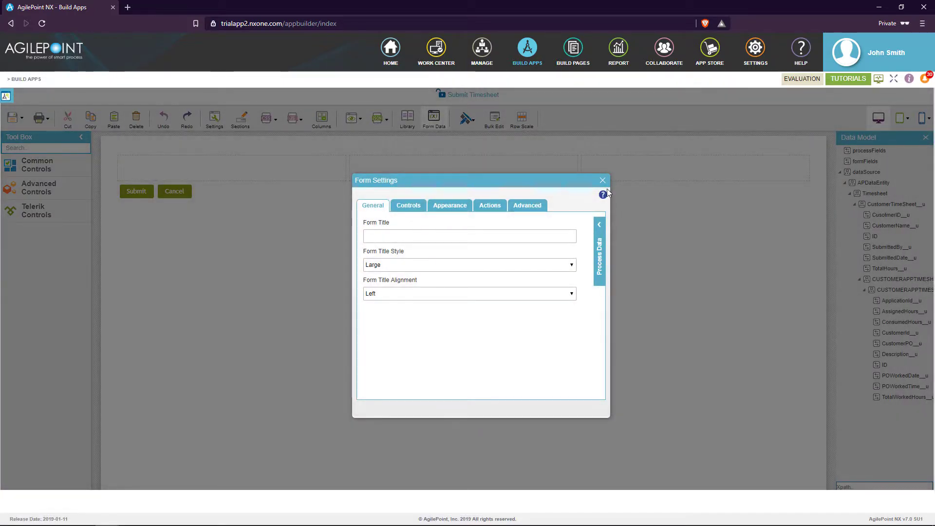
left_click(601, 181)
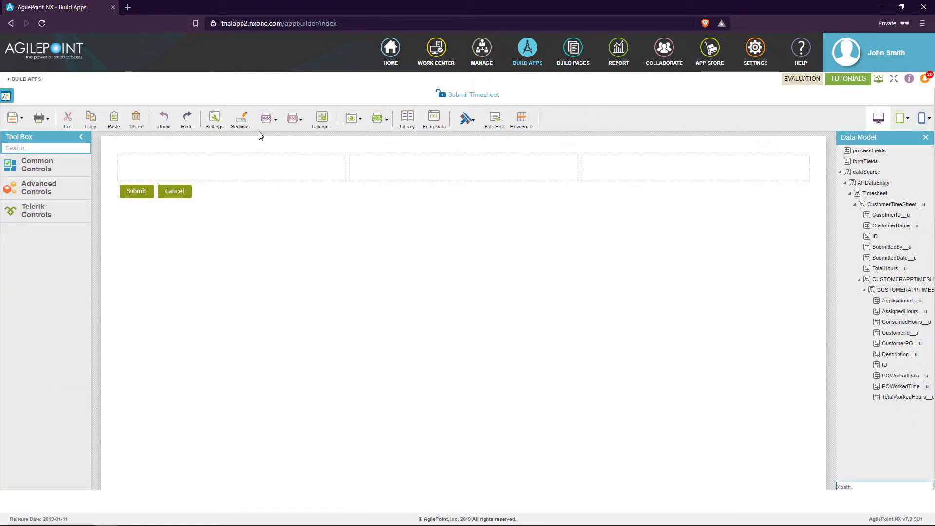
Step: Start a new shared style sheet for the form with the file name TimesheetCSS
left_click(267, 126)
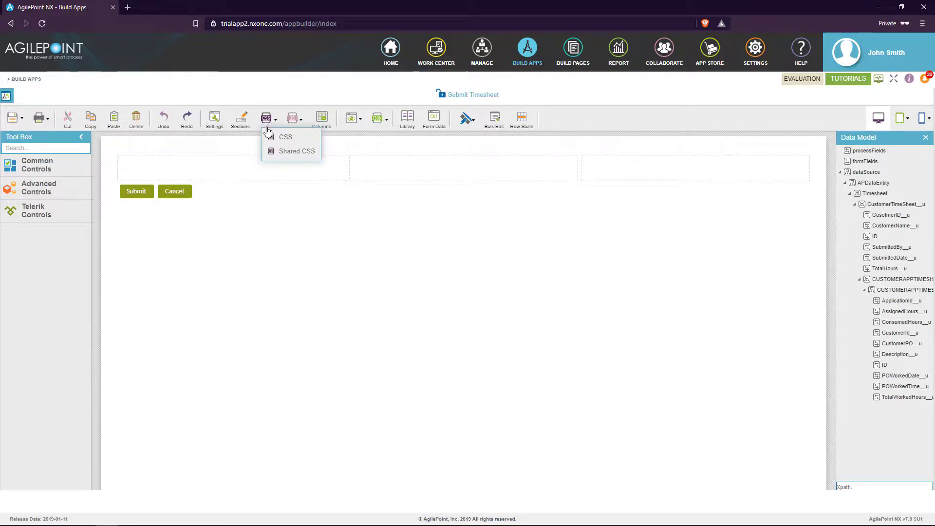
left_click(276, 150)
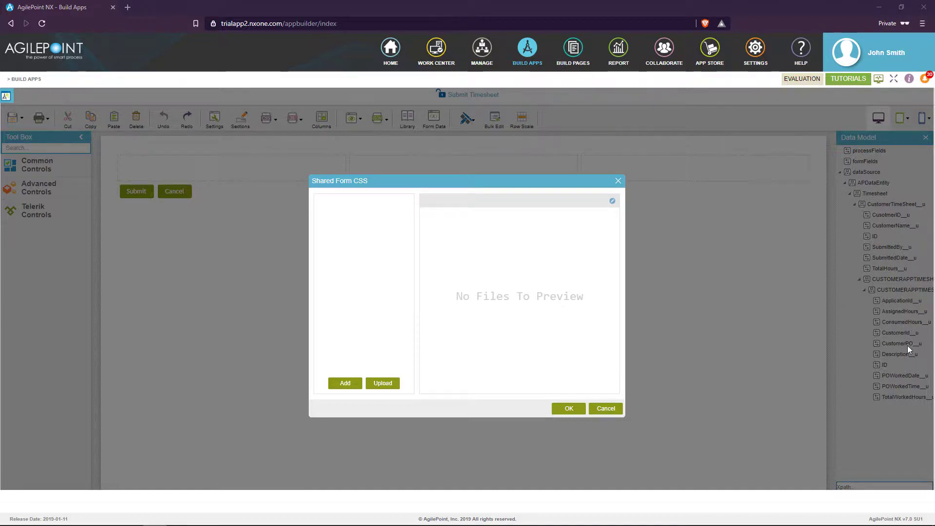
left_click(345, 383)
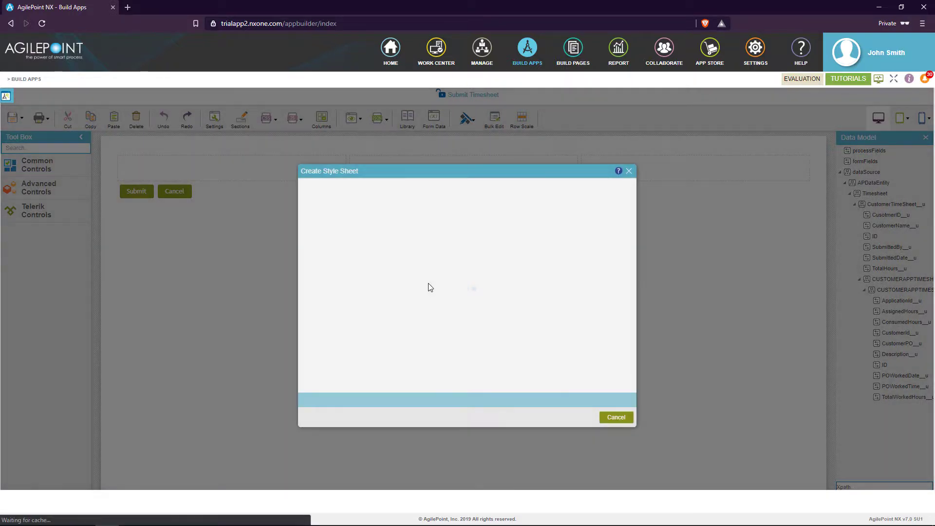
type("T")
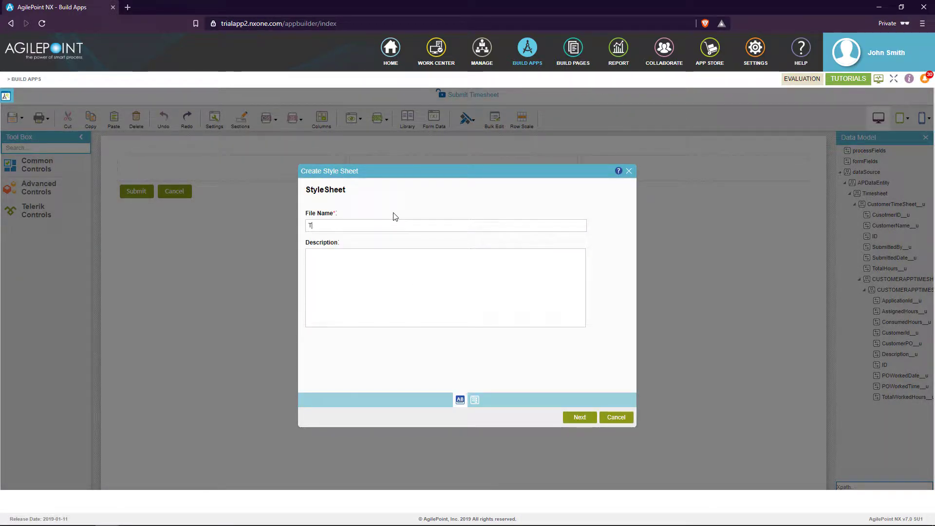
type("imesheetCSS")
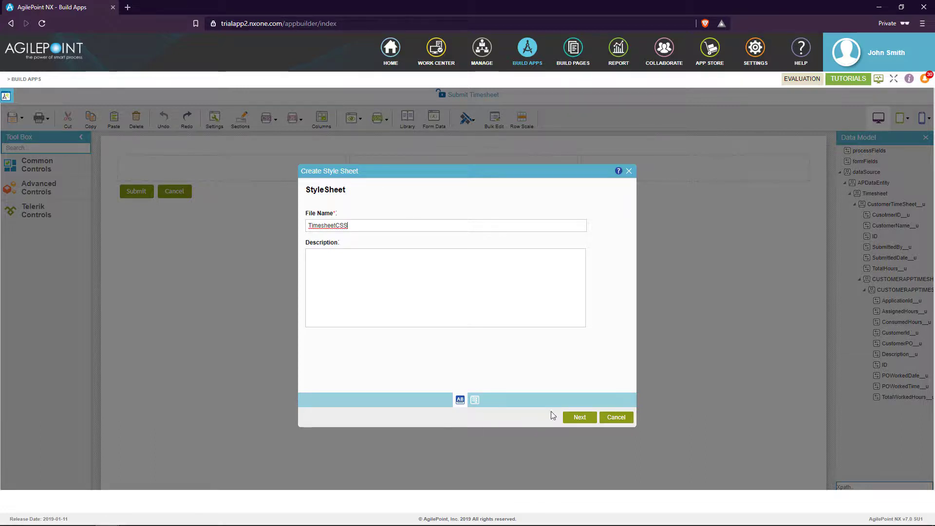
left_click(578, 417)
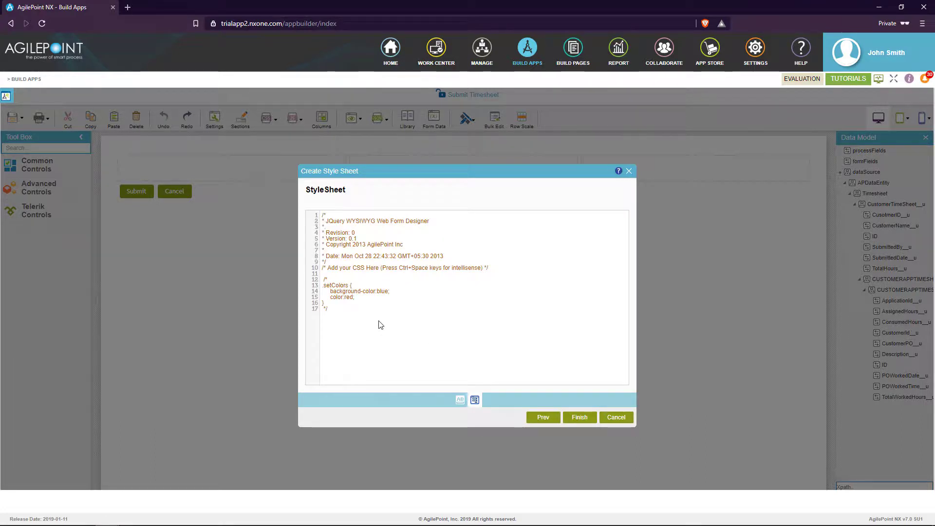
Step: Replace the style sheet's template code with the copied CSS, finish it and apply TimesheetCSS.css to the form
left_click_drag(336, 316, 302, 203)
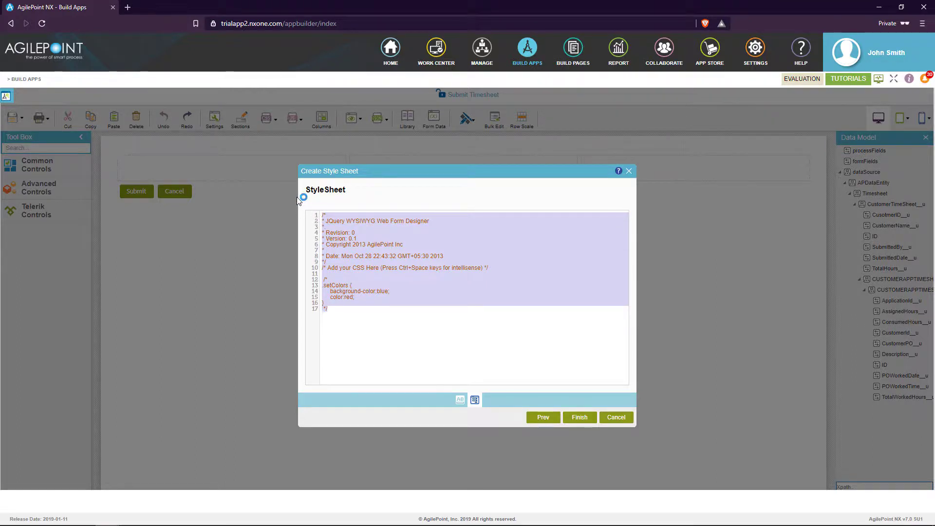
key("BackSpace")
key("ctrl+v")
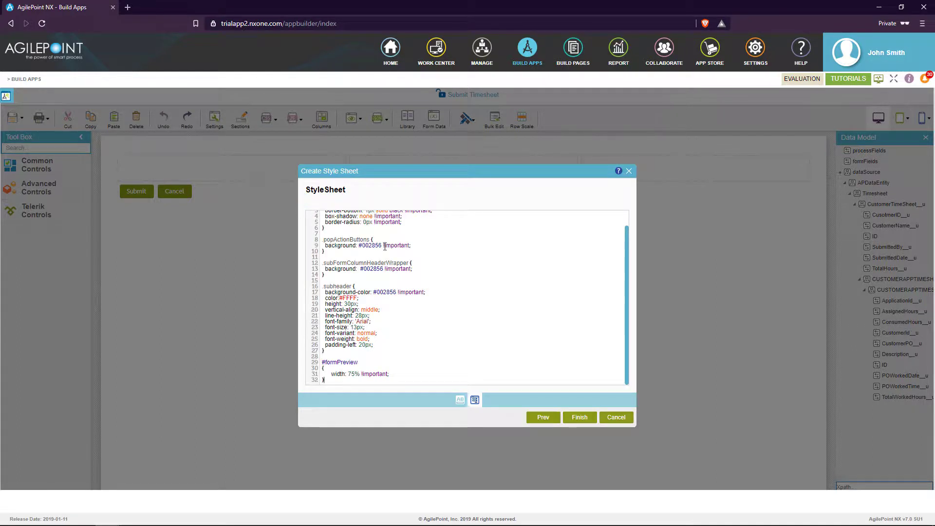
left_click(580, 417)
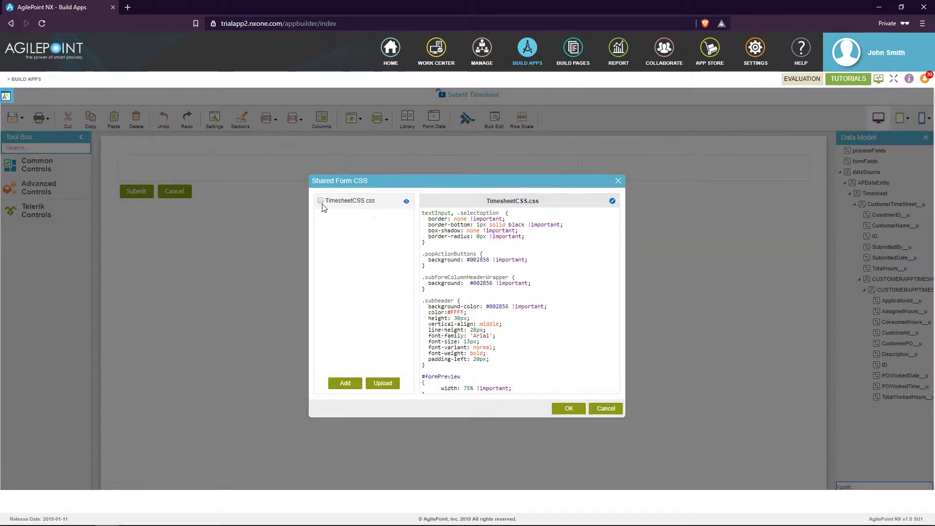
left_click(321, 202)
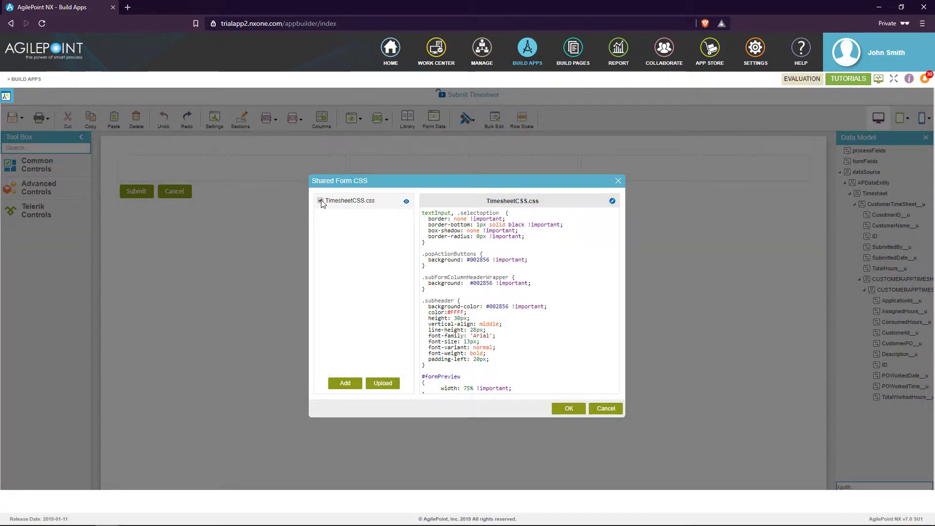
left_click(566, 407)
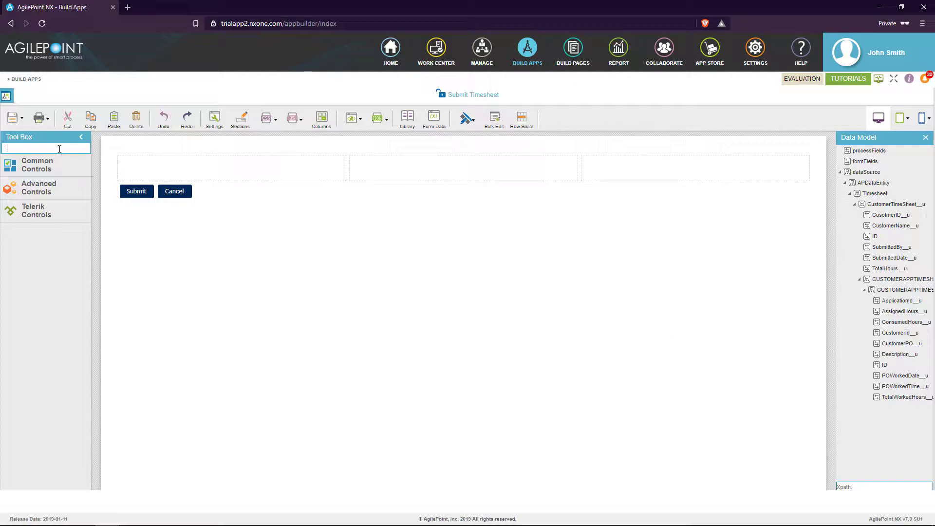
type("aw")
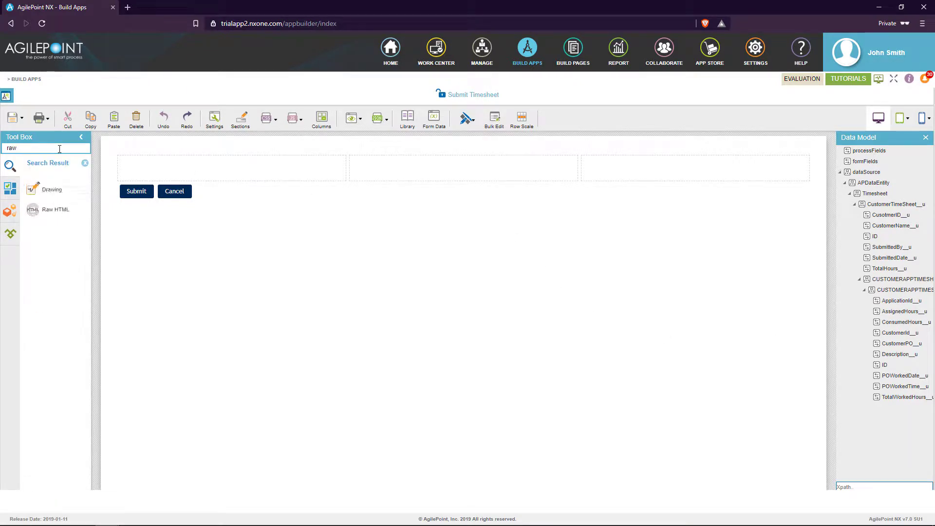
left_click_drag(62, 208, 156, 169)
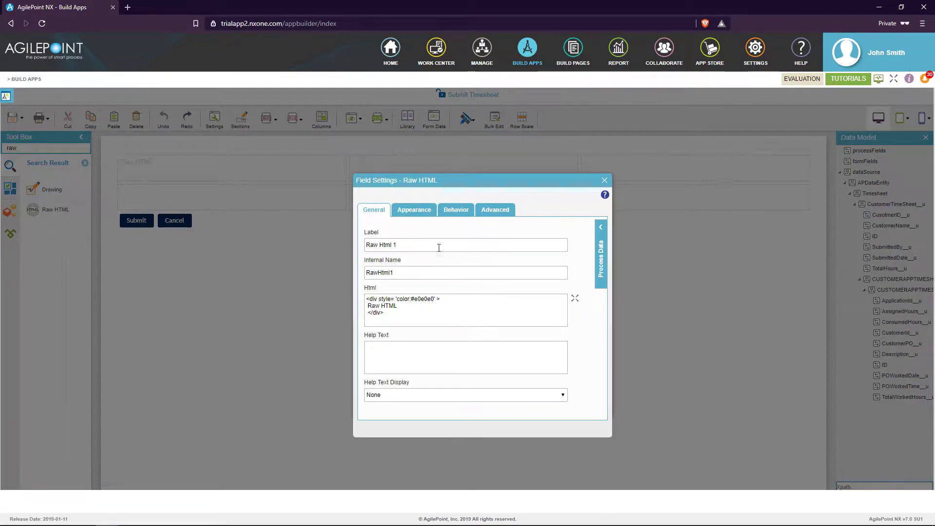
left_click_drag(409, 316, 362, 296)
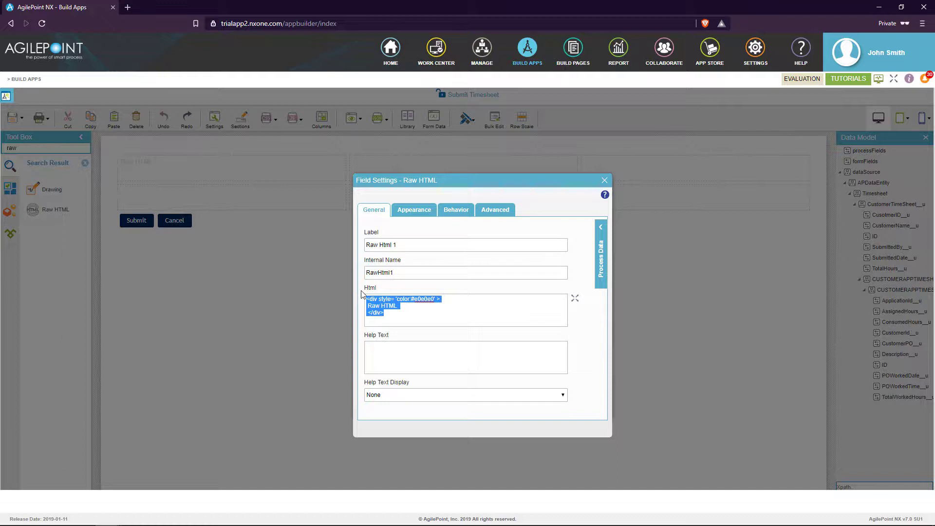
key("BackSpace")
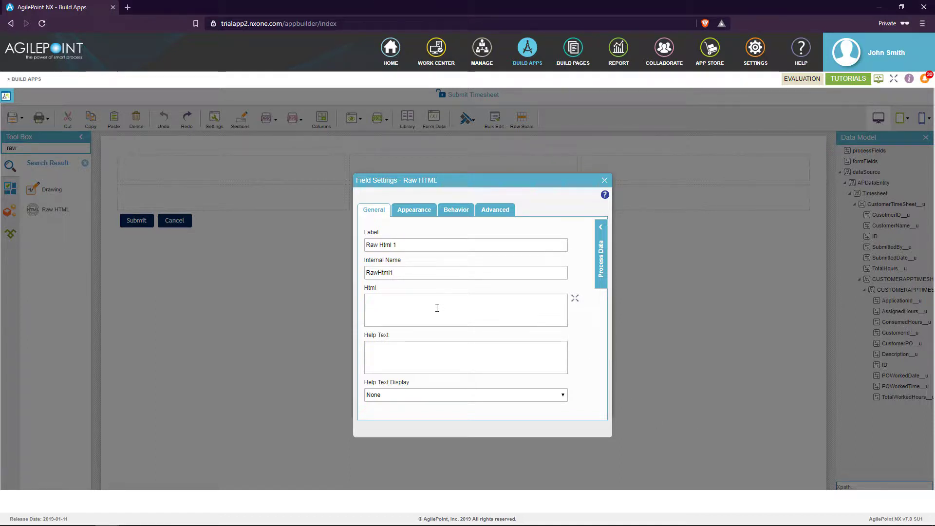
type("<img src='https://emtemp.gcom.cloud/ngw/commonassets/images/build-graphics/gartner-logos/globalsite_gartner_logo.png'>")
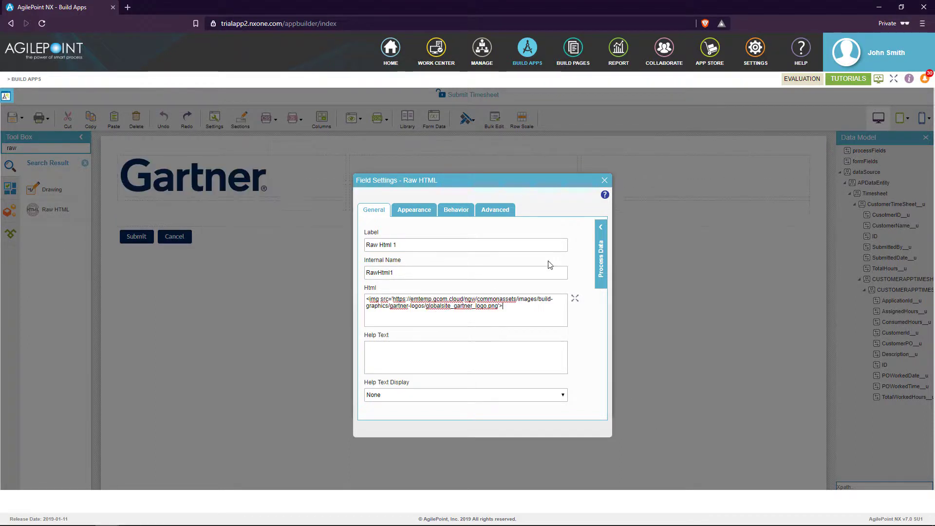
Step: Add a Raw HTML control below the logo with <div class="subheader" style ="text-align: center"> TimeSheet </div> and stretch it across all three columns
left_click(605, 181)
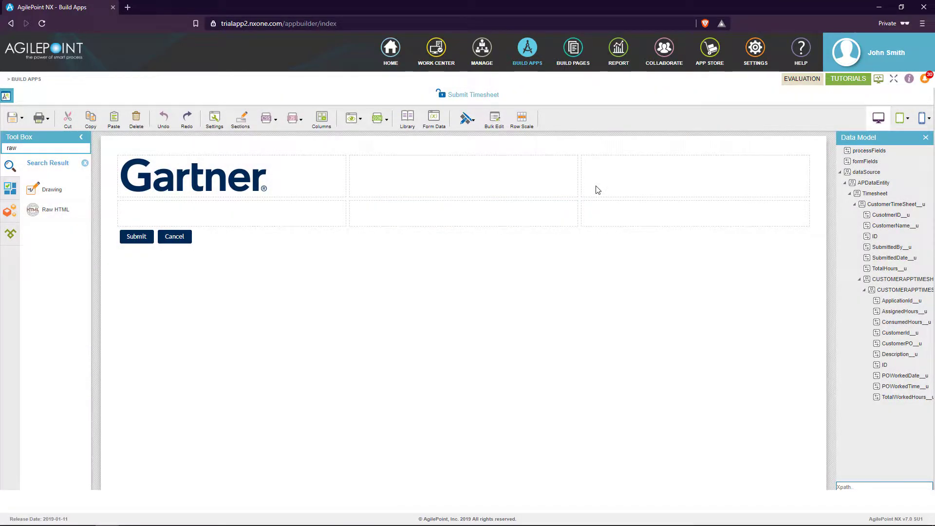
left_click_drag(54, 209, 142, 210)
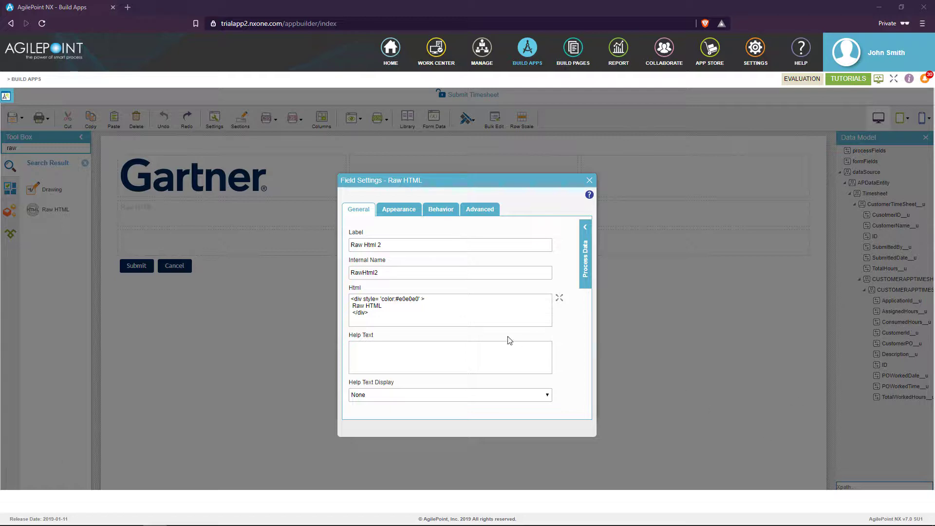
left_click_drag(424, 314, 332, 291)
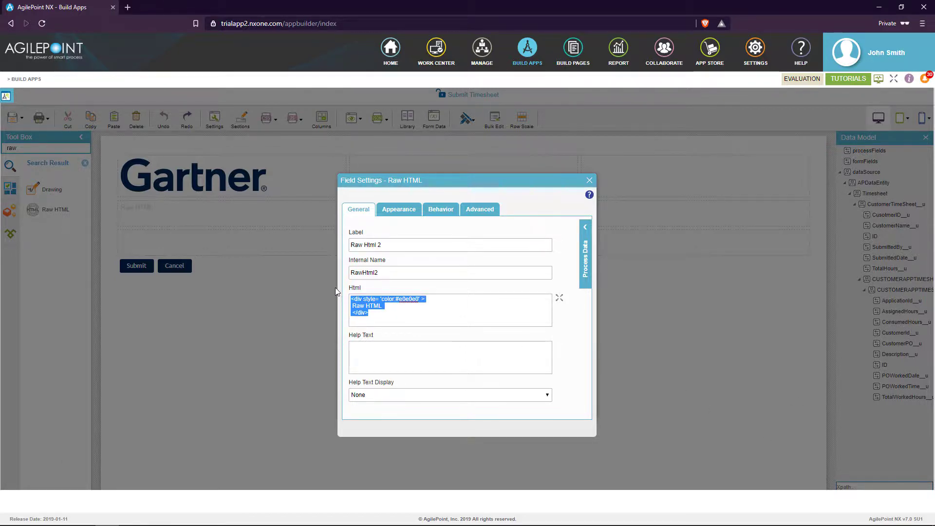
type("<div class=\"subheader\"    style =\"text-align: center\"> TimeSheet  </div>")
left_click(589, 181)
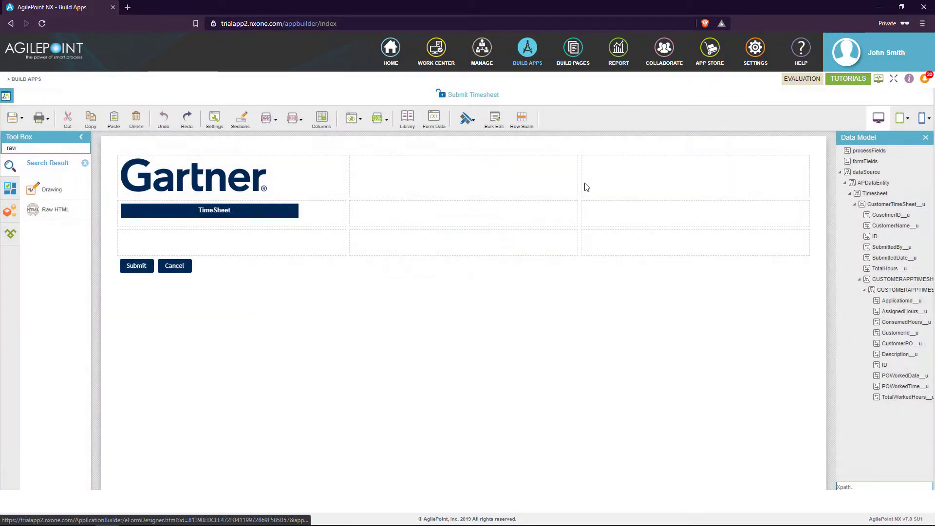
left_click_drag(351, 215, 759, 213)
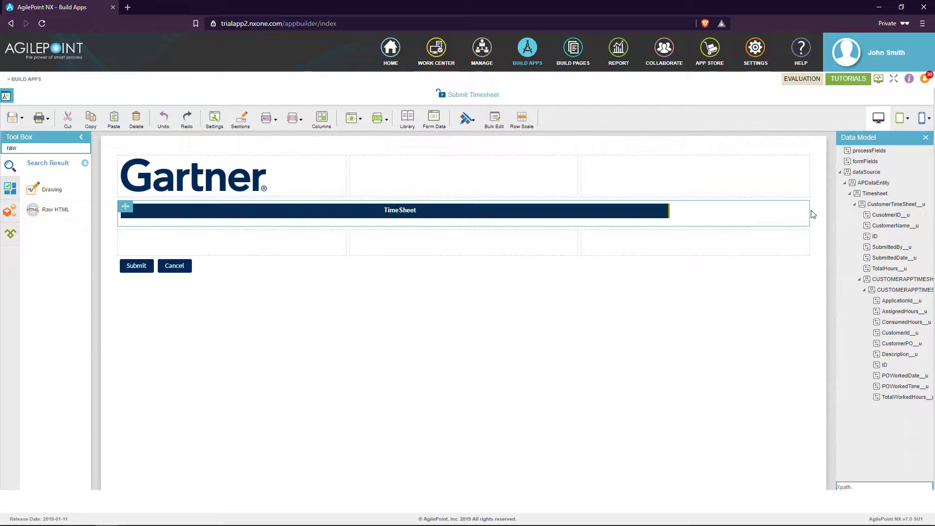
left_click_drag(671, 213, 812, 211)
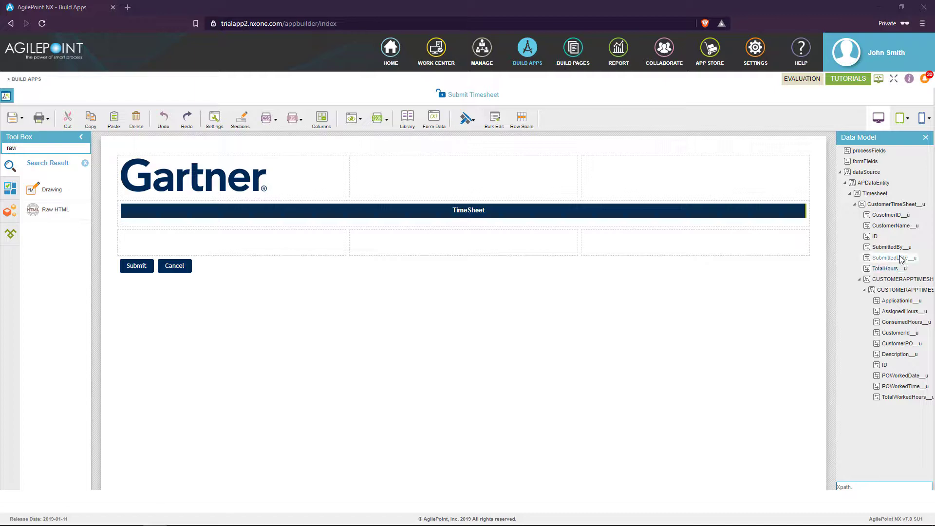
Step: Add the SubmittedBy__u data field to the first cell below the TimeSheet header with the system value ${UserFullName} as its default
left_click_drag(891, 247, 243, 247)
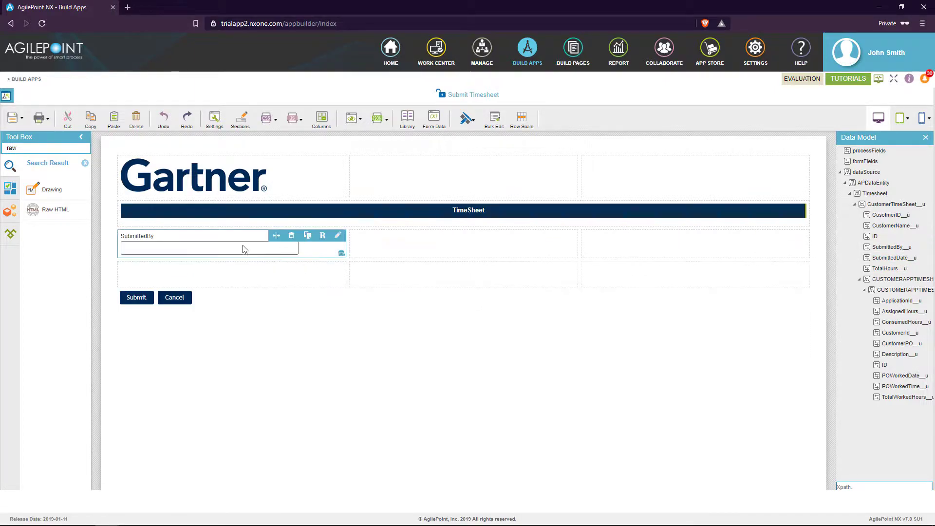
left_click(339, 237)
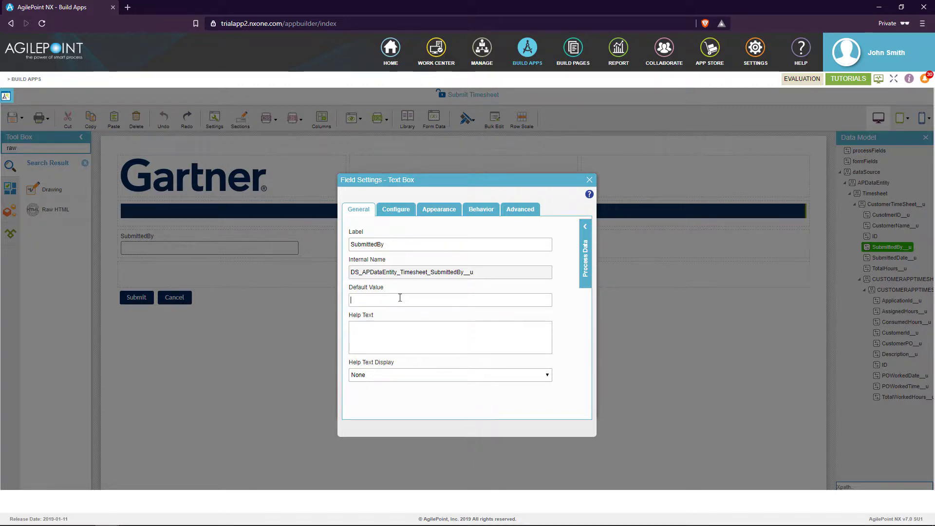
left_click(584, 231)
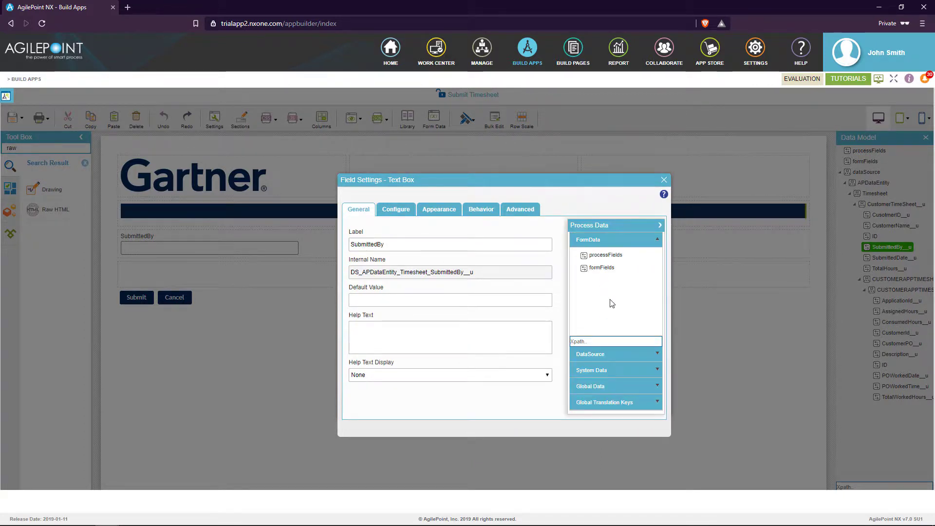
left_click(619, 371)
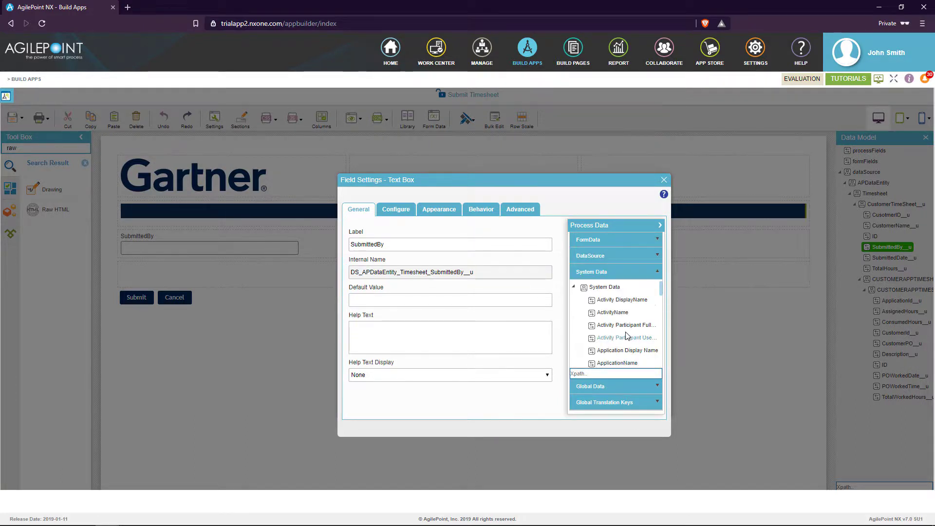
scroll(627, 335, "down", 5)
scroll(629, 333, "down", 6)
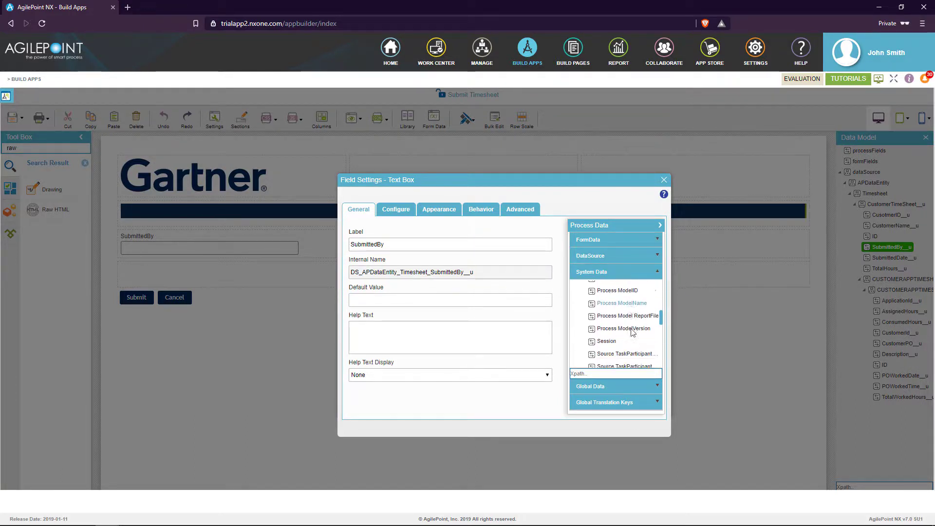
scroll(632, 331, "down", 5)
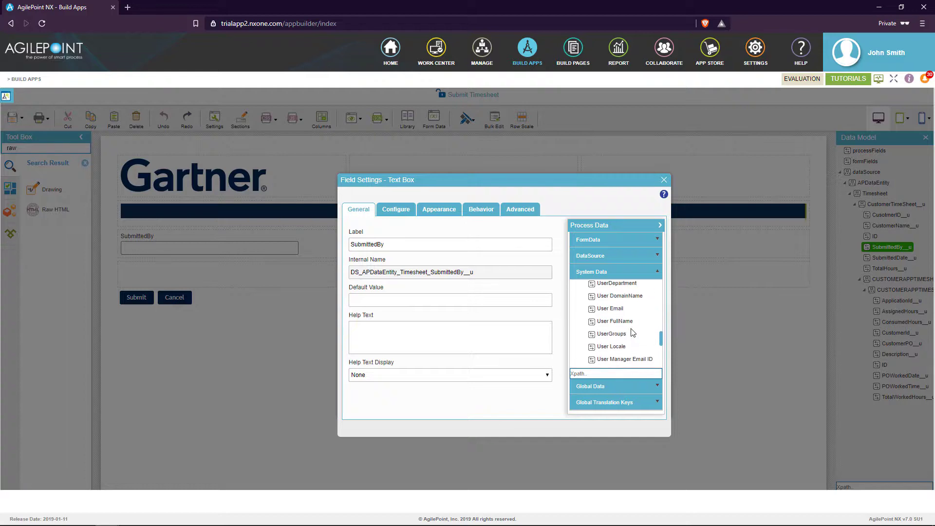
left_click_drag(619, 321, 465, 300)
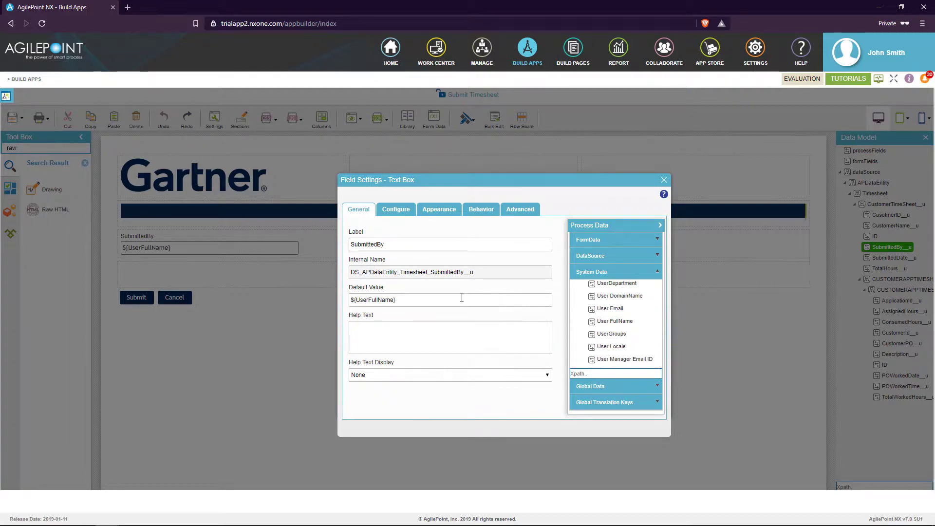
left_click(664, 180)
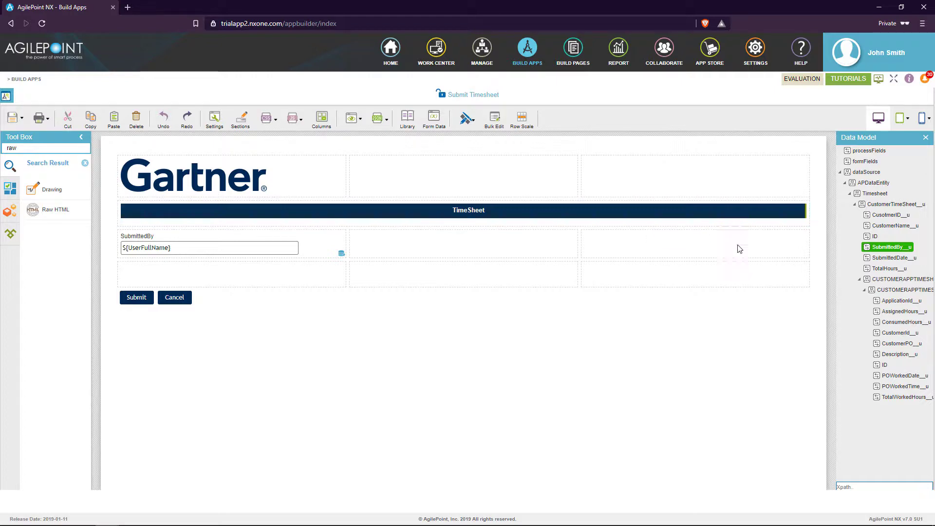
Step: Add the SubmittedDate__u data field beside SubmittedBy with Current Date as its default value
left_click_drag(891, 257, 428, 242)
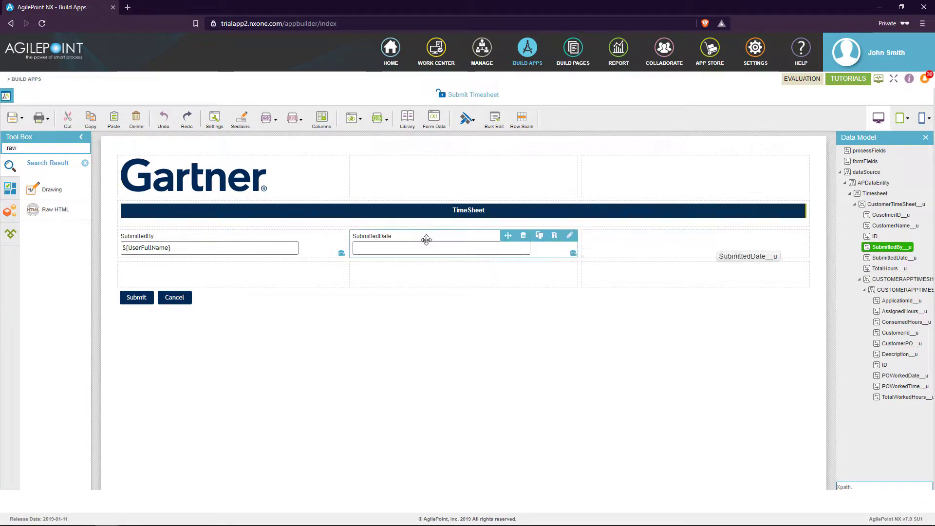
left_click(571, 235)
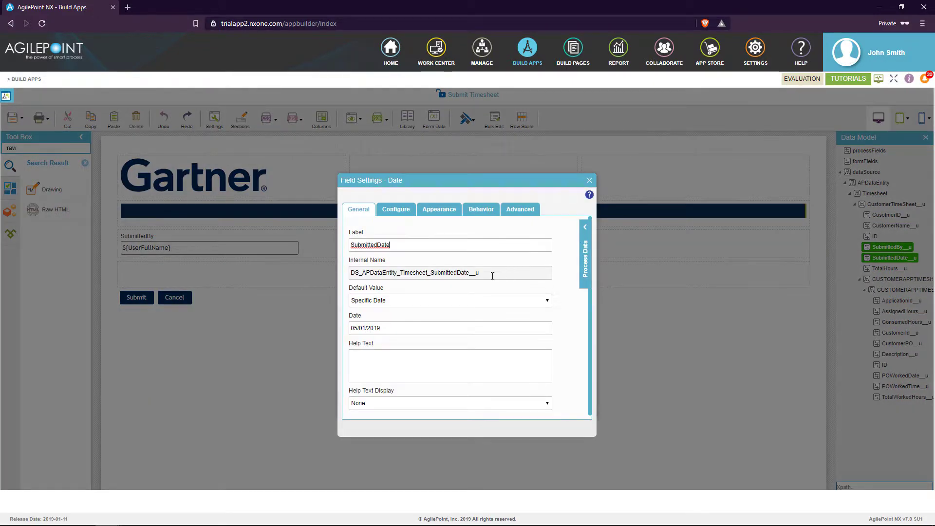
left_click(487, 303)
left_click(477, 319)
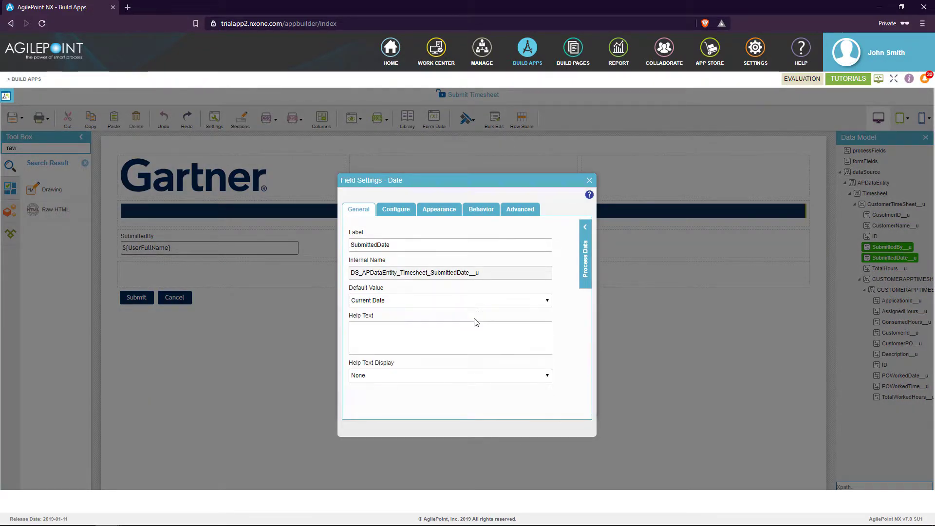
left_click(589, 180)
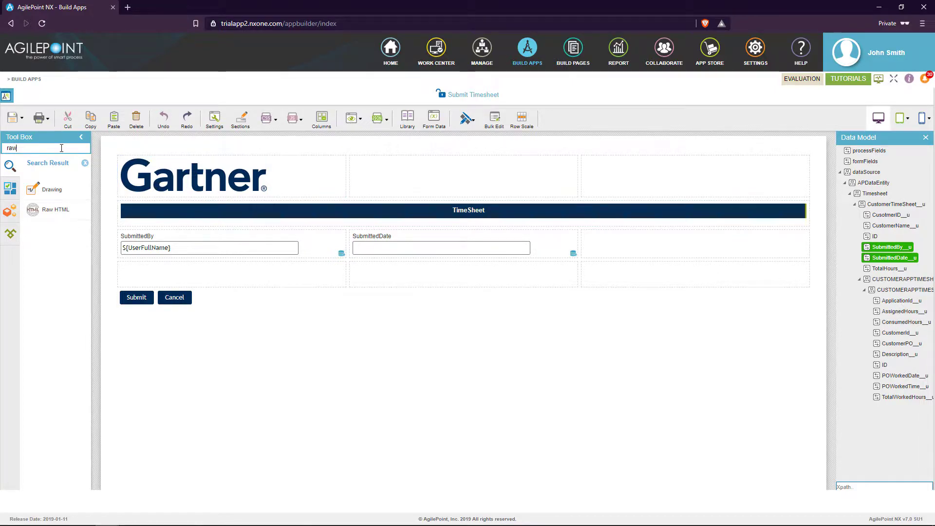
Step: Add a Drop-Down List below SubmittedBy with the label Customer Name and internal name CustomerName
key("BackSpace")
key("BackSpace")
key("BackSpace")
type("drop")
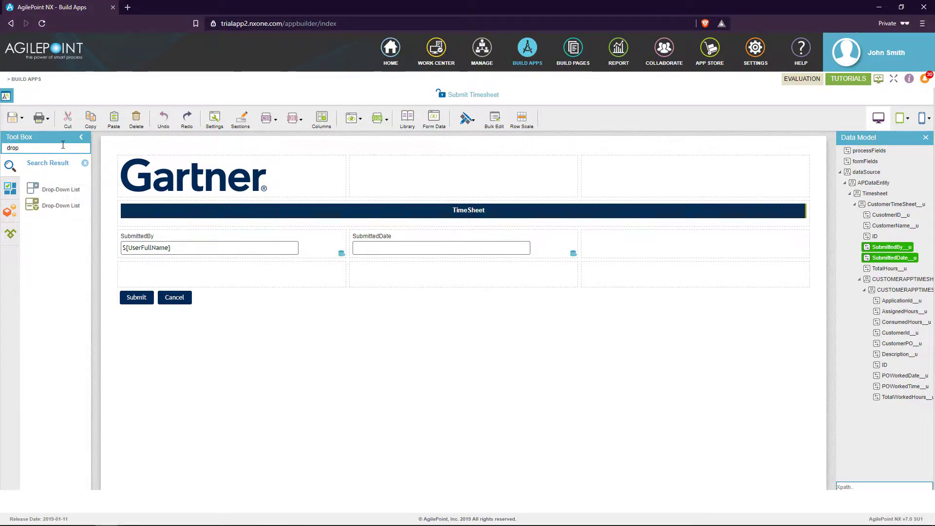
left_click_drag(52, 184, 133, 269)
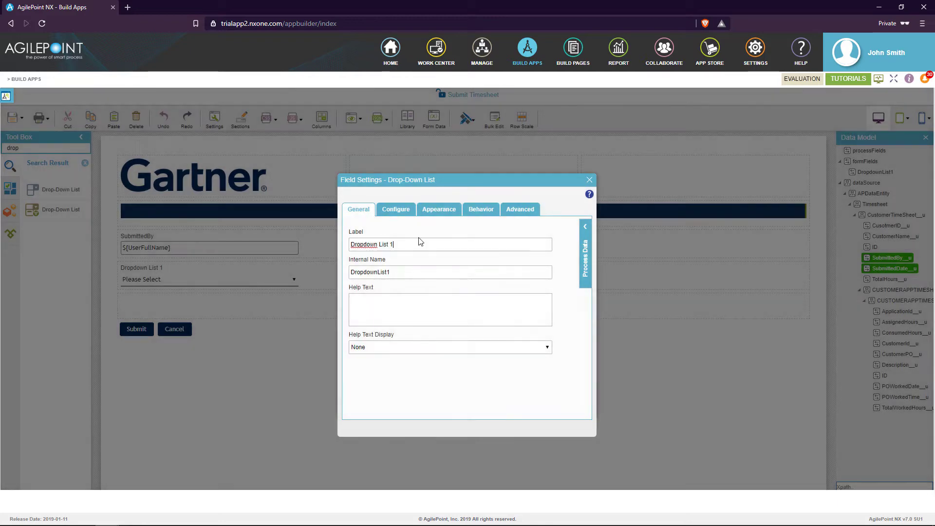
double_click(416, 242)
triple_click(417, 242)
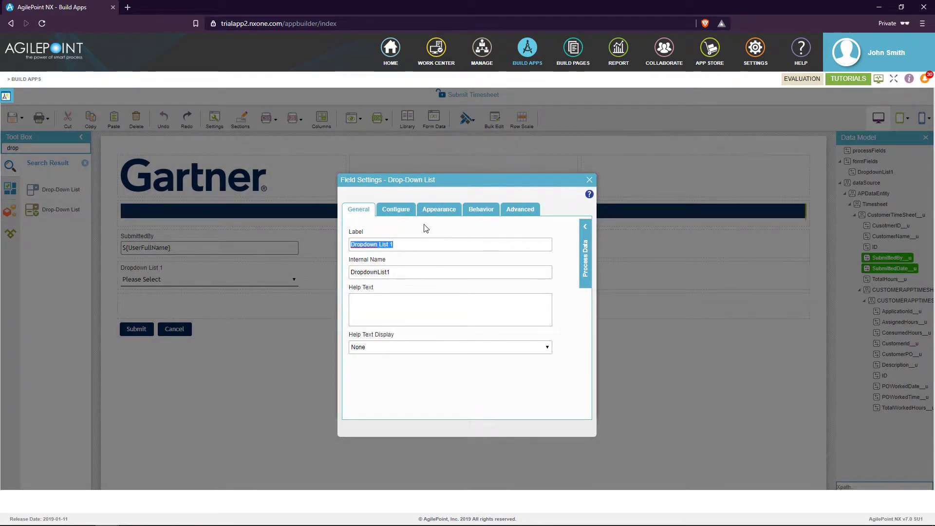
type("Customer Name")
key("Tab")
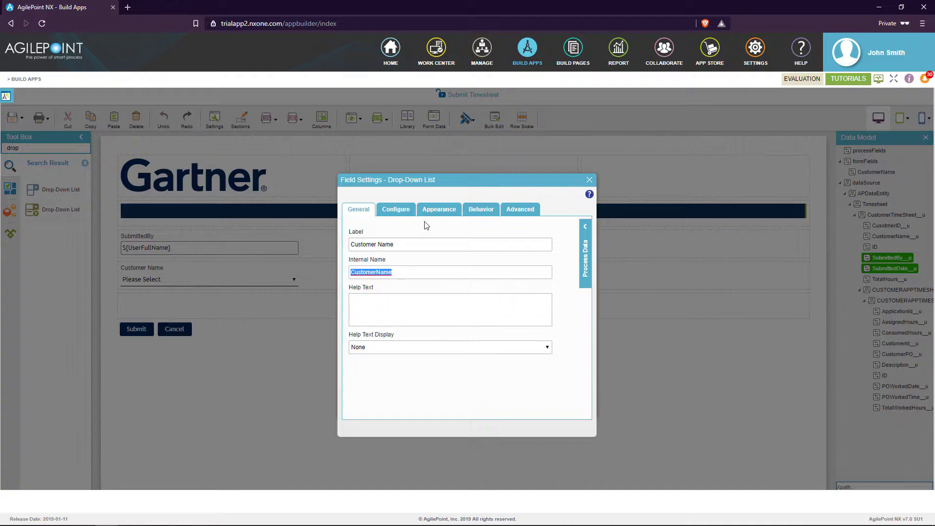
Step: Set the drop-down's list type to Lookup List and create an AgilePoint DataEntity lookup named GetCustomerName of type Name/Value
left_click(396, 209)
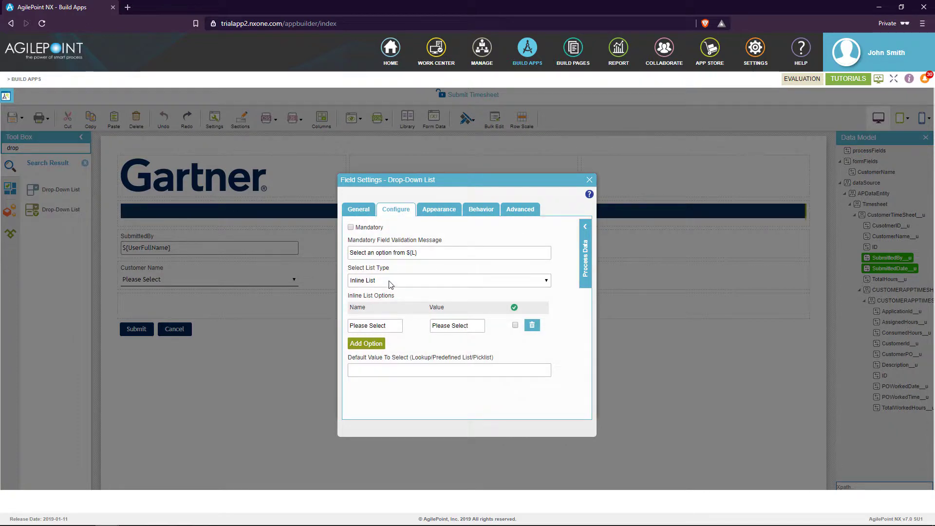
left_click(390, 284)
left_click(384, 315)
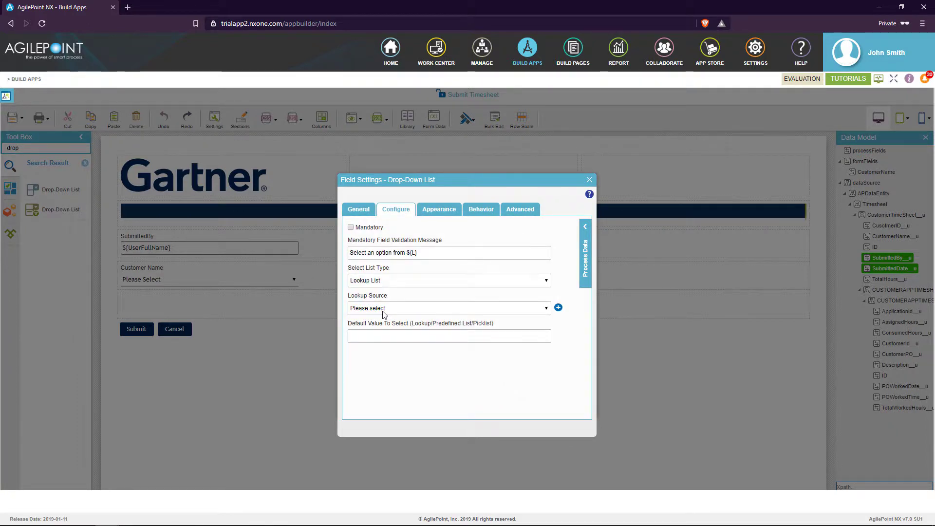
left_click(384, 308)
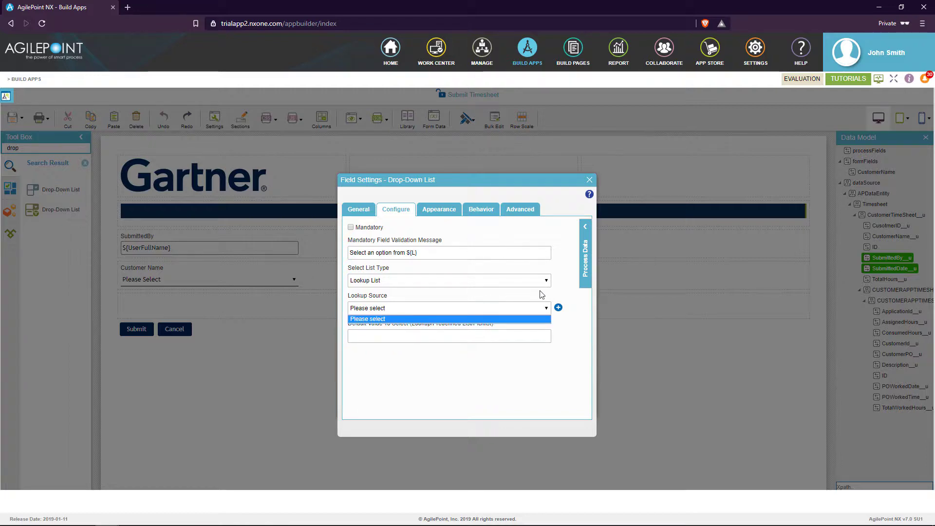
left_click(558, 309)
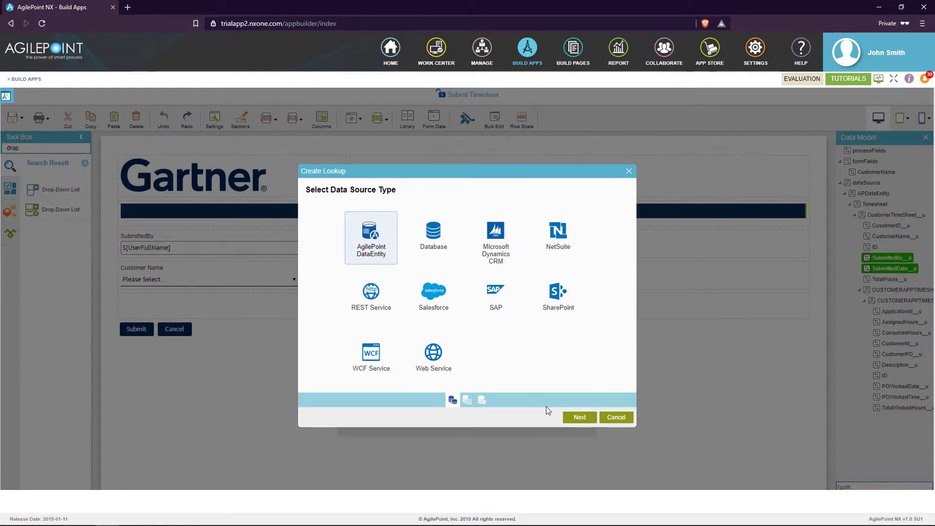
left_click(574, 418)
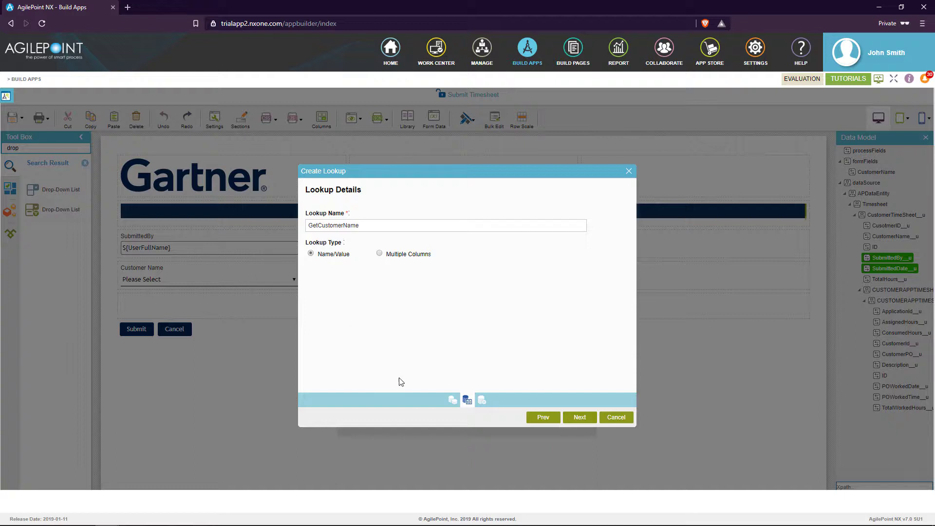
left_click(579, 417)
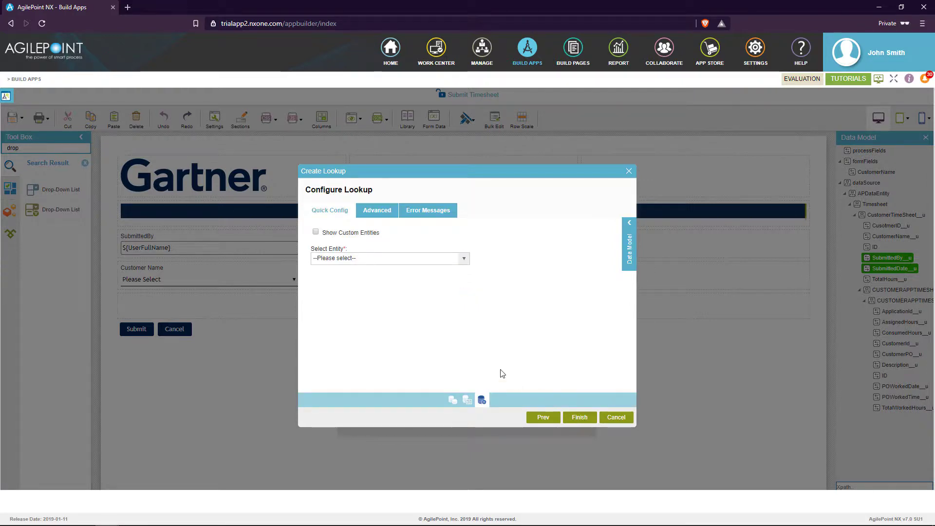
Step: Configure the lookup on the custom entity CustomerDetails__u with CustomerName as both the name and value column, and finish it
left_click(355, 236)
left_click(363, 259)
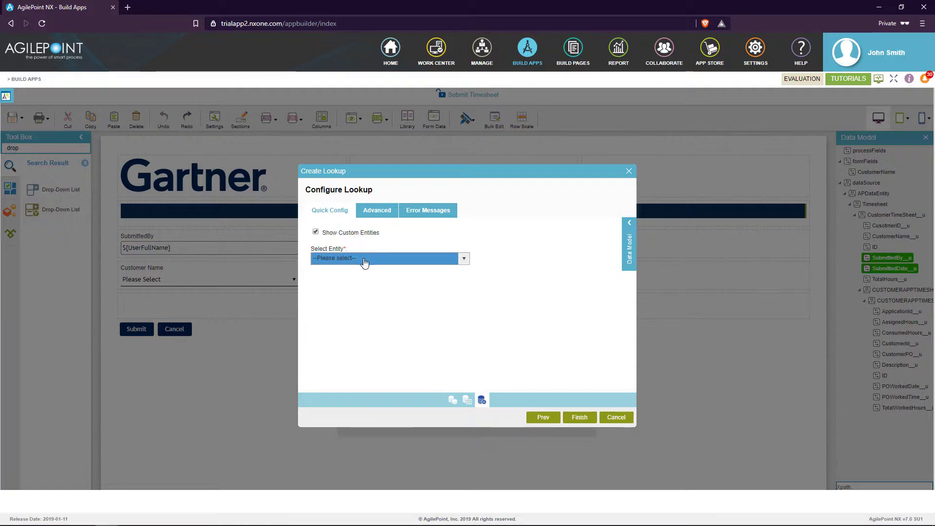
scroll(384, 336, "down", 2)
left_click(382, 345)
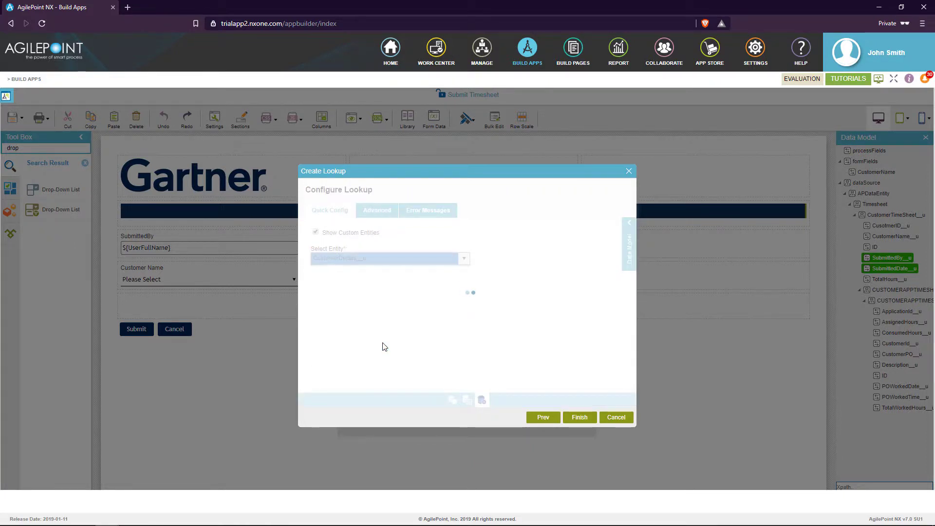
left_click(447, 286)
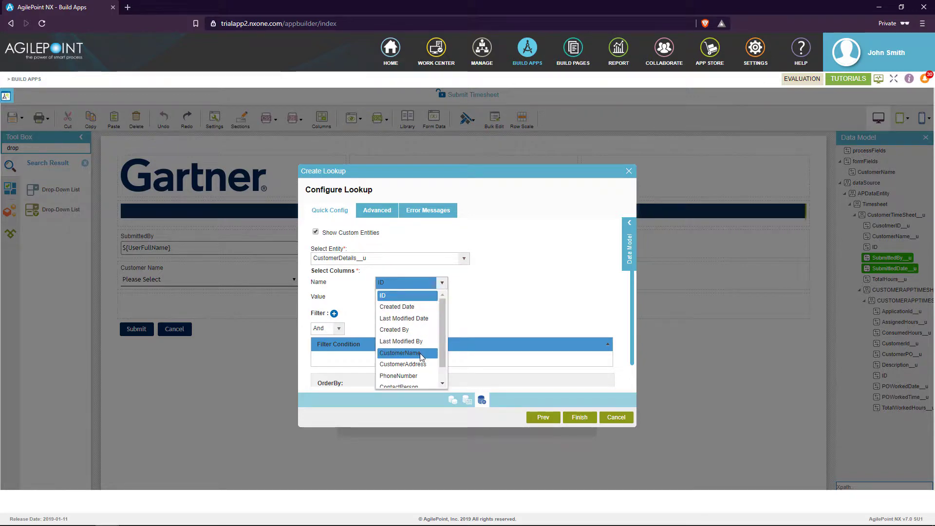
left_click(421, 354)
left_click(433, 298)
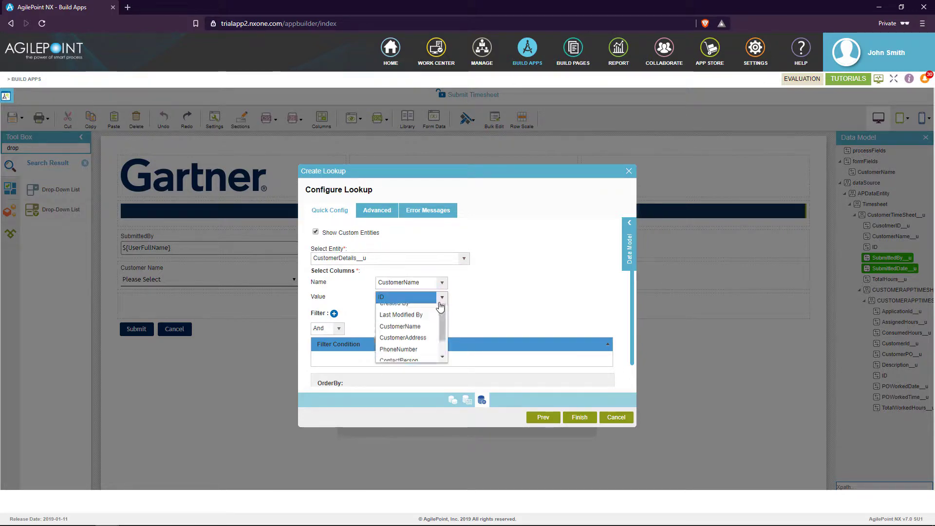
scroll(419, 376, "down", 1)
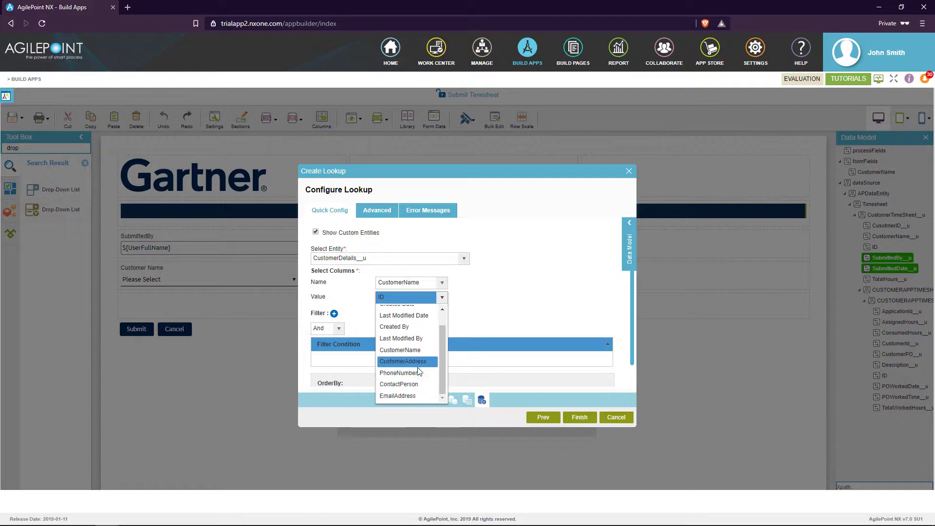
left_click(419, 351)
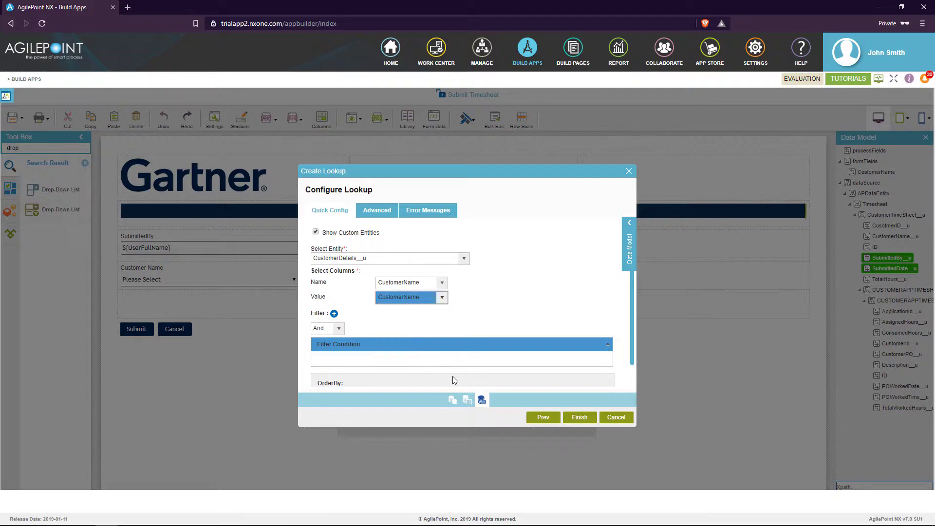
left_click(579, 418)
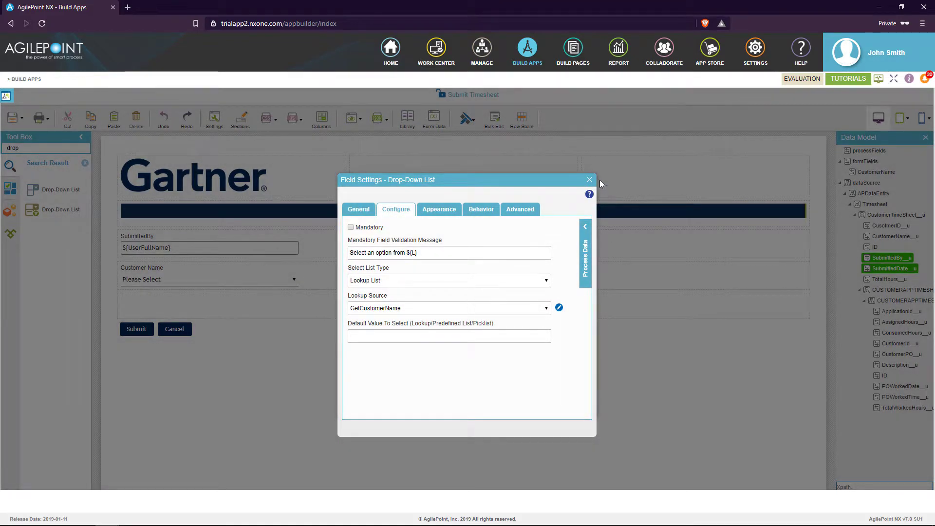
Step: Preview the form in PC Browser view and check the options offered by the Customer Name list
left_click(589, 180)
left_click(351, 122)
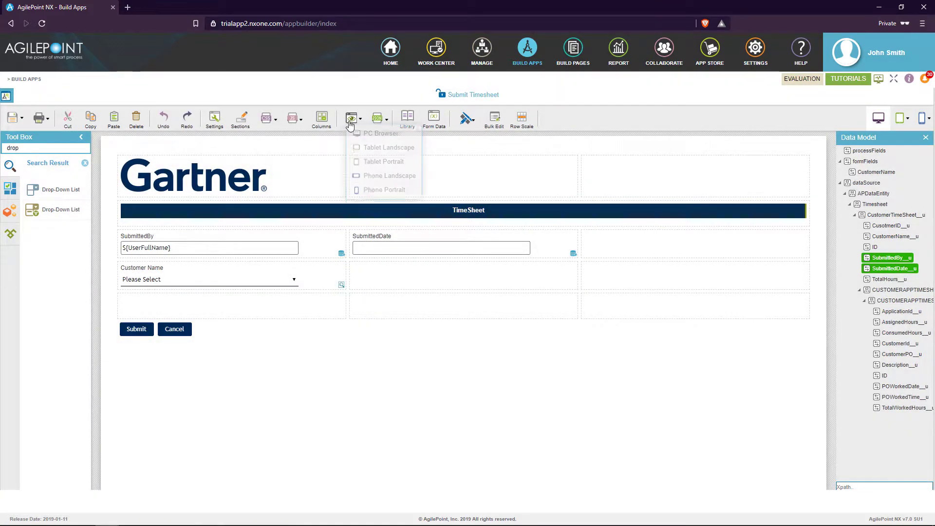
left_click(363, 134)
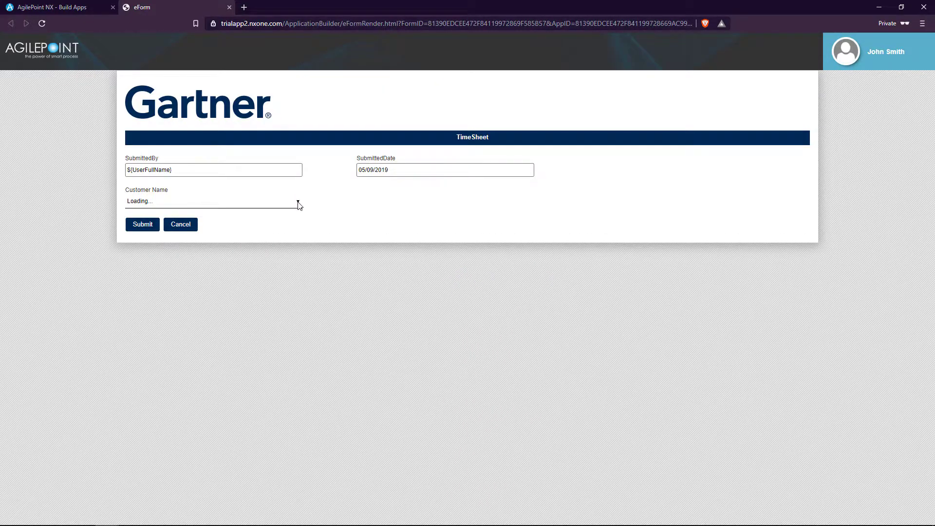
left_click(298, 202)
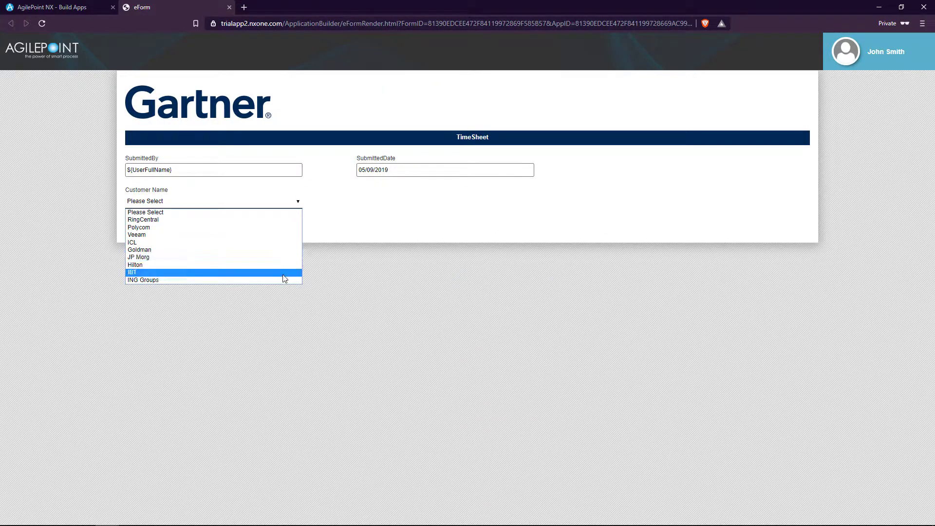
left_click(229, 7)
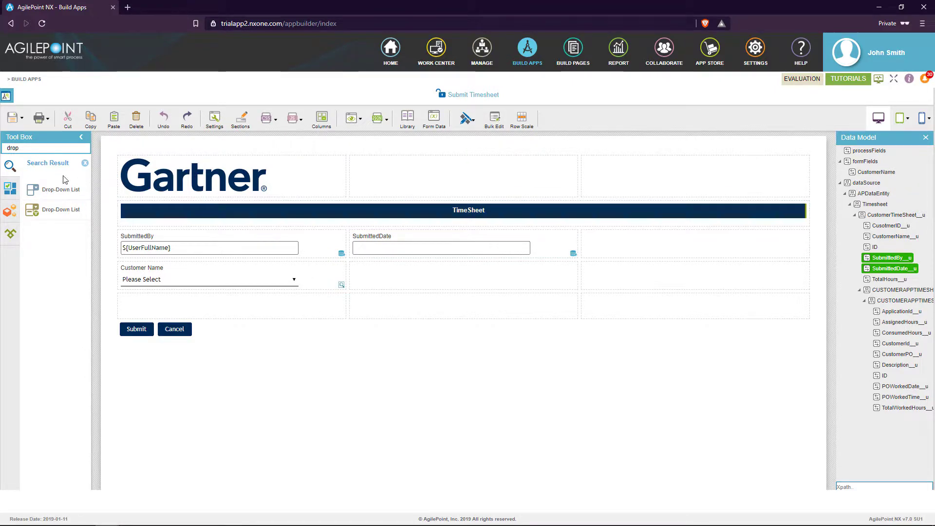
Step: Add a Text Box beside Customer Name with the label Contact Person and internal name ContactPerson
double_click(35, 148)
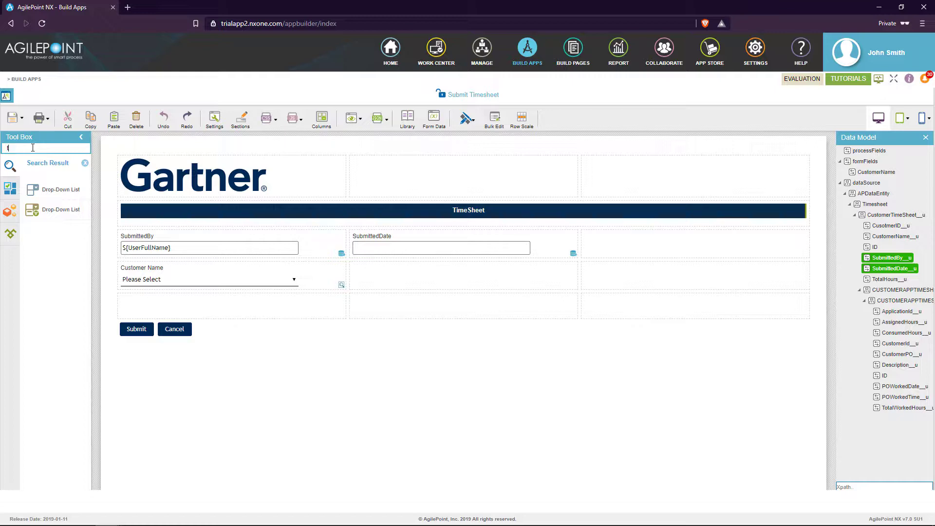
type("text")
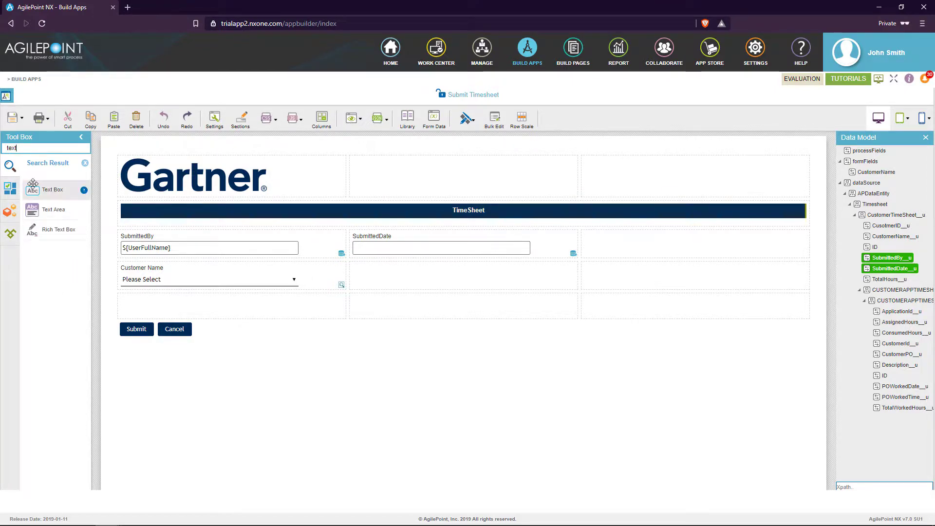
left_click_drag(49, 190, 381, 273)
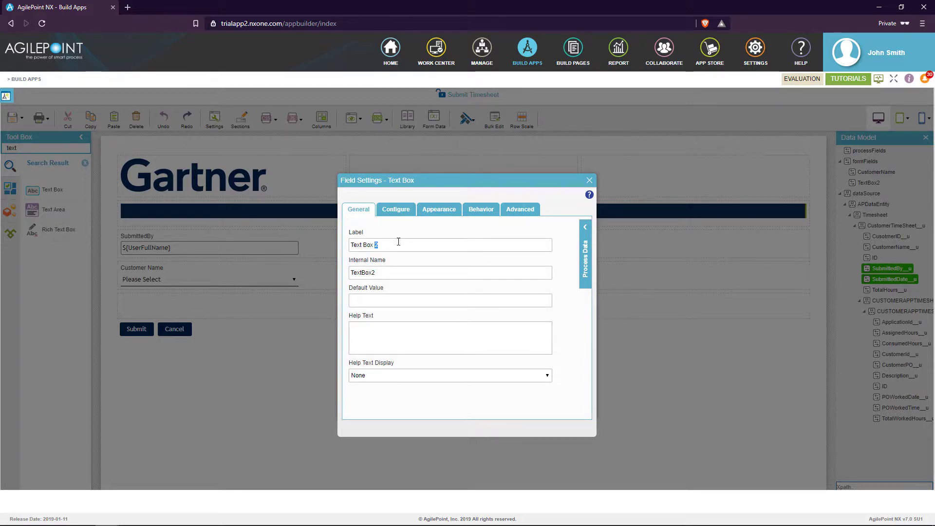
triple_click(397, 246)
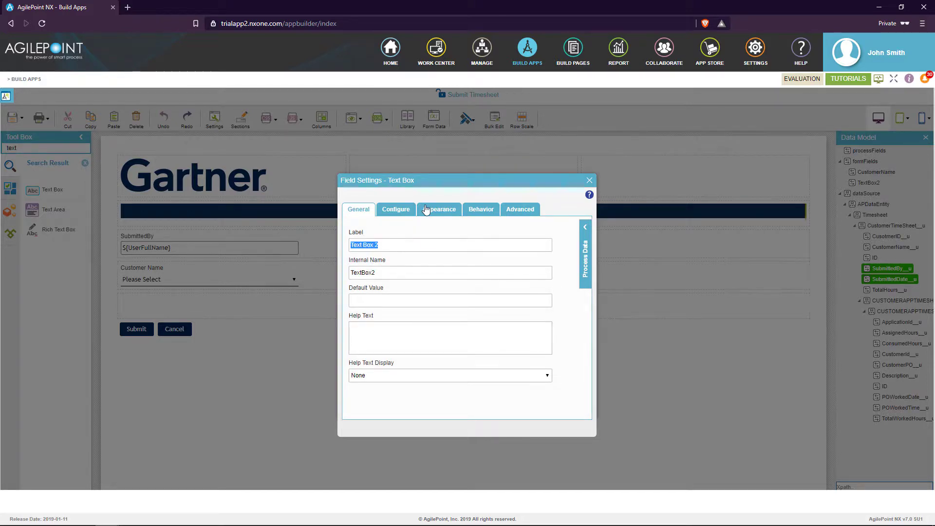
type("C")
type("ontact Pers")
key("Tab")
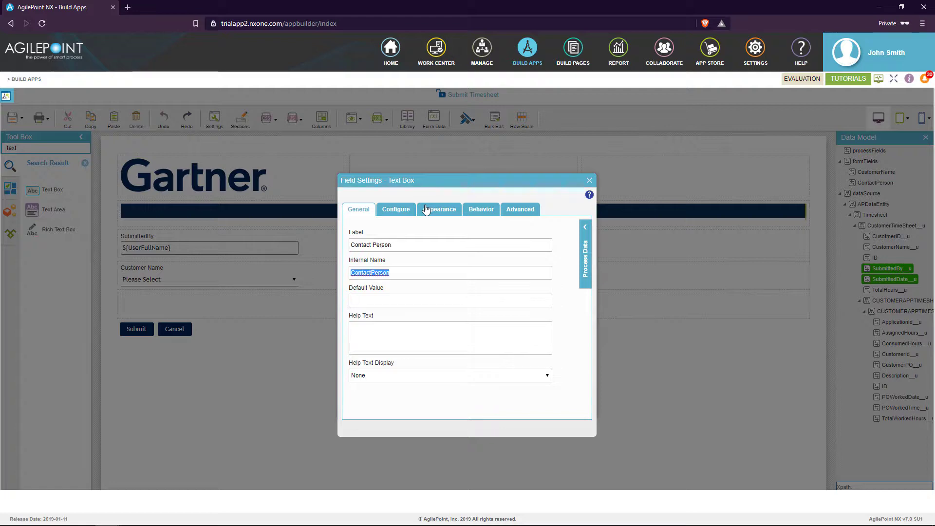
left_click(589, 181)
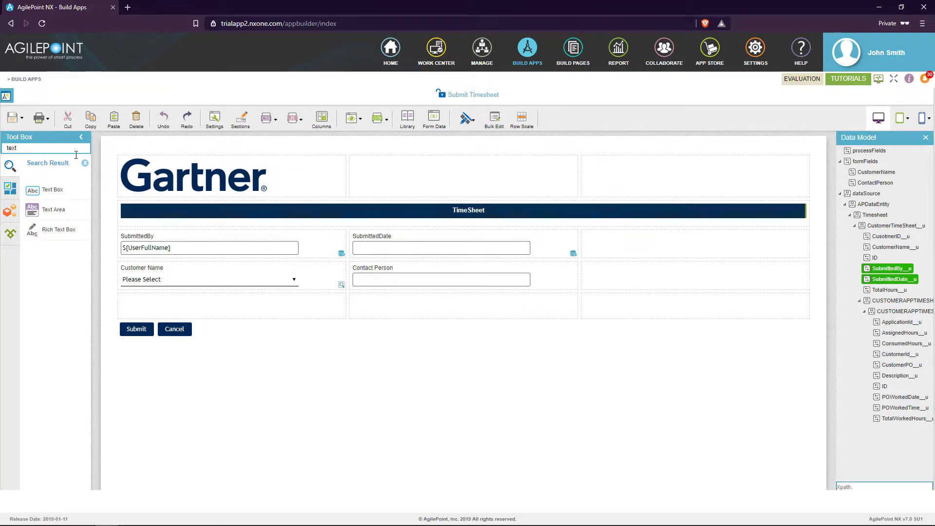
Step: Add a Phone control beside Contact Person with the label Phone Number and internal name PhoneNumber
type("p")
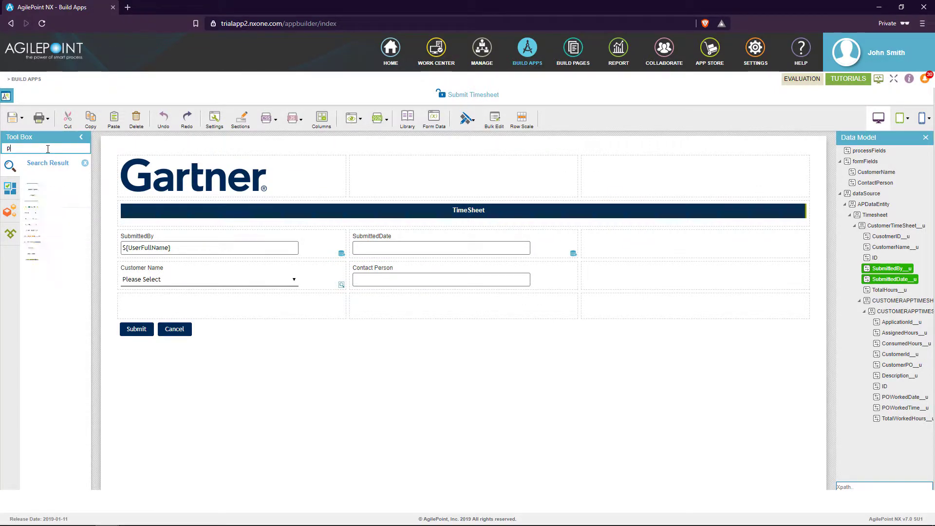
type("hone")
left_click_drag(39, 189, 596, 272)
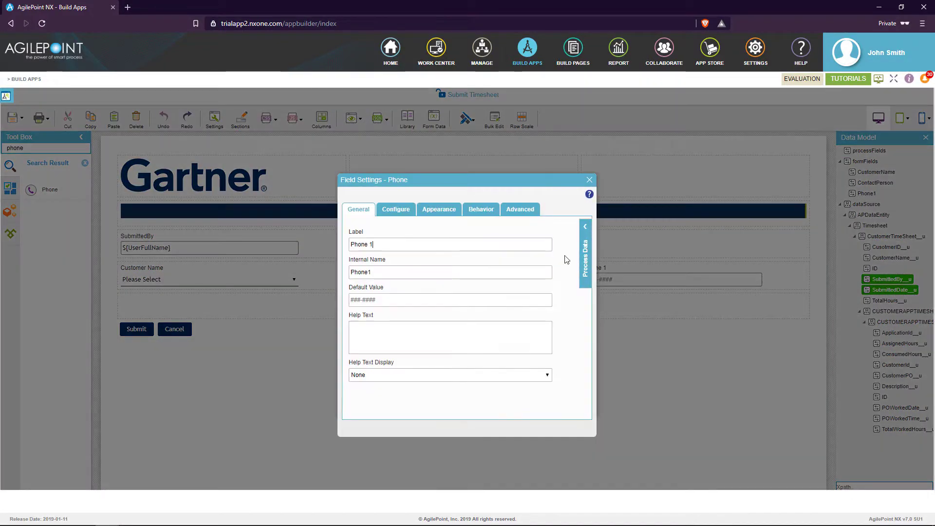
triple_click(394, 243)
type("Phone Nu")
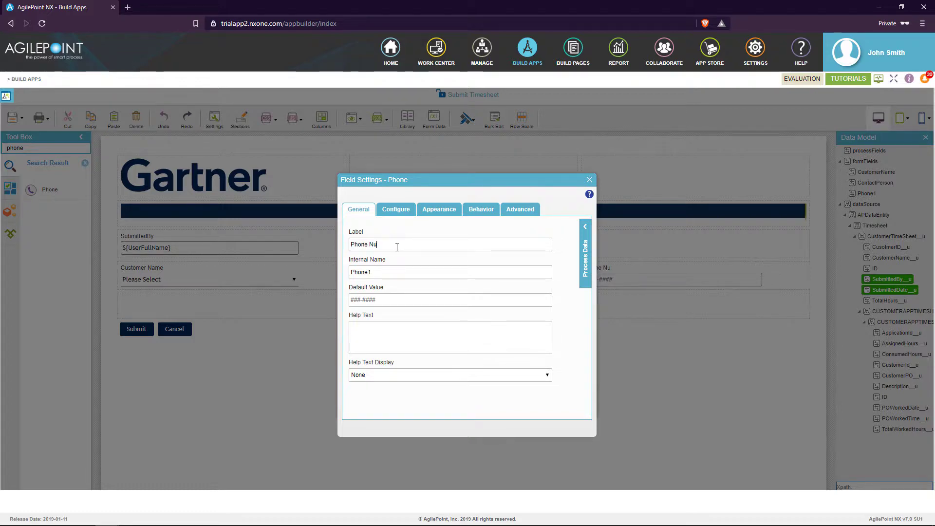
type("mber")
key("Tab")
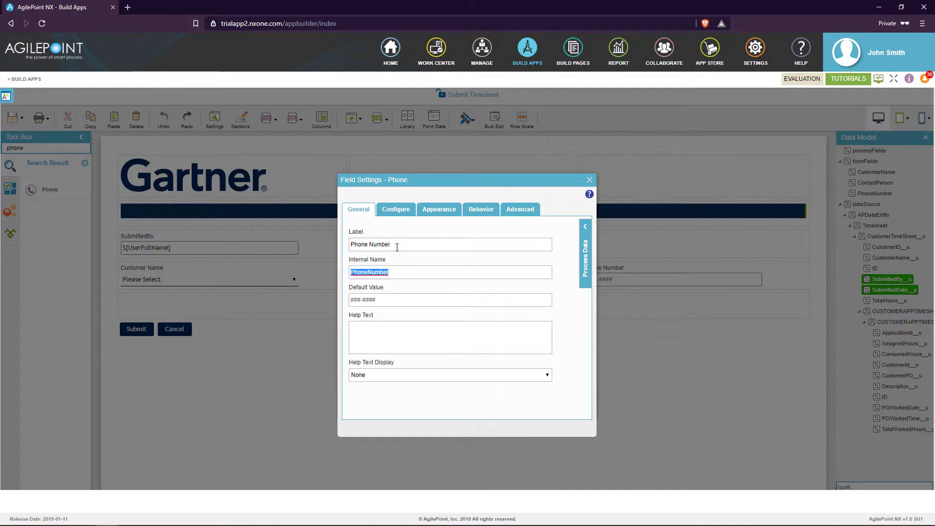
left_click(589, 179)
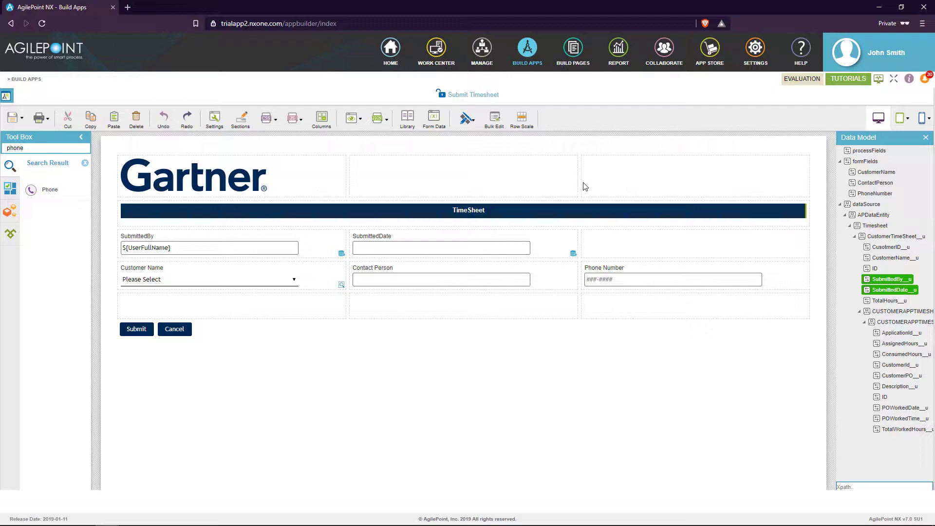
Step: Add an E-mail control below Customer Name with the label Email Address and internal name EmailAddress
double_click(38, 148)
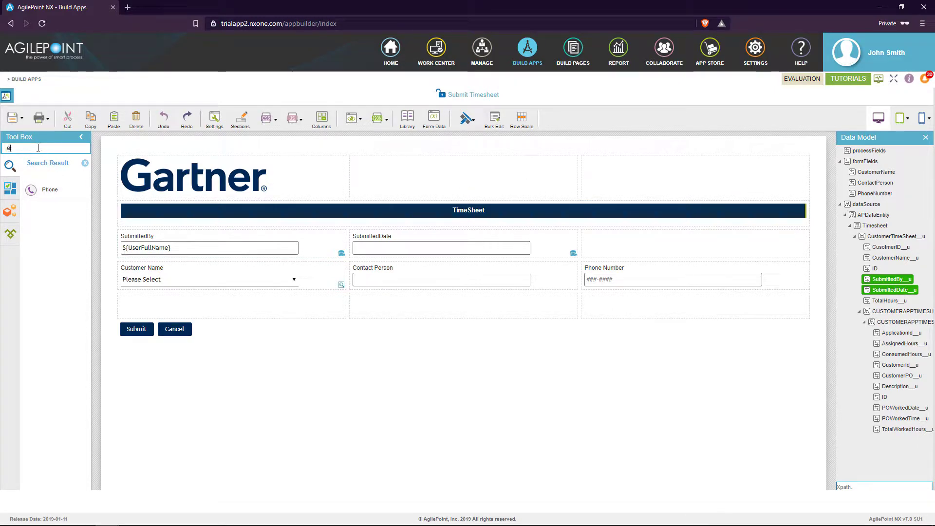
type("e")
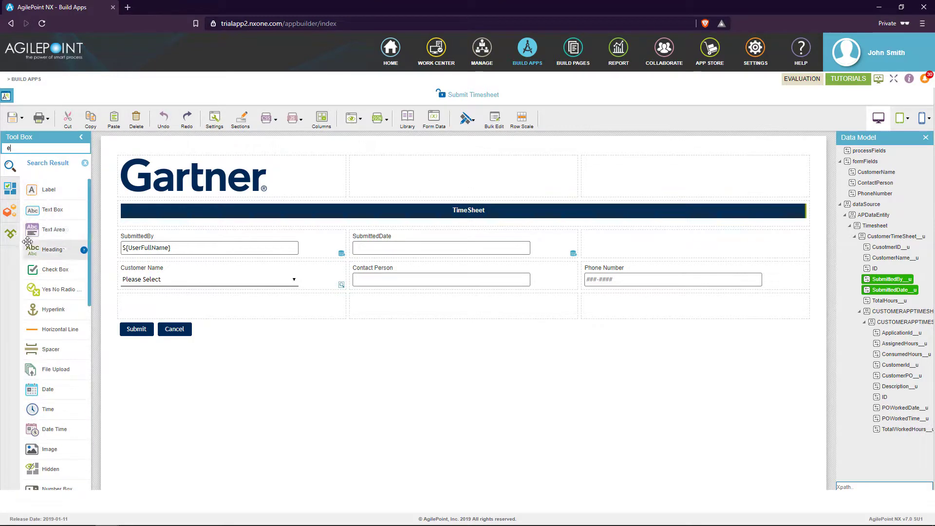
type("-")
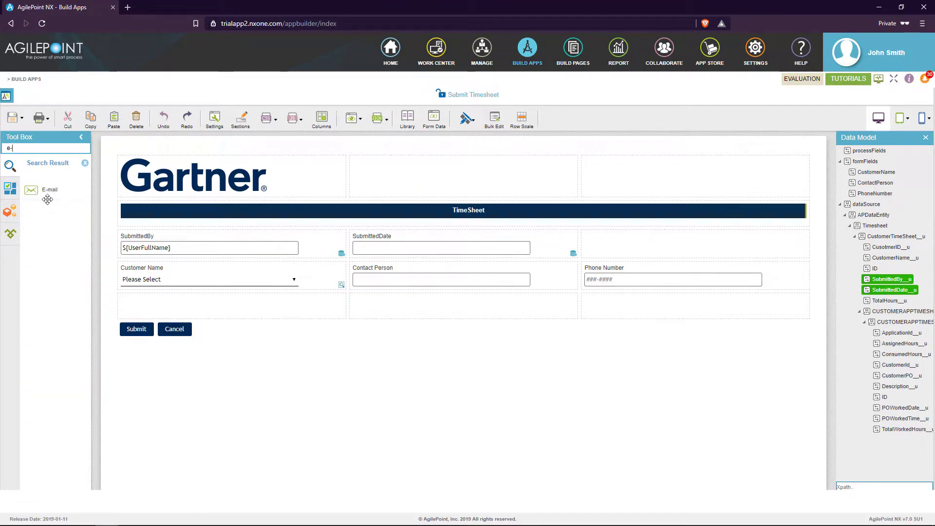
left_click_drag(47, 199, 135, 304)
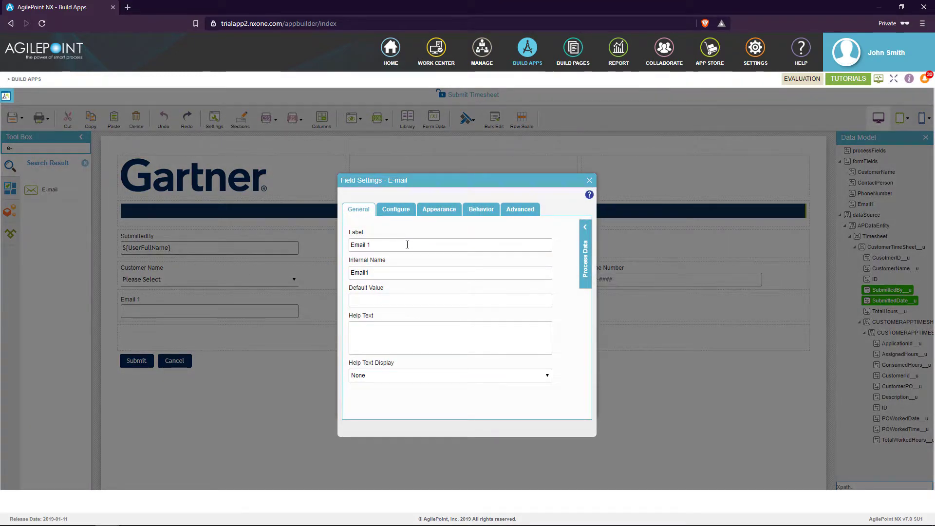
left_click(407, 244)
key("BackSpace")
type("Addres")
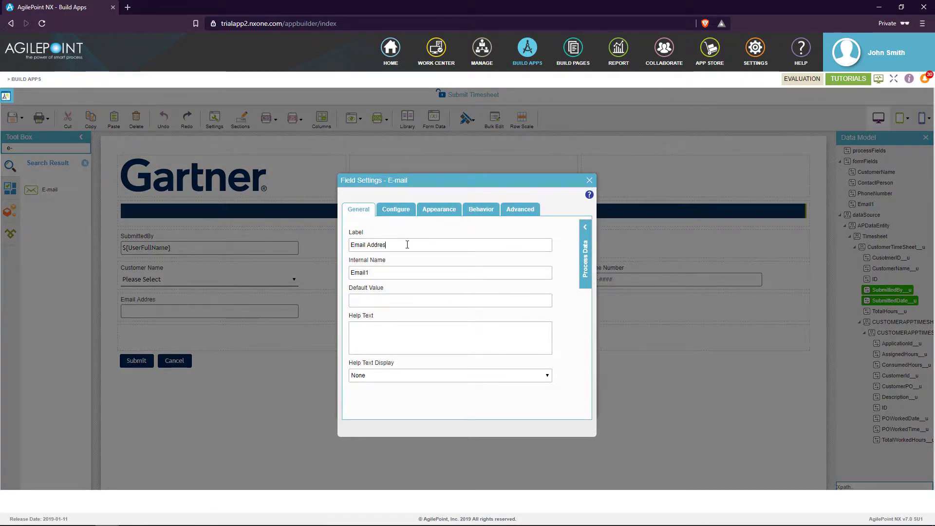
type("s")
key("Tab")
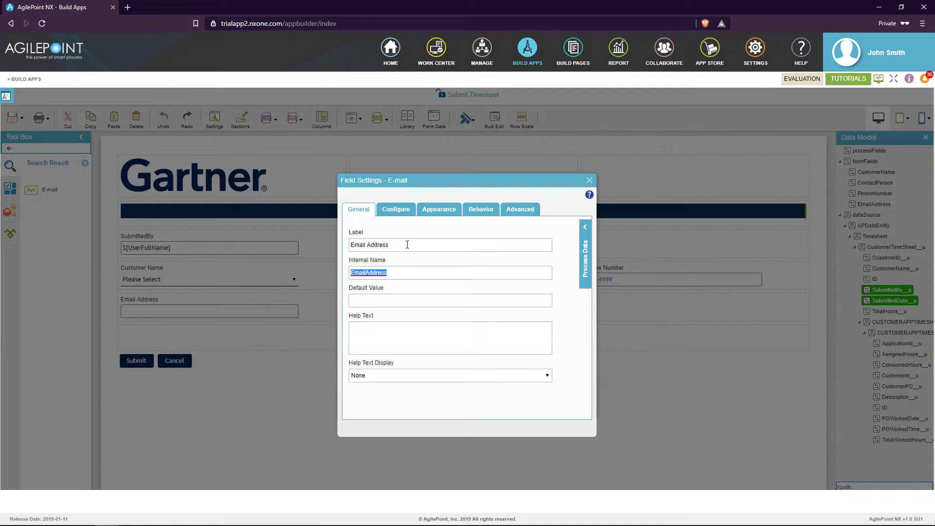
left_click(588, 180)
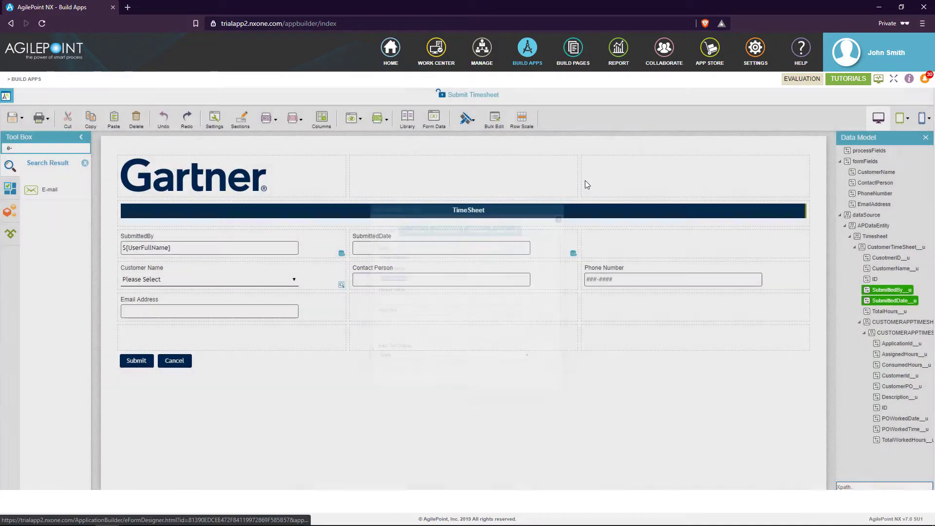
Step: Add a Text Box labelled Customer Address, internal name CustomerAddress, beside Email Address and widen it across the remaining two columns
key("BackSpace")
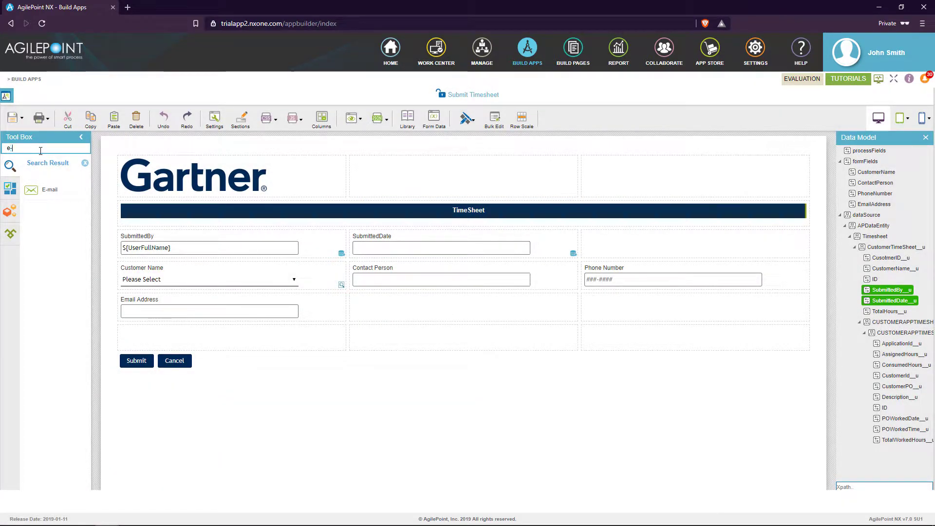
left_click_drag(40, 150, 1, 164)
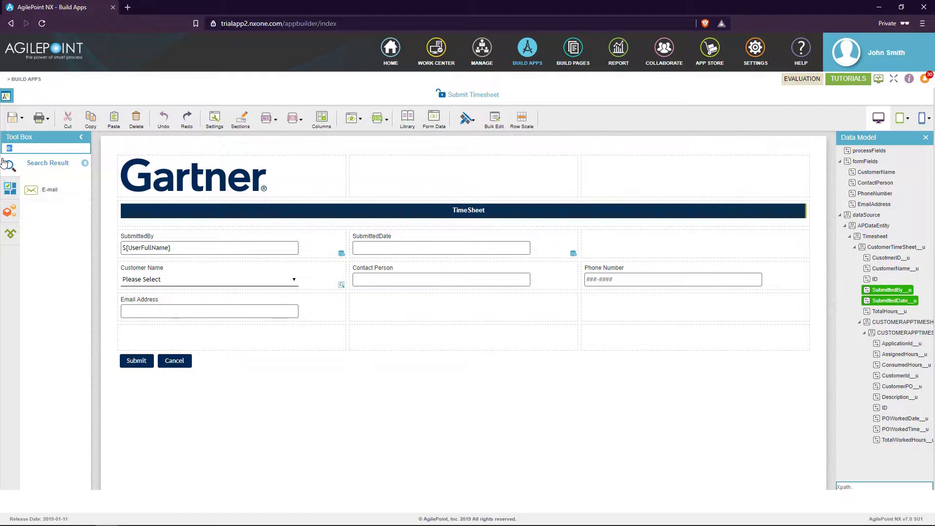
type("text")
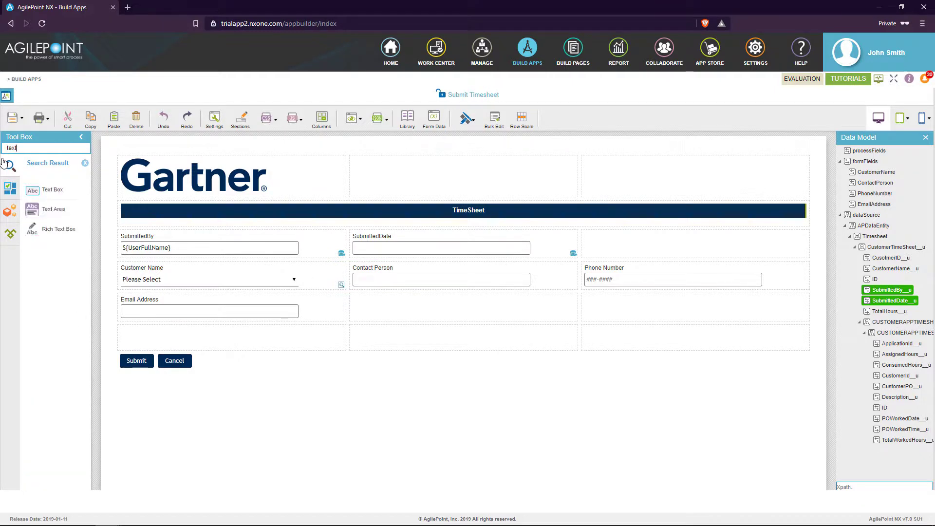
left_click_drag(39, 189, 367, 305)
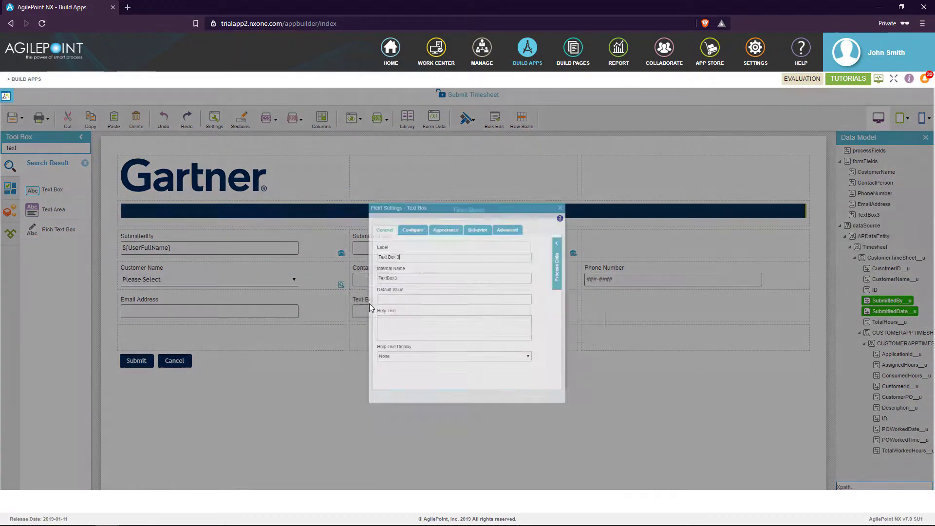
triple_click(408, 243)
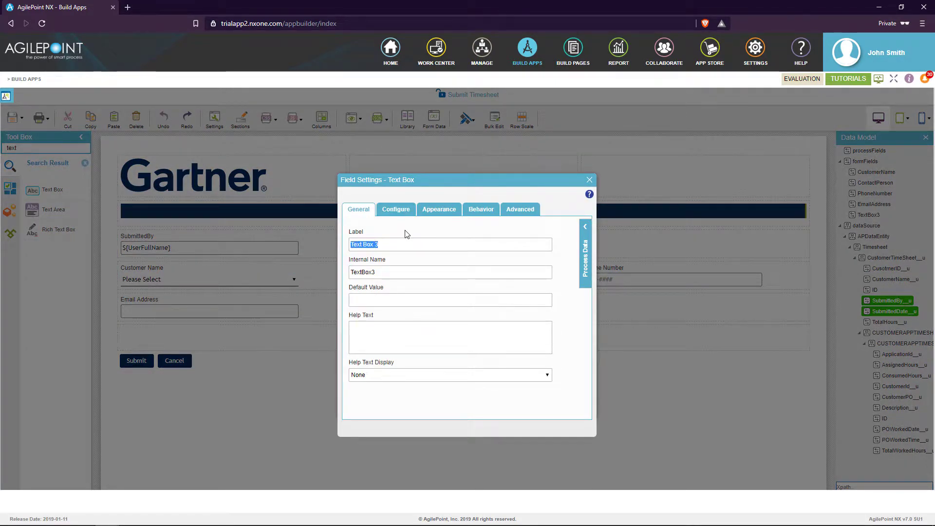
type("Customer Add")
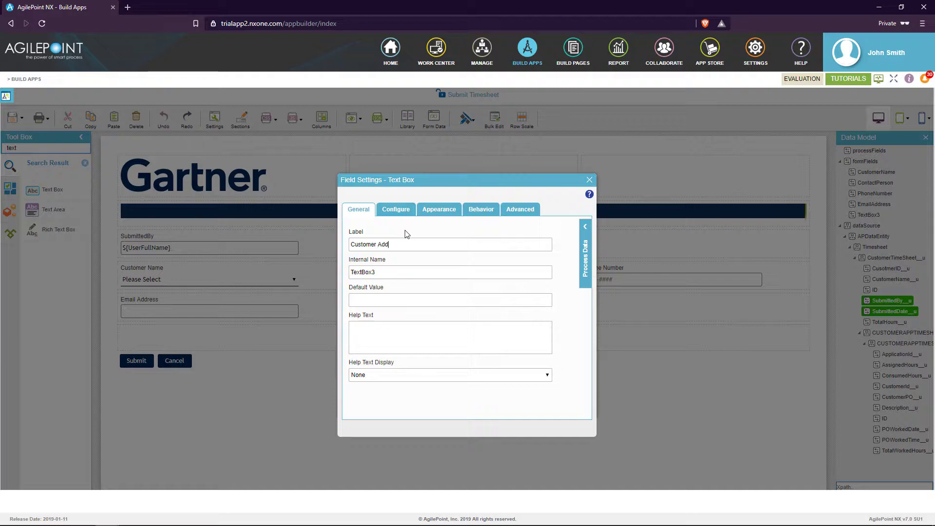
type("ress")
key("Tab")
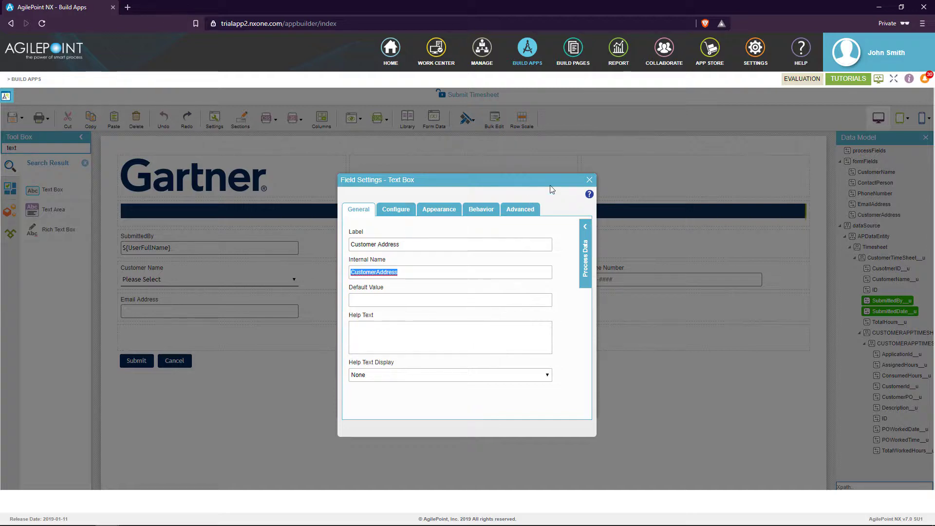
left_click(590, 181)
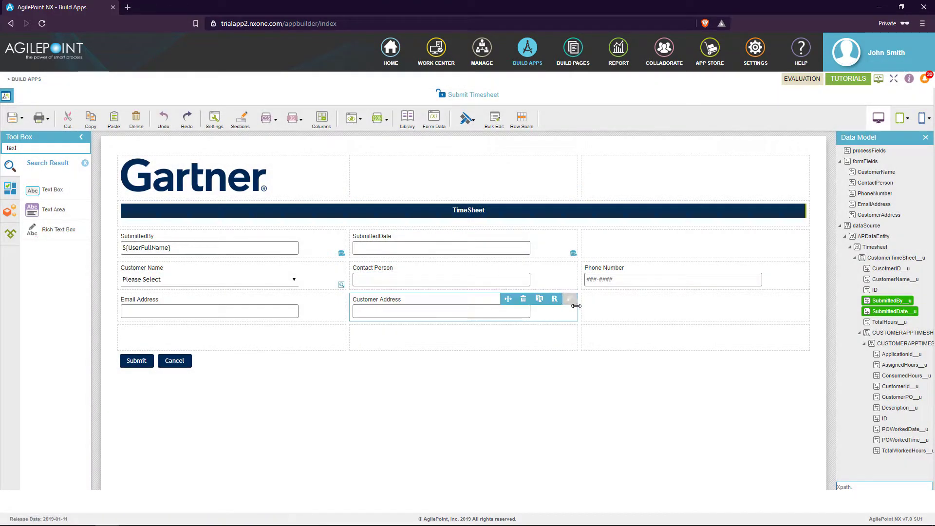
left_click_drag(581, 305, 799, 307)
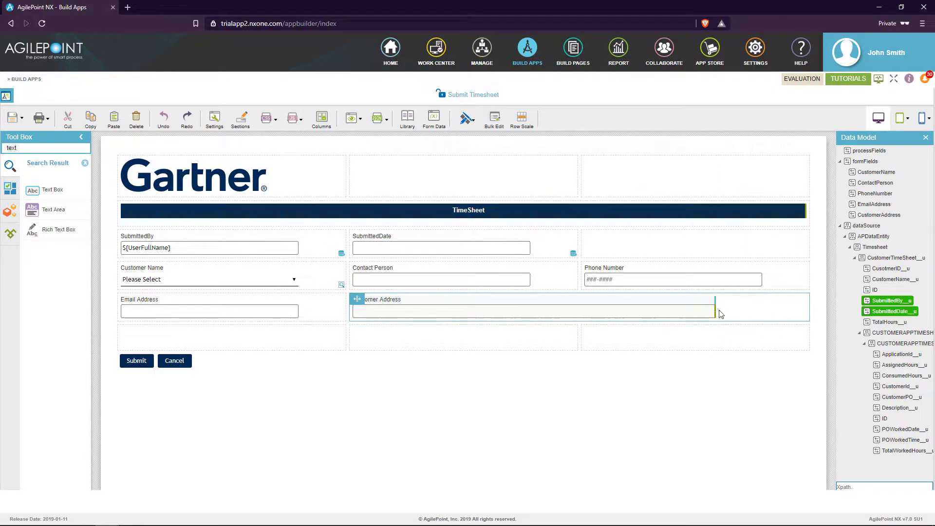
left_click_drag(716, 312, 762, 309)
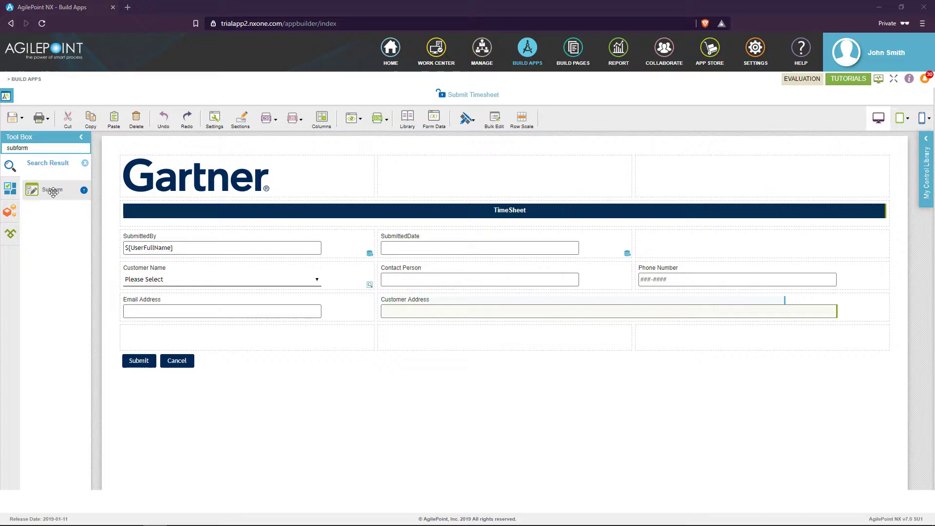
Step: Add a Subform with its default settings in the row below Email Address and show the form's data model again
left_click_drag(51, 191, 142, 335)
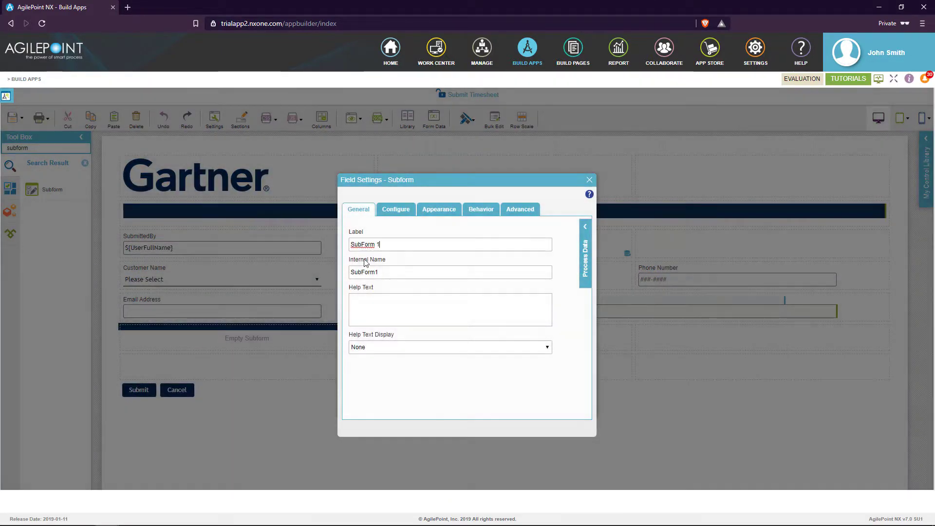
left_click(589, 179)
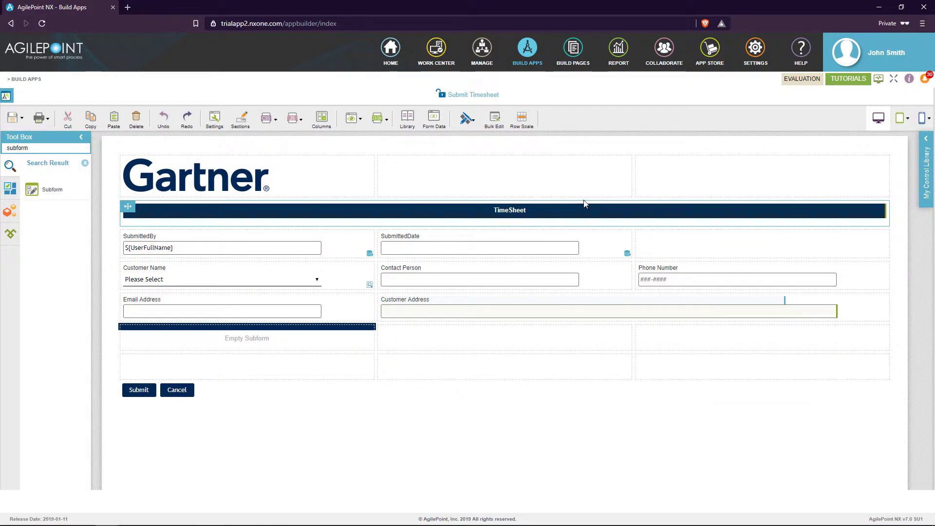
left_click(434, 119)
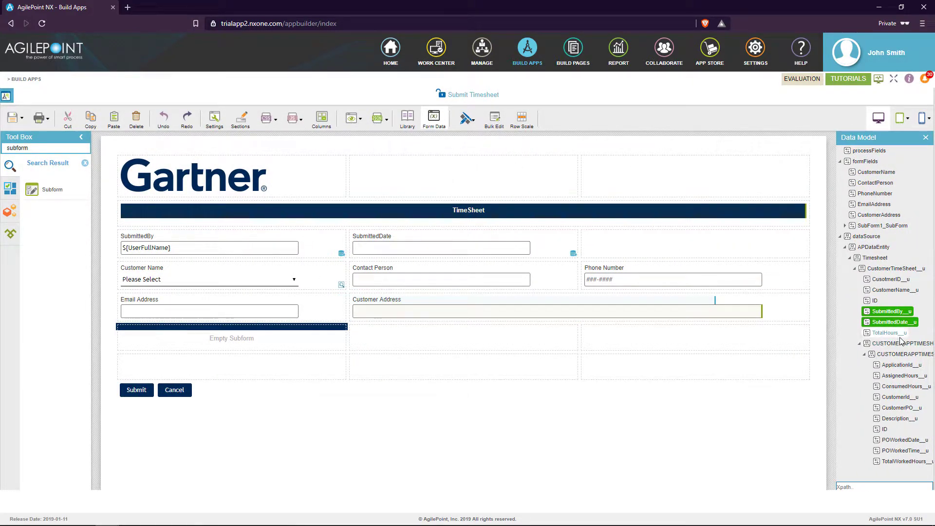
Step: Map the empty subform to the upper CUSTOMERAPPTIMESHEET node of the Timesheet data source and widen it across all three columns
left_click_drag(901, 354, 234, 334)
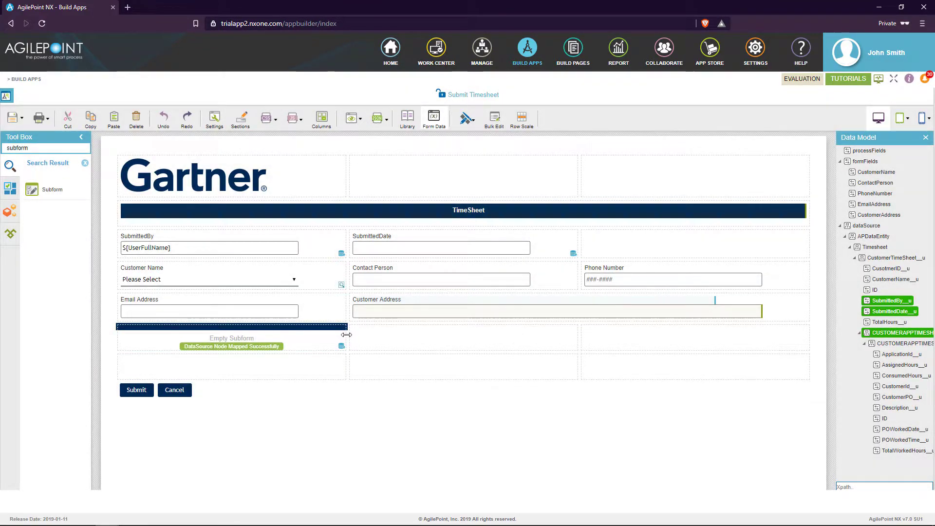
left_click_drag(345, 338, 799, 335)
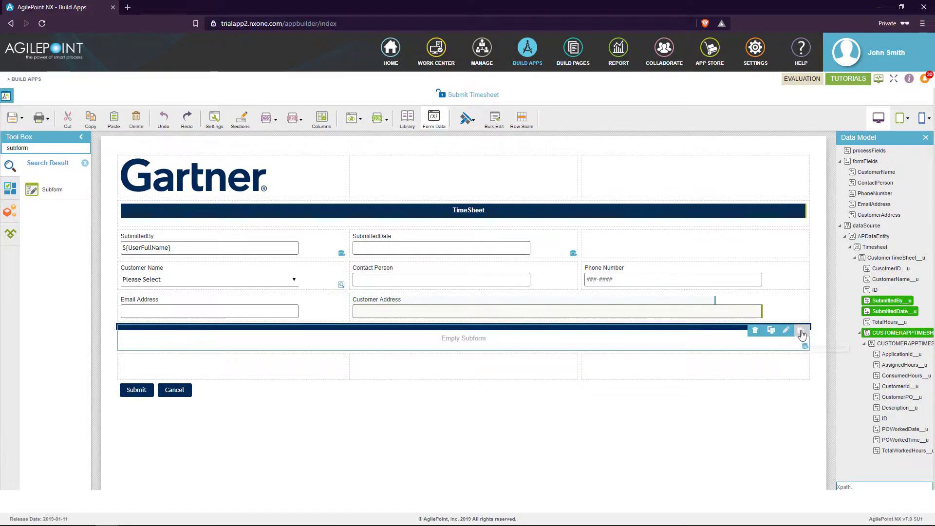
Step: Inside the subform, show its data source and add a Drop-Down List in the first cell mapped to the CustomerPO node
left_click(801, 332)
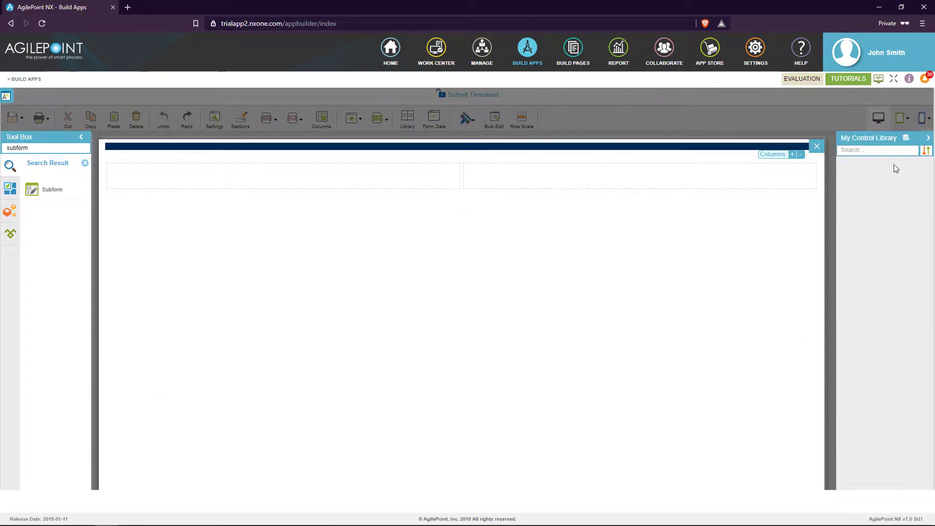
left_click(906, 139)
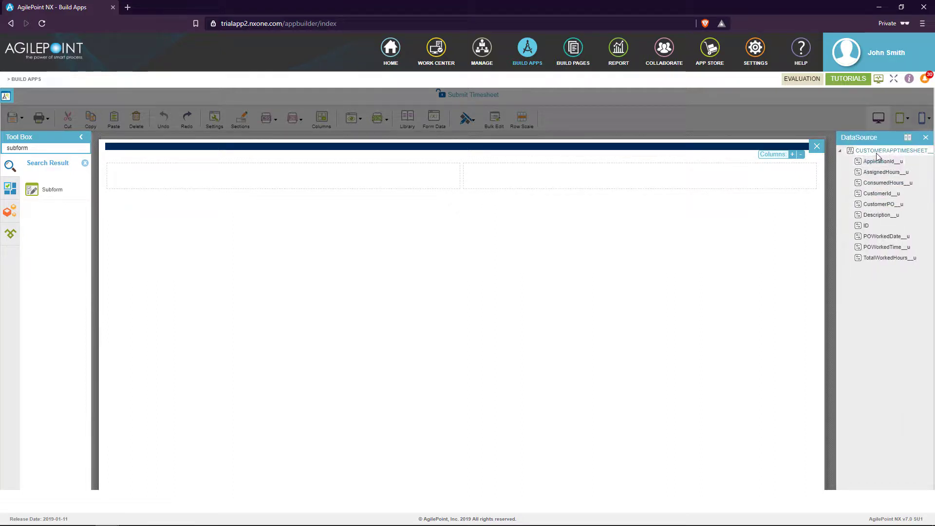
double_click(57, 148)
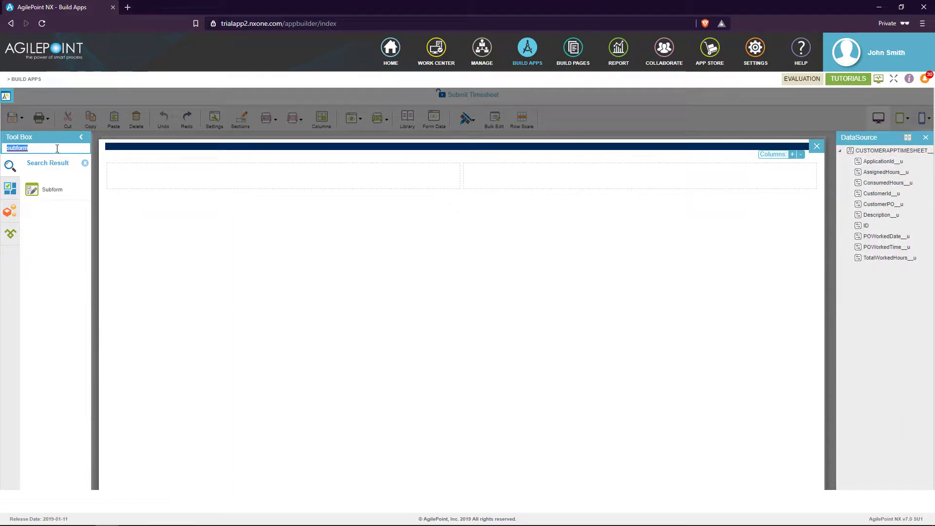
type("drop")
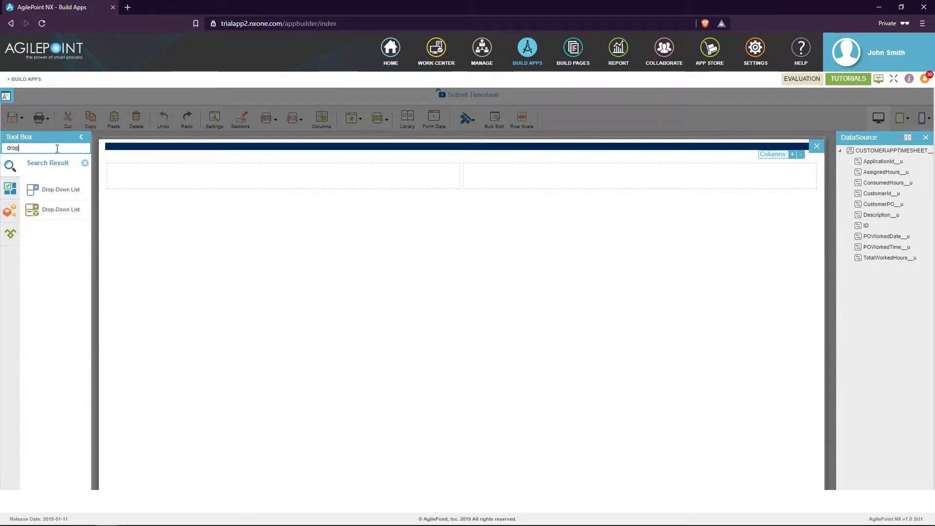
left_click_drag(37, 184, 130, 178)
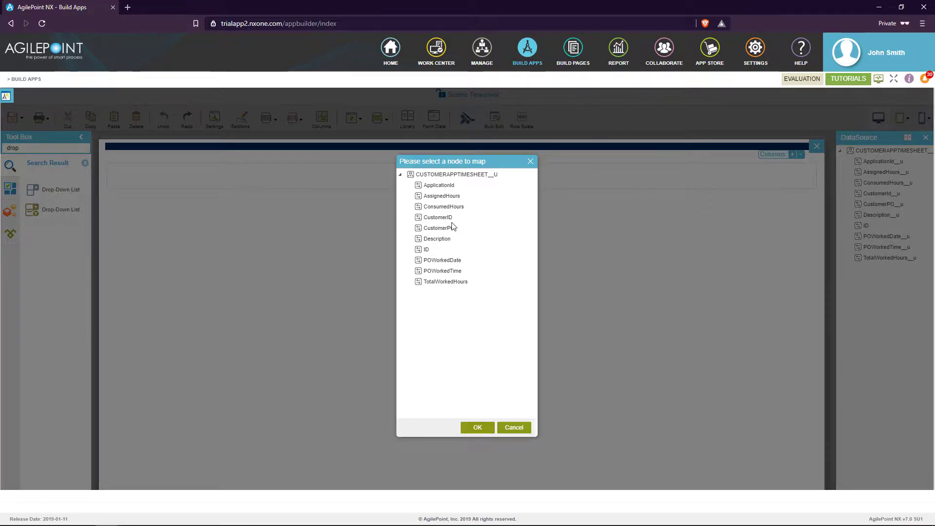
left_click(444, 228)
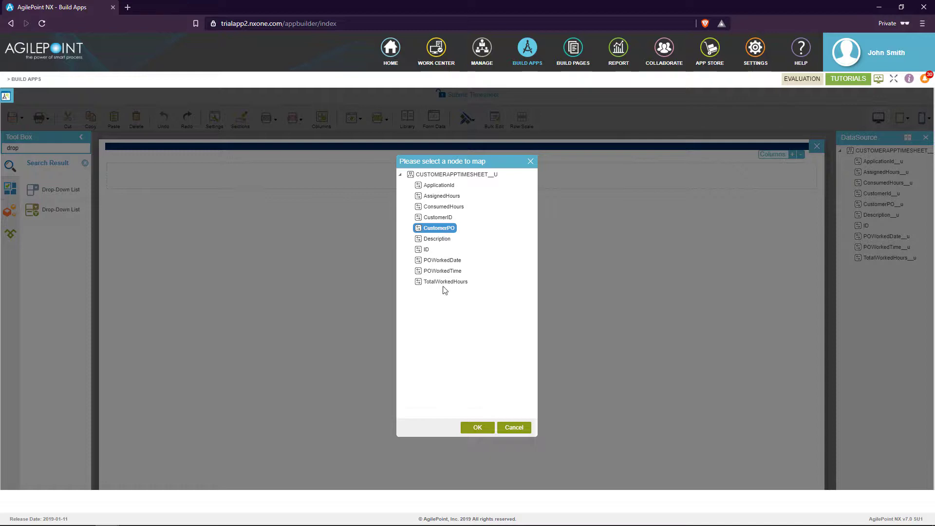
left_click(477, 428)
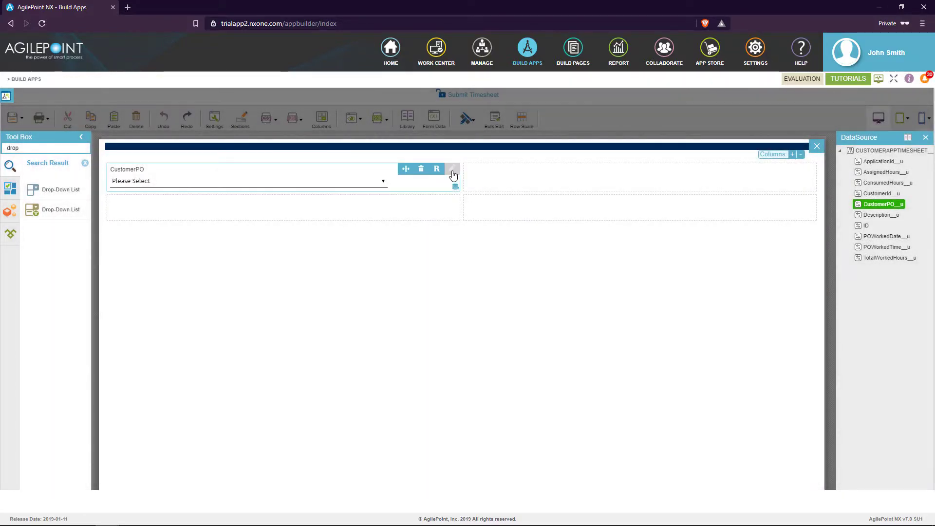
Step: Configure the CustomerPO drop-down with list type Picklist [Data Entities] and CustomerPO as its picklist
left_click(451, 172)
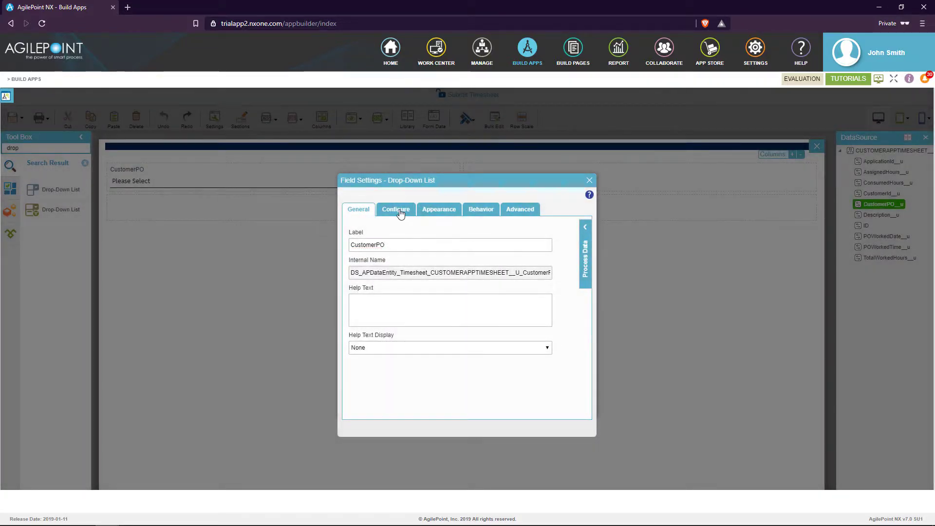
left_click(398, 210)
left_click(385, 282)
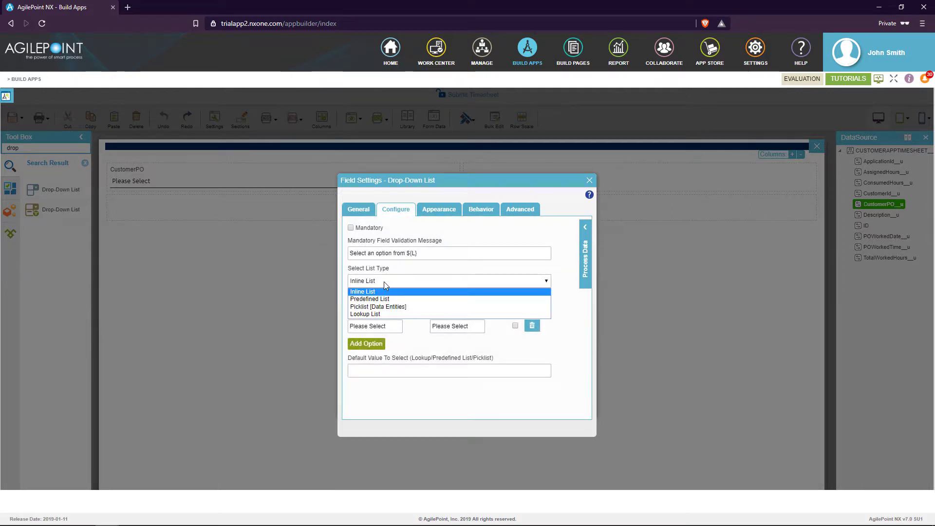
left_click(387, 307)
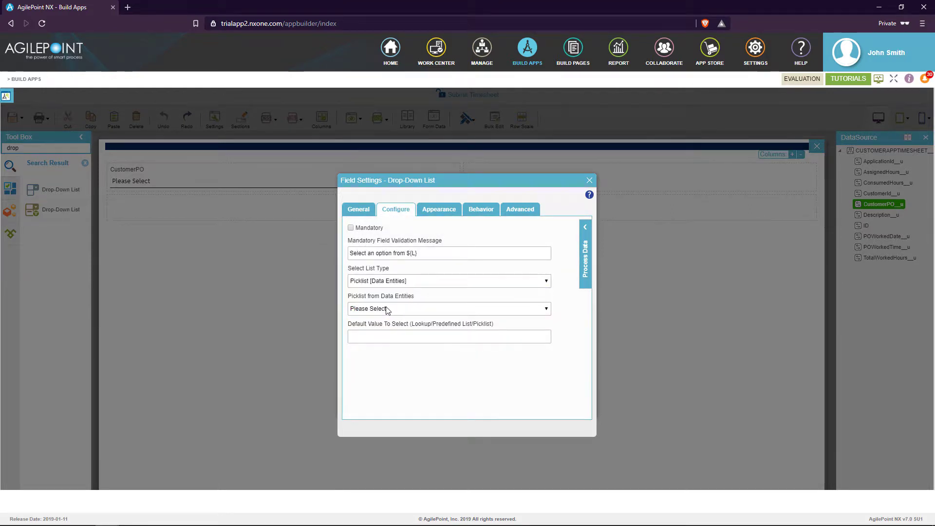
left_click(386, 307)
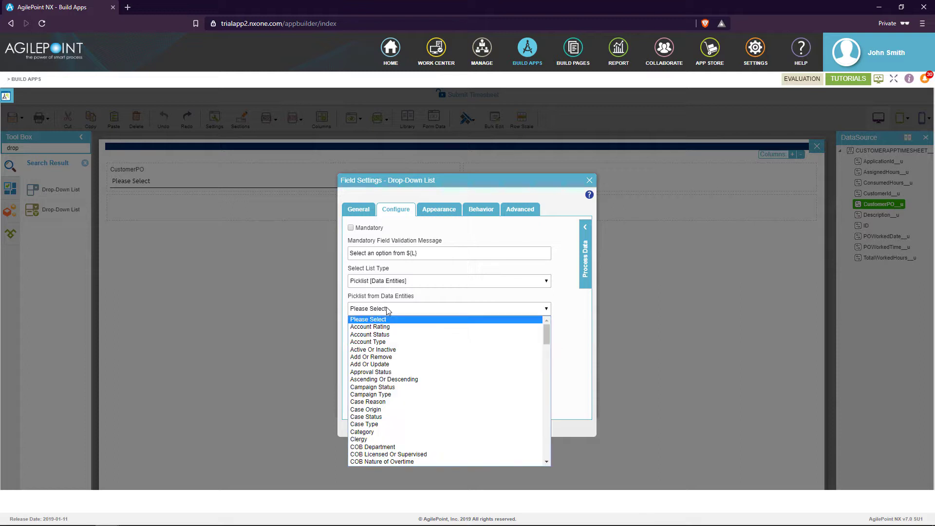
scroll(399, 368, "down", 5)
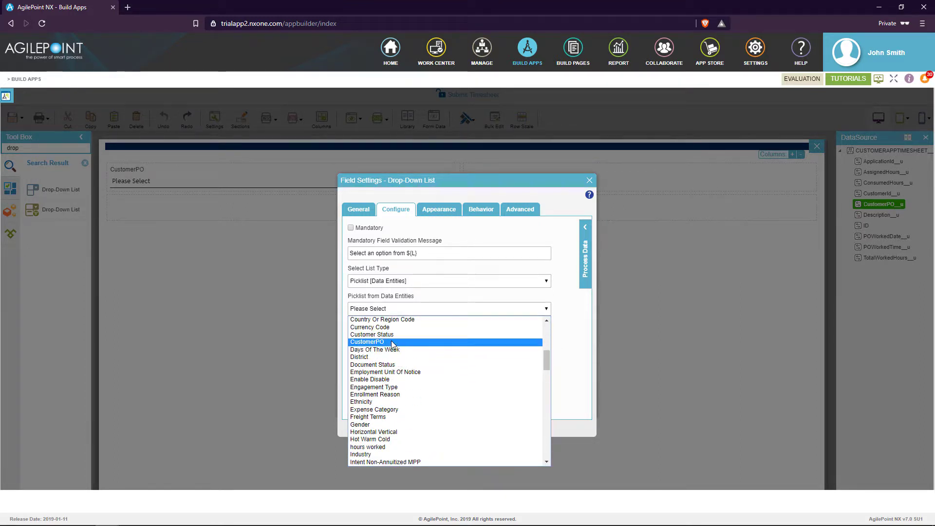
left_click(397, 341)
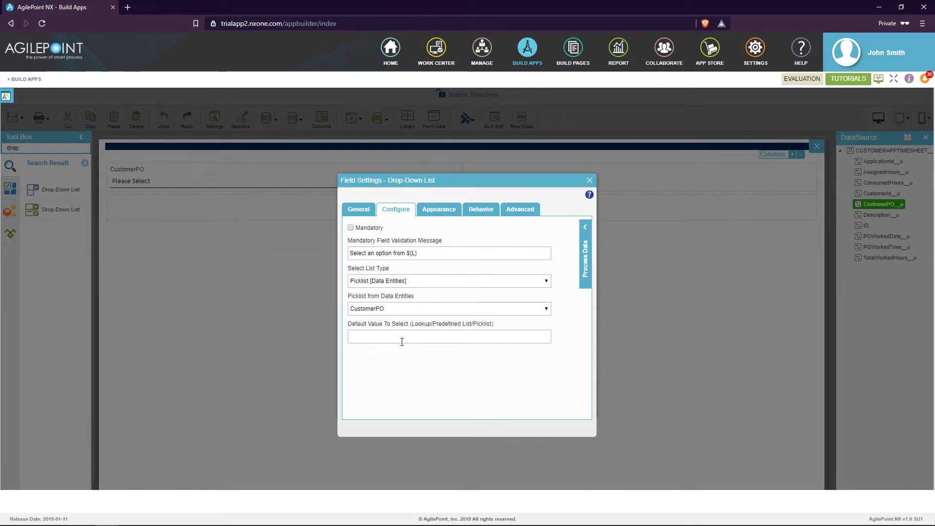
Step: Close the CustomerPO drop-down's settings and expand the subform layout to five columns
left_click(589, 181)
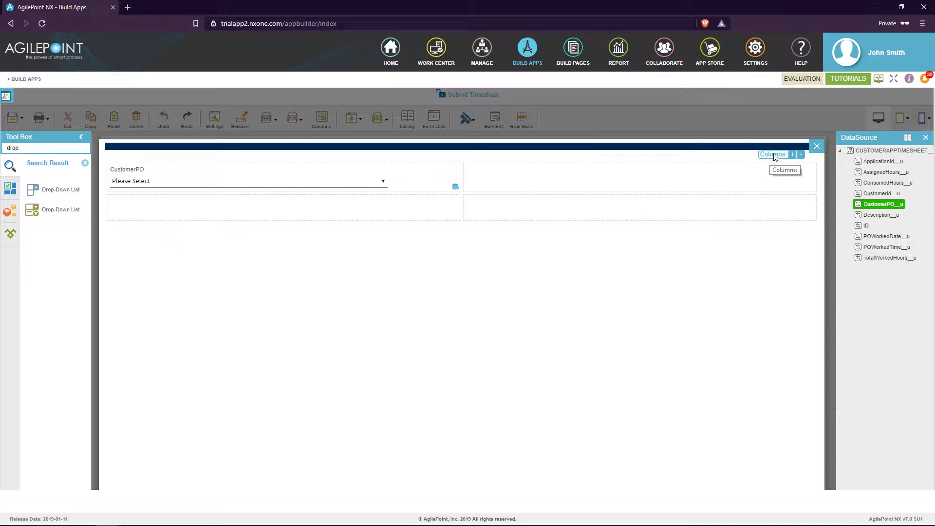
left_click(792, 154)
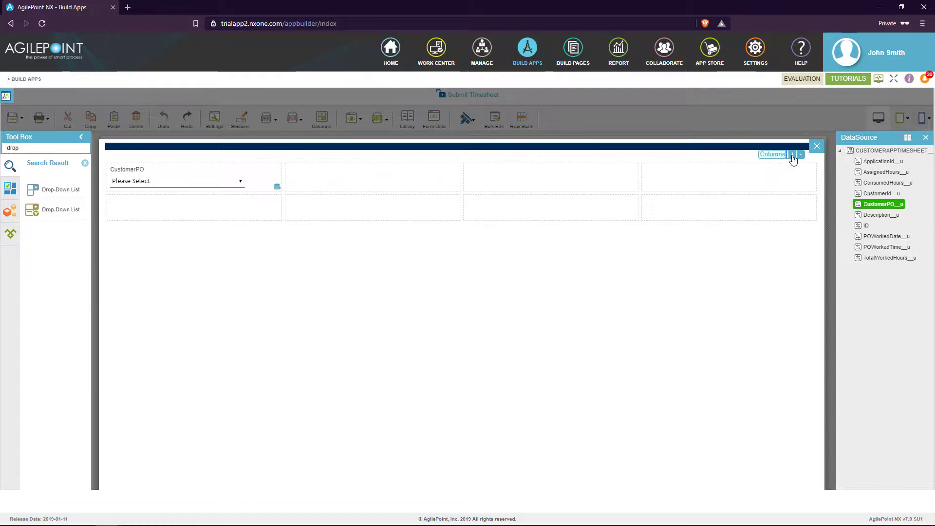
left_click(792, 154)
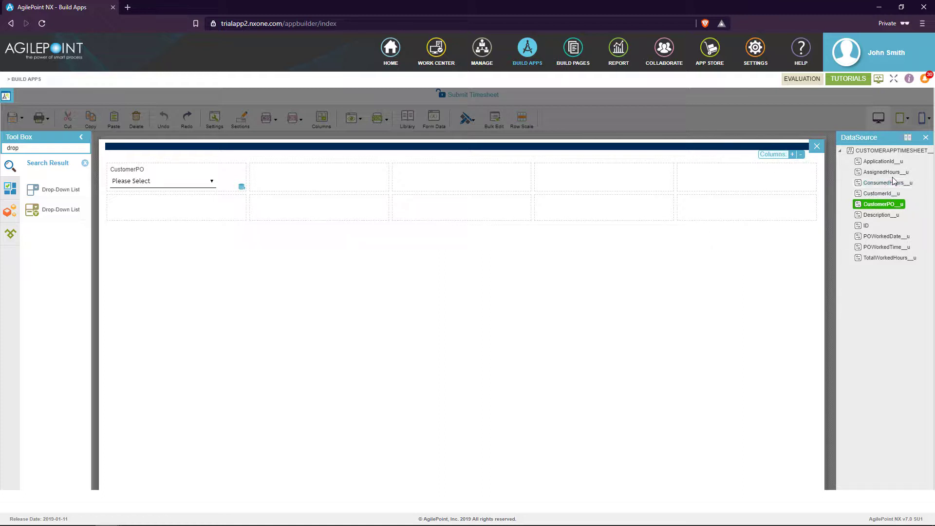
Step: Place the AssignedHours__u, ConsumedHours__u and Description__u fields in the empty first-row cells beside CustomerPO
left_click_drag(883, 171, 299, 174)
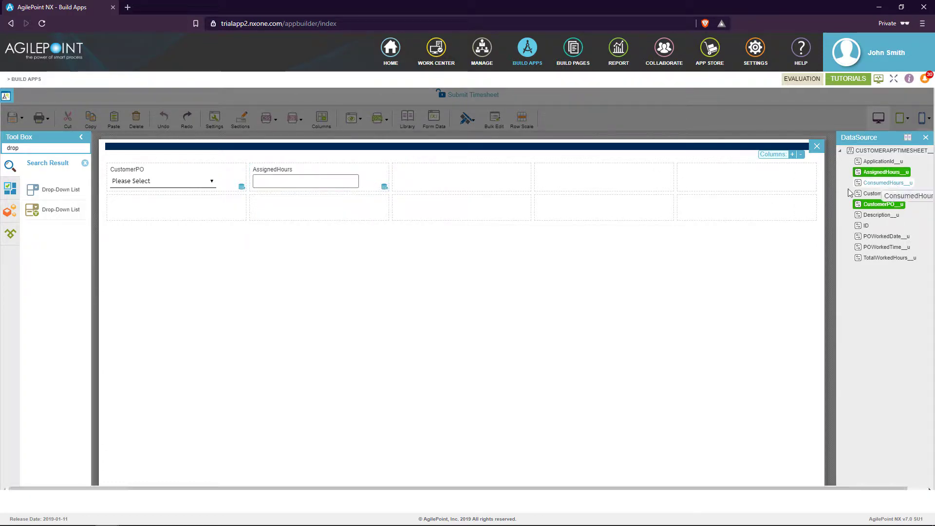
left_click_drag(884, 182, 441, 174)
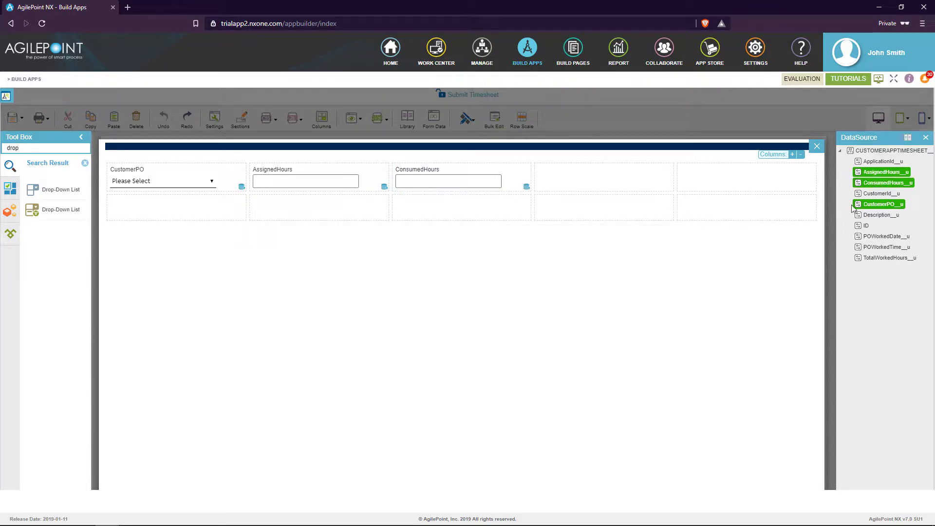
left_click_drag(880, 215, 564, 177)
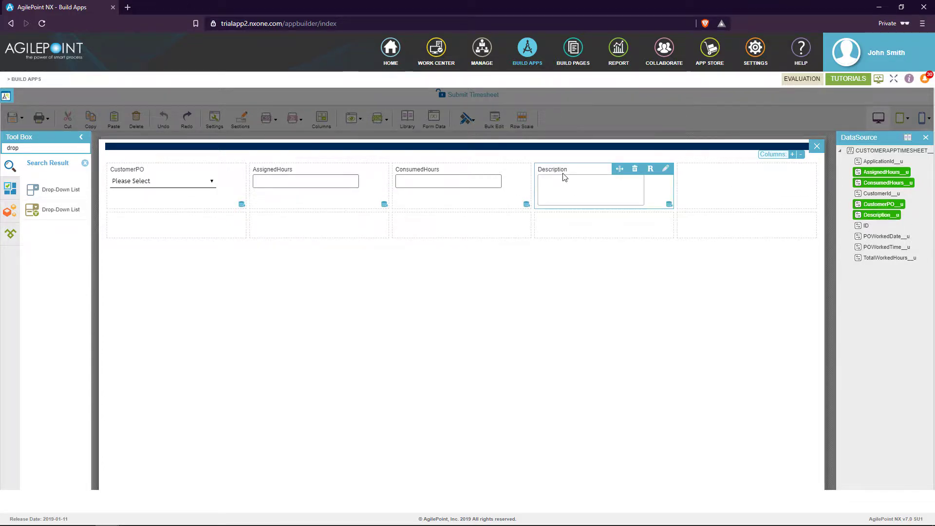
Step: Add a sixth column and place the POWorkedDate__u and POWorkedTime__u fields after Description in the first row
left_click(792, 155)
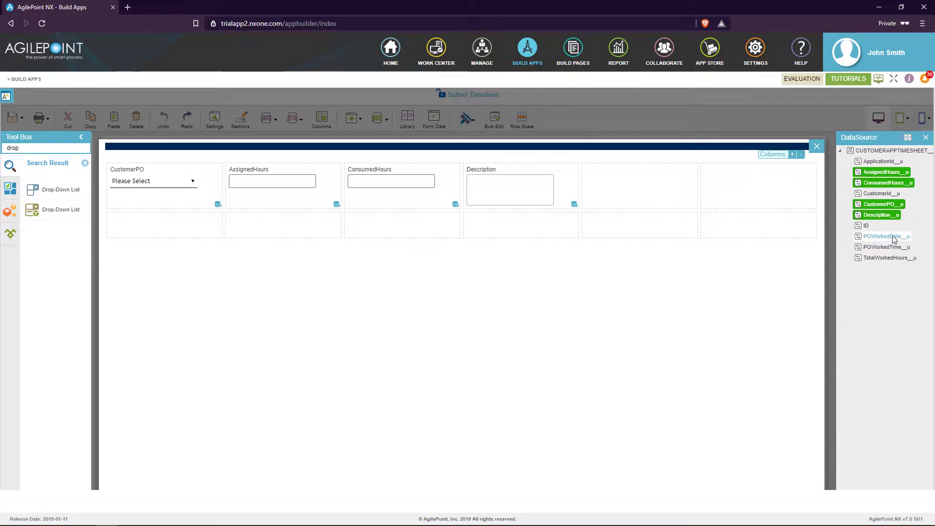
left_click_drag(892, 240, 602, 182)
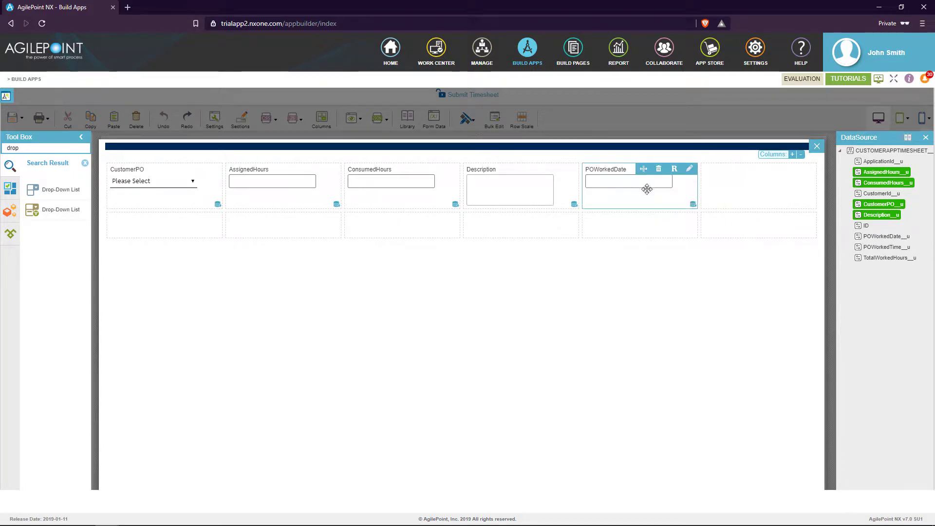
left_click_drag(872, 251, 715, 177)
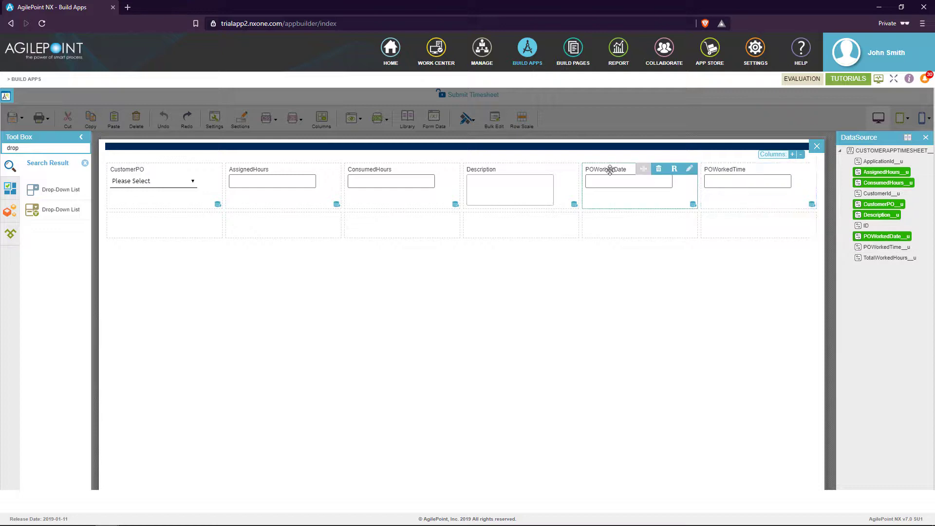
Step: Set the Description text area's display rows to 2
left_click(571, 173)
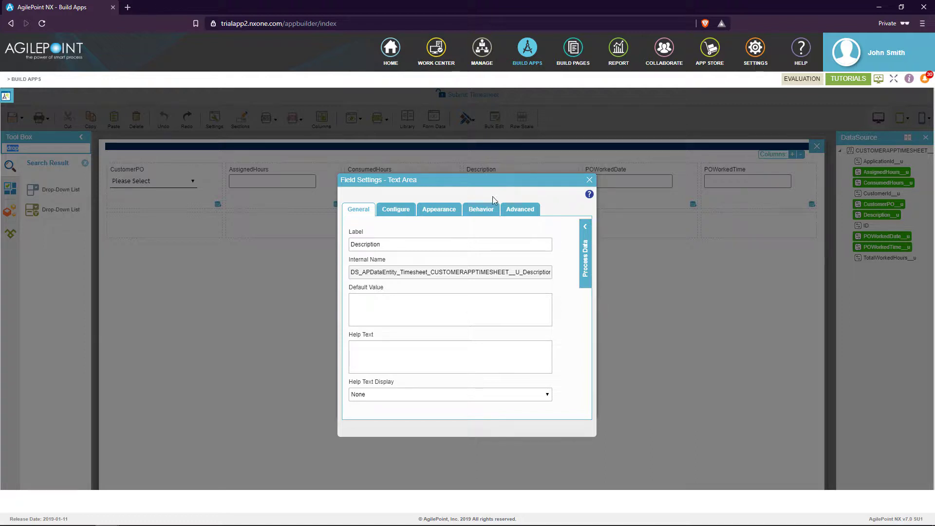
left_click(412, 211)
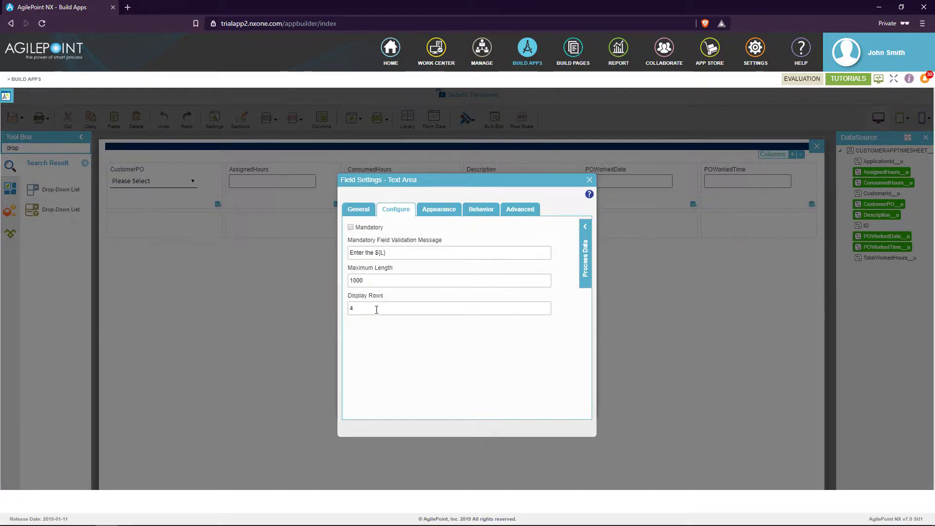
left_click(375, 307)
key("BackSpace")
type("2")
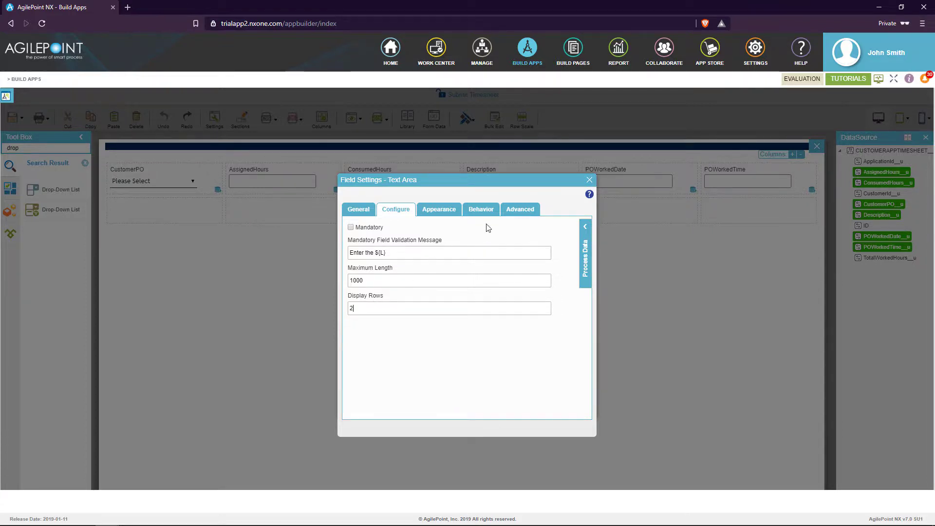
left_click(358, 210)
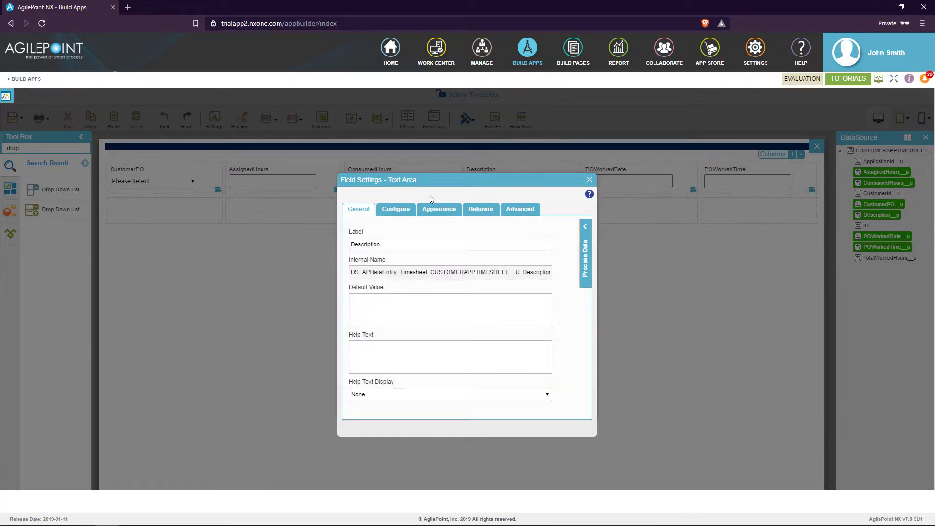
left_click(589, 180)
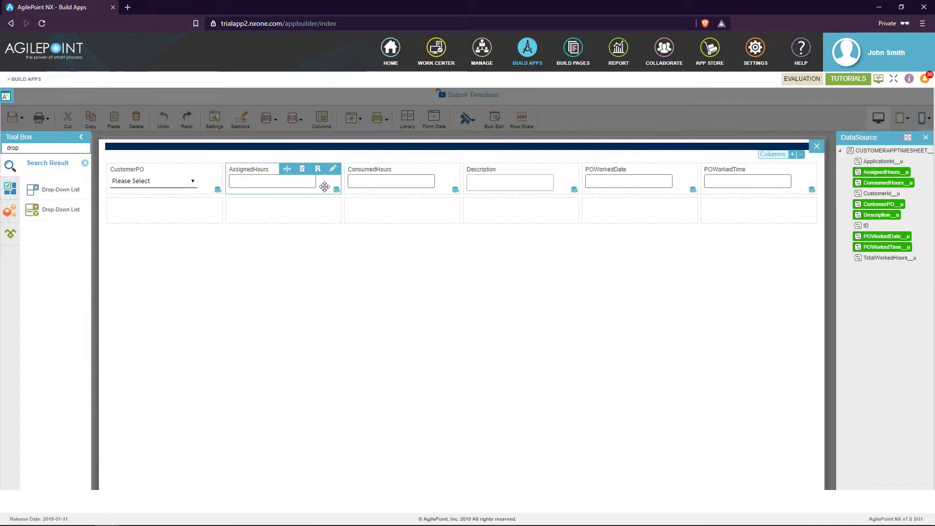
Step: Make the AssignedHours number box read-only
left_click(334, 169)
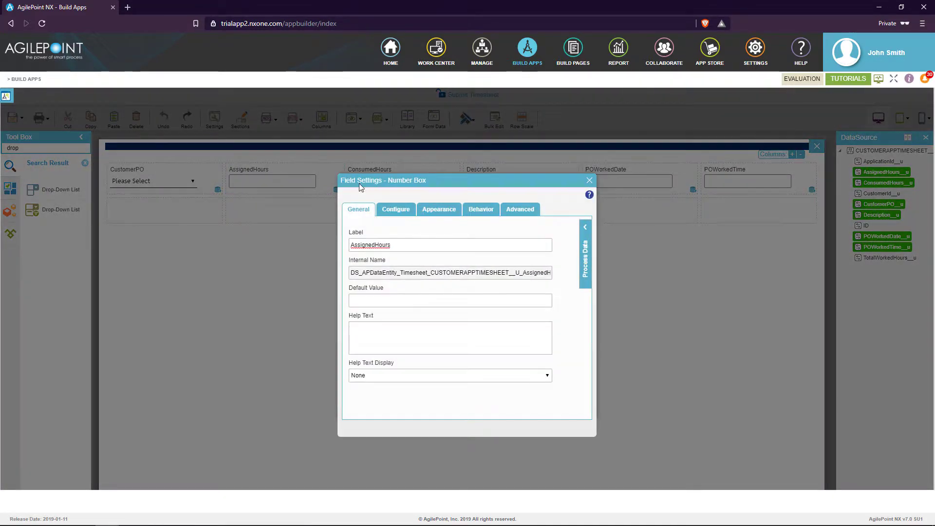
left_click(483, 211)
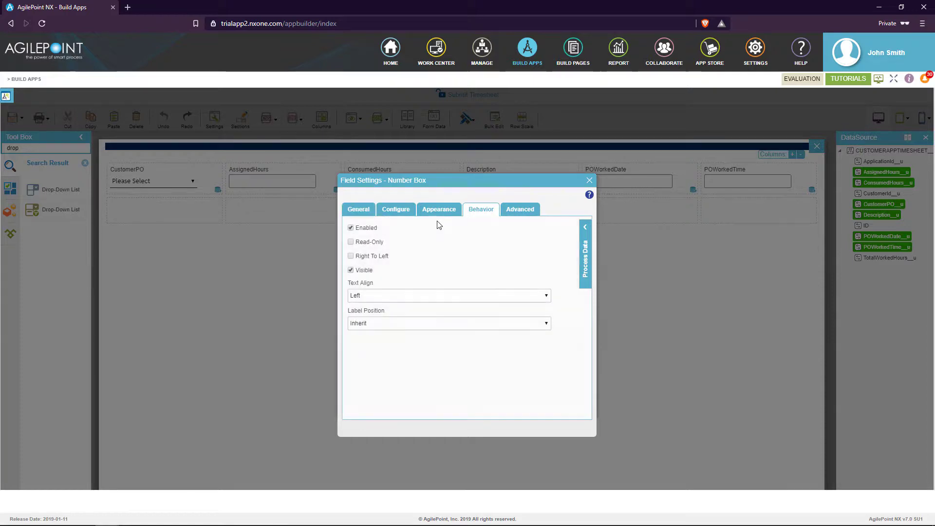
left_click(374, 244)
left_click(589, 180)
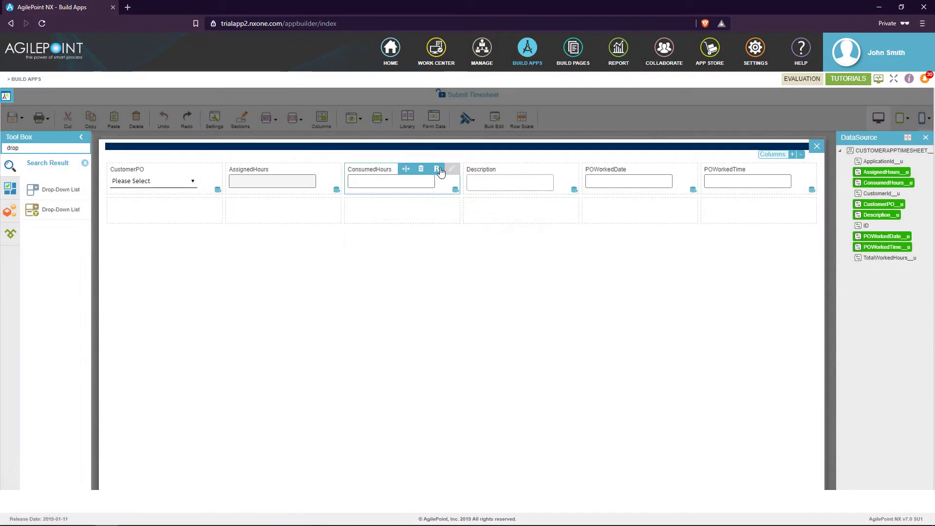
Step: Make the ConsumedHours number box read-only
left_click(452, 168)
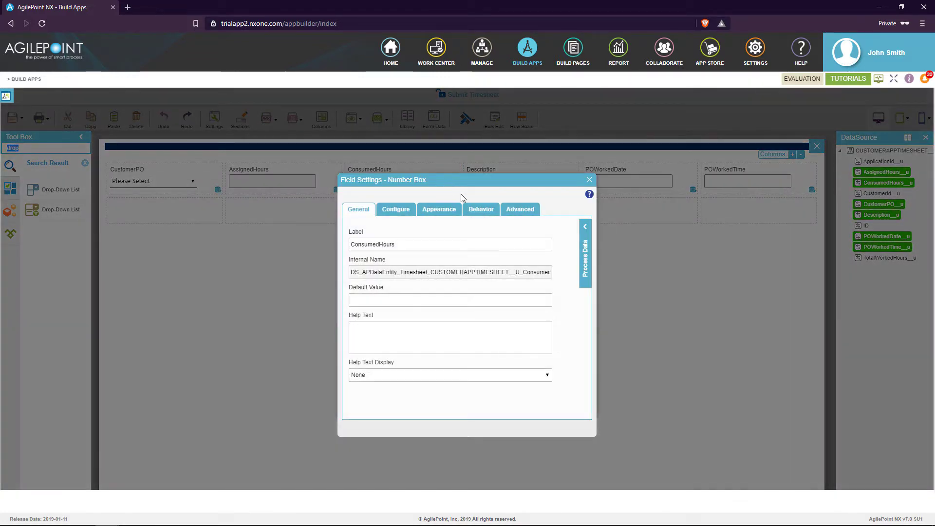
left_click(484, 211)
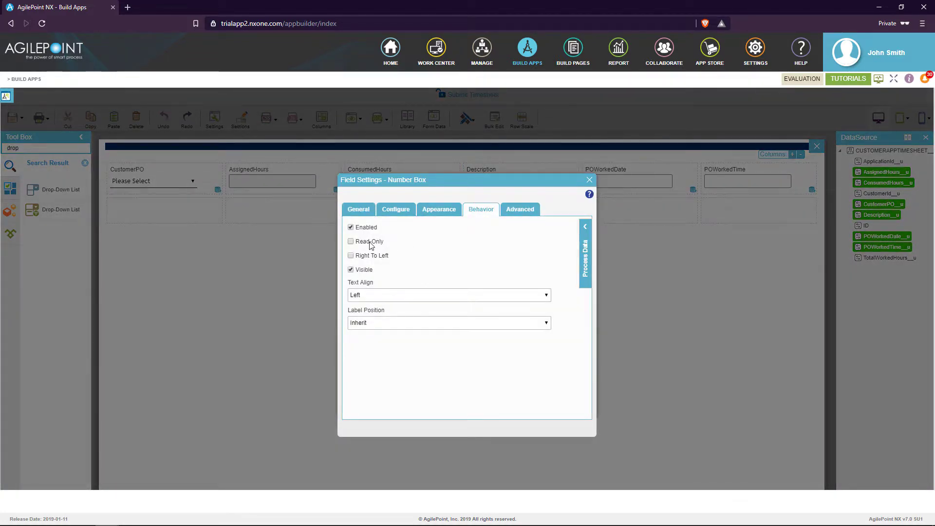
left_click(370, 243)
left_click(589, 180)
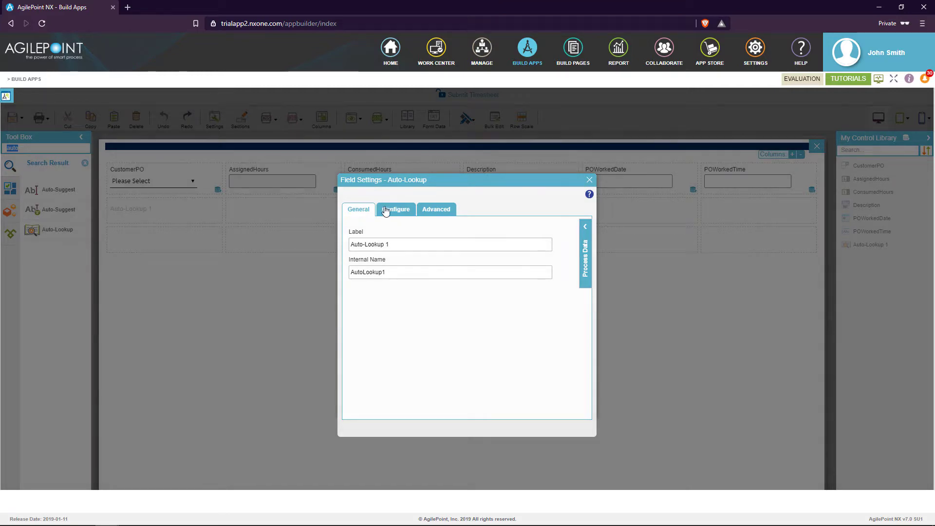
Step: Create a lookup for the Auto-Lookup 1 control from an AgilePoint DataEntity source, named ASsignedHours with multiple columns
left_click(393, 211)
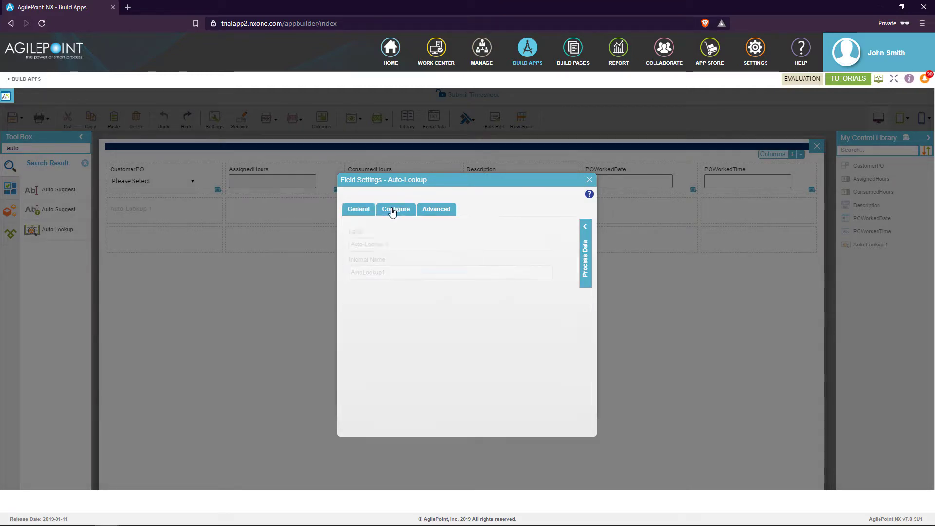
left_click(559, 239)
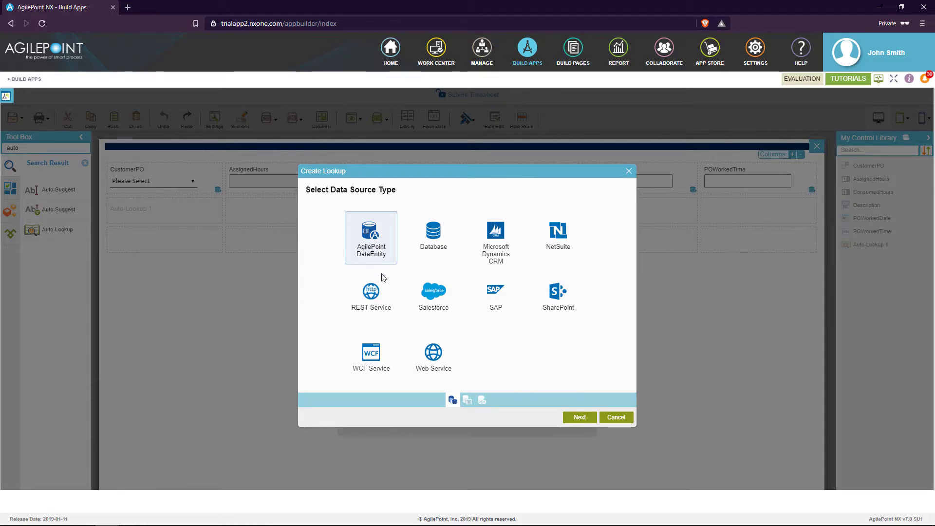
left_click(572, 418)
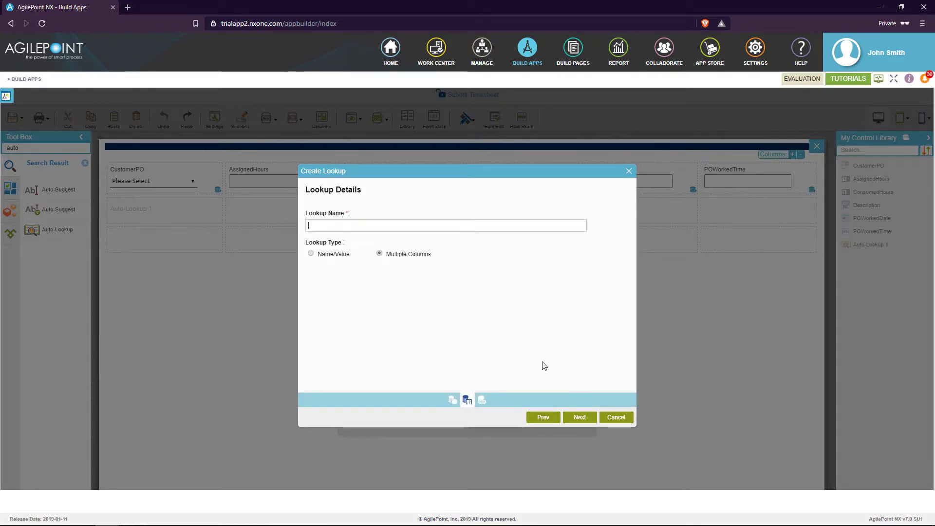
type("ASsigned")
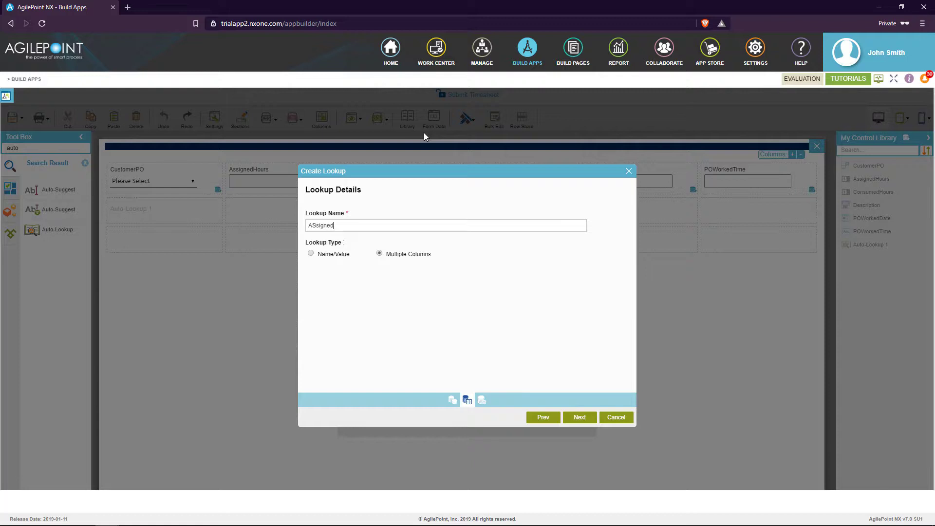
type("Hours")
left_click(582, 417)
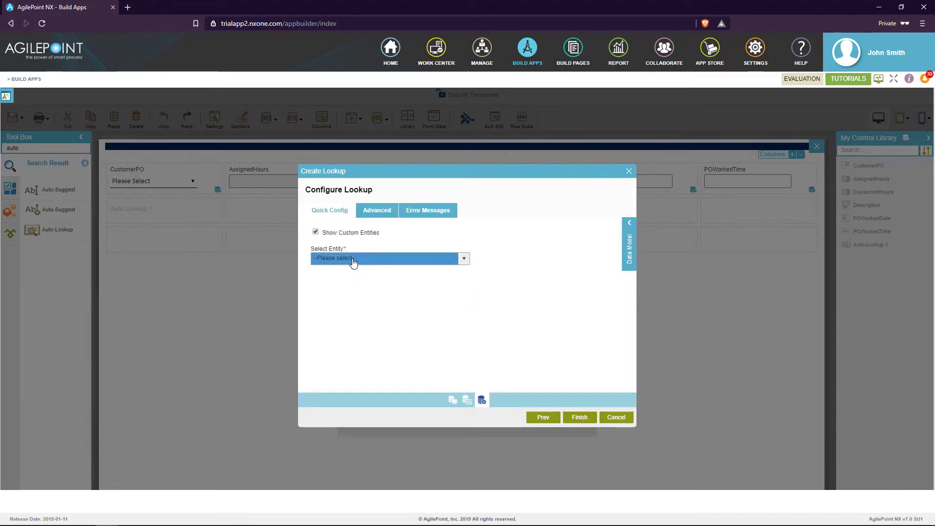
Step: Choose the CustomerPODetails__u entity for the lookup and select only its AssignedHours__u column
left_click(353, 261)
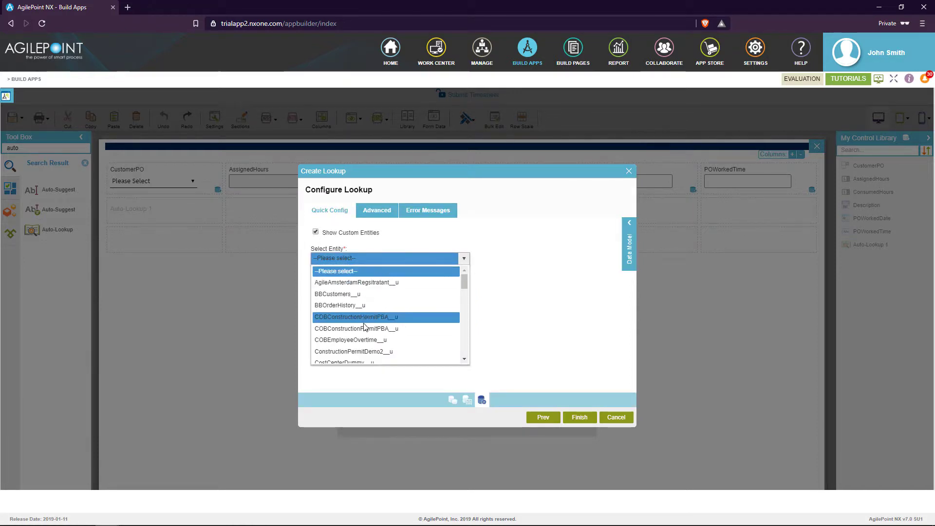
scroll(364, 325, "down", 3)
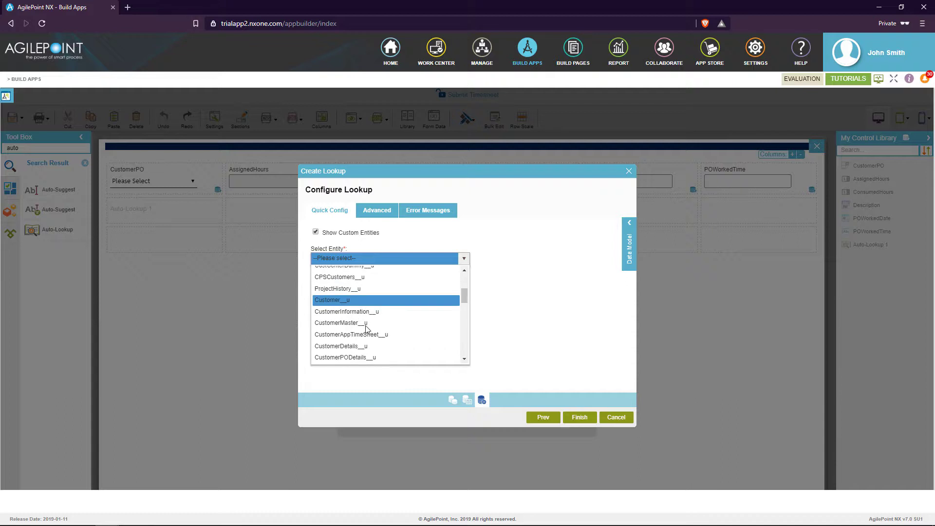
left_click(369, 354)
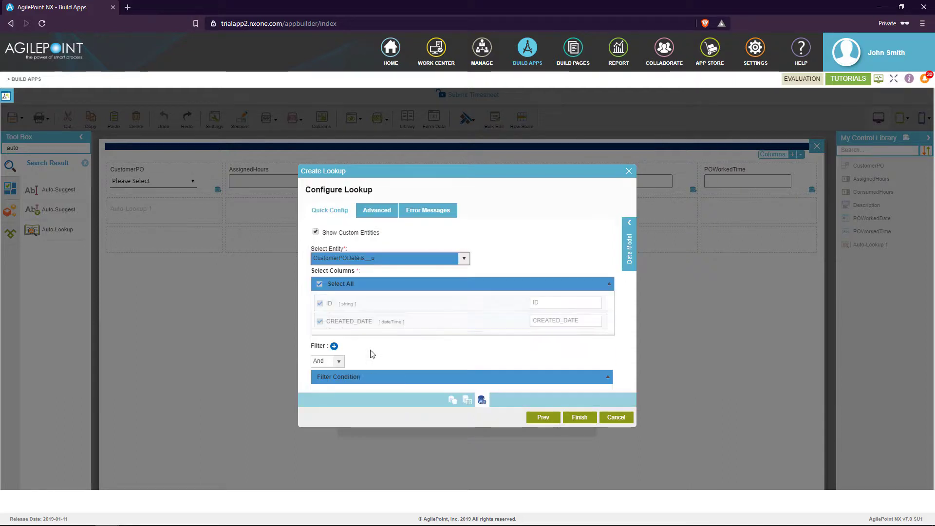
left_click(329, 284)
scroll(331, 326, "down", 3)
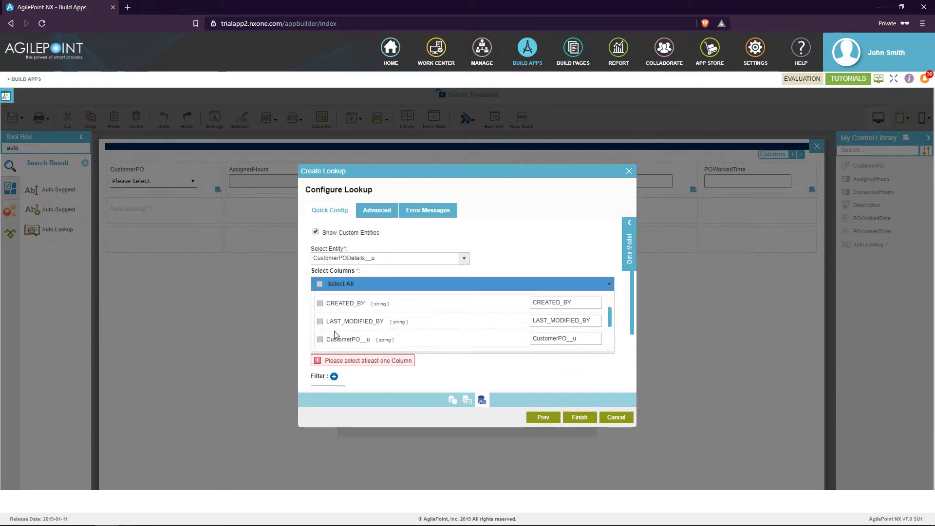
scroll(335, 334, "down", 3)
left_click(325, 322)
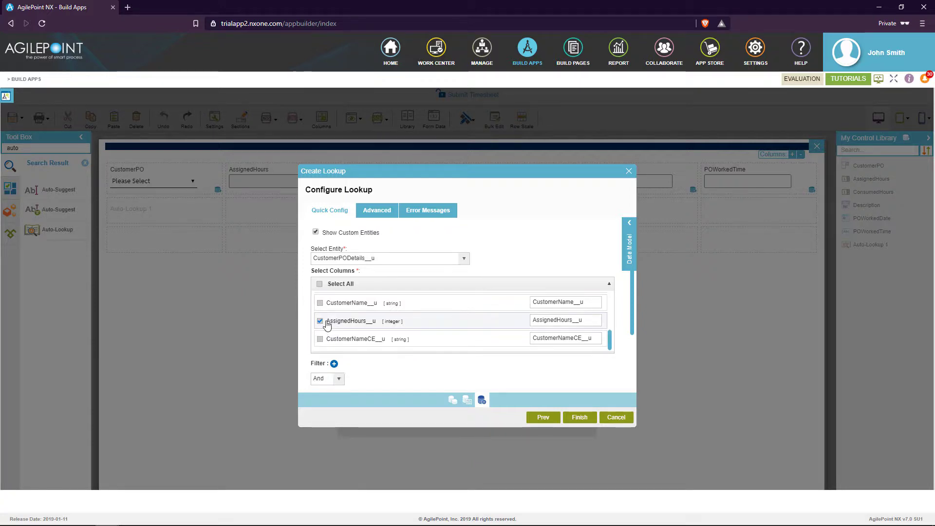
Step: Replace the AssignedHours__u column's mapping with the AssignedHours field of the customer timesheet entity from the data source
double_click(564, 320)
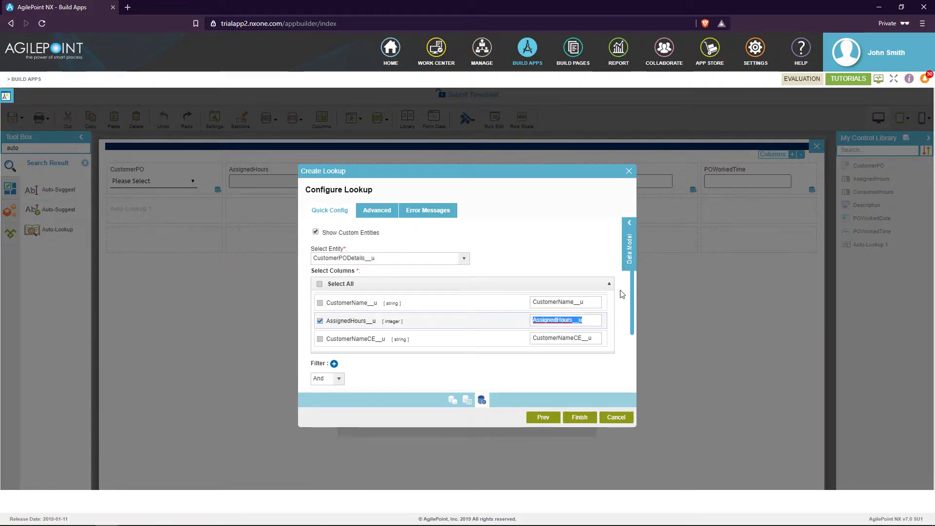
key("BackSpace")
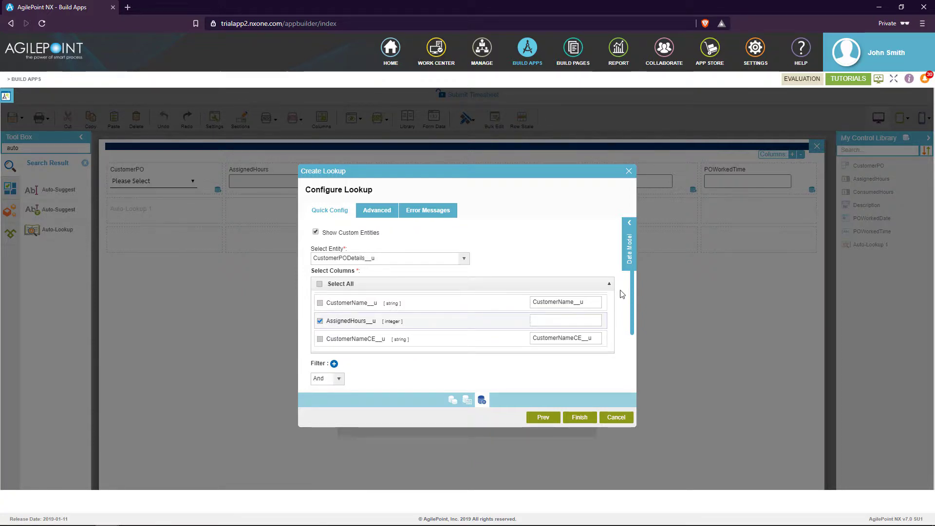
left_click(629, 228)
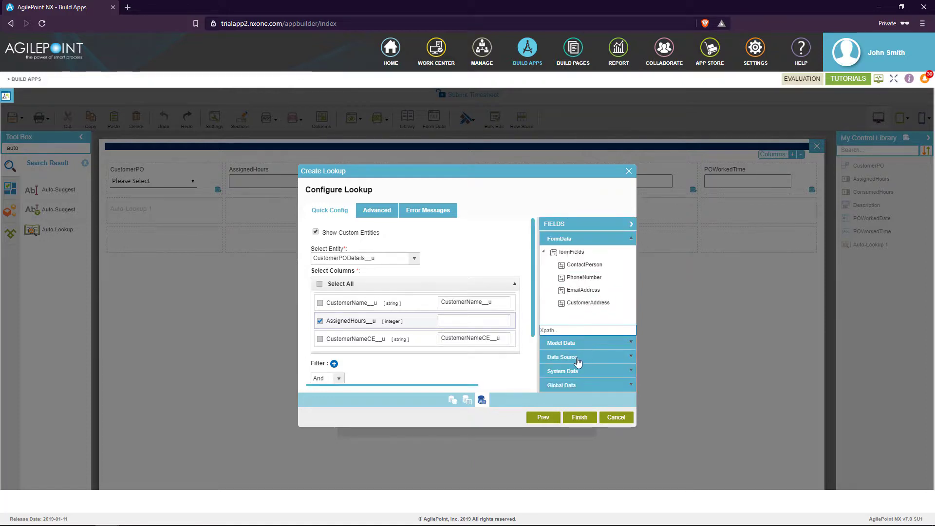
left_click(577, 361)
scroll(598, 325, "down", 5)
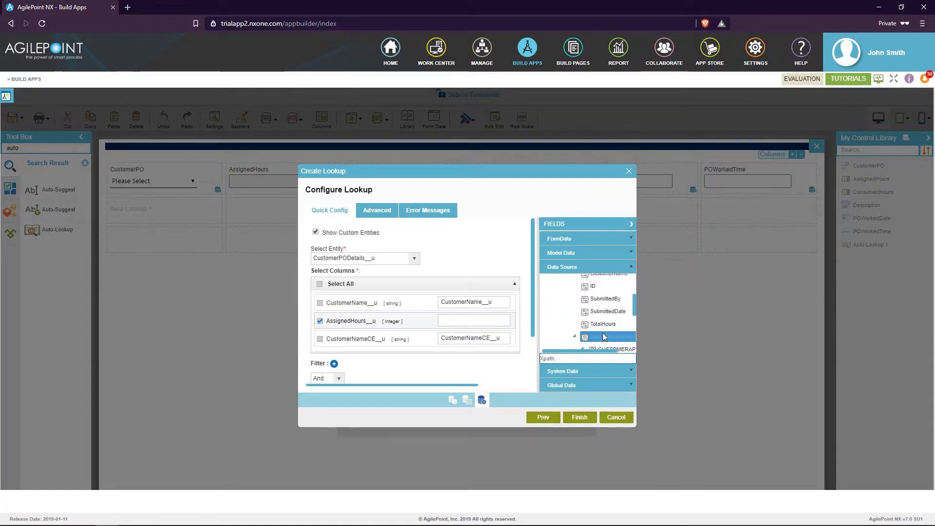
scroll(609, 321, "down", 2)
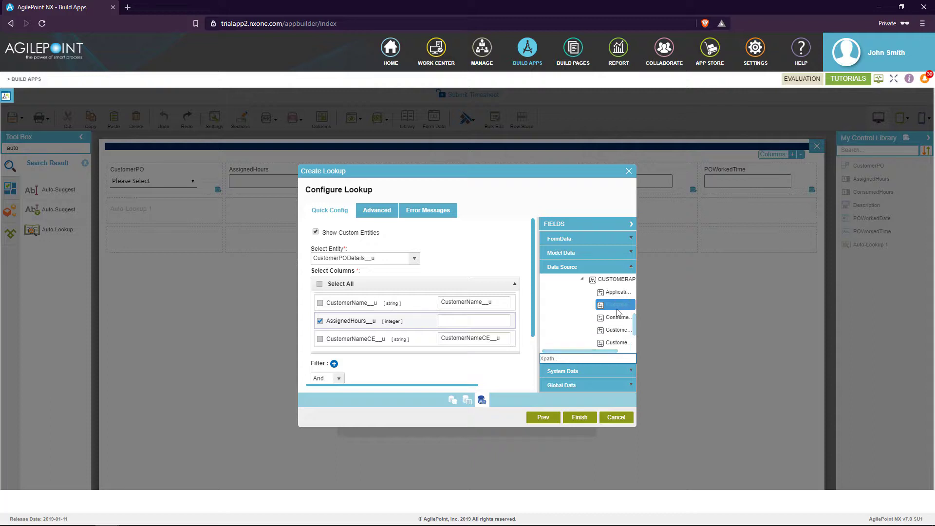
left_click_drag(587, 319, 533, 383)
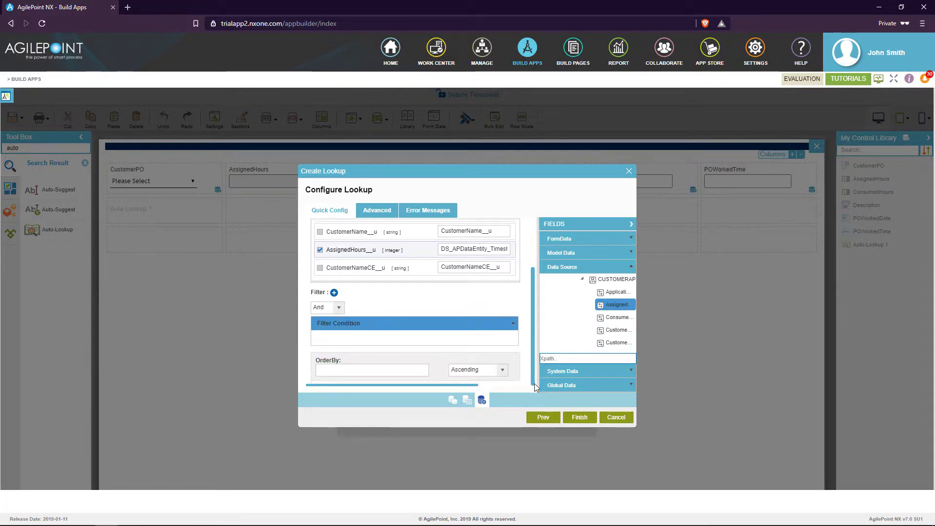
Step: Add a filter where CustomerPO equals the timesheet's CustomerPO data source field, and finish the lookup
left_click(334, 292)
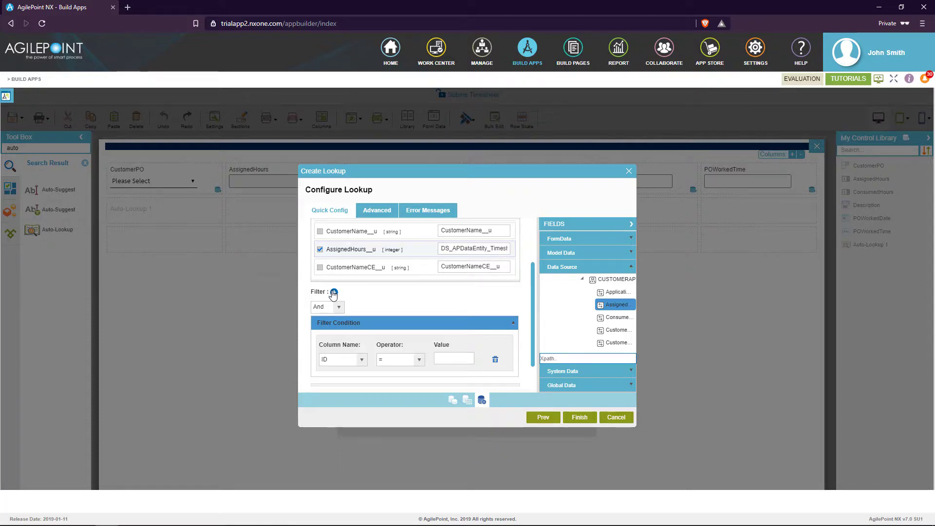
left_click(341, 362)
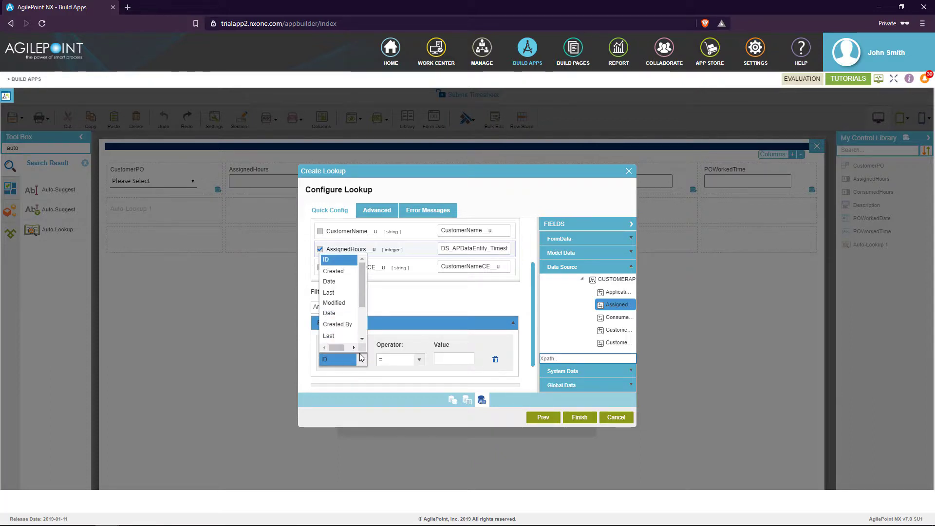
scroll(351, 321, "down", 2)
left_click(339, 309)
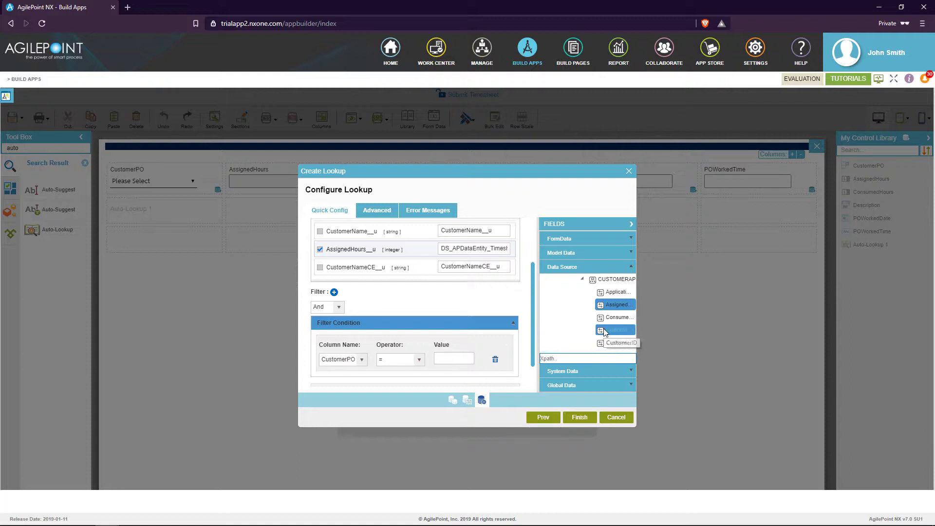
left_click_drag(613, 349, 451, 358)
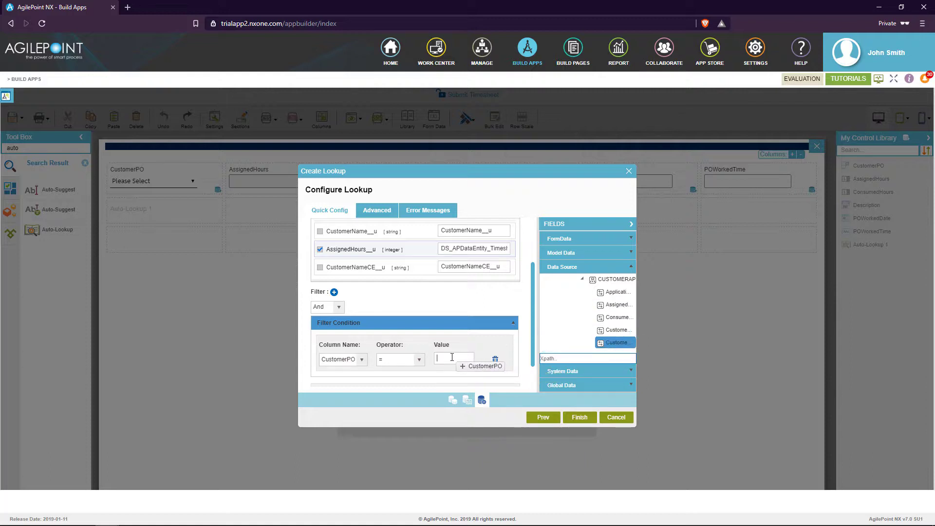
left_click(579, 417)
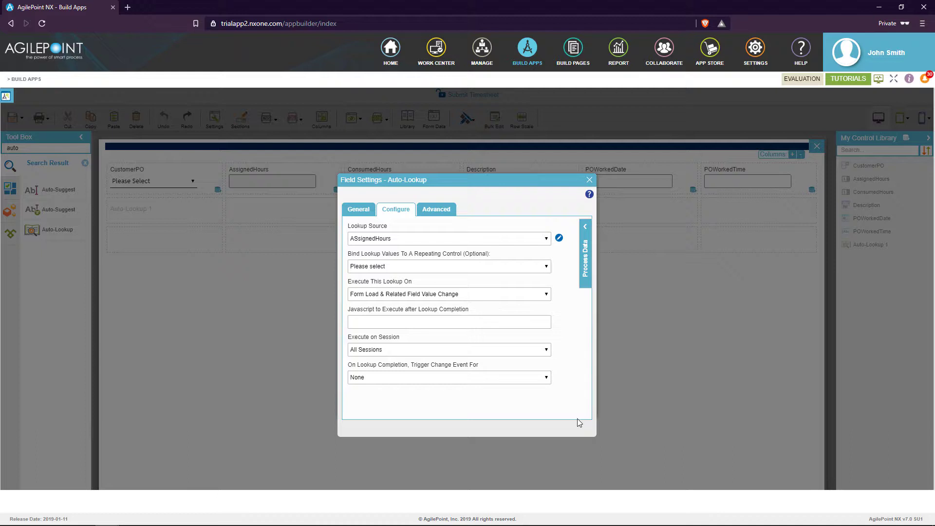
Step: Set the ASsignedHours auto-lookup to execute on Specific Field Value Change of the CustomerPO__u field and close its settings
left_click(461, 295)
left_click(451, 319)
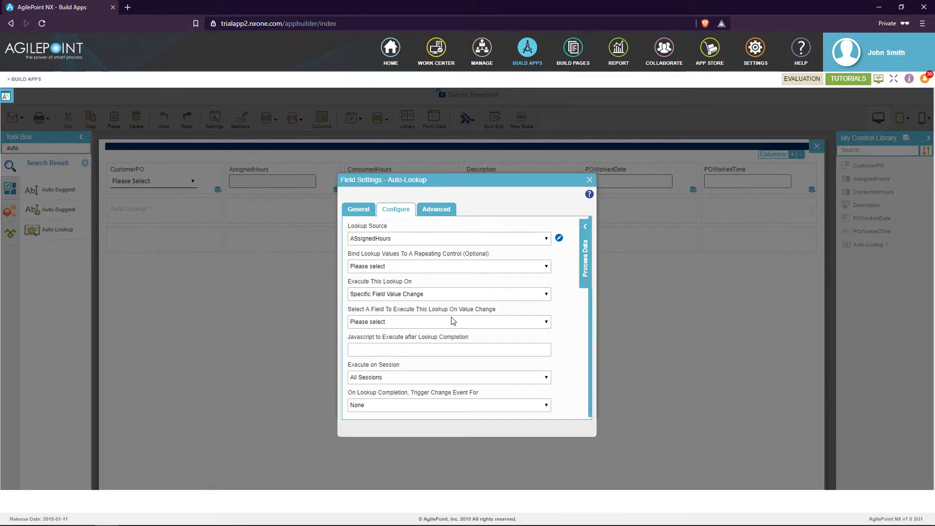
left_click(446, 322)
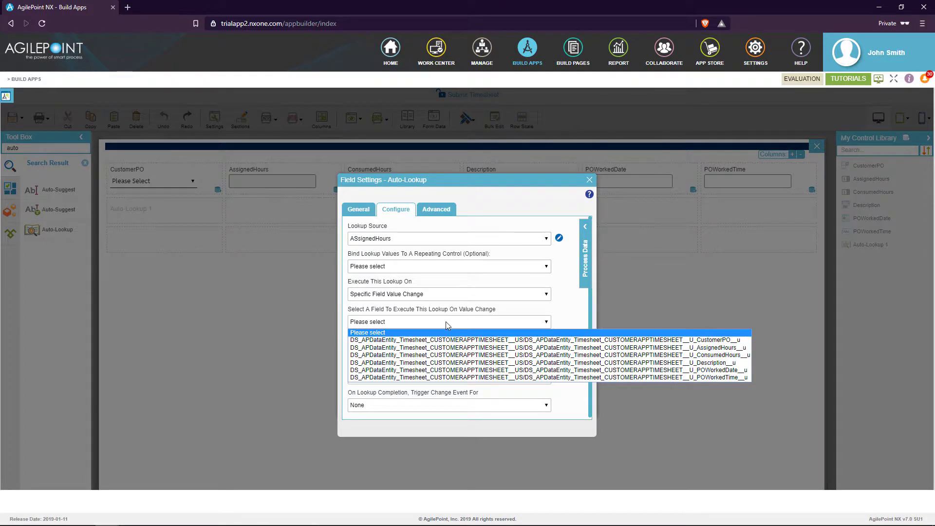
left_click(446, 341)
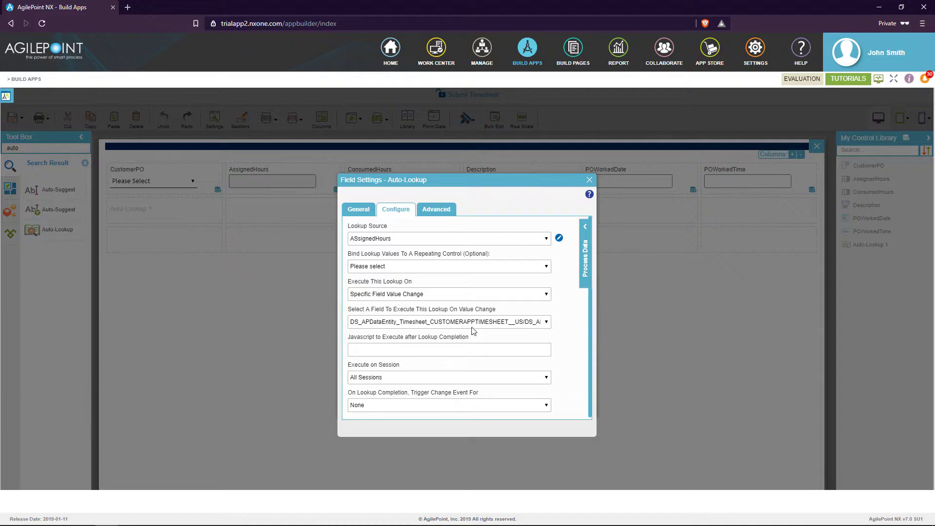
left_click(590, 181)
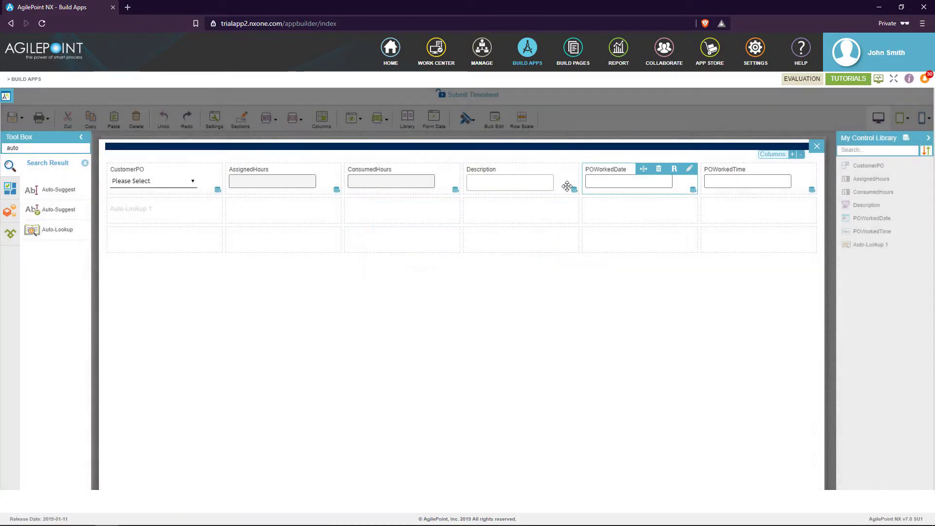
Step: Add a second Auto-Lookup control in the subform cell below AssignedHours and open its lookup configuration
left_click_drag(57, 229, 252, 208)
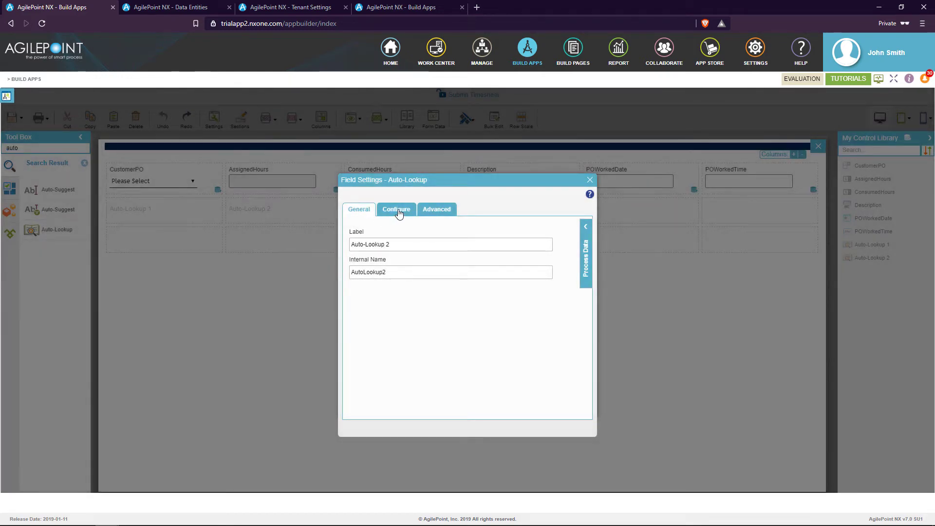
left_click(399, 213)
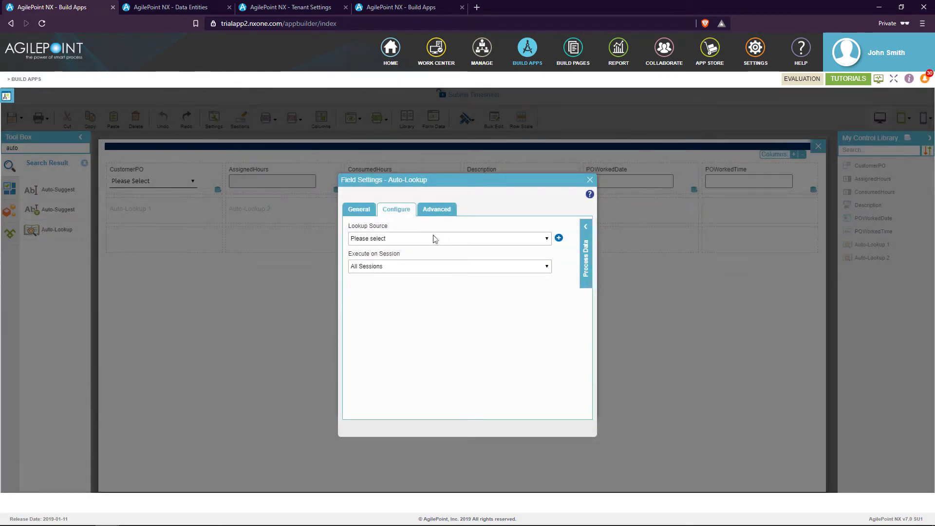
left_click(365, 214)
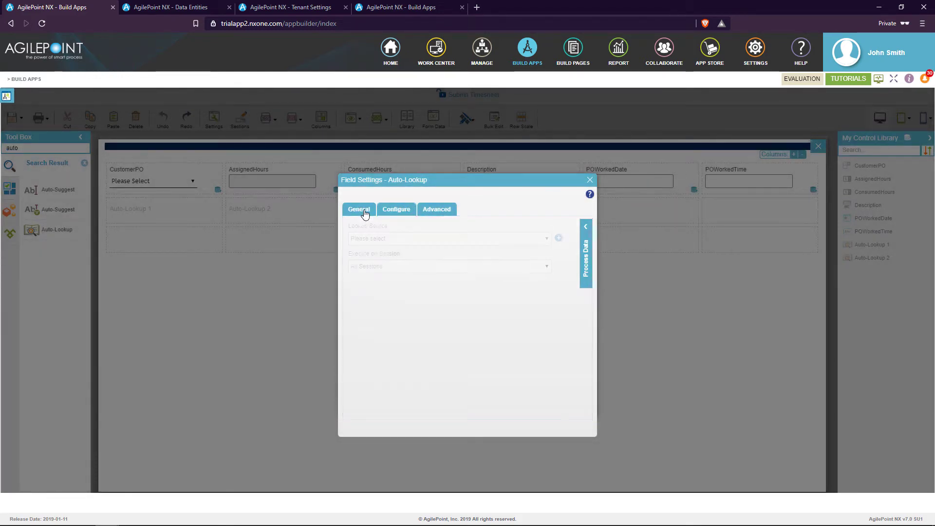
left_click(387, 215)
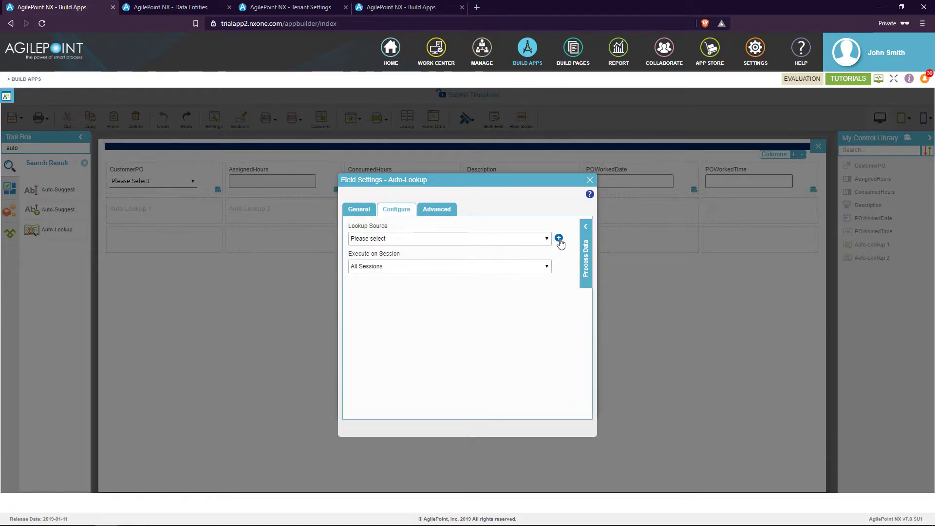
Step: Create a Database lookup for Auto-Lookup 2 using the TimeSheetDB access token, named GetConsumedHours with multiple columns
left_click(558, 238)
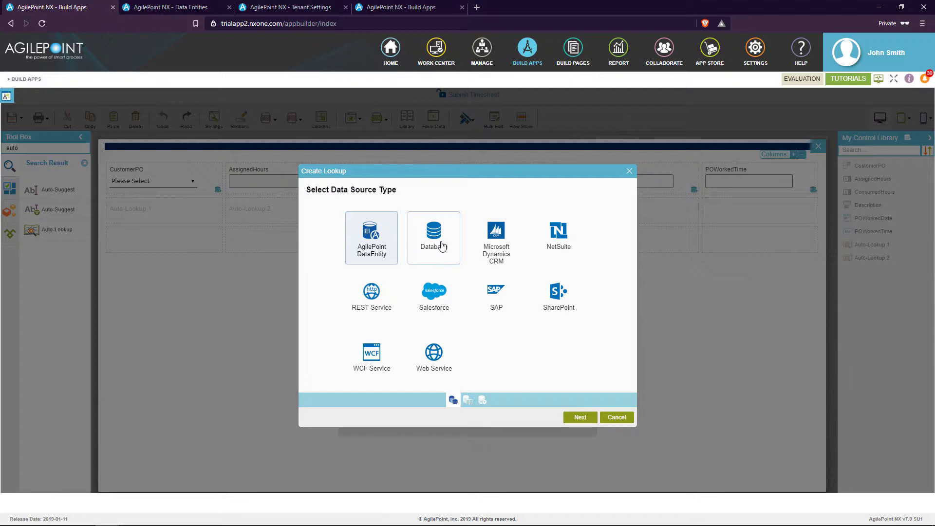
left_click(440, 243)
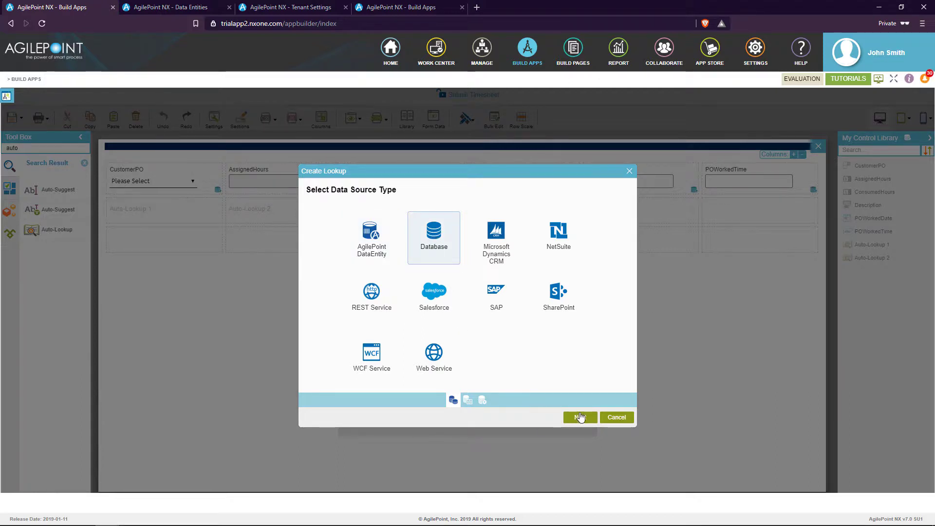
left_click(580, 417)
left_click(465, 227)
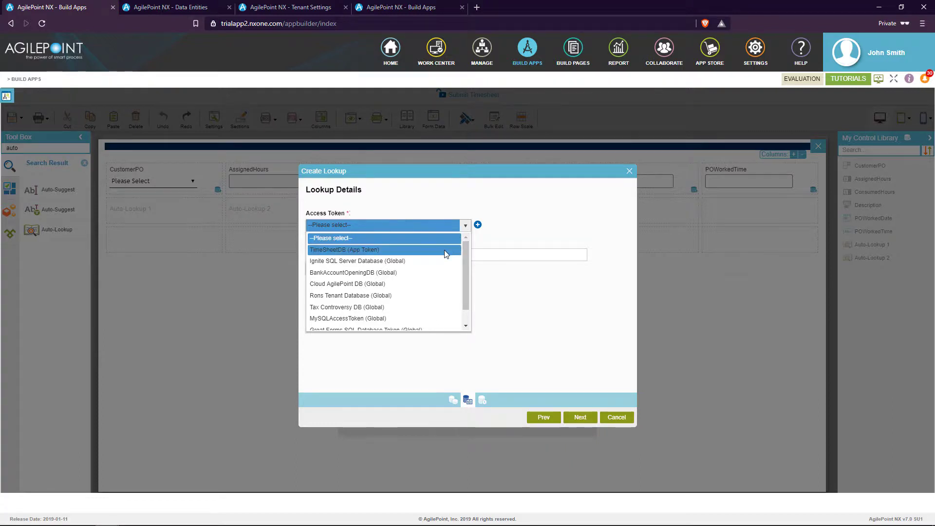
left_click(445, 249)
left_click(438, 254)
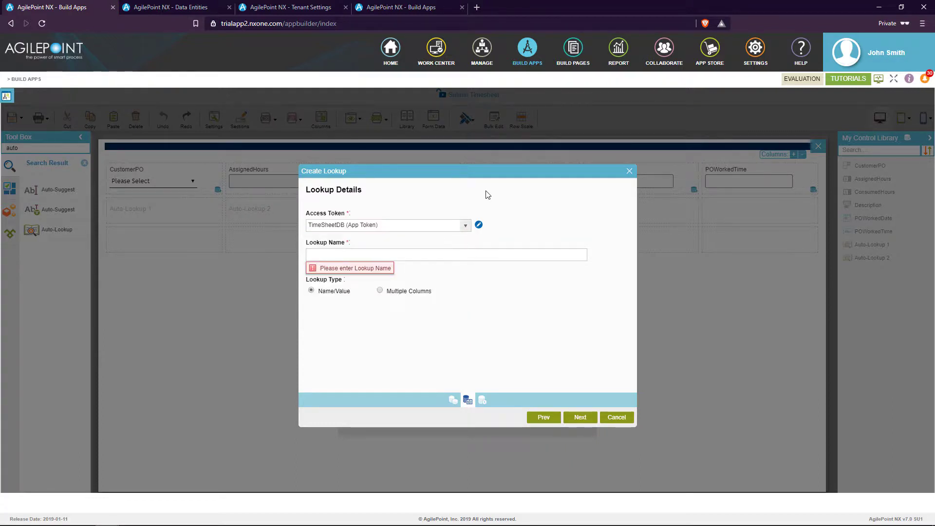
type("GetConsumedHours")
left_click(381, 294)
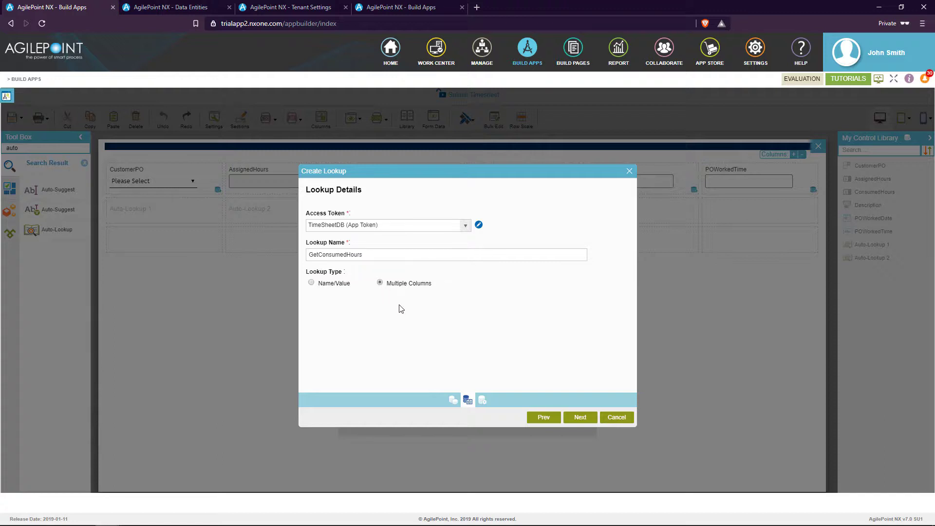
left_click(591, 422)
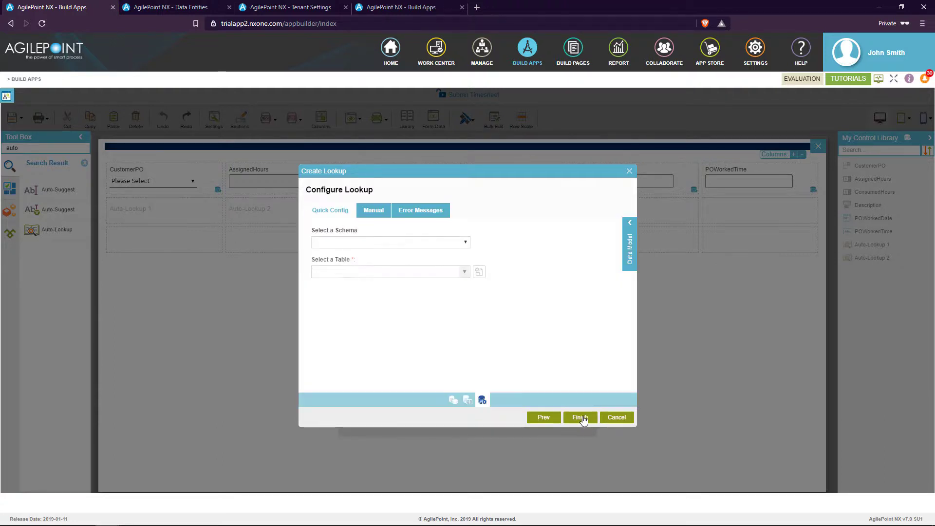
Step: Paste a manual SQL query that sums POWorkedTime__u as ConsumedHours__u from CustomerAppTimeSheet__u for the selected CustomerPO__u
left_click(381, 214)
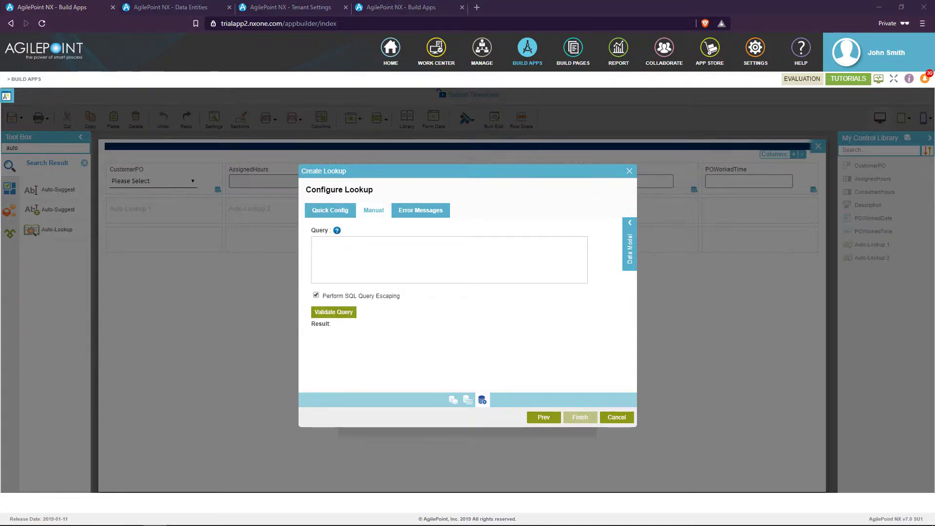
right_click(373, 256)
left_click(405, 332)
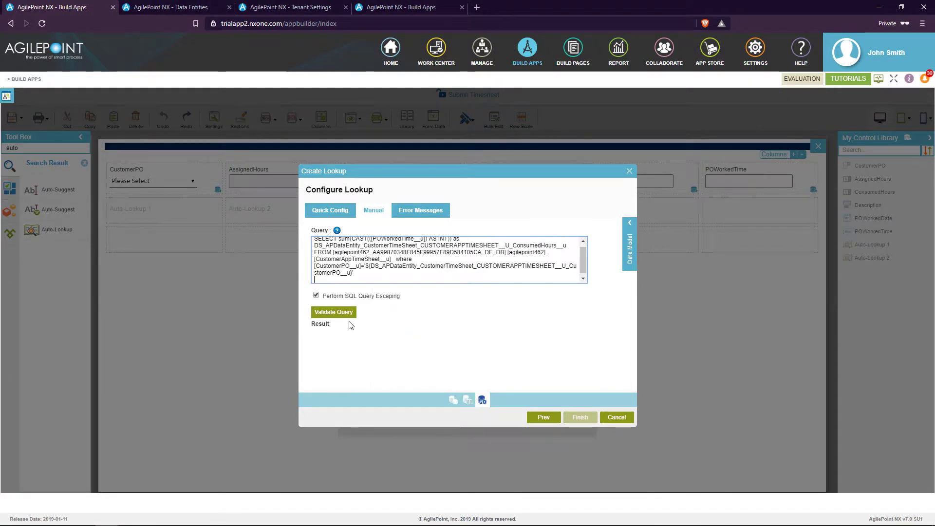
Step: Validate the query with a sample customer PO value, view the formatted data, and finish the lookup
left_click(327, 312)
left_click(463, 302)
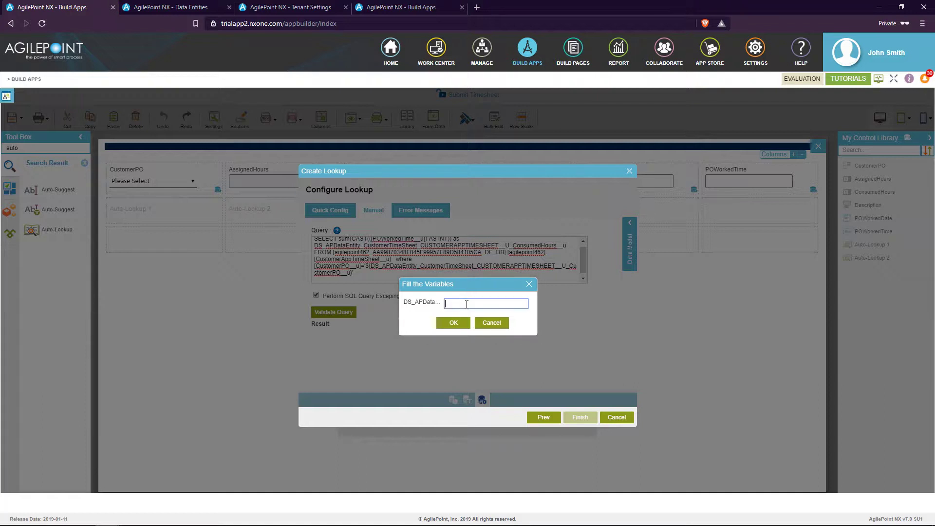
type("RCDoc001")
left_click(451, 323)
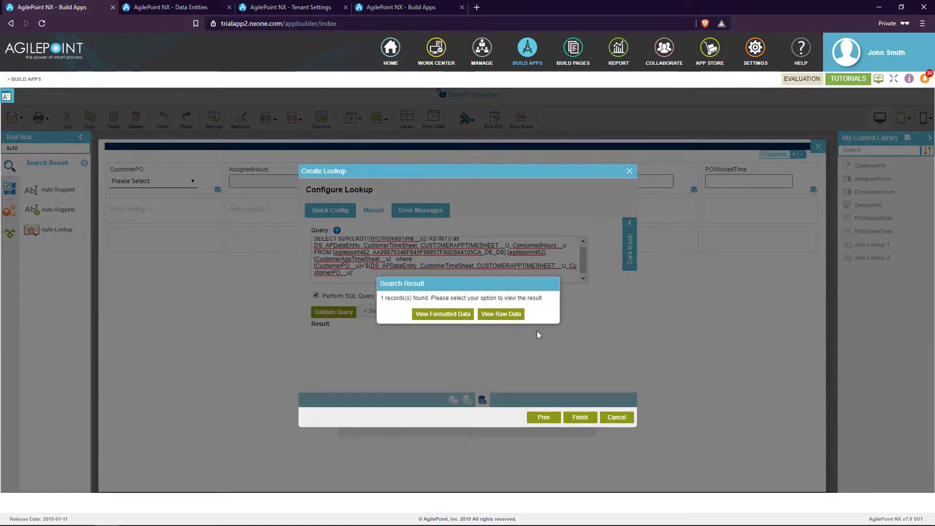
left_click(457, 315)
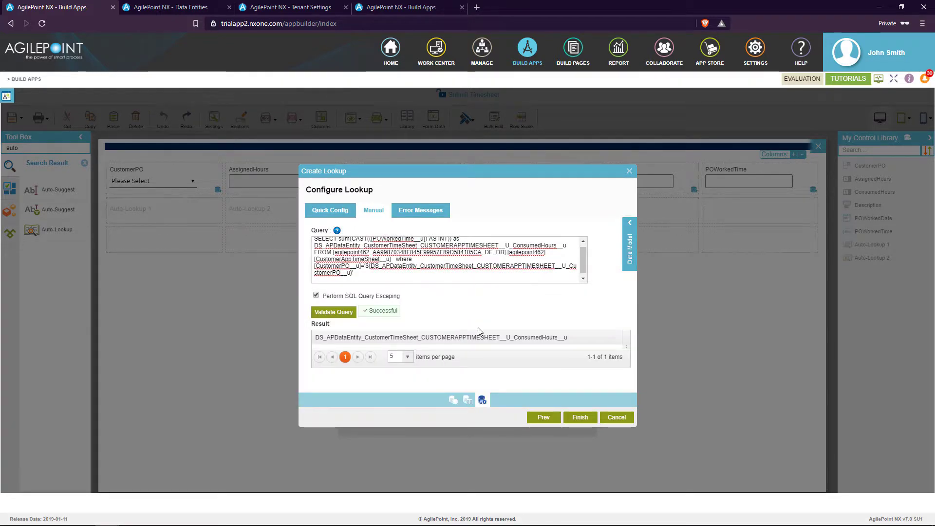
left_click(580, 417)
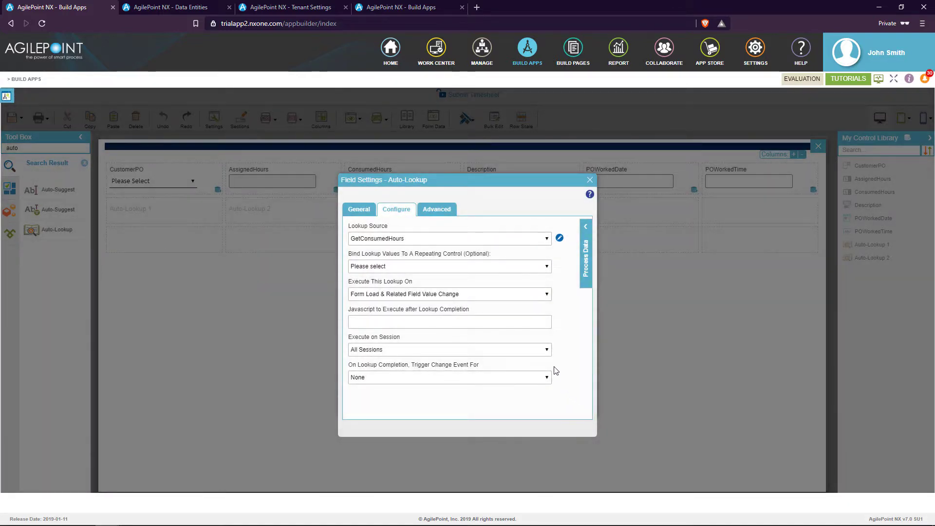
Step: Set the GetConsumedHours auto-lookup to execute on Specific Field Value Change of the CustomerPO__u field and close its settings
left_click(495, 295)
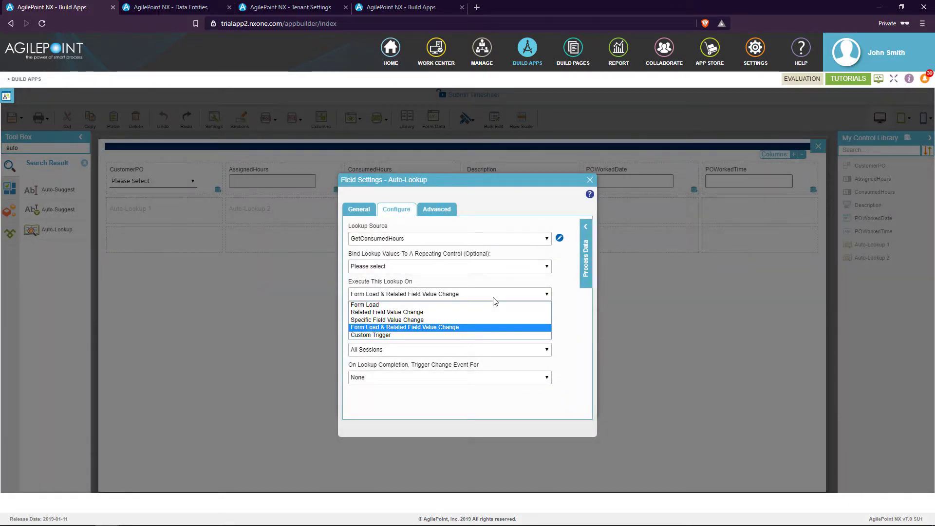
left_click(474, 321)
left_click(467, 326)
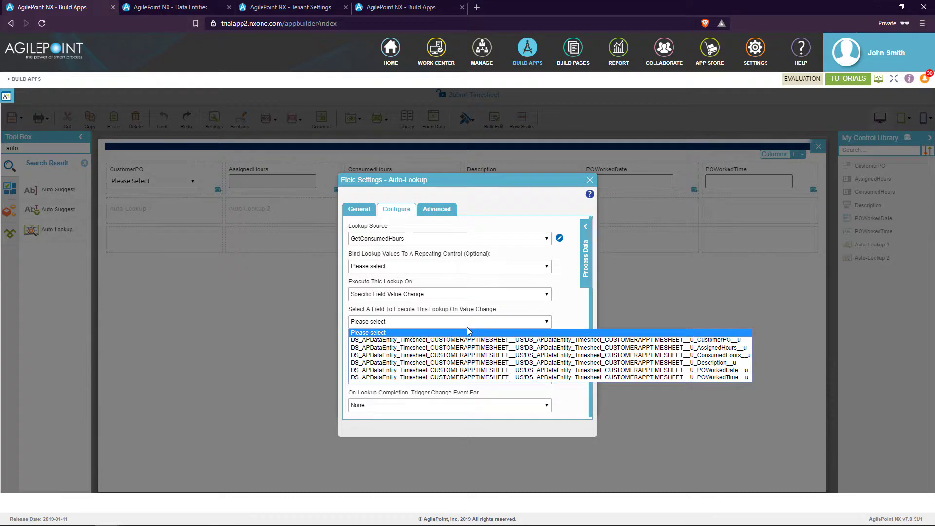
left_click(466, 340)
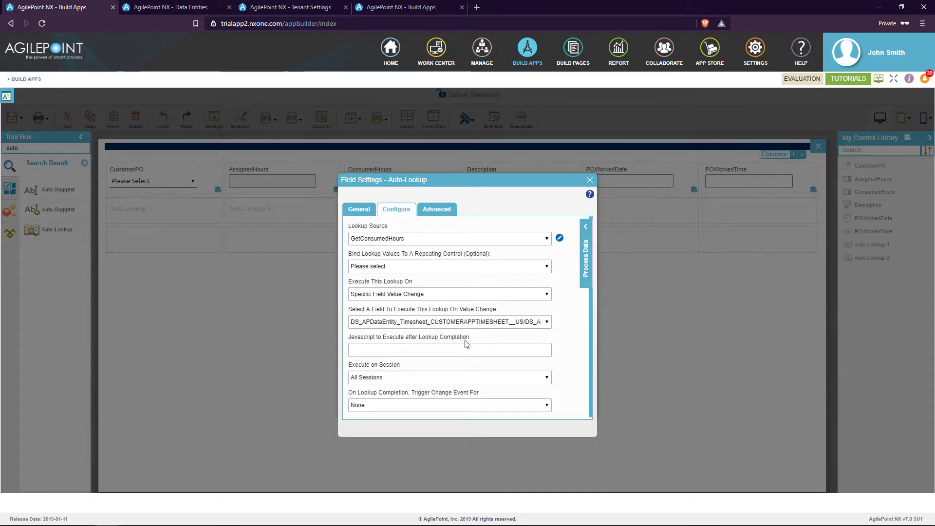
left_click(590, 180)
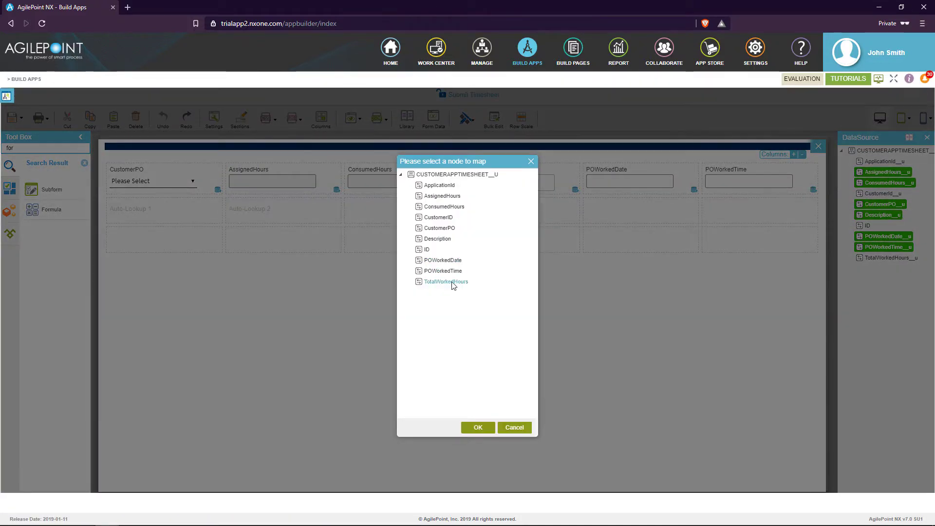
Step: Map the new formula field to TotalWorkedHours and build its formula as ConsumedHours + POWorkedTime
left_click(452, 286)
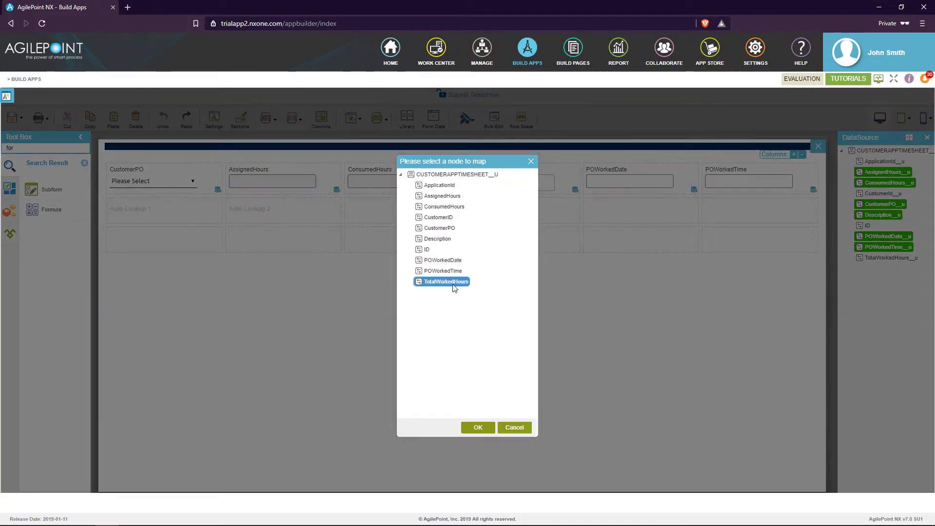
left_click(476, 427)
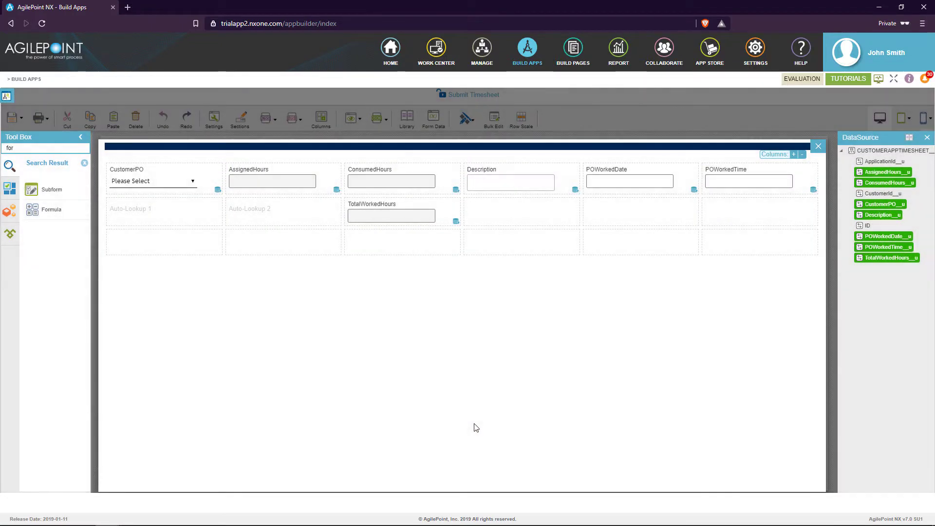
mouse_move(440, 222)
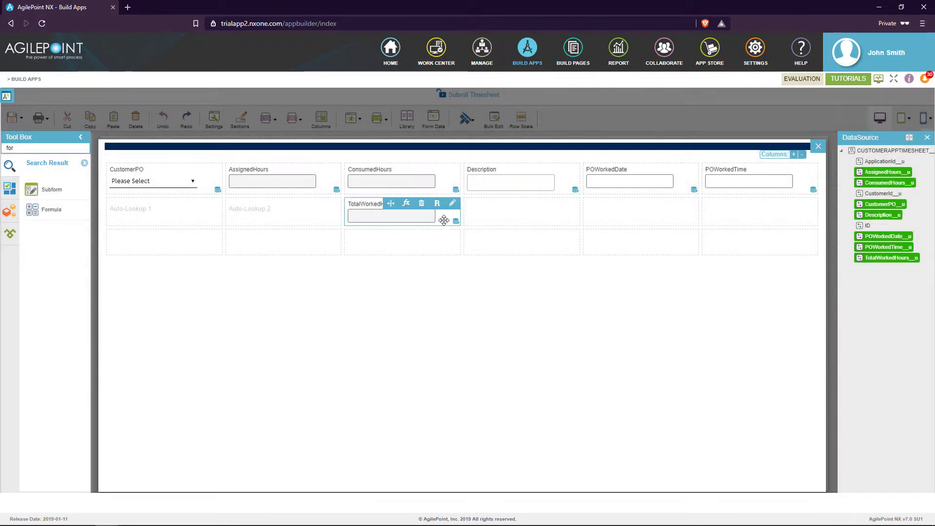
left_click(407, 205)
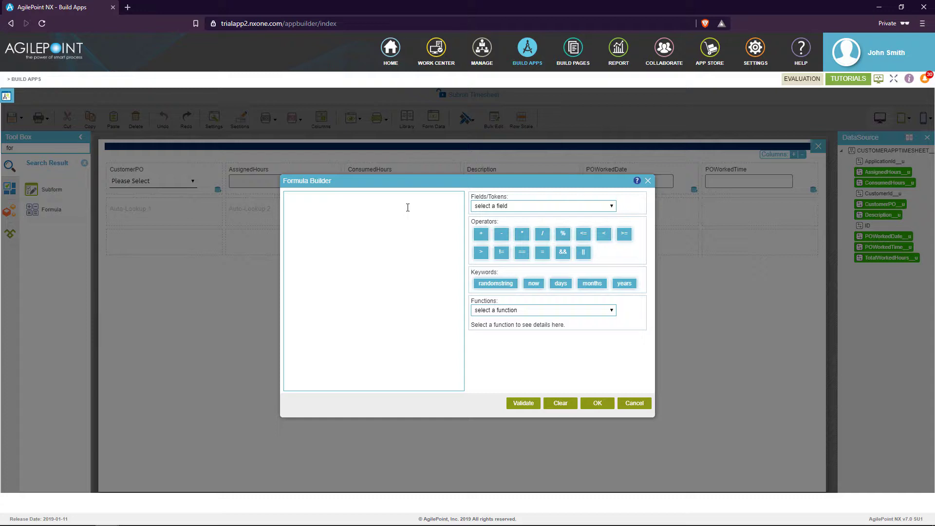
left_click(512, 205)
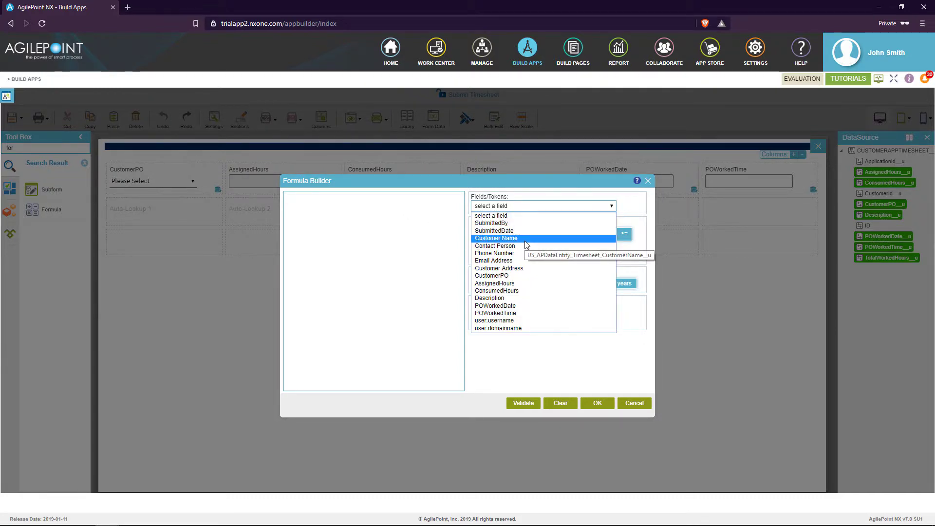
left_click(506, 291)
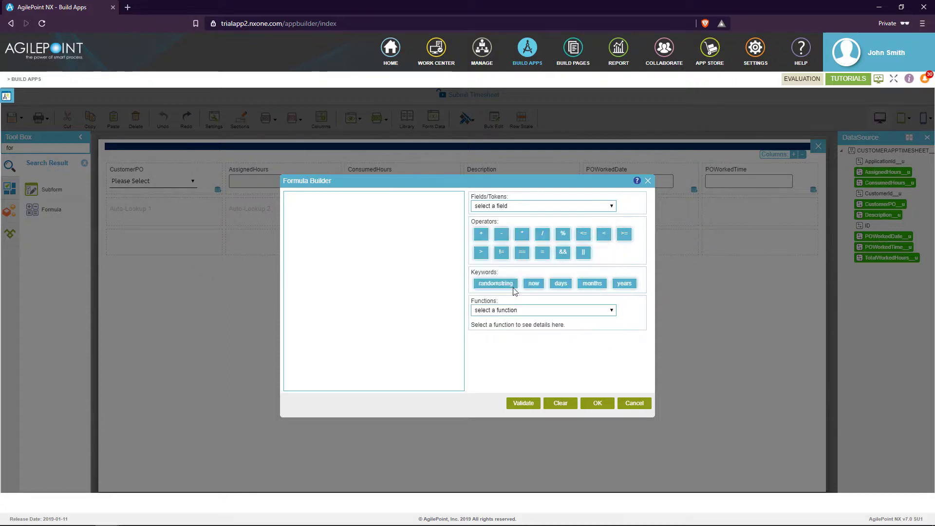
left_click(481, 235)
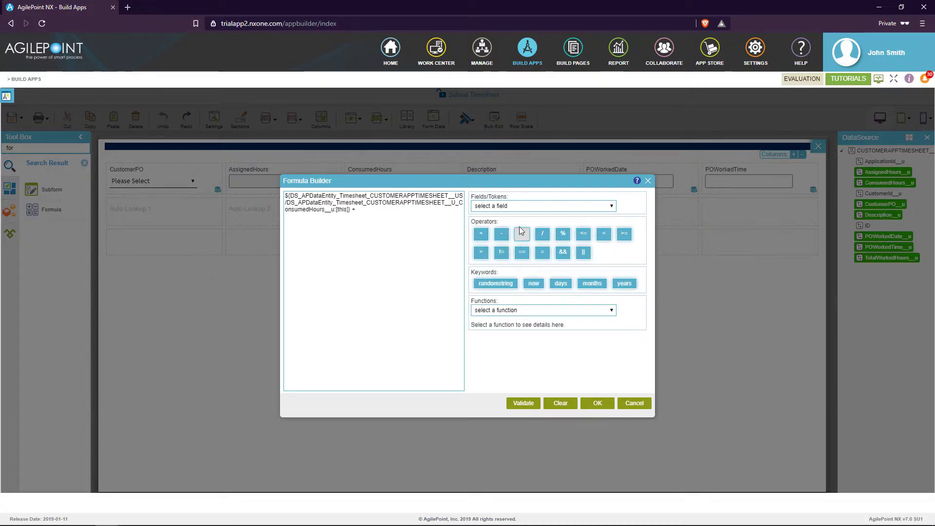
left_click(511, 207)
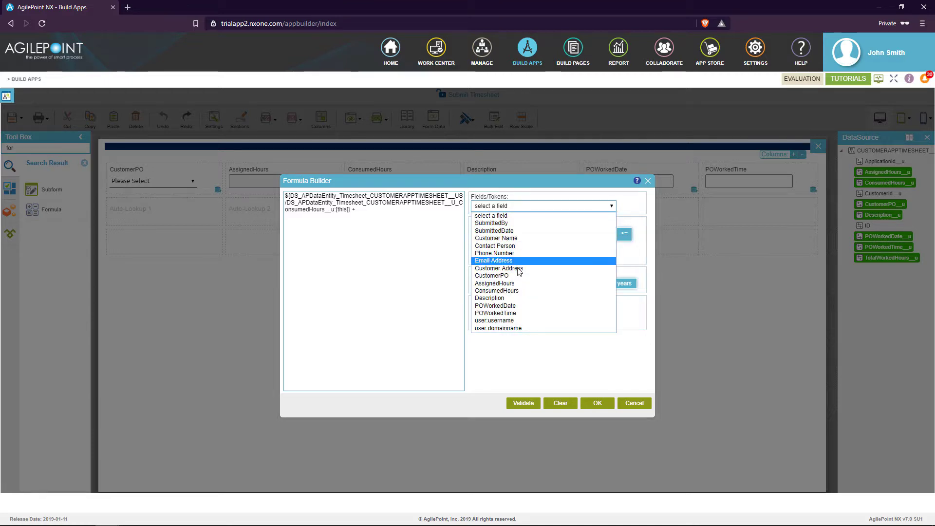
left_click(509, 313)
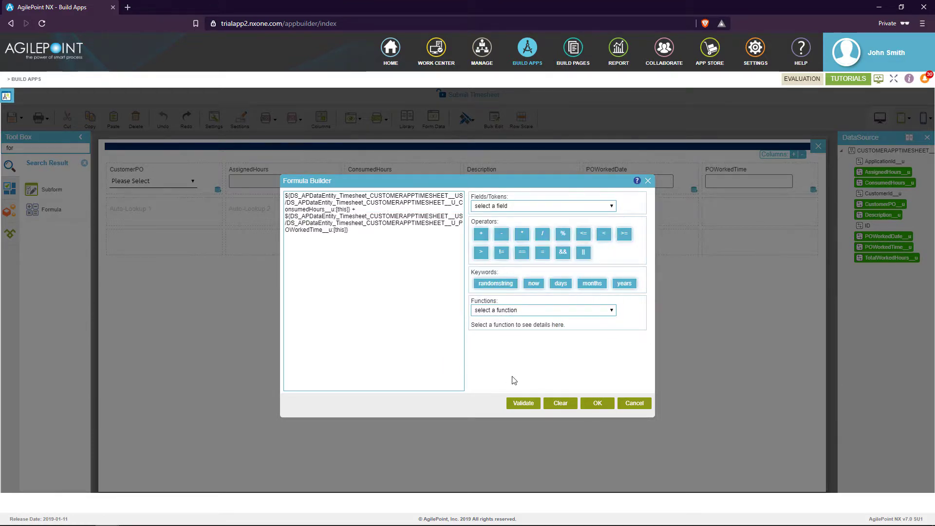
Step: Validate the TotalWorkedHours formula and save it
left_click(533, 409)
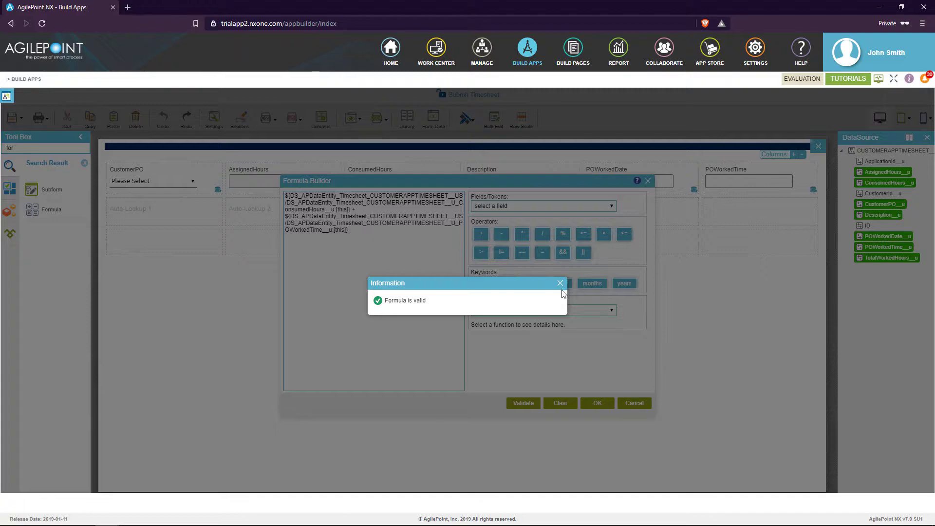
left_click(560, 284)
left_click(596, 404)
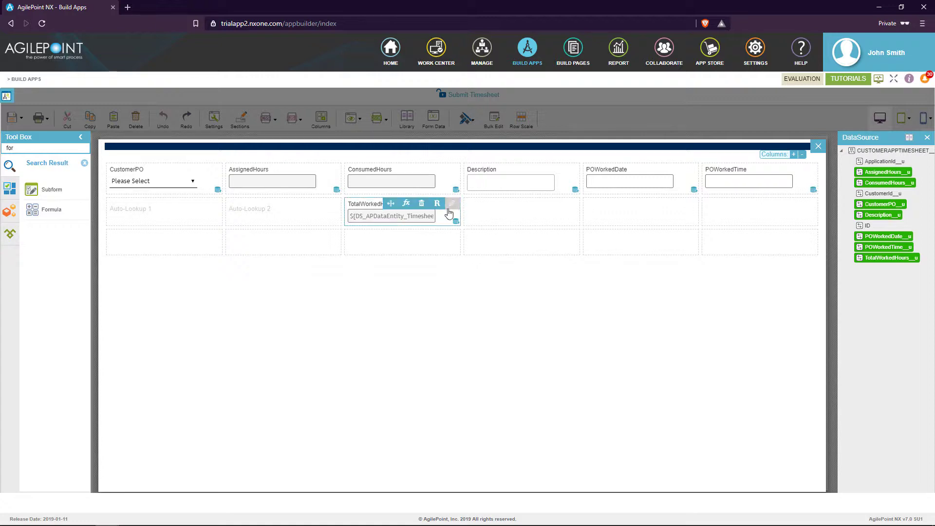
Step: Start a rule on the TotalWorkedHours field with the condition that TotalWorkedHours is greater than a field value
left_click(438, 208)
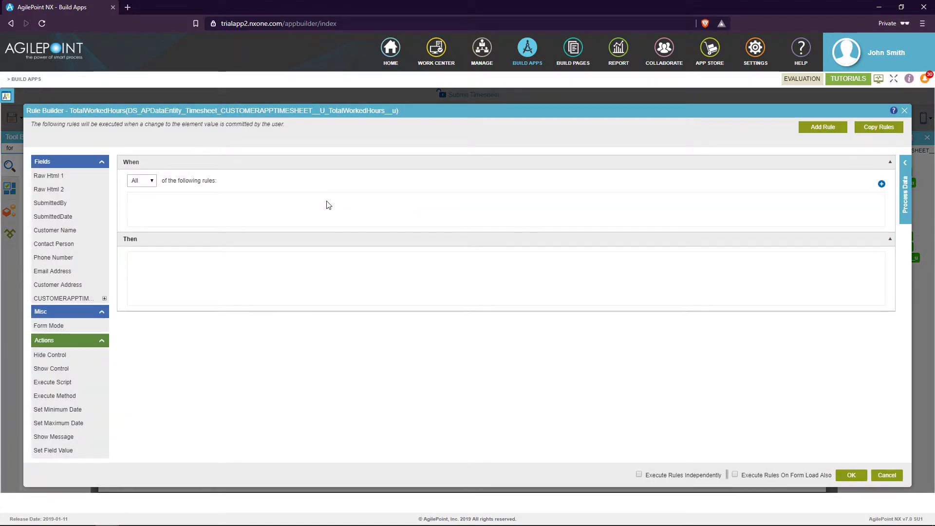
scroll(73, 251, "down", 1)
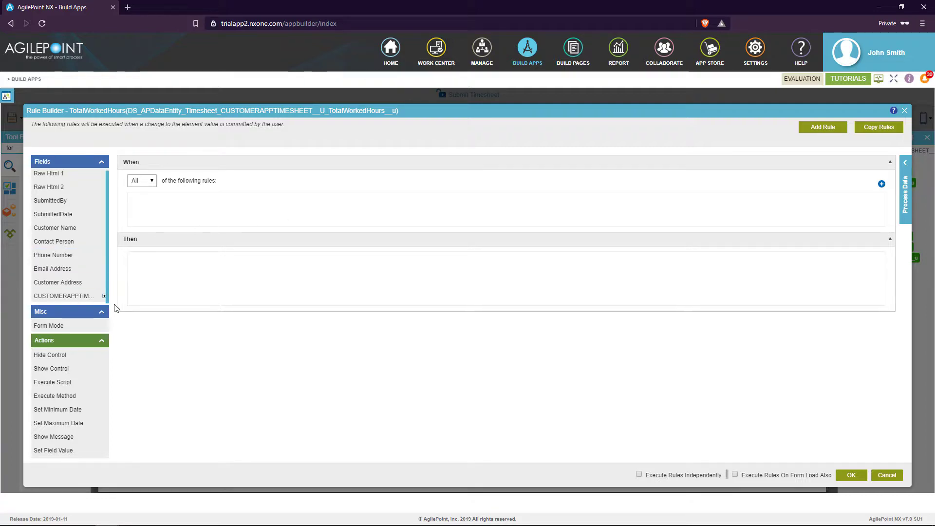
left_click(105, 296)
scroll(83, 284, "down", 3)
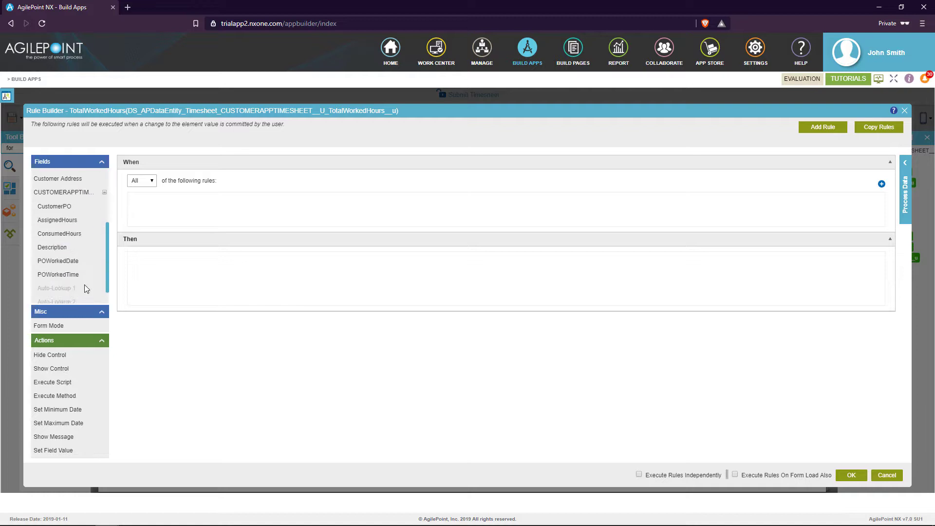
scroll(76, 263, "down", 1)
left_click_drag(61, 296, 160, 206)
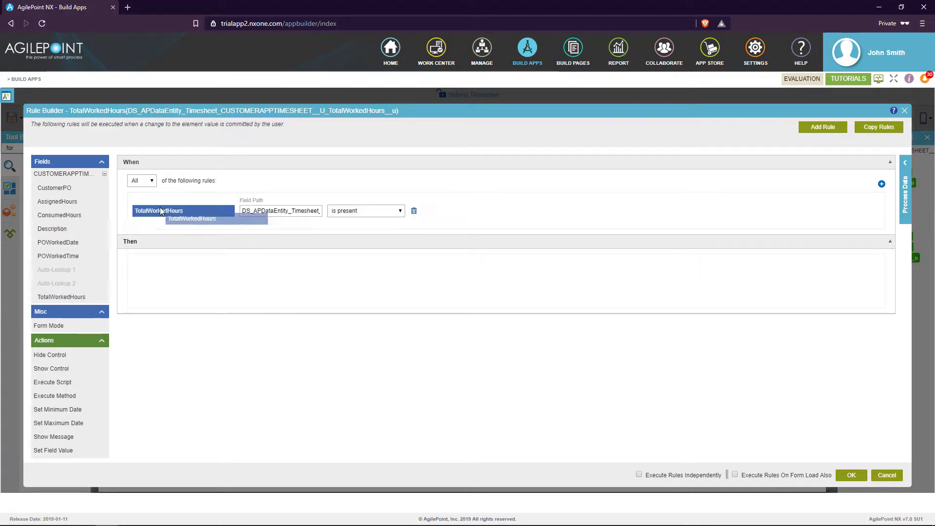
left_click(366, 211)
left_click(366, 258)
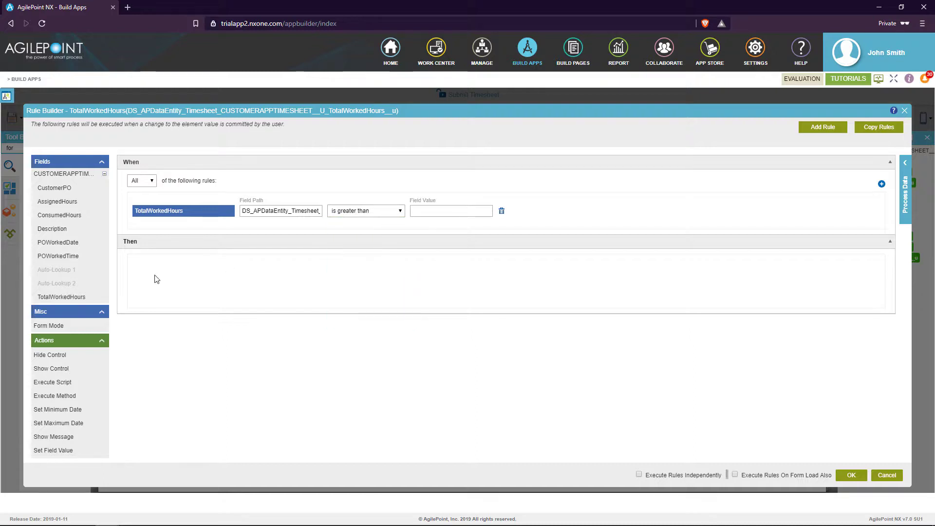
Step: Use the subform's AssignedHours field as the comparison value of the TotalWorkedHours condition
scroll(78, 263, "up", 3)
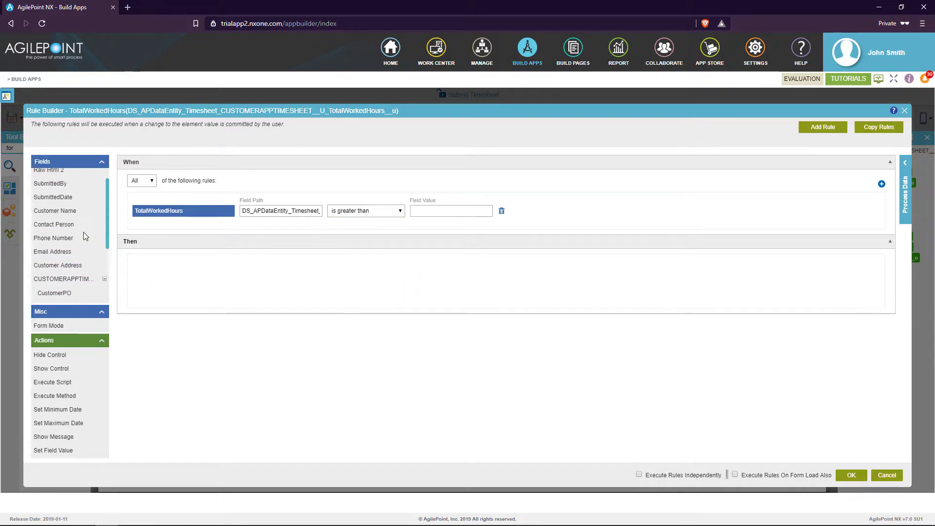
scroll(84, 236, "up", 1)
scroll(88, 238, "down", 2)
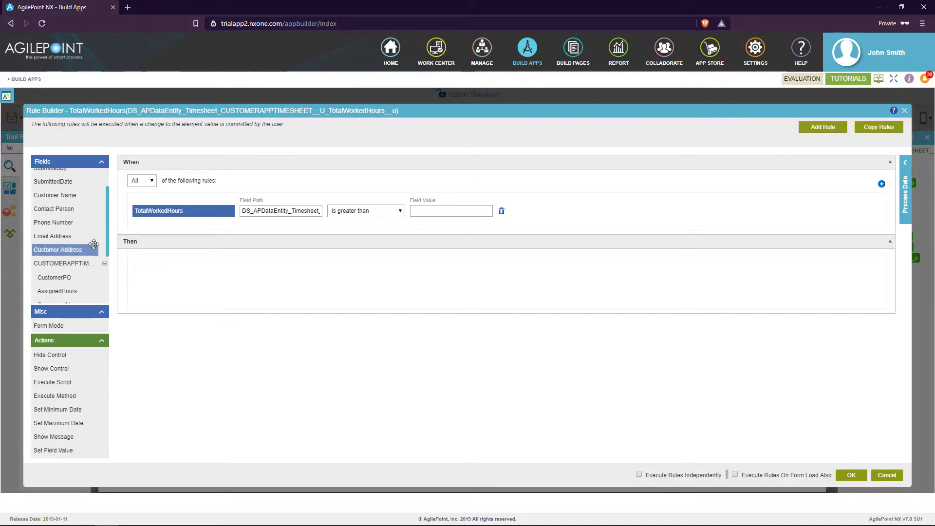
scroll(94, 243, "down", 2)
left_click_drag(88, 256, 441, 211)
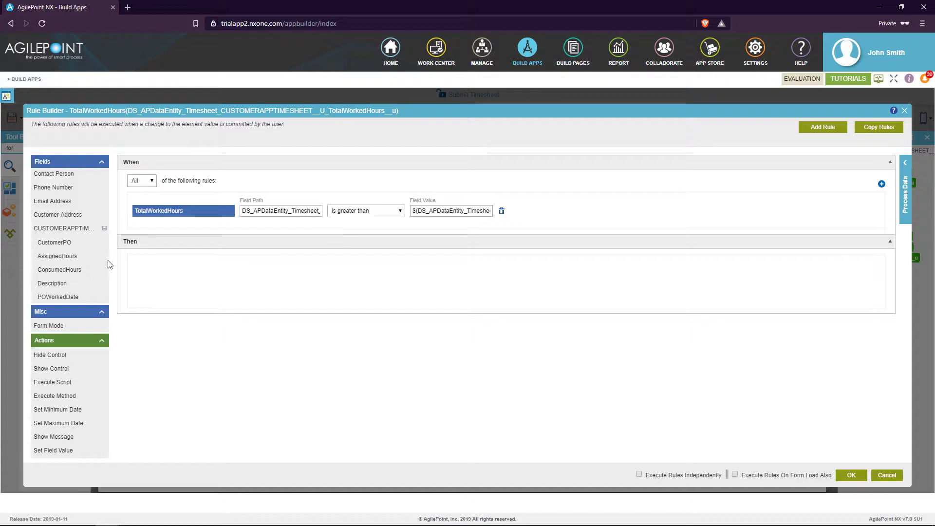
Step: Add a Show Message action to the rule with the text "Total Consumed Hours cannot be greater than Assigned hours", without a leading space
left_click_drag(73, 437, 168, 285)
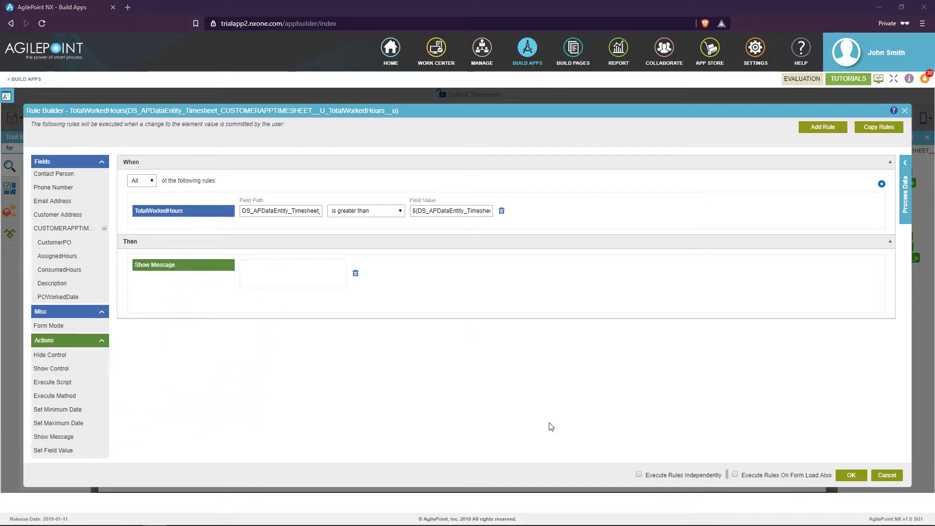
left_click(269, 274)
right_click(269, 275)
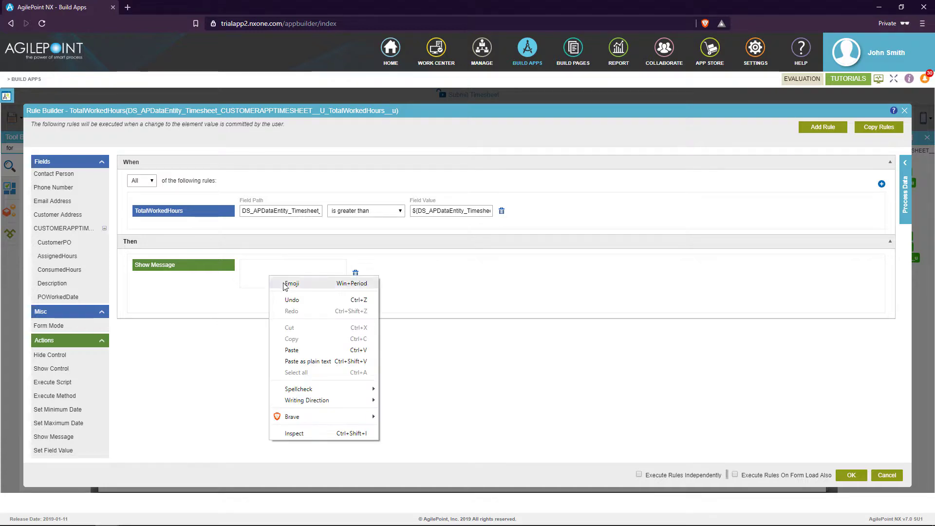
left_click(307, 353)
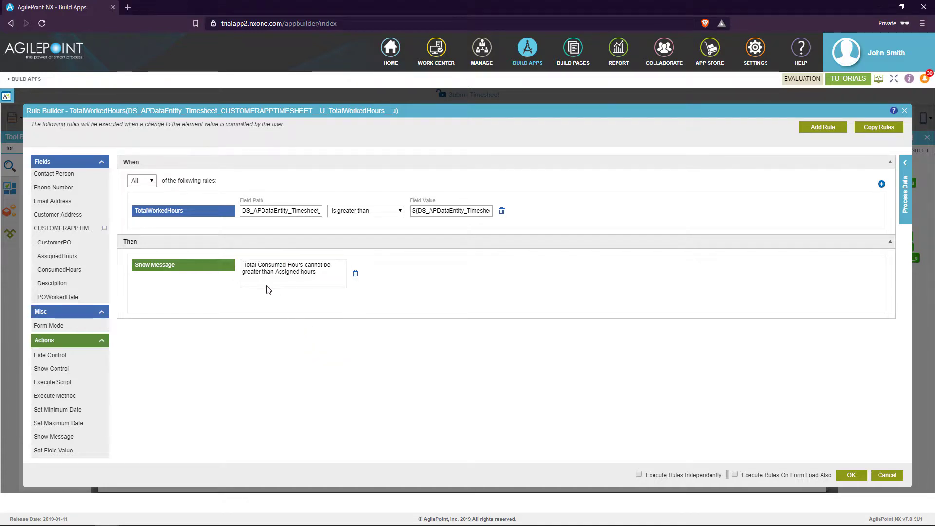
left_click(245, 266)
key("BackSpace")
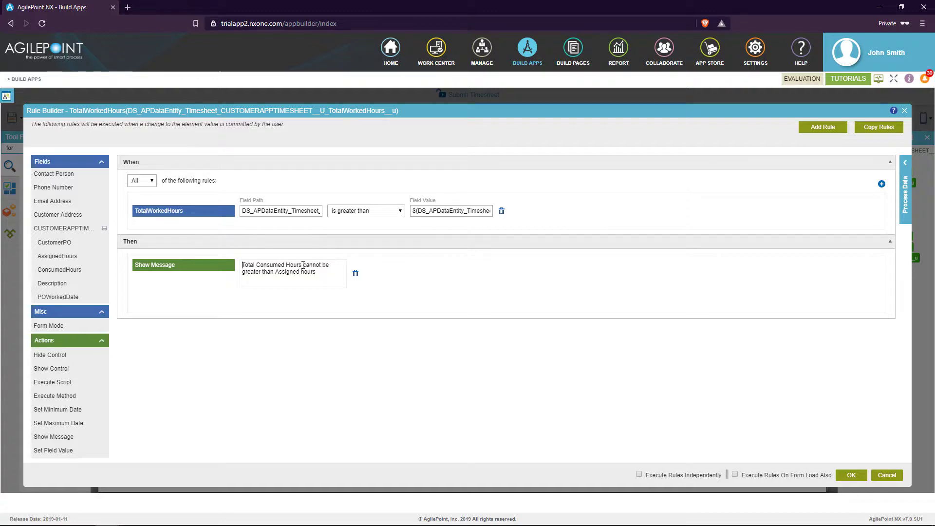
Step: Add a Set Field Value action to the rule that targets POWorkedTime with an empty value
scroll(59, 385, "down", 1)
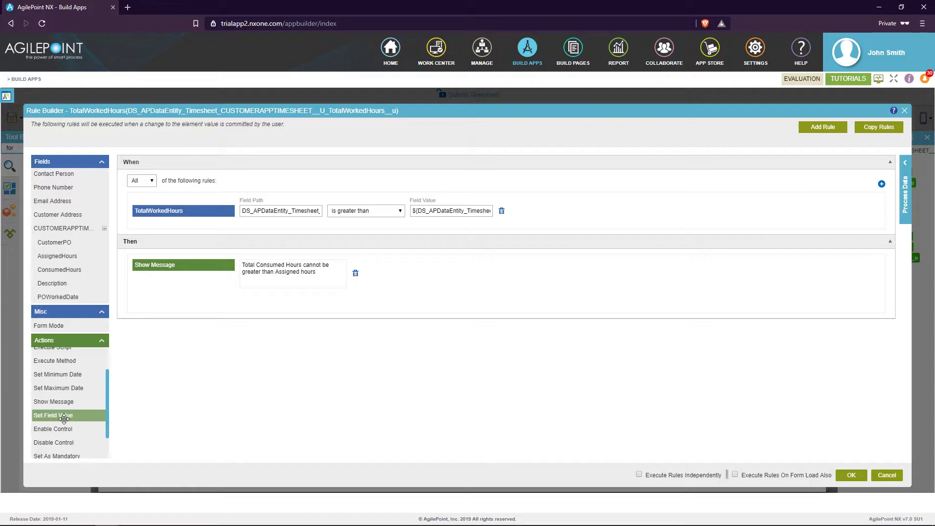
left_click_drag(61, 417, 147, 311)
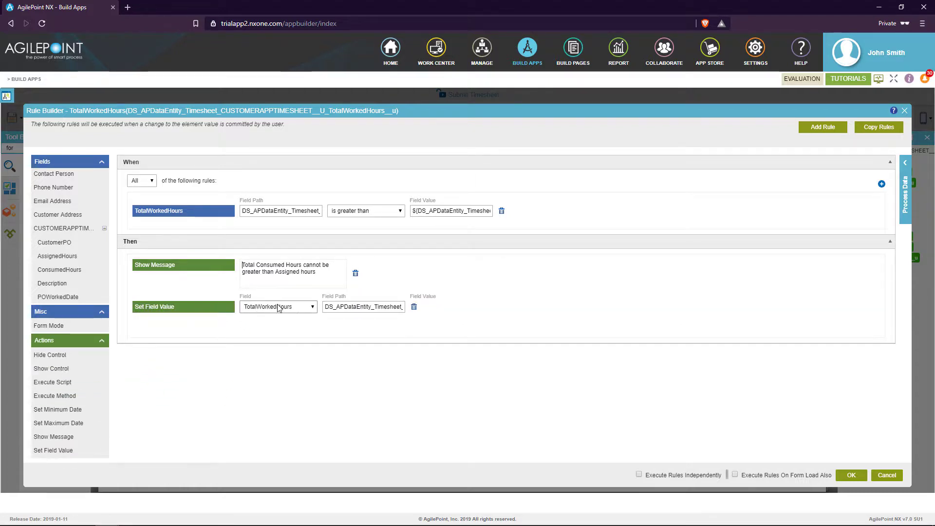
left_click(292, 308)
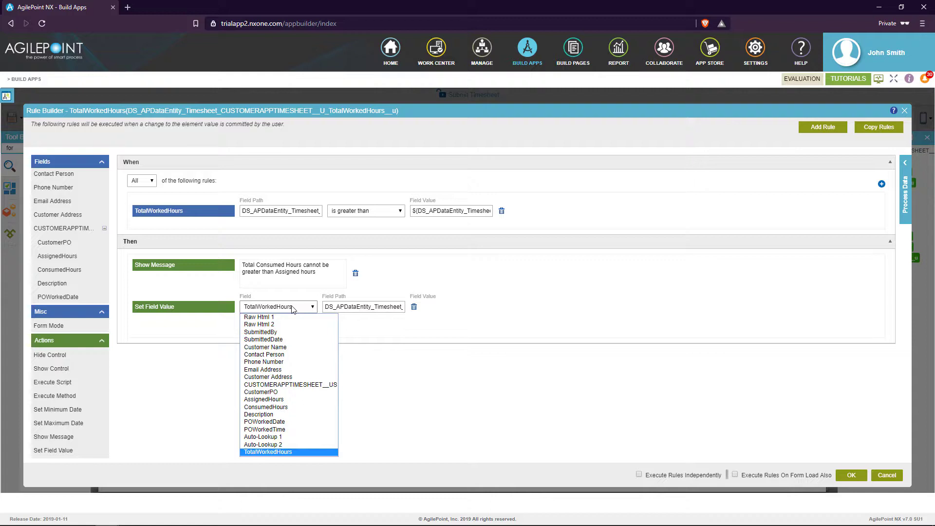
left_click(288, 429)
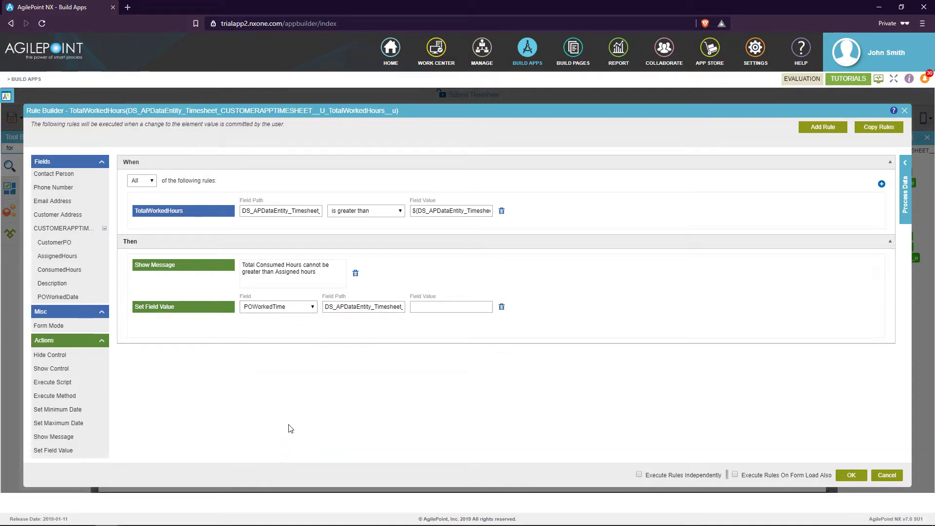
Step: Enable Execute Rules Independently, save the TotalWorkedHours rule and close the subform designer
left_click(639, 475)
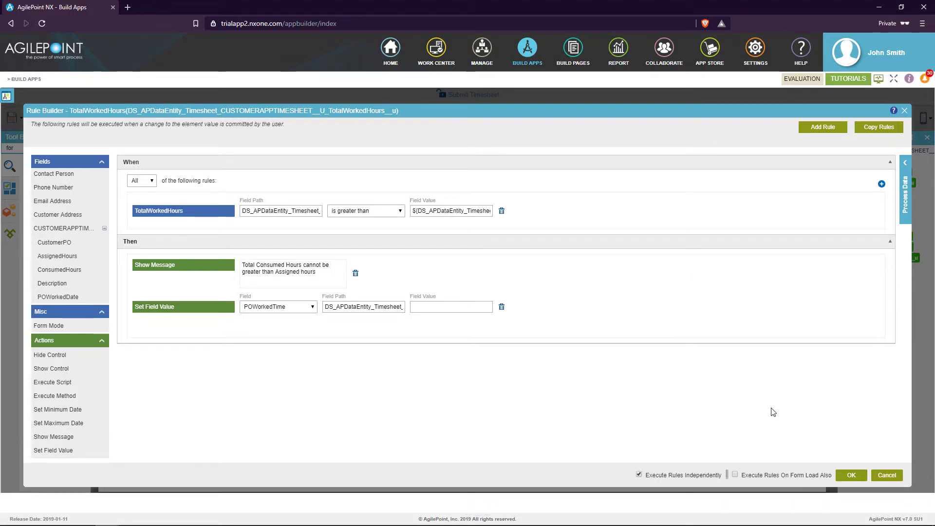
left_click(850, 475)
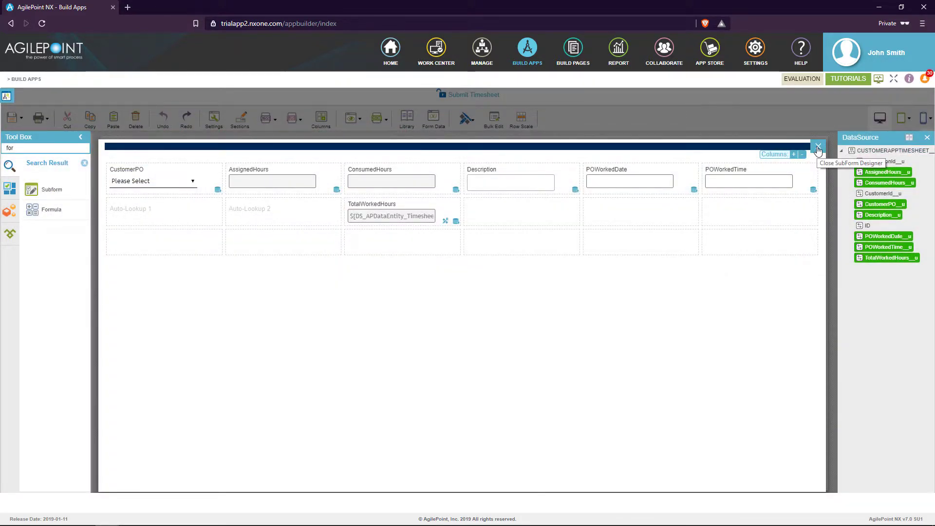
left_click(817, 148)
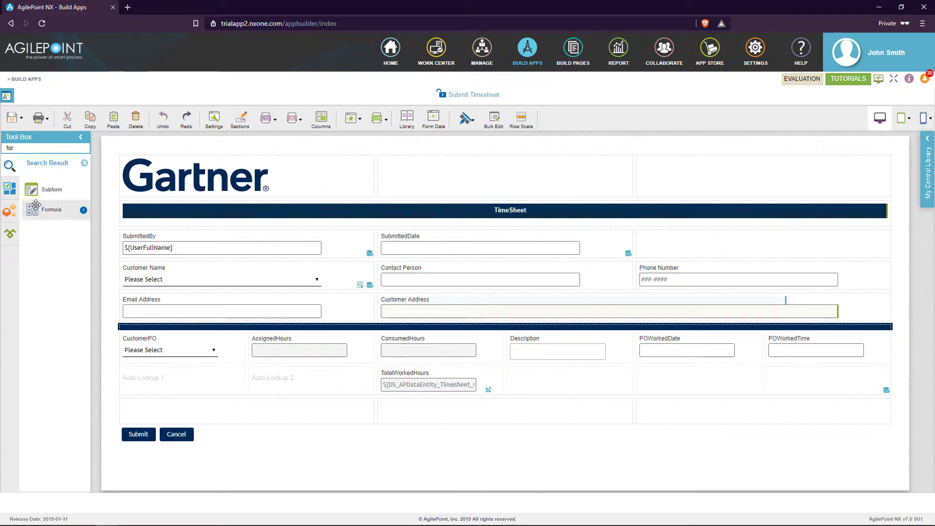
Step: Add a Formula control below the subform in the third column, label it Total Hours and close its settings
left_click_drag(102, 236, 679, 410)
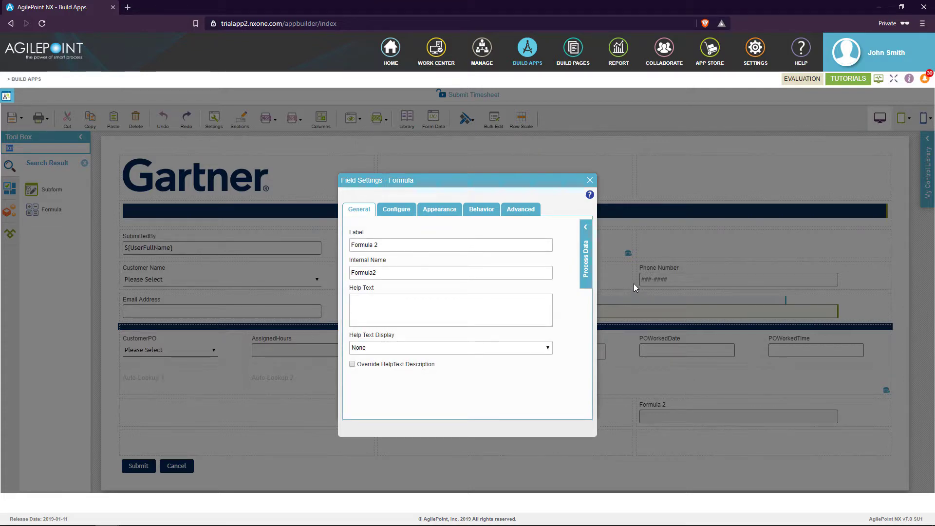
double_click(397, 246)
type("Total Hours")
key("Tab")
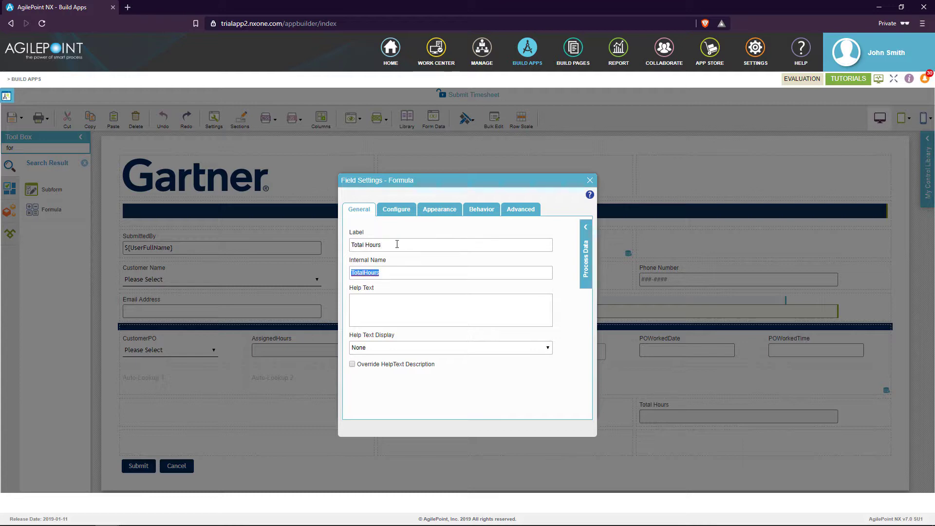
left_click(588, 181)
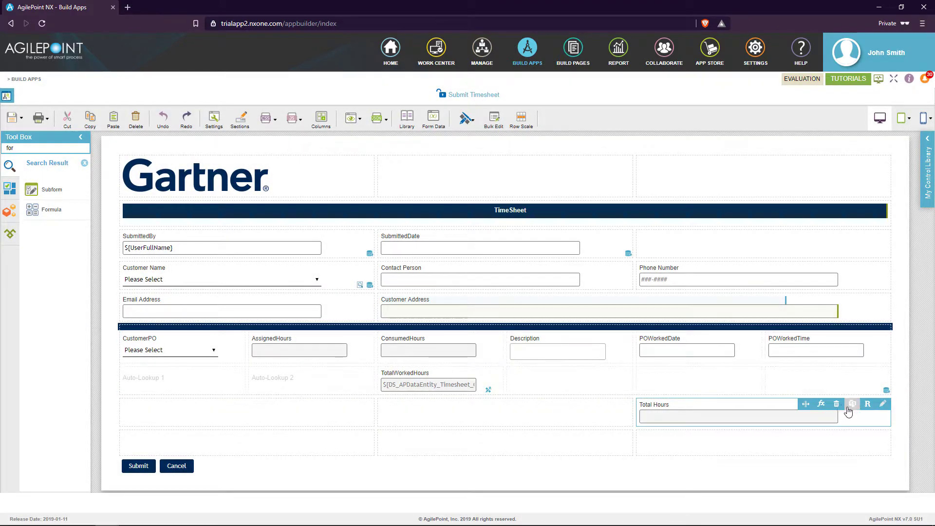
Step: Build the Total Hours formula with the sum function and the POWorkedTime field, replacing the row index "this" with "*"
left_click(820, 404)
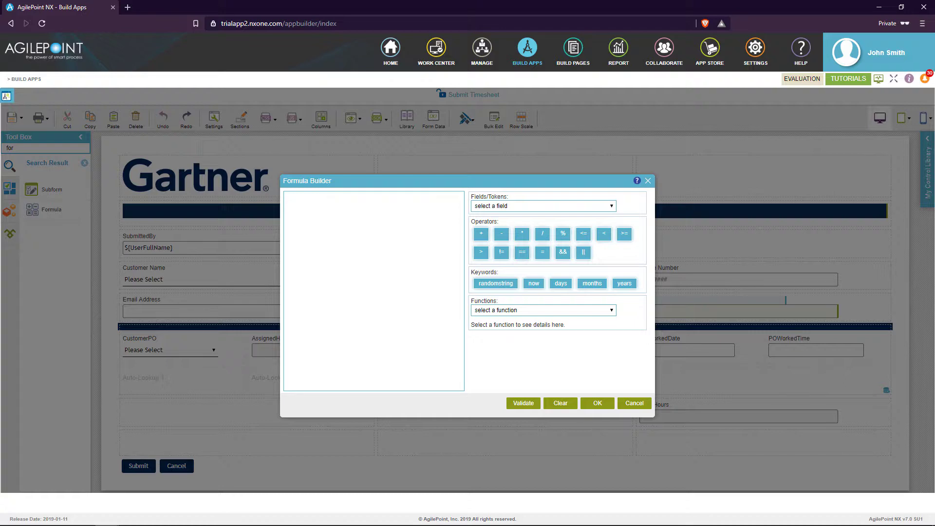
left_click(516, 312)
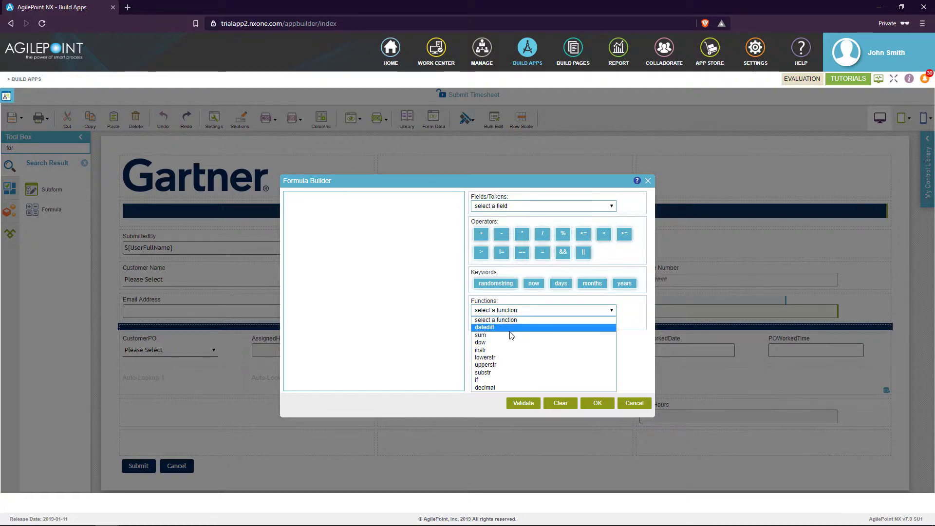
left_click(501, 339)
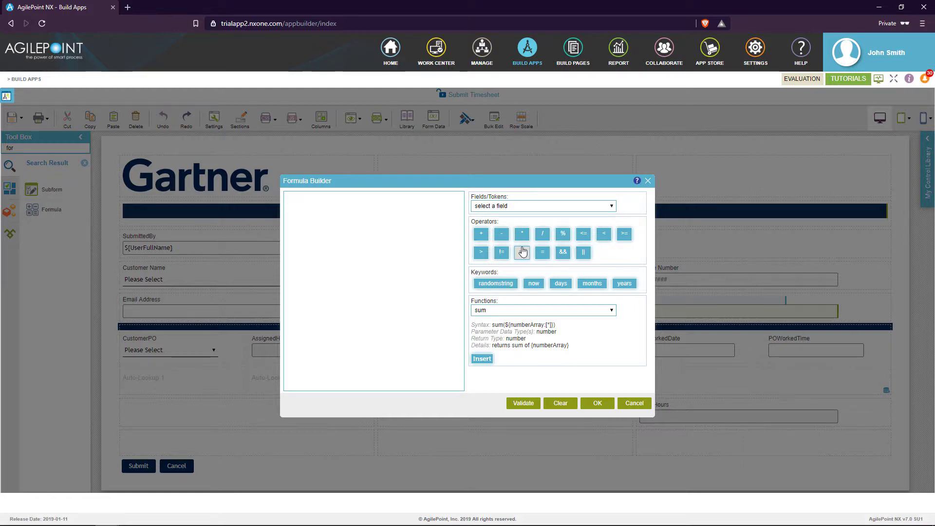
left_click(523, 208)
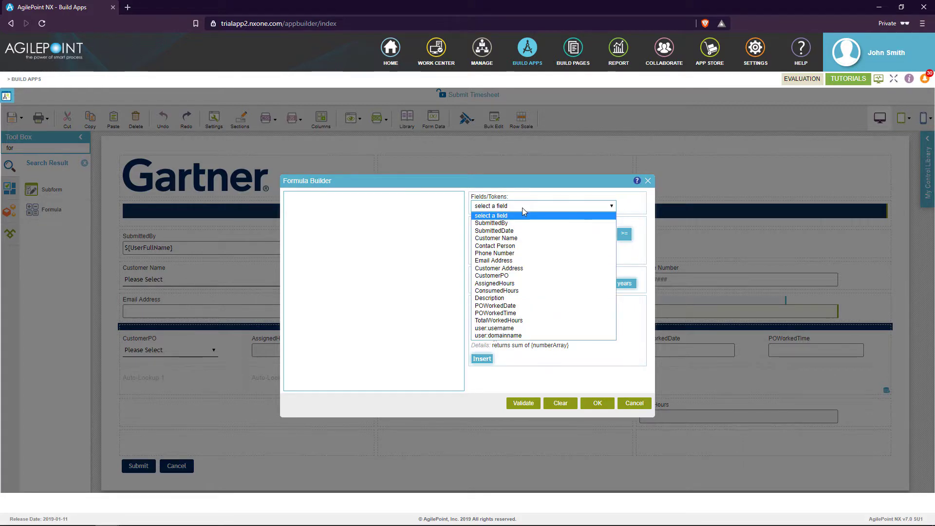
left_click(513, 312)
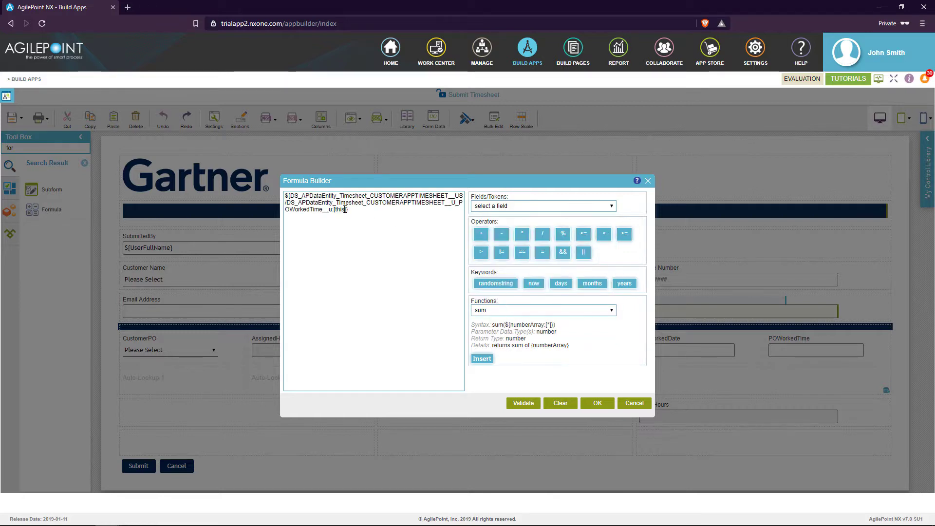
key("BackSpace")
key("BackSpace")
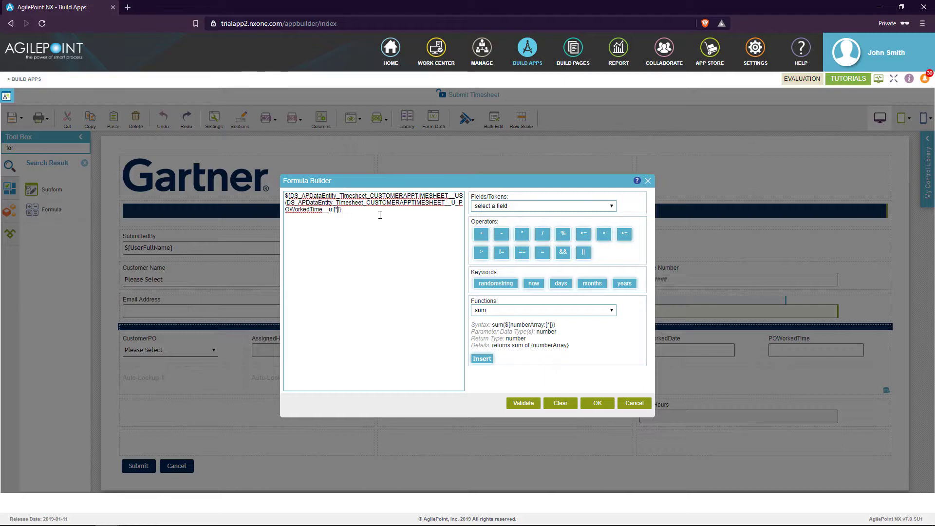
Step: Validate the Total Hours formula and save it
left_click(527, 403)
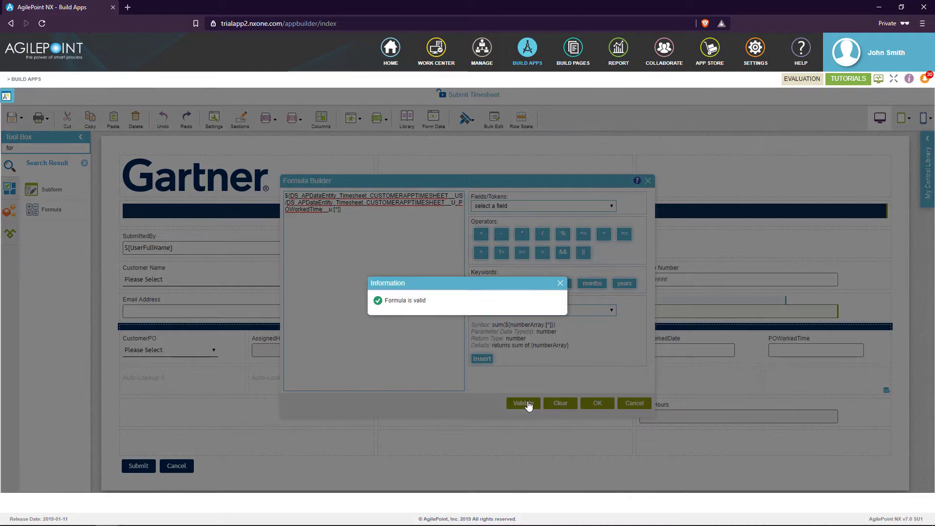
left_click(559, 284)
left_click(600, 403)
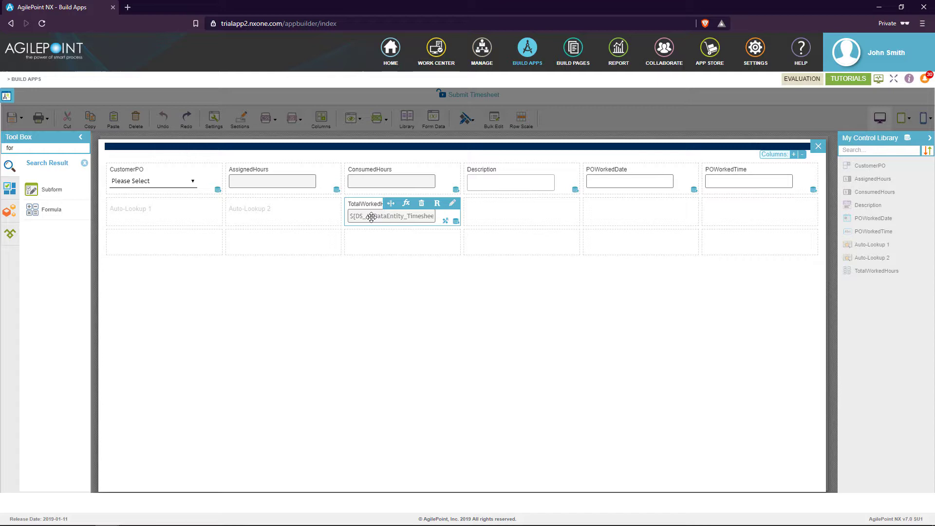
Step: Move the subform's TotalWorkedHours control beneath POWorkedTime, turn off its Visible option and close the subform designer
left_click_drag(372, 214, 722, 204)
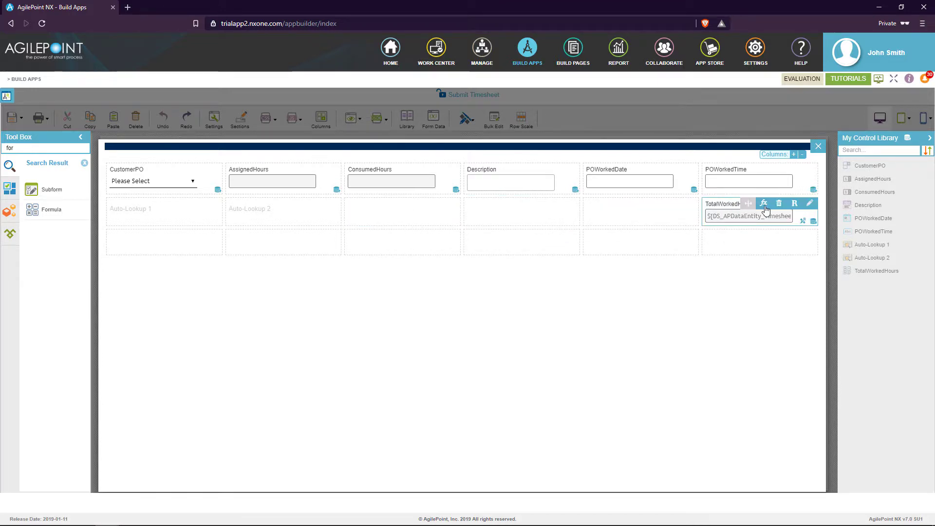
left_click(811, 207)
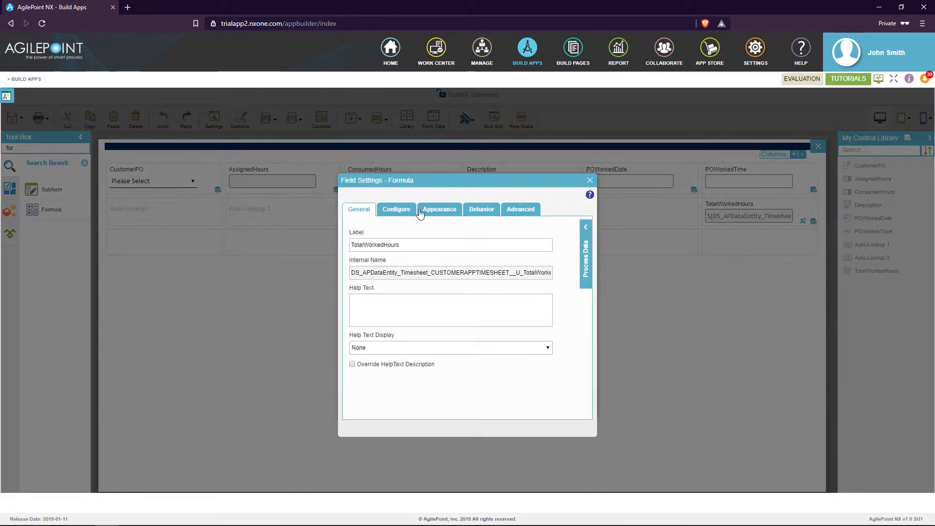
left_click(488, 214)
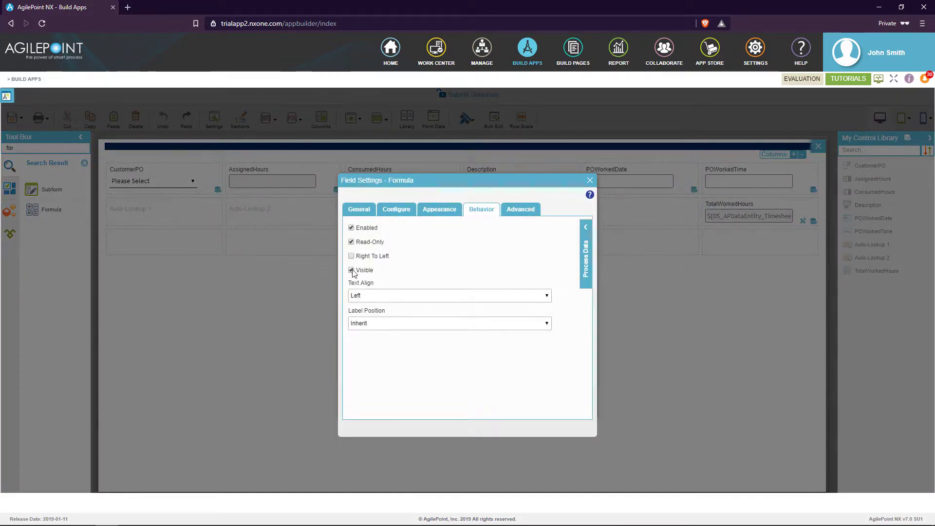
left_click(589, 184)
left_click(817, 147)
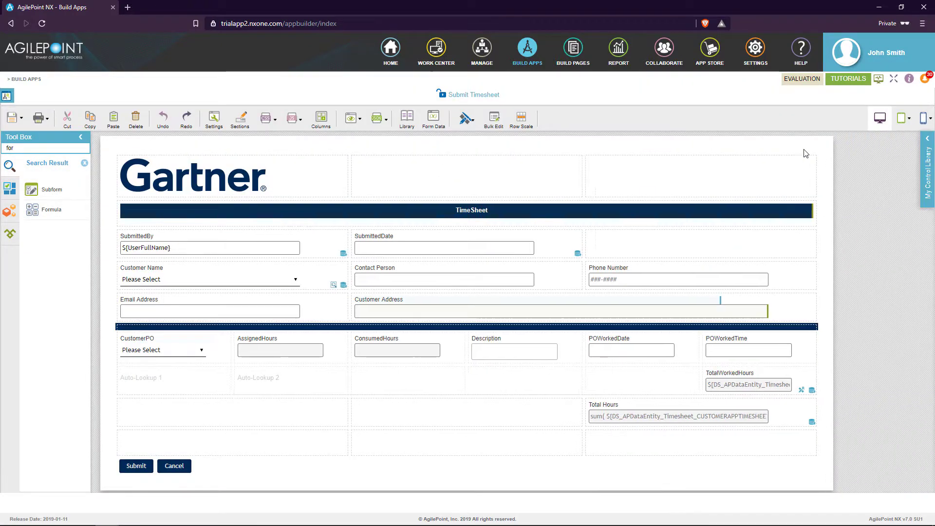
Step: Preview the form and fill the first subform row with the Hilton PO and a POWorkedTime of 1
left_click(354, 118)
left_click(370, 134)
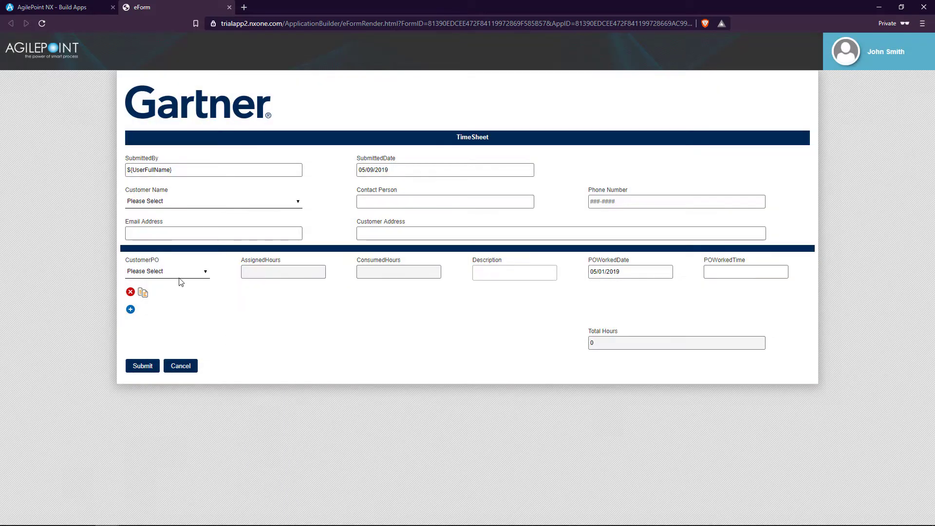
left_click(171, 271)
left_click(157, 299)
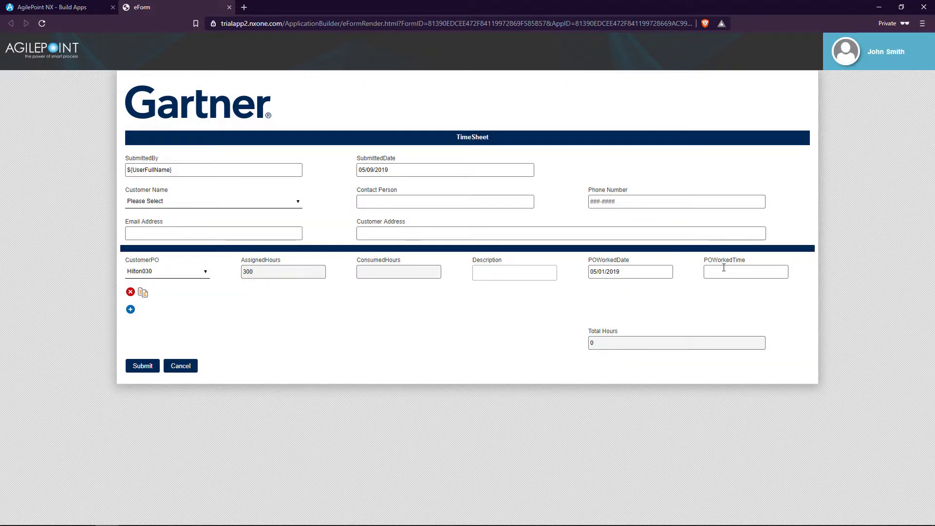
left_click(725, 269)
type("1")
Step: Add a second subform row with the JPMorgan PO and a POWorkedTime of 3, and close the preview
left_click(131, 309)
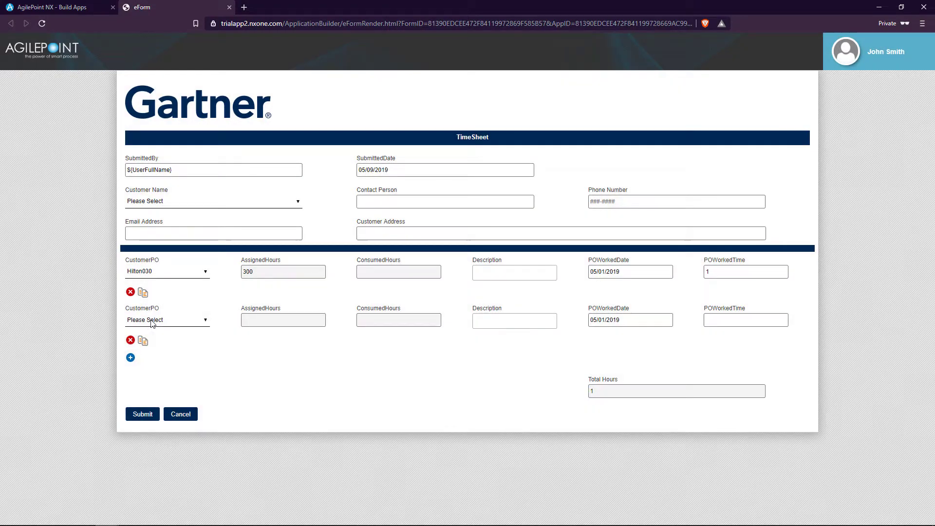
left_click(151, 320)
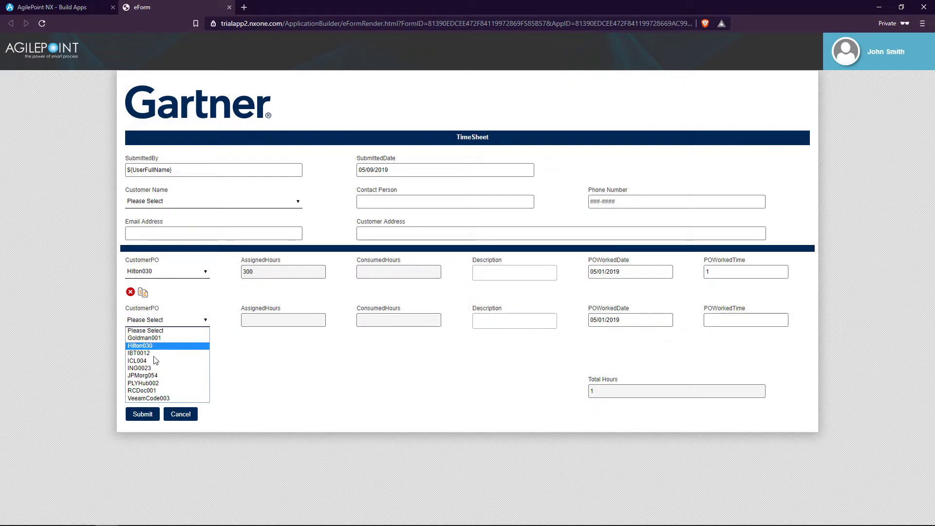
left_click(142, 375)
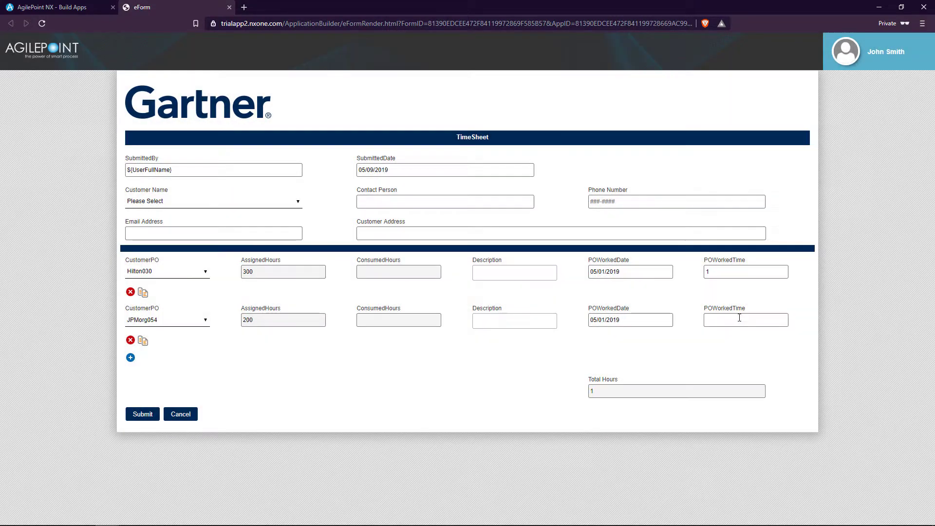
left_click(739, 320)
type("3")
left_click(229, 7)
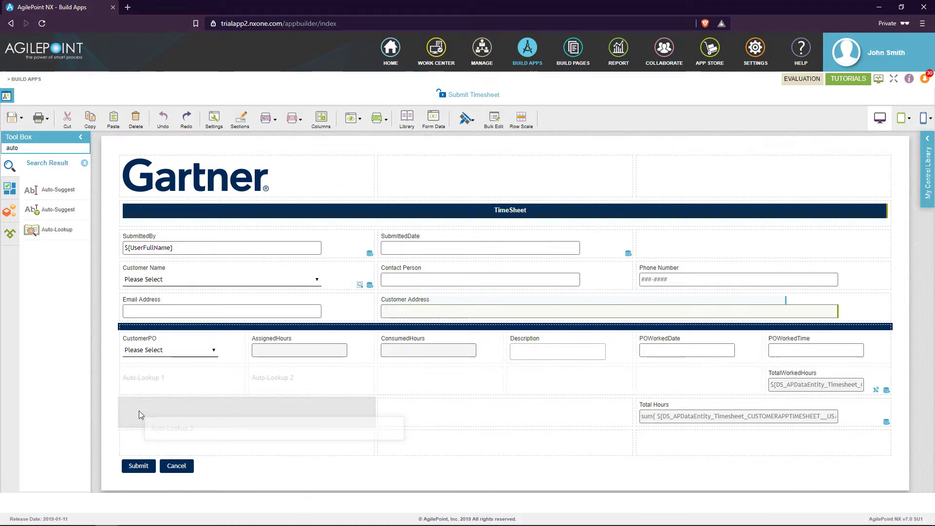
Step: Add an Auto-Lookup control below the subform in the first column and start a new WCF Service lookup for it
left_click_drag(141, 414, 139, 413)
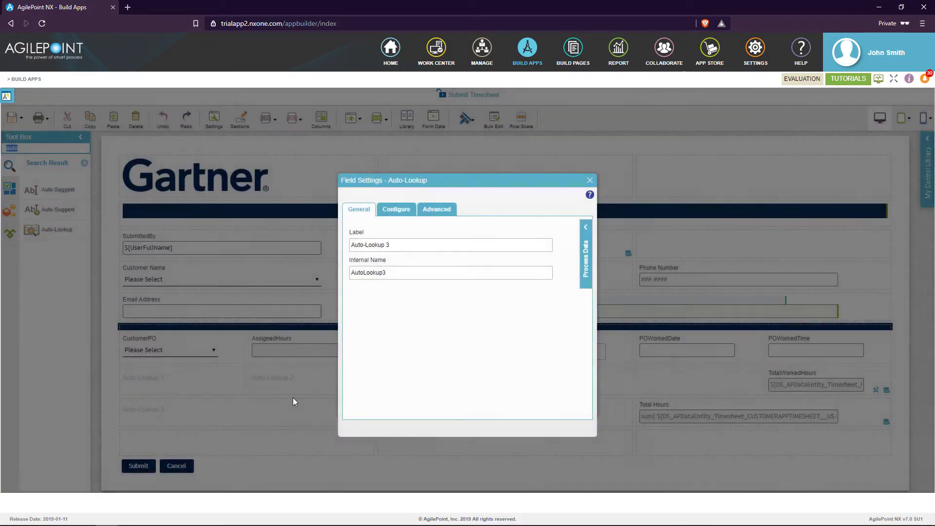
left_click(396, 210)
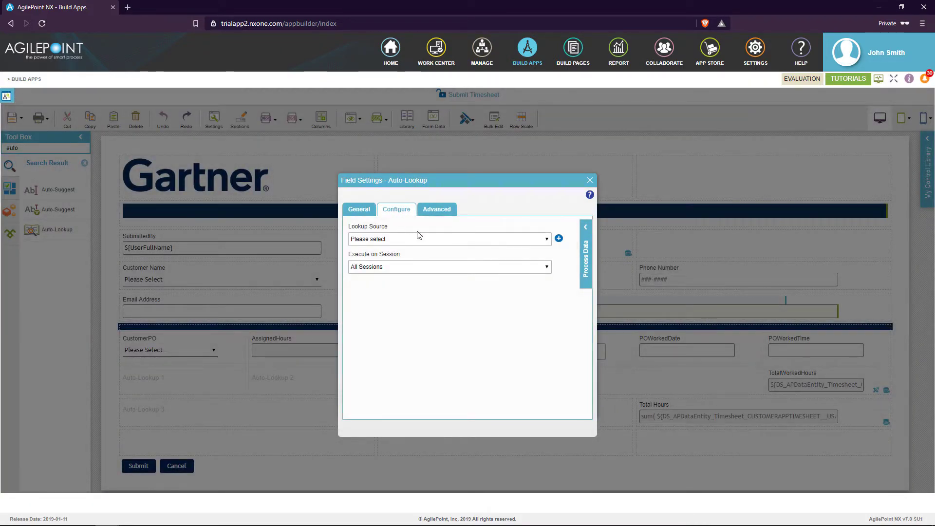
left_click(559, 239)
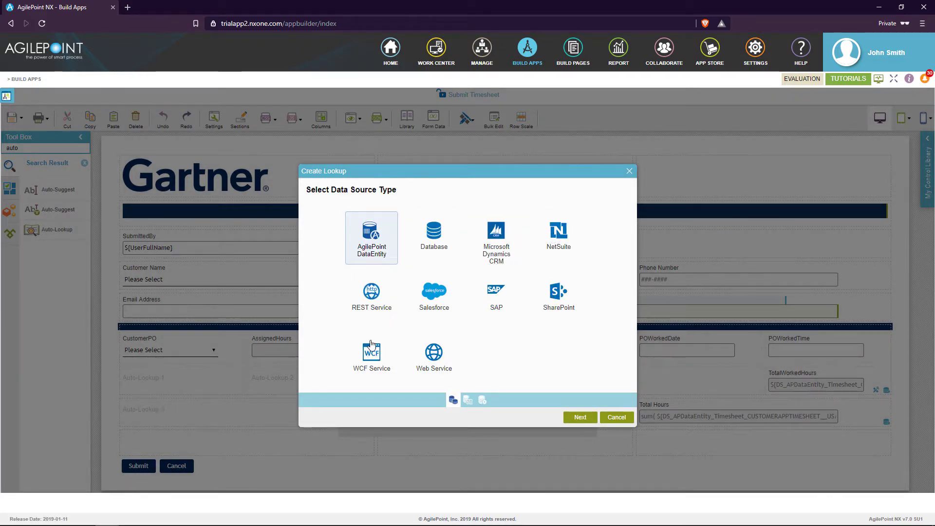
left_click(372, 355)
left_click(579, 418)
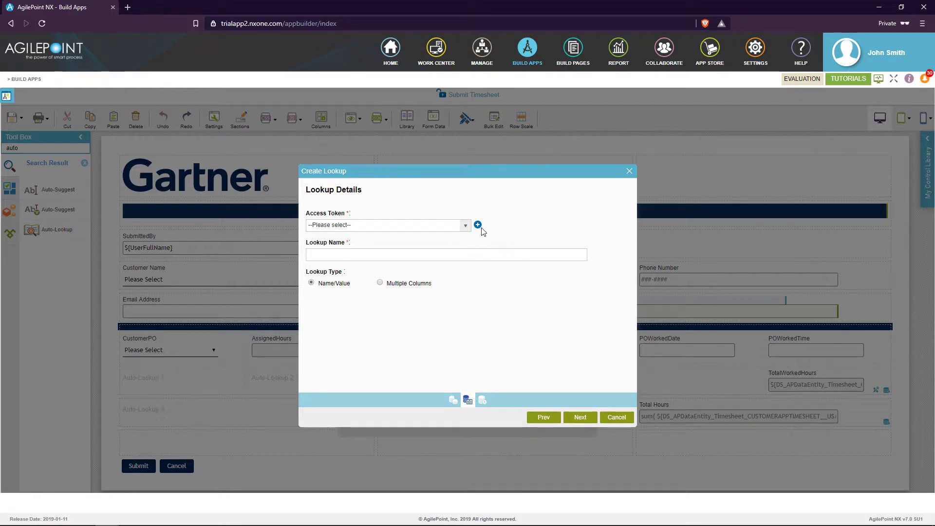
left_click(477, 224)
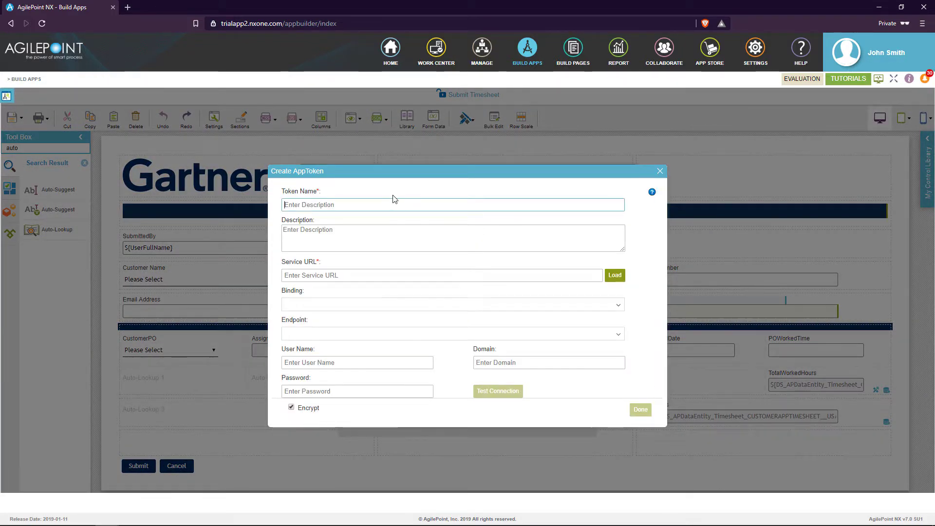
type("WCFLookup")
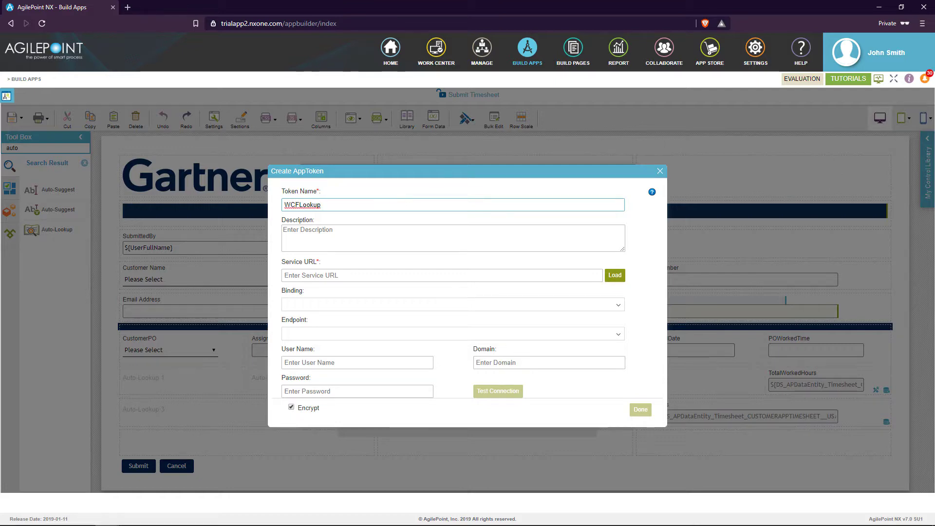
key("alt+Tab")
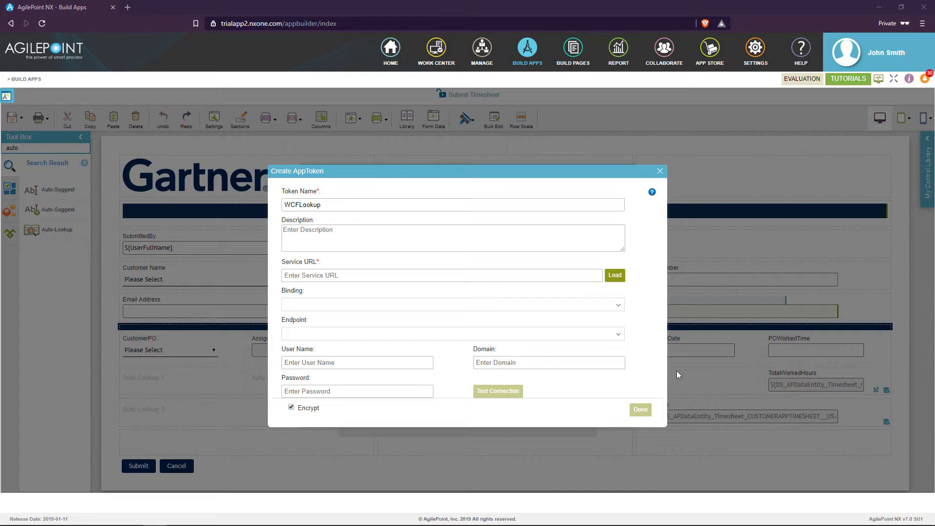
left_click(343, 275)
right_click(344, 277)
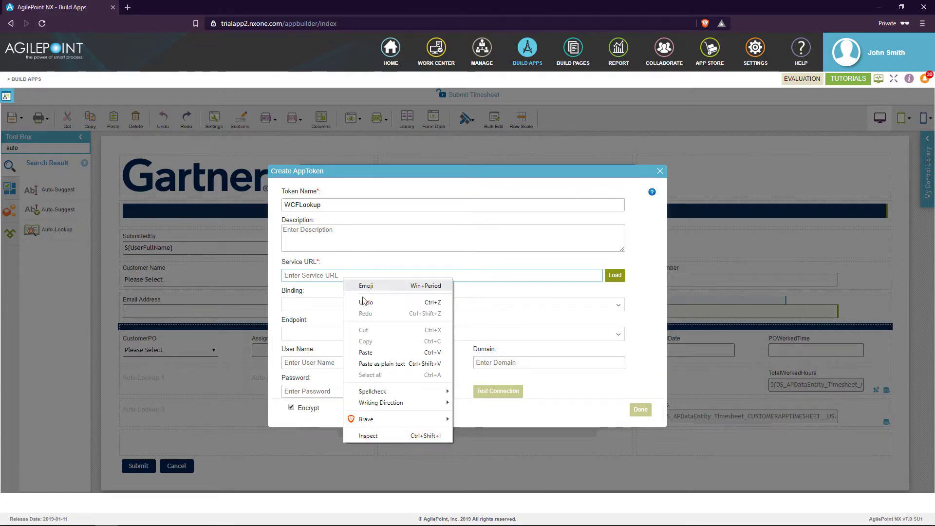
left_click(366, 352)
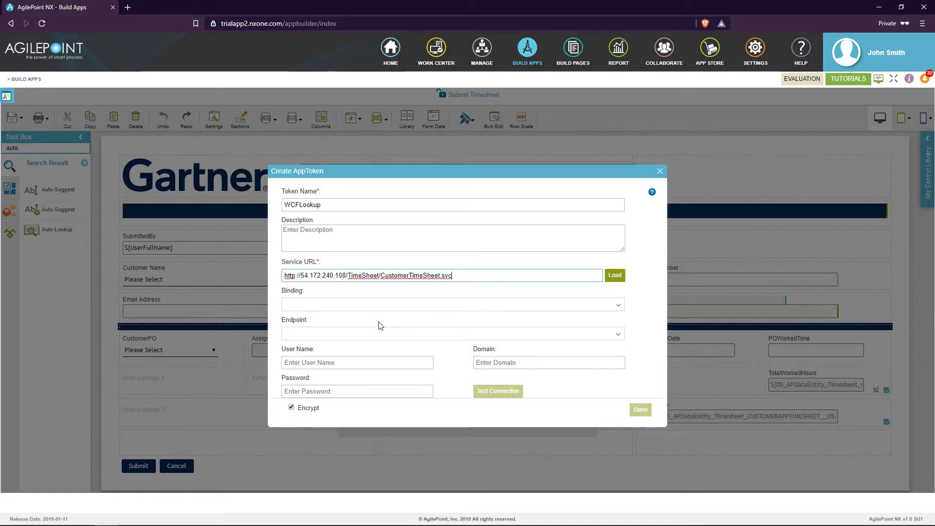
Step: Set the token's user name to Administrator and paste the account password
left_click(364, 360)
type("Ad")
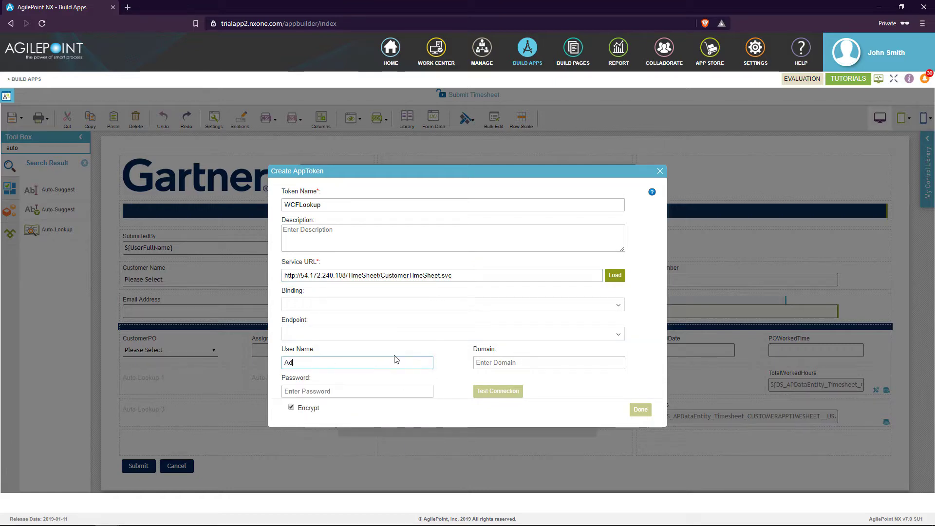
type("ministrator")
key("Tab")
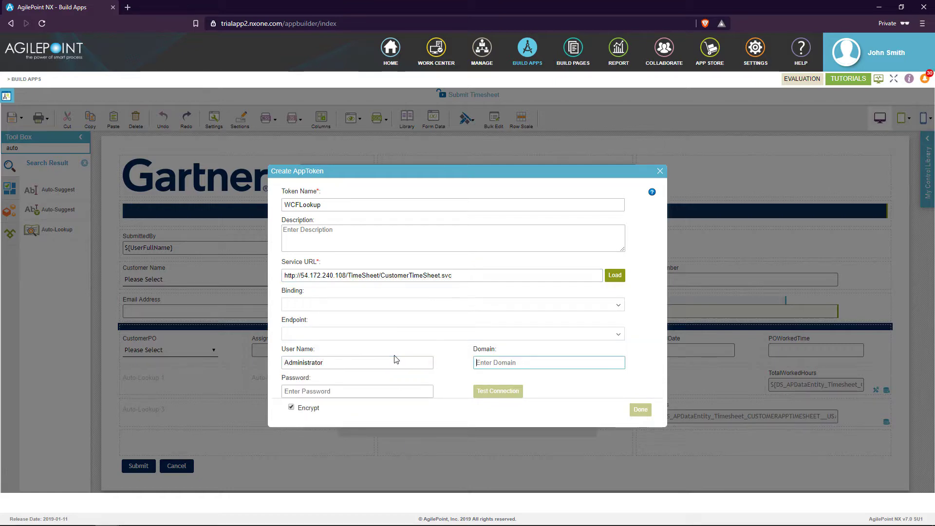
left_click(333, 391)
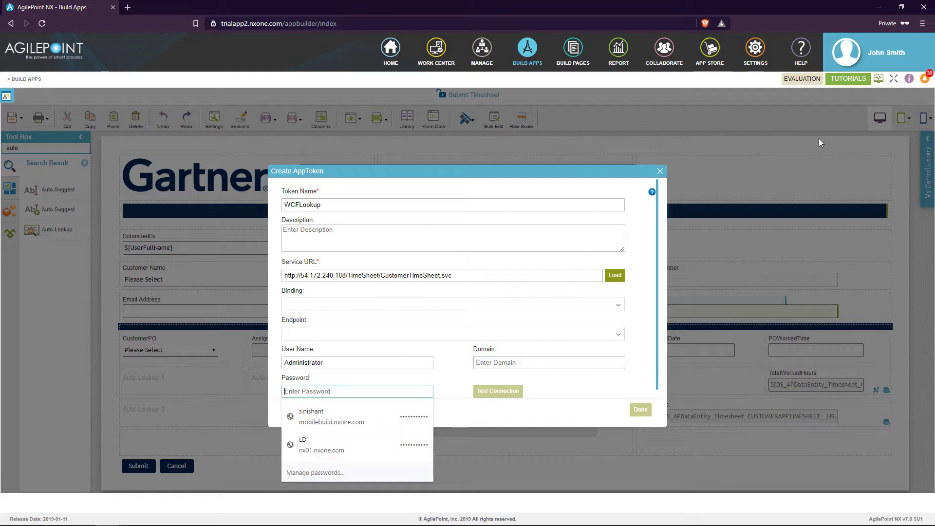
key("alt+Tab")
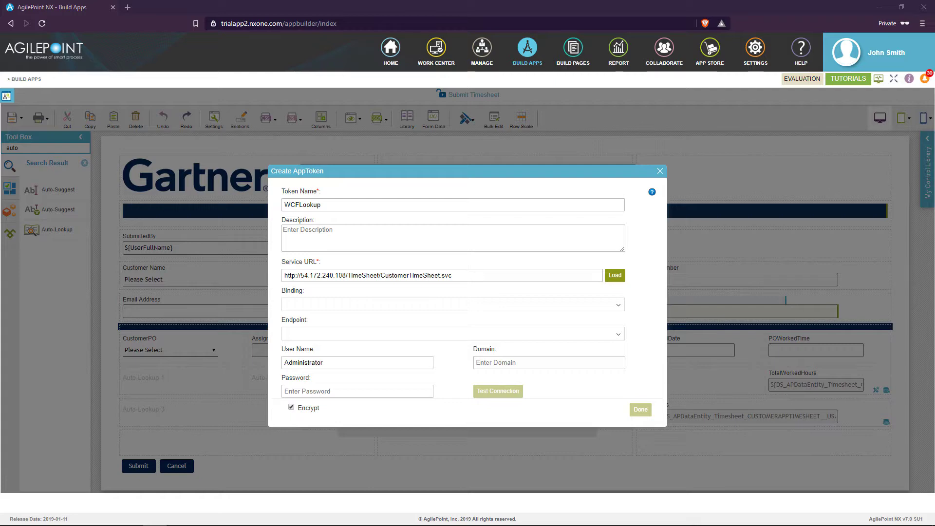
left_click(341, 391)
right_click(341, 391)
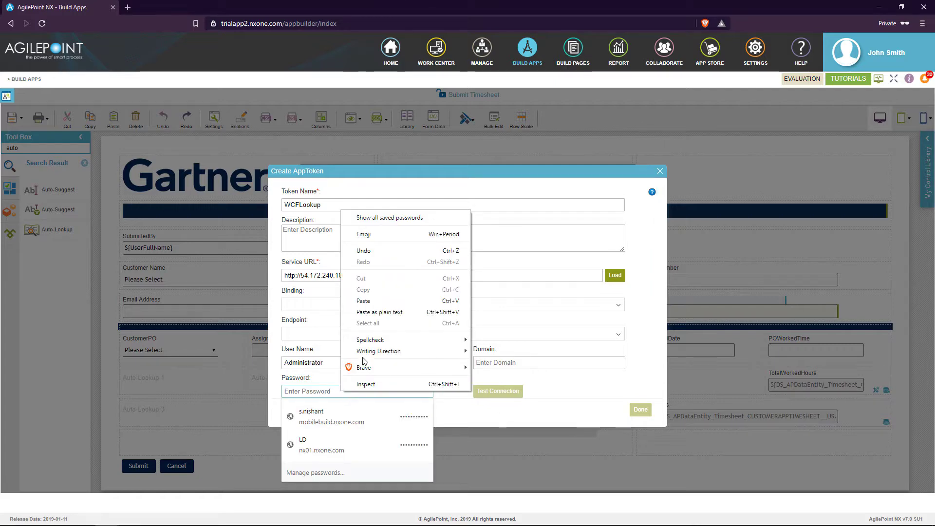
left_click(373, 301)
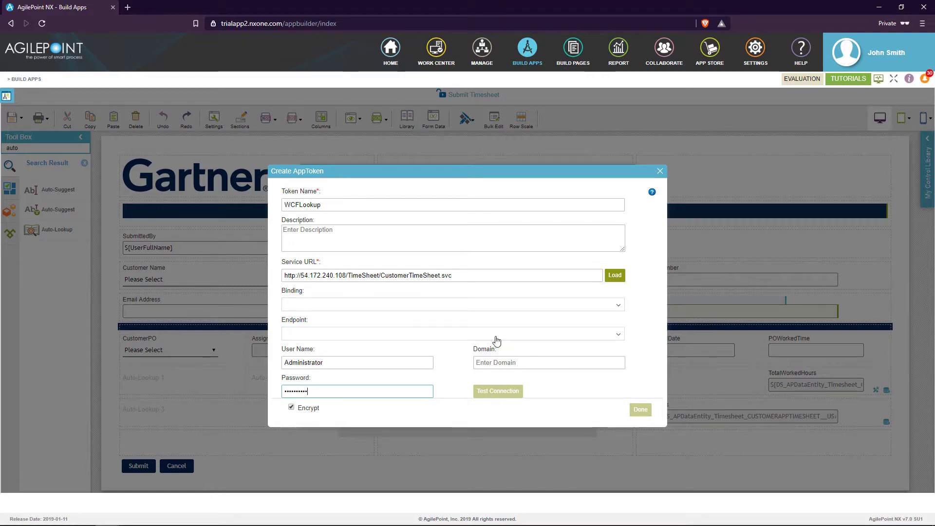
Step: Load the service definition and set the binding to BasicHttpBinding and the endpoint to BasicHttpBinding_ICustomerTimeSheet
left_click(447, 305)
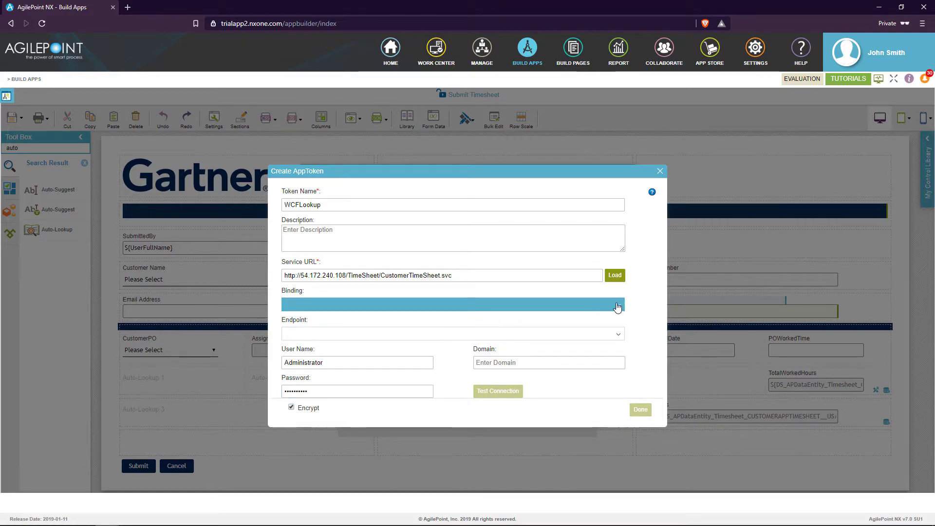
left_click(615, 275)
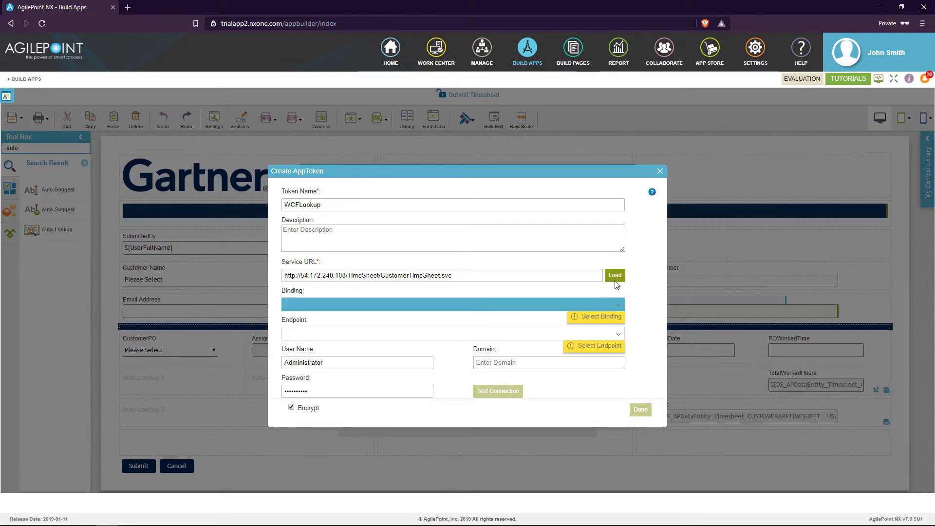
left_click(623, 311)
left_click(555, 329)
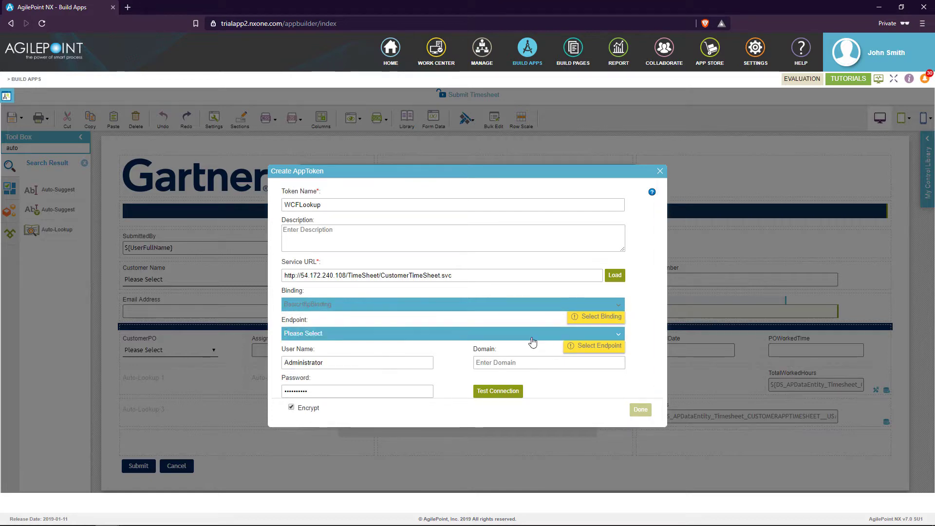
left_click(530, 336)
left_click(510, 358)
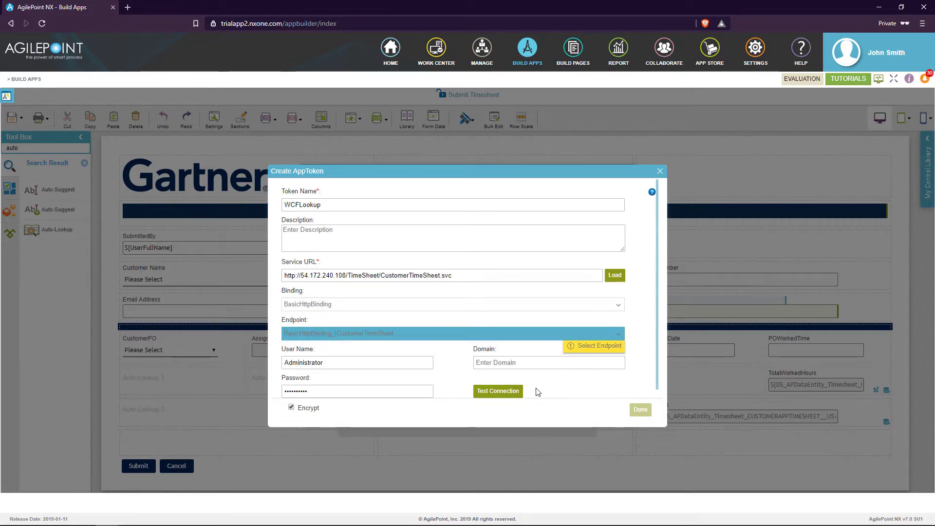
Step: Test the WCFLookup token's connection and save the token
left_click(501, 391)
scroll(599, 354, "down", 1)
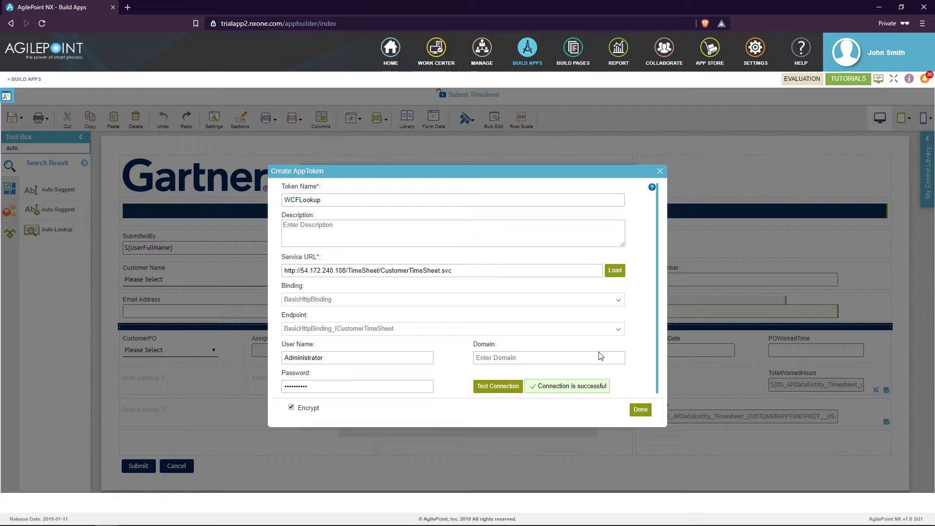
left_click(639, 411)
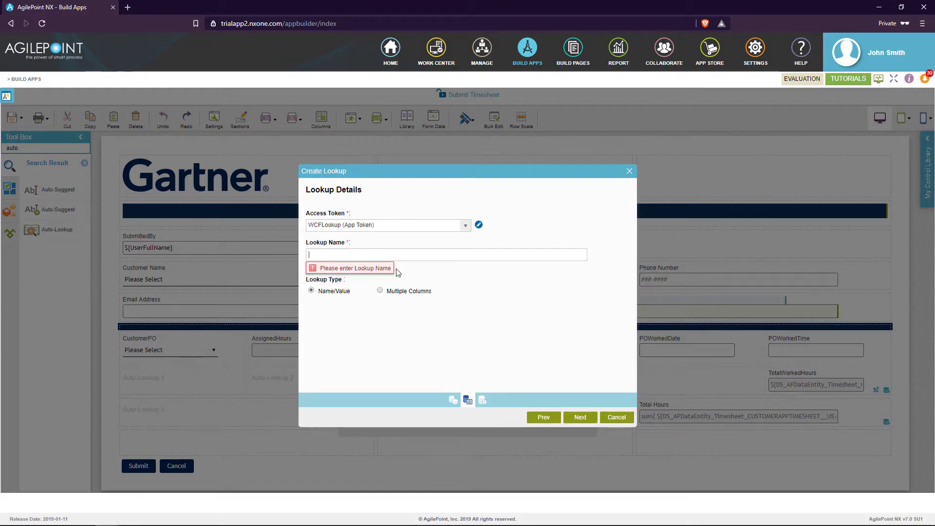
Step: Name the lookup CustomerInfo, set its type to Multiple Columns, and continue to the lookup configuration
left_click(418, 255)
type("CustomerInfo")
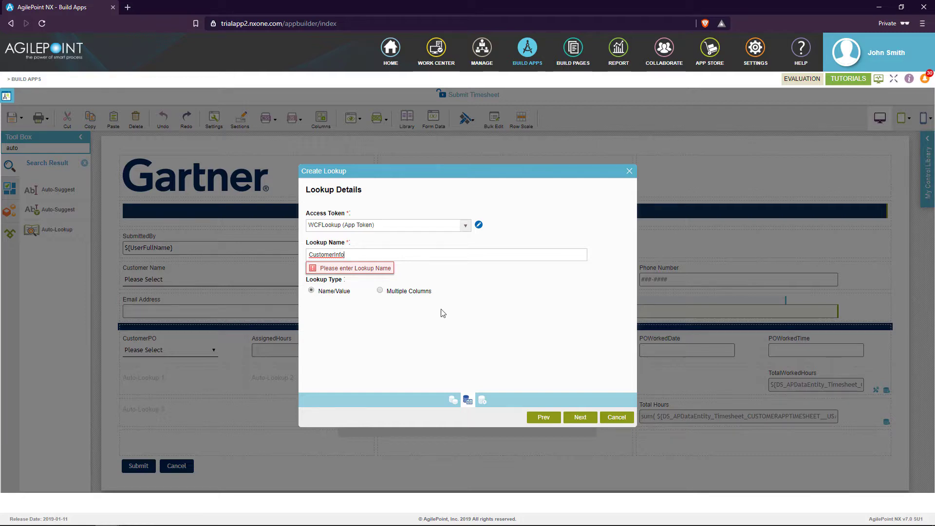
left_click(404, 291)
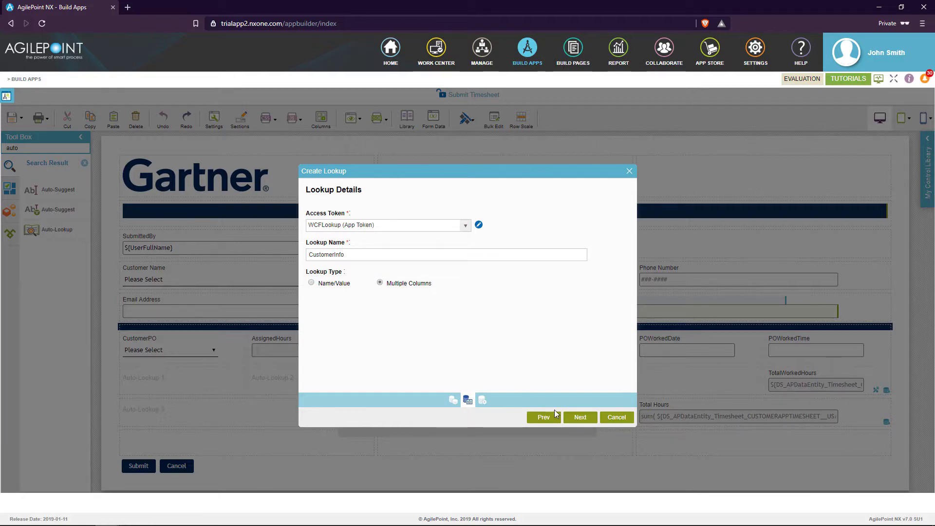
left_click(580, 418)
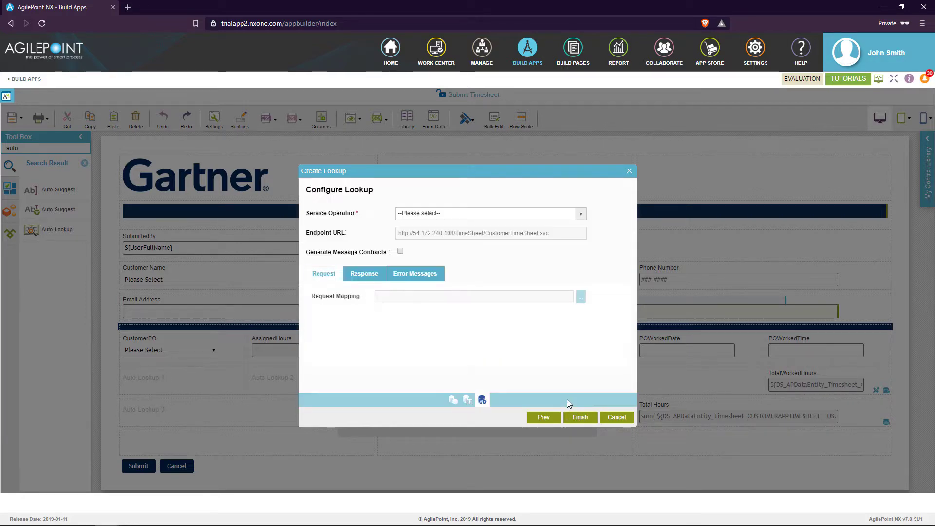
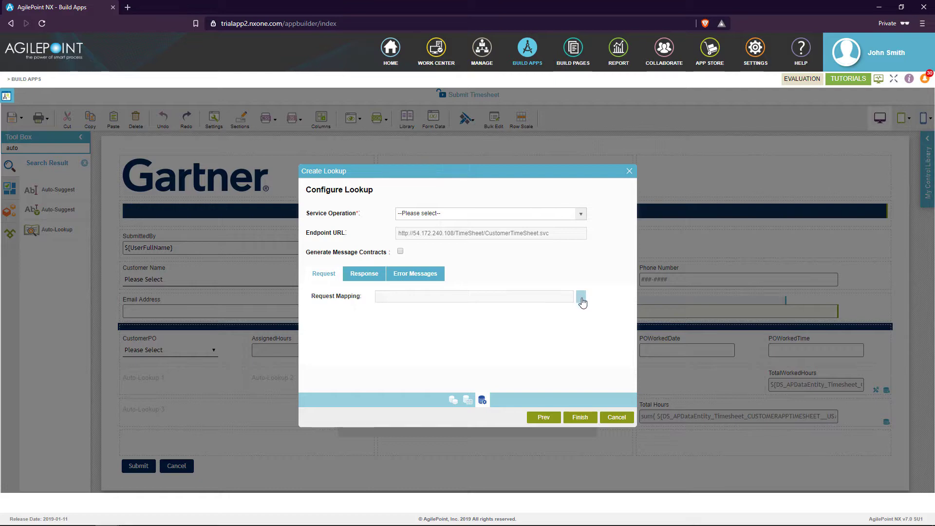
Step: Choose the GetCustomerDetails service operation and map the timesheet's CustomerName field to its CustomerName request parameter
left_click(471, 214)
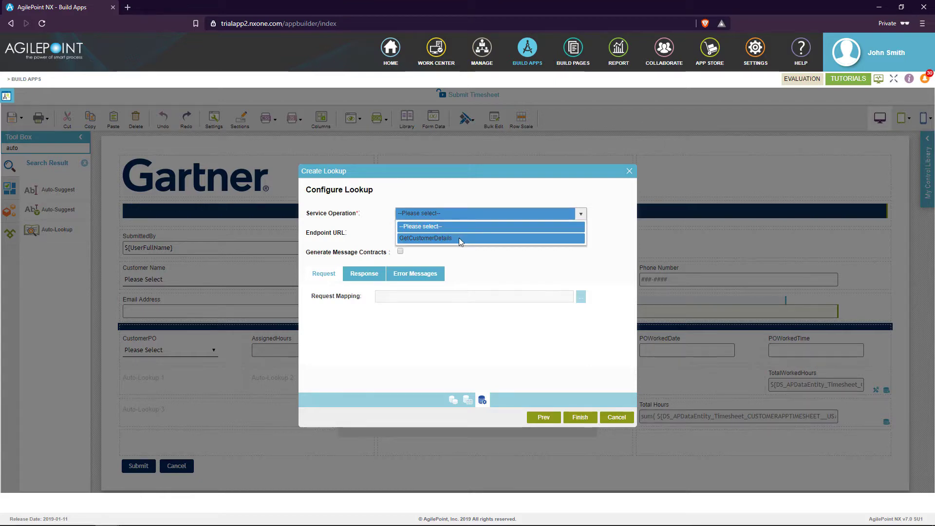
key("Down")
key("Return")
left_click(580, 296)
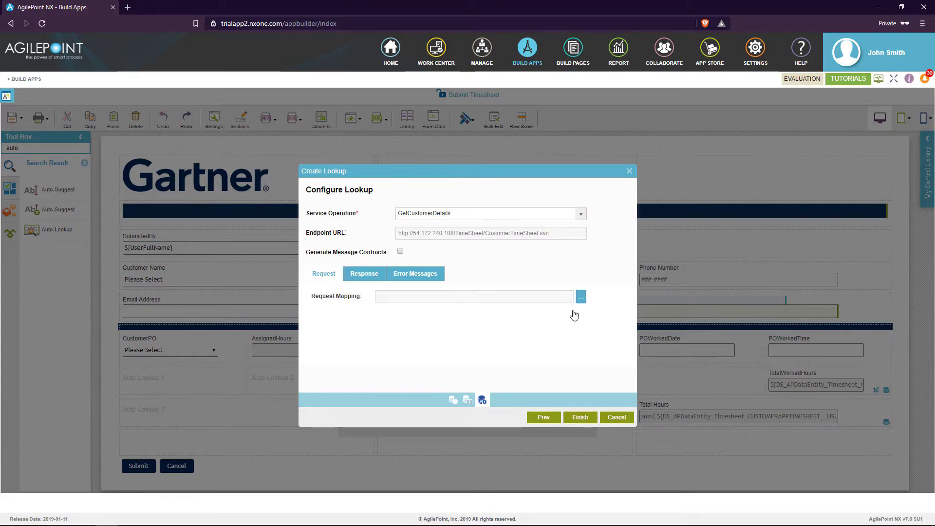
left_click(365, 261)
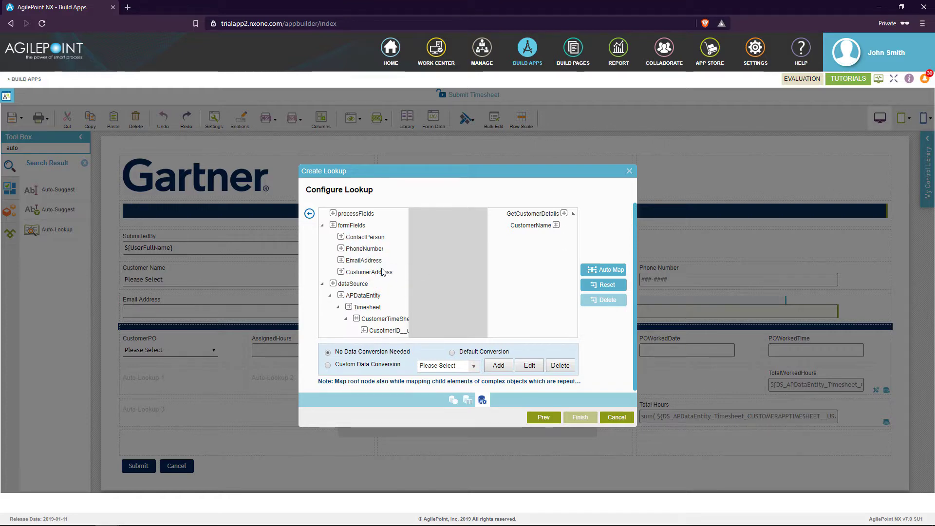
scroll(379, 268, "down", 2)
left_click_drag(398, 276, 520, 233)
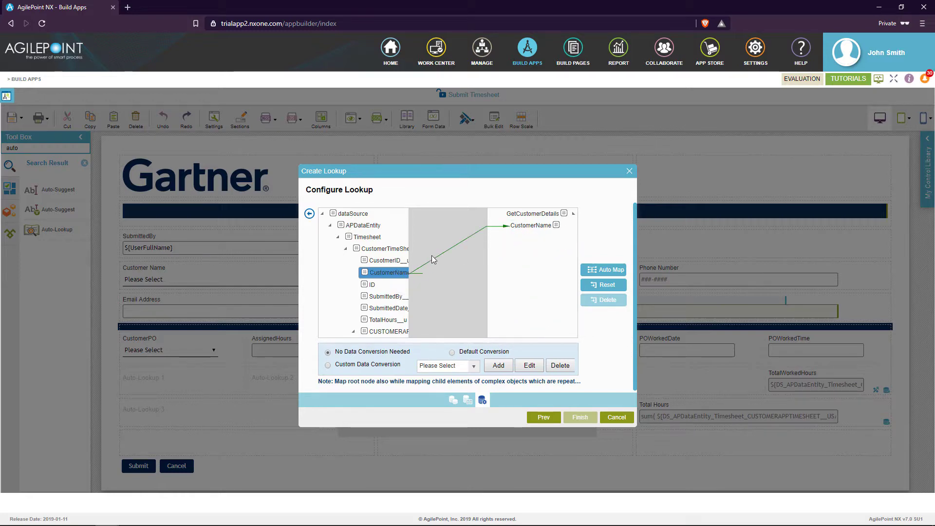
left_click(308, 213)
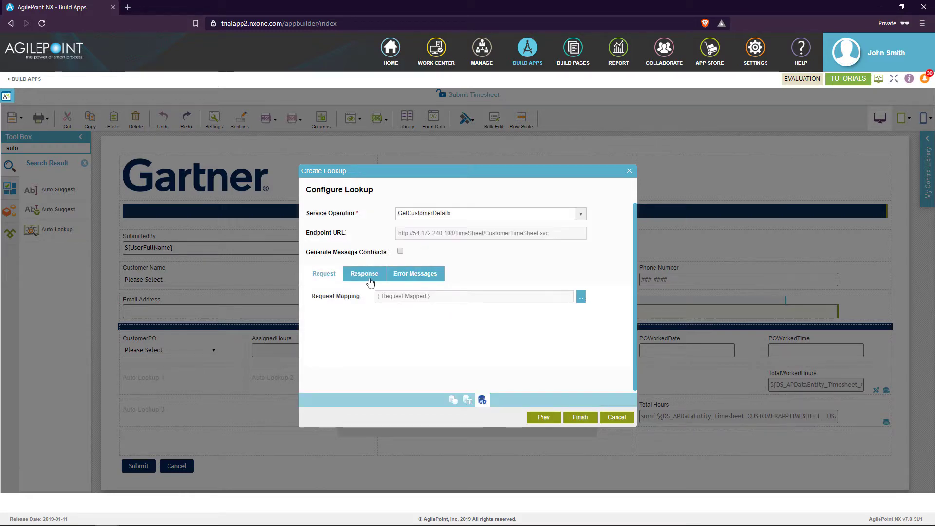
Step: In the response mapping, map ContactPerson and CustomerAddress to the form fields of the same names
left_click(370, 280)
left_click(576, 309)
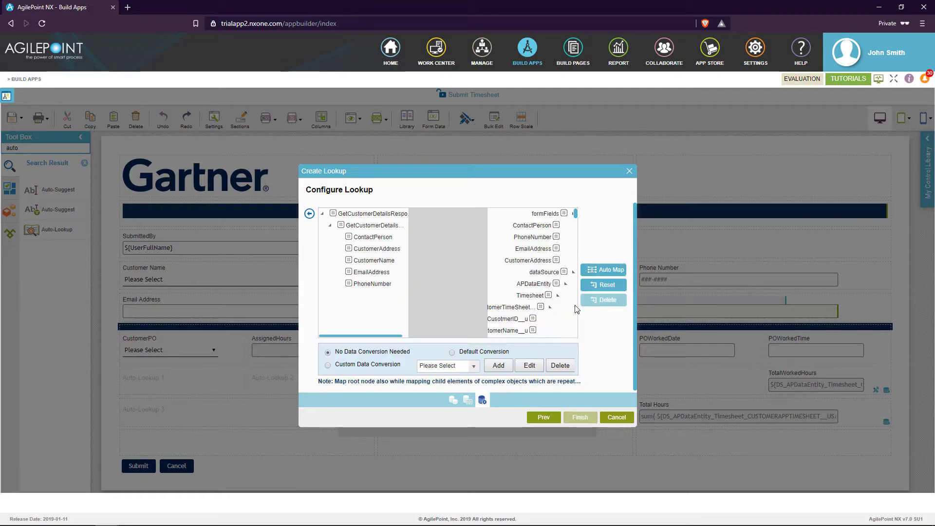
left_click_drag(375, 248, 529, 260)
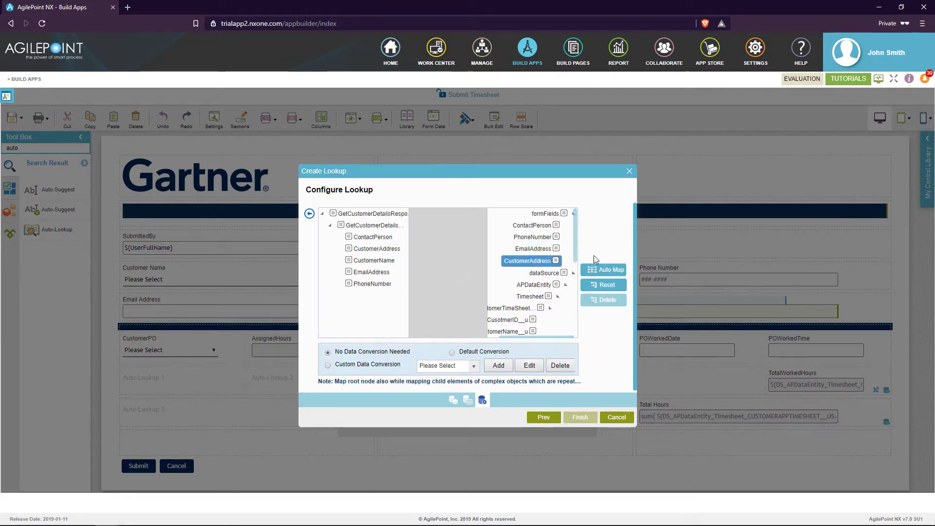
left_click_drag(383, 250, 536, 273)
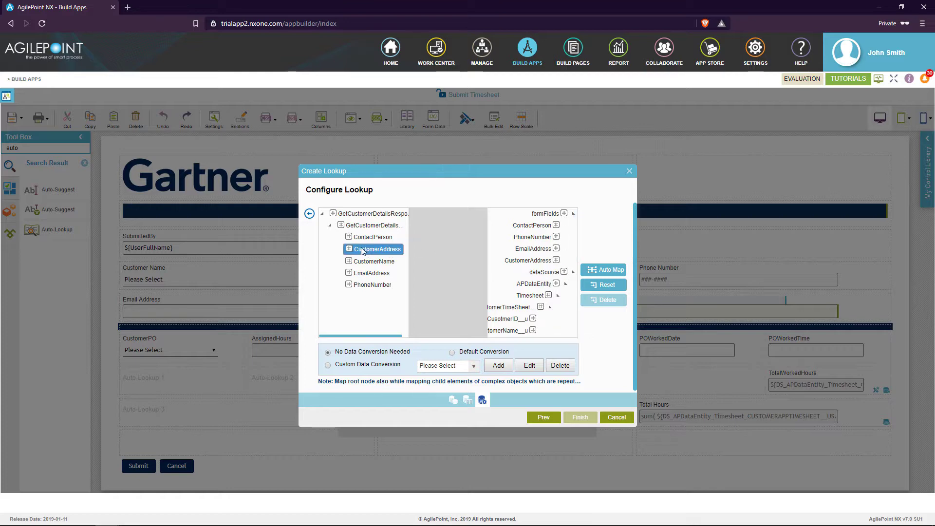
left_click_drag(373, 237, 530, 231)
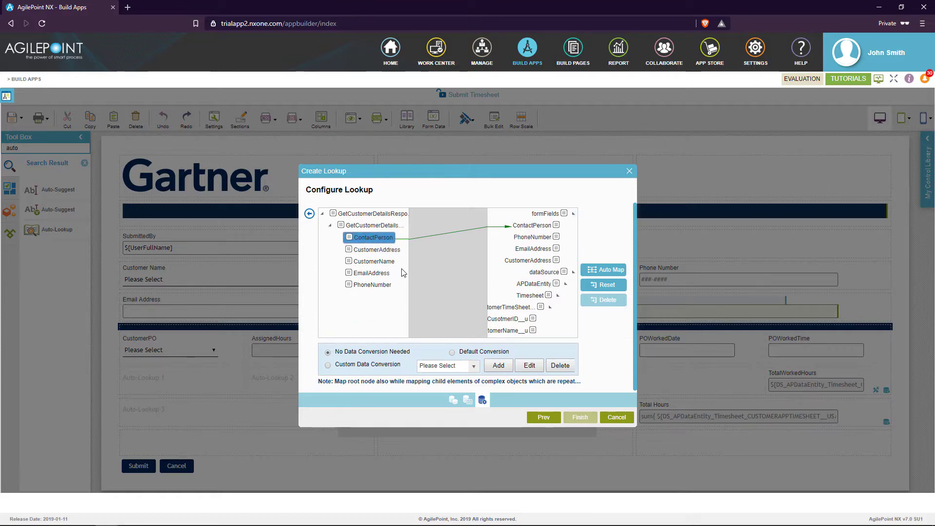
left_click_drag(376, 250, 529, 260)
Step: Map the response's EmailAddress and PhoneNumber to the matching form fields and finish the lookup
left_click(373, 262)
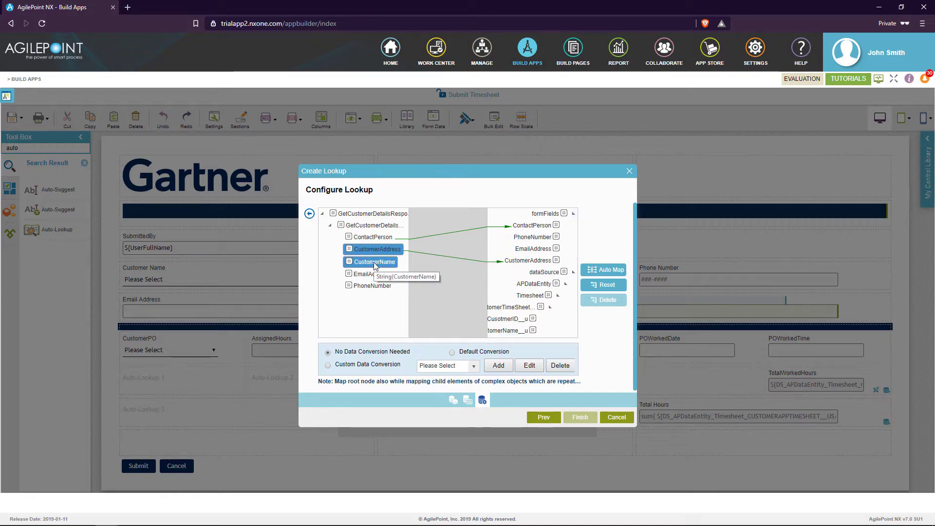
left_click_drag(438, 277, 403, 276)
left_click(384, 264)
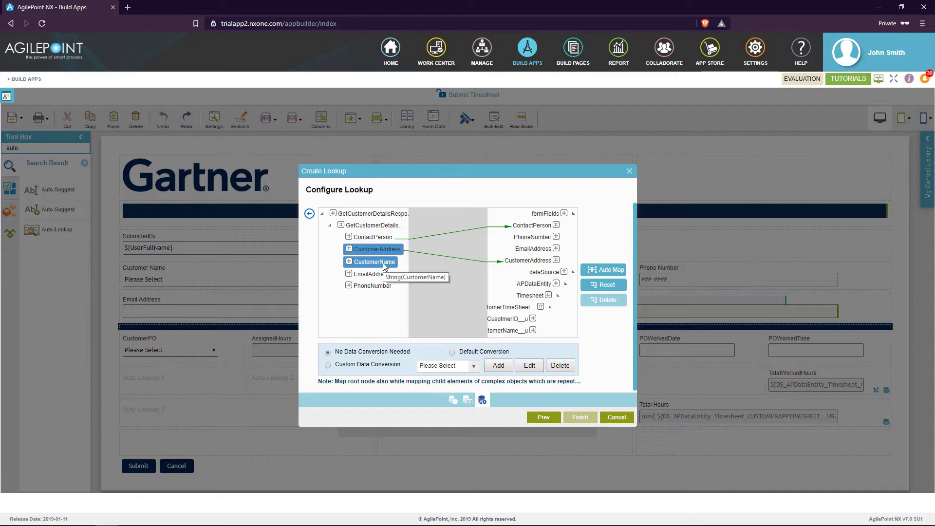
left_click(384, 273)
left_click_drag(385, 273, 519, 255)
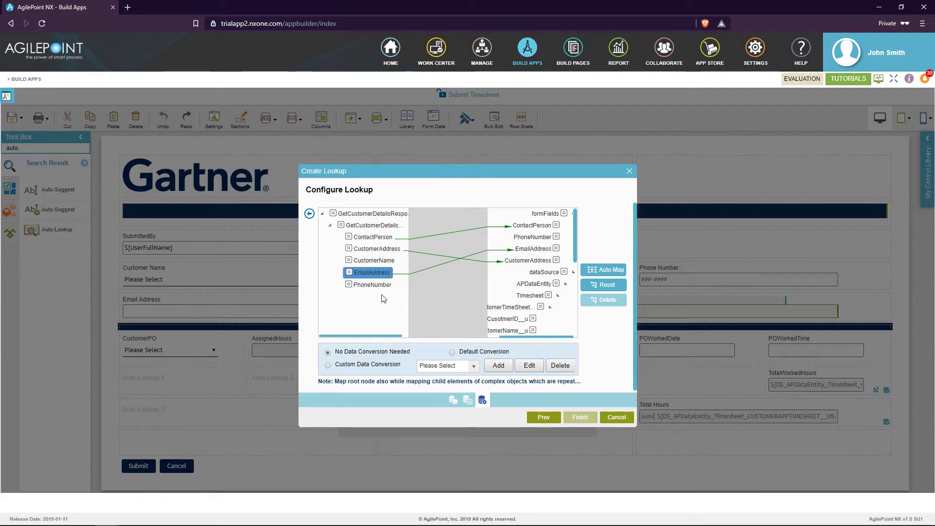
left_click(361, 285)
left_click_drag(361, 285, 516, 241)
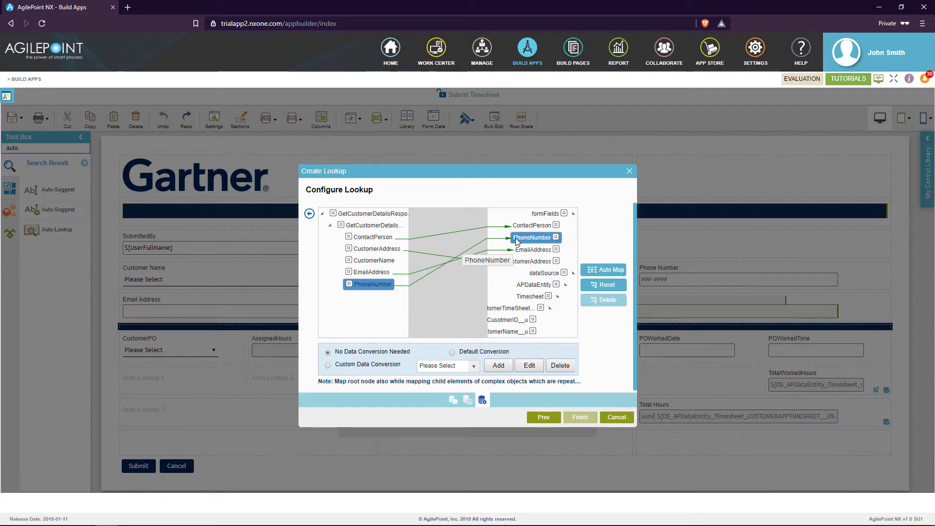
left_click(308, 215)
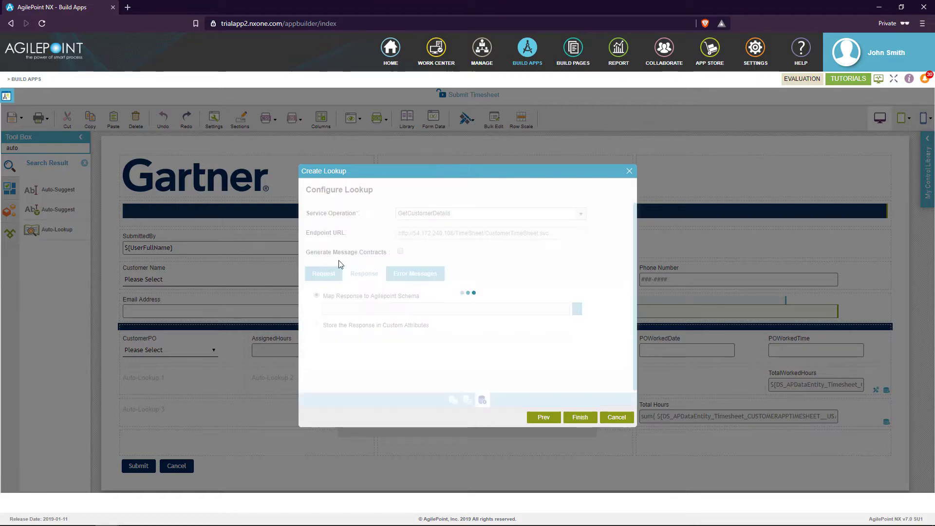
left_click(579, 417)
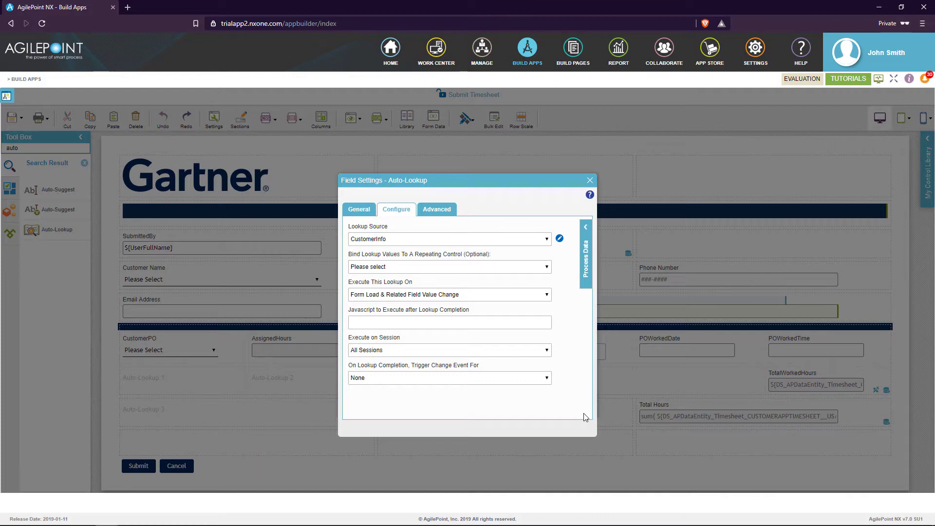
Step: Set the auto-lookup to execute on Specific Field Value Change of DS_APDataEntity_Timesheet_CustomerName__u and close its settings
left_click(487, 295)
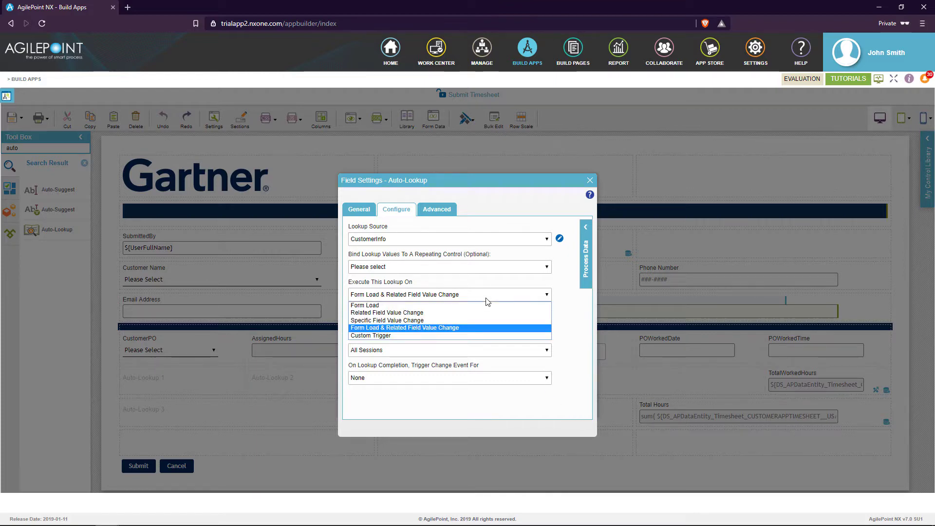
left_click(480, 320)
left_click(473, 322)
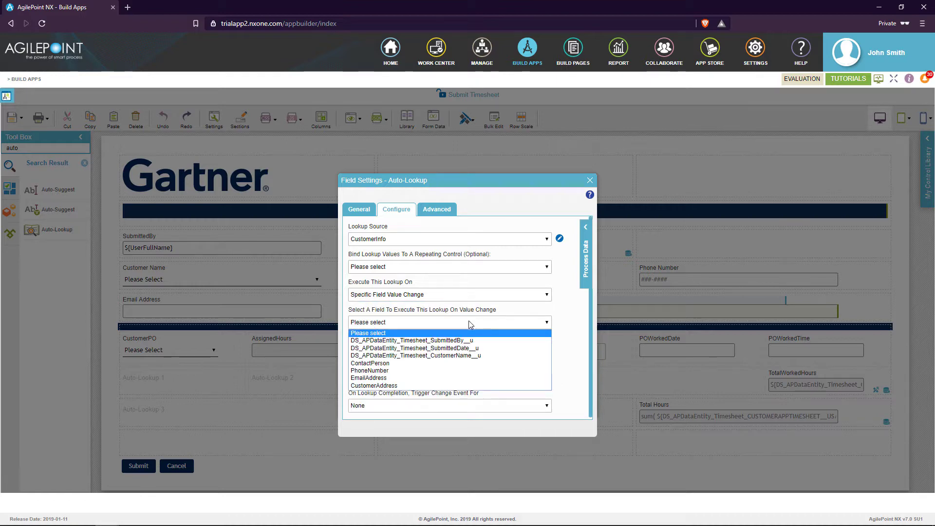
left_click(451, 356)
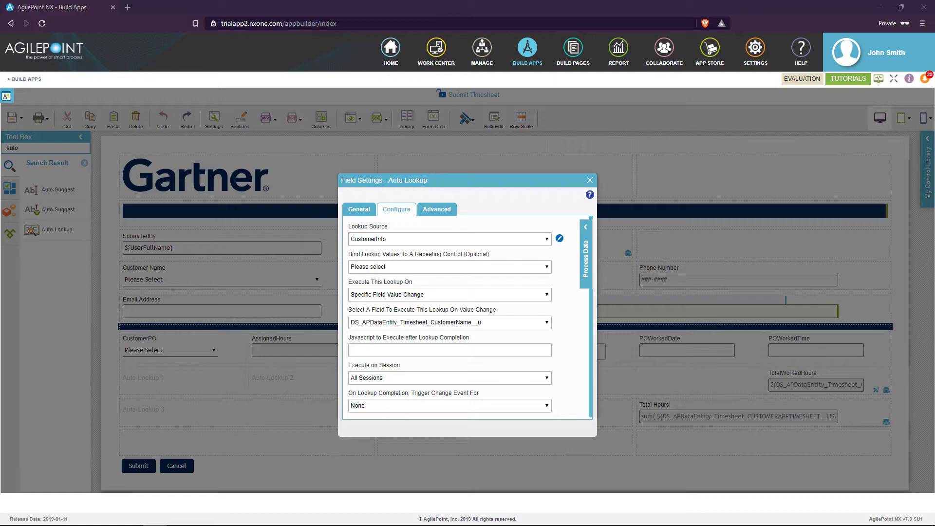
left_click(590, 180)
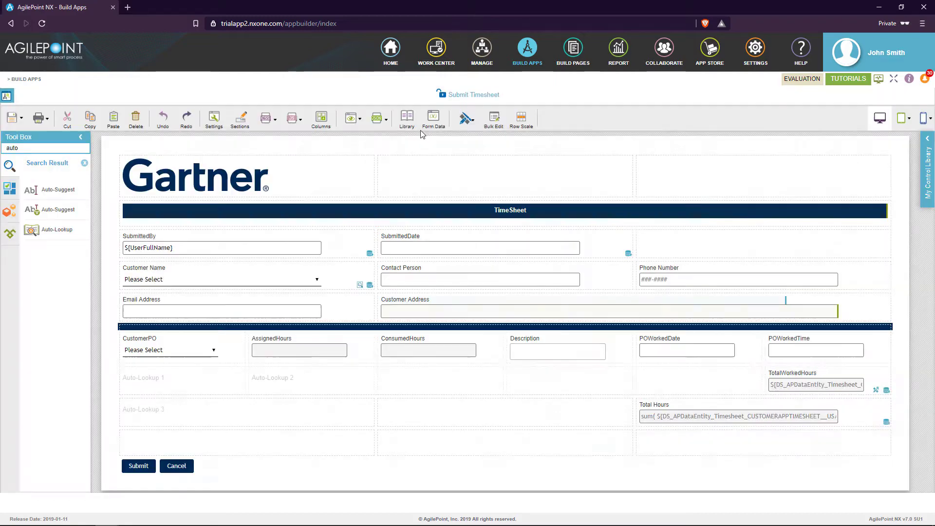
Step: Preview the form, select RingCentral as the customer name to test the lookup, and close the preview
left_click(358, 118)
left_click(380, 136)
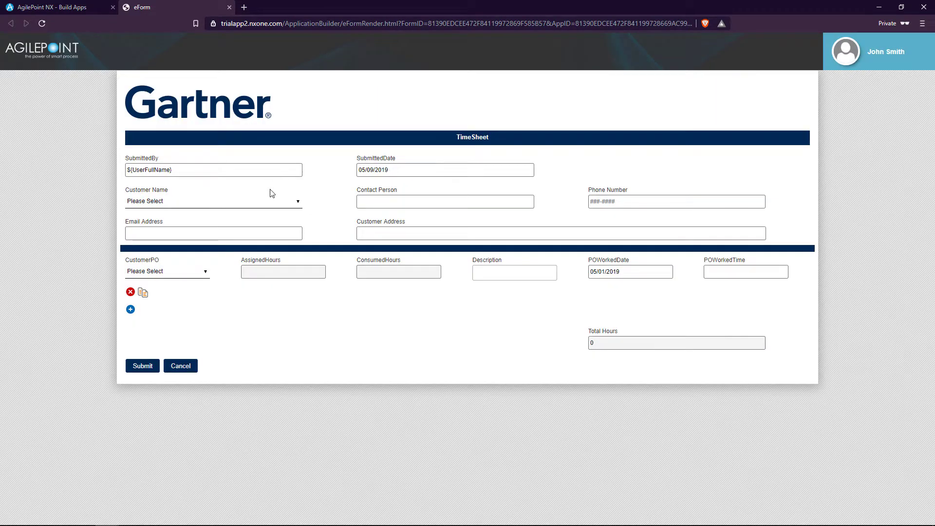
left_click(250, 208)
left_click(239, 221)
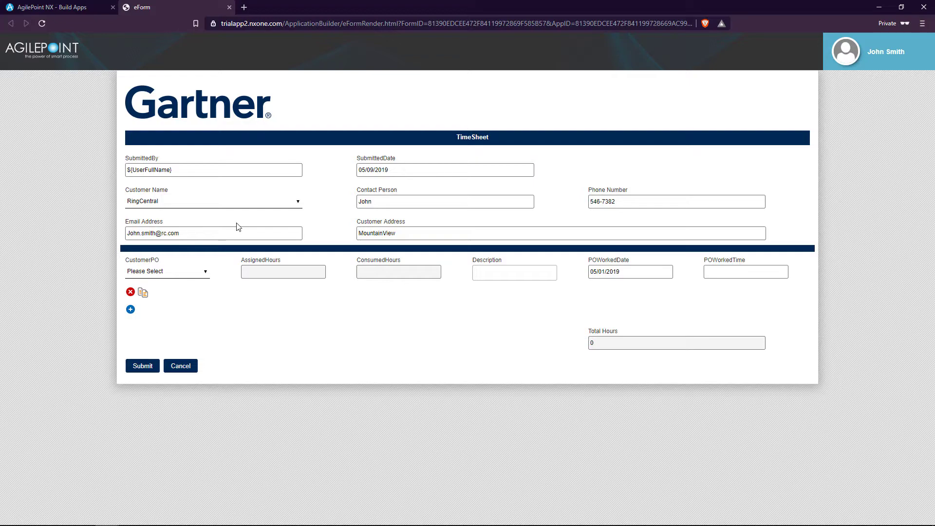
key("ctrl+w")
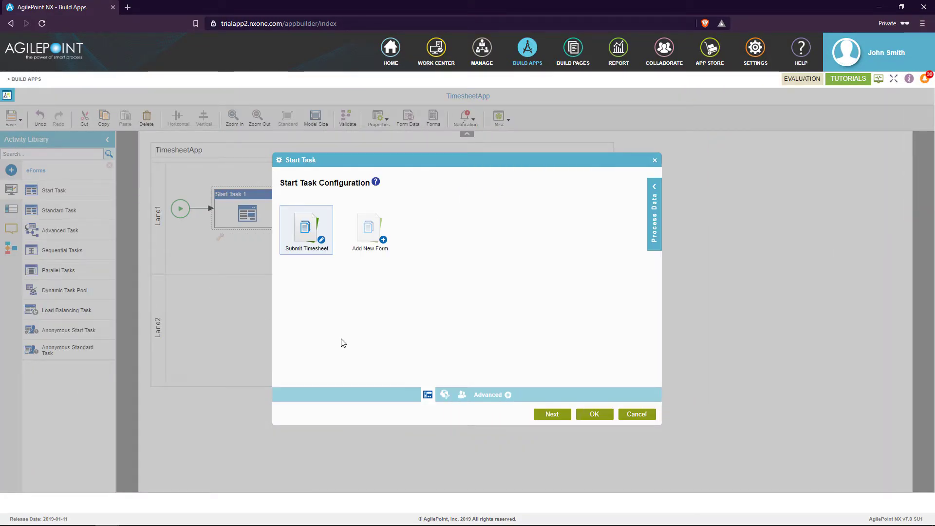
Step: In the start task's general configuration, set the display name to Submit Timesheet
left_click(563, 415)
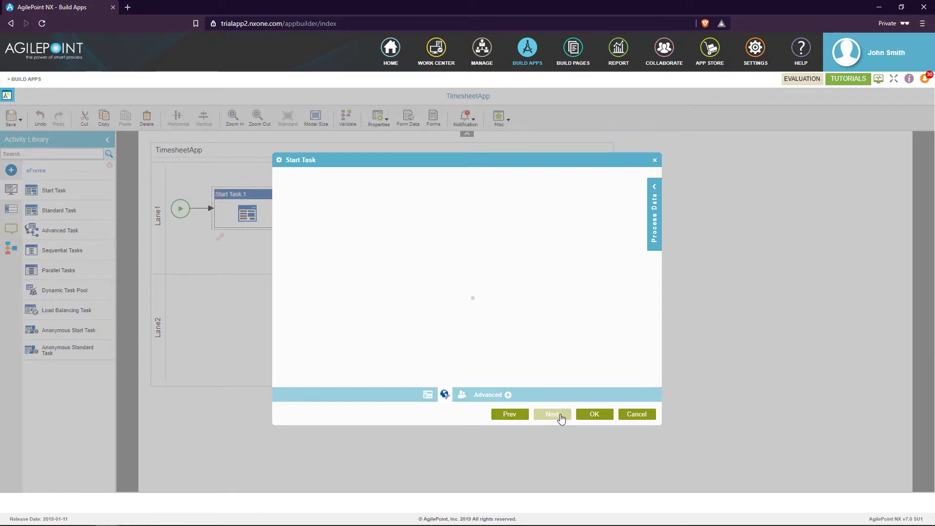
type("Su")
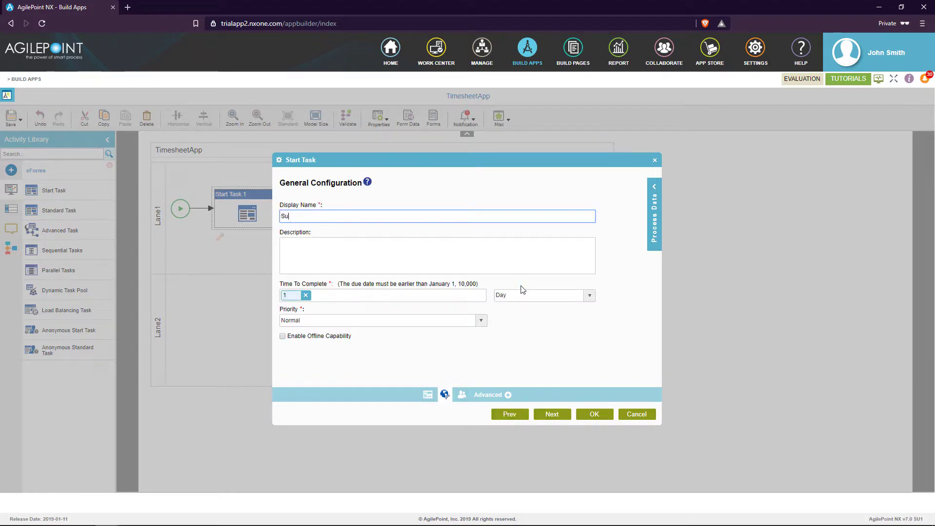
type("bmit Timesheet")
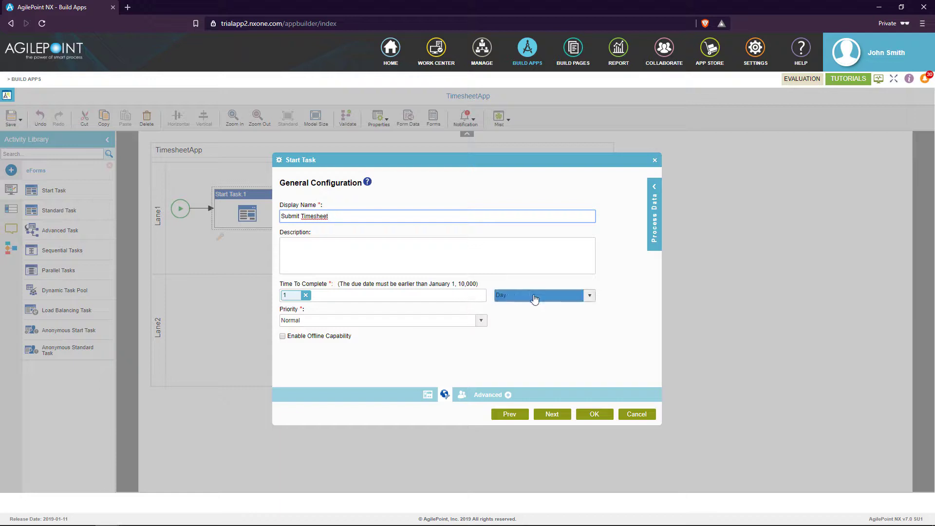
Step: Keep ProcessInitiator as the Submit Timesheet task's participant and finish the start task configuration
left_click(554, 418)
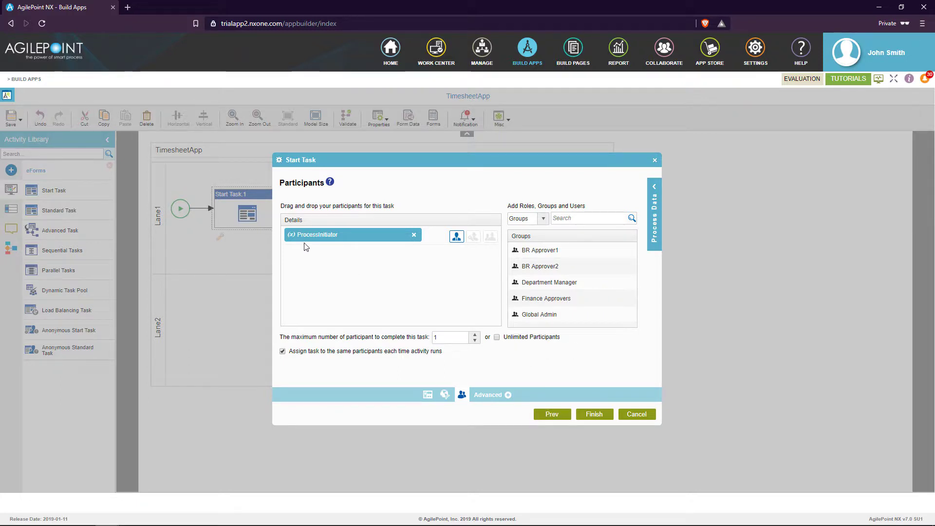
left_click(594, 415)
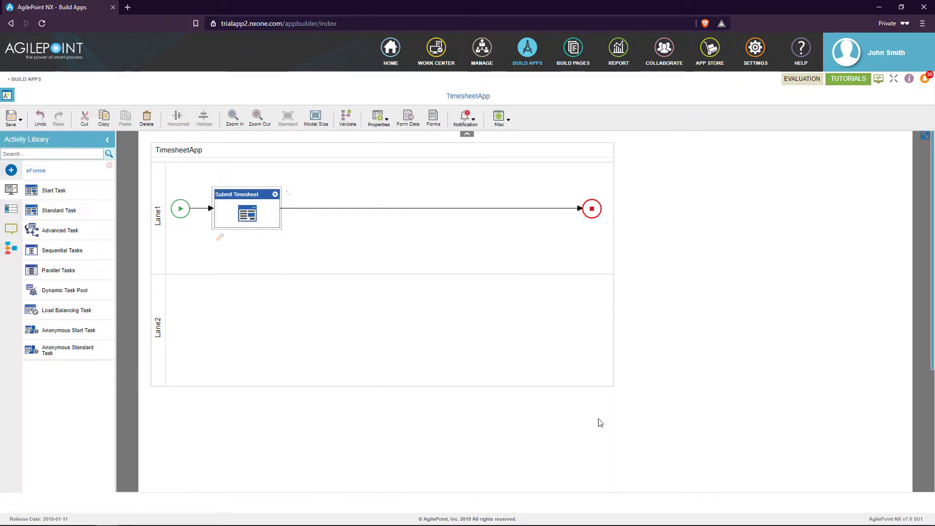
Step: Move the stop event into Lane2, reroute its connector, and add a Standard Task to the flow in Lane2
left_click(320, 208)
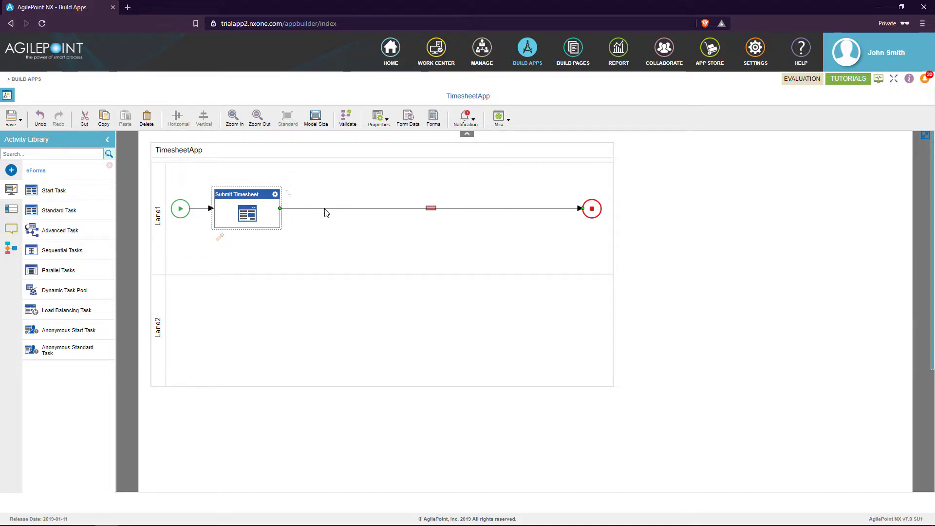
left_click_drag(590, 211, 602, 360)
left_click_drag(432, 281, 284, 296)
left_click_drag(50, 215, 326, 352)
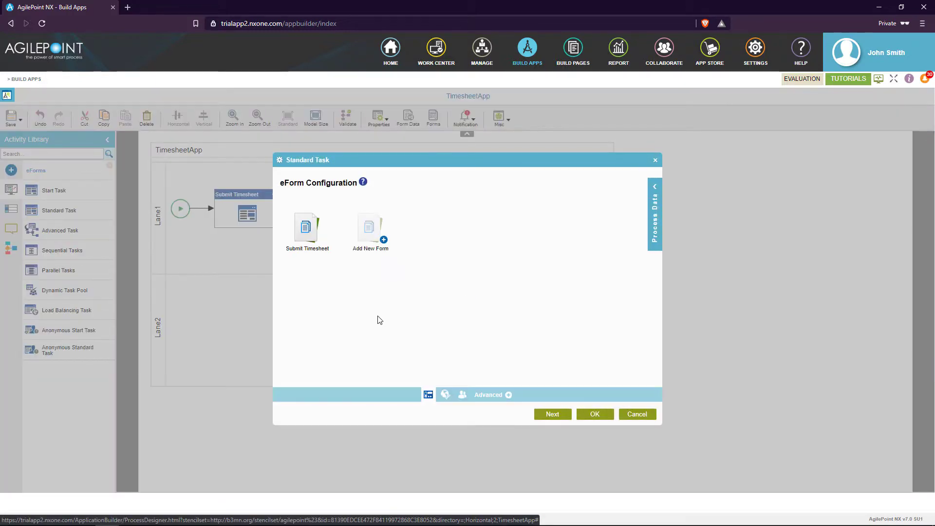
Step: Create a new form named Approve Timesheet for the standard task, based on the existing Submit Timesheet form
left_click(370, 228)
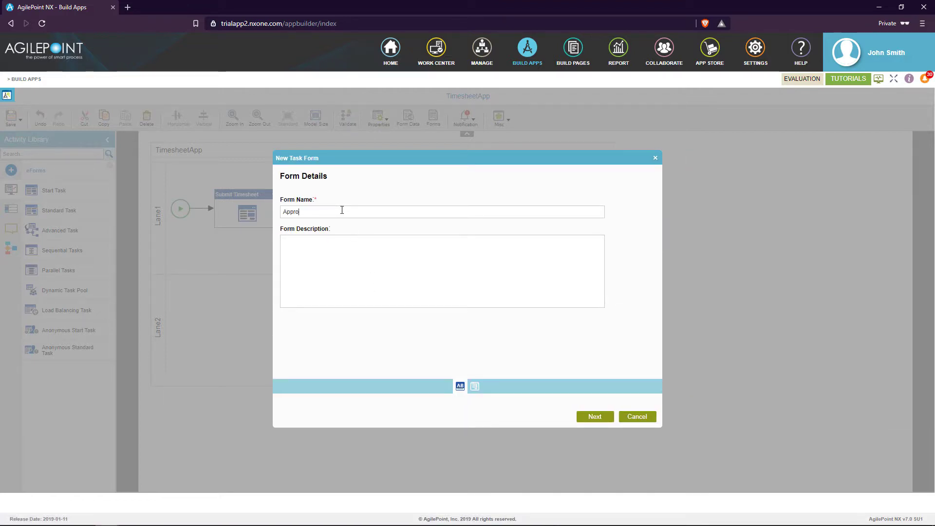
type("Approve Timesheet")
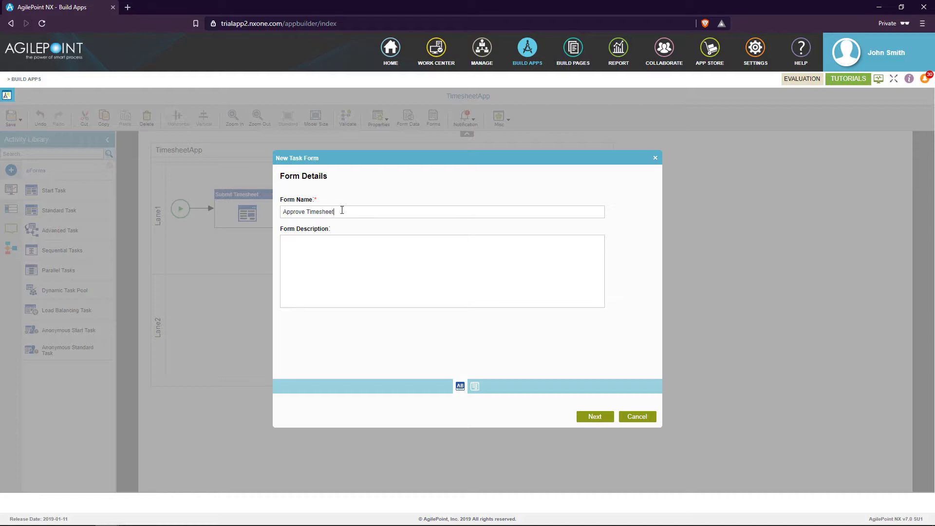
left_click(596, 416)
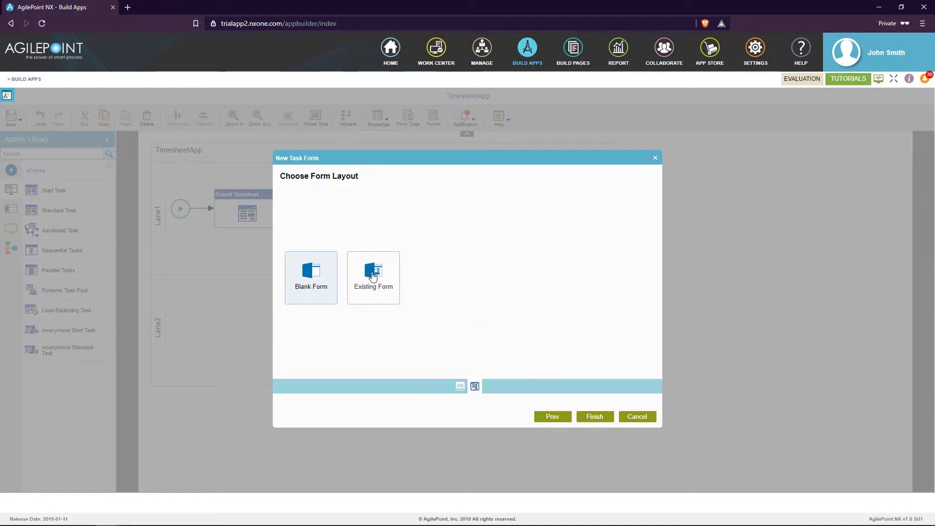
left_click(373, 276)
left_click(594, 418)
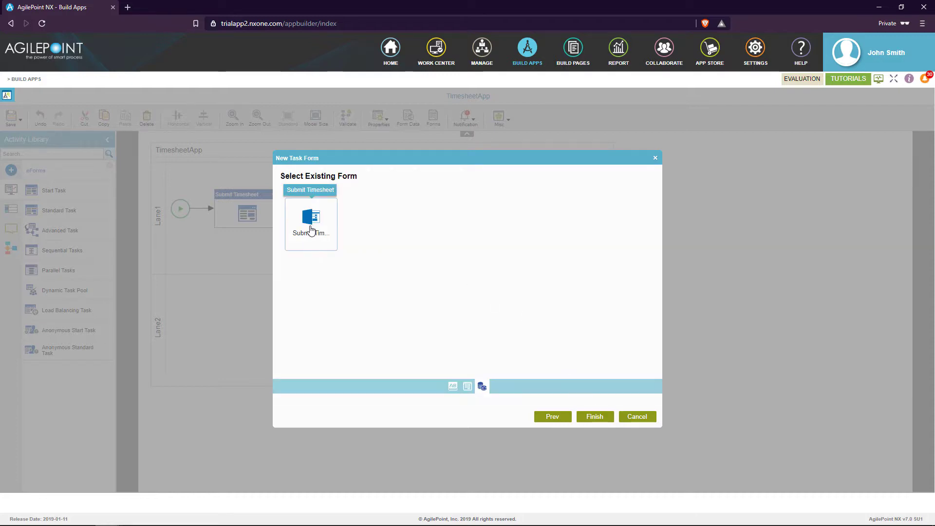
left_click(317, 230)
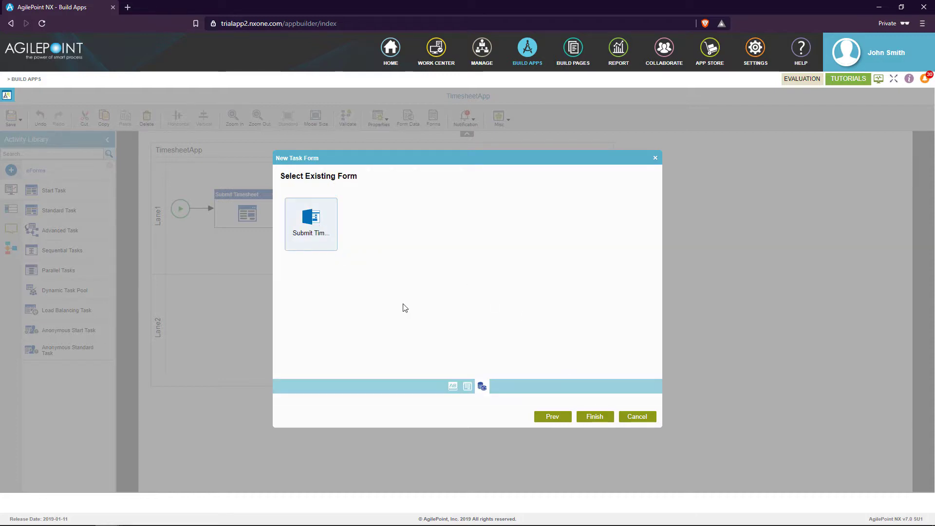
left_click(598, 420)
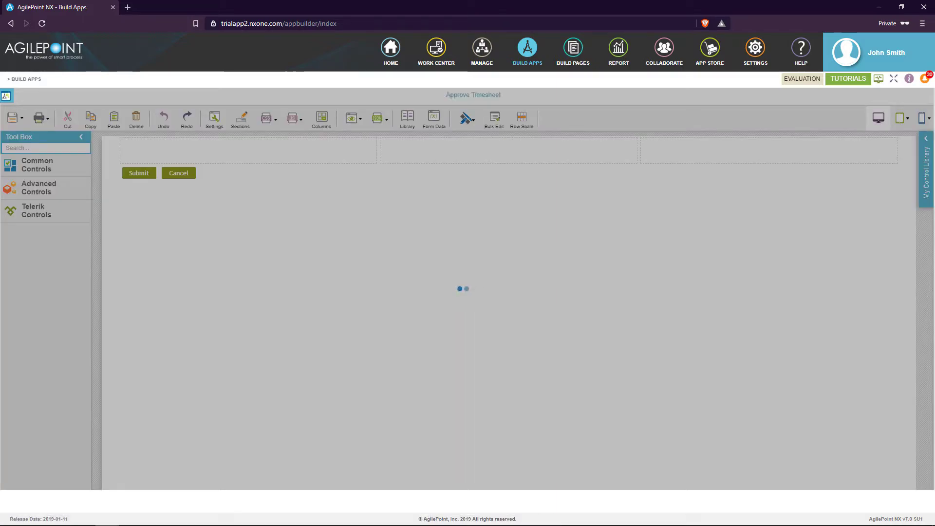
Step: Review the mandatory, enabled, read-only and visible settings of the form's fields in Bulk Edit and close it
left_click(494, 117)
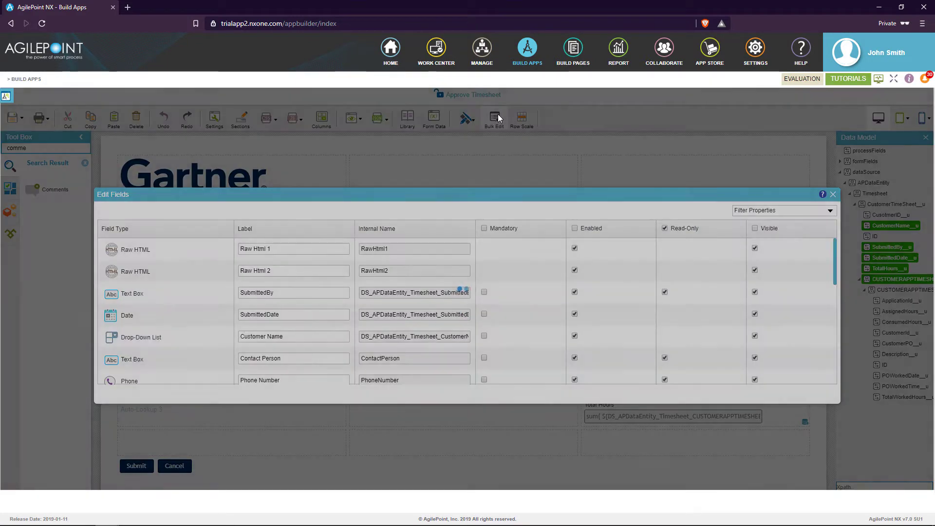
scroll(705, 313, "down", 5)
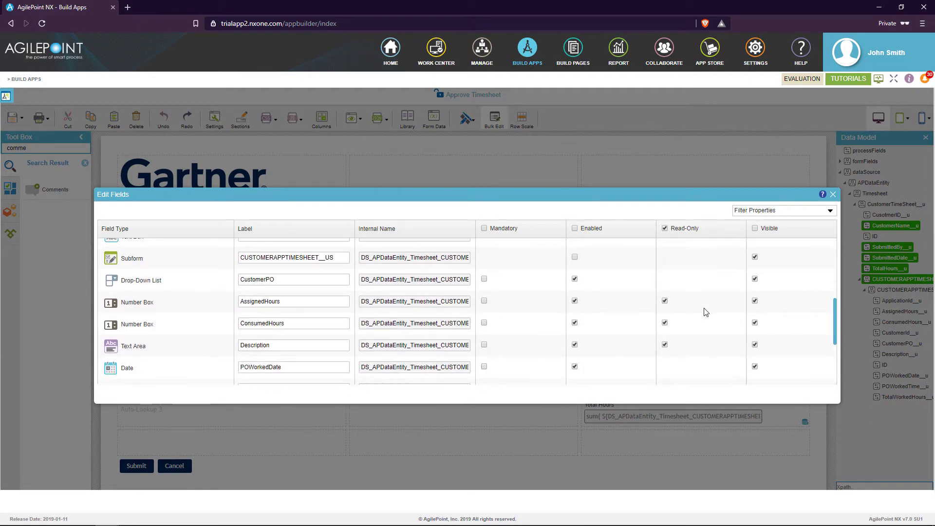
left_click(833, 196)
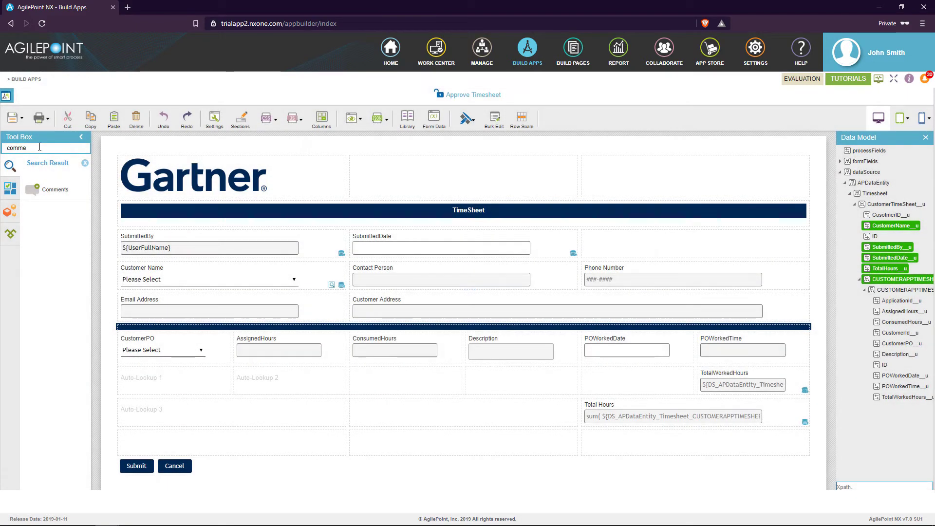
Step: Add a Raw HTML control below Total Hours containing a div of class subheader with the text Approver Decision
double_click(42, 146)
type("raw")
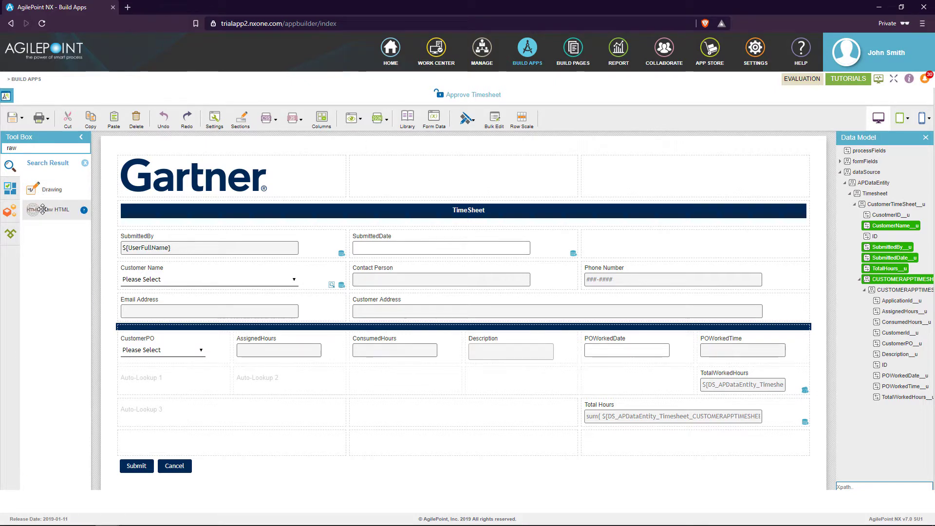
left_click_drag(54, 209, 161, 448)
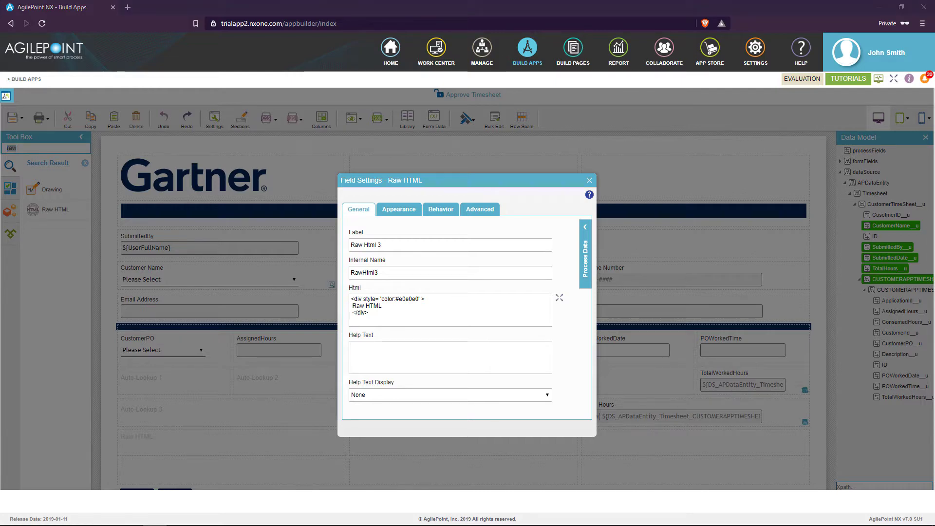
left_click_drag(410, 323, 334, 290)
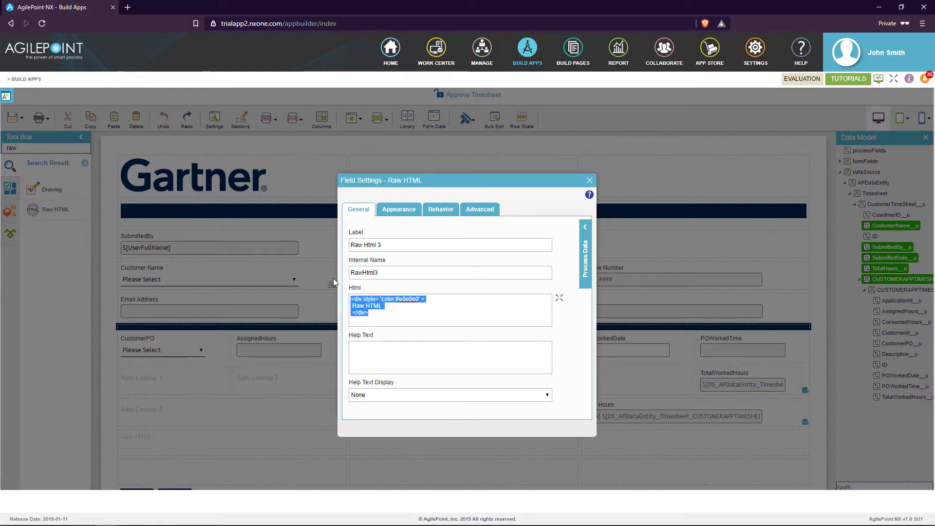
type("<div class=\"subheader\" > Approver Decision  </div>")
left_click(589, 182)
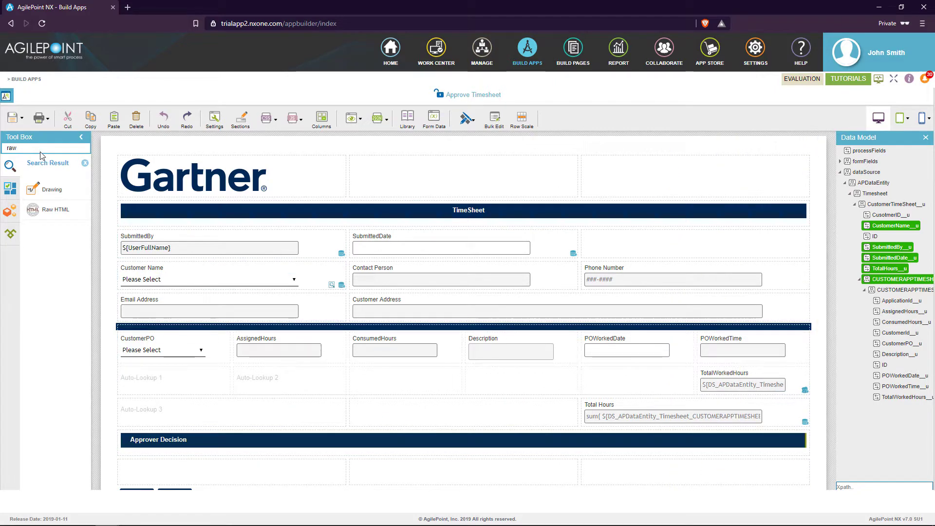
Step: Add a Radio Button control below the Approver Decision header and label it Approver Decision
key("BackSpace")
type("a")
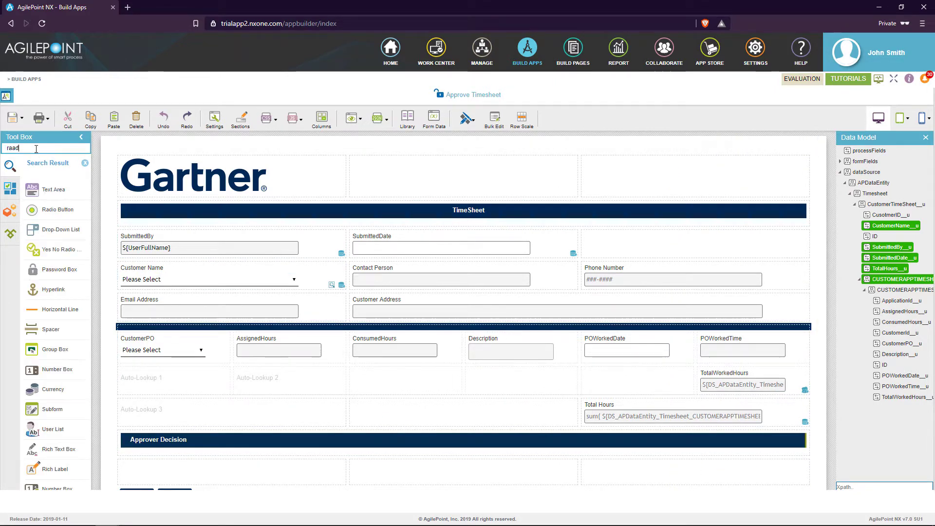
key("BackSpace")
type("dio")
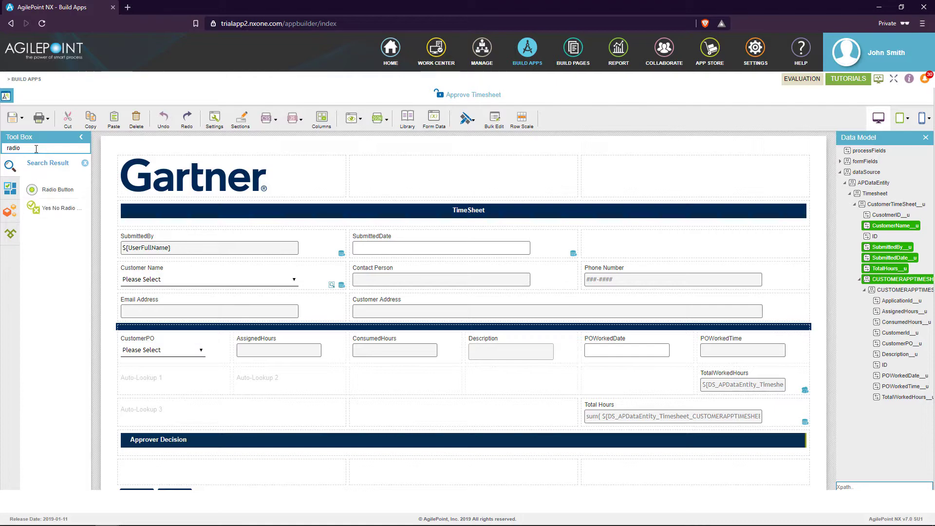
left_click_drag(46, 189, 130, 469)
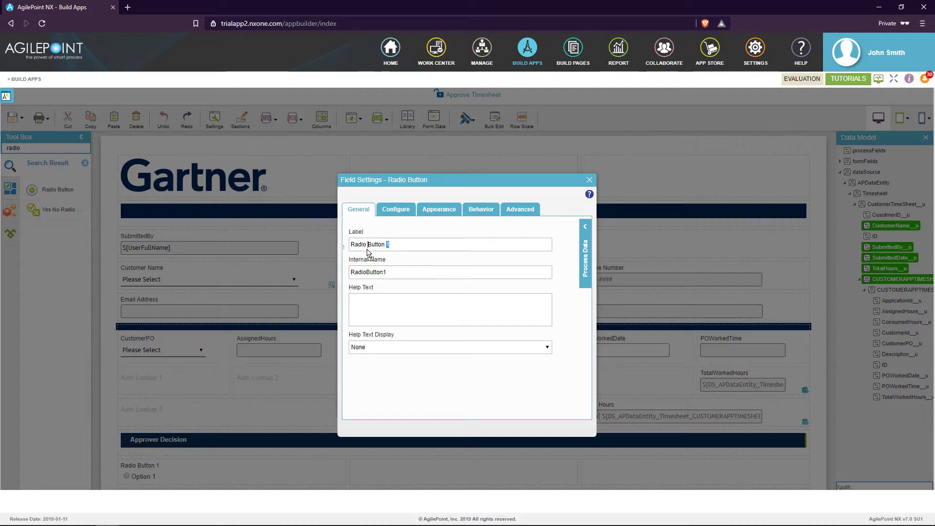
type("Approver Devcis")
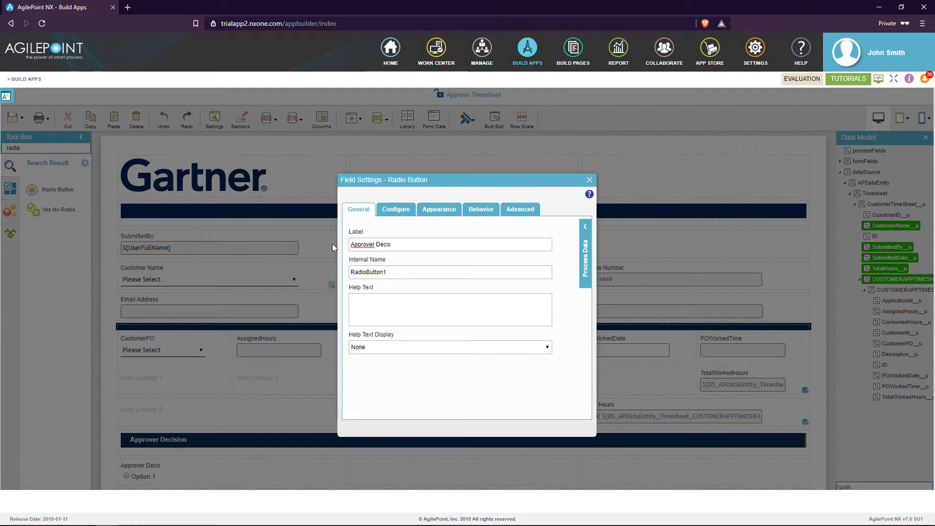
type("ion")
key("Tab")
Step: Make the Approver Decision radio button mandatory and horizontal, with the inline options Approved and Rejected
left_click(400, 209)
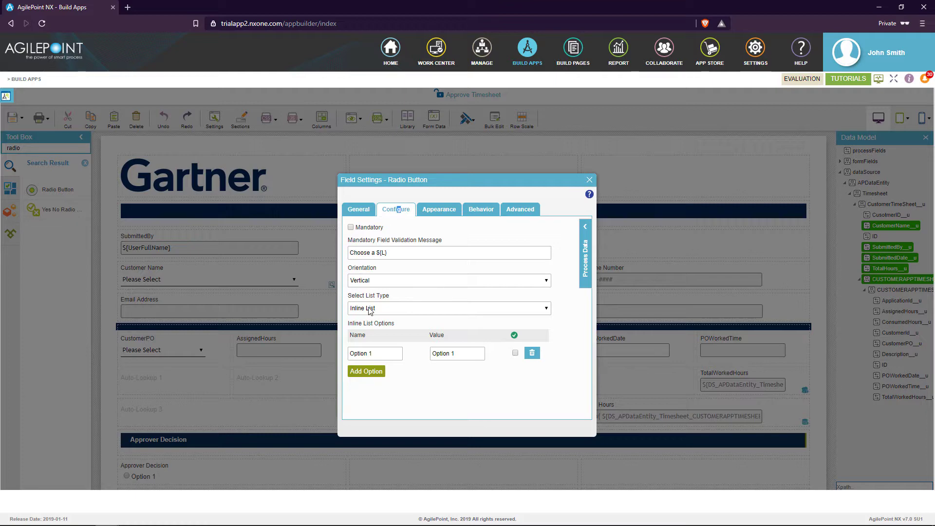
left_click(380, 281)
left_click(383, 302)
type("Approved")
key("ctrl+a")
type("Approved")
left_click(367, 372)
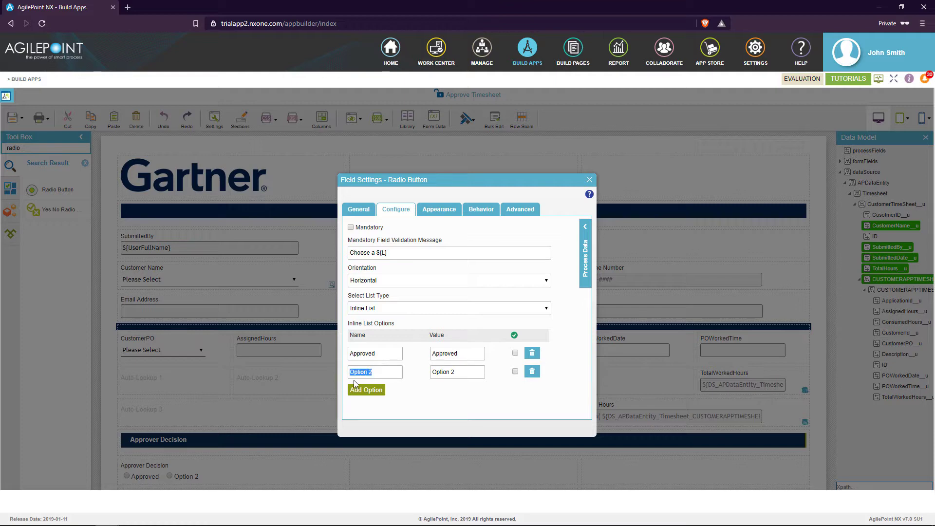
type("Rejected")
type("Rejected")
left_click(589, 183)
Step: Add a Comments control in the row below the Approver Decision radio button
scroll(312, 301, "down", 1)
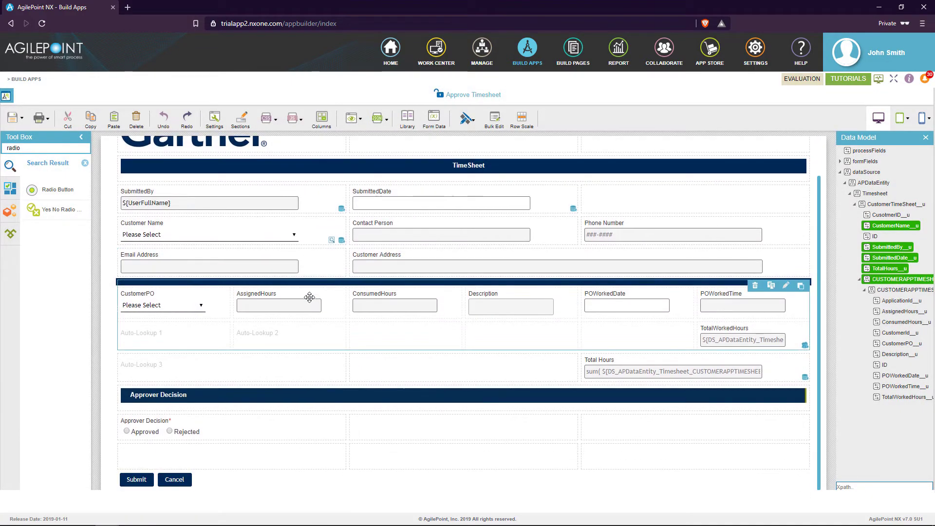
double_click(13, 147)
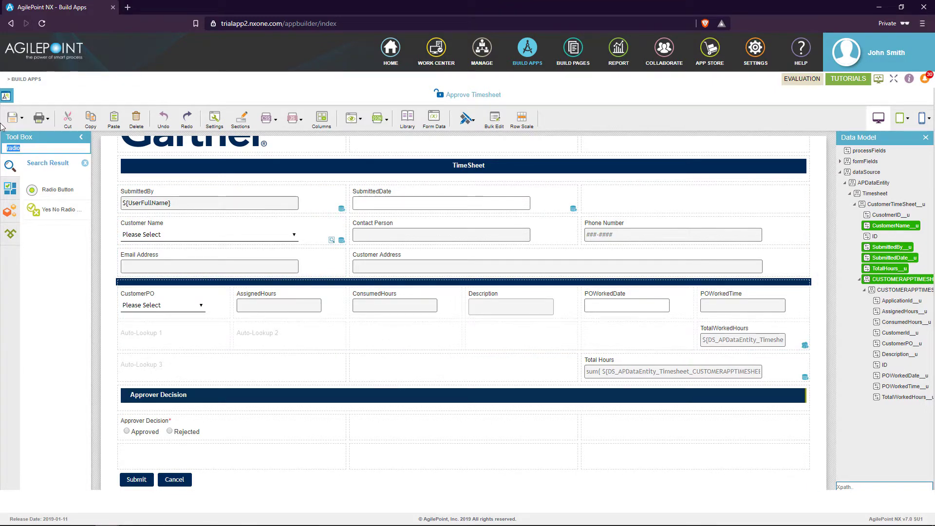
type("commen")
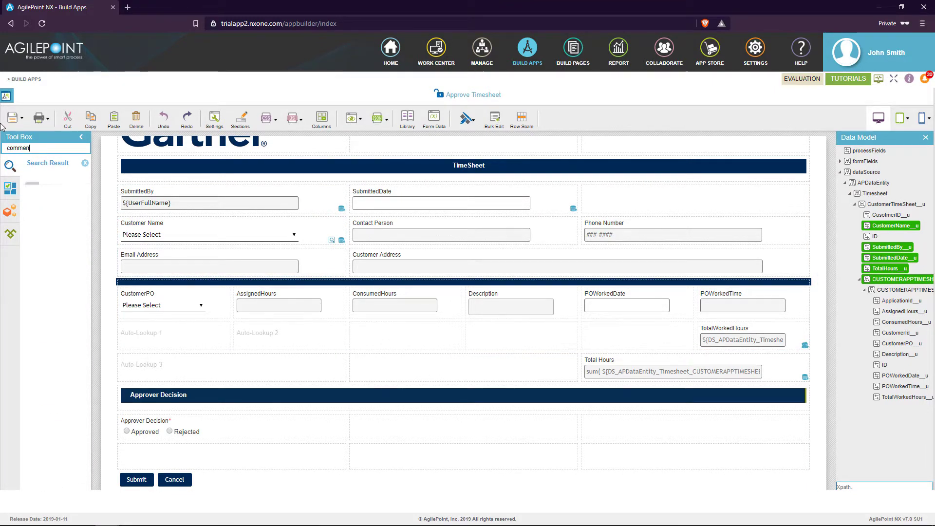
type("ts")
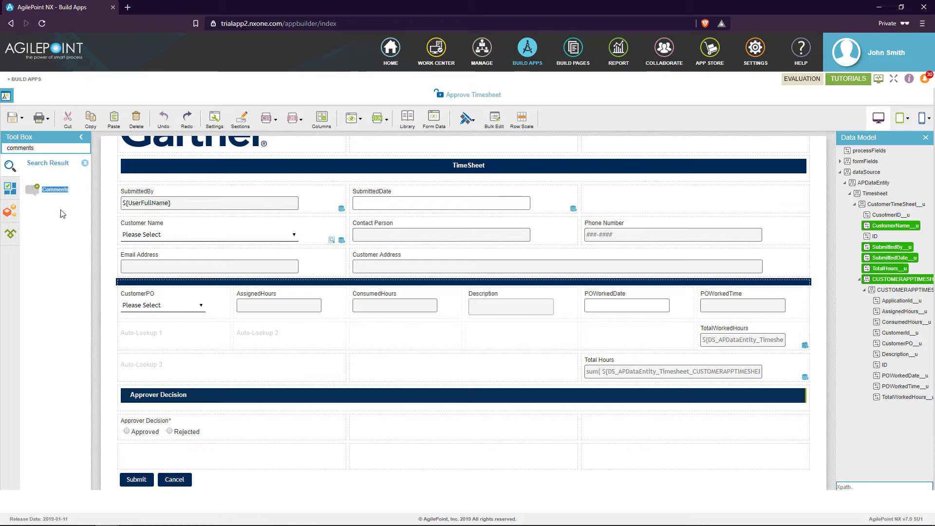
left_click_drag(62, 213, 138, 457)
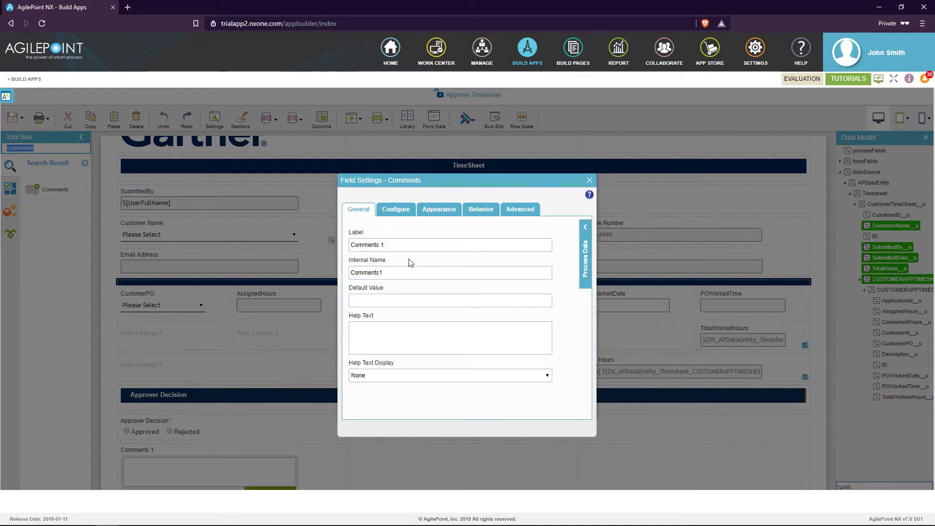
Step: Label the Comments control Approver Comments, make it mandatory, and close its settings
triple_click(367, 244)
type("Approver")
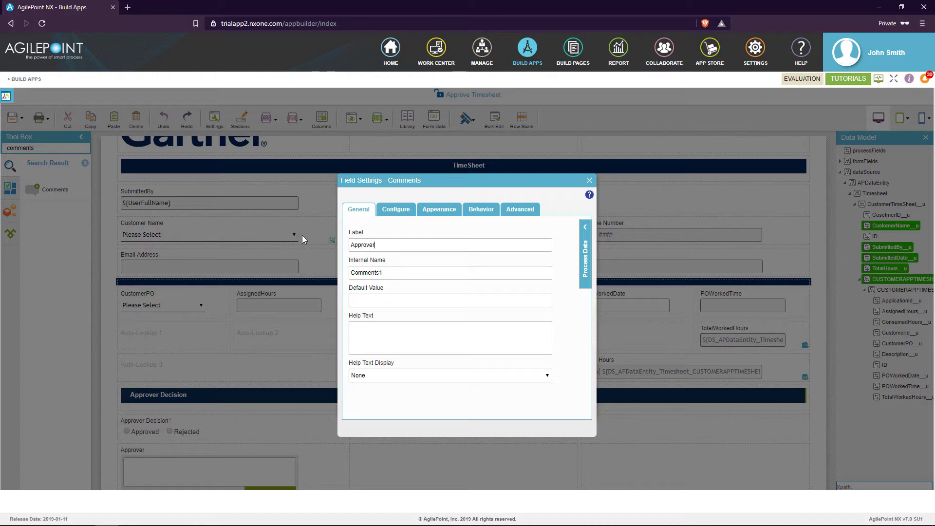
key("Tab")
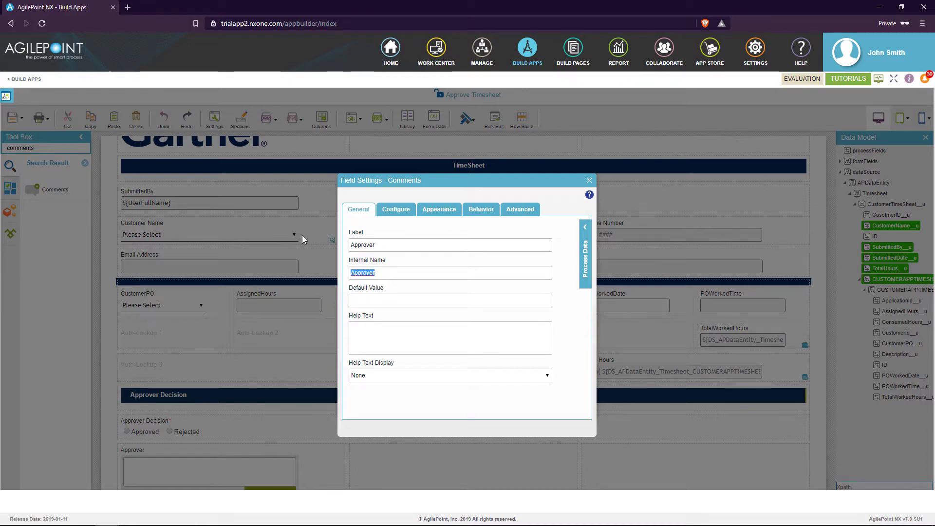
left_click(456, 240)
type("Comments")
key("Tab")
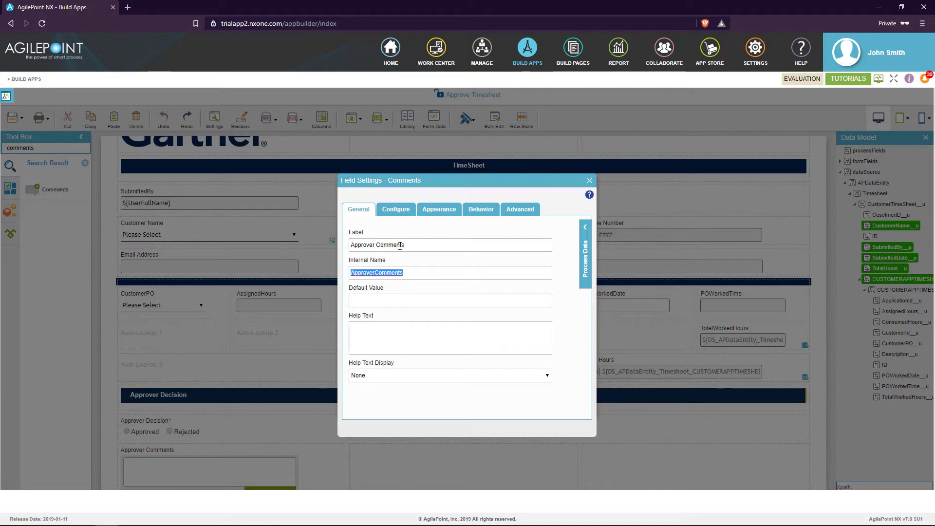
left_click(396, 214)
left_click(350, 227)
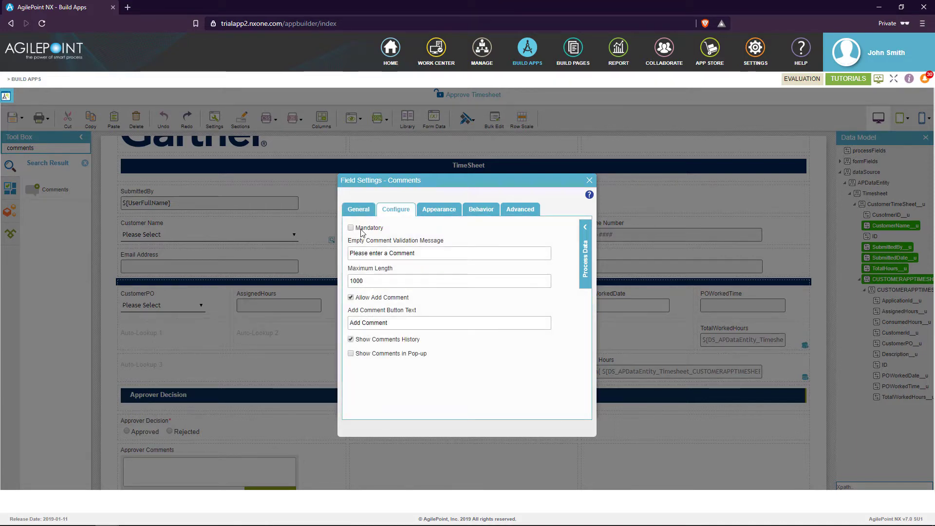
left_click(590, 181)
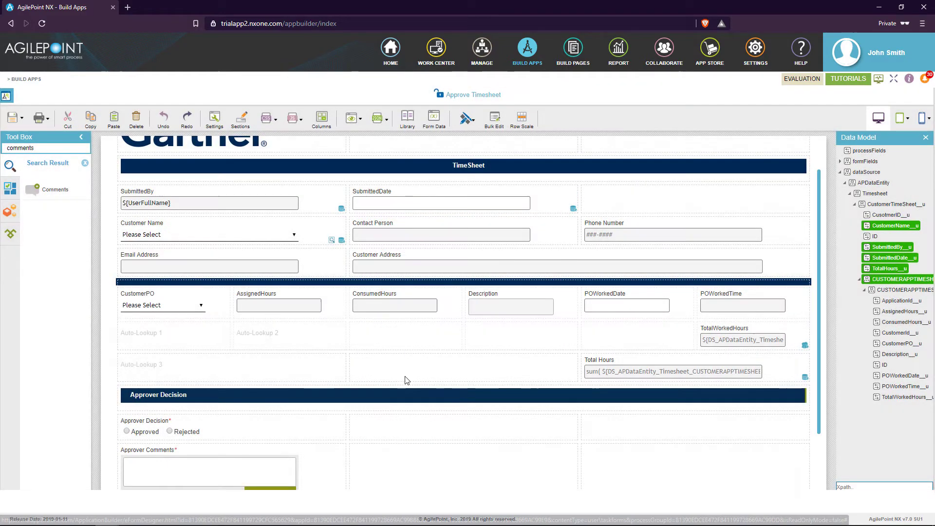
Step: Extend the Approver Comments cell across all three columns and widen its comment box to the full row
left_click_drag(345, 468, 753, 486)
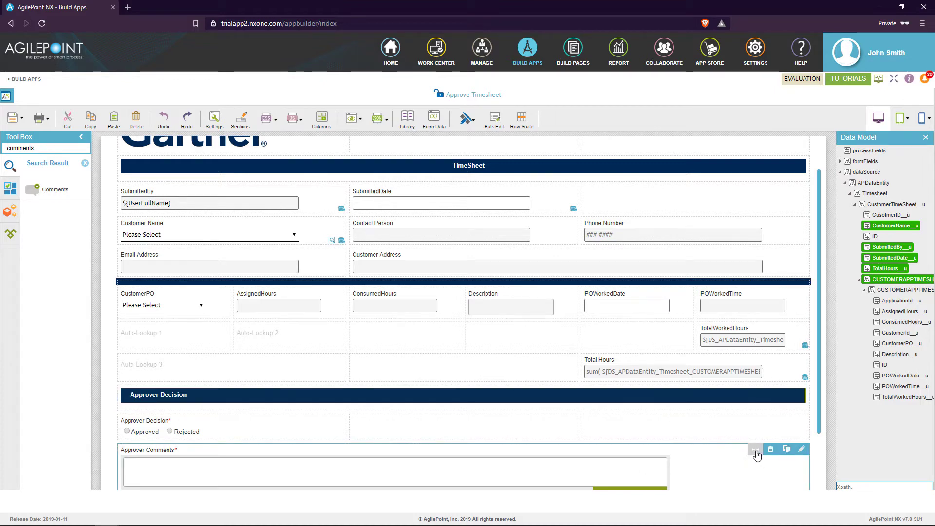
left_click_drag(667, 469, 806, 470)
scroll(667, 438, "down", 1)
scroll(667, 438, "down", 1)
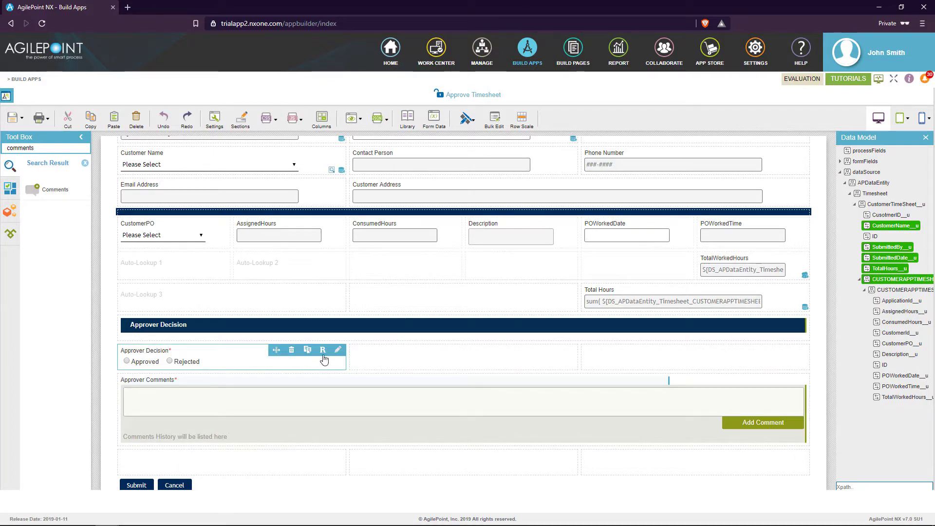
Step: Start a rule on the Approver Decision radio button with the condition that Approver Decision is equal to Approved
left_click(322, 351)
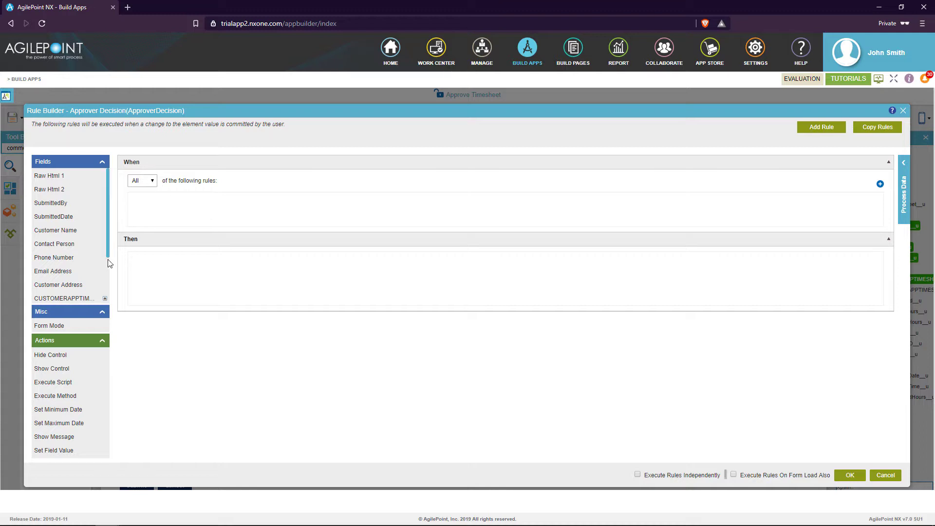
scroll(68, 219, "down", 3)
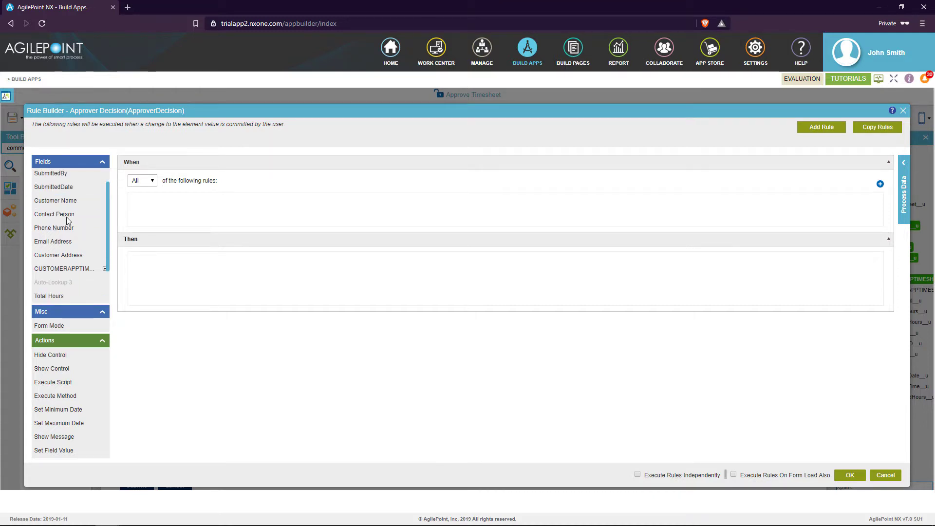
left_click_drag(67, 283, 194, 215)
left_click(275, 206)
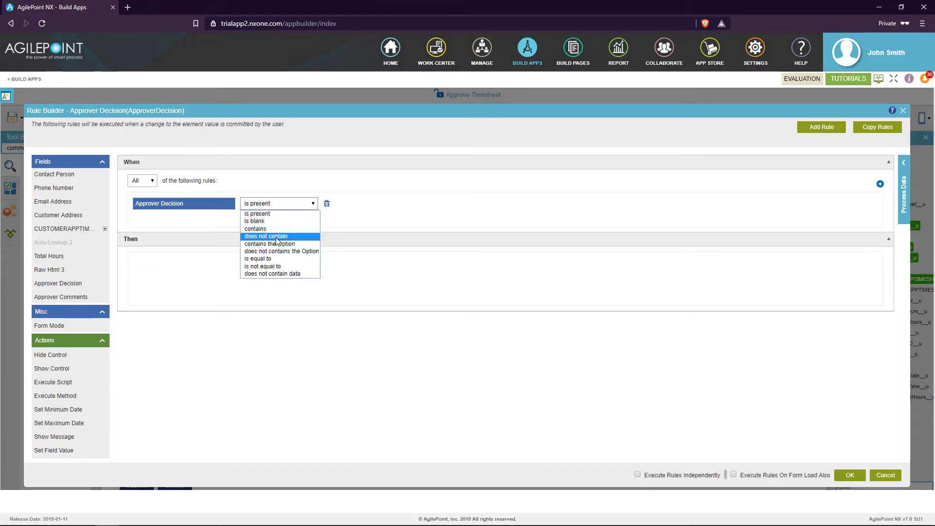
left_click(258, 259)
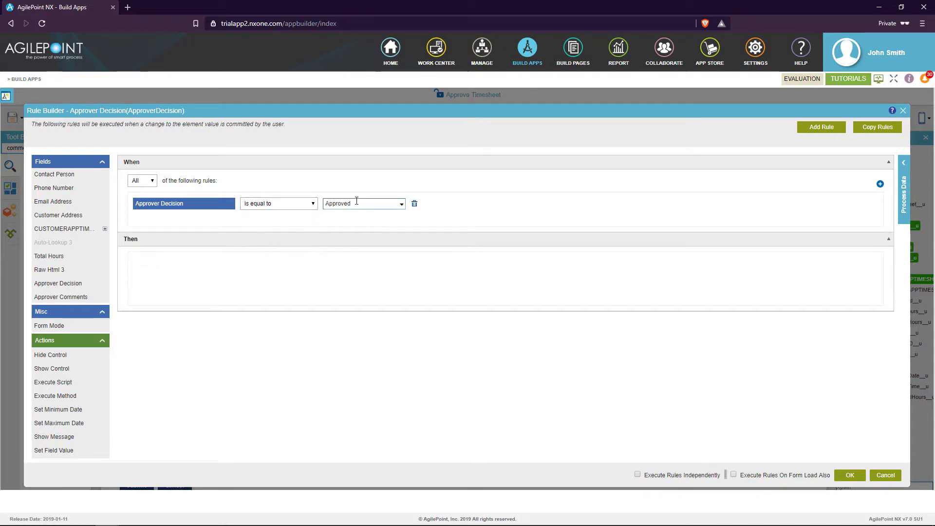
Step: Make the rule set Approver Comments as not mandatory, and save the rule
scroll(54, 382, "down", 5)
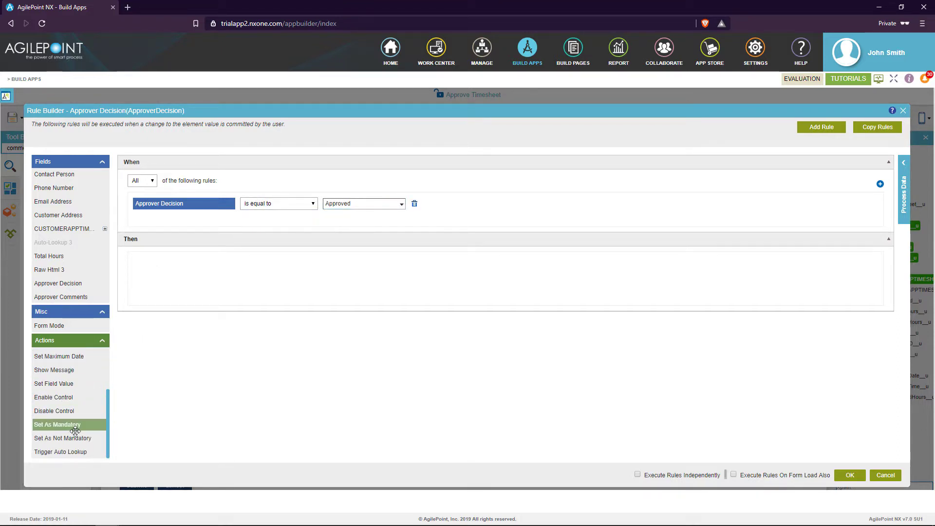
left_click_drag(72, 438, 180, 272)
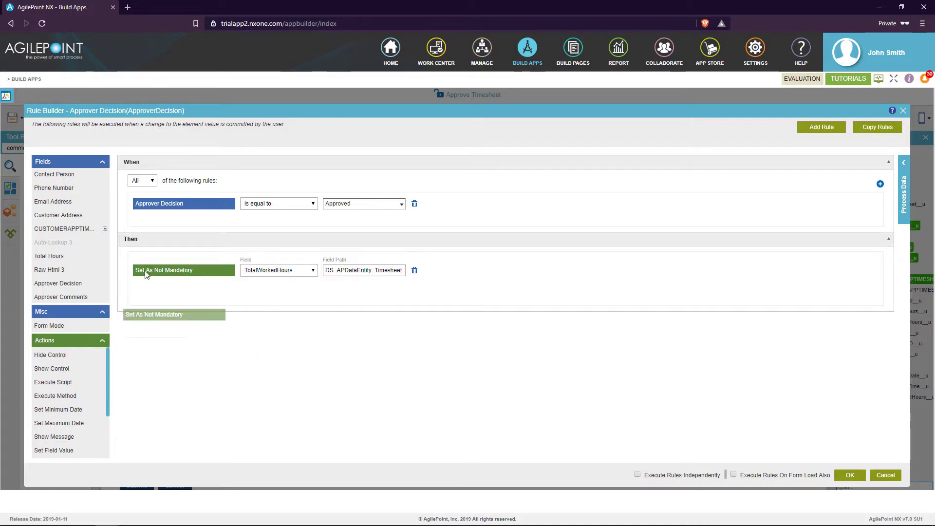
left_click(302, 272)
scroll(311, 360, "down", 2)
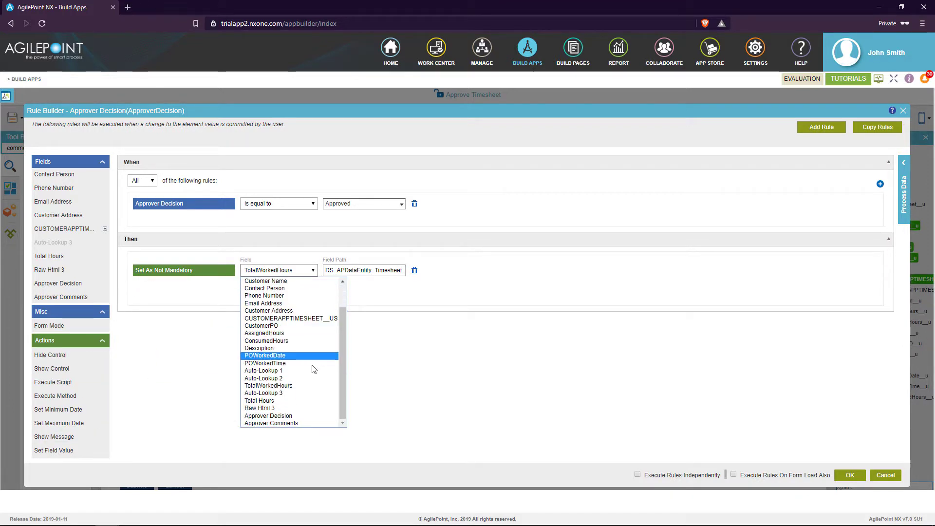
left_click(306, 423)
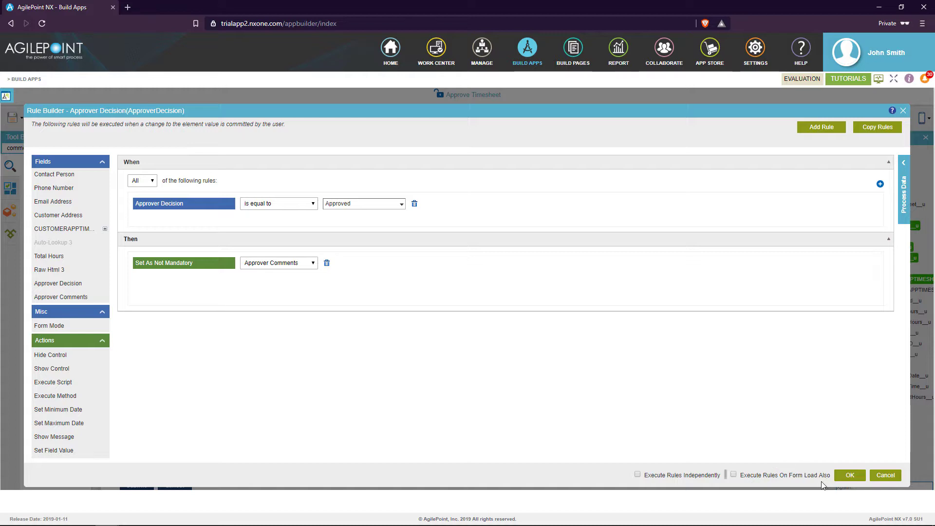
left_click(850, 475)
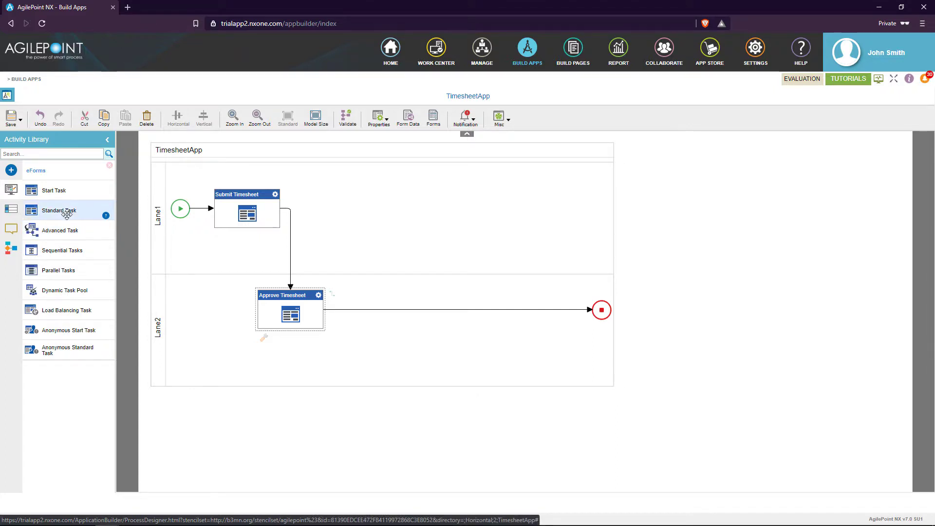
Step: Insert a Condition after the Approve Timesheet task, with its ELSE connector on Top and the display name Check Approval Status
left_click(11, 248)
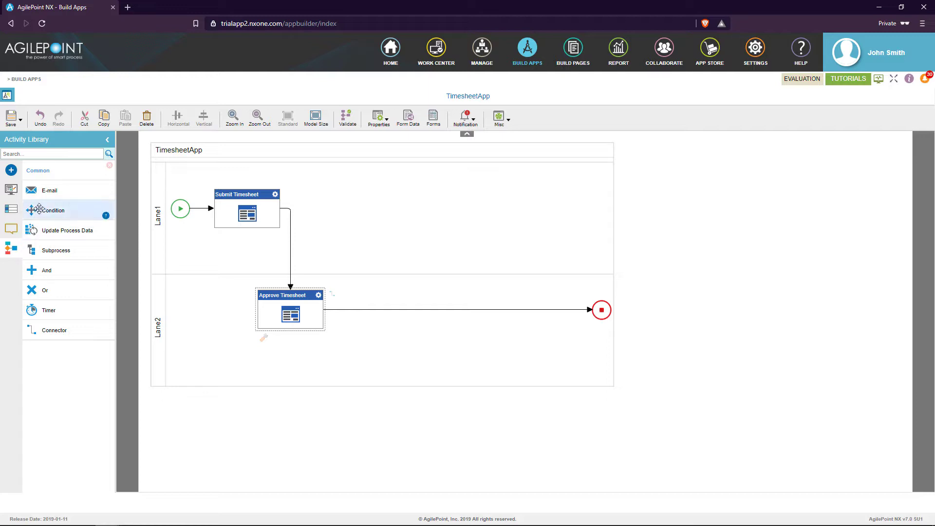
left_click_drag(48, 210, 373, 313)
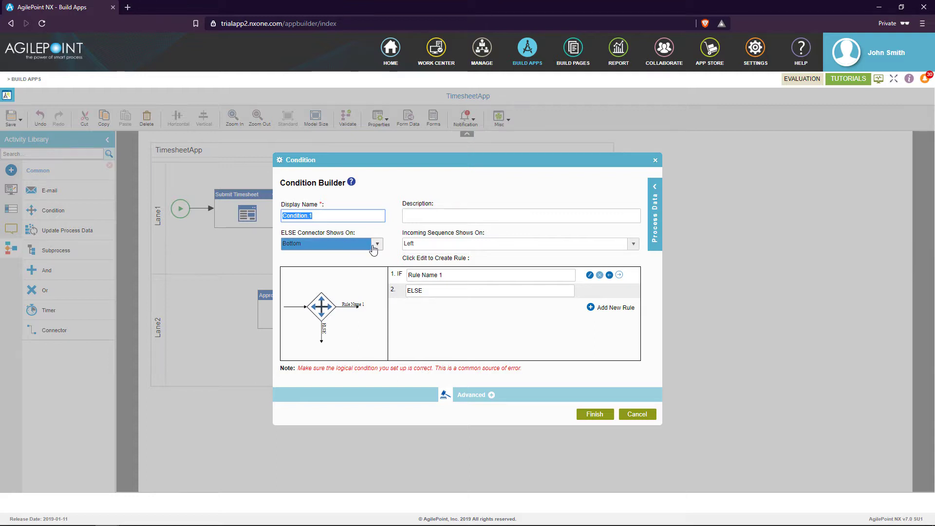
left_click(374, 248)
left_click(363, 268)
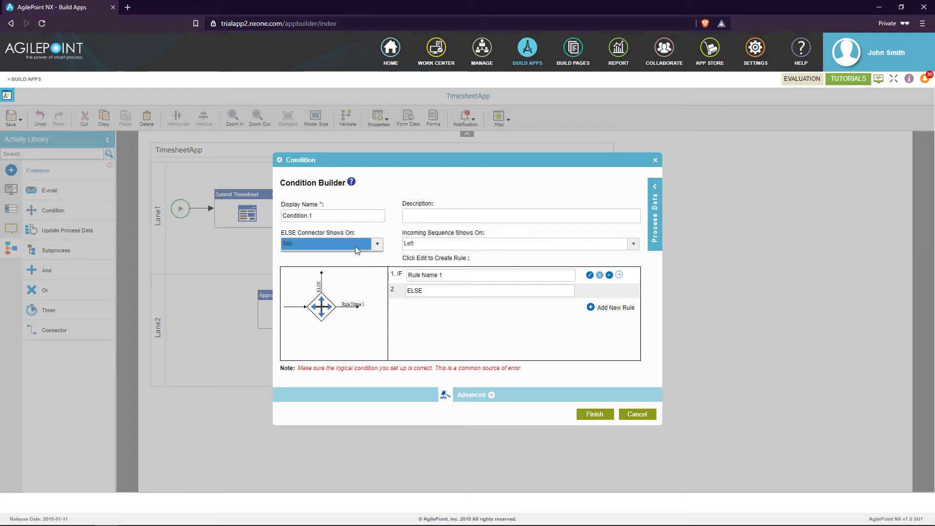
double_click(328, 210)
type("Che")
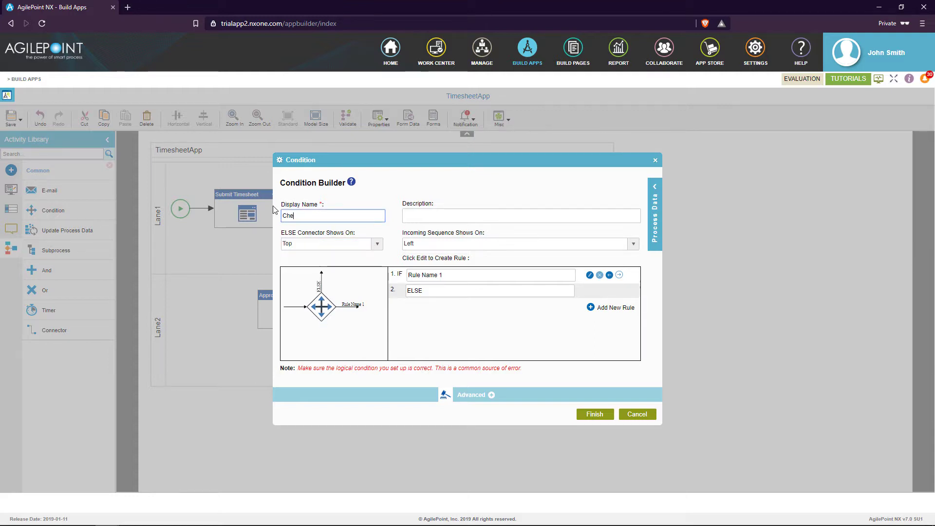
type("ck Approval Status")
Step: Name the condition's IF rule Approved and use the ApproverDecision form field as its first variable
left_click_drag(485, 273, 394, 299)
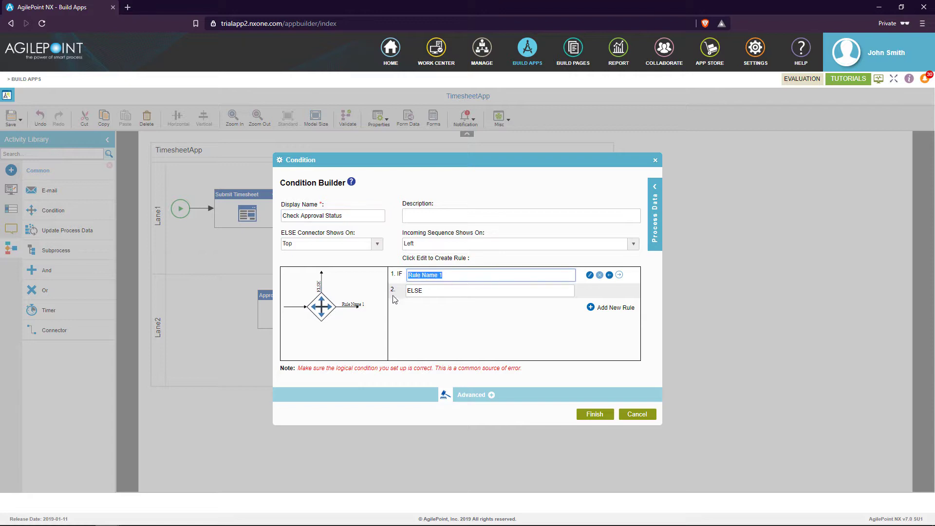
type("Approved")
left_click(589, 275)
left_click(656, 191)
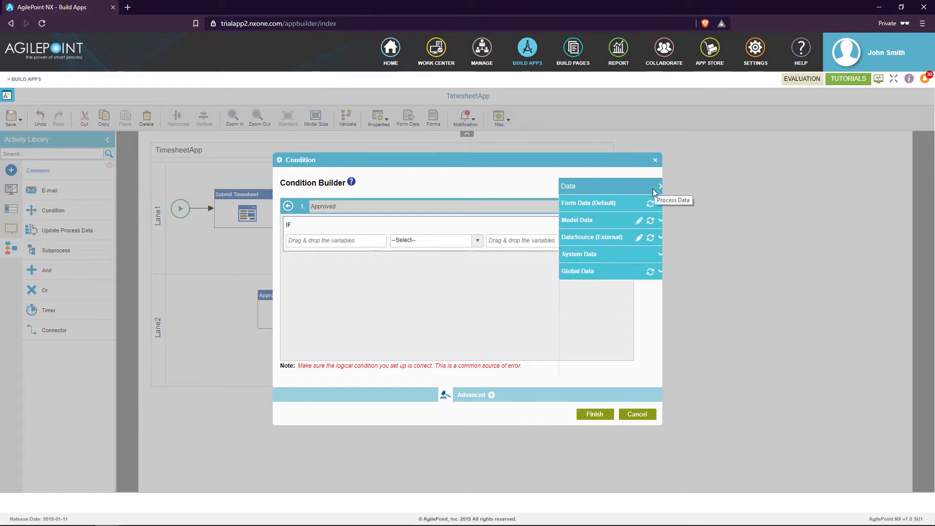
left_click(618, 204)
scroll(616, 244, "down", 2)
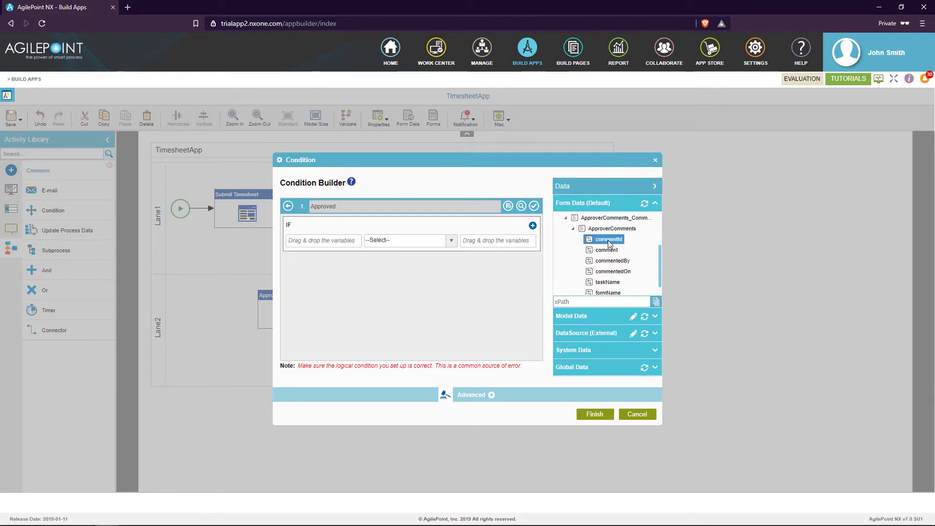
scroll(618, 246, "up", 2)
left_click_drag(625, 271, 301, 240)
Step: Compare ApproverDecision with the String operator == to the value approve, validate the expression, and finish the condition
left_click(453, 241)
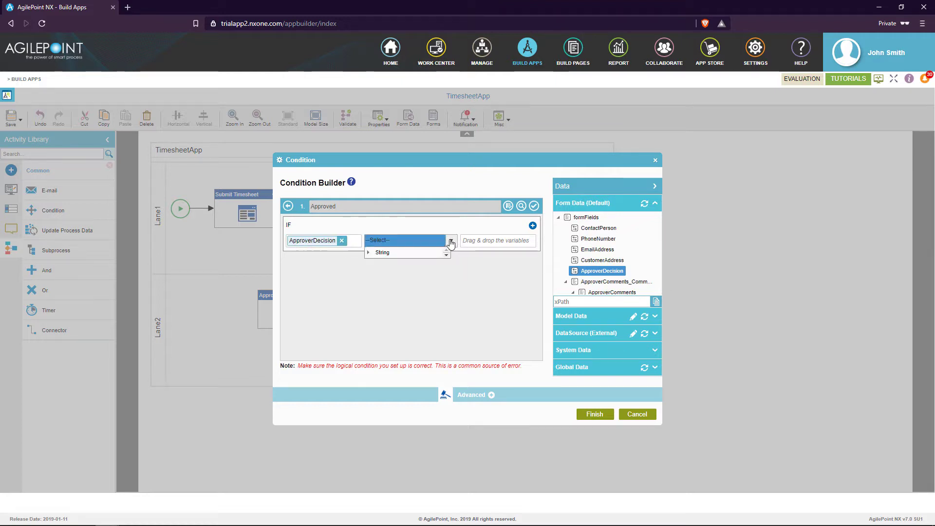
left_click(368, 253)
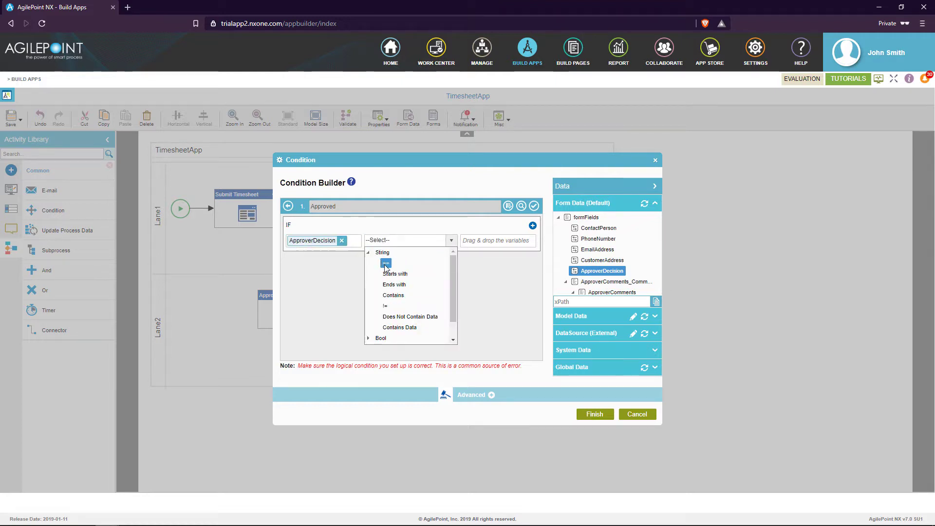
left_click(383, 254)
left_click(493, 243)
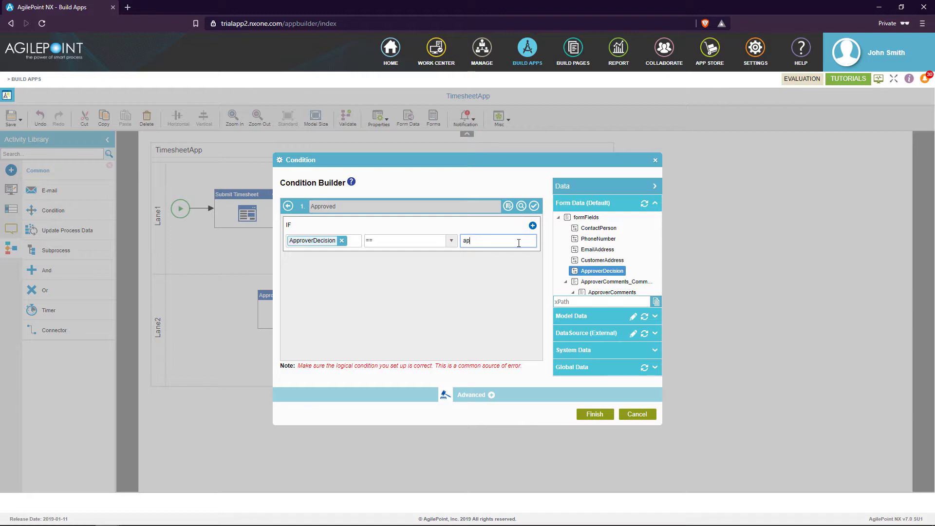
left_click(534, 205)
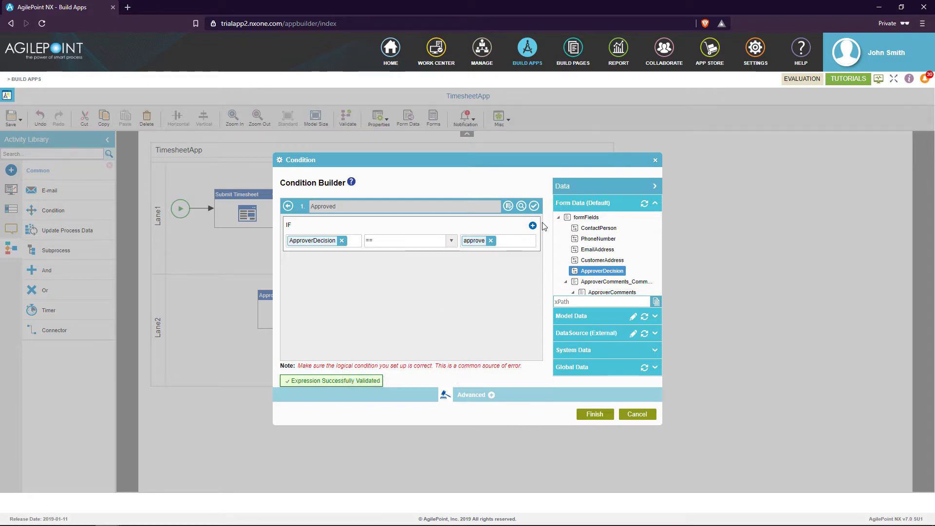
left_click(287, 206)
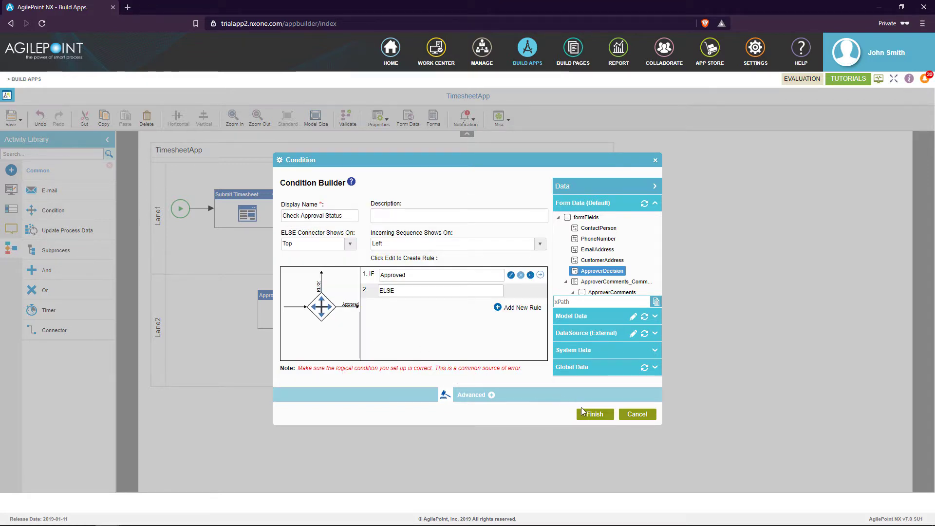
left_click(594, 413)
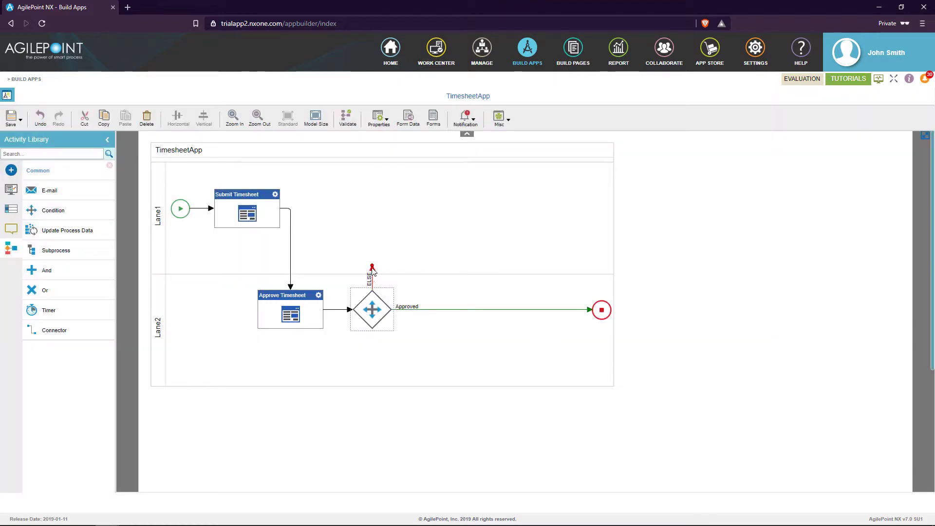
Step: Connect the condition's ELSE branch back to the Submit Timesheet task and route the connector above the task
left_click_drag(372, 271, 249, 215)
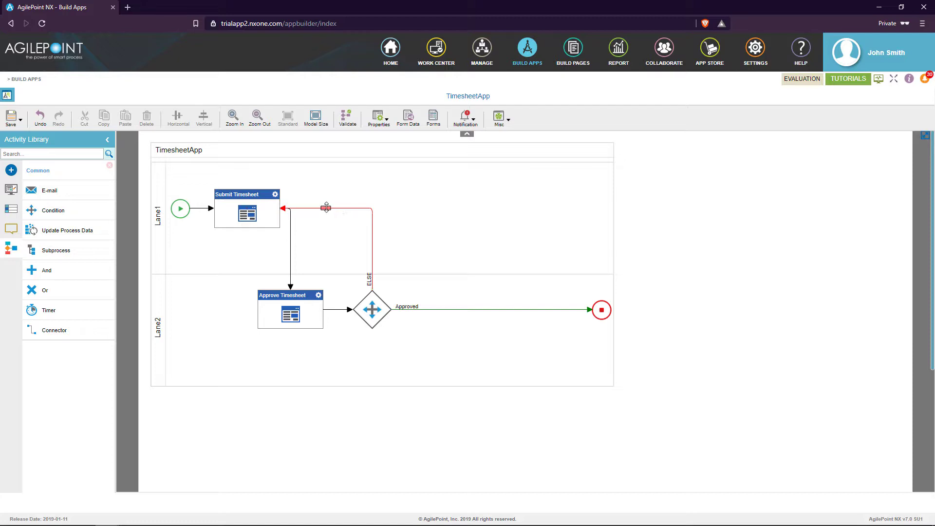
left_click_drag(325, 208, 326, 171)
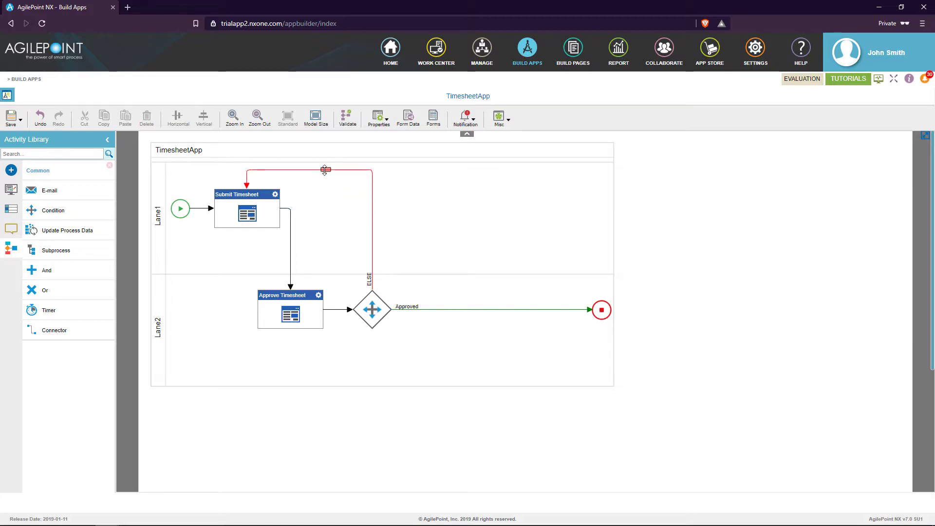
left_click(337, 309)
left_click(354, 332)
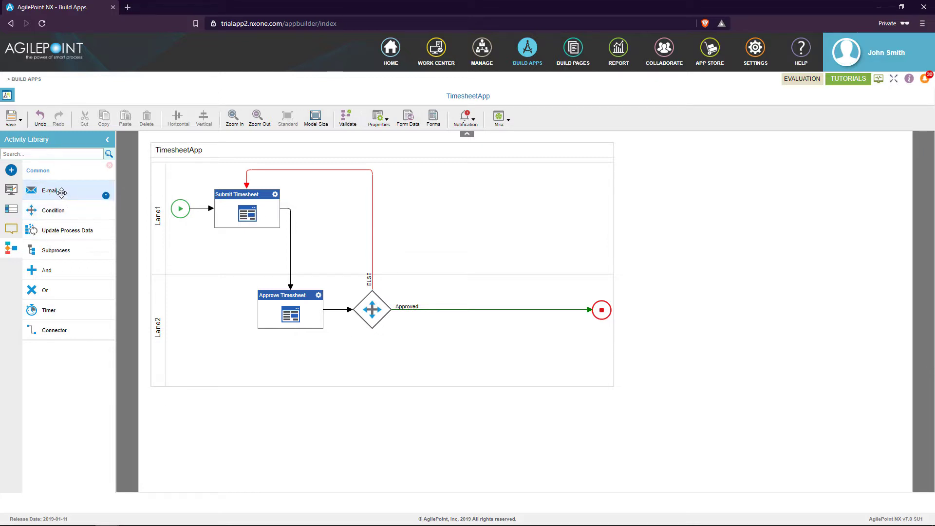
Step: Insert an E-mail activity on the Approved connector before the end point and name it Approved Email
left_click_drag(61, 192, 487, 312)
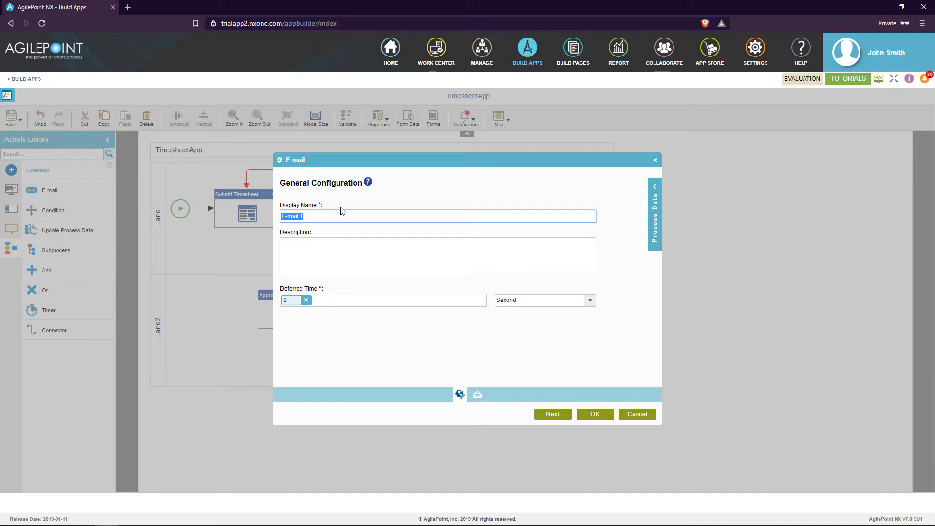
type("Approved Ema")
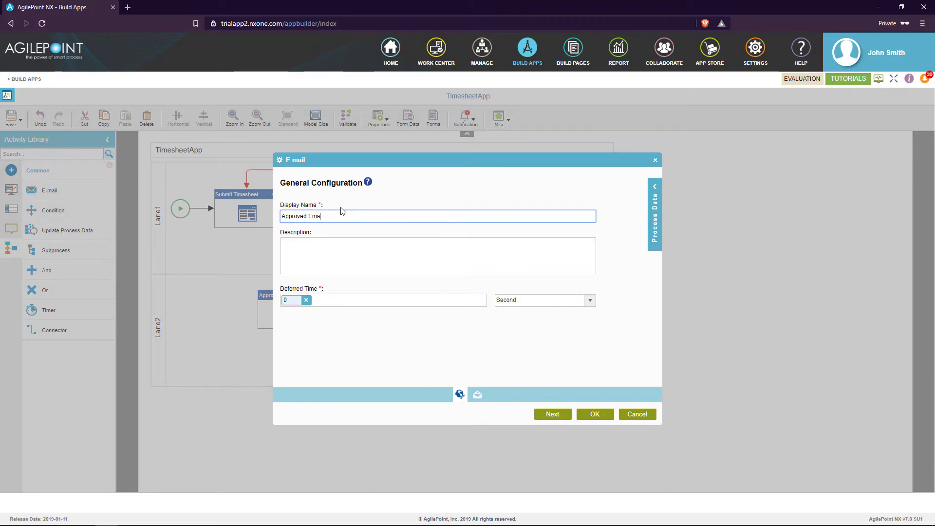
type("il")
Step: Create a new e-mail template for the Approved Email activity and name the template Approved Email
left_click(478, 397)
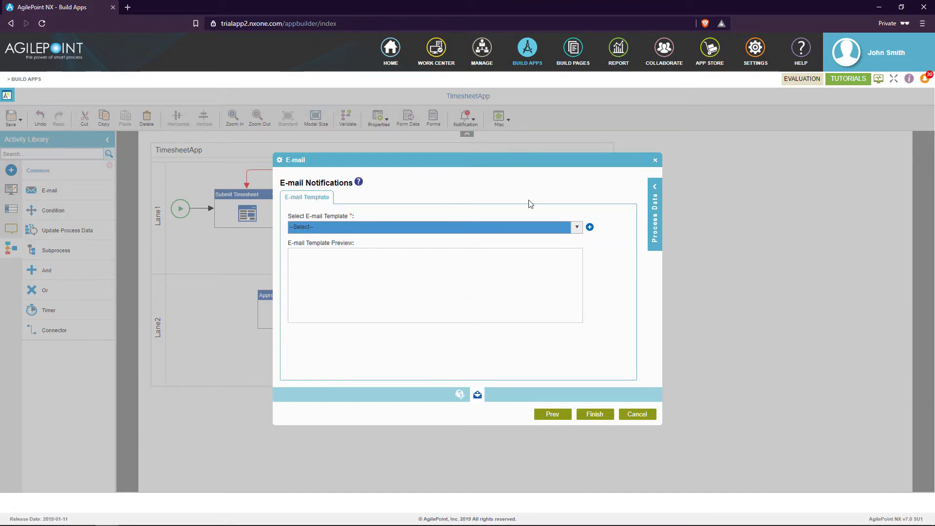
left_click(577, 228)
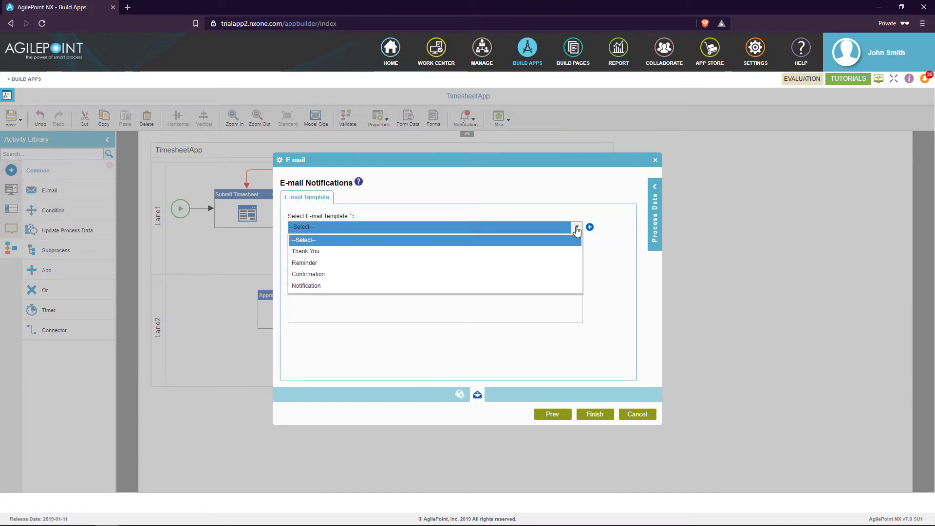
left_click(577, 229)
left_click(589, 228)
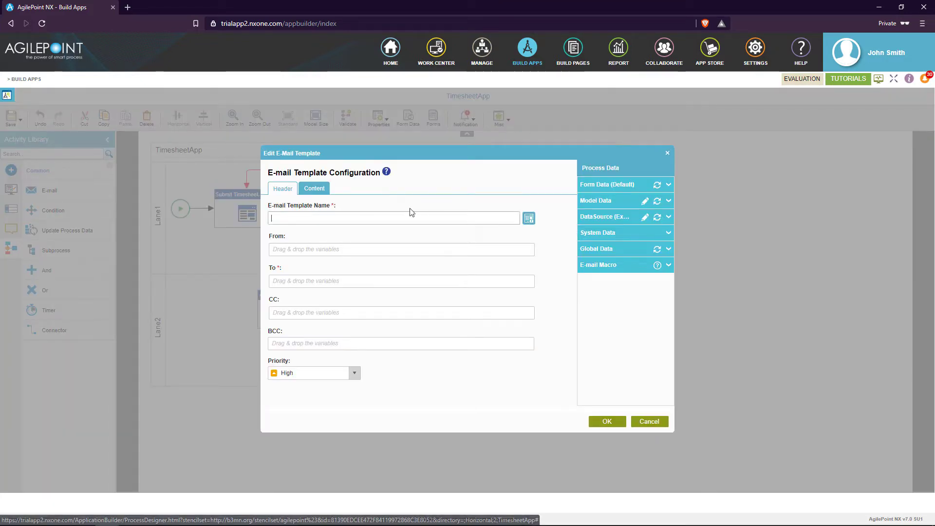
type("A")
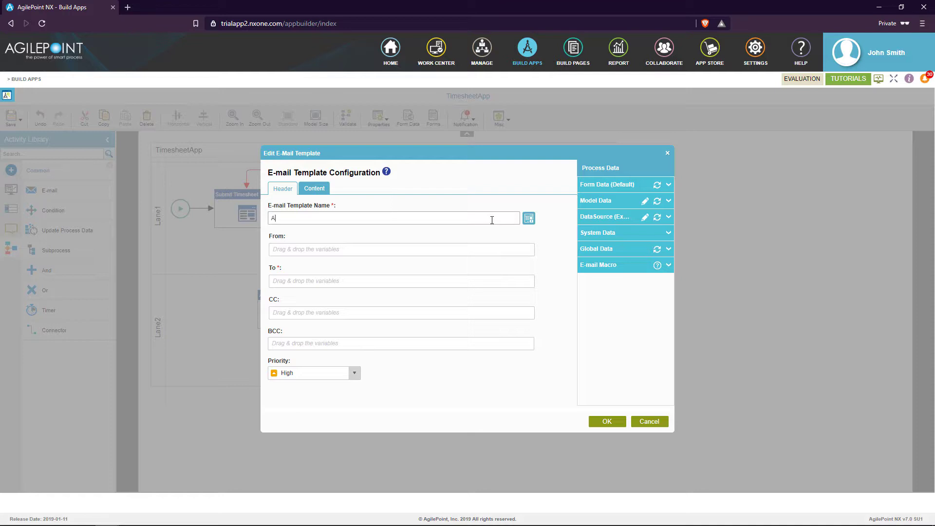
type("pproved Email")
Step: Address the template to the ProcessInitiator system variable and open its content for editing
key("Tab")
key("Tab")
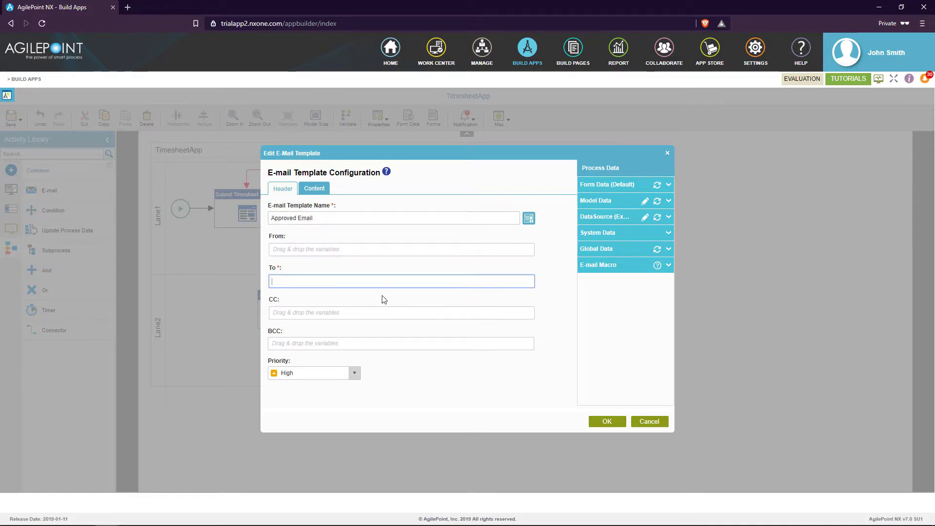
left_click(607, 236)
scroll(628, 295, "down", 4)
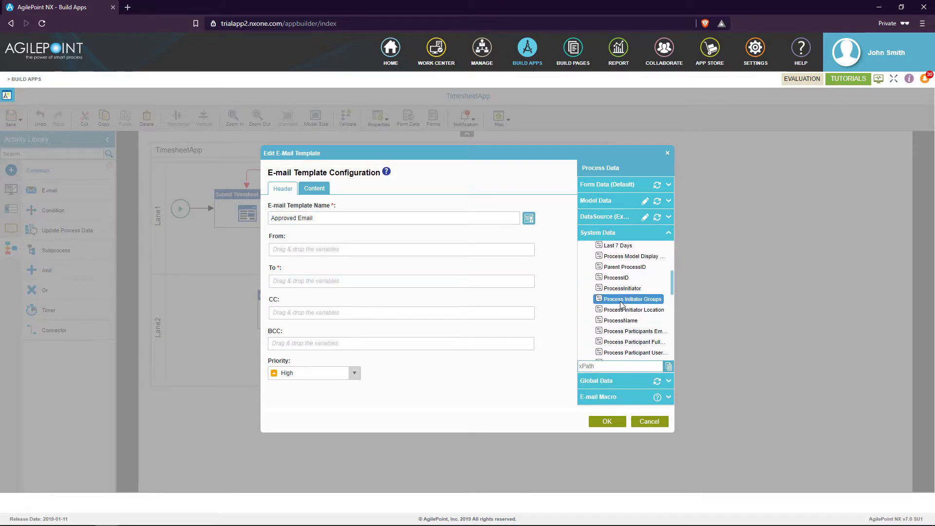
left_click_drag(628, 292, 308, 283)
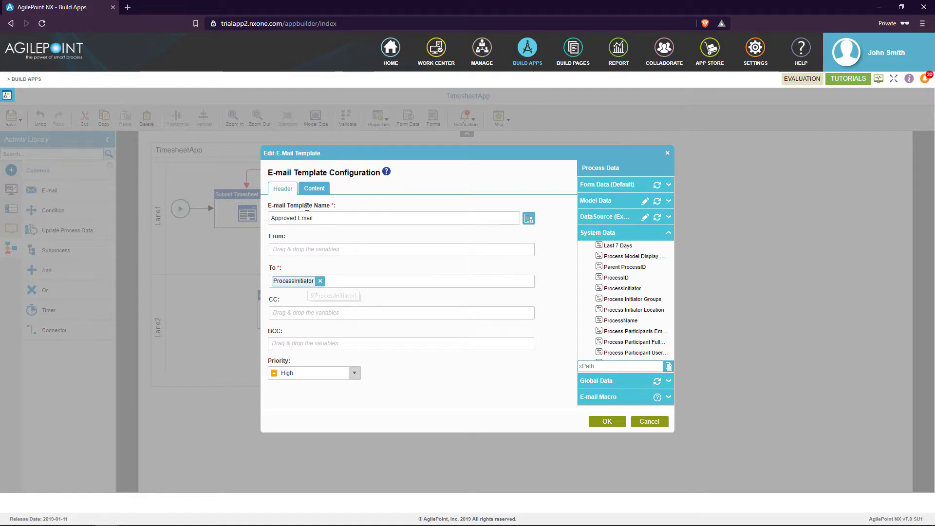
left_click(316, 187)
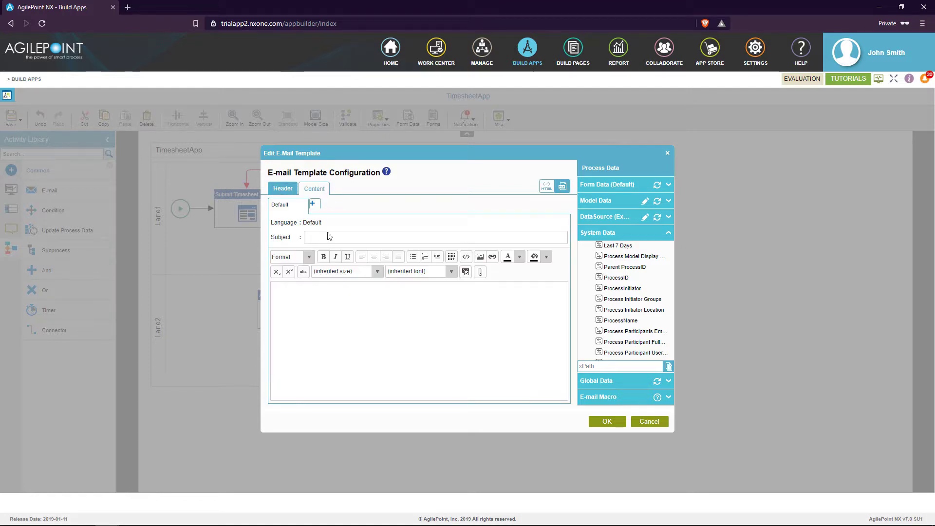
Step: Set the subject to "Your Timesheet Has Been Approved" and paste the prepared HTML approval message as the e-mail body
left_click(333, 239)
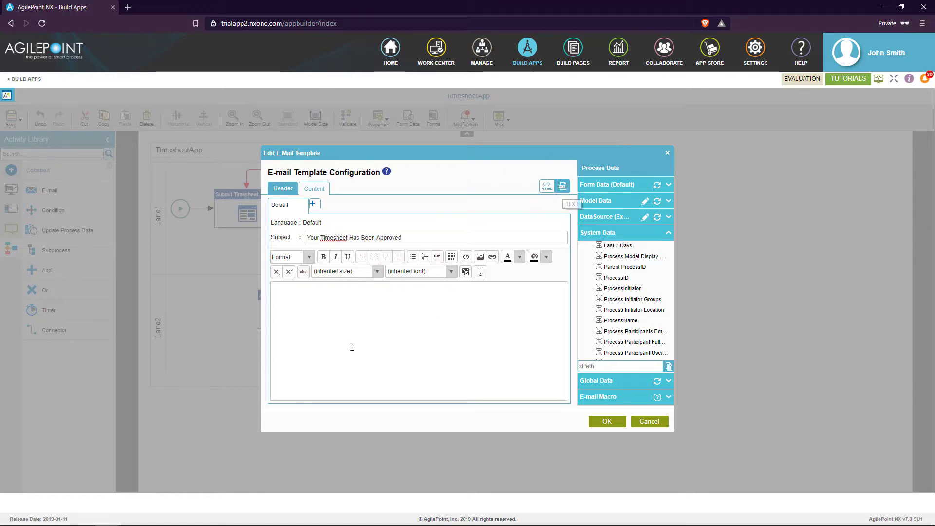
left_click(316, 311)
left_click(546, 186)
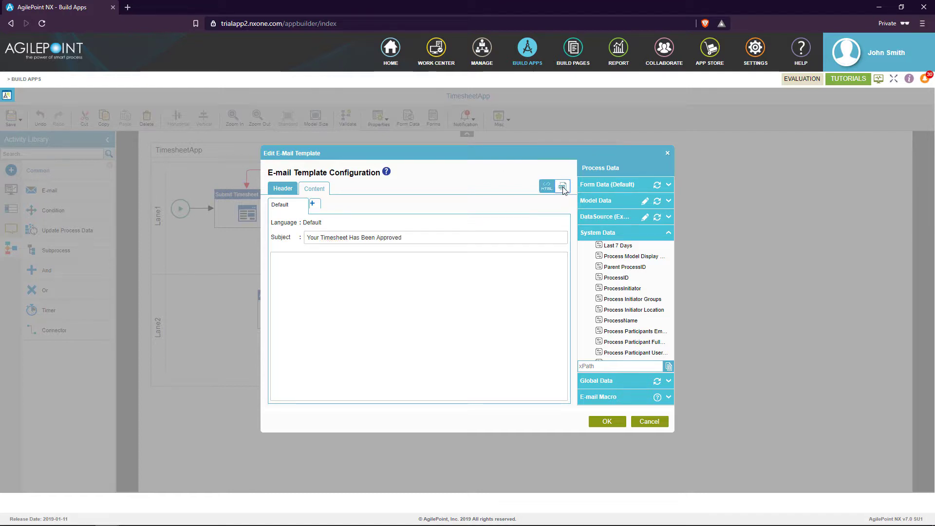
left_click(352, 286)
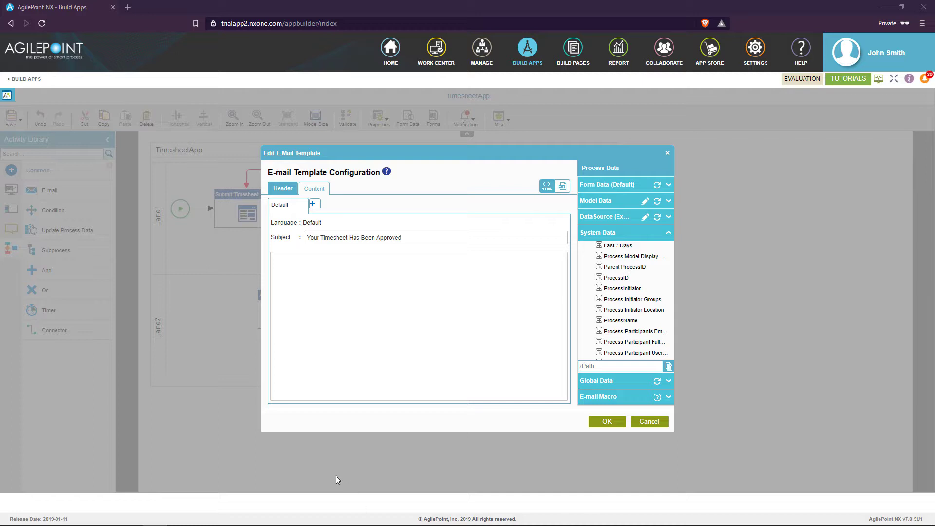
left_click(308, 287)
left_click(545, 188)
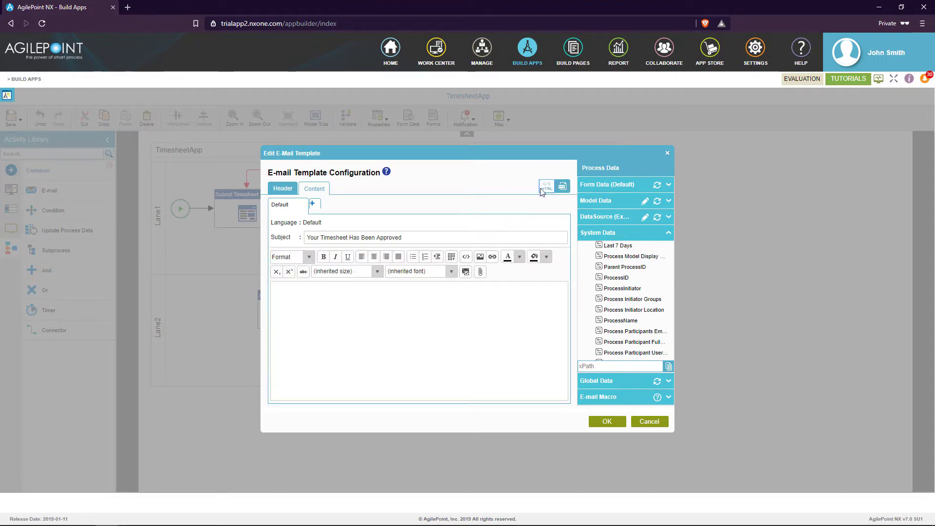
left_click(563, 186)
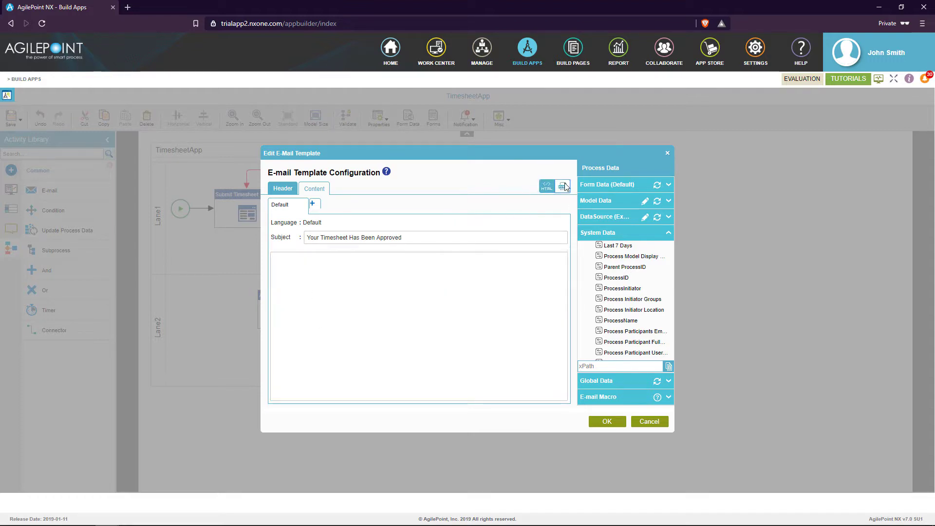
left_click(308, 280)
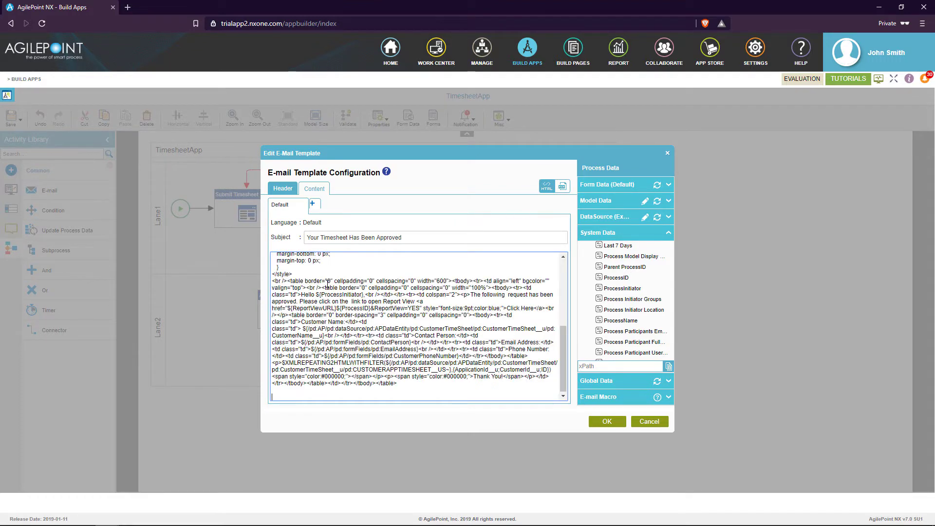
key("ctrl+v")
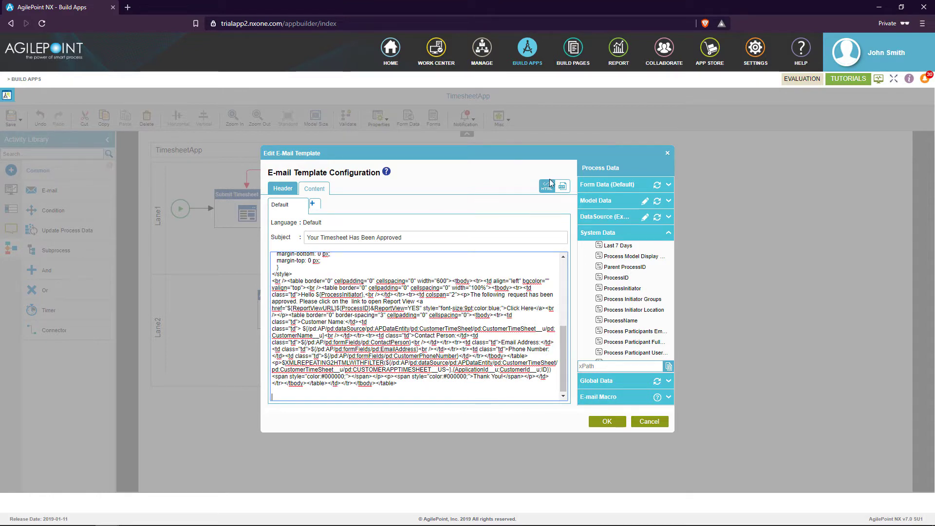
left_click(545, 187)
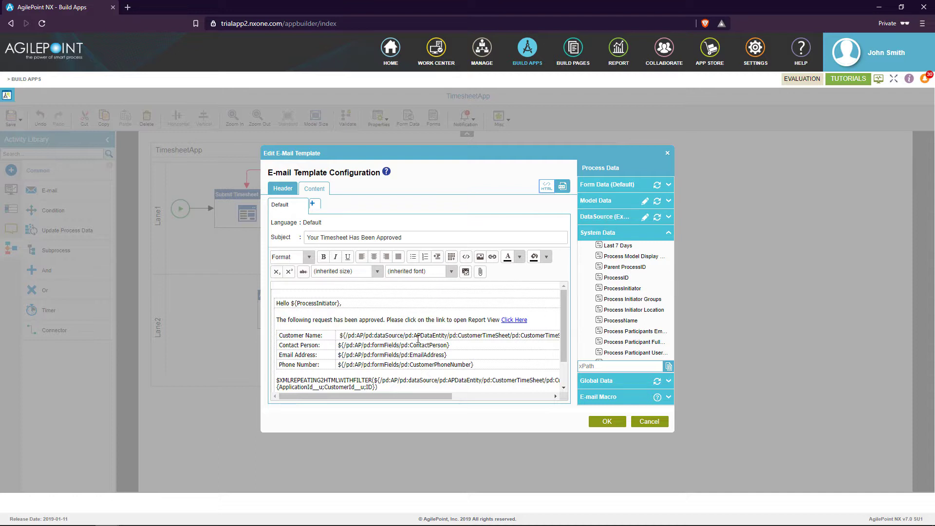
Step: Review the rendered approval message, save the template, and finish configuring the Approved Email activity
left_click(620, 201)
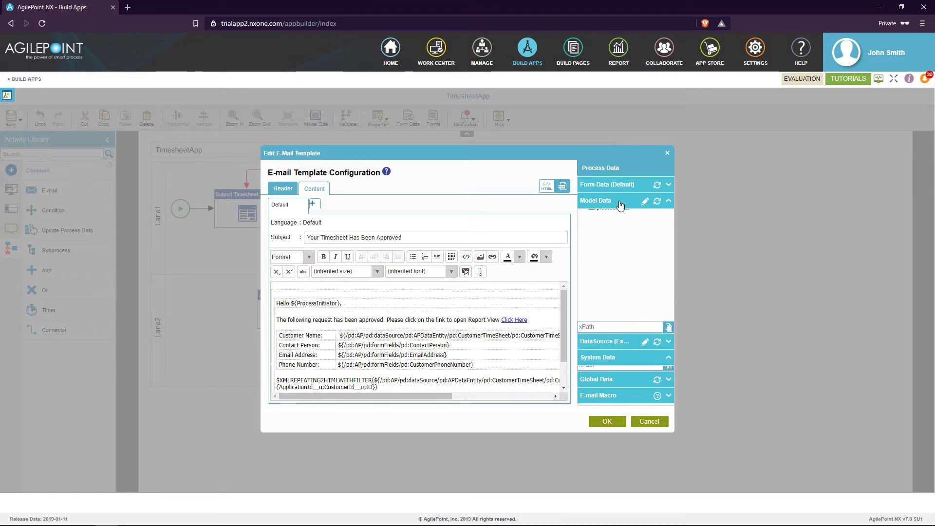
scroll(388, 335, "down", 2)
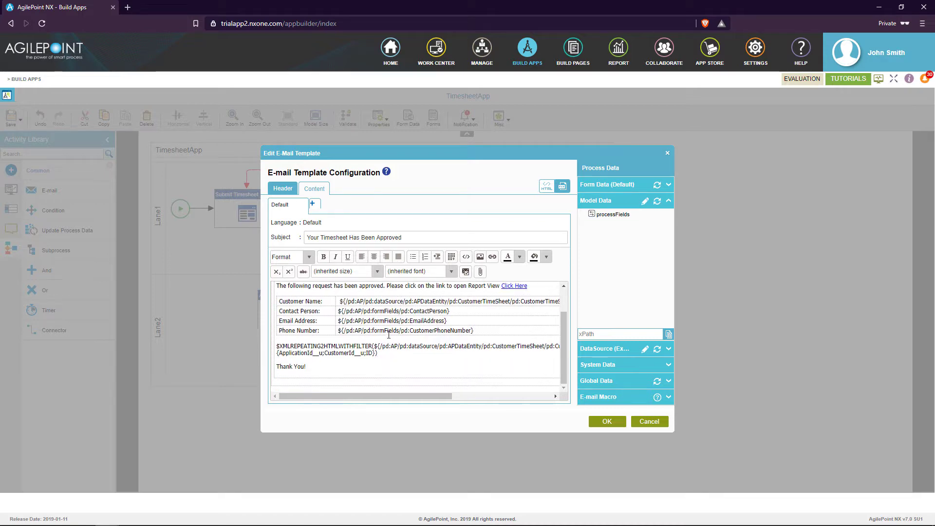
left_click(600, 421)
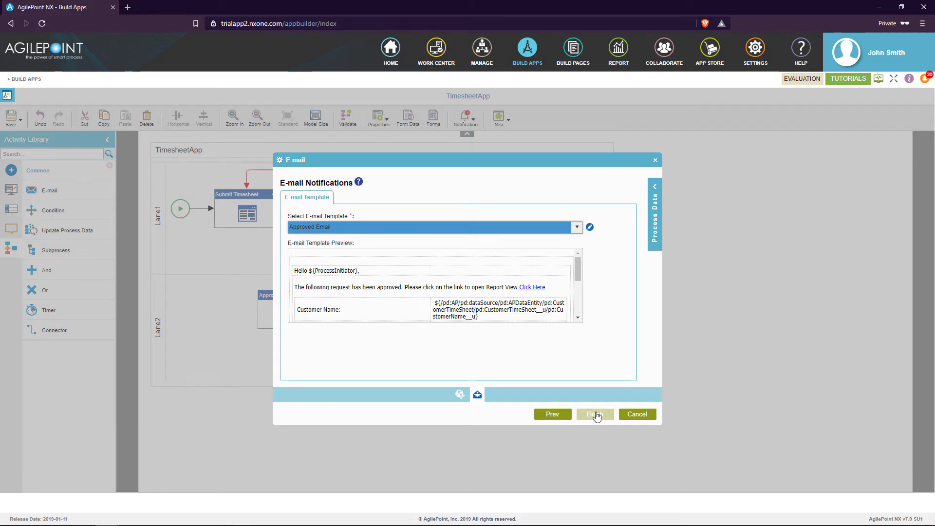
left_click(596, 415)
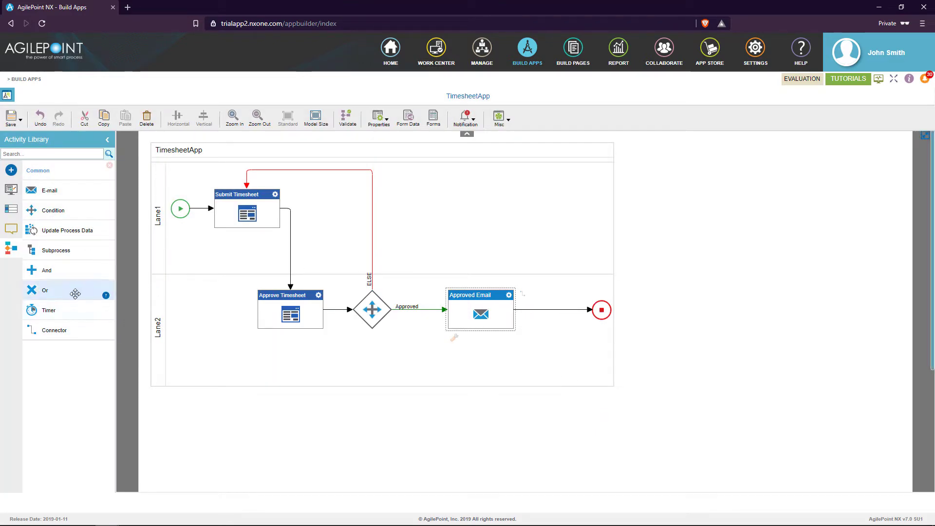
Step: Insert an E-mail activity on the condition's ELSE connector in Lane1 and name it Rejected Email Notification
left_click_drag(52, 190, 375, 208)
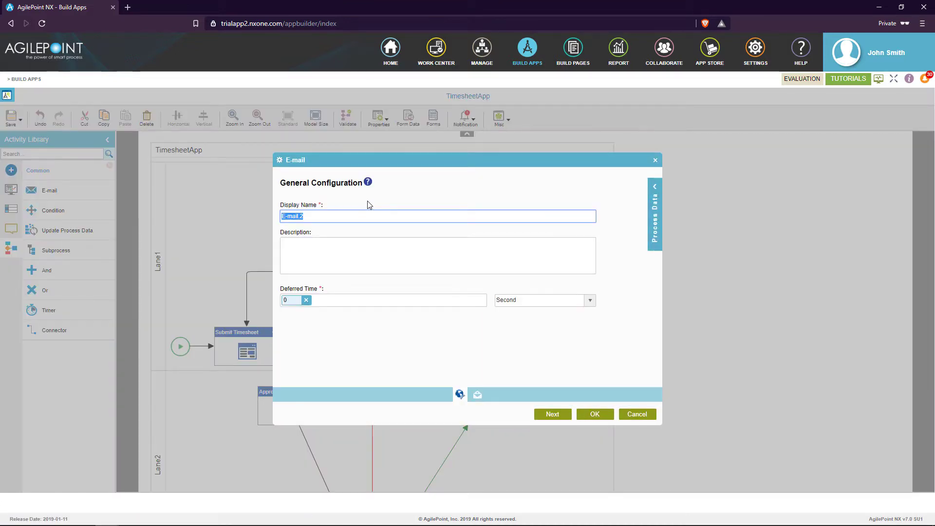
type("Rejected")
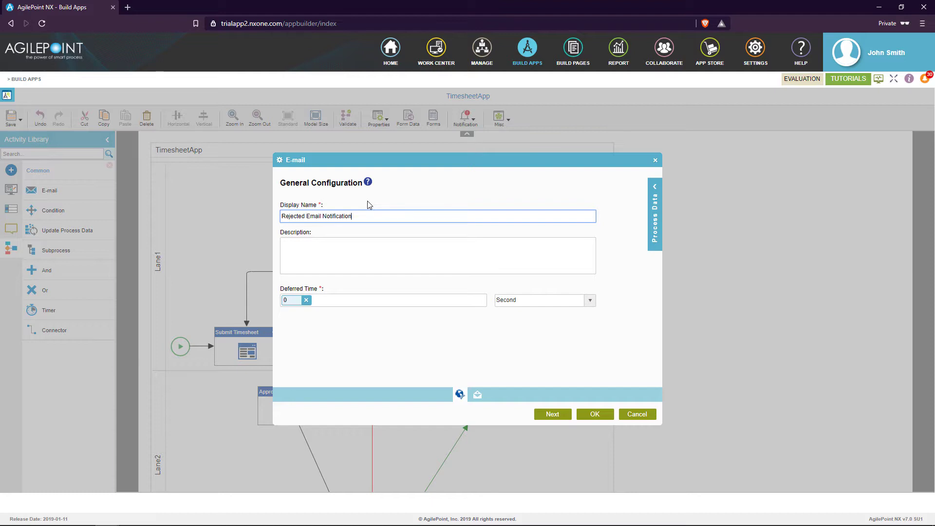
left_click(549, 415)
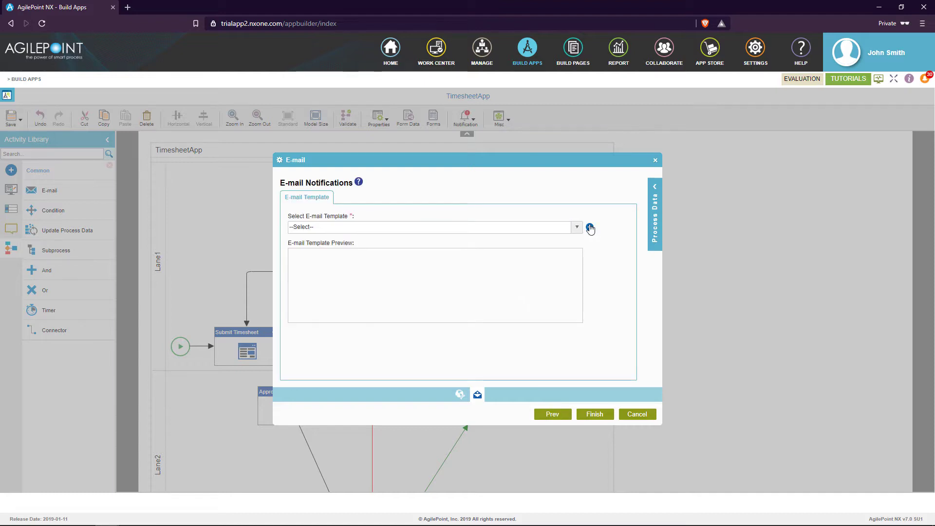
Step: Create a new e-mail template for the rejection activity and name the template Rejected Email Notification
left_click(589, 227)
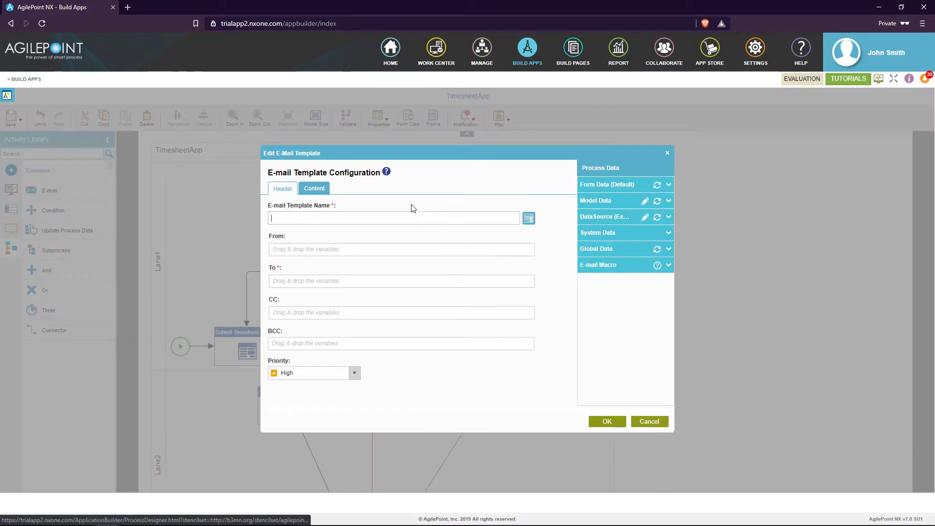
type("Rejected Email Noti")
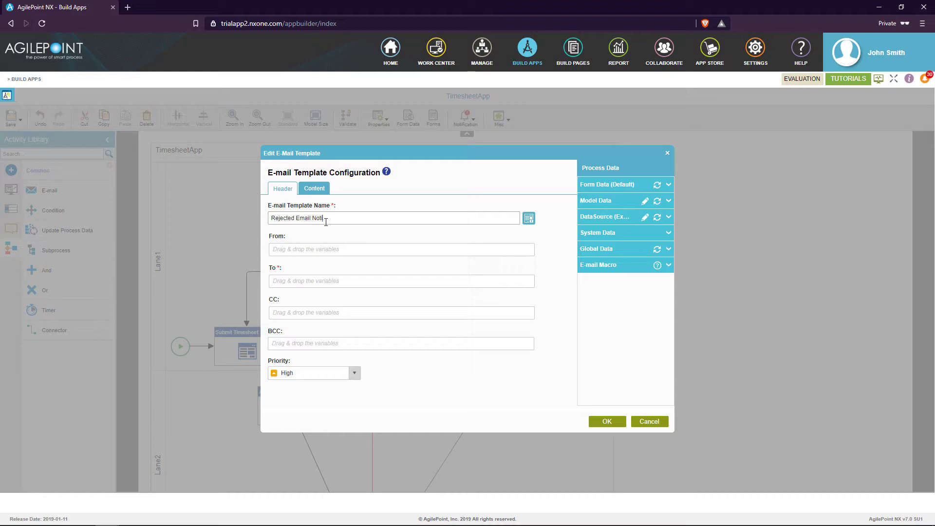
type("fication")
key("Tab")
key("Tab")
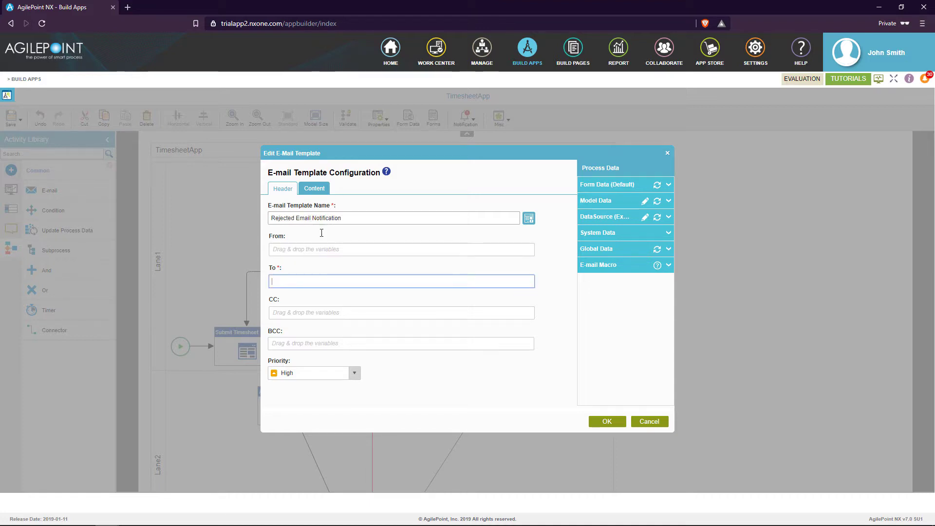
Step: Address the rejection template to the ProcessInitiator system variable and open its content for editing
left_click(624, 234)
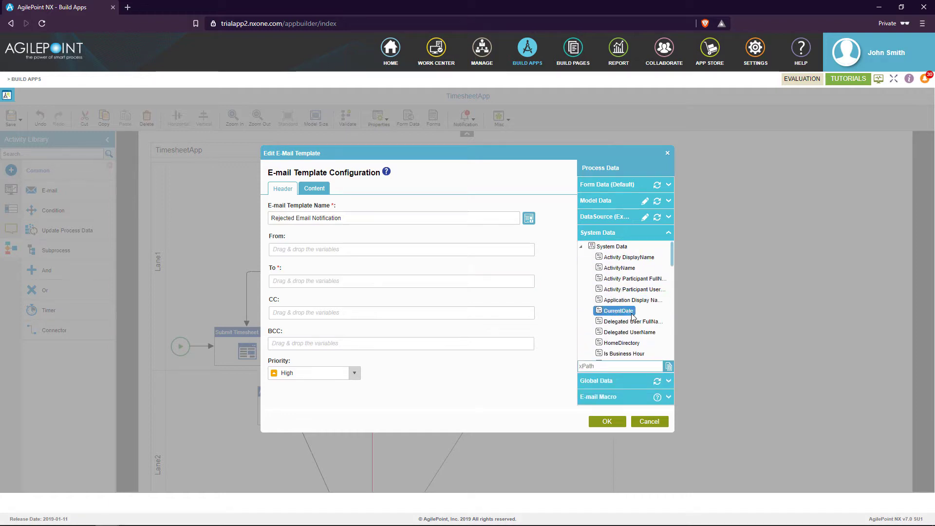
scroll(628, 312, "down", 3)
left_click_drag(635, 325, 304, 284)
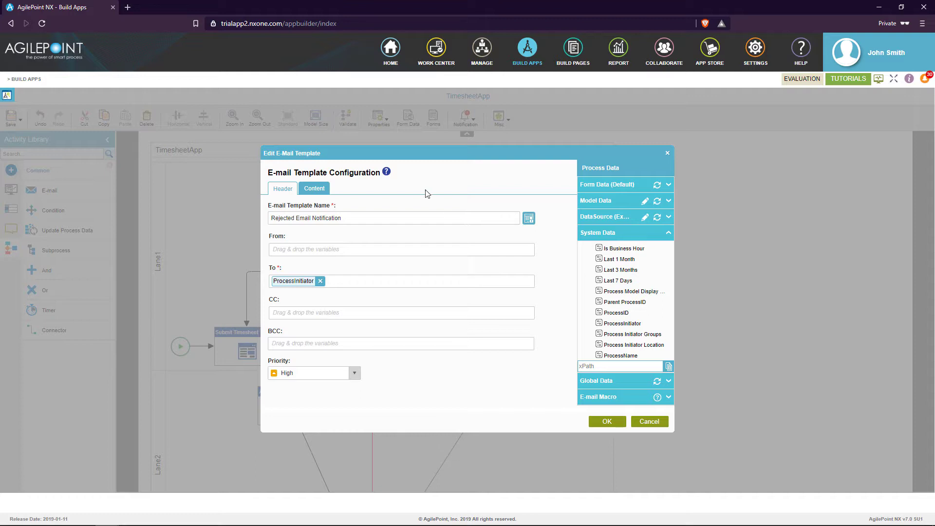
left_click(314, 189)
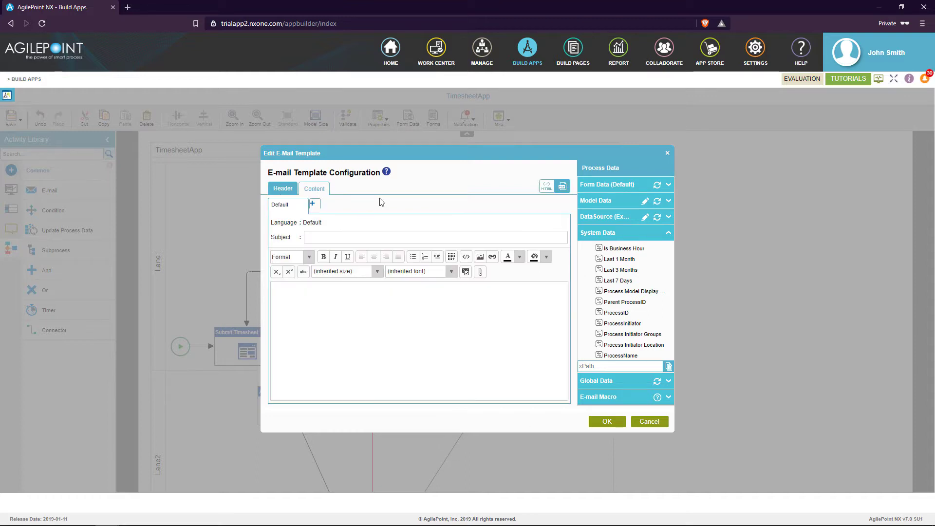
Step: Paste the HTML rejection message as the body, set the subject to "Your Timesheet Has Been Rejected", and save the template and activity
left_click(562, 188)
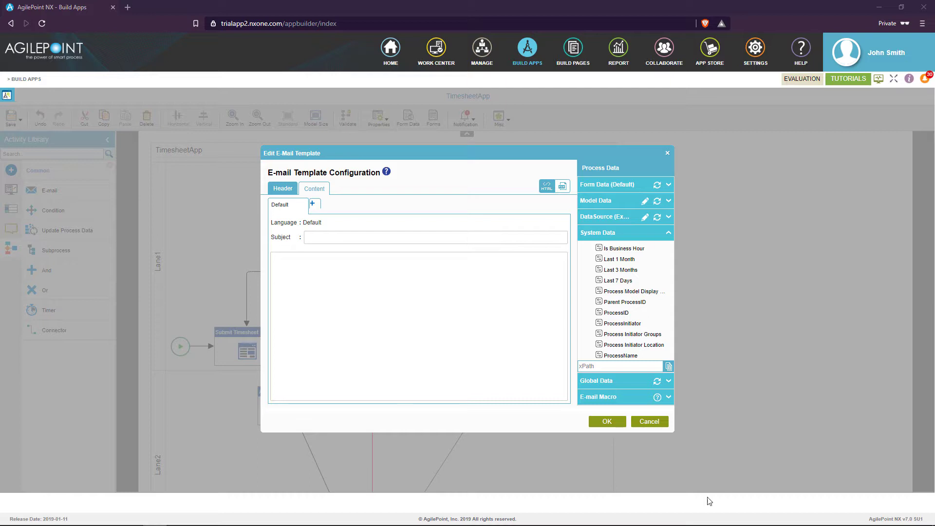
left_click(291, 289)
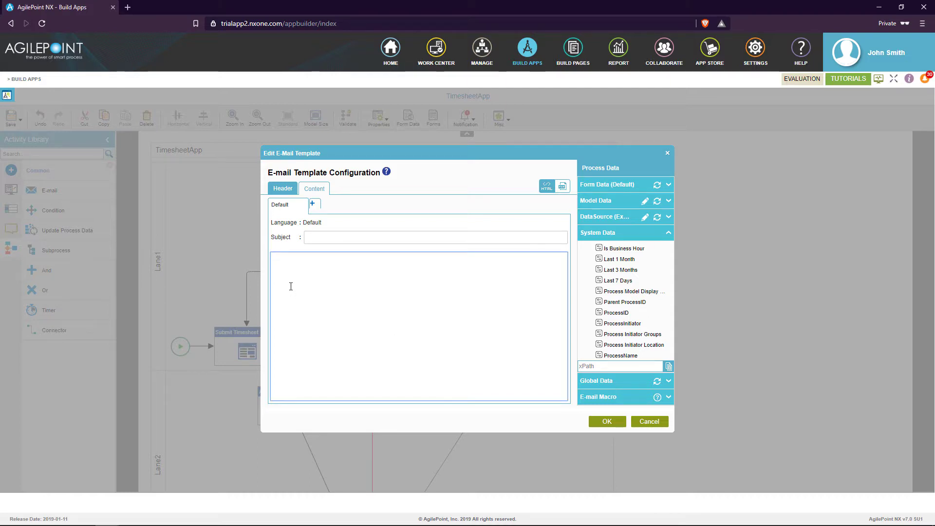
key("ctrl+v")
left_click(329, 237)
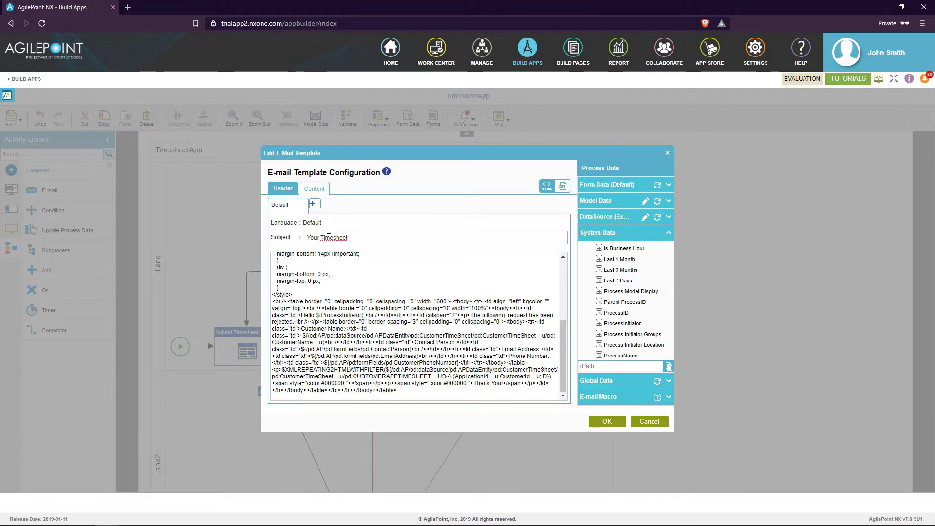
type("Your Timesheet Has Been Rejected")
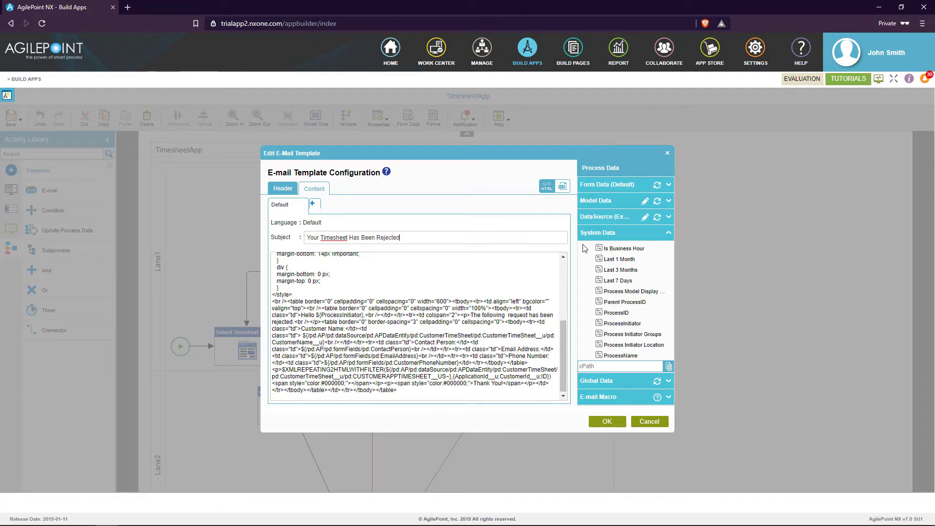
left_click(546, 186)
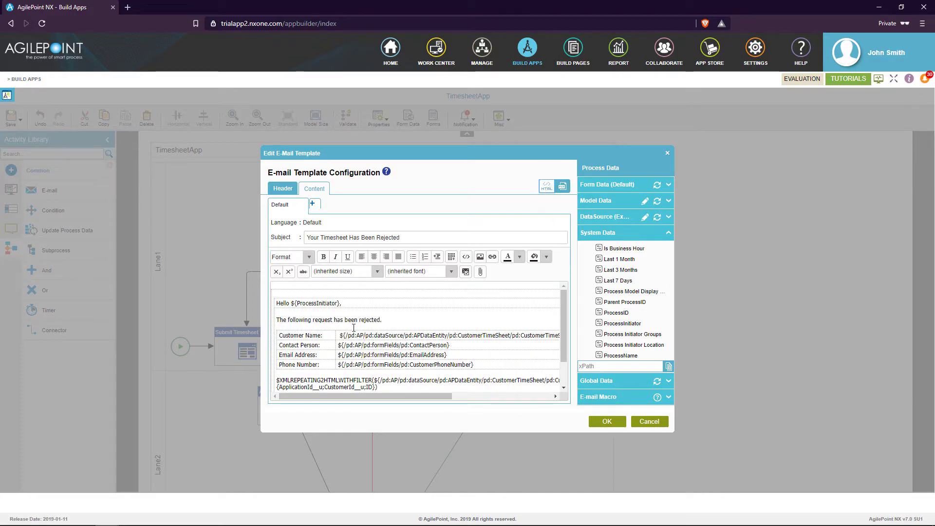
left_click(606, 421)
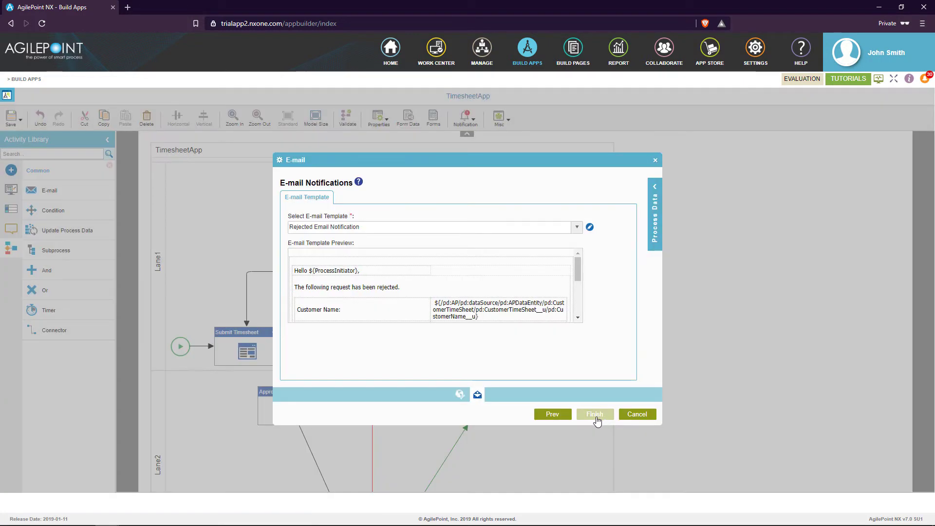
left_click(595, 417)
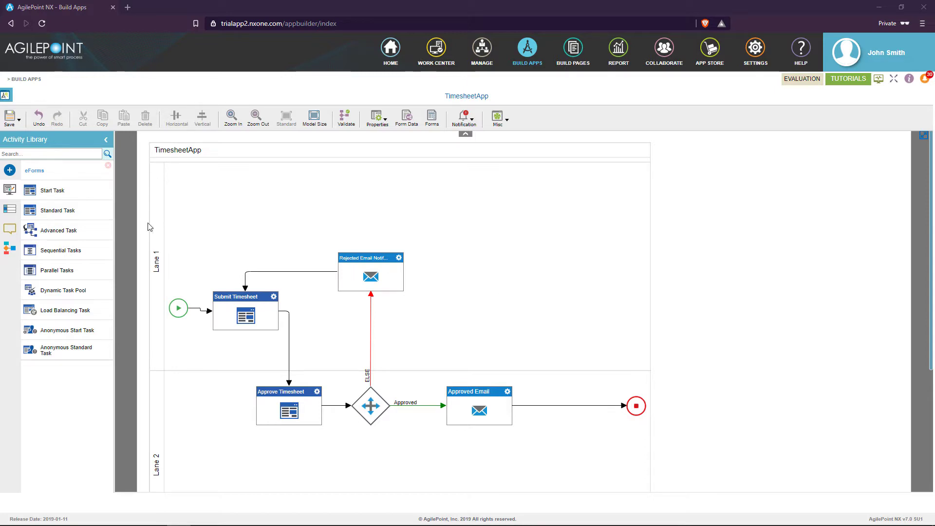
Step: Add the SharePoint activity group to the activity library and find its Create List Item activity
left_click(10, 172)
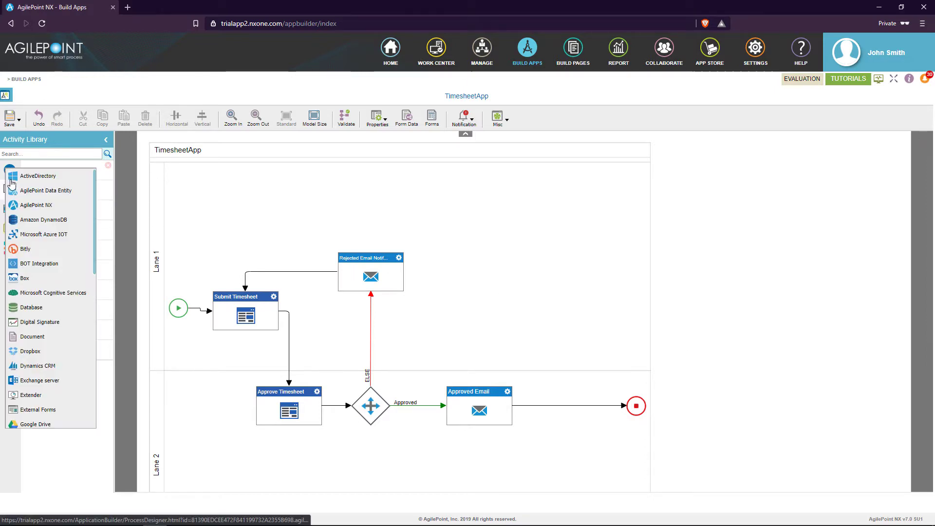
scroll(51, 268, "down", 3)
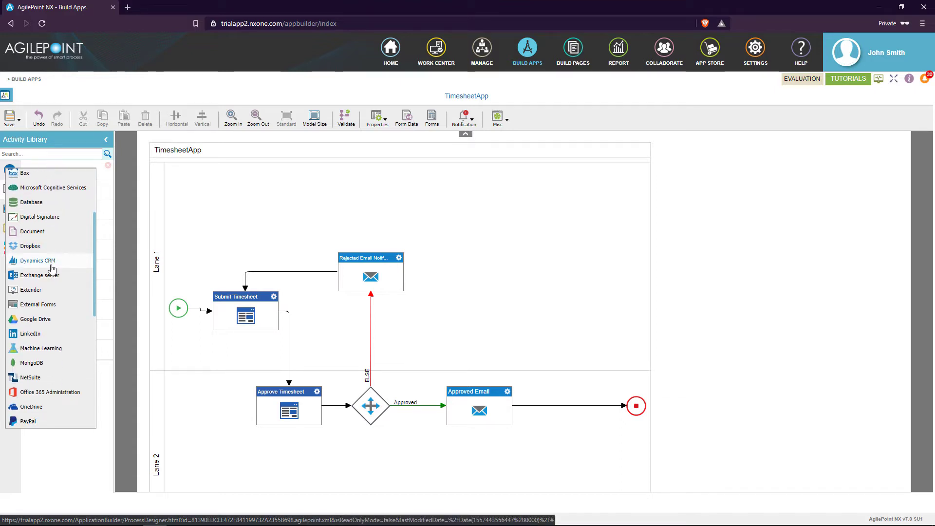
scroll(52, 269, "down", 3)
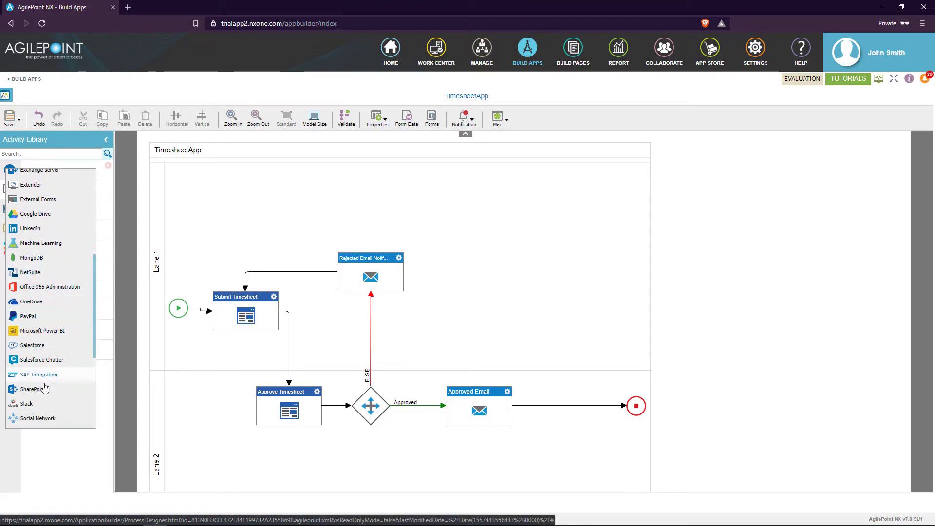
left_click(42, 389)
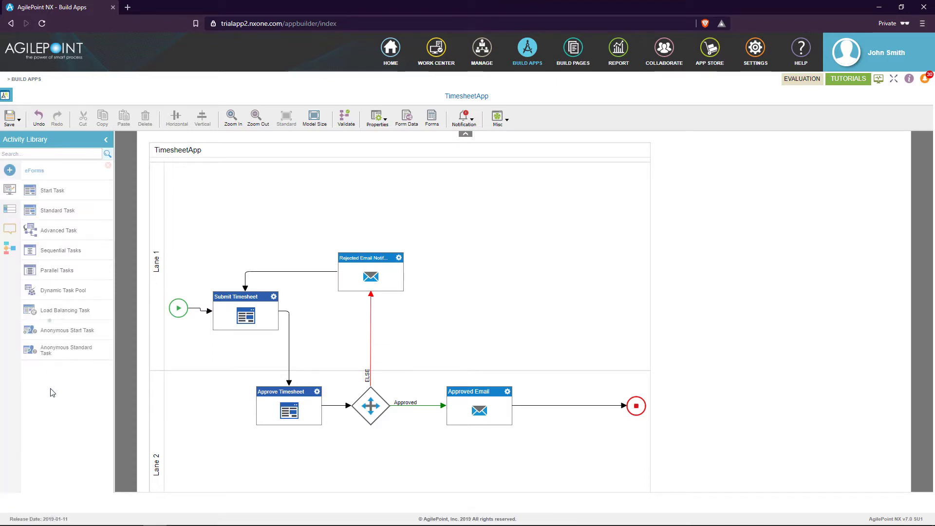
scroll(73, 375, "down", 1)
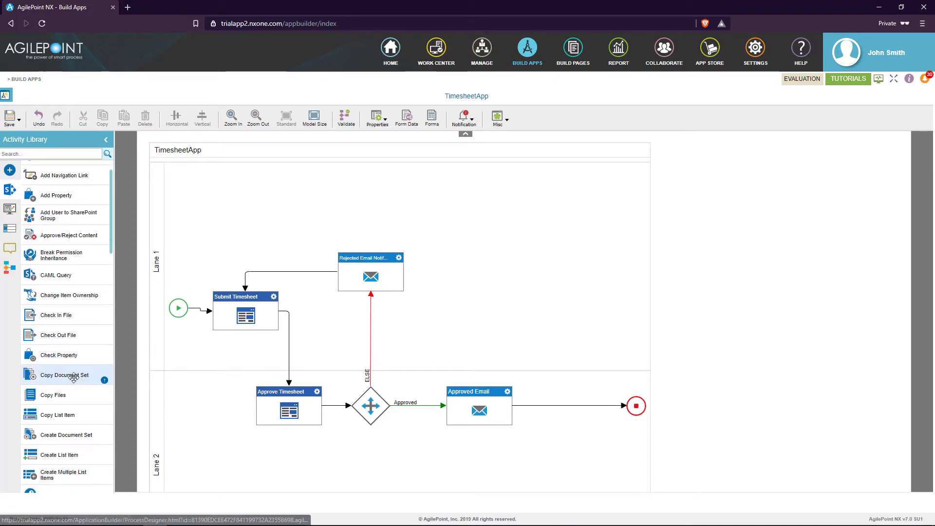
Step: Insert a Create List Item activity between Approved Email and the end event and name it Record Consultant
left_click_drag(53, 455, 571, 413)
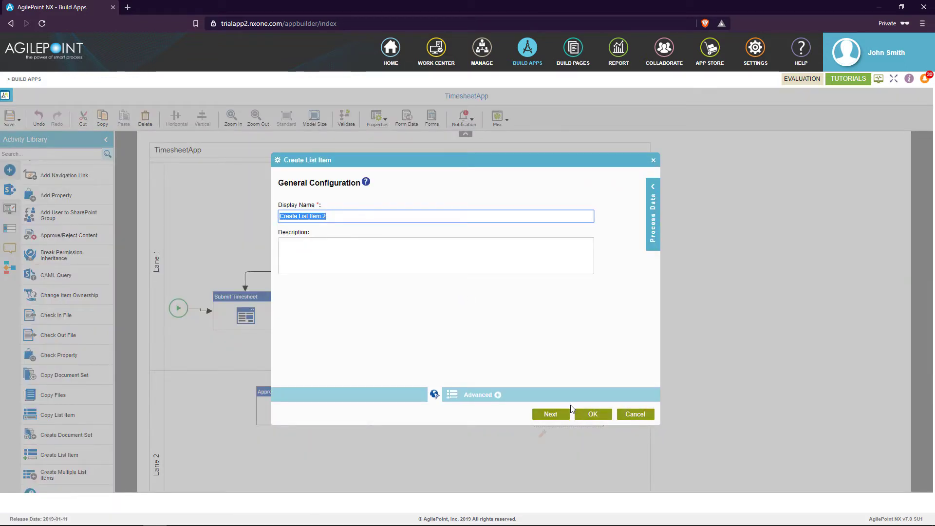
type("Re")
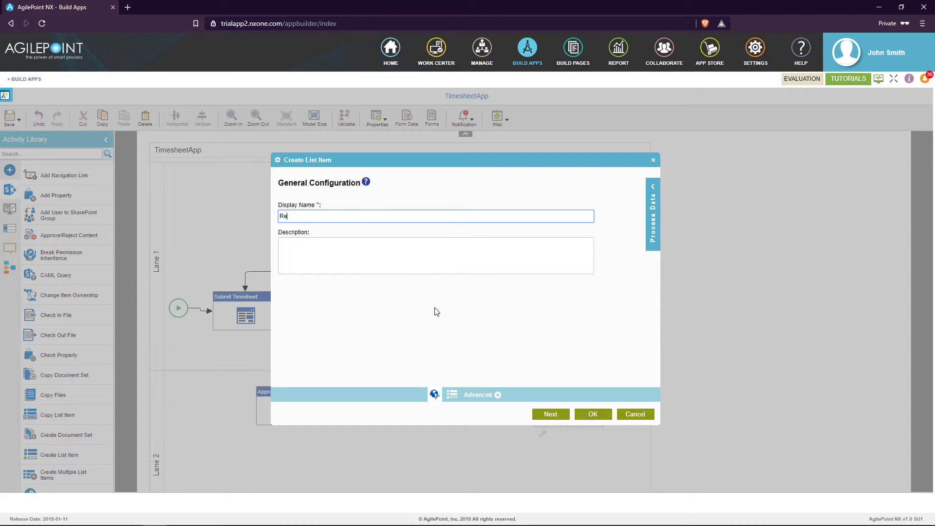
type("cord Consultant")
left_click(552, 415)
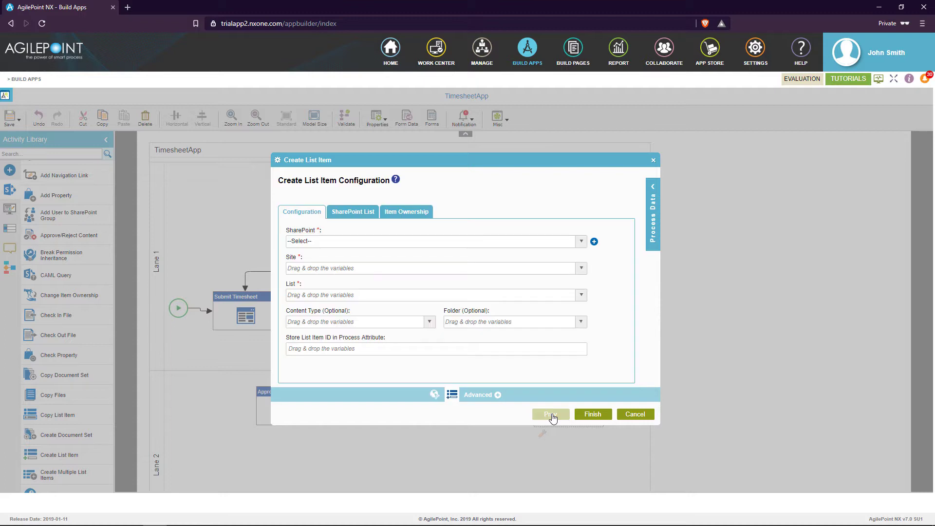
Step: Configure the list item activity with the Office 365 (Global) connection, the root site / and the Timesheet Entries list
left_click(581, 243)
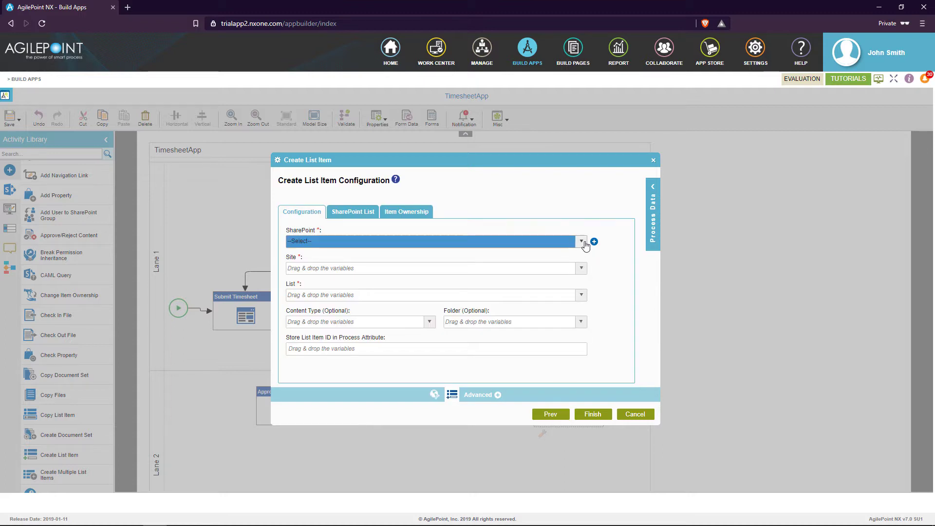
scroll(546, 290, "down", 3)
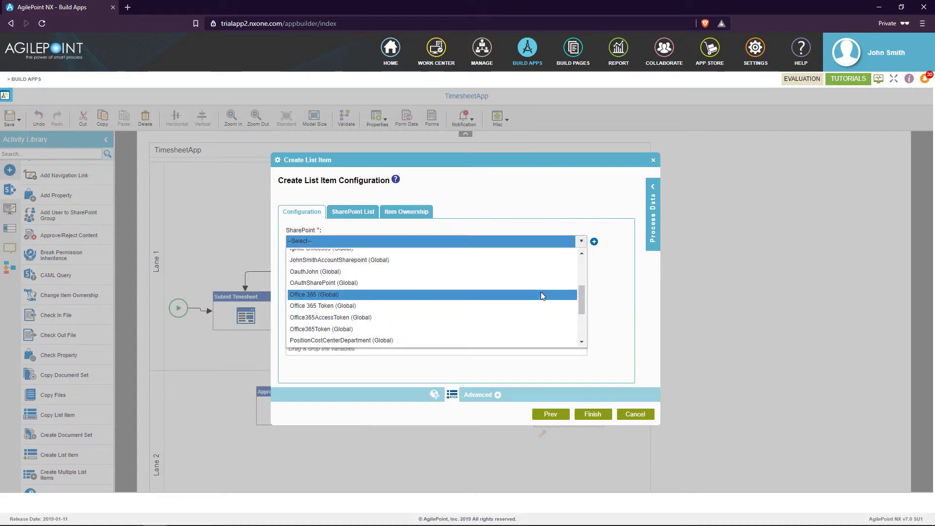
left_click(542, 295)
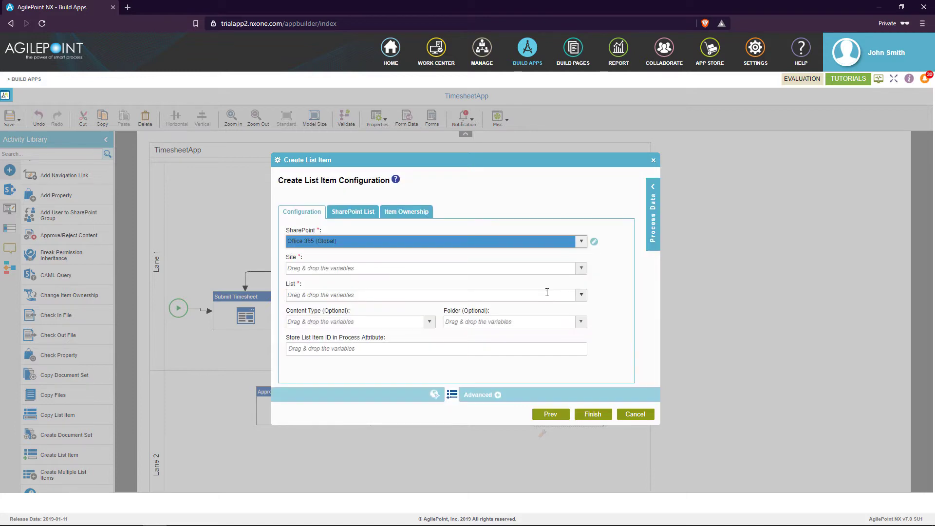
left_click(580, 269)
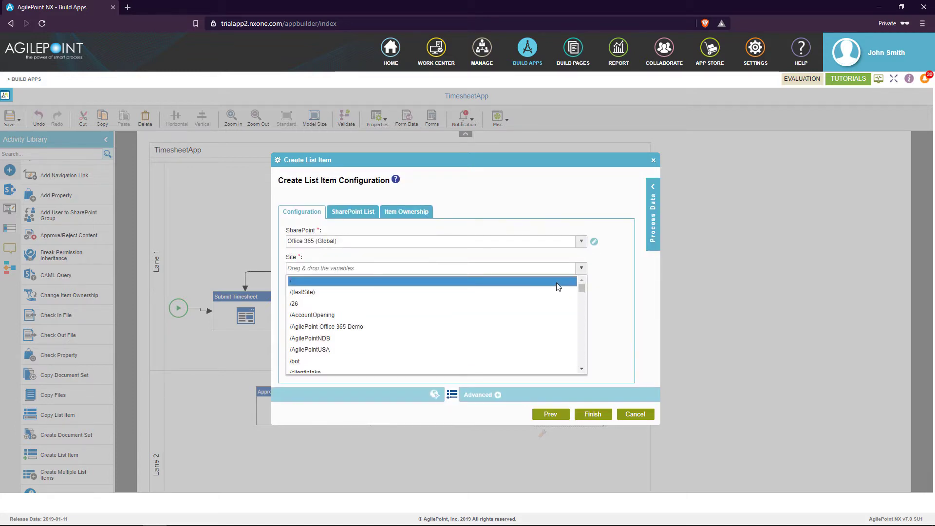
left_click(530, 294)
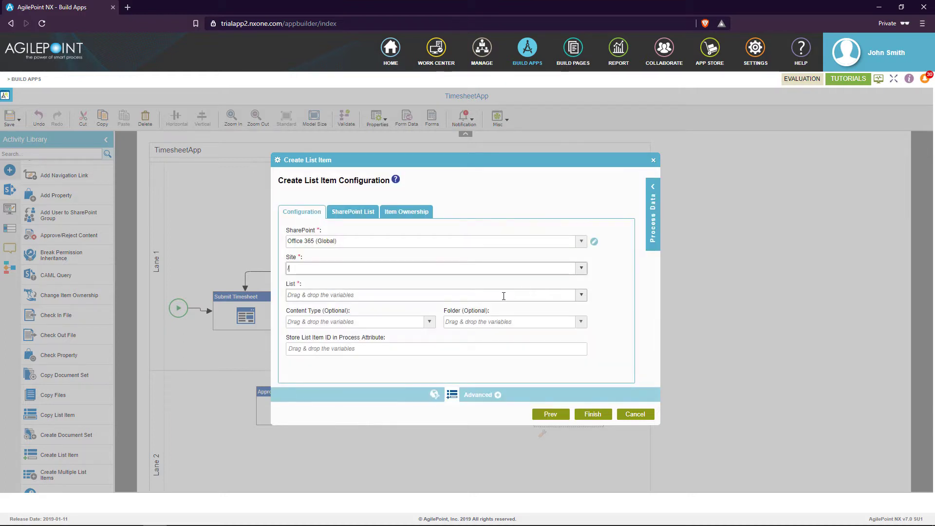
type("time")
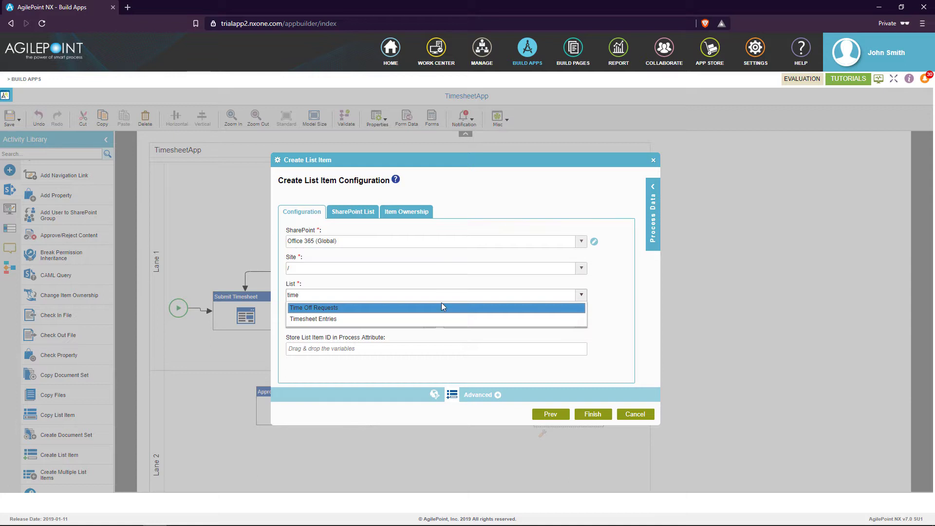
left_click(436, 318)
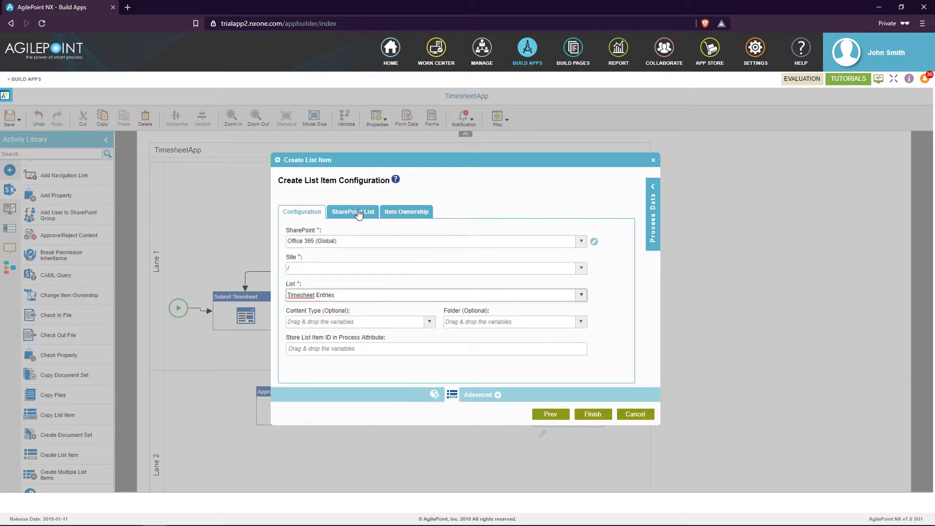
Step: Map the external data source fields CustomerName__u to the Customer Name column and SubmittedBy__u to the Consultant Name column
left_click(359, 214)
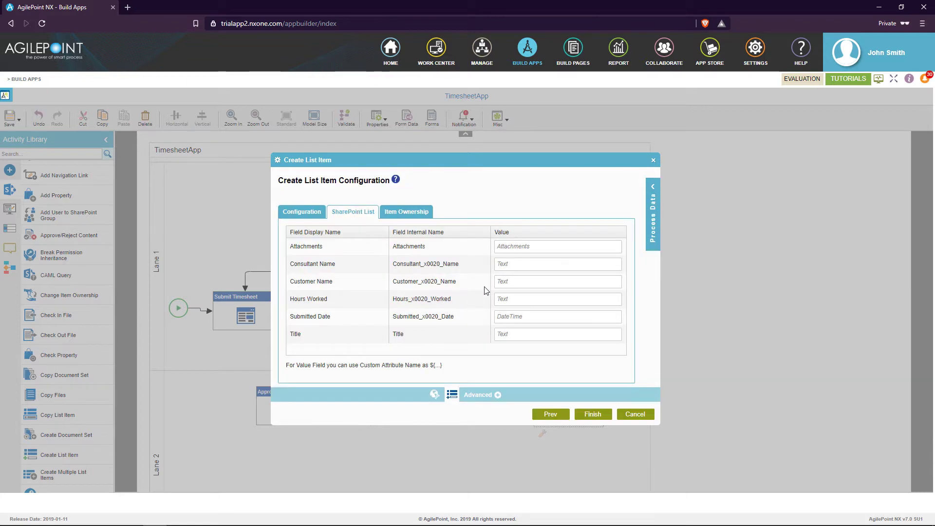
left_click(652, 192)
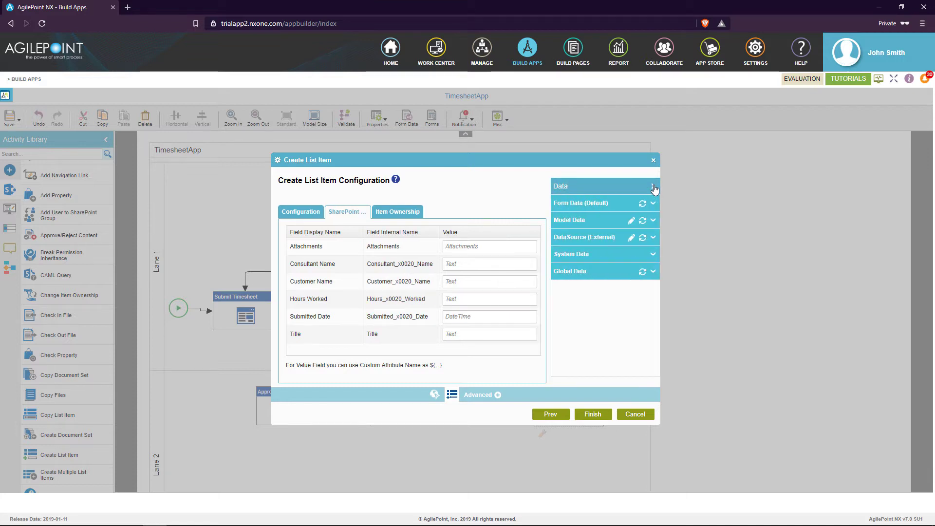
left_click(653, 241)
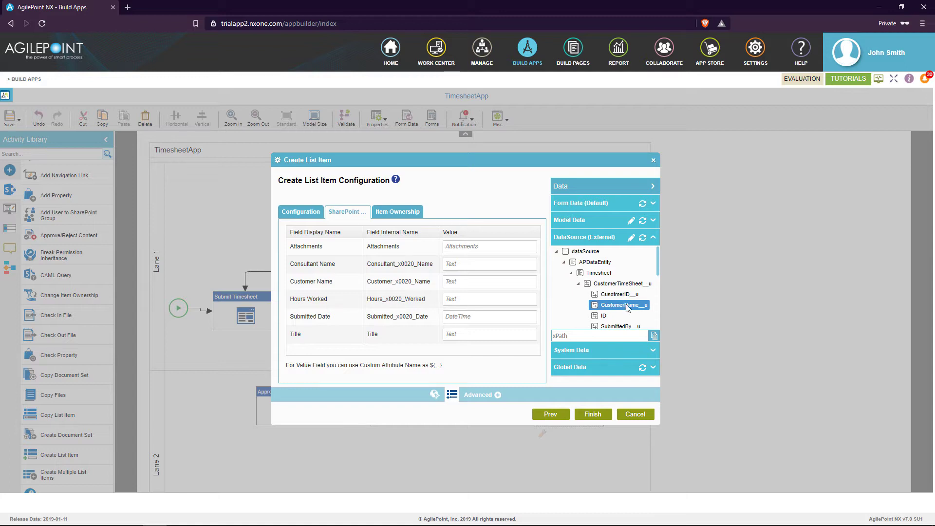
left_click_drag(627, 308, 456, 284)
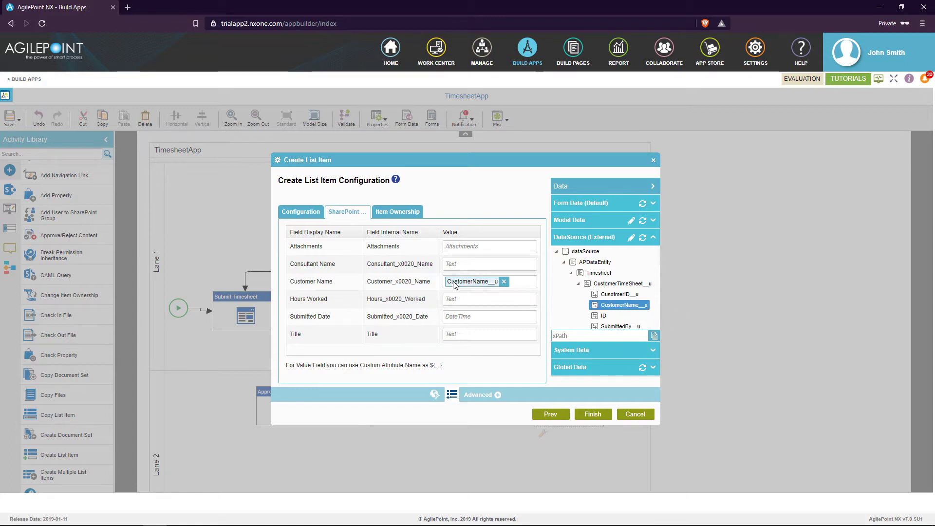
scroll(603, 297, "down", 1)
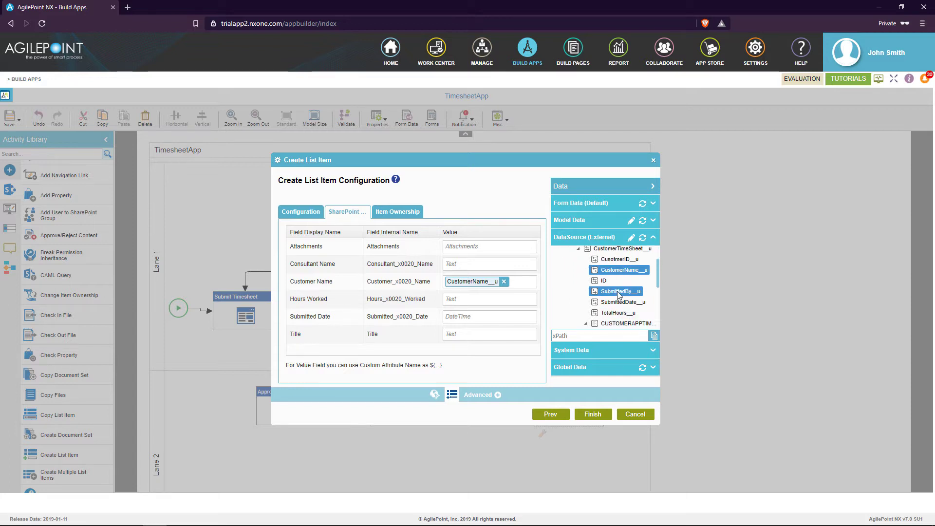
left_click_drag(572, 291, 471, 273)
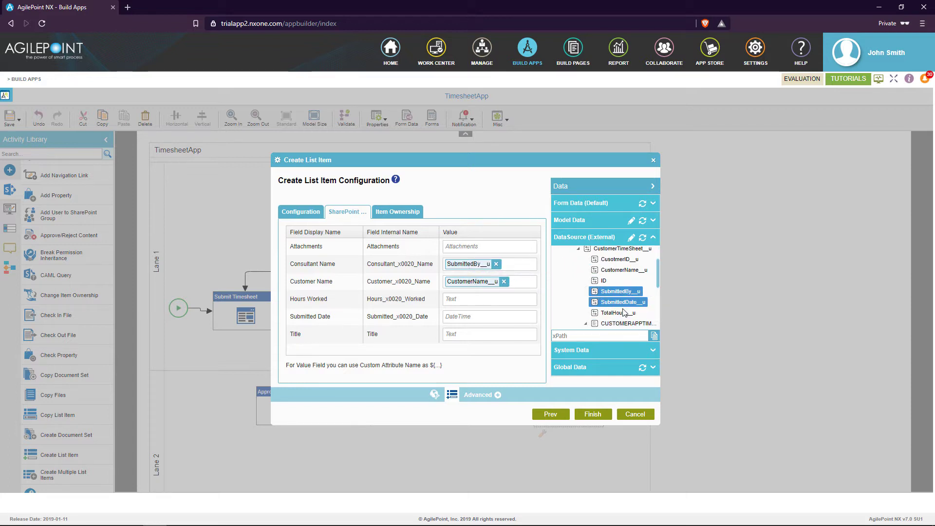
Step: Map TotalHours__u to Hours Worked and SubmittedDate__u to Submitted Date, and finish the list item configuration
left_click_drag(625, 314, 473, 303)
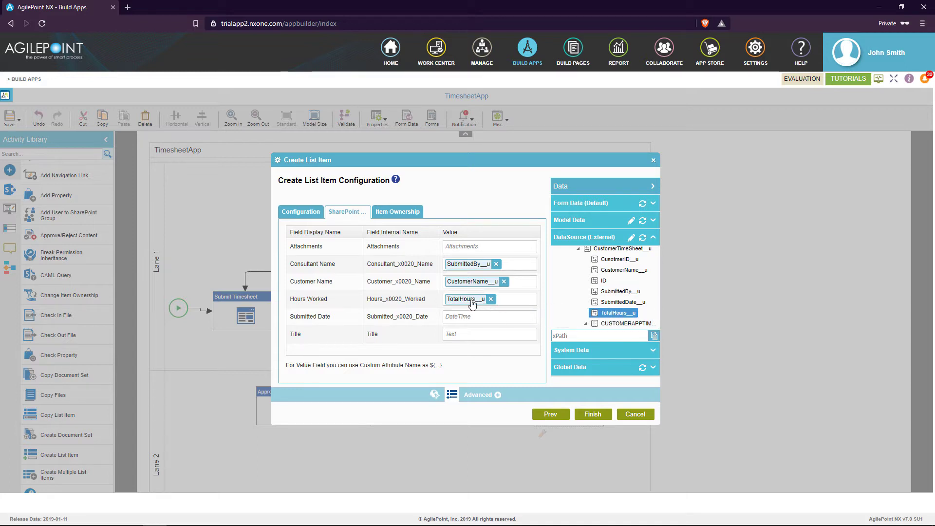
left_click_drag(618, 302, 473, 320)
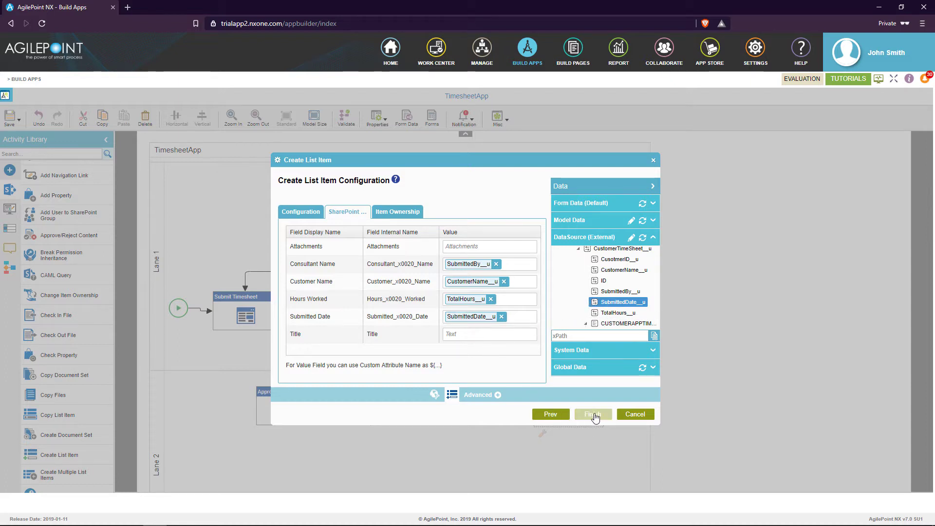
left_click(593, 414)
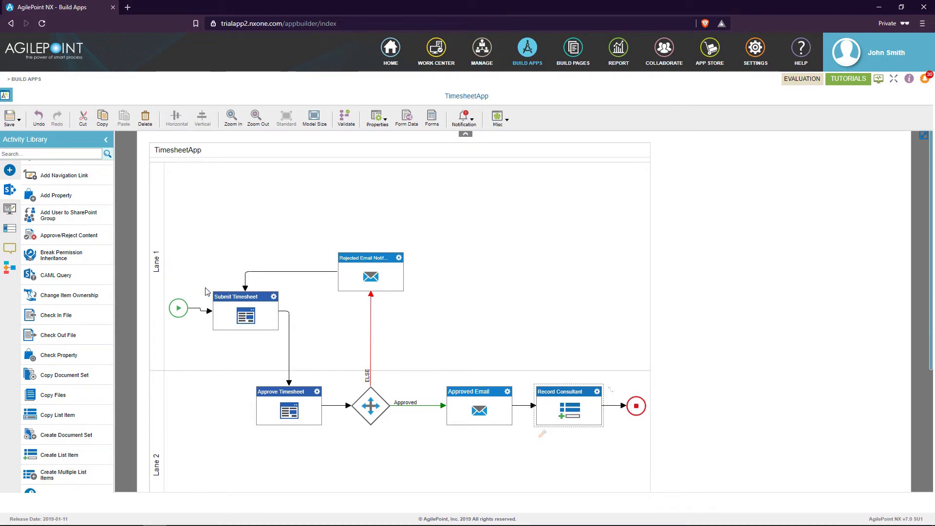
Step: Rename Lane 1 as Submitter and Lane 2 as Requestor
double_click(156, 266)
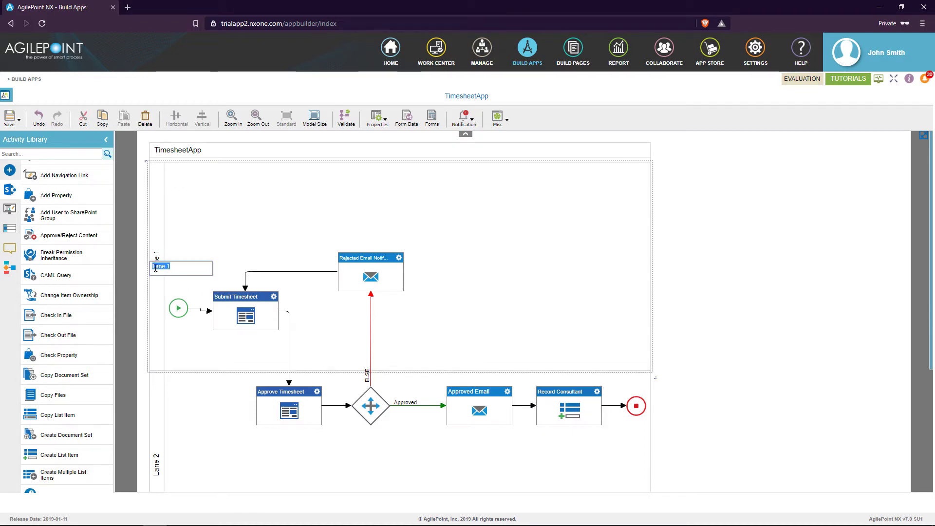
type("Submitter")
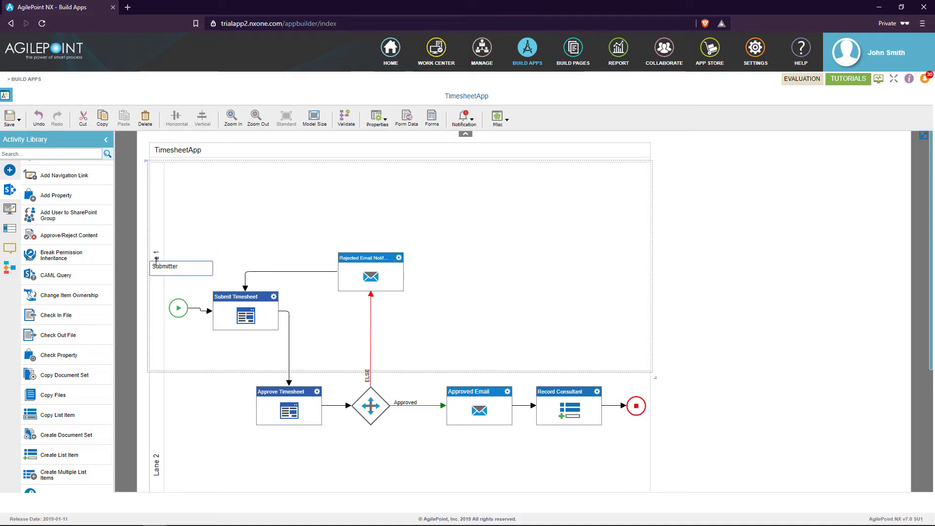
double_click(159, 465)
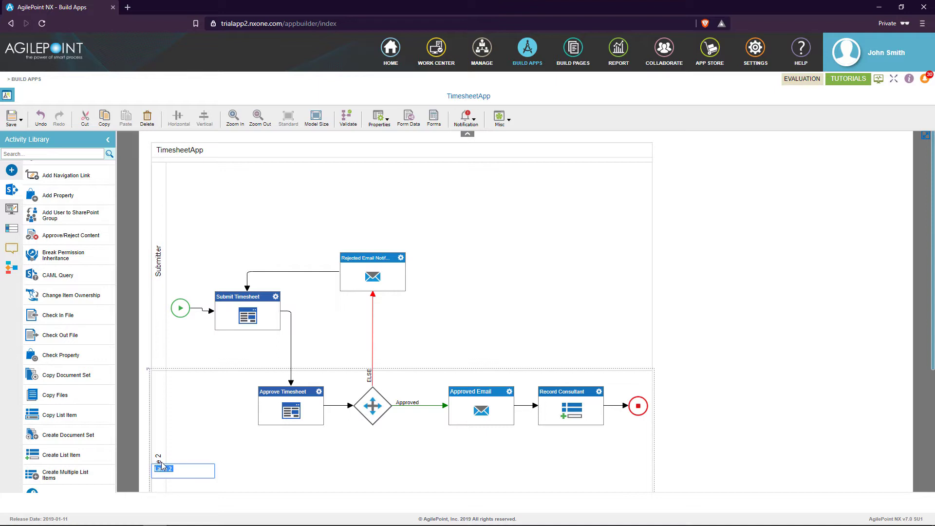
type("Requestor")
key("Return")
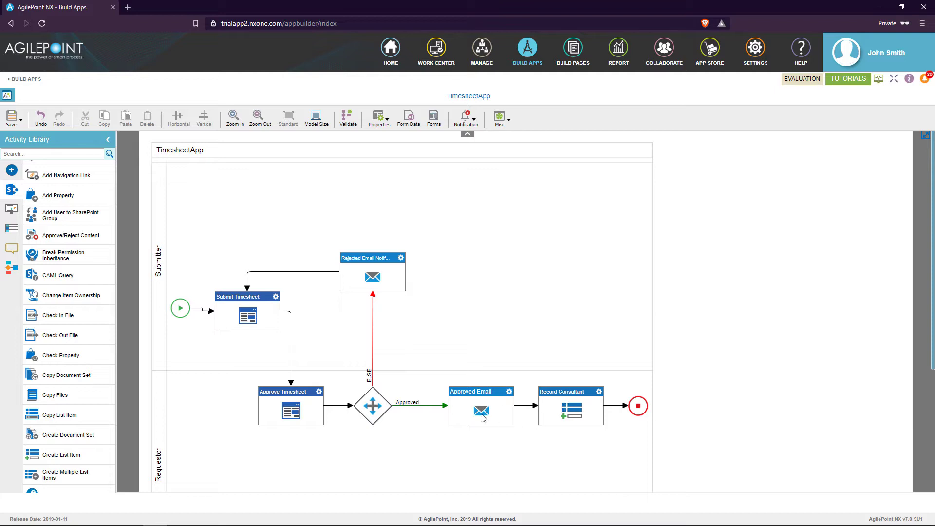
Step: Review the Approve Timesheet task's form, general settings and participant assignment
left_click(319, 392)
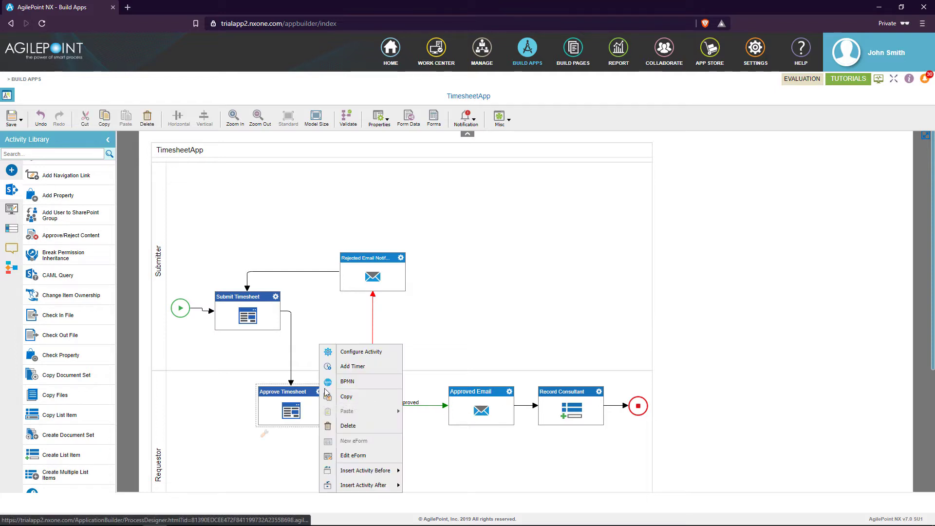
left_click(346, 357)
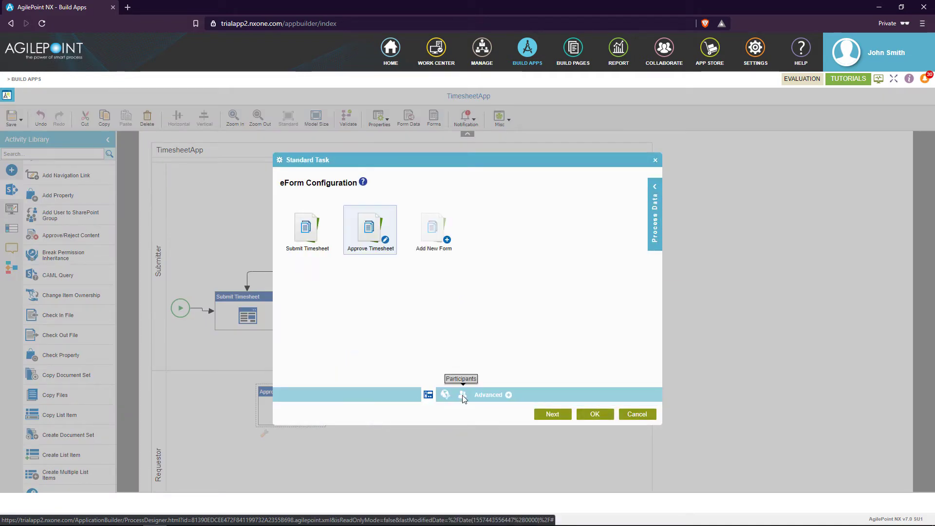
left_click(448, 395)
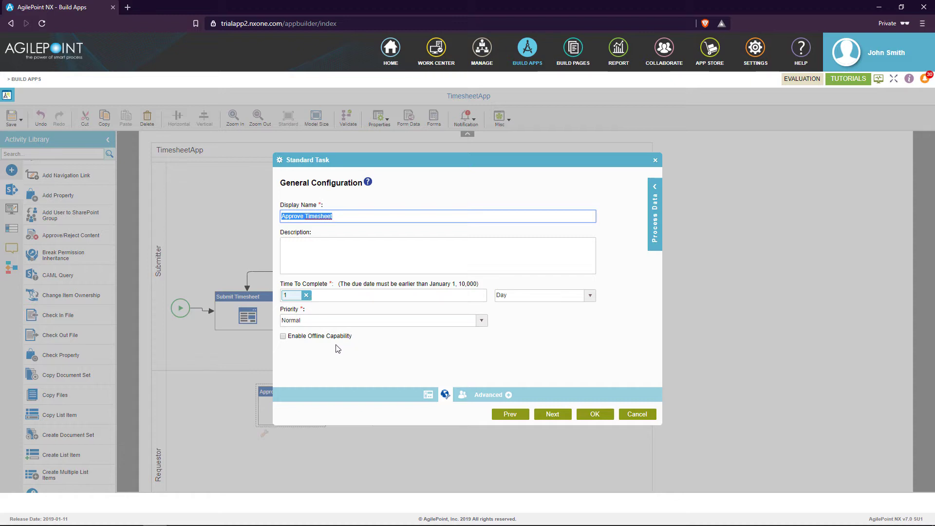
left_click(549, 414)
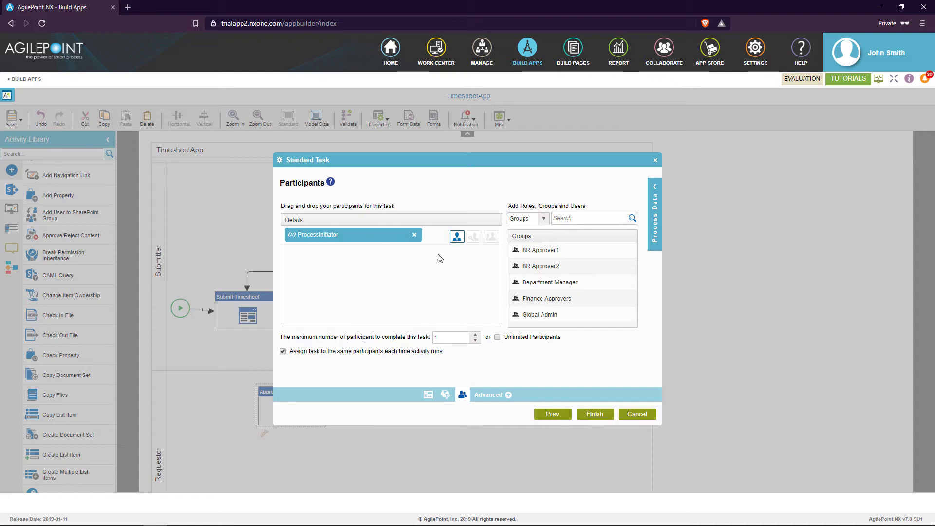
left_click(457, 238)
left_click(457, 238)
left_click(593, 415)
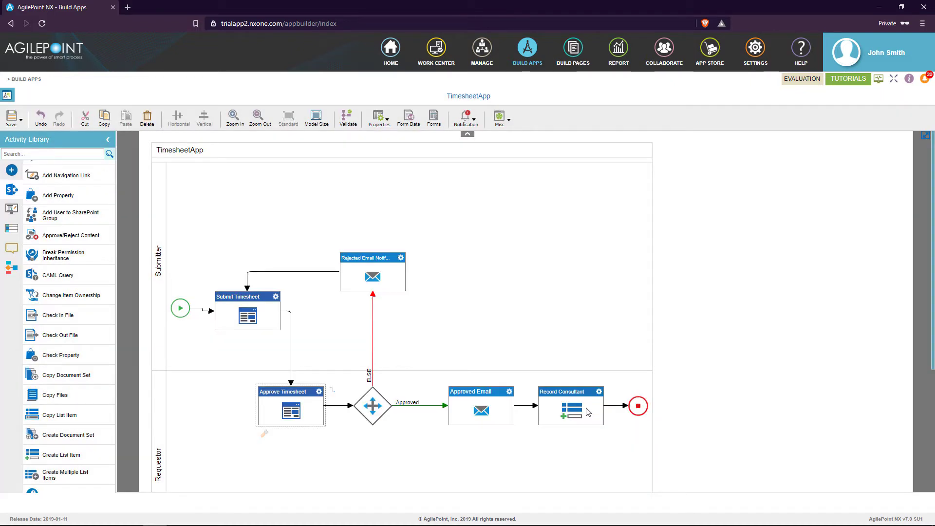
Step: Save the TimesheetApp process model and check it in
left_click(10, 121)
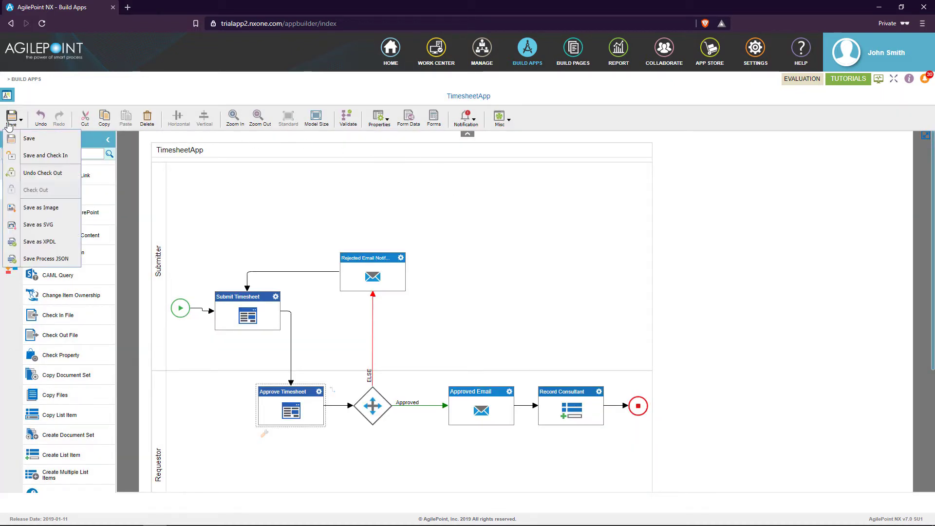
left_click(10, 122)
left_click(10, 122)
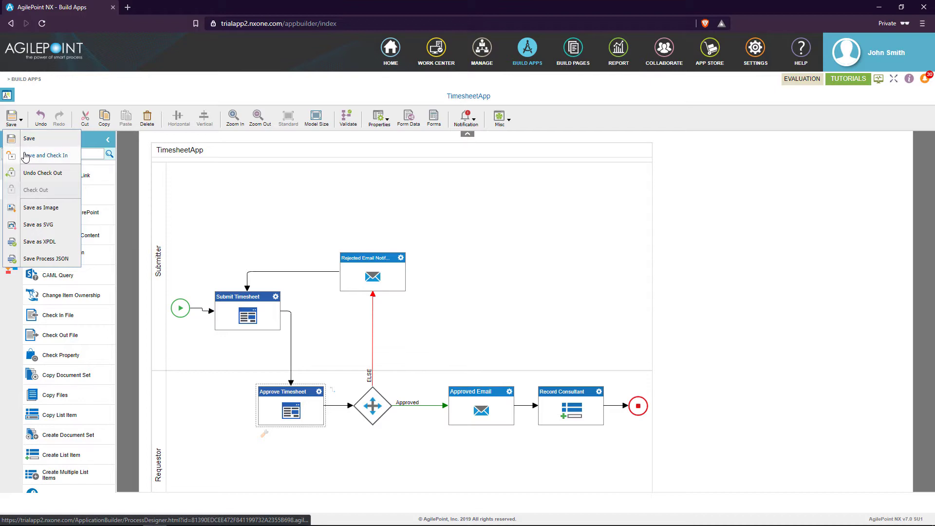
left_click(29, 155)
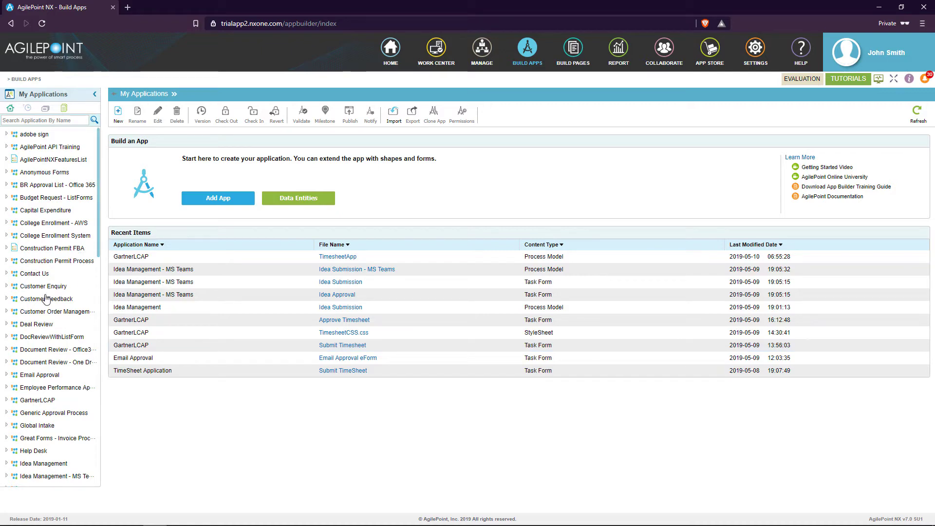
Step: Open the GartnerLCAP application and examine its clone options and its application permissions without changing them
scroll(45, 299, "down", 3)
left_click(39, 332)
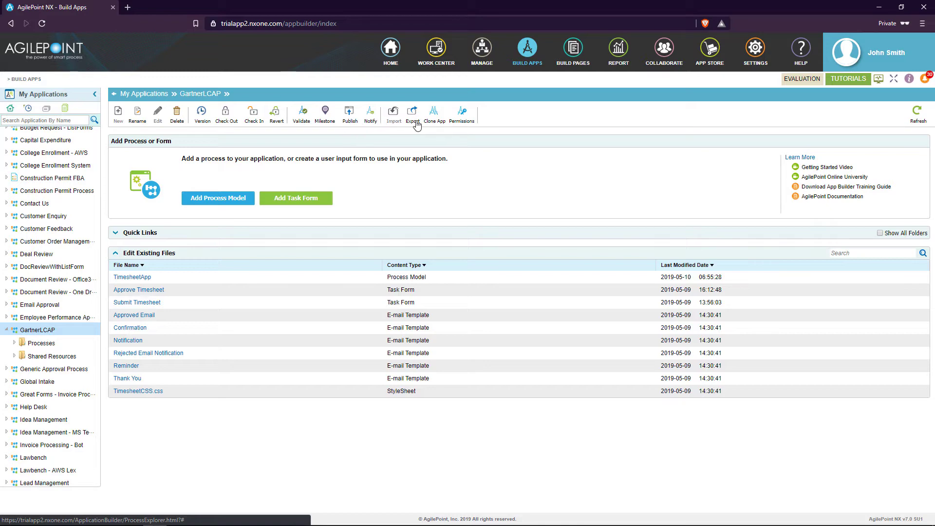
left_click(433, 125)
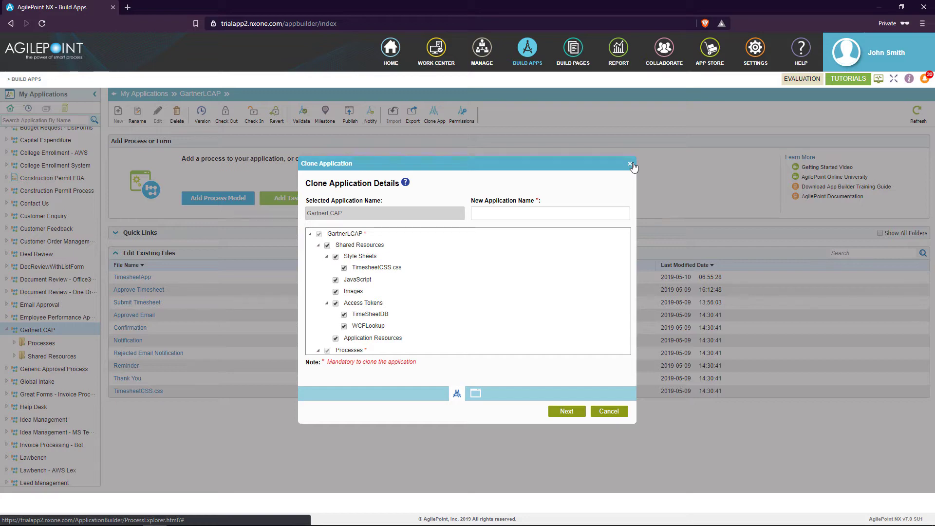
left_click(630, 164)
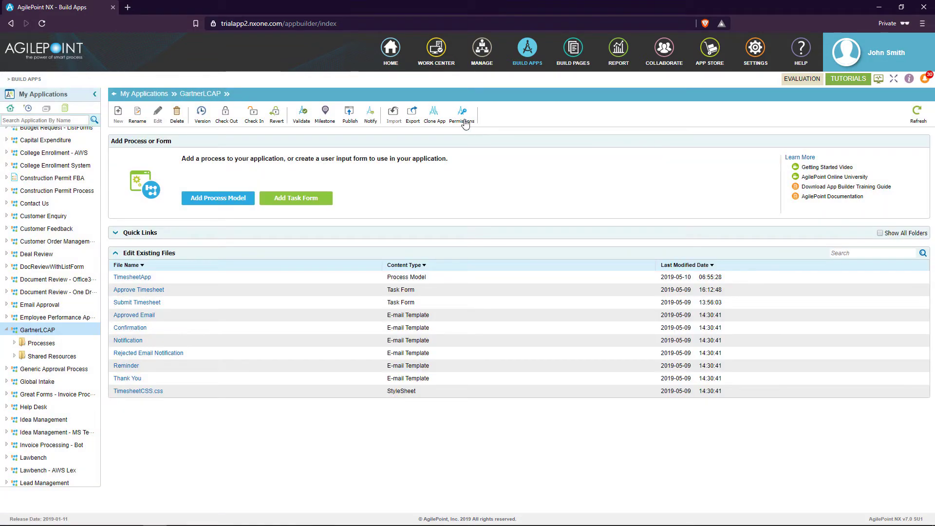
left_click(462, 117)
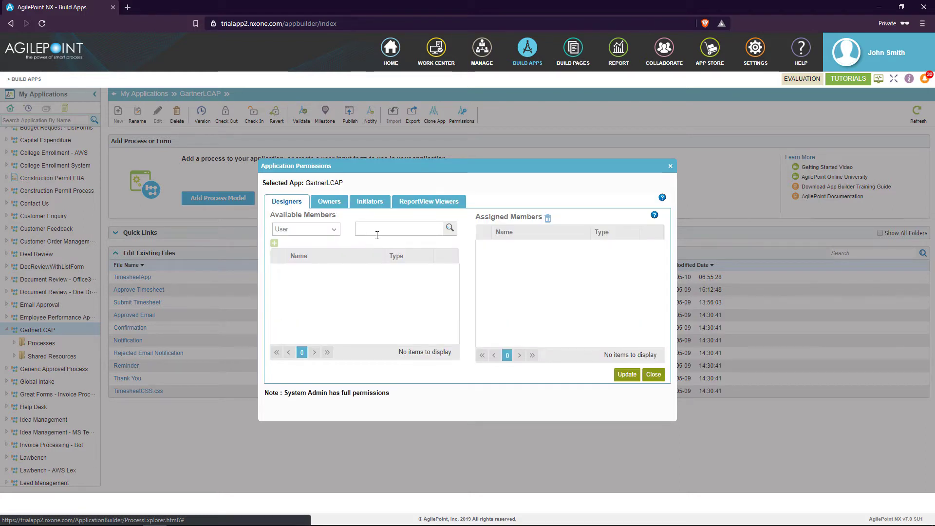
left_click(672, 168)
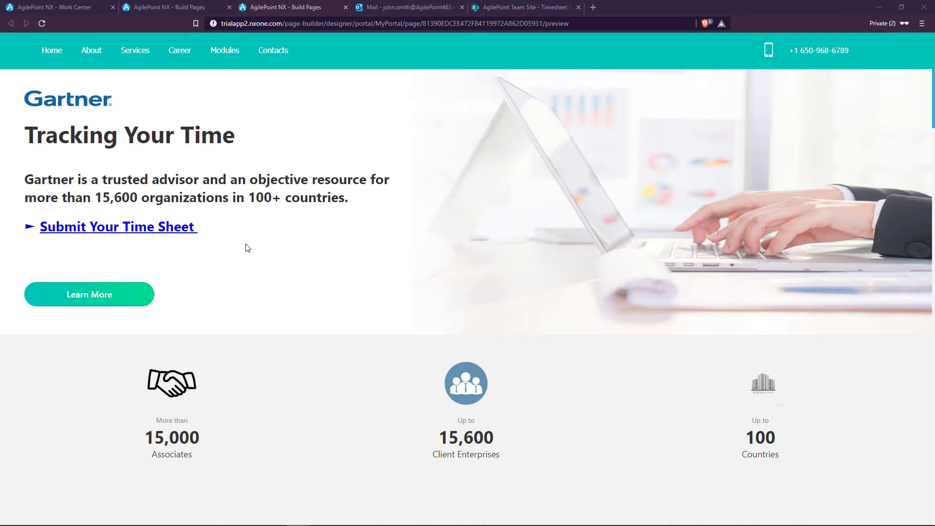
Step: Open the timesheet form from the Gartner portal page and choose RingCentral as the customer name
left_click(165, 229)
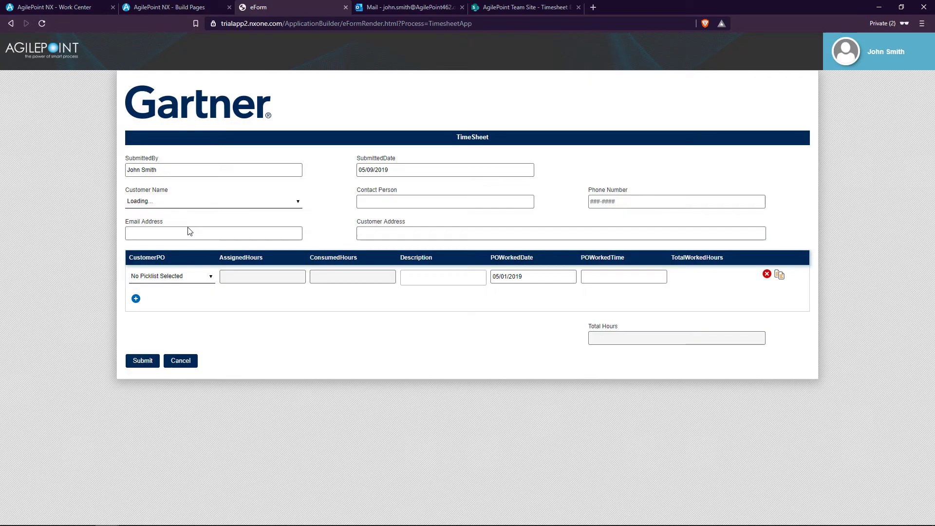
left_click(192, 201)
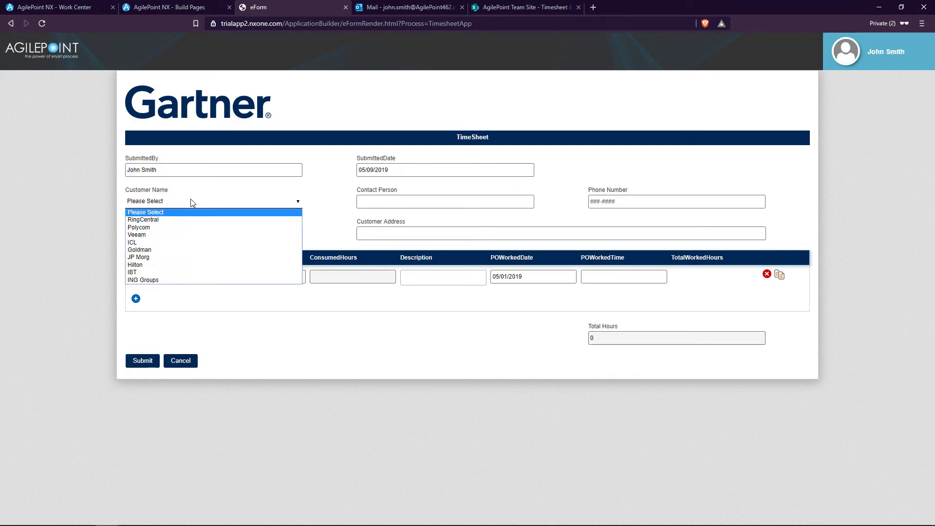
left_click(190, 219)
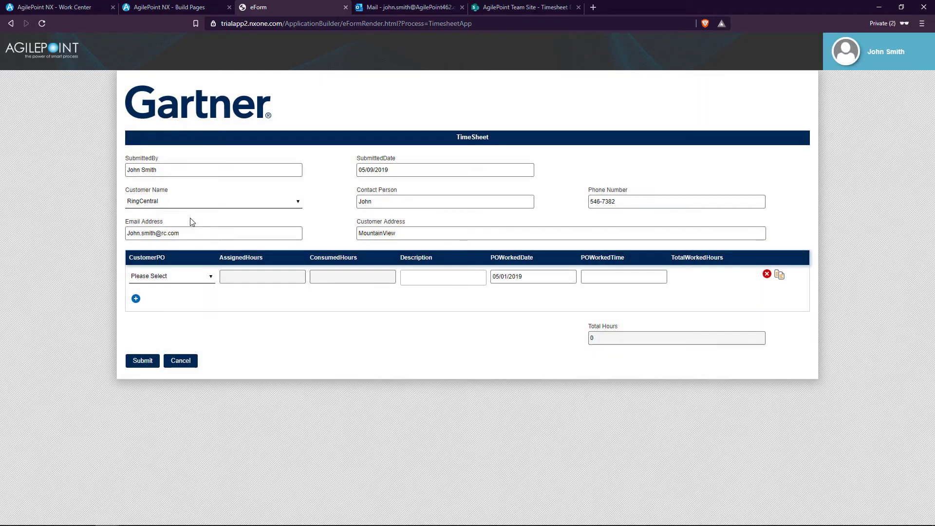
Step: Fill the first timesheet row with customer PO Goldman001, description UI Work and a worked time of 3
left_click(193, 278)
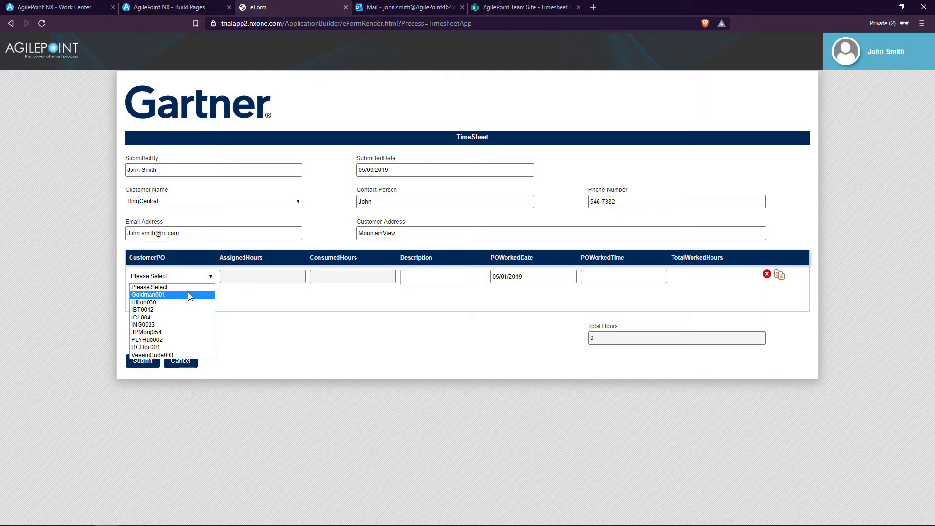
left_click(189, 295)
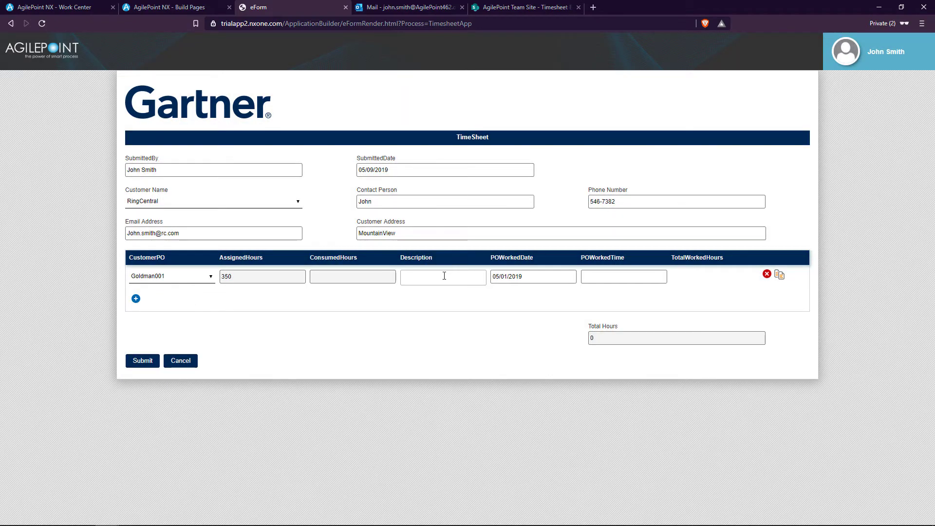
left_click(443, 278)
type("UI Work")
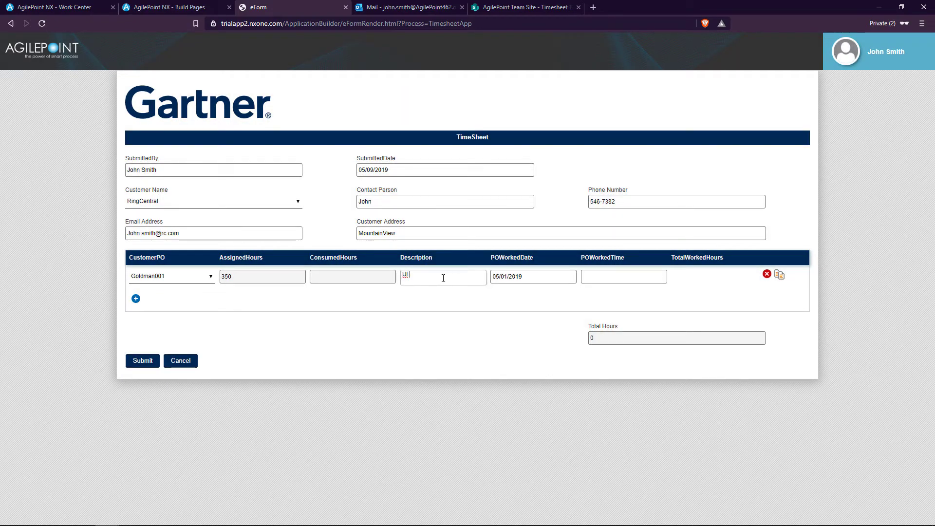
left_click(624, 281)
type("3")
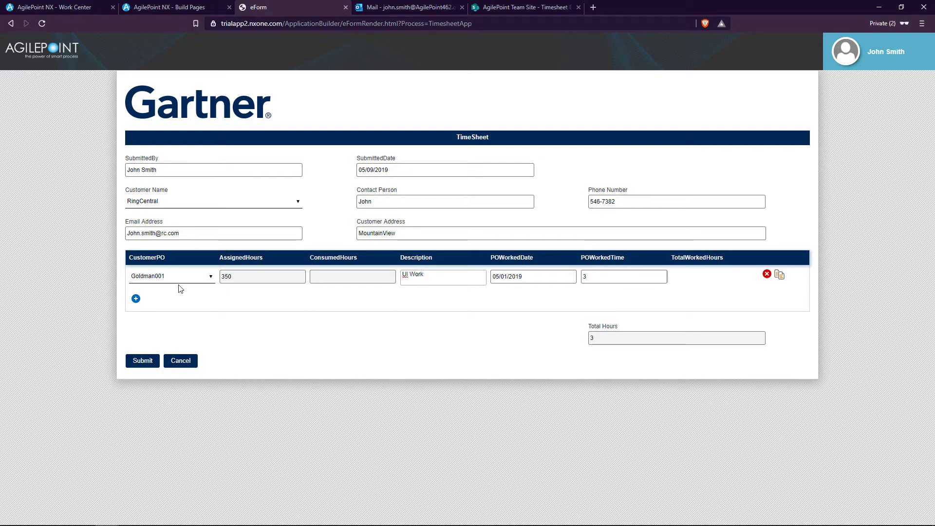
Step: Add a second row with customer PO PLYHub002, description Integration Work and a worked time of 4, and submit the timesheet
left_click(136, 298)
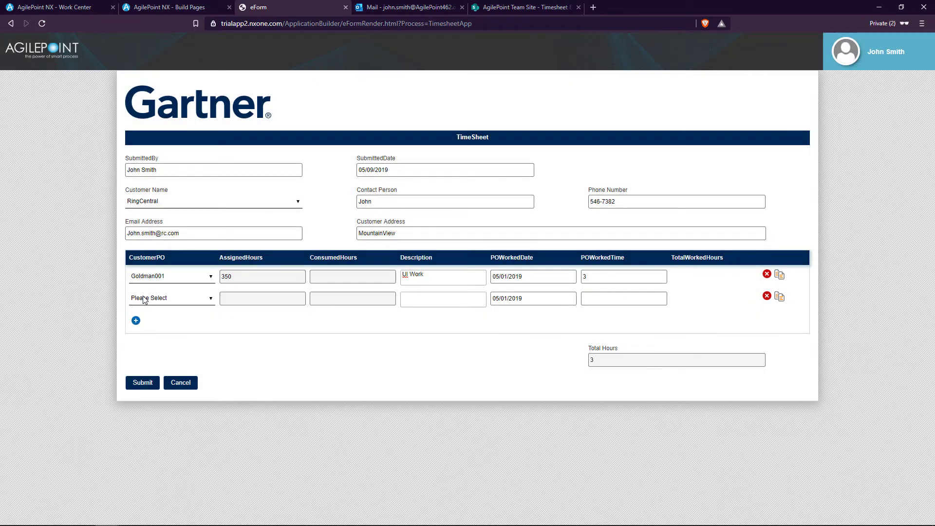
left_click(144, 299)
left_click(144, 364)
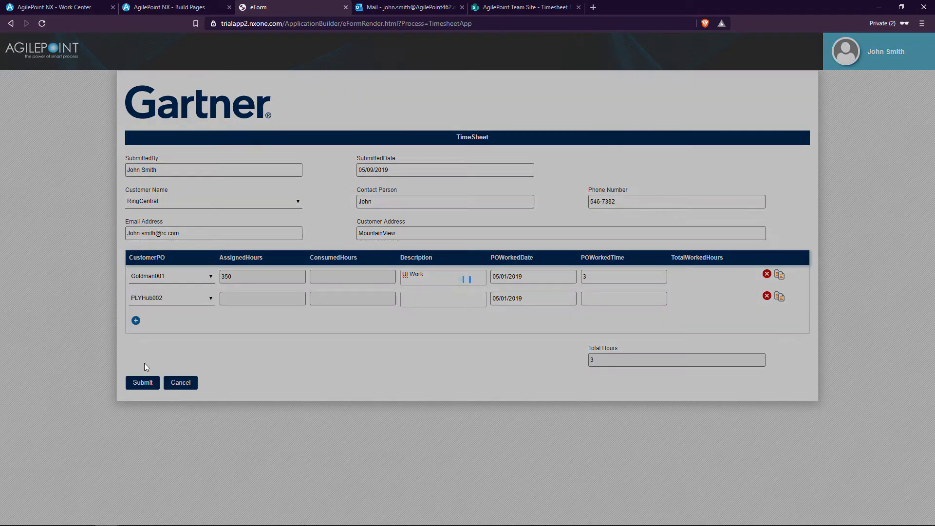
left_click(436, 297)
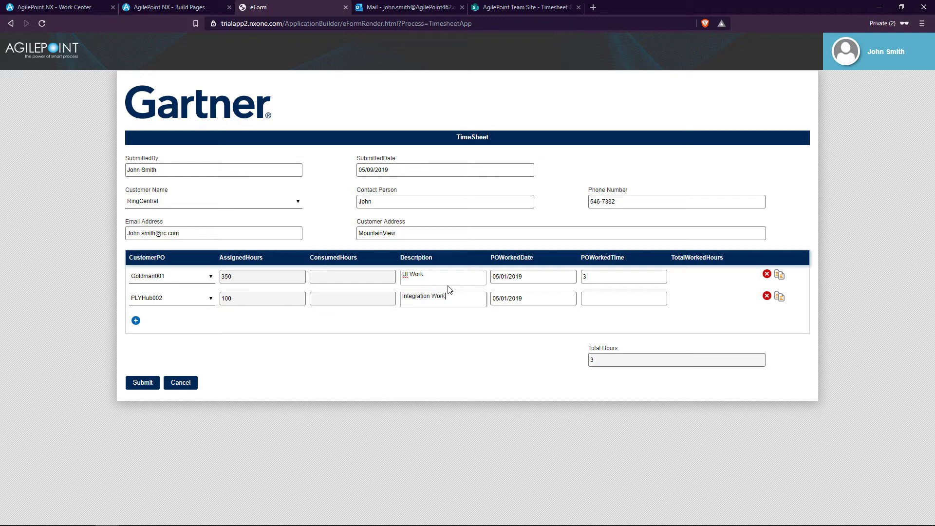
left_click(605, 292)
type("4")
left_click(147, 385)
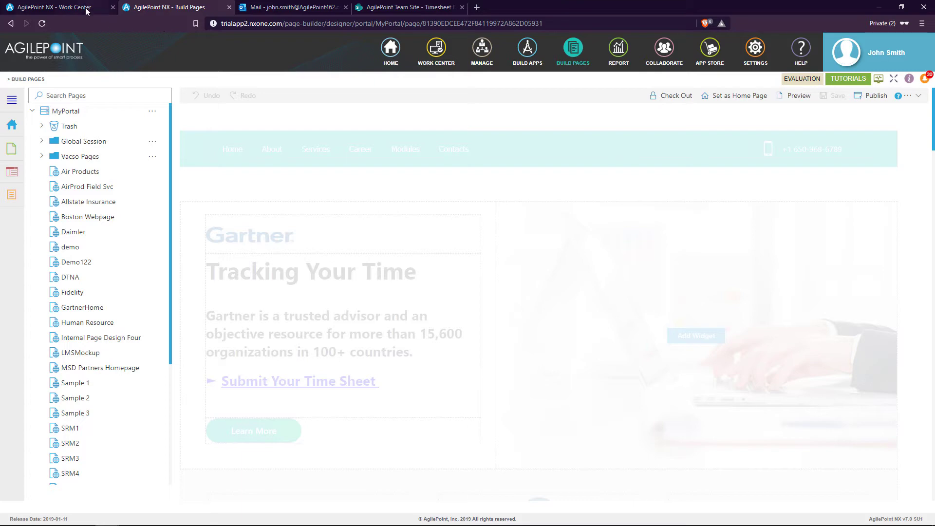
Step: Refresh the Work Center task list and view the process diagram of the Approve Timesheet task in its own browser page
left_click(86, 10)
left_click(81, 123)
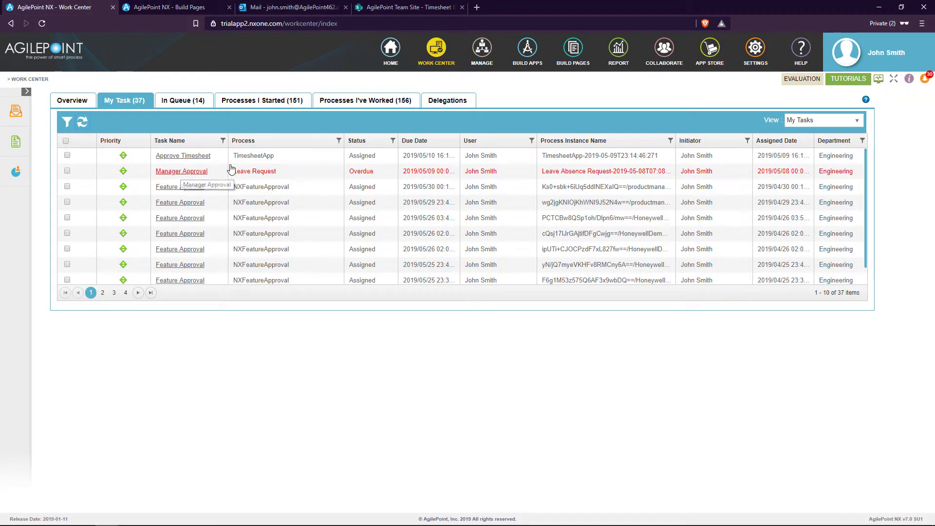
right_click(202, 159)
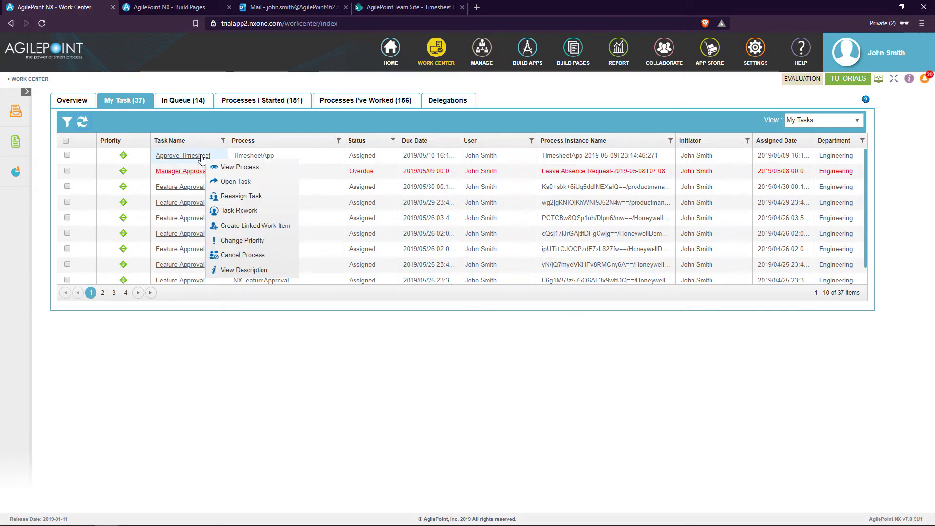
left_click(228, 169)
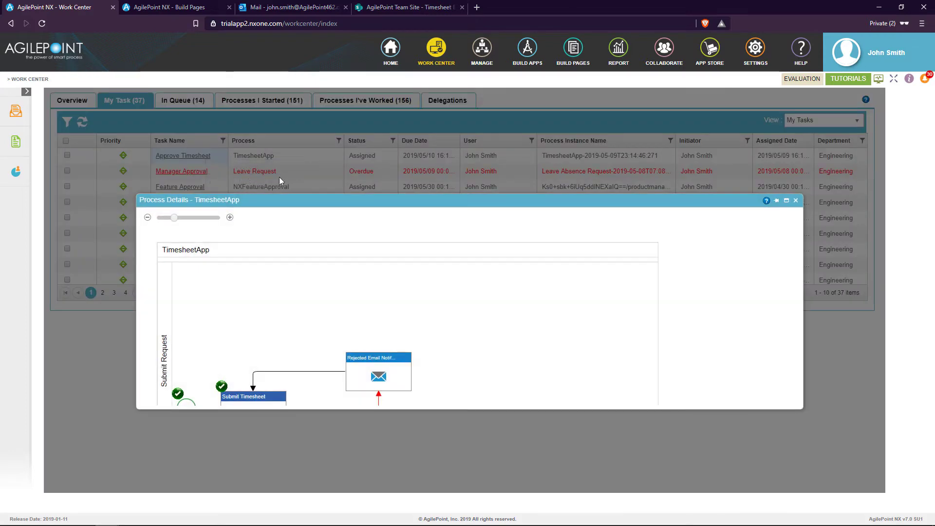
left_click(776, 201)
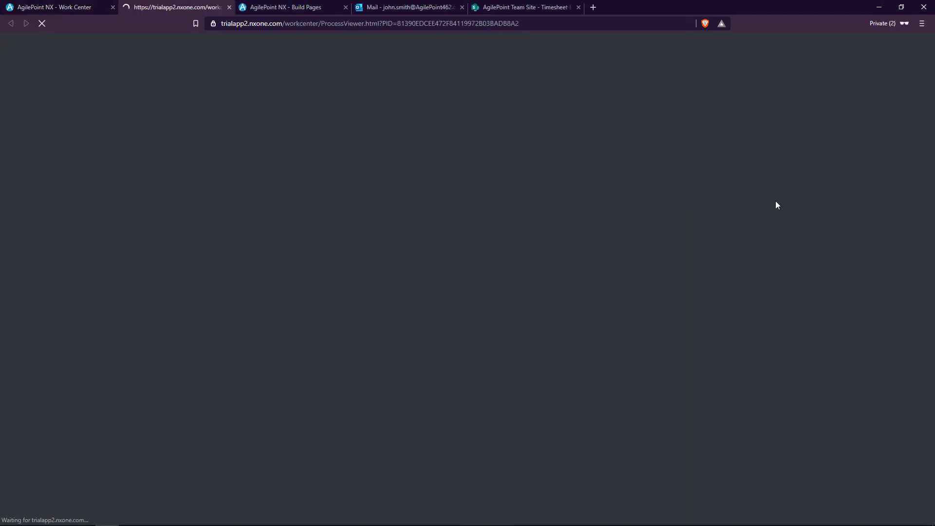
Step: Open the Approve Timesheet task from the Work Center, set the approver decision to Approved and submit it
left_click(78, 9)
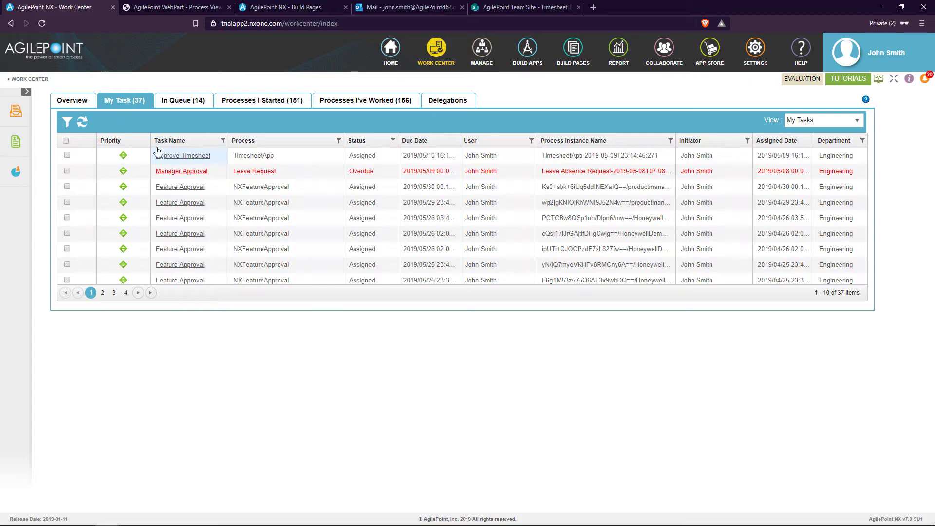
right_click(181, 158)
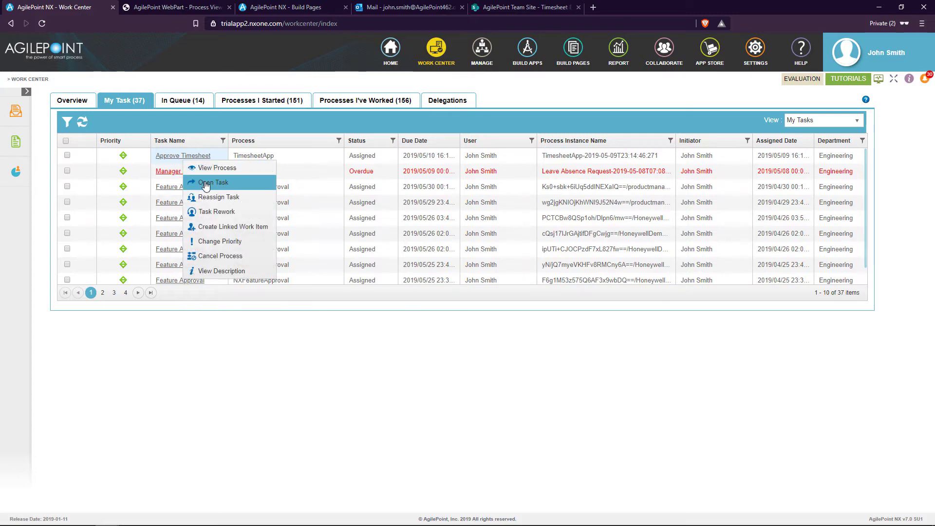
left_click(208, 182)
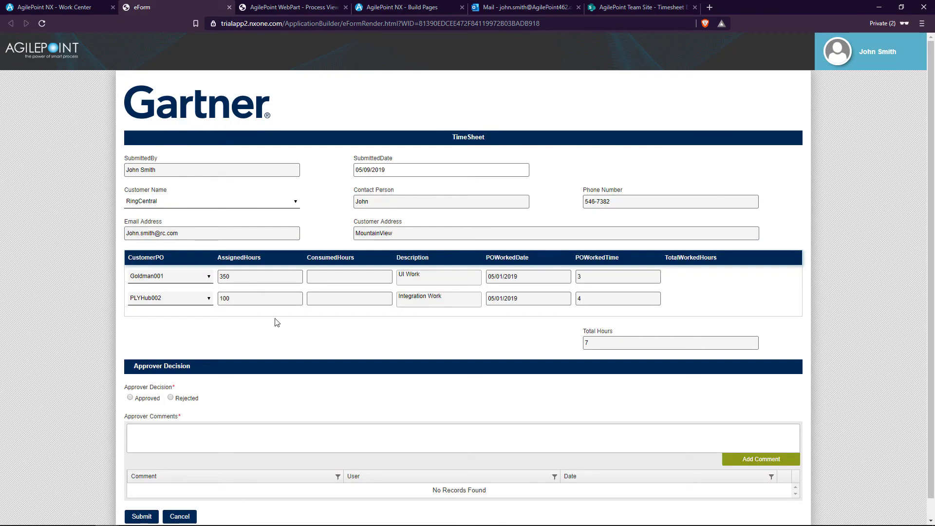
left_click(146, 400)
scroll(201, 404, "down", 1)
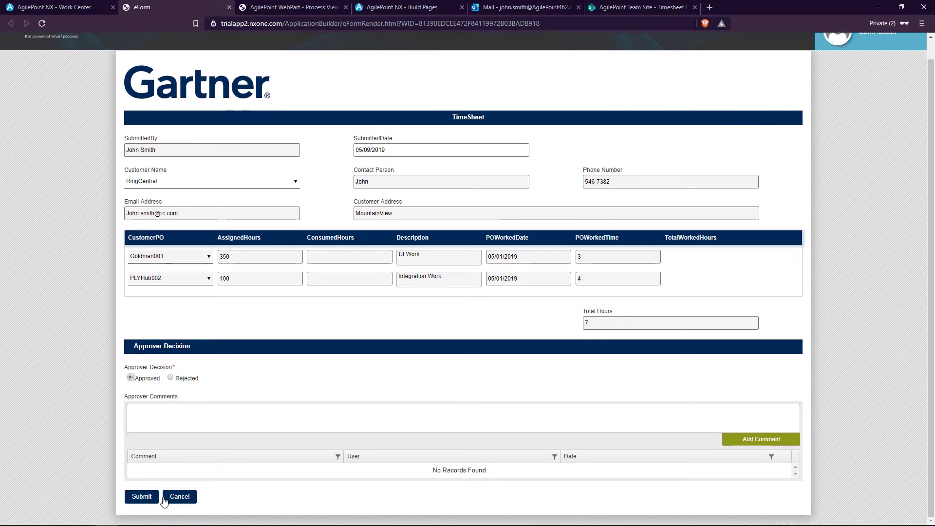
left_click(142, 500)
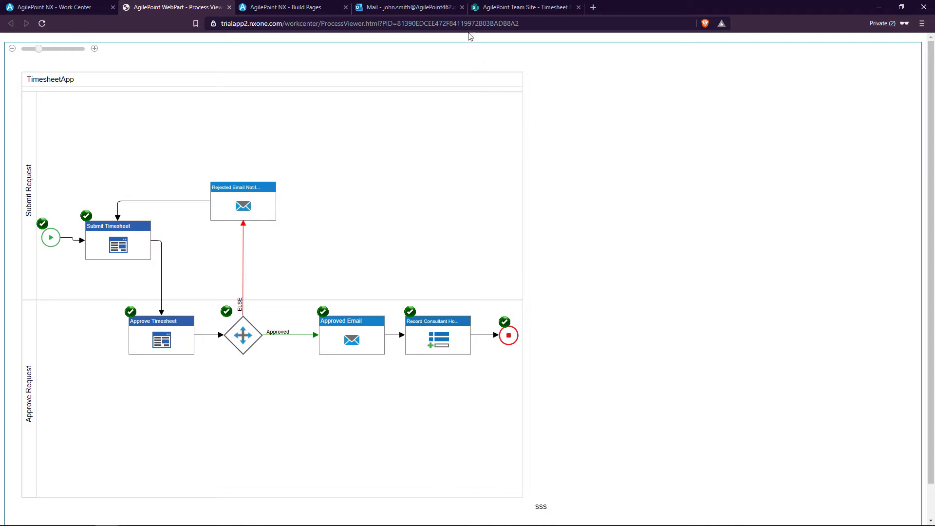
Step: Read the timesheet approval e-mail in Outlook, close it and switch to the SharePoint Timesheet list
left_click(437, 9)
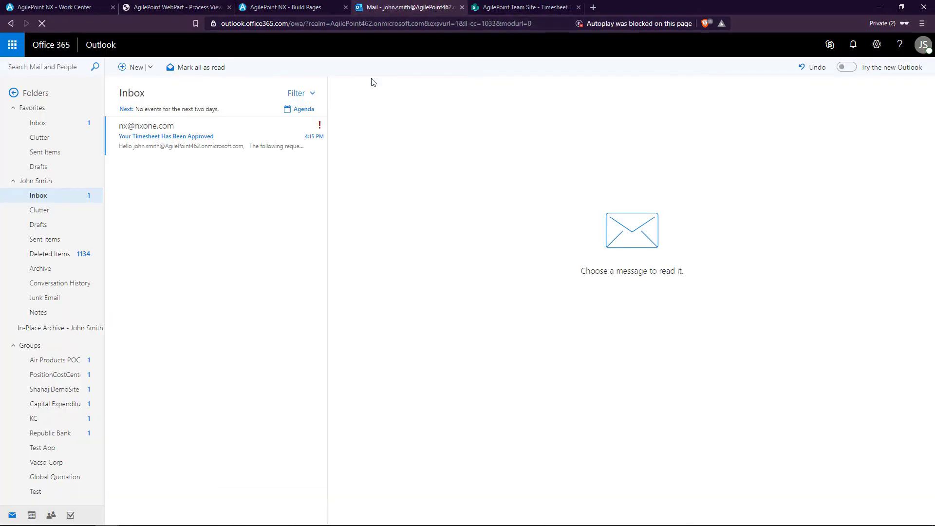
double_click(212, 140)
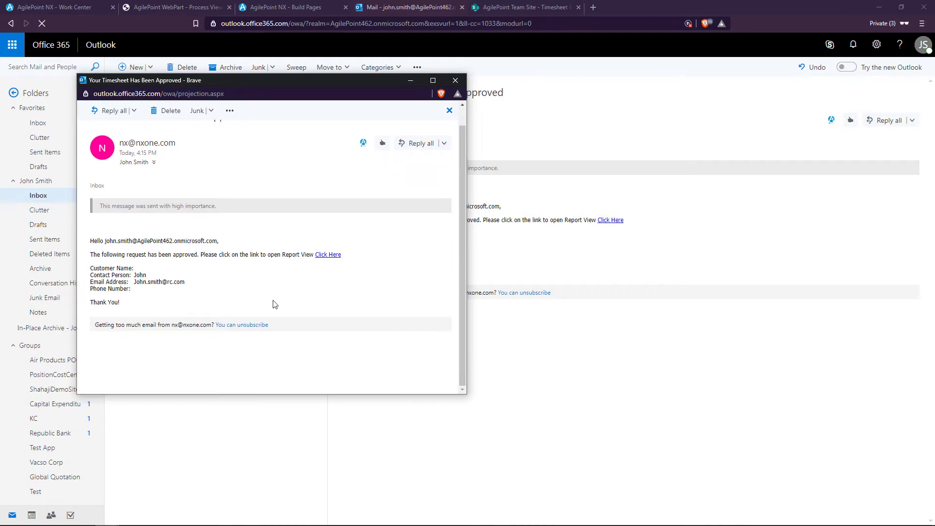
left_click(455, 80)
left_click(537, 9)
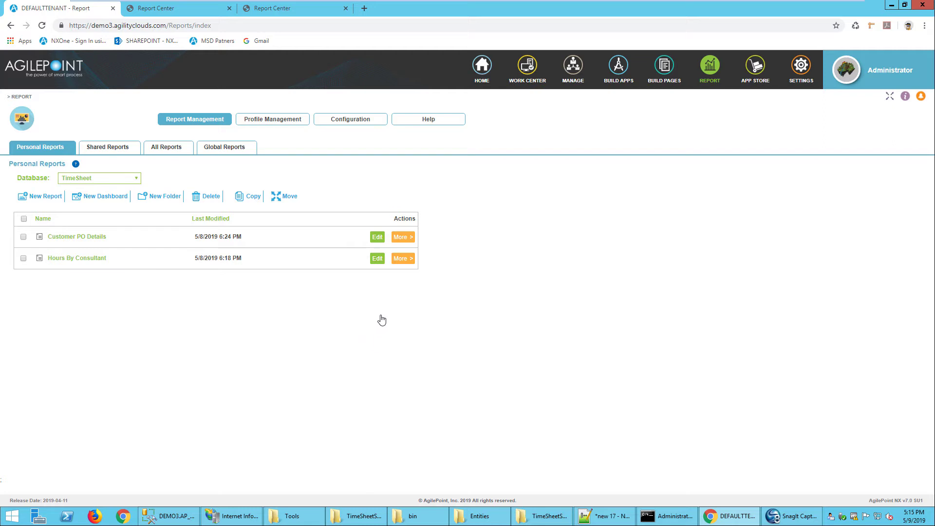
Step: Create a blank report for the TimeSheet database and add a header that includes the time
left_click(42, 197)
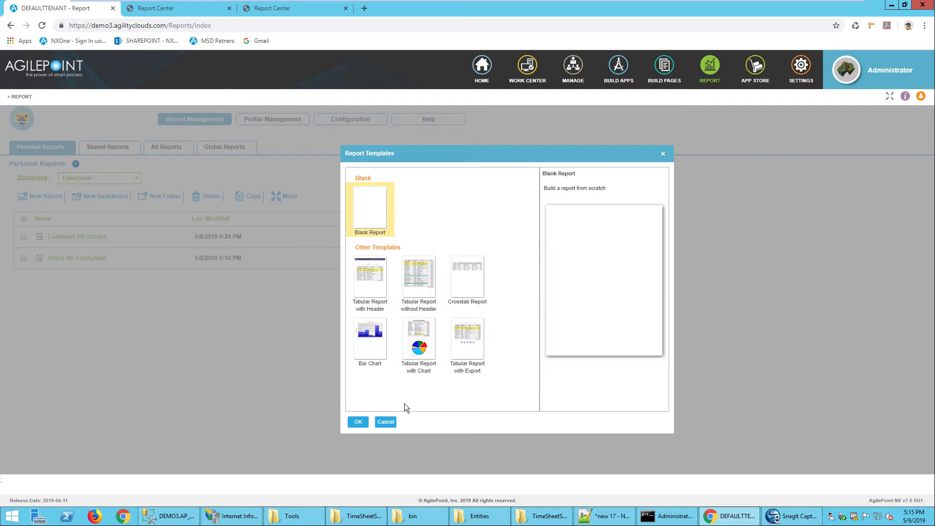
left_click(356, 428)
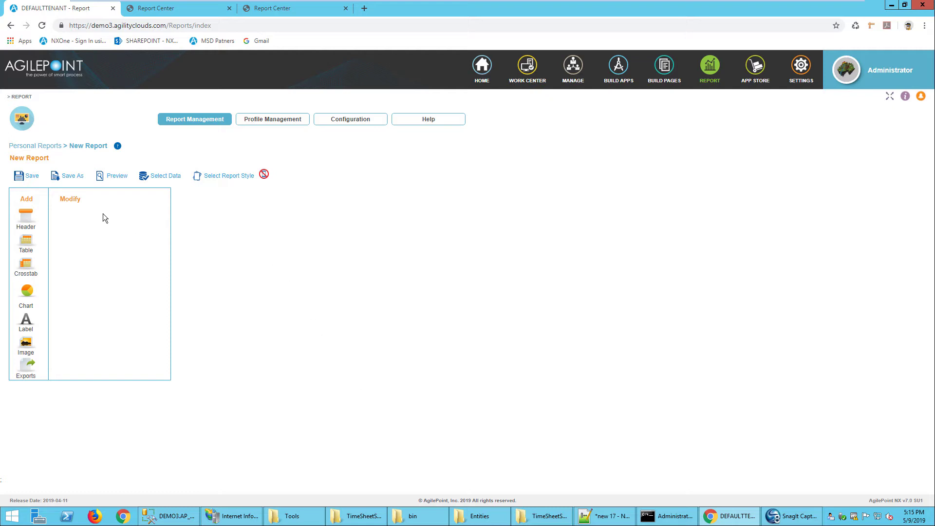
left_click(25, 216)
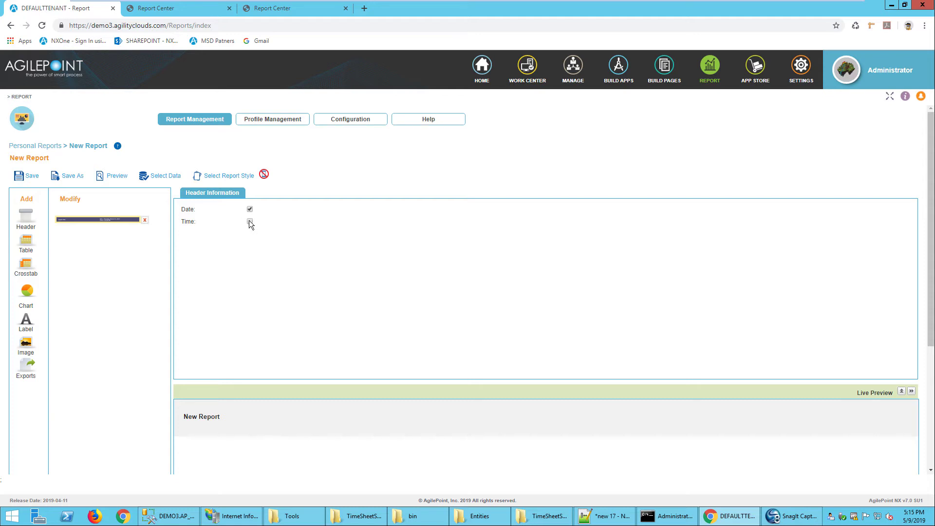
left_click(249, 221)
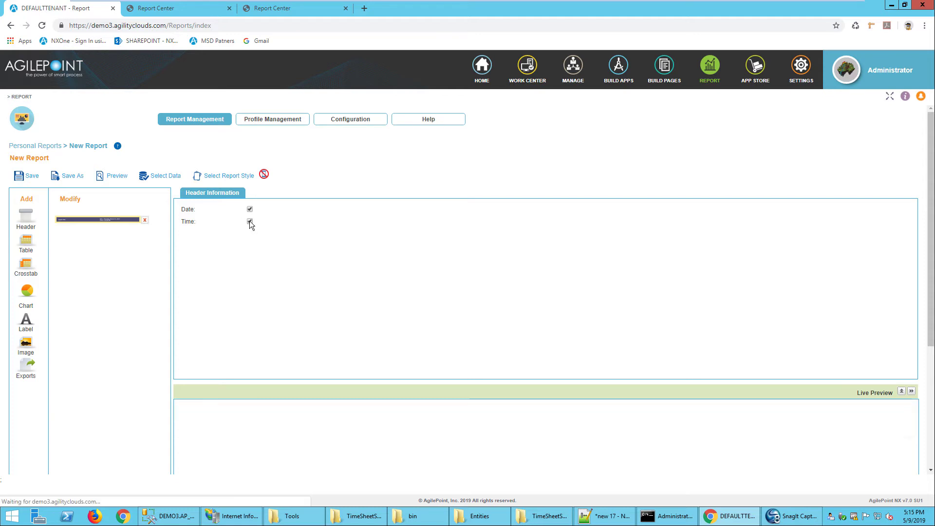
Step: Apply the Harmony style to the report
left_click(243, 177)
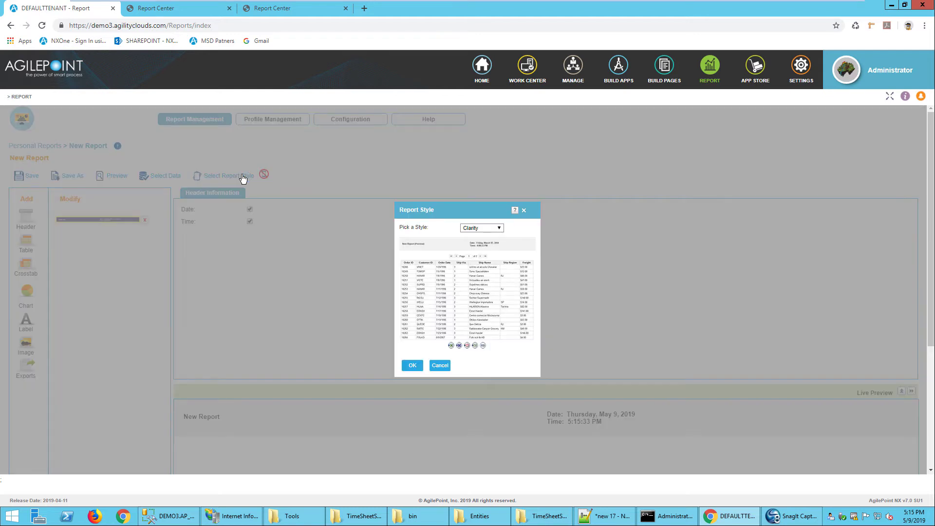
left_click(493, 228)
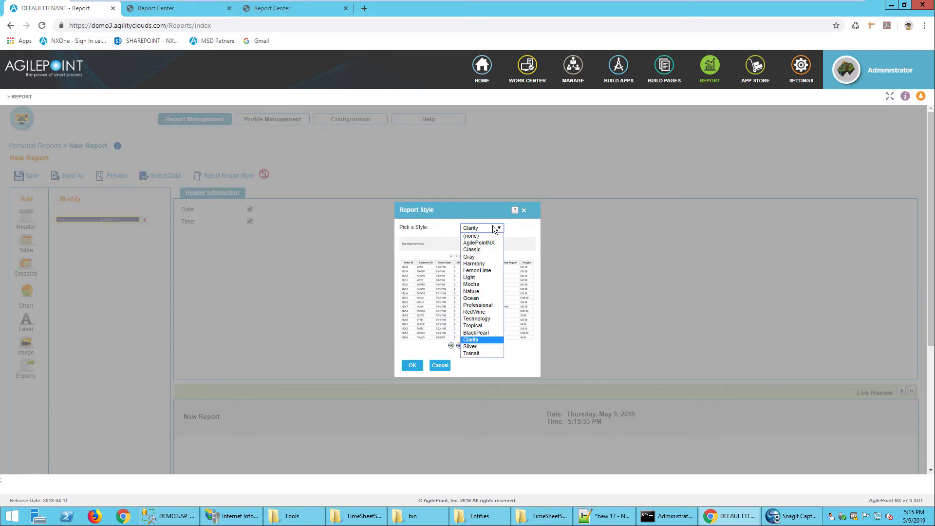
left_click(484, 264)
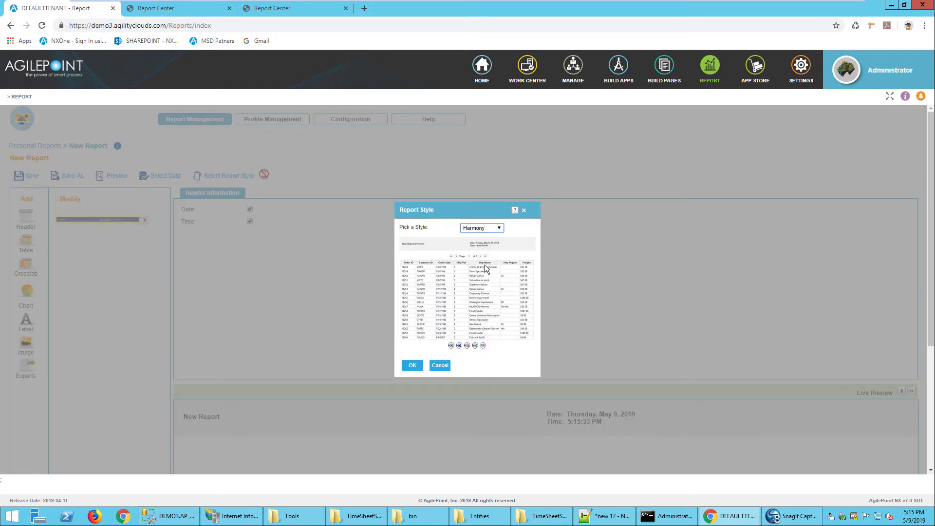
left_click(412, 366)
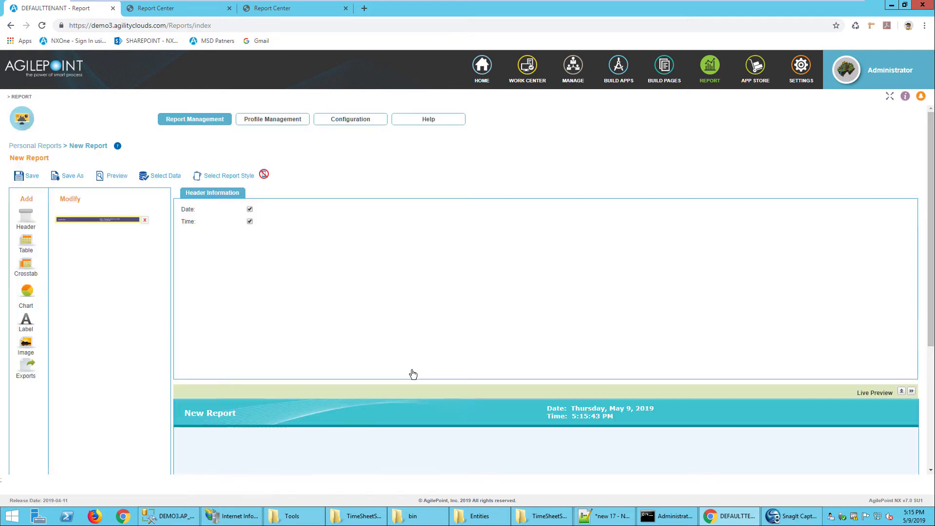
Step: Add a table to the report, select Customer PO Details__u as its data and look through its columns
left_click(26, 241)
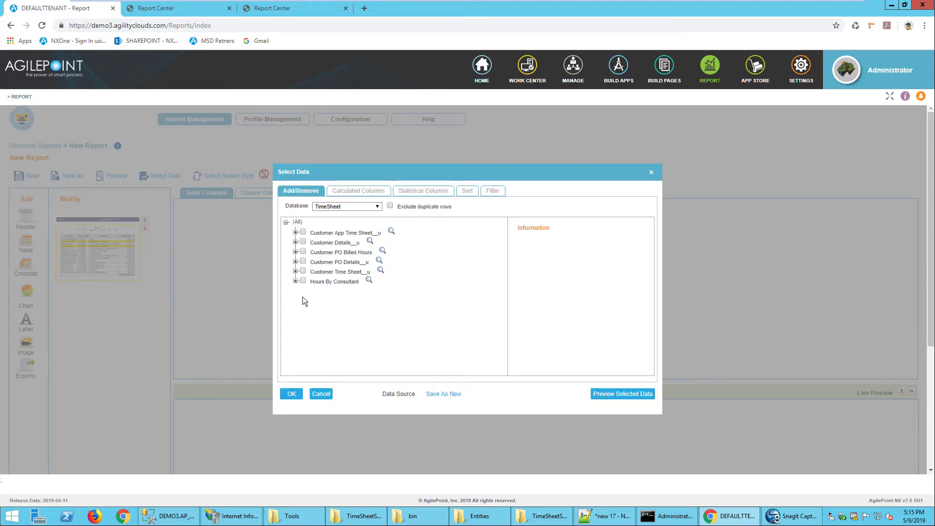
left_click(303, 262)
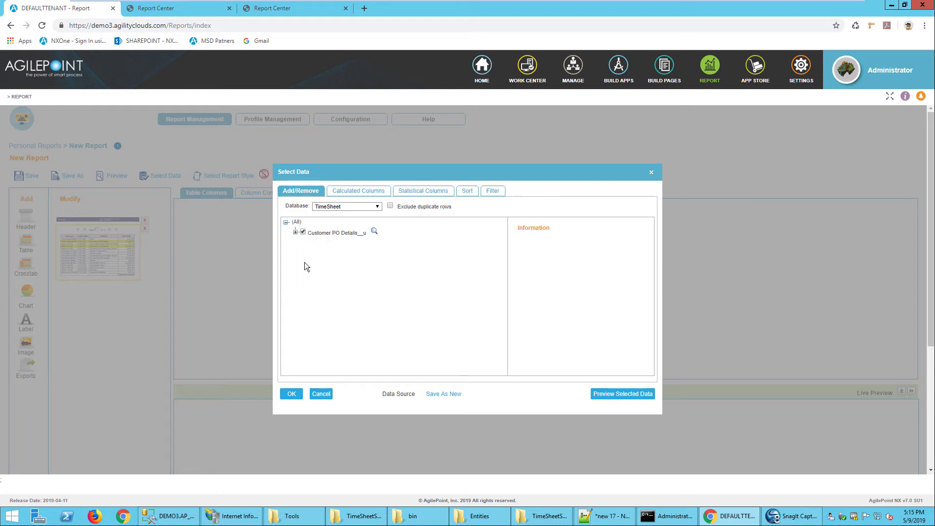
left_click(295, 232)
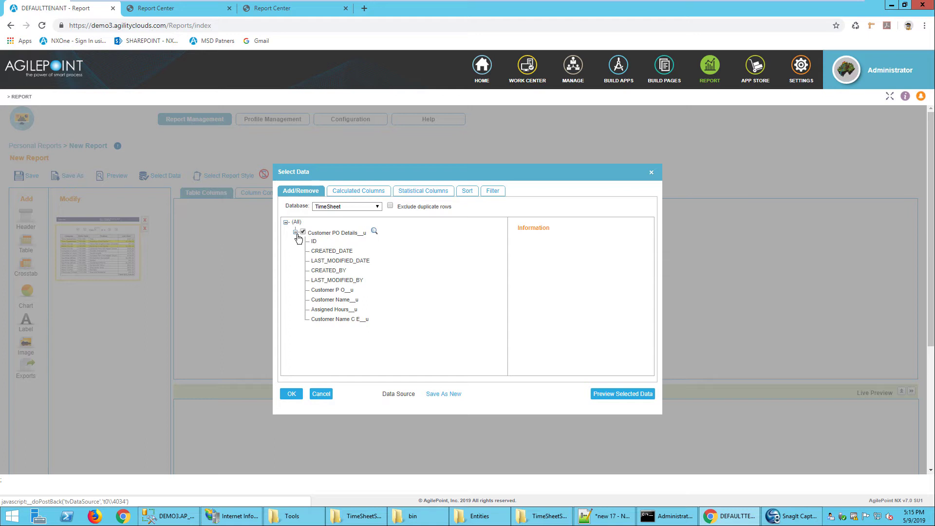
left_click(296, 233)
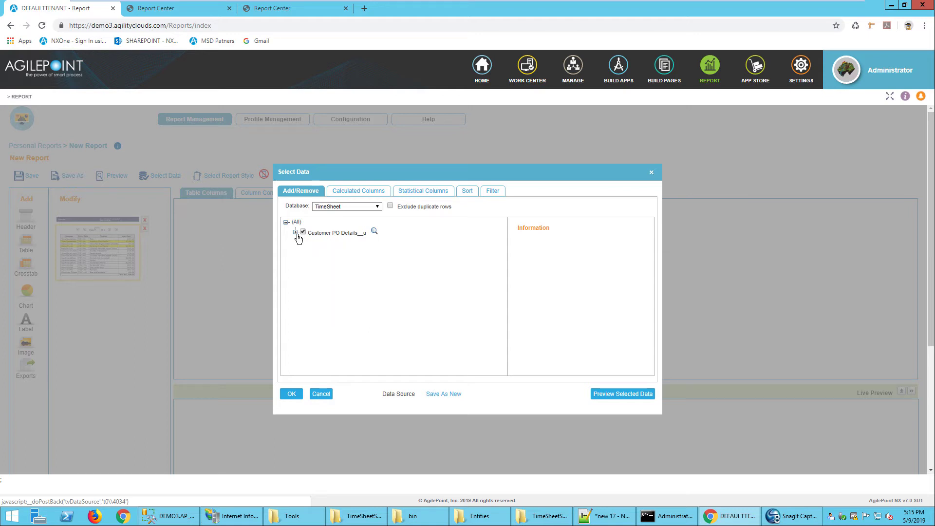
Step: Add a Customer Name__u equal-to filter parameter asked in the report, captioned Customer Name, as a DropDown offering the All option
left_click(499, 195)
left_click(303, 360)
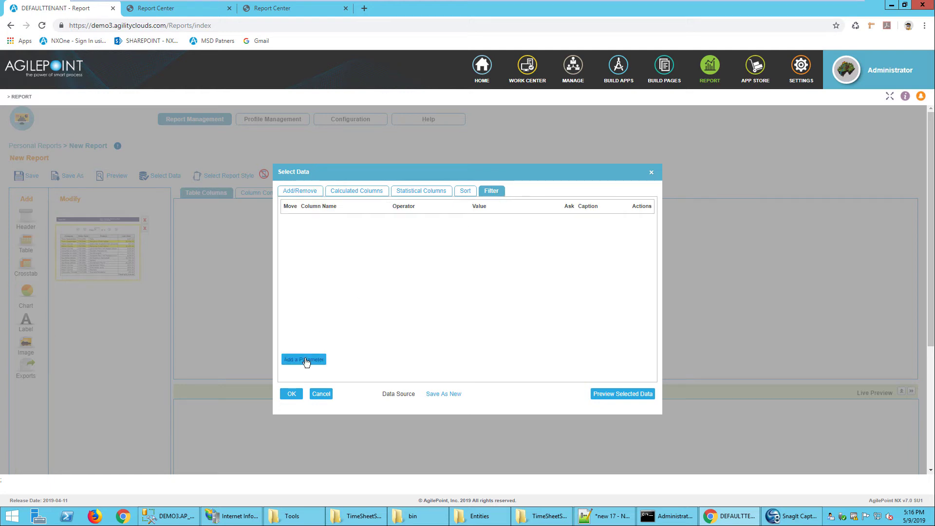
left_click(461, 260)
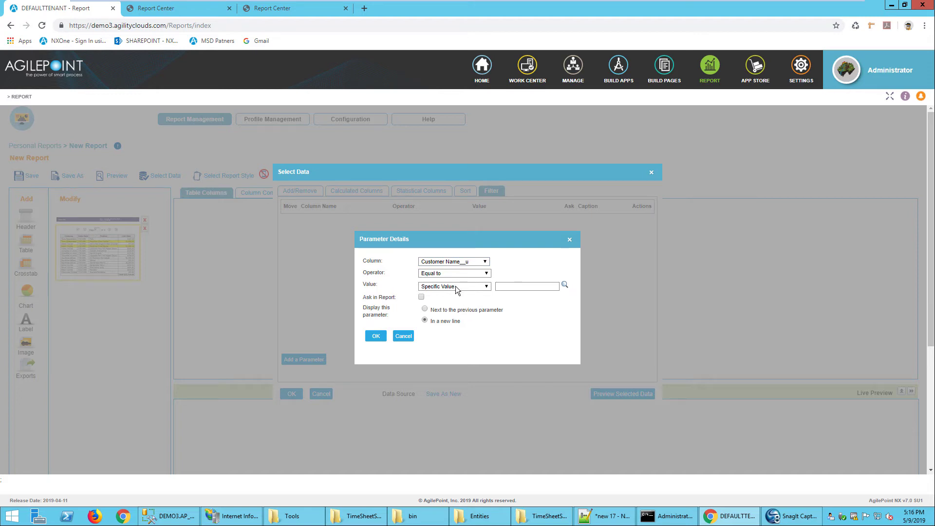
left_click(421, 297)
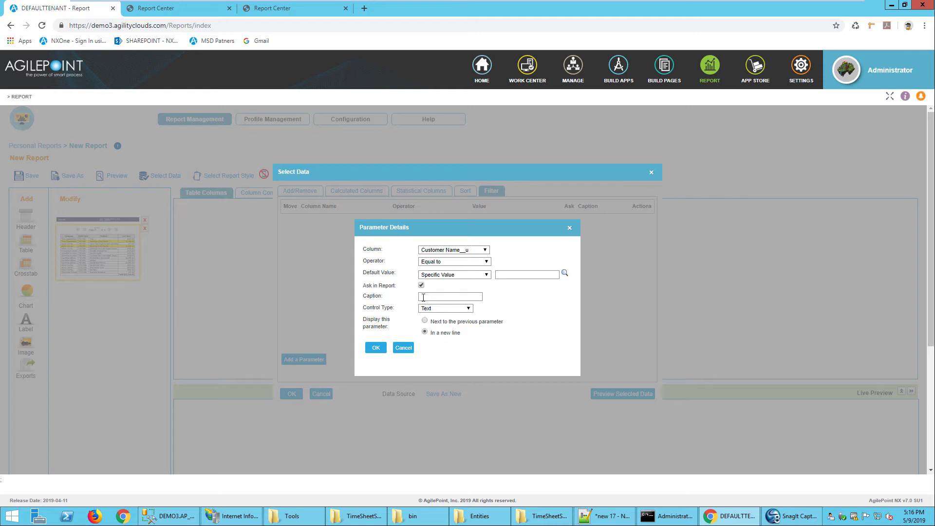
left_click(448, 296)
type("Customer Name")
left_click(468, 309)
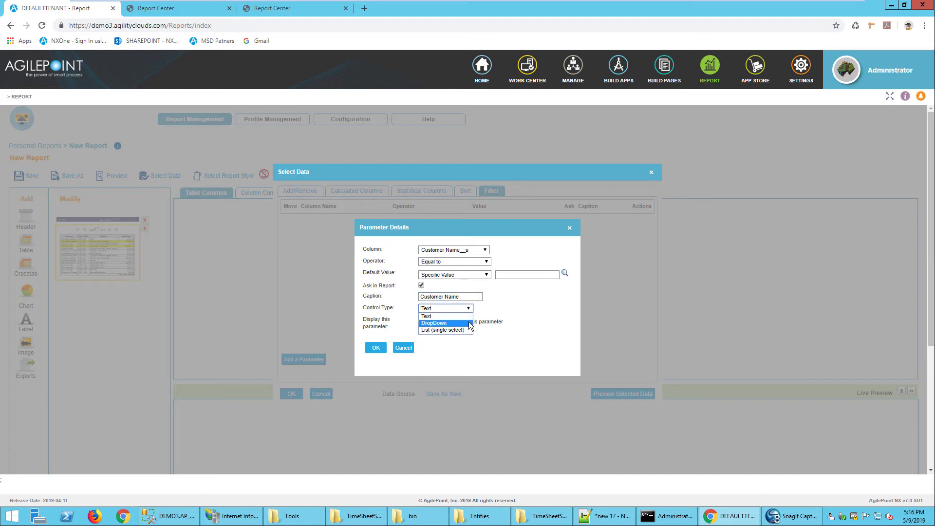
left_click(470, 323)
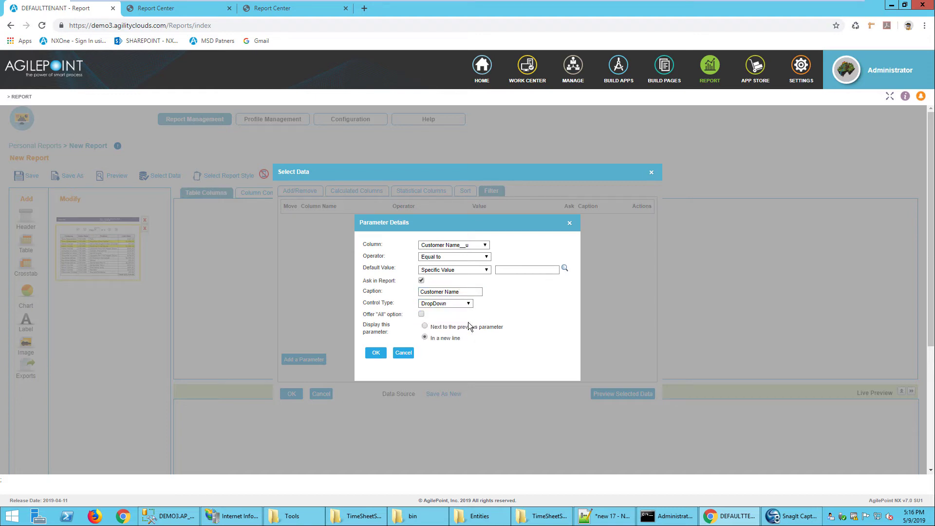
left_click(422, 315)
left_click(376, 353)
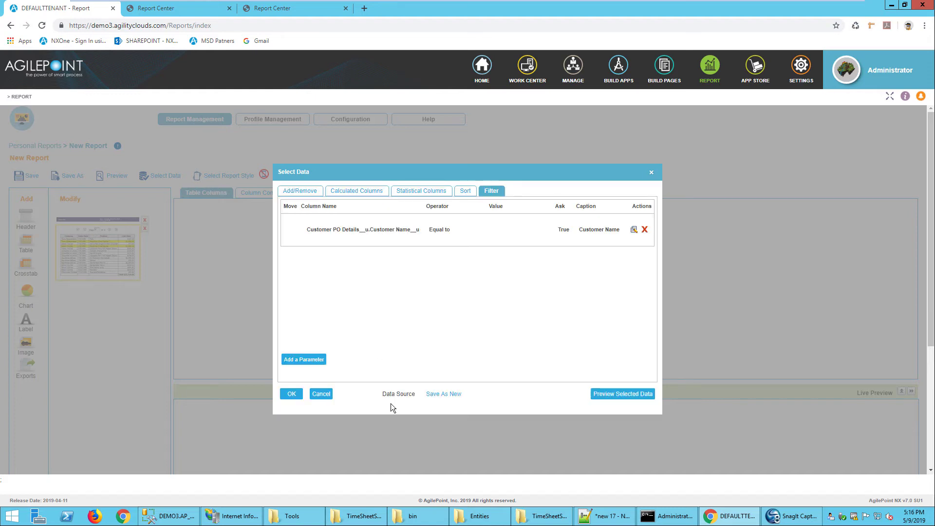
Step: Preview the selected Customer PO Details data and accept it for the table
left_click(615, 394)
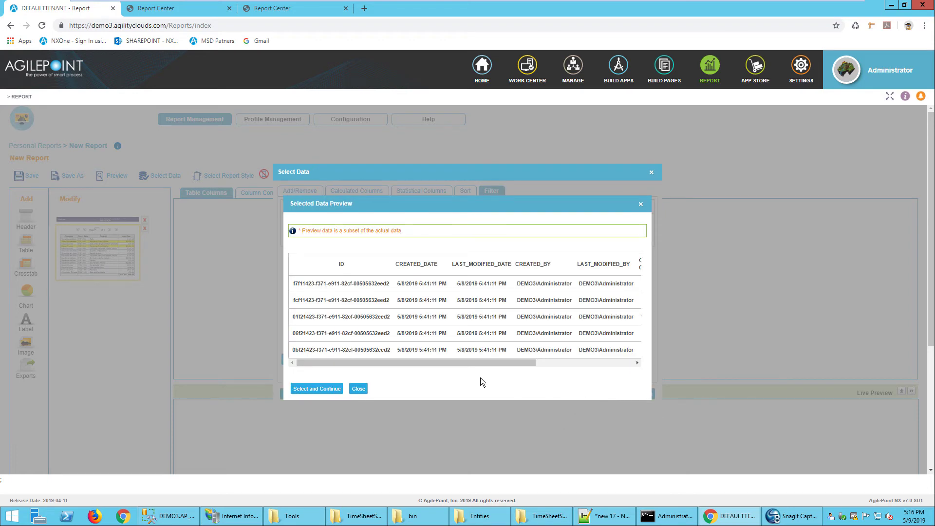
left_click_drag(446, 361, 417, 383)
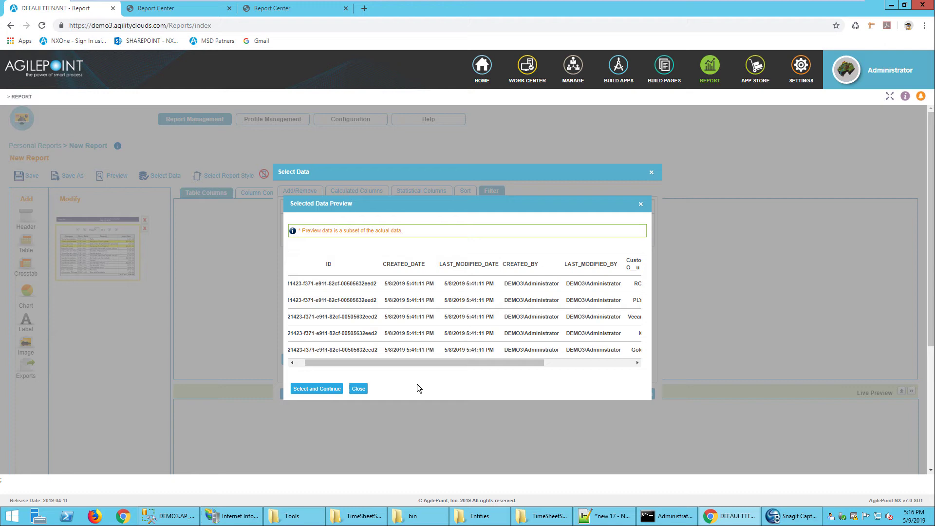
left_click(340, 392)
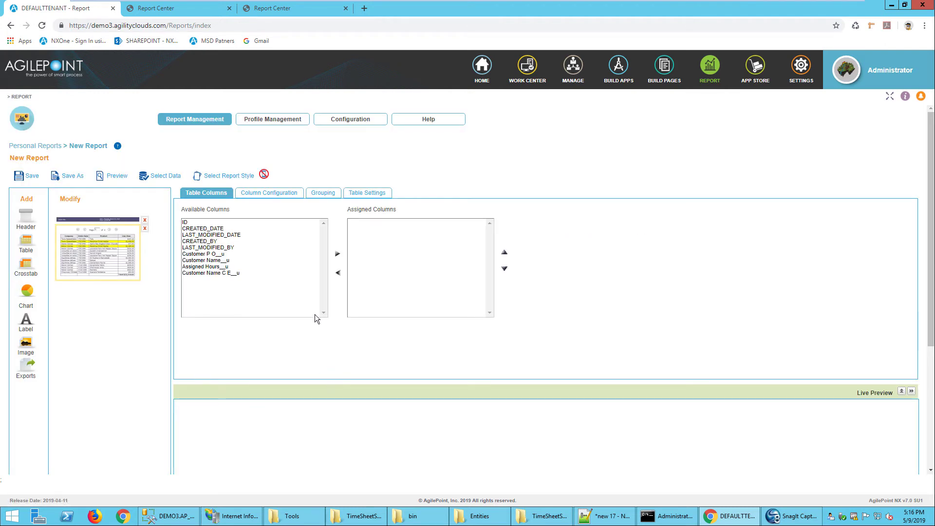
Step: Assign the CREATED_BY, Customer P O__u, Customer Name__u and Assigned Hours__u columns to the table
left_click(206, 242)
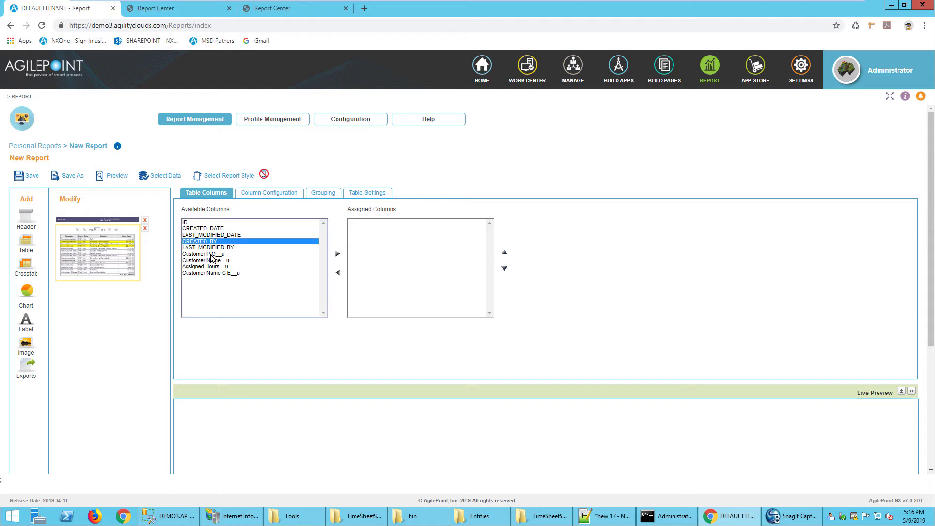
left_click(212, 254, "ctrl")
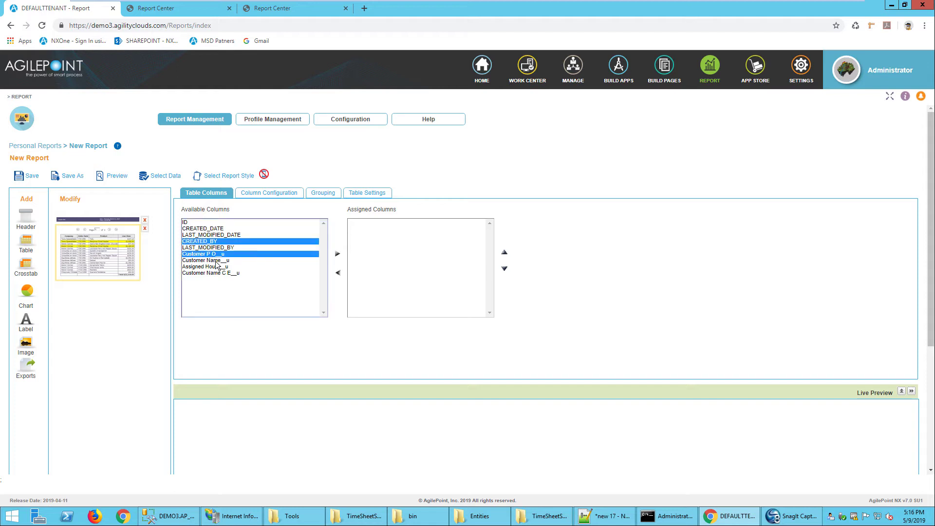
left_click(216, 261, "ctrl")
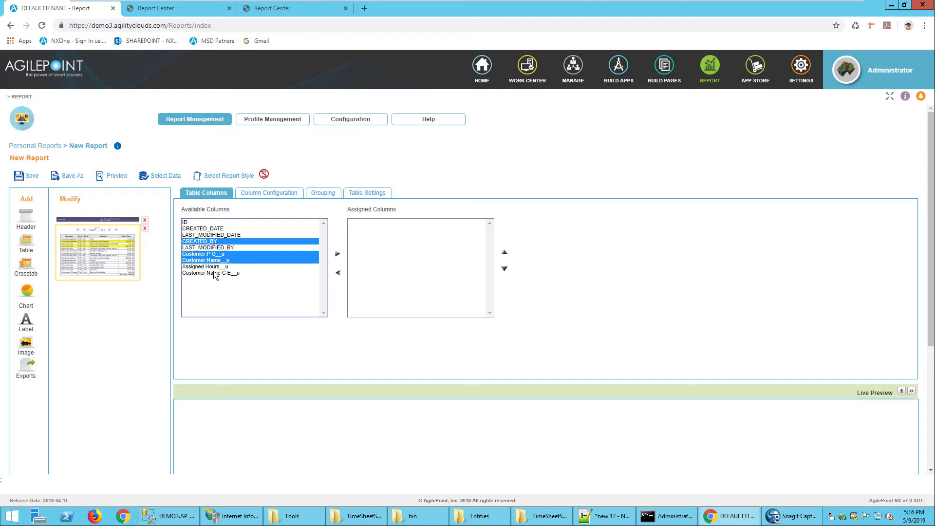
left_click(217, 267, "ctrl")
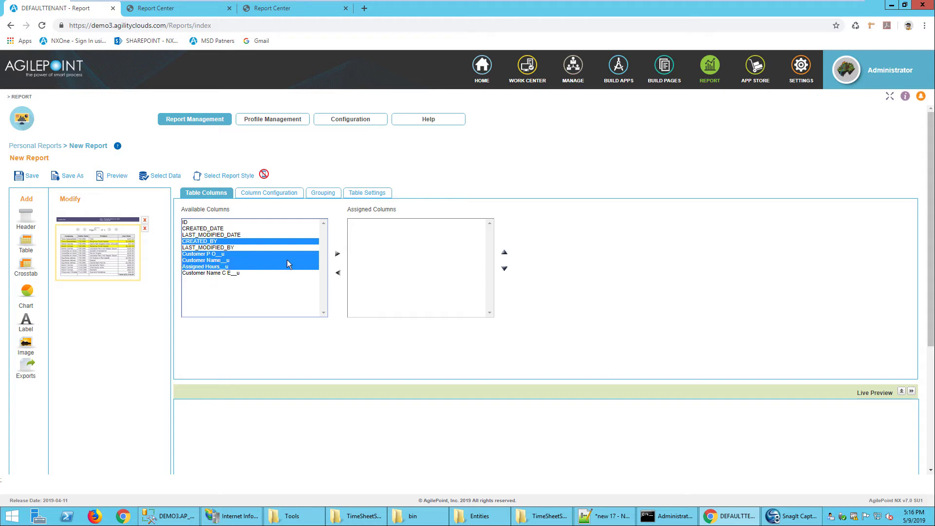
left_click(338, 254)
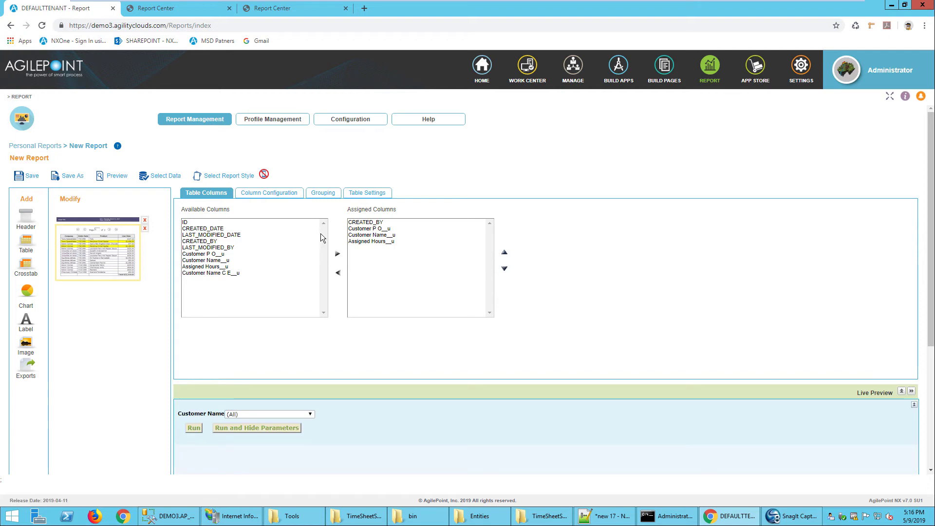
Step: Rename the headers of the CREATED_BY and Customer P O__u columns to Created By and Customer PO
left_click(282, 198)
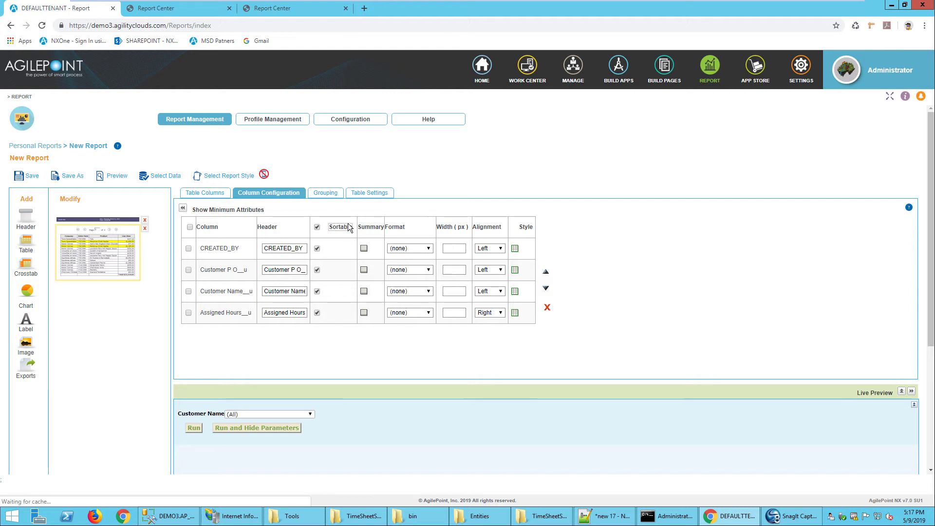
double_click(294, 249)
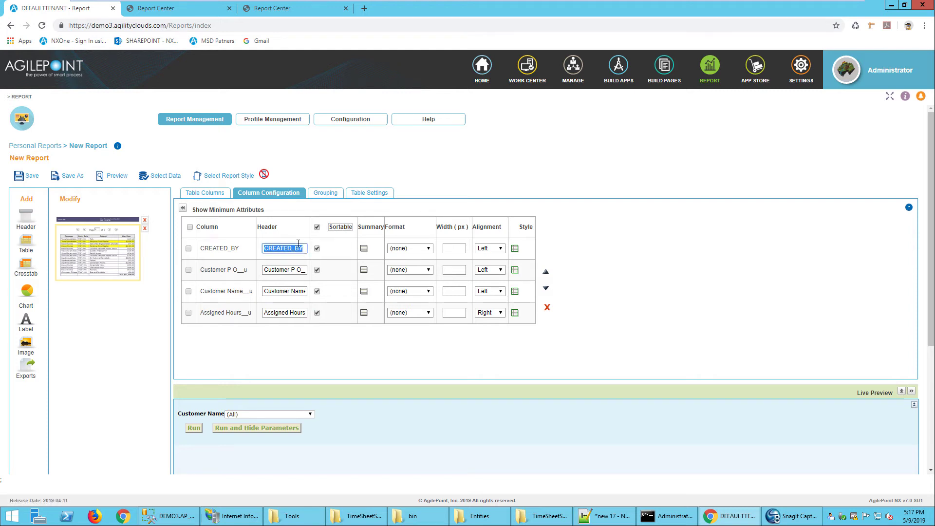
type("Created By")
triple_click(294, 269)
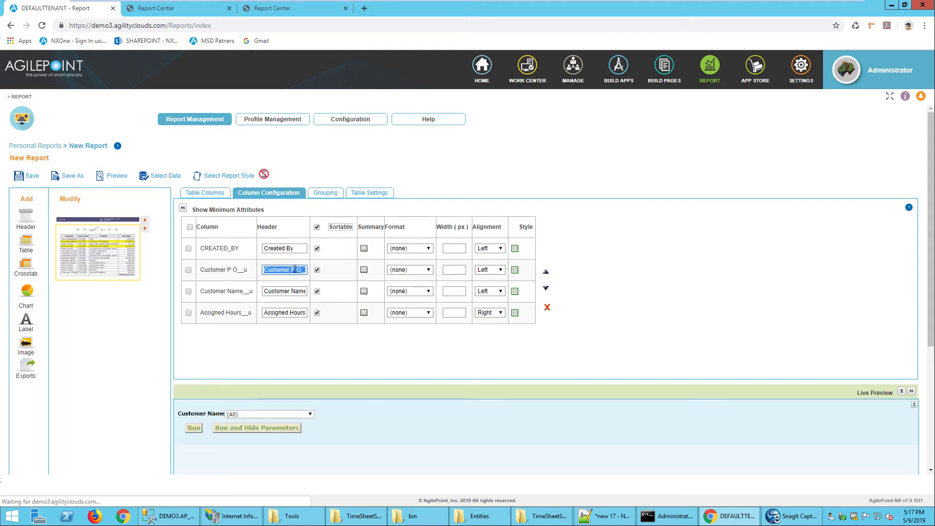
type("C")
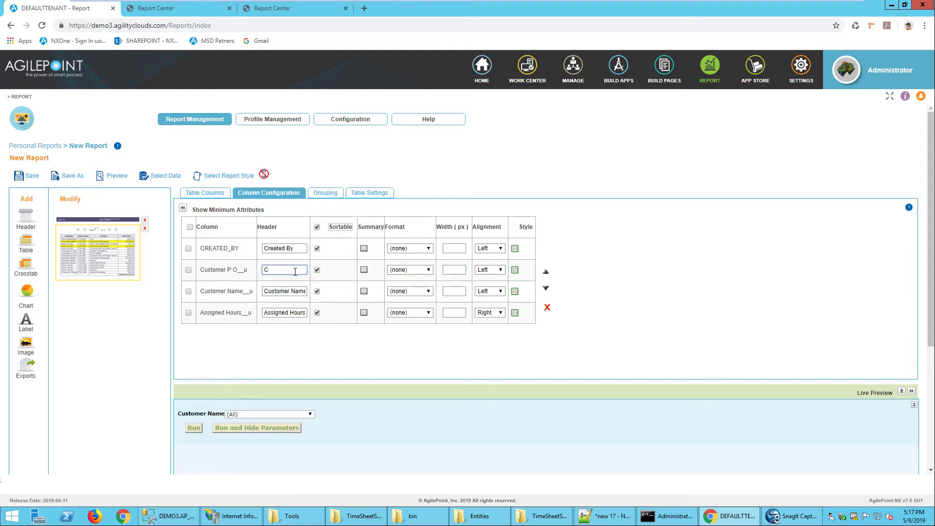
type("ustomer PO")
Step: Rename the headers of the Customer Name__u and Assigned Hours__u columns to Customer Name and Assigned Hours
double_click(294, 290)
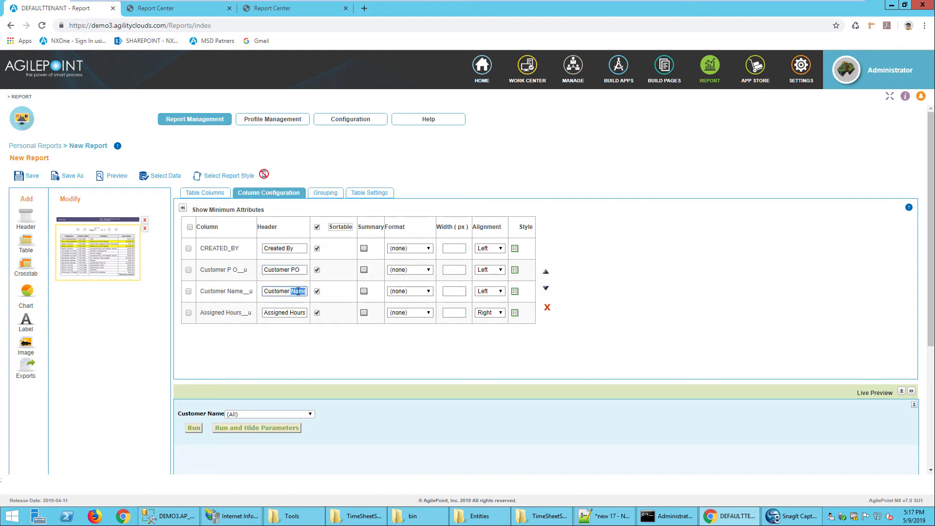
key("ctrl+a")
type("Customer Name")
left_click(297, 313)
double_click(297, 313)
key("ctrl+a")
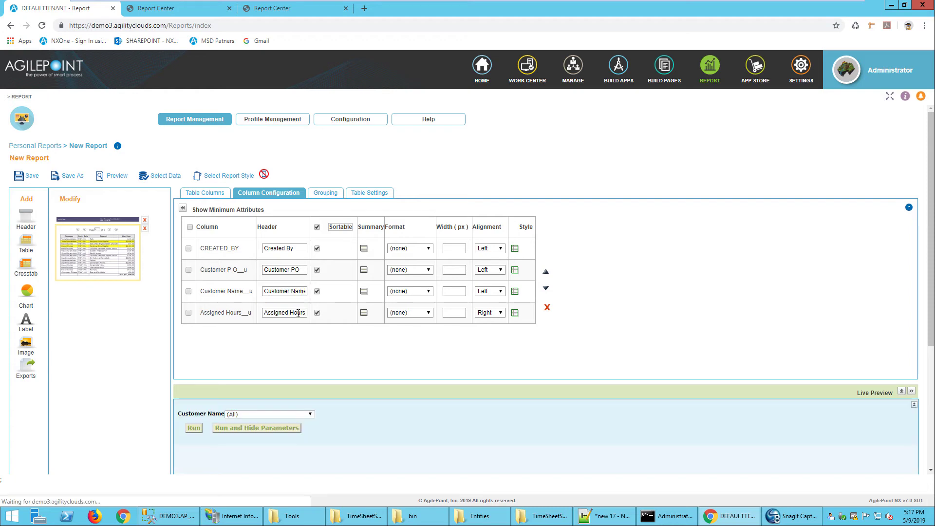
double_click(298, 313)
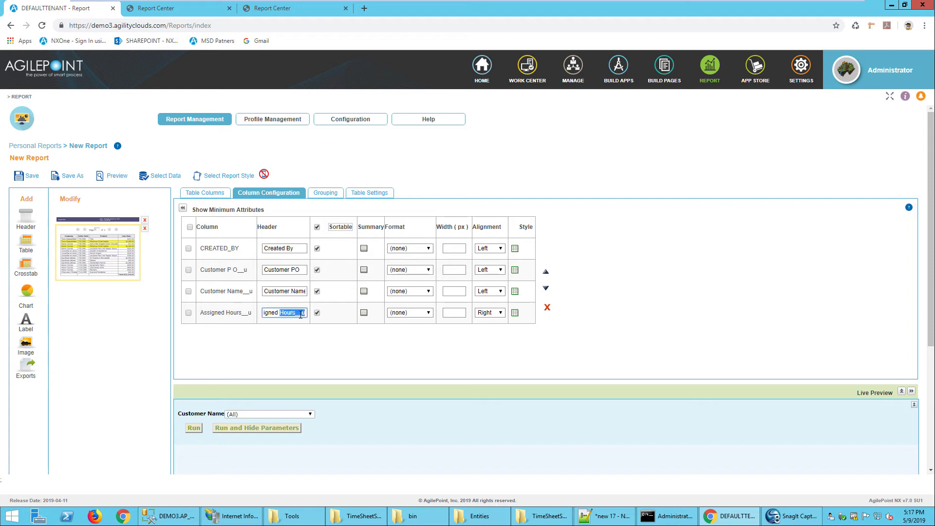
key("ctrl+a")
type("Ass")
Step: Add a plain Bar chart to the report and set its label column to Customer Name__u
left_click(27, 291)
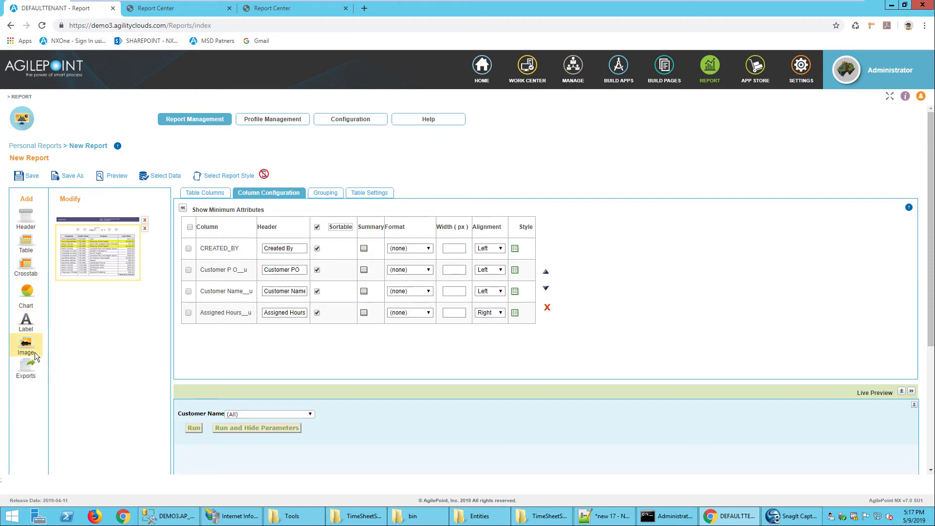
left_click(28, 297)
left_click(27, 297)
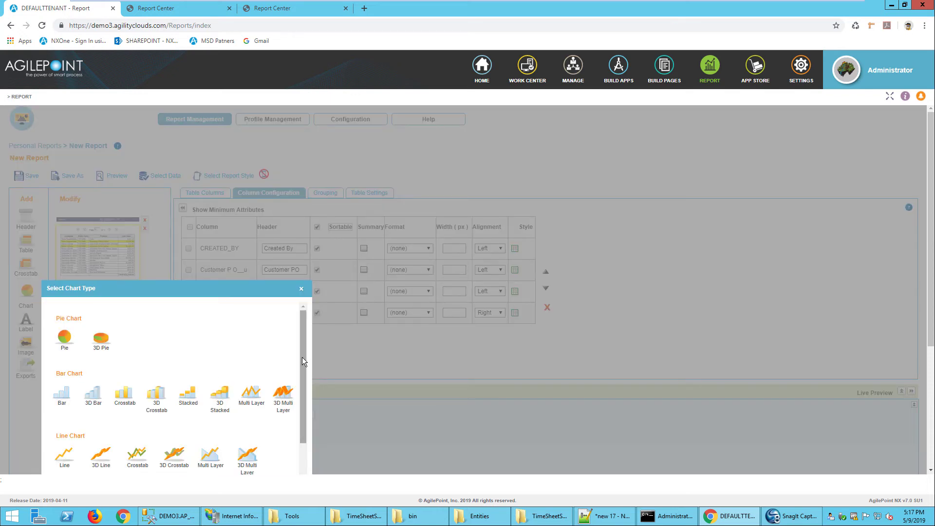
mouse_move(303, 358)
left_mouse_down()
mouse_move(307, 411)
mouse_move(306, 373)
left_mouse_up()
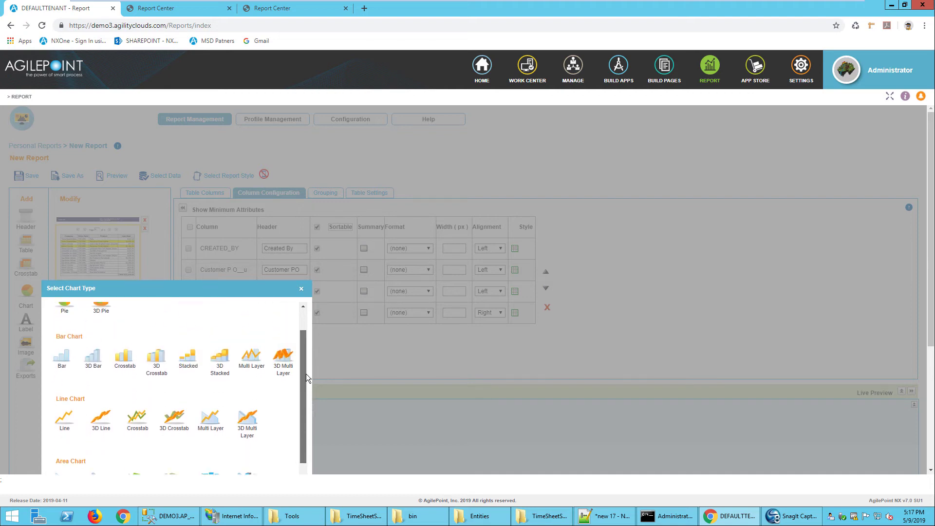
left_click(62, 368)
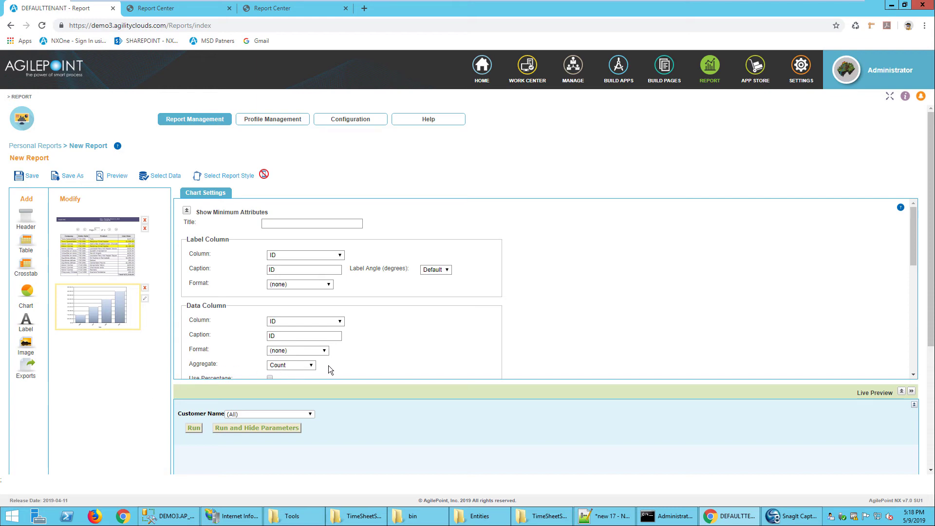
left_click(318, 254)
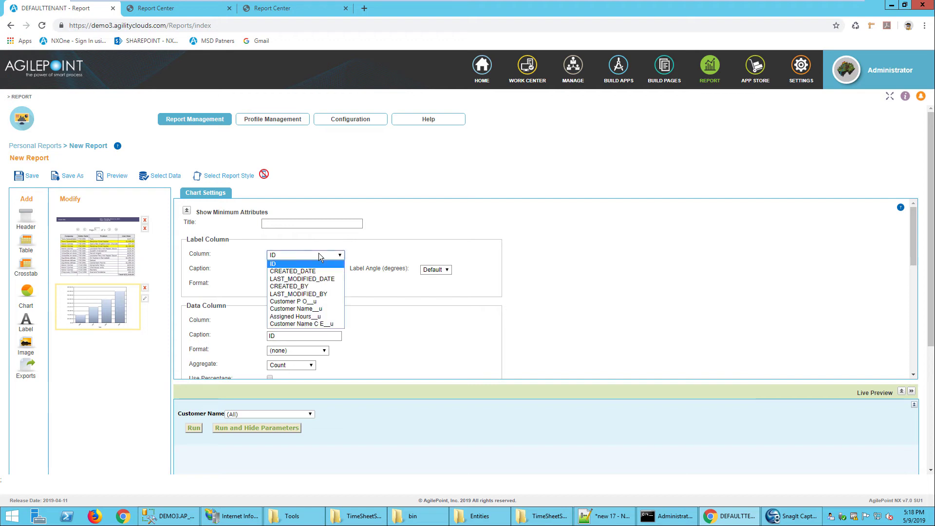
left_click(305, 308)
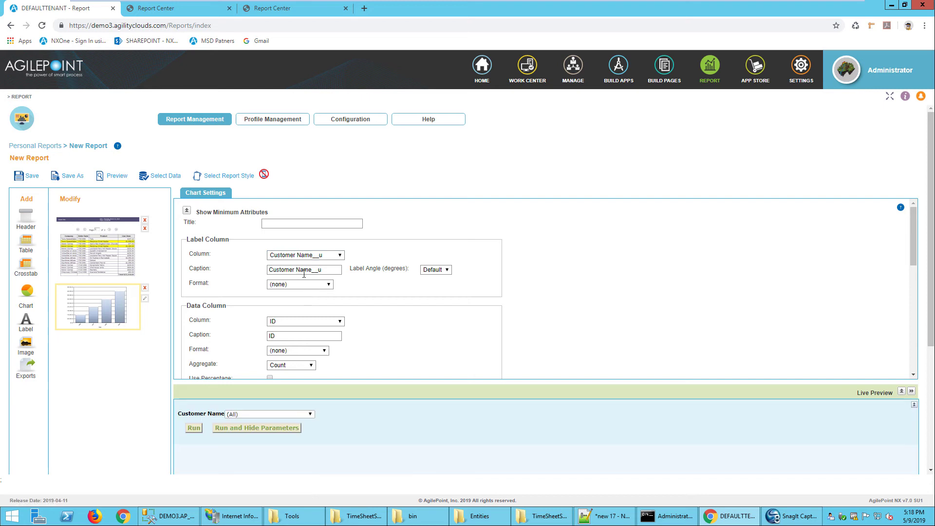
Step: Caption the chart's label column Customer Name and use Assigned Hours__u as the data column, captioned Assigned Hours
left_click(321, 267)
left_click(302, 320)
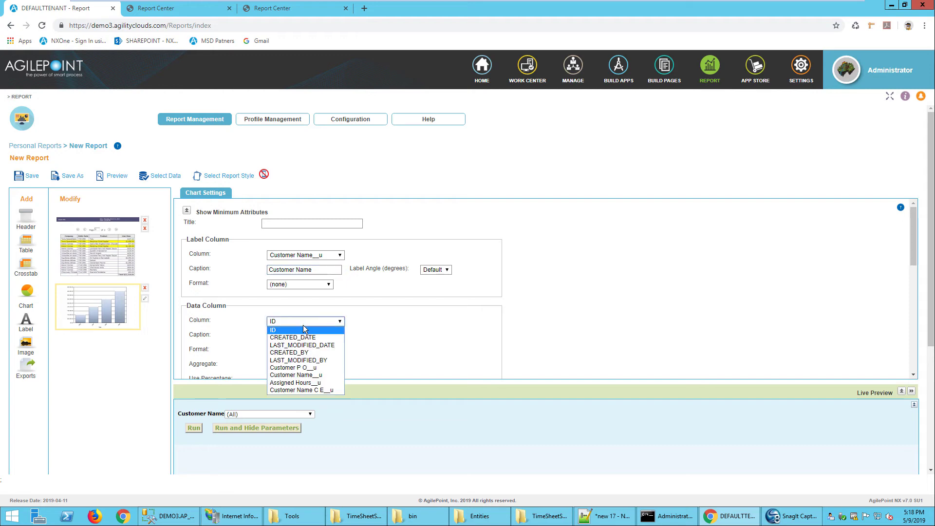
left_click(332, 321)
left_click(303, 382)
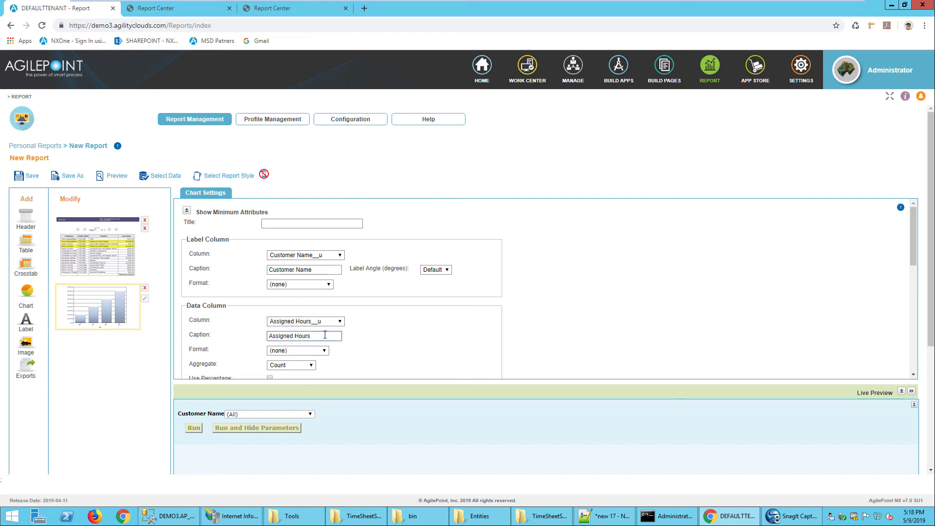
Step: Set the aggregate of the chart's data column to Sum and run the live preview for all customers
left_click(311, 365)
left_click(307, 374)
left_click(308, 367)
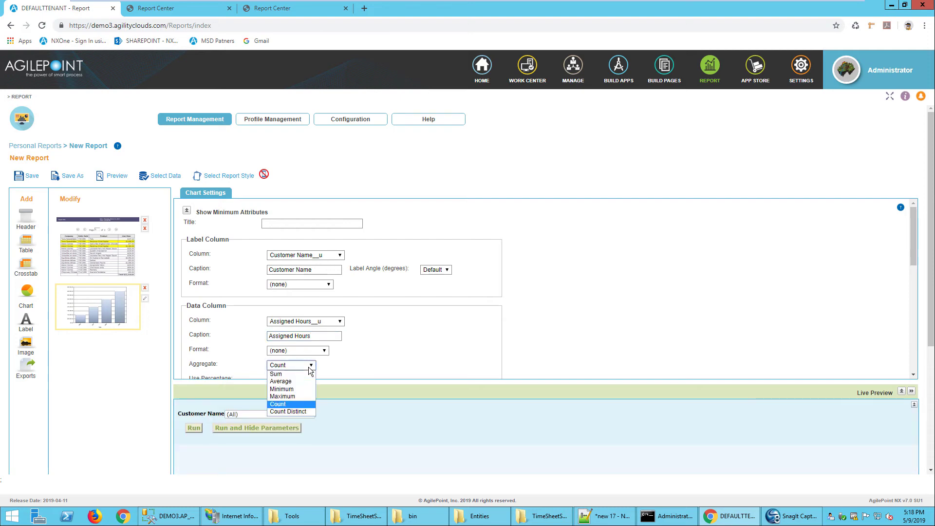
left_click(302, 373)
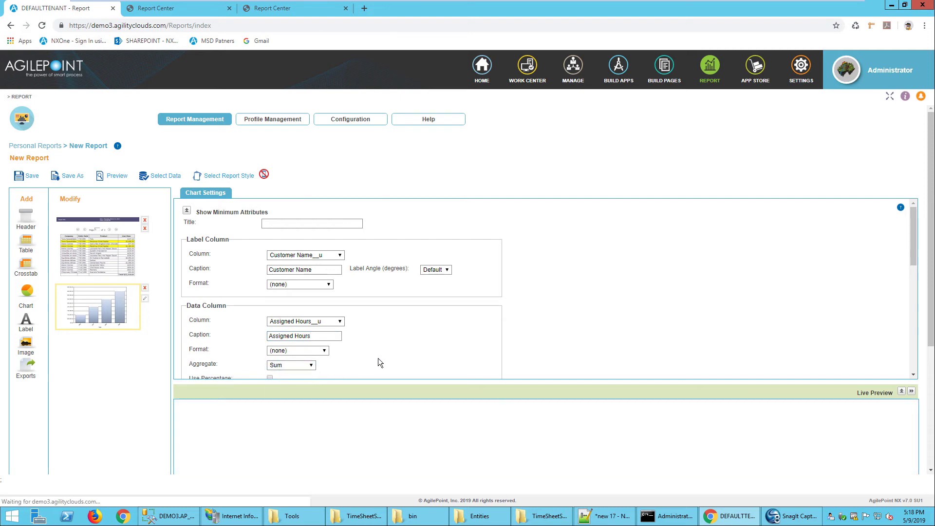
scroll(566, 334, "down", 1)
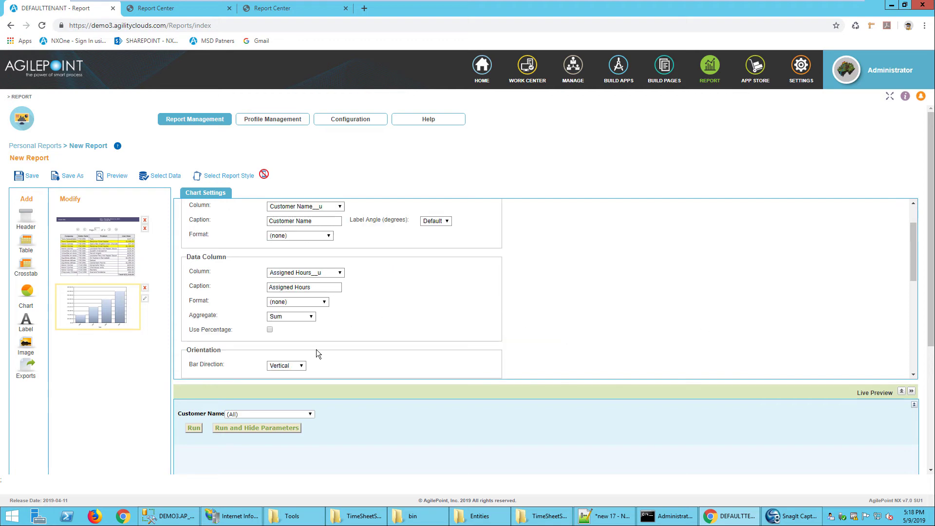
left_click(195, 427)
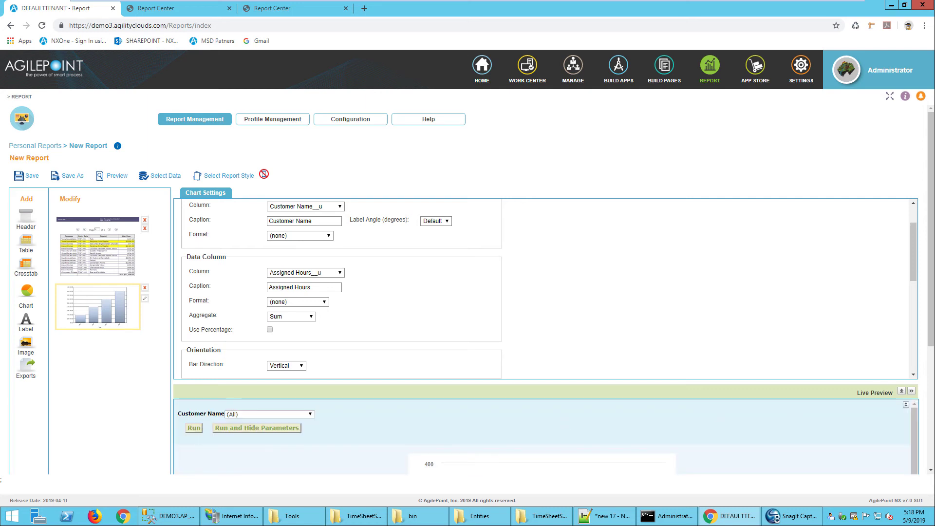
scroll(927, 375, "down", 1)
mouse_move(928, 375)
left_mouse_down()
mouse_move(929, 465)
mouse_move(932, 359)
left_mouse_up()
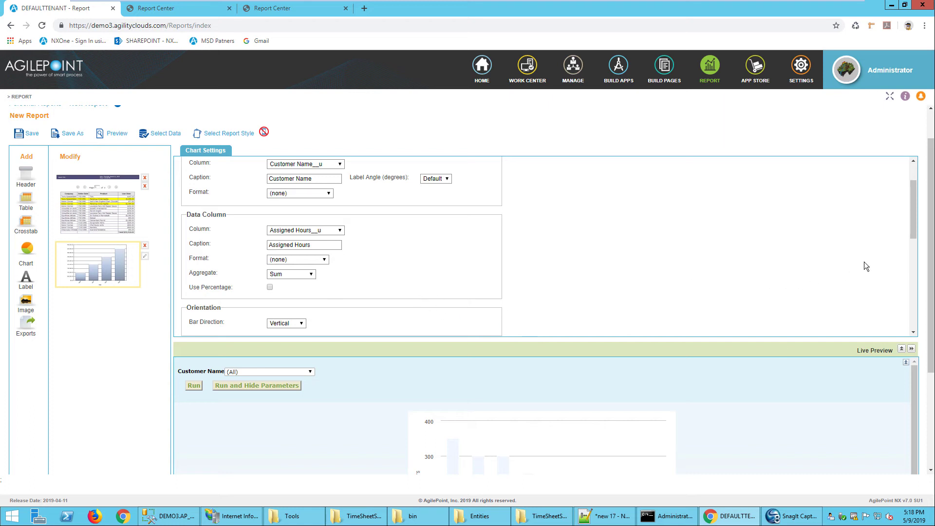
Step: Set the bar chart's style color to Coral
left_click_drag(919, 236, 925, 312)
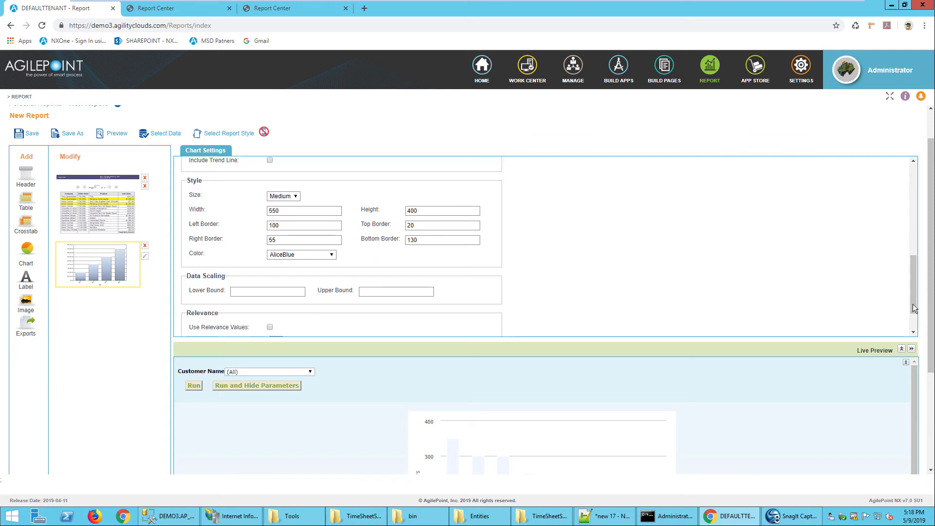
left_click(330, 256)
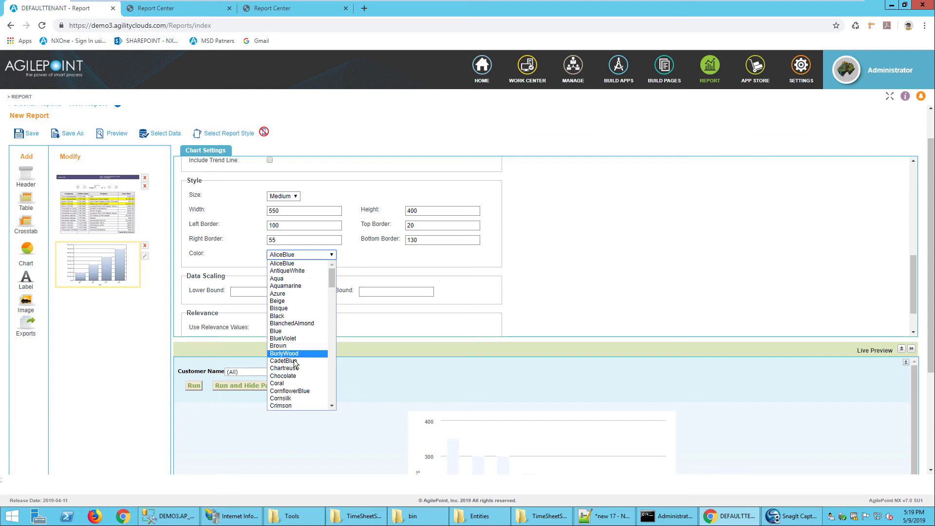
left_click(287, 385)
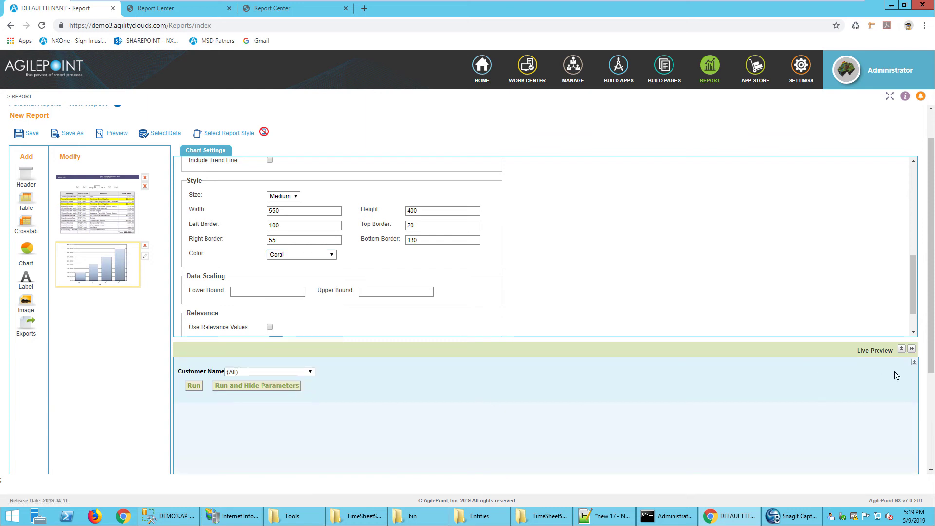
mouse_move(931, 370)
left_mouse_down()
mouse_move(932, 479)
mouse_move(931, 367)
left_mouse_up()
Step: Set the bar chart's style color to Crimson and run the live preview for all customers
left_click(307, 249)
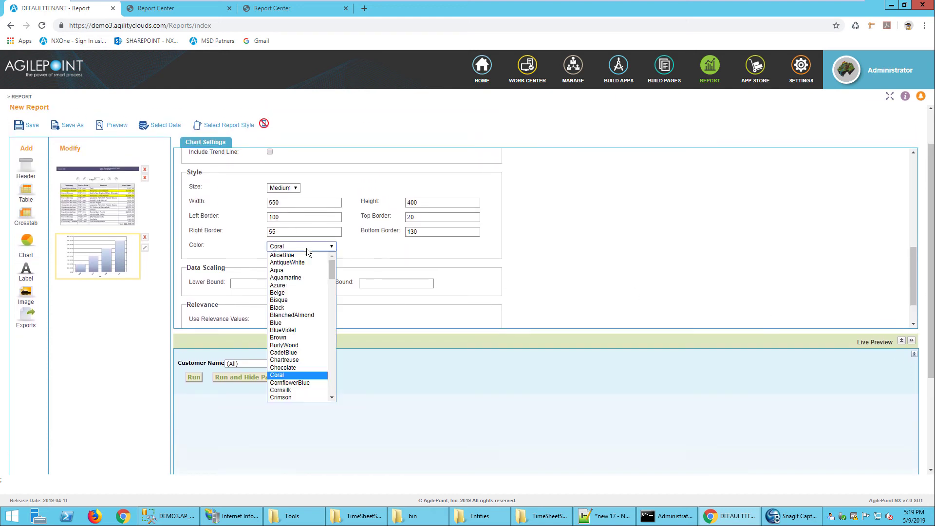
left_click(294, 397)
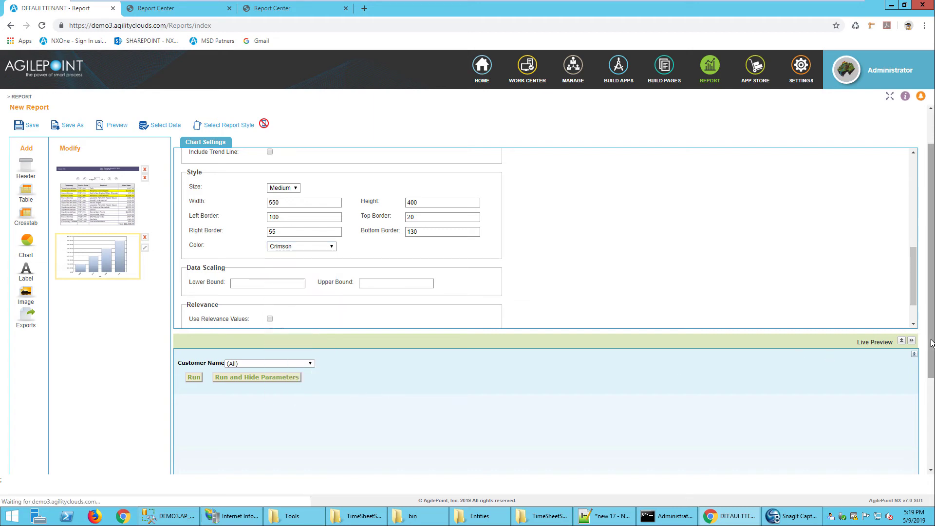
left_click_drag(931, 343, 930, 427)
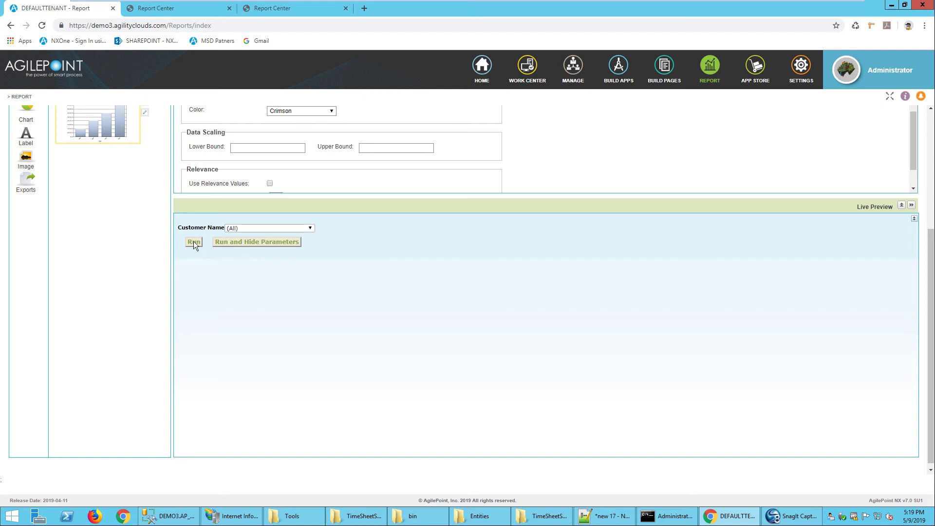
left_click(193, 242)
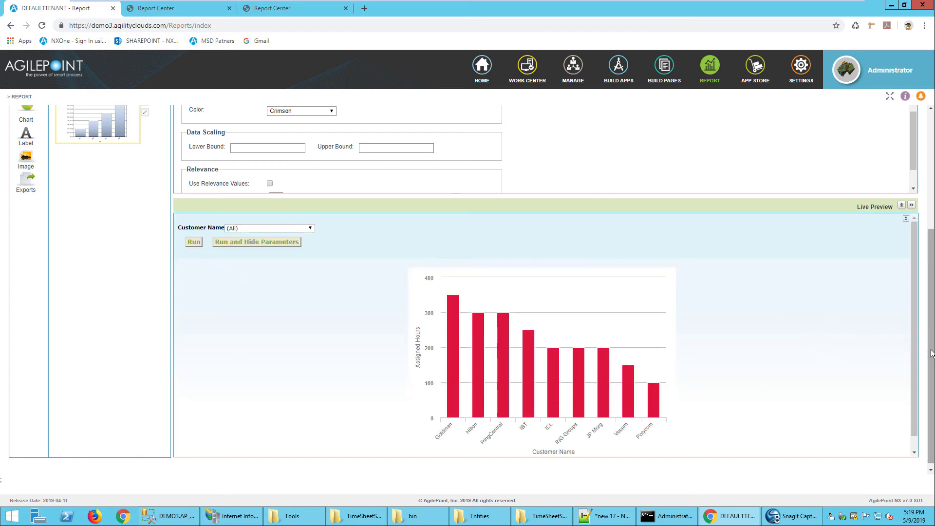
Step: Include a MediumVioletRed trend line in the chart and add Excel, Letter-size portrait PDF and PDF-by-email exports to the report
scroll(316, 209, "up", 4)
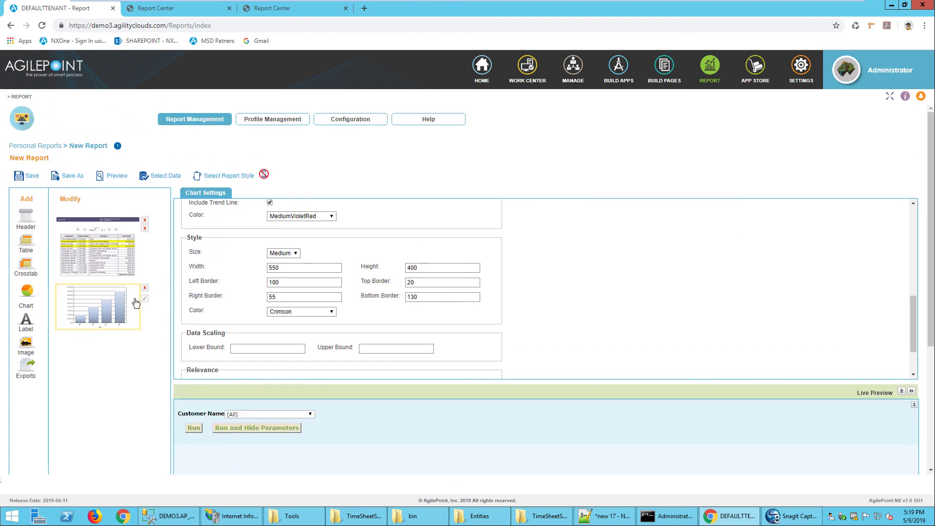
left_click_drag(26, 372, 28, 375)
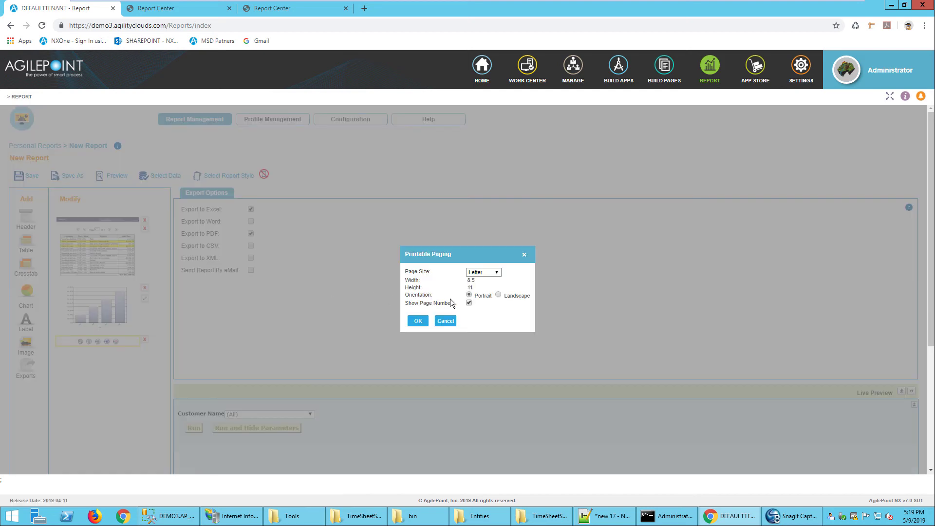
left_click(418, 321)
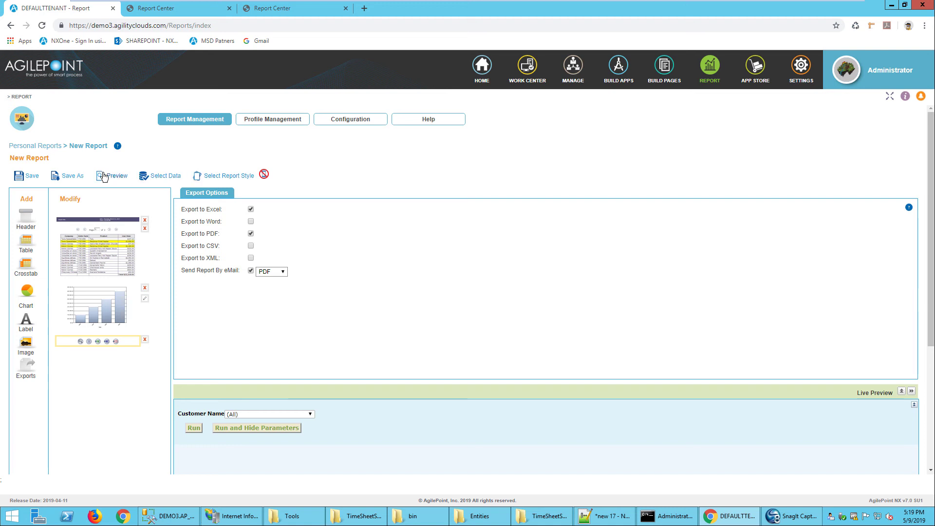
Step: Save the report under the name LCAP in Personal Reports
left_click(68, 177)
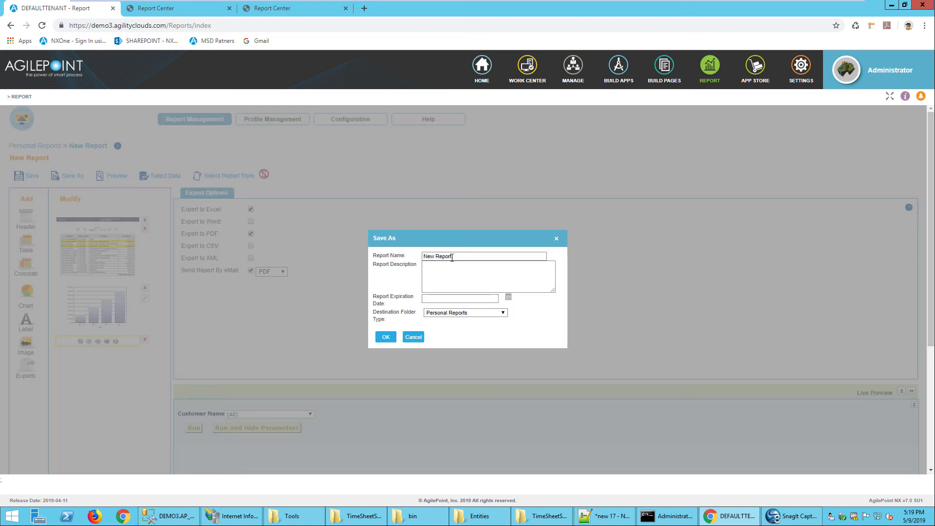
double_click(451, 256)
key("ctrl+a")
type("LCAP")
left_click(382, 337)
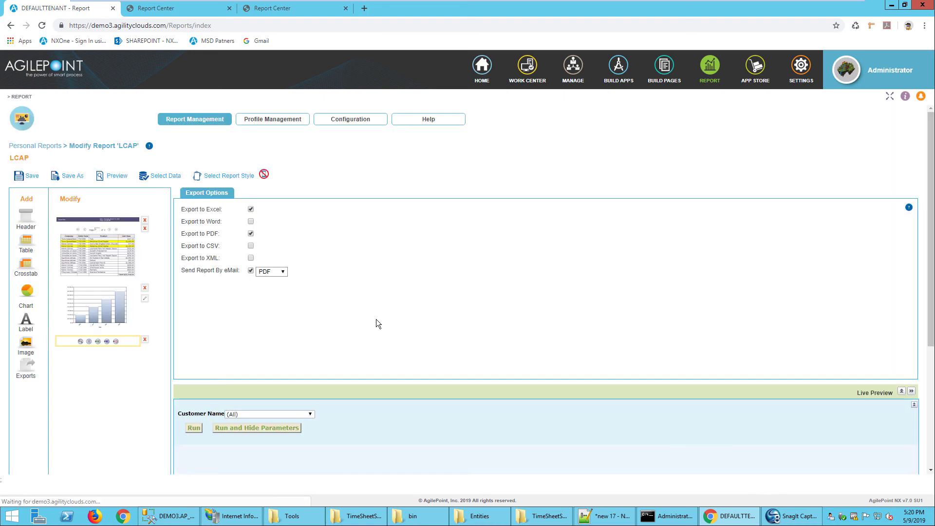
Step: Open the LCAP report from Personal Reports and run it for all customers
left_click(45, 146)
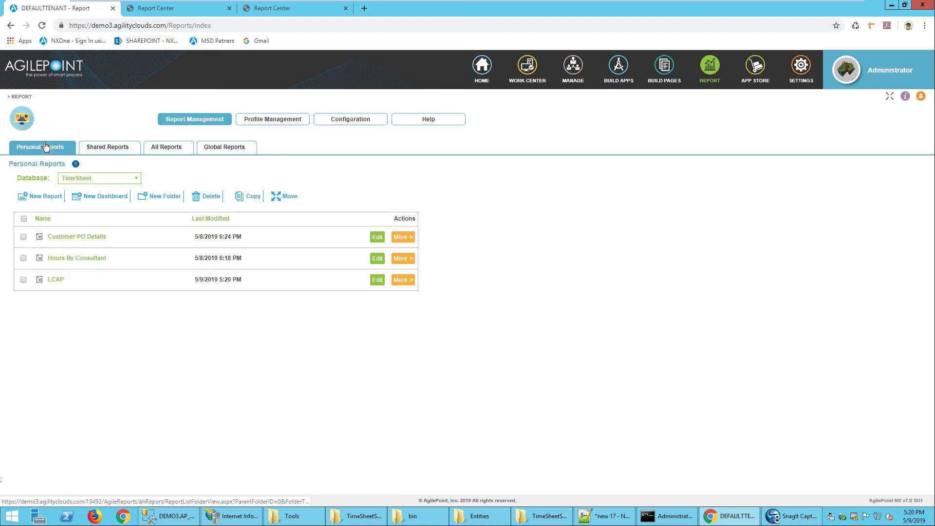
left_click(55, 281)
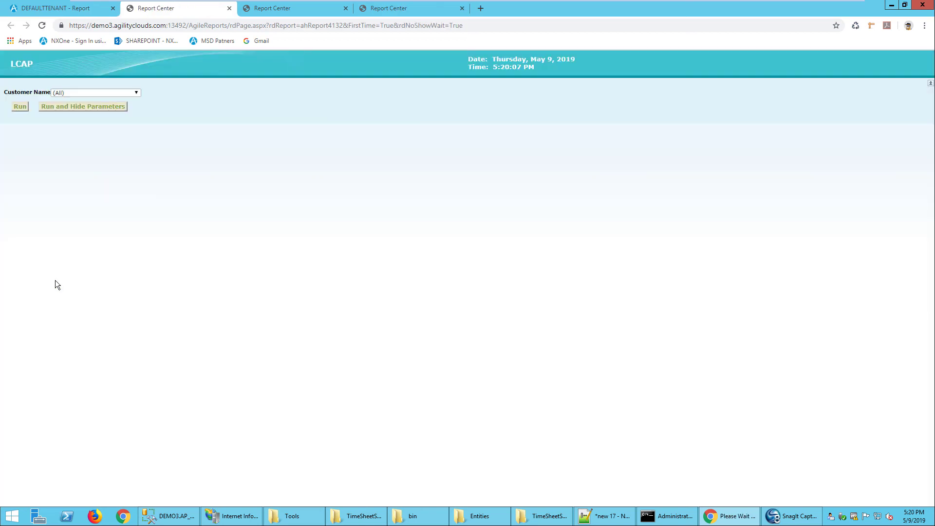
left_click(19, 104)
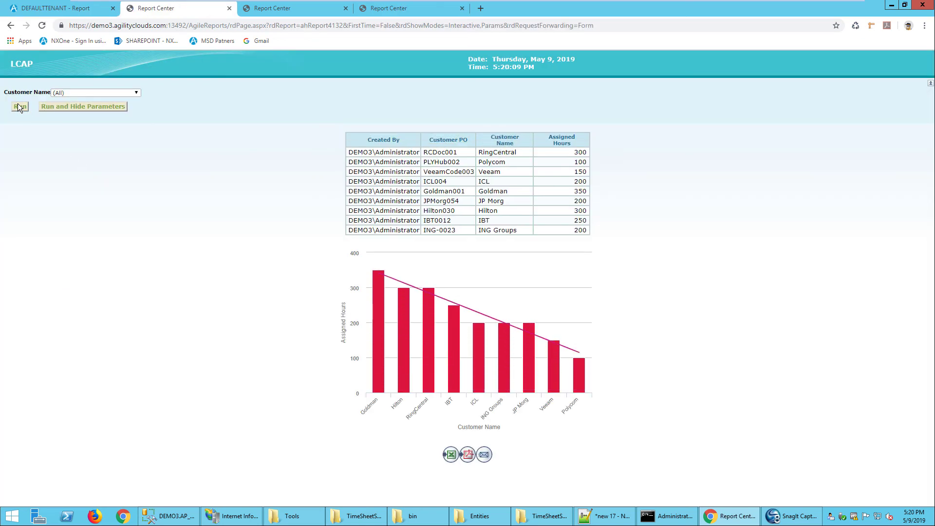